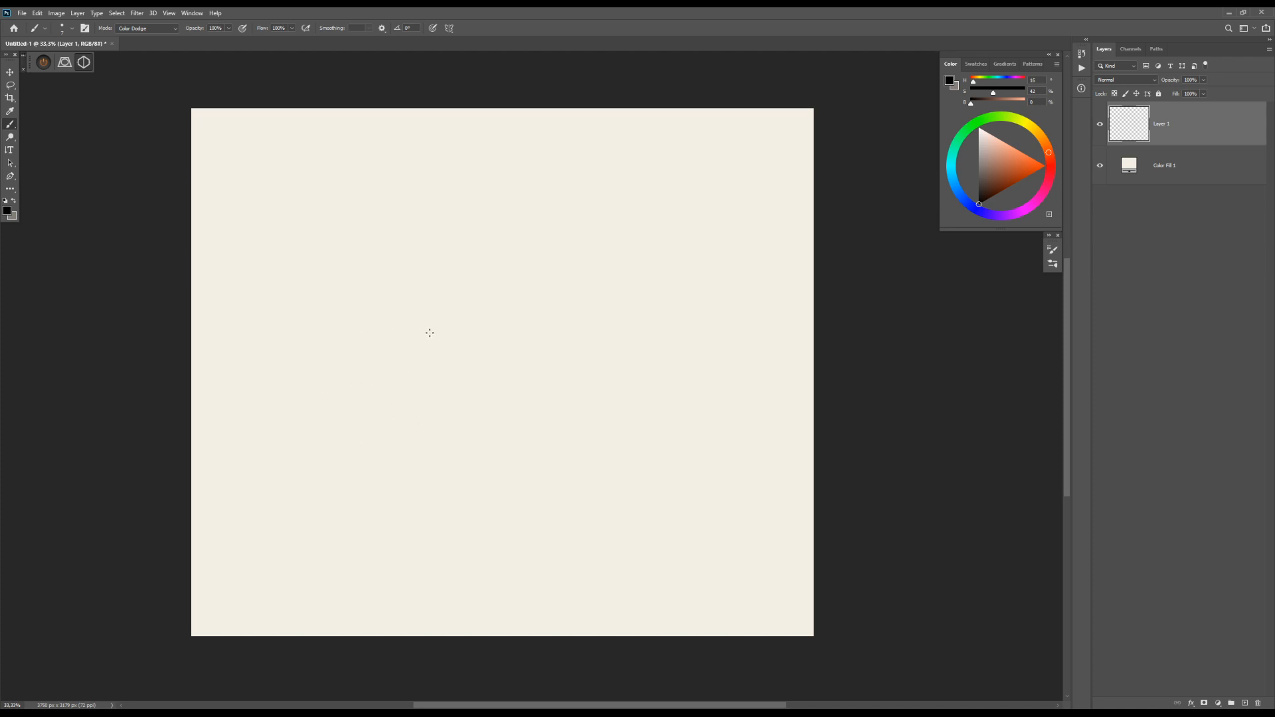
Bring up the Lazy Nezumi Pro window and place it beside the Photoshop canvas
drag(907, 347, 907, 350)
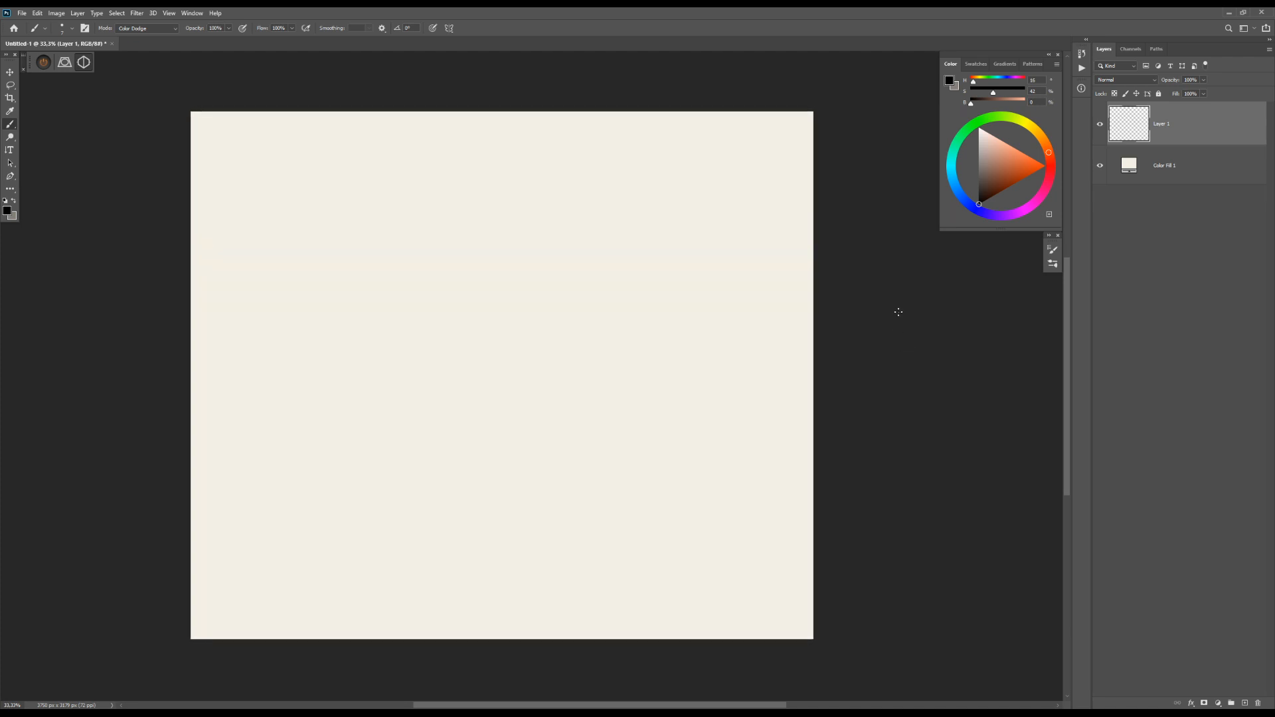
click(1191, 707)
drag(60, 320, 73, 231)
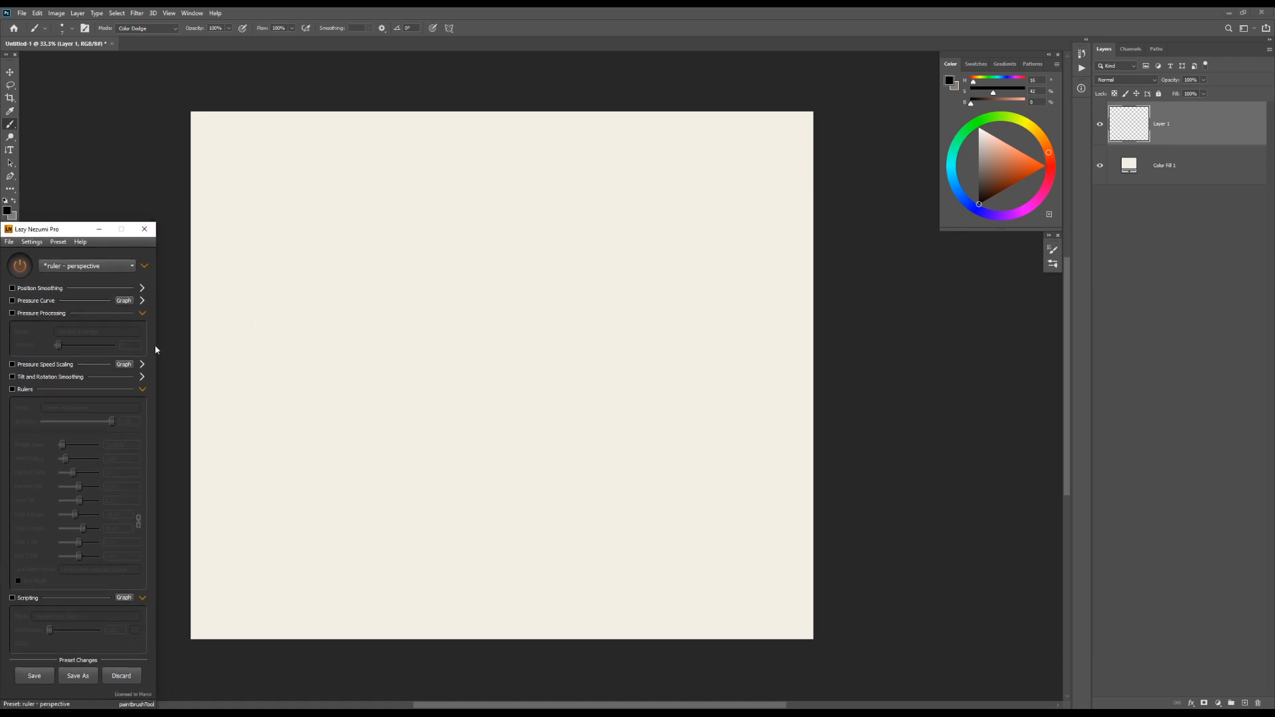
click(193, 256)
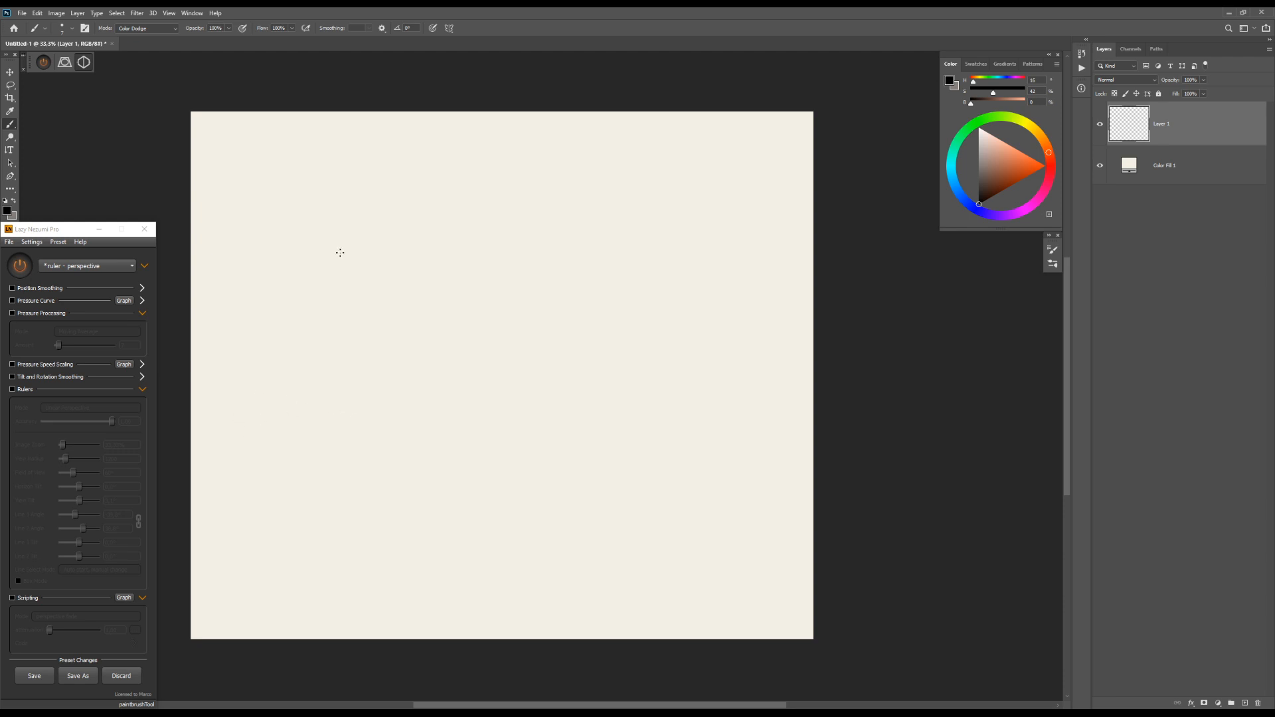
Change the brush's blending mode to Normal
drag(359, 398, 391, 404)
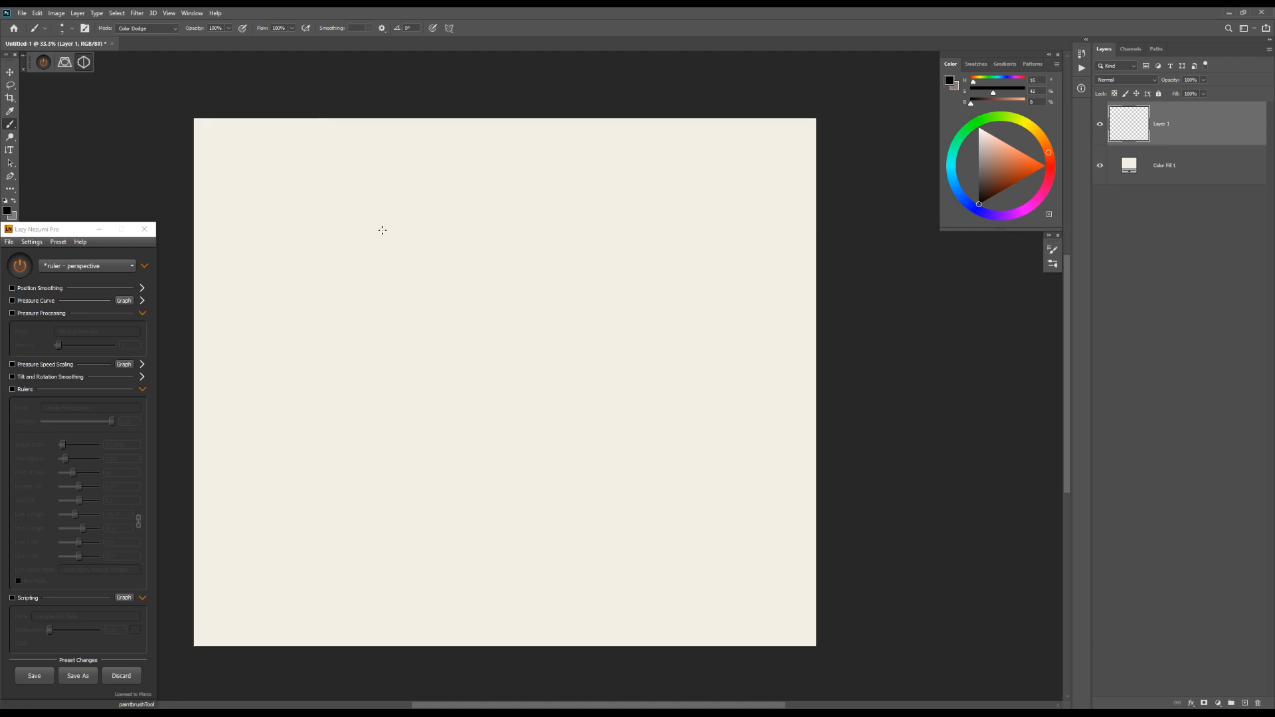
drag(402, 289, 416, 286)
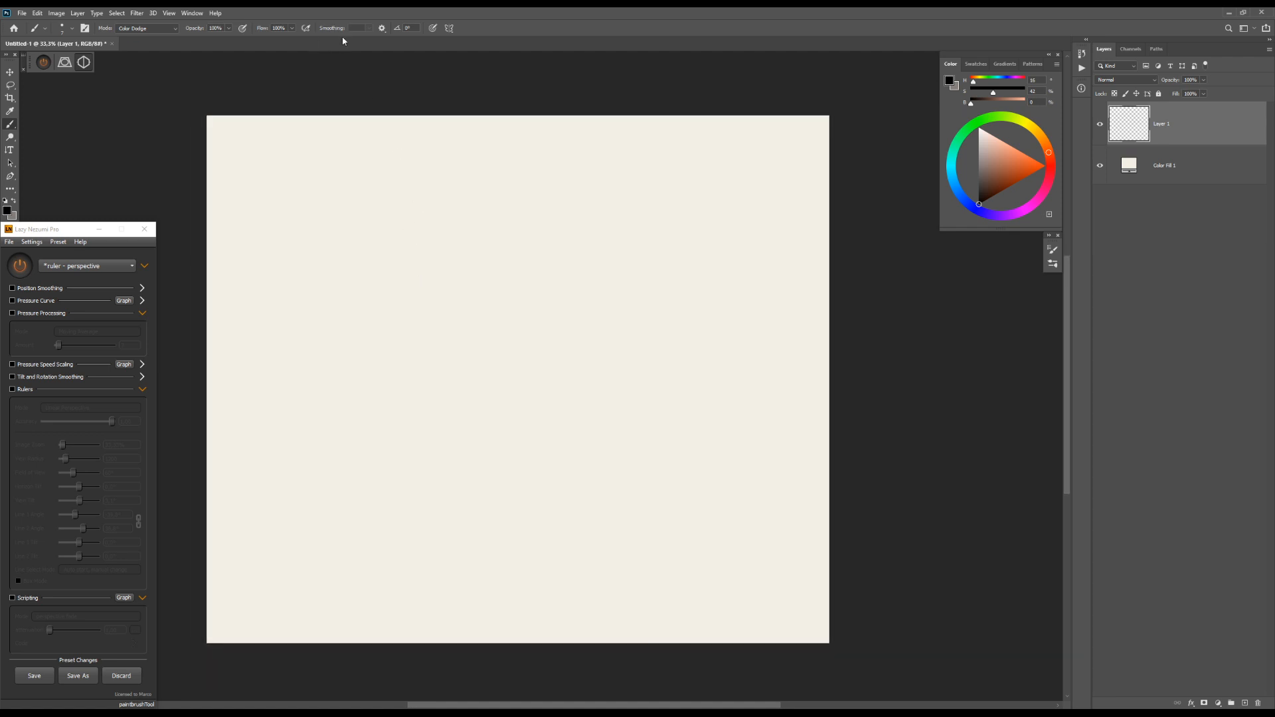
shift+right_click(440, 318)
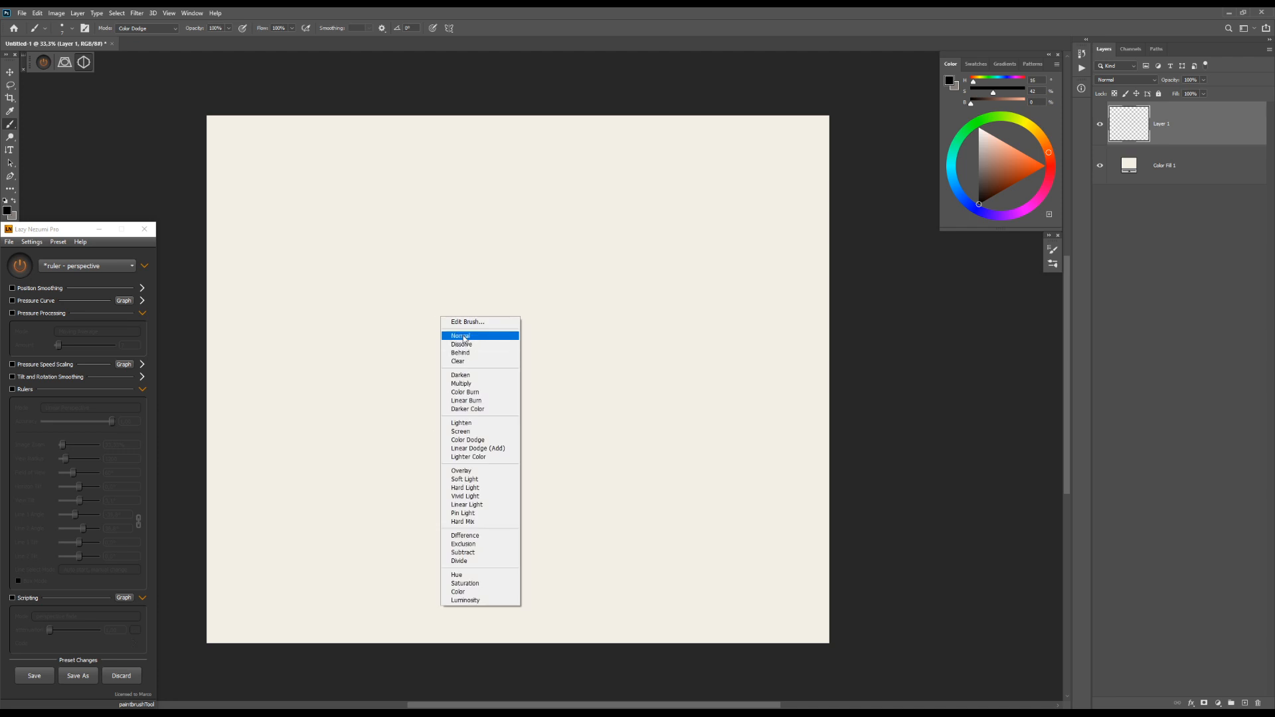
click(465, 330)
drag(463, 302, 487, 297)
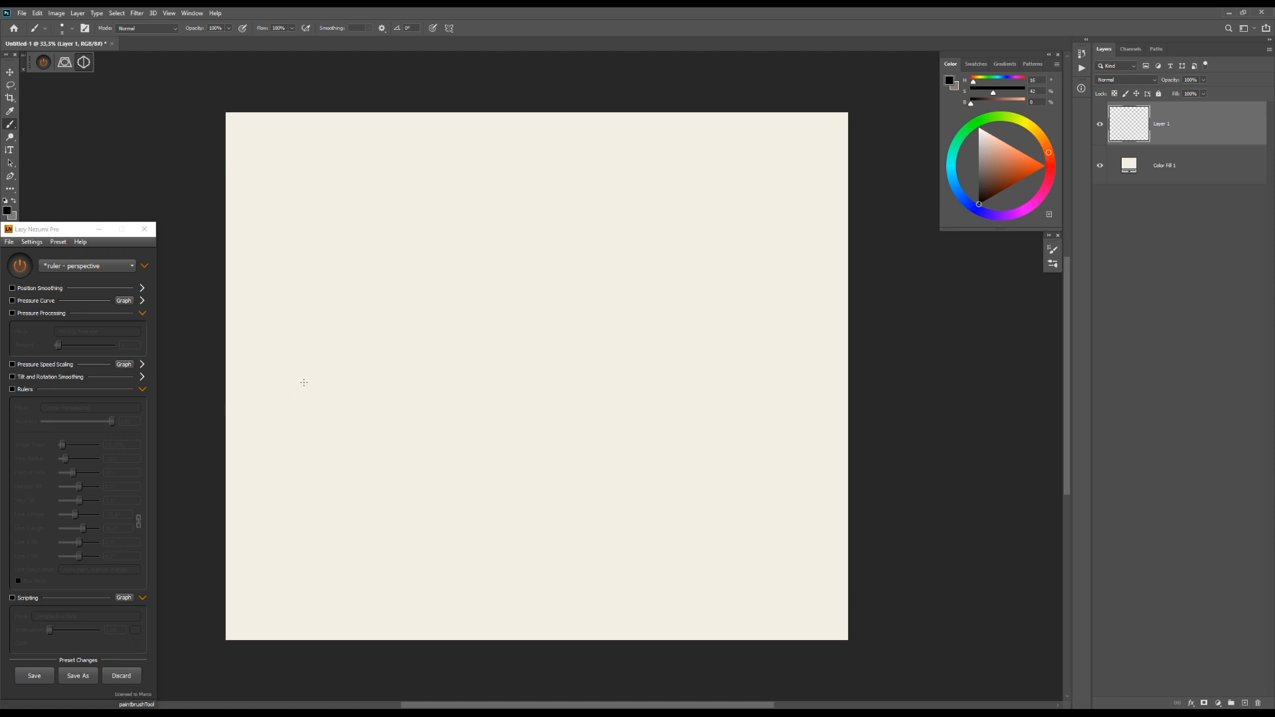
Enlarge the brush, try a short diagonal stroke on the canvas and undo that stroke
key(bracketright)
key(bracketright)
key(bracketright)
key(bracketright)
key(bracketright)
key(bracketleft)
key(bracketleft)
drag(367, 437, 438, 366)
key(ctrl+z)
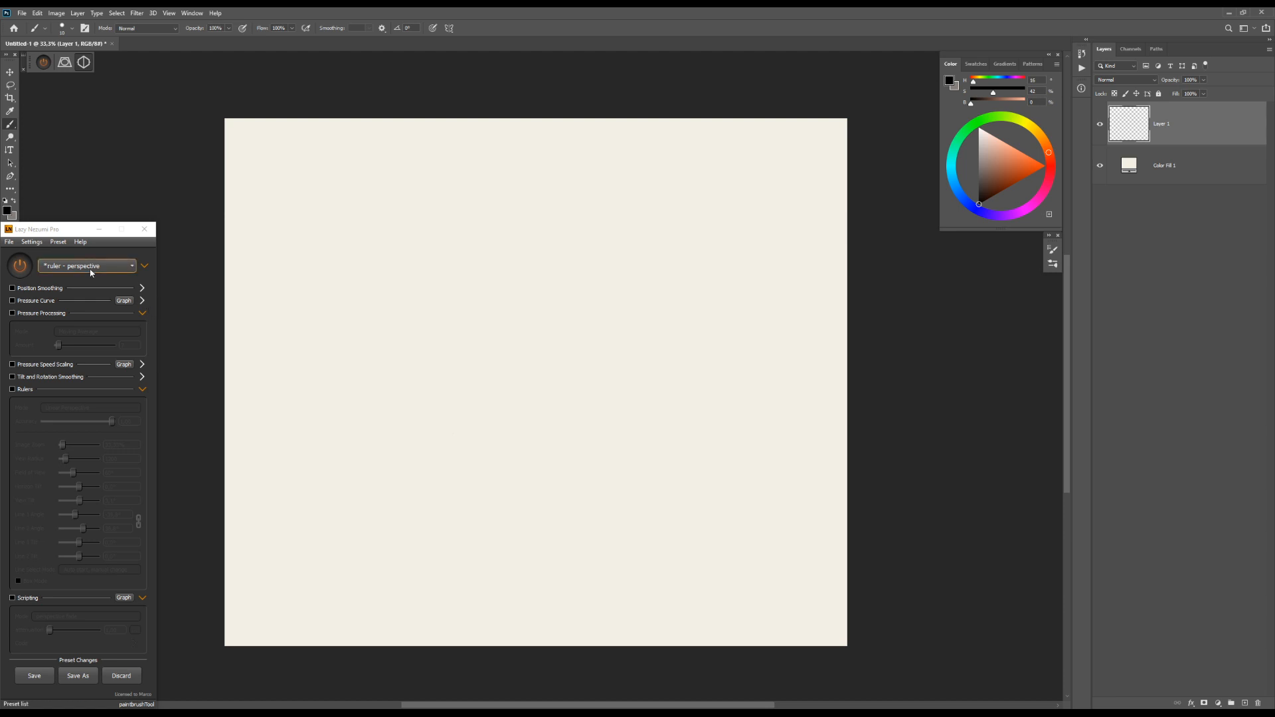
Look at the list of supported tools in Lazy Nezumi's Photoshop options and close the dialog without changes
click(38, 246)
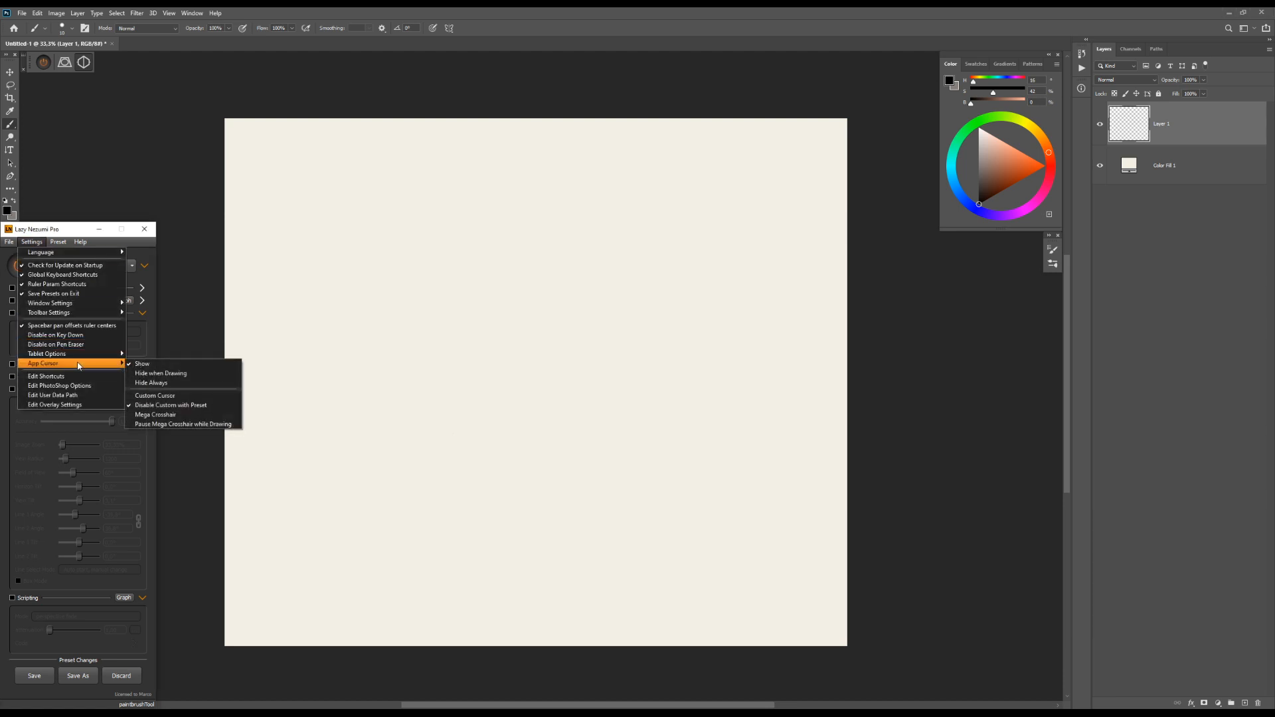
mouse_move(78, 358)
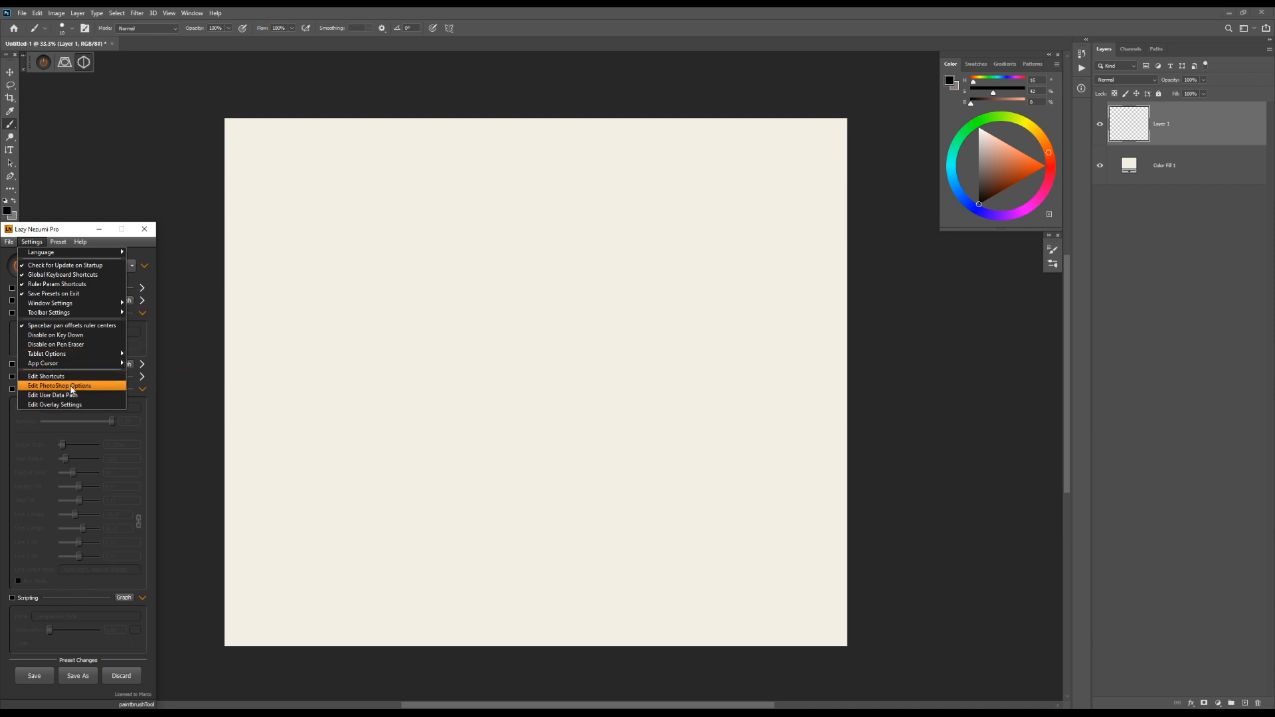
click(74, 386)
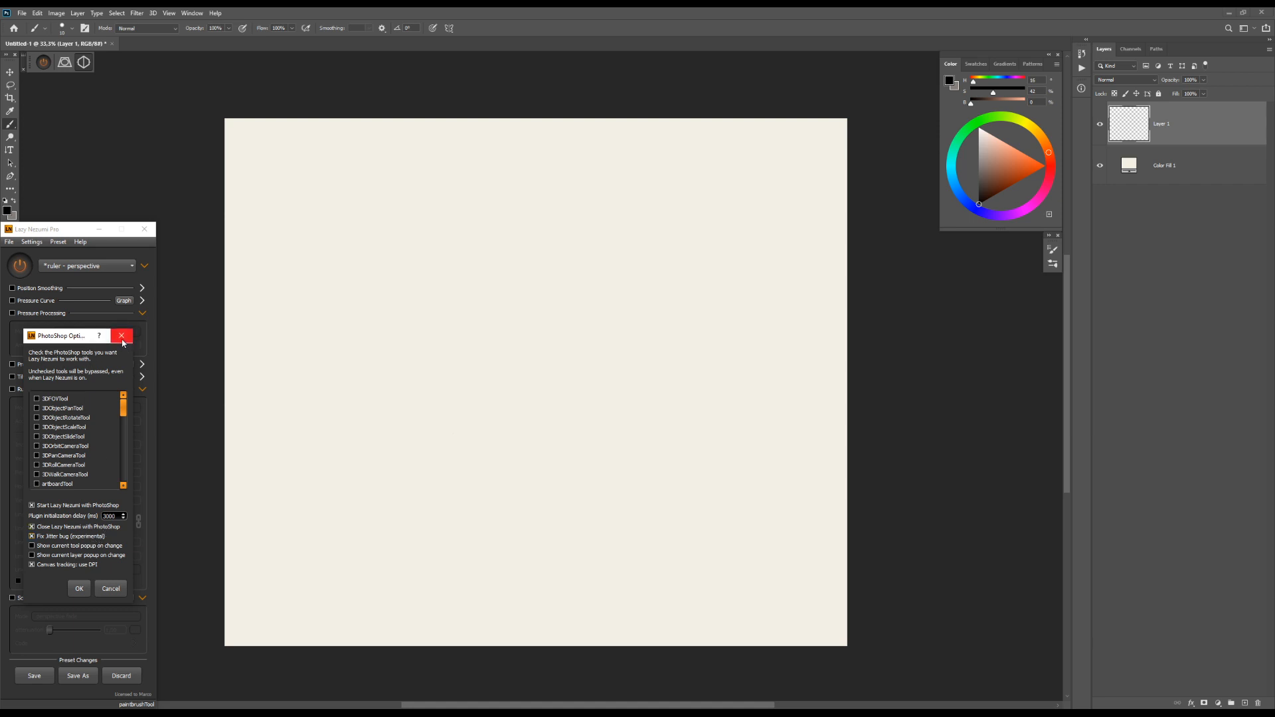
click(122, 339)
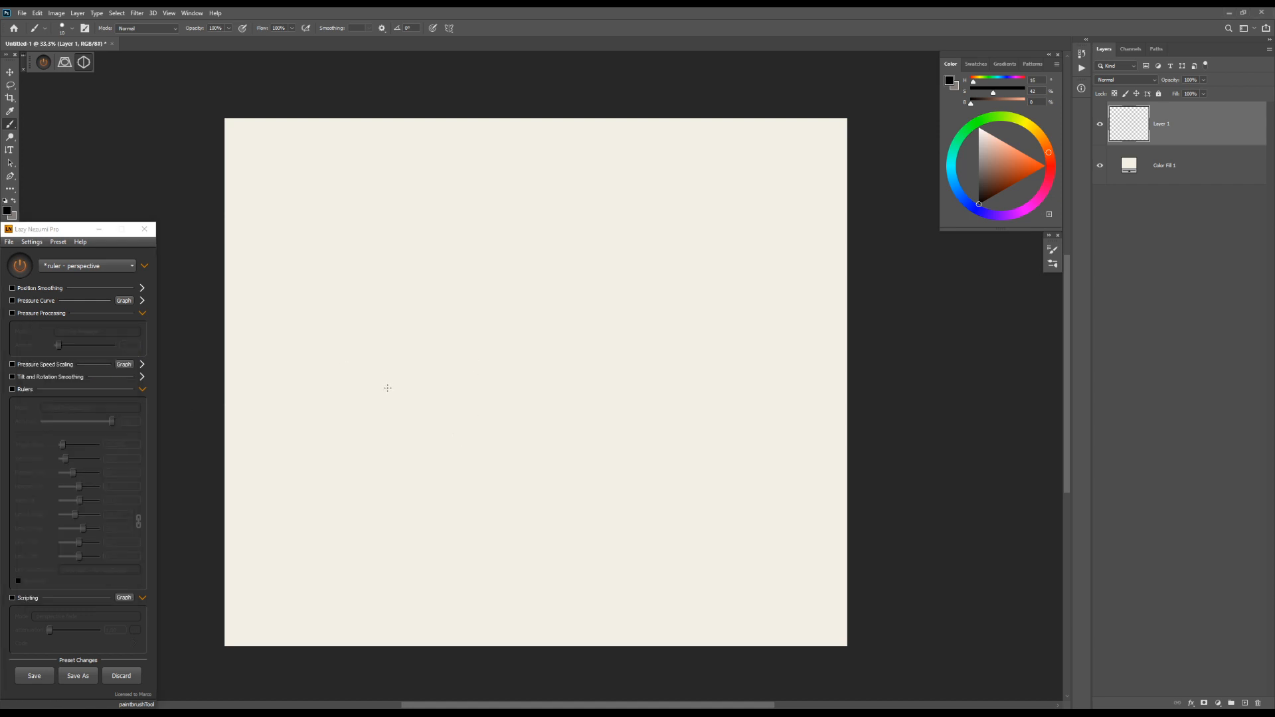
Examine Lazy Nezumi's general keyboard shortcuts, including Show/Hide, Set Ruler Center Pos, Ruler On/Off and Overlay On/Off, and close the dialog unchanged
drag(399, 406, 403, 378)
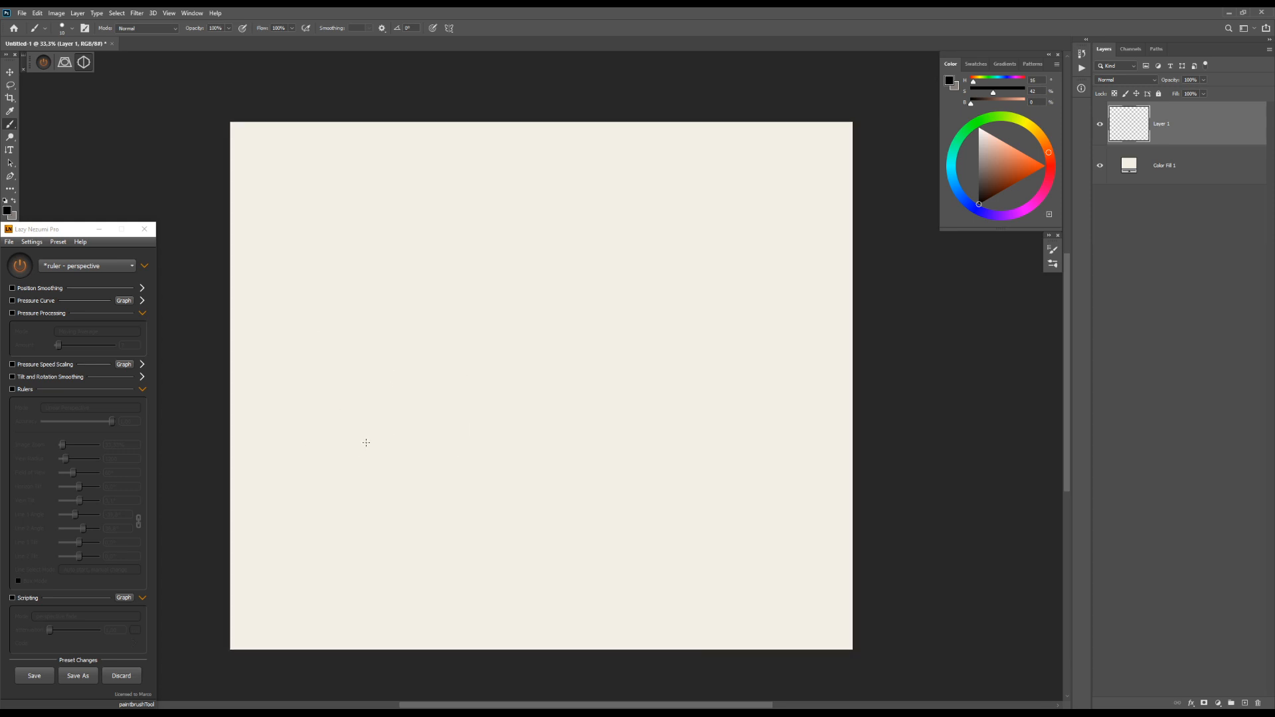
drag(225, 455, 279, 455)
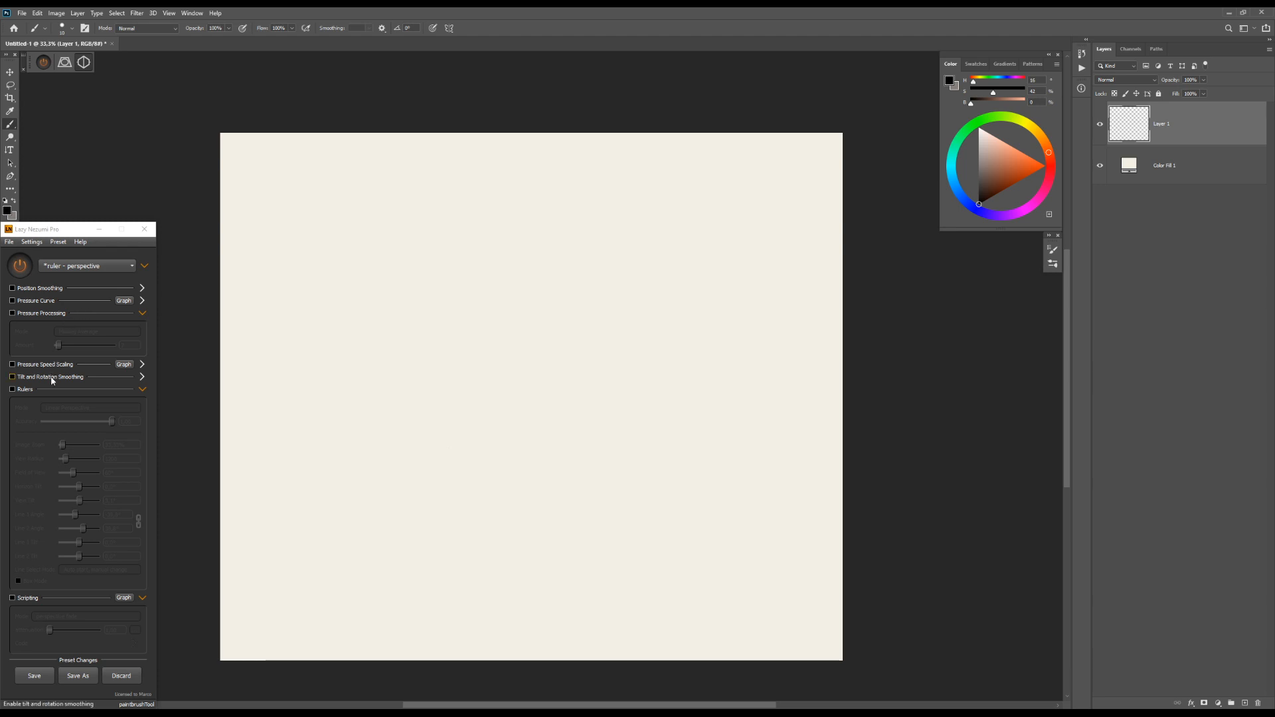
click(32, 241)
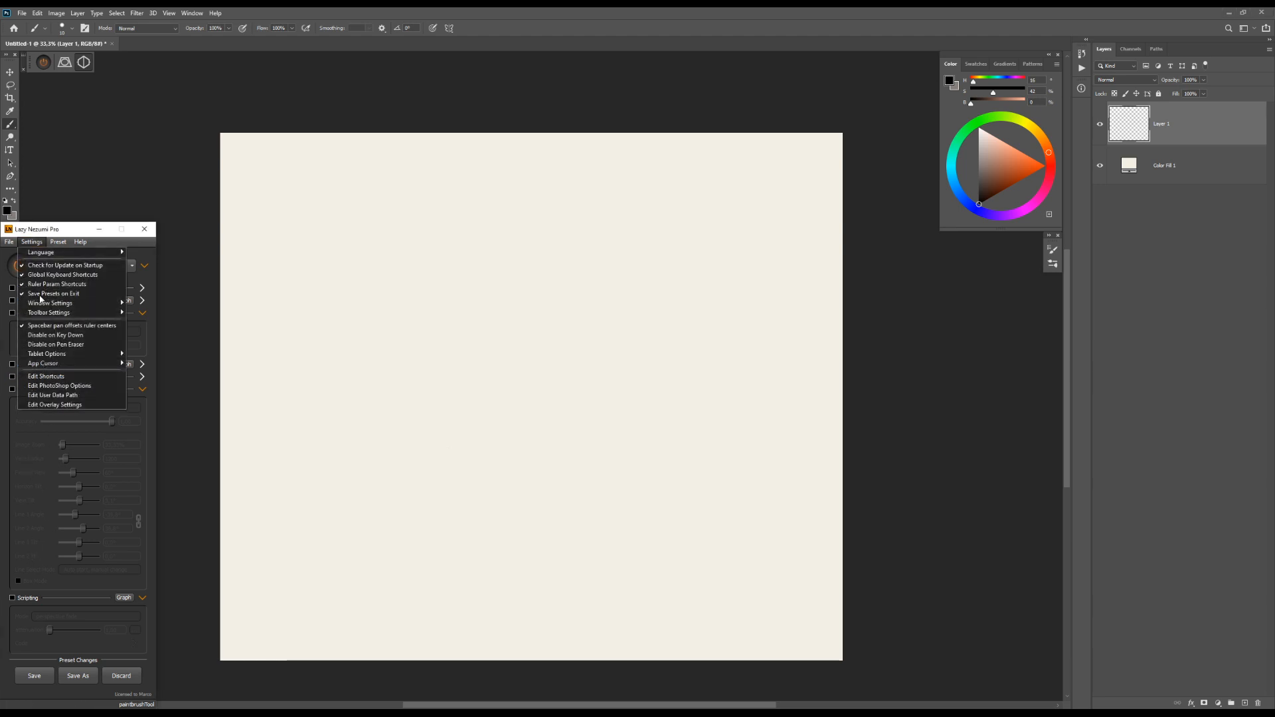
click(77, 382)
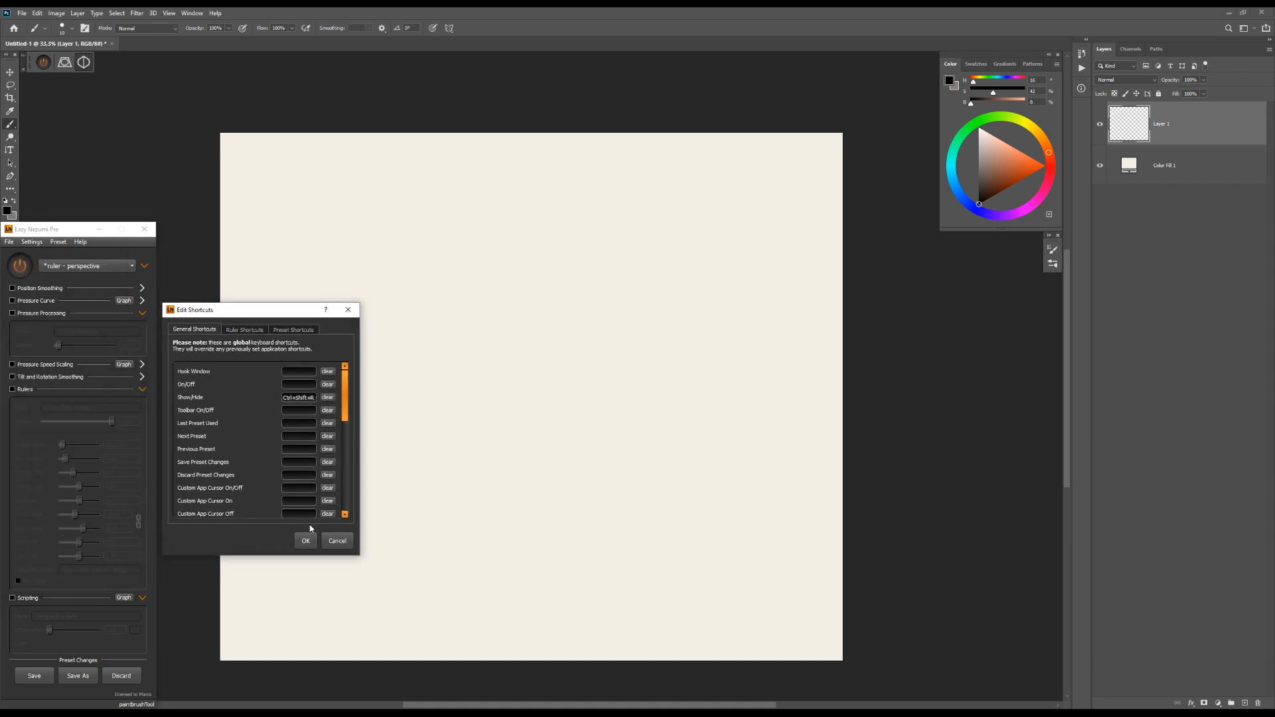
click(337, 541)
click(32, 242)
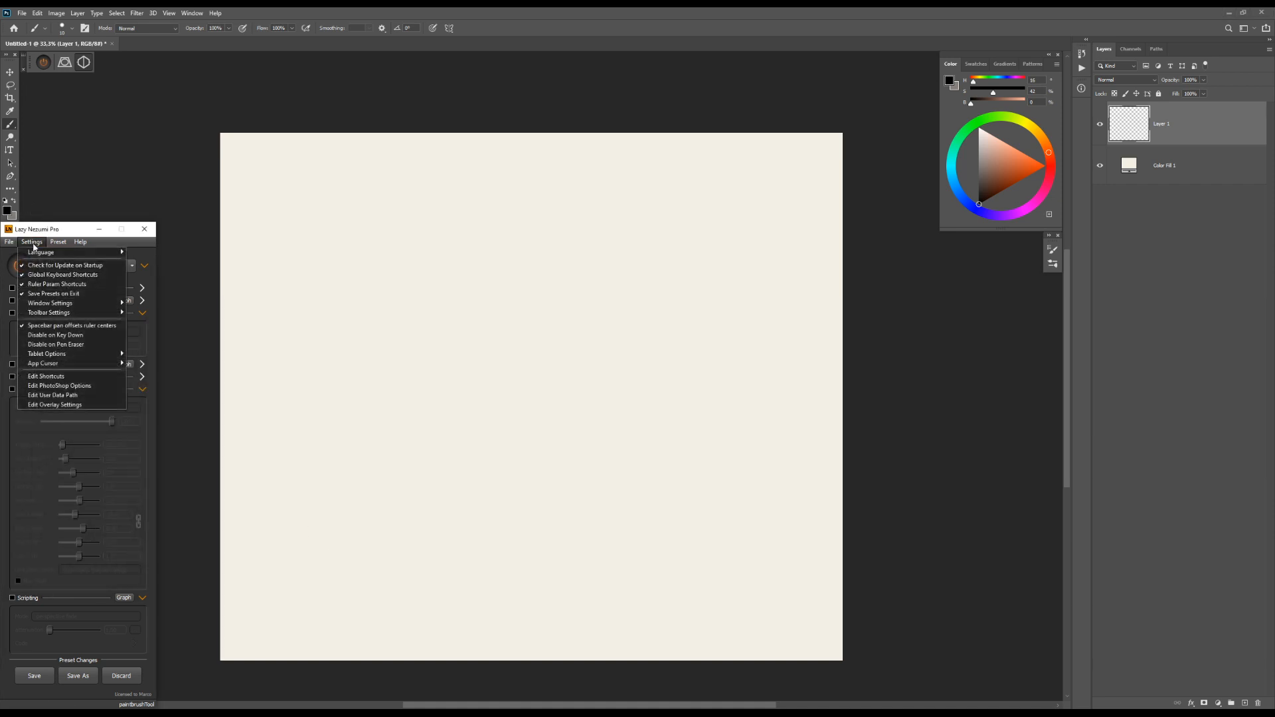
click(63, 378)
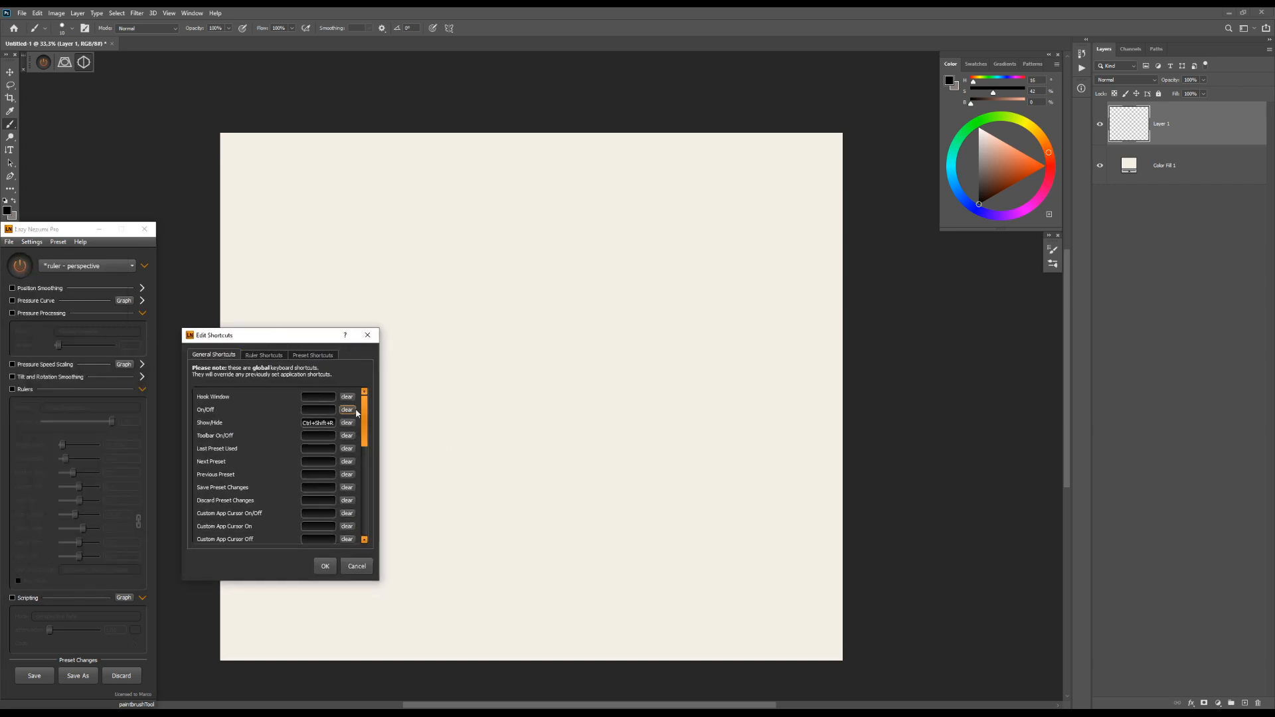
mouse_move(368, 413)
mouse_down()
mouse_move(369, 514)
mouse_move(367, 408)
mouse_up()
click(318, 527)
drag(365, 417, 370, 510)
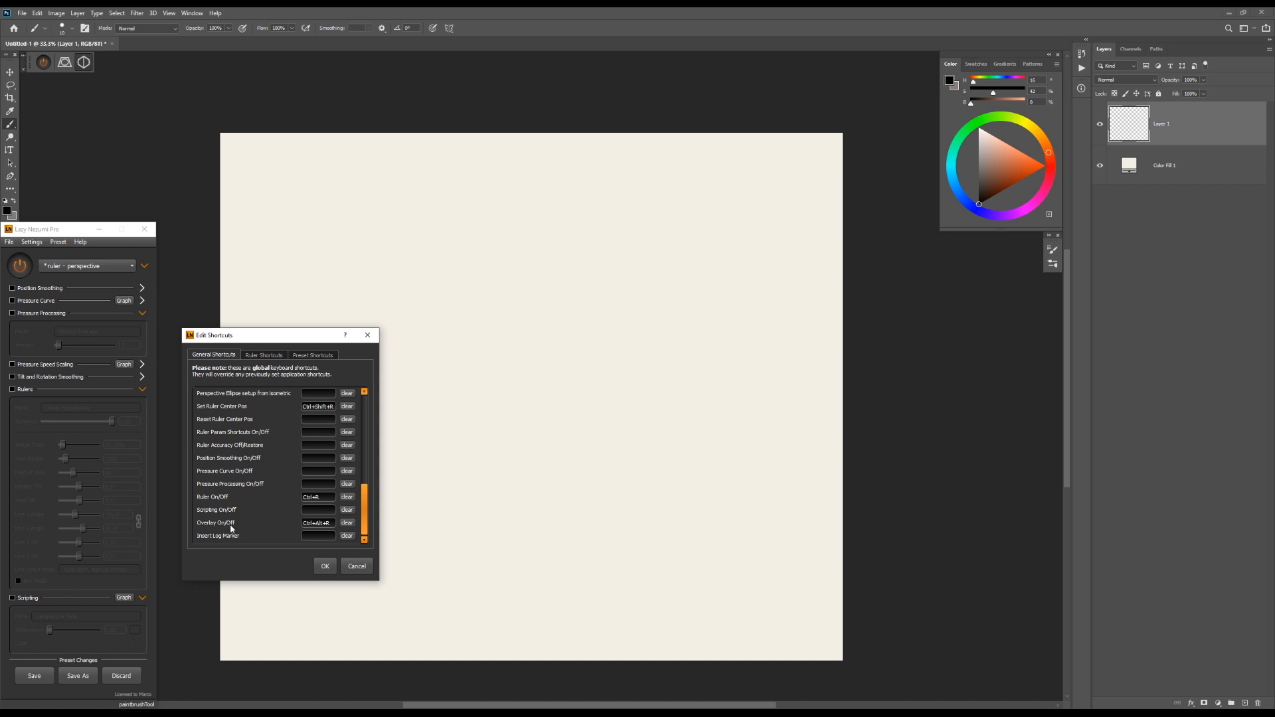
drag(365, 520, 366, 425)
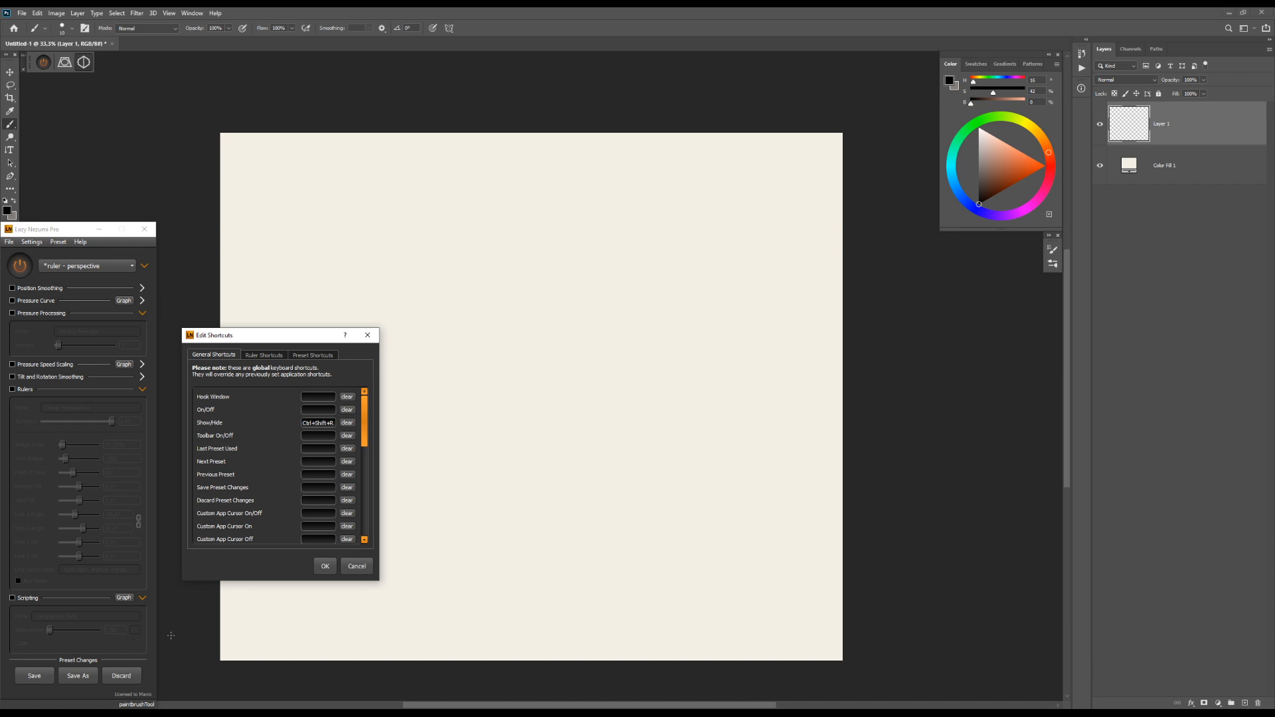
click(356, 566)
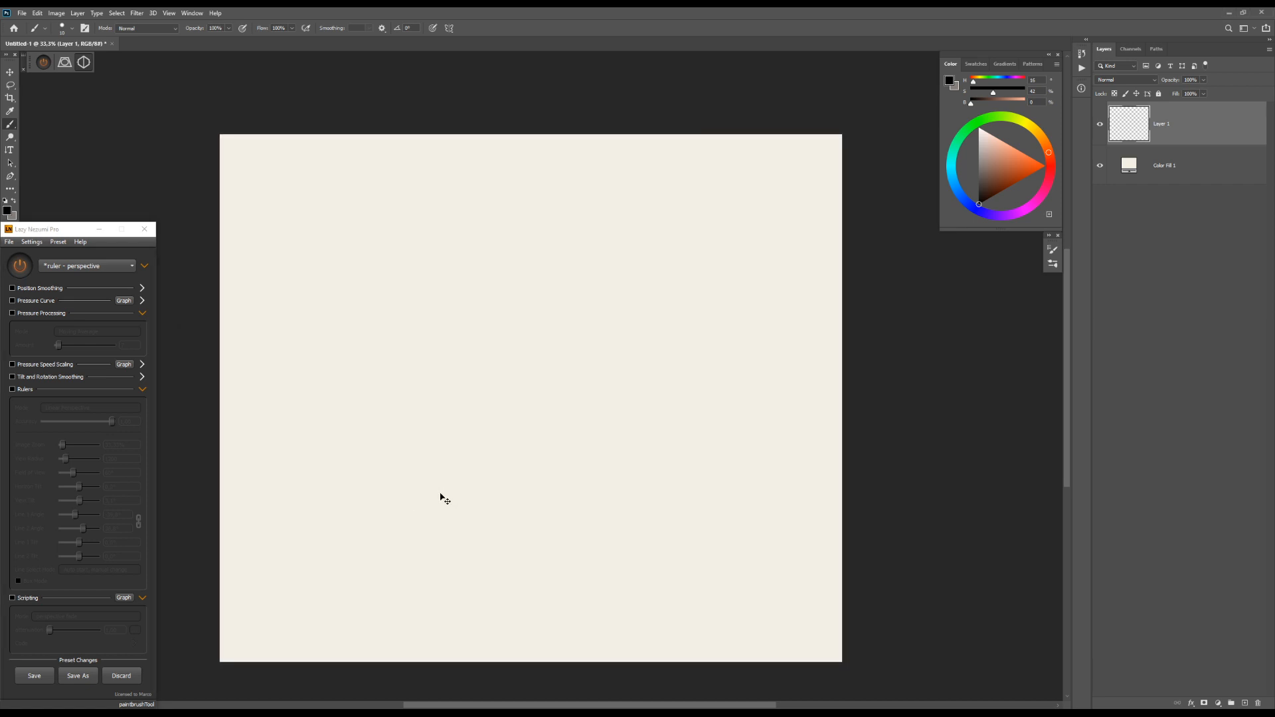
Hide the Lazy Nezumi Pro window and show it again
key(ctrl+alt+l)
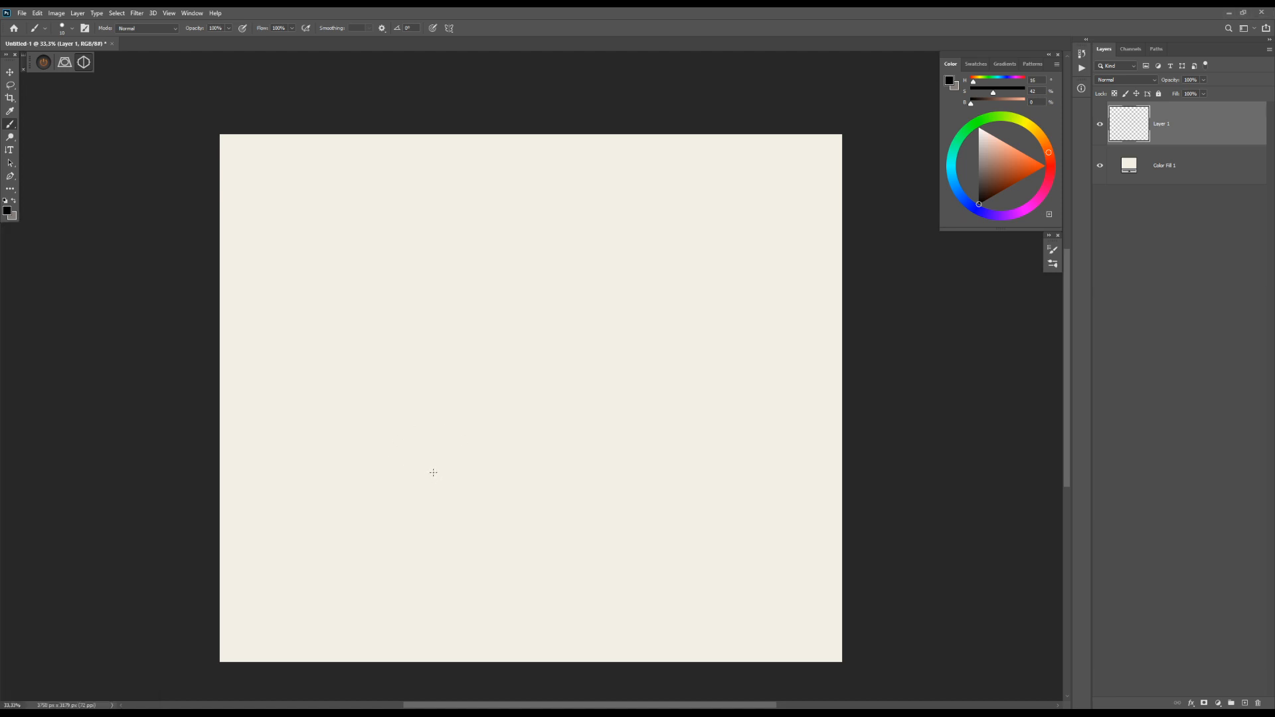
key(ctrl+alt+l)
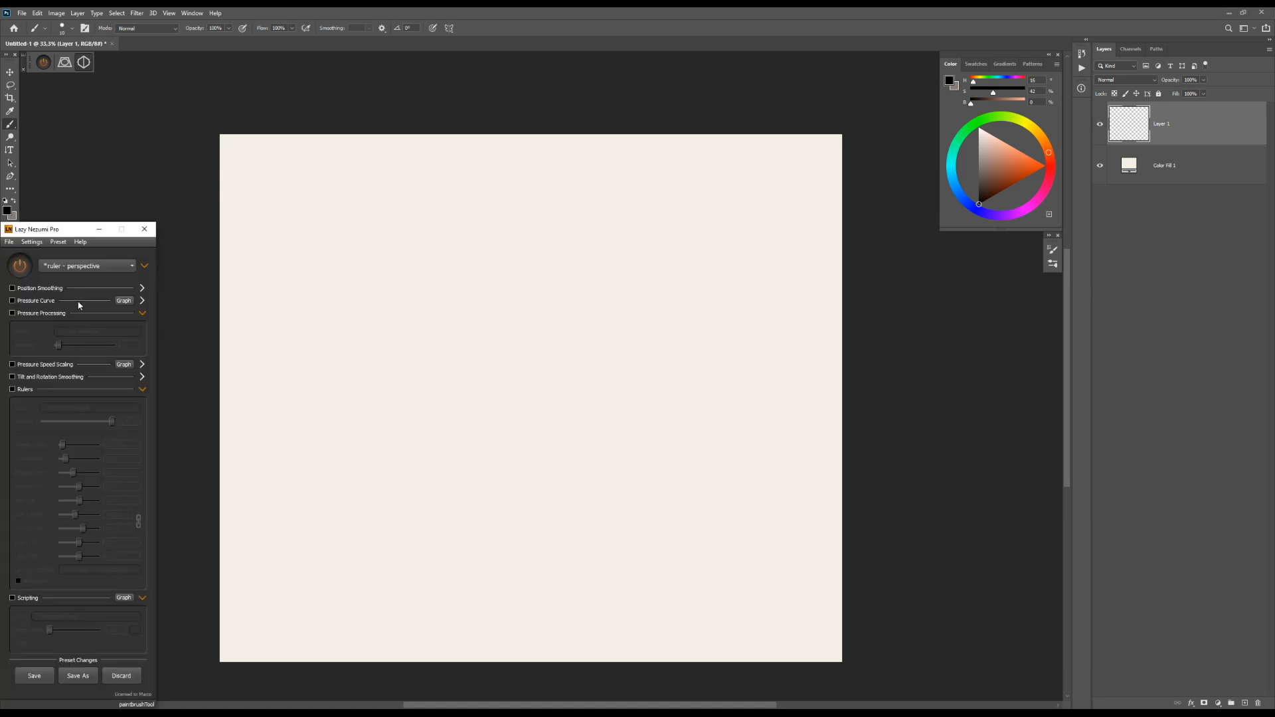
click(31, 242)
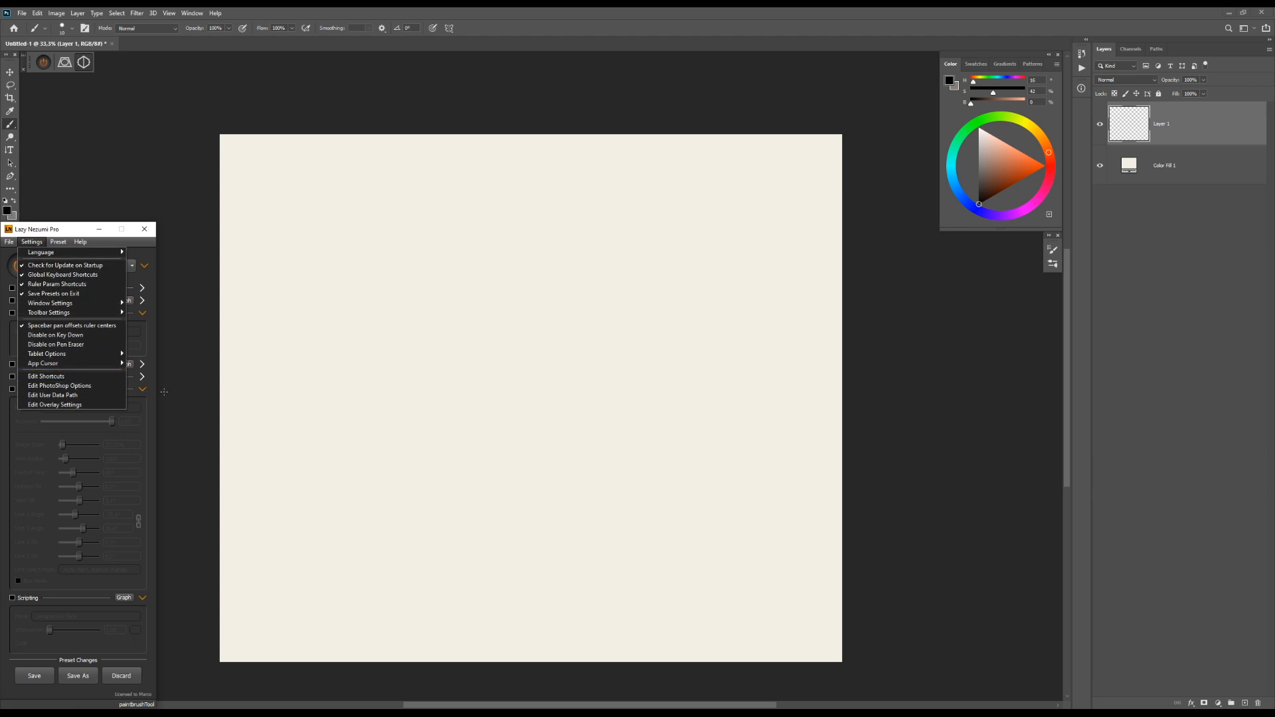
click(217, 394)
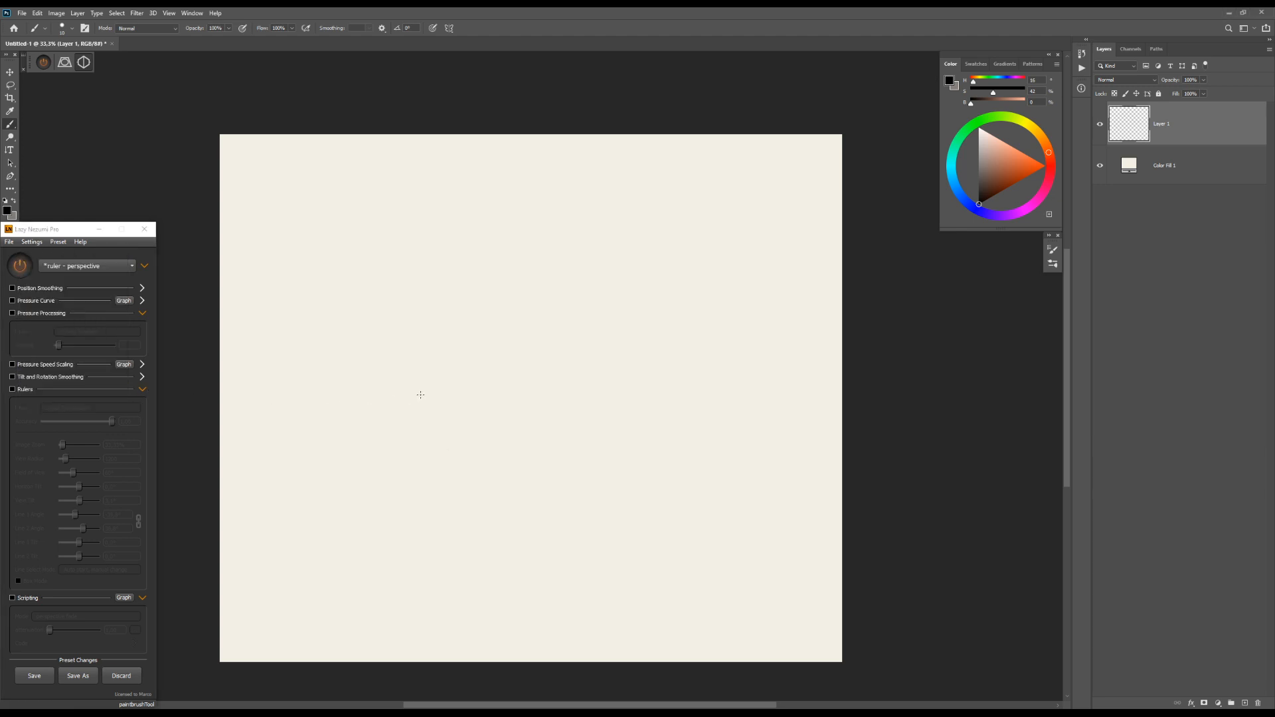
Toggle the Linear Perspective ruler several times, leaving it switched on over the canvas
key(ctrl+r)
key(ctrl+r)
key(ctrl+r)
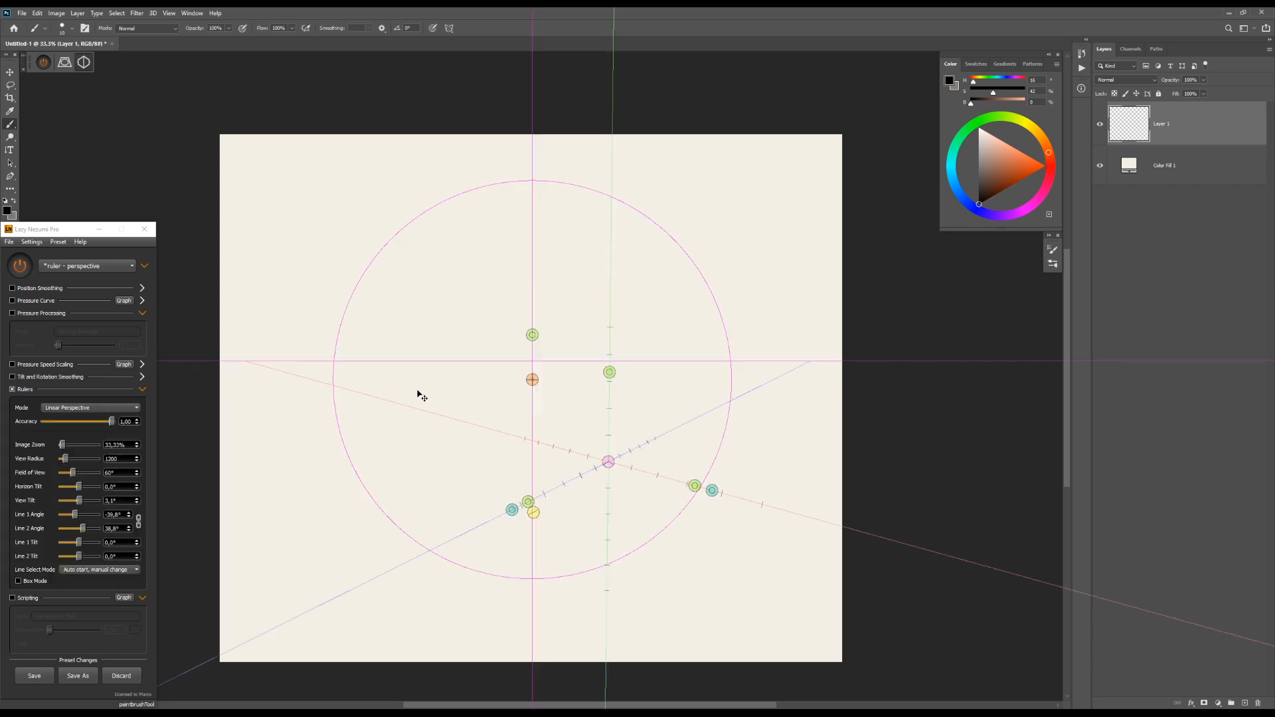
key(ctrl+r)
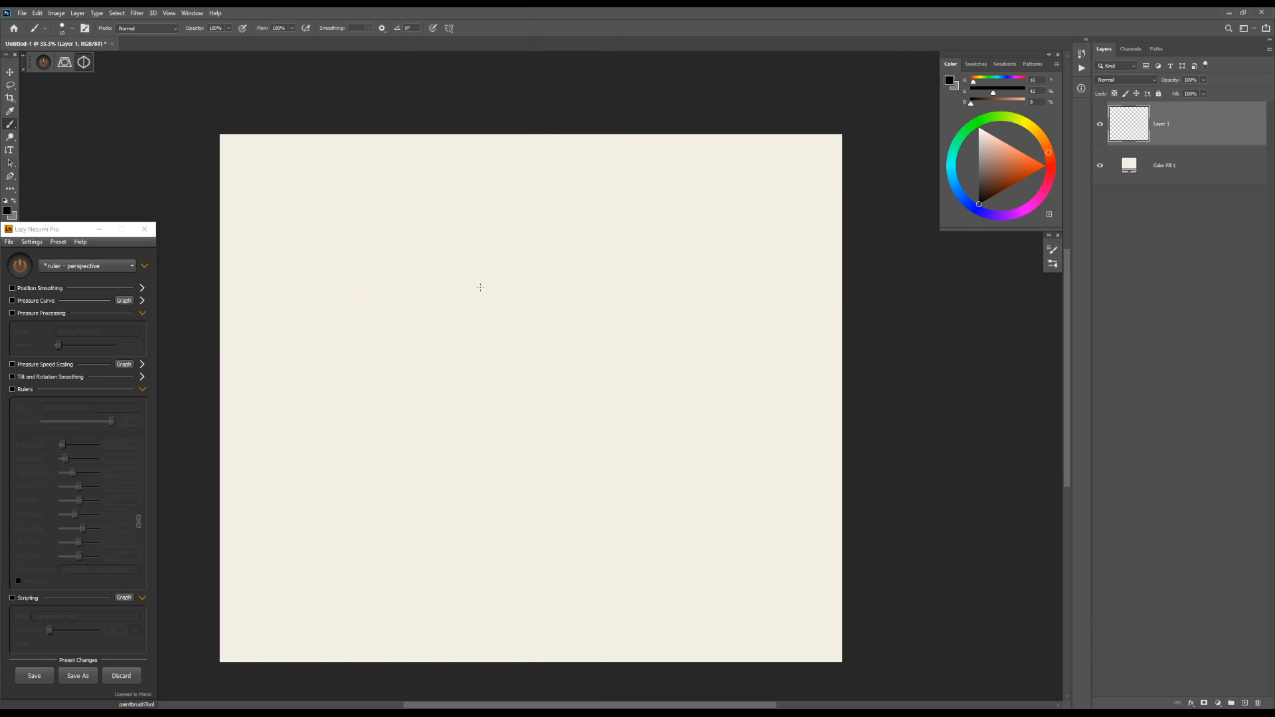
key(ctrl+r)
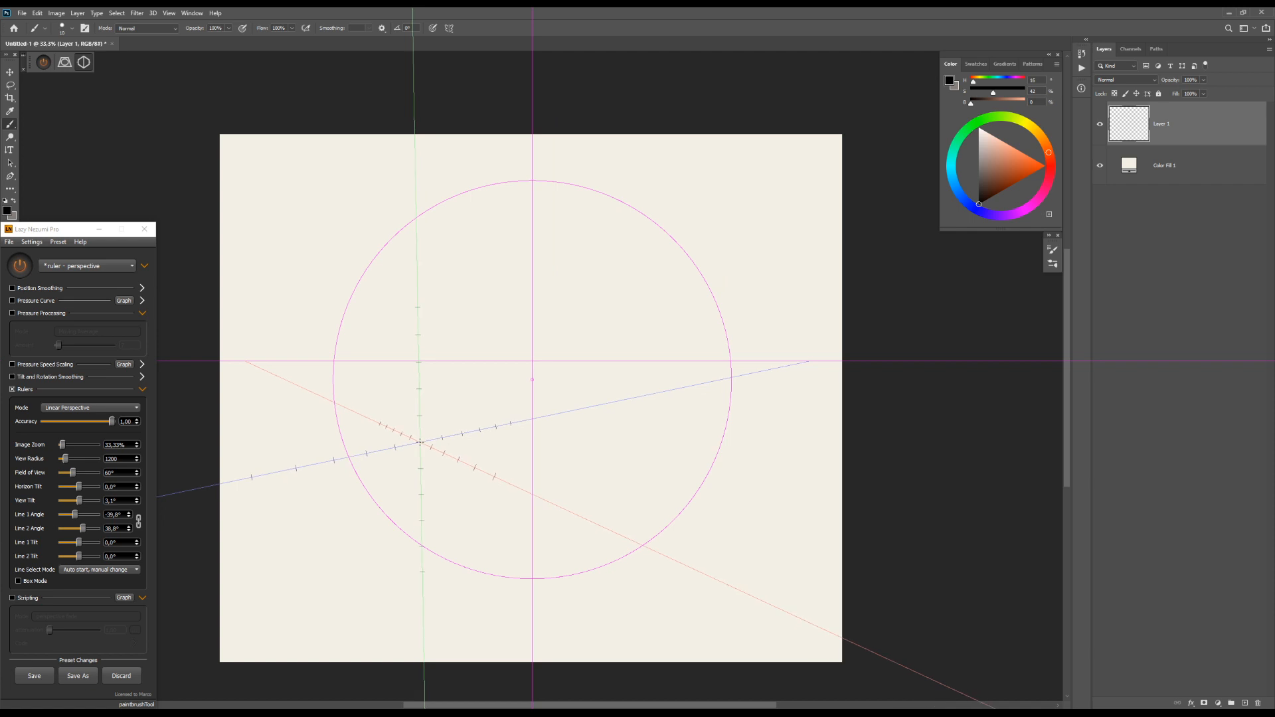
Try drawing strokes along the perspective ruler's guides below the horizon and undo them
key(ctrl+e)
click(472, 430)
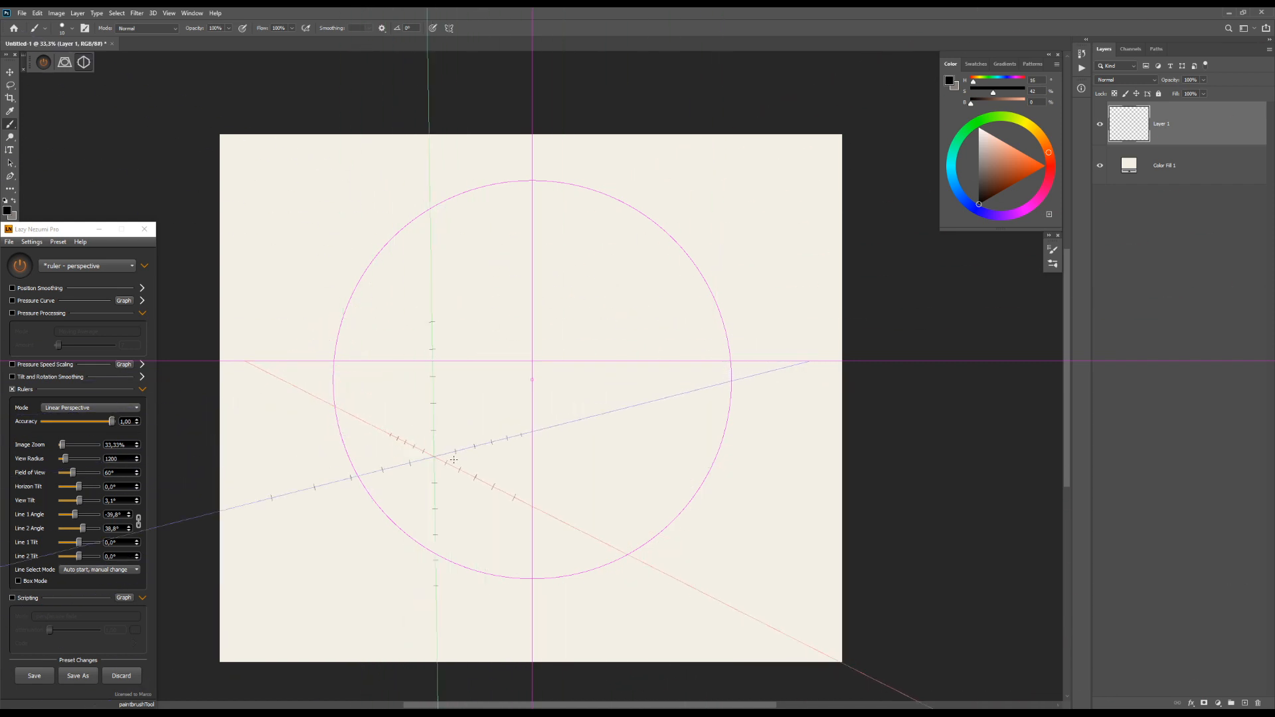
drag(527, 417, 563, 411)
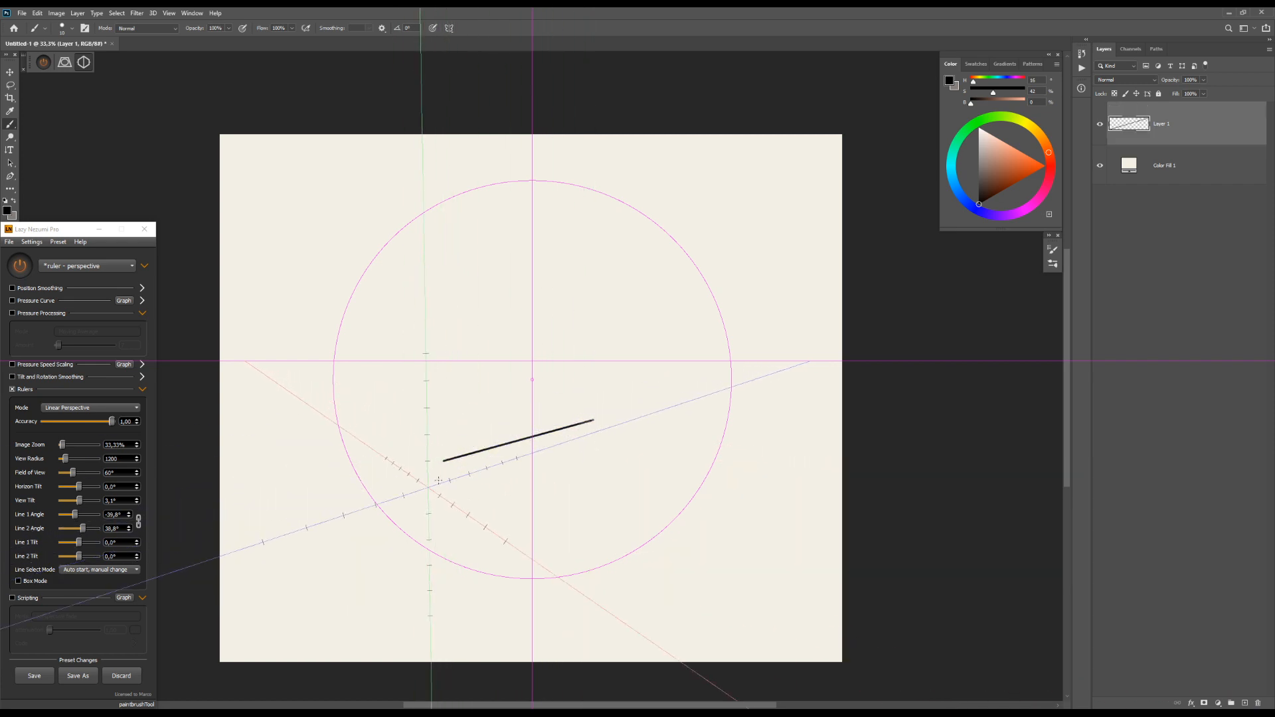
drag(452, 491, 601, 423)
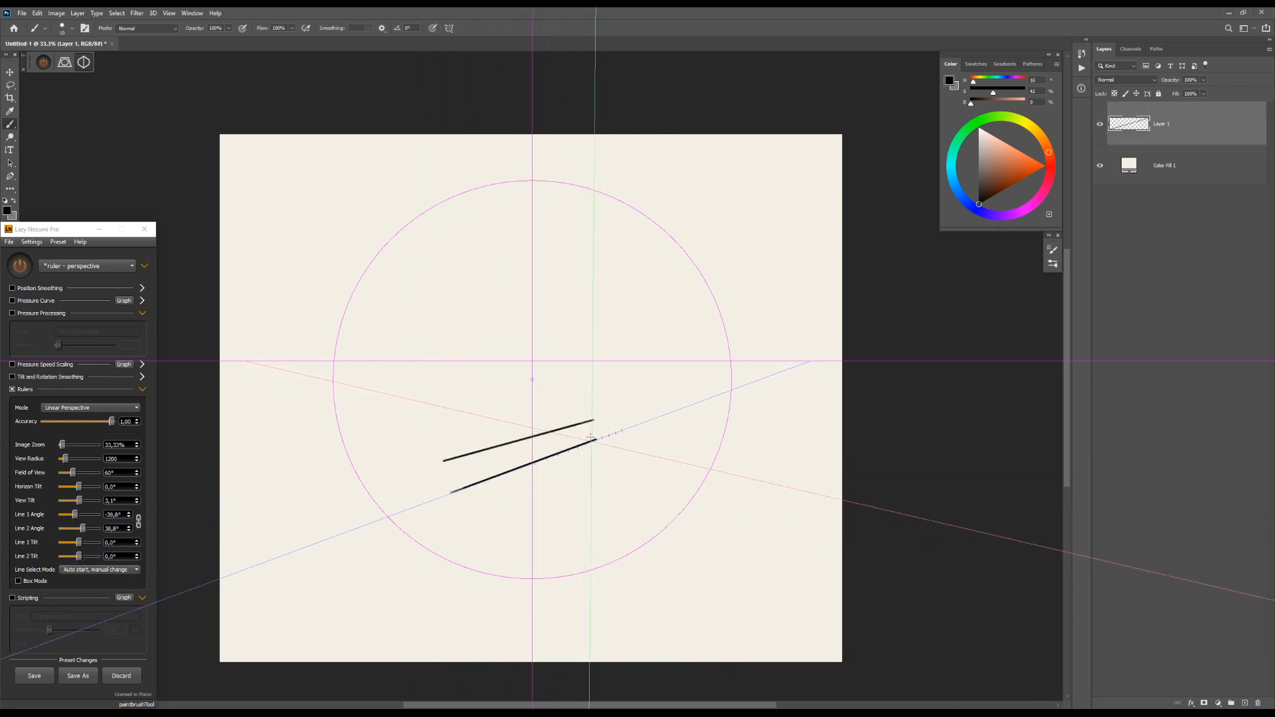
key(ctrl+z)
key(ctrl+z)
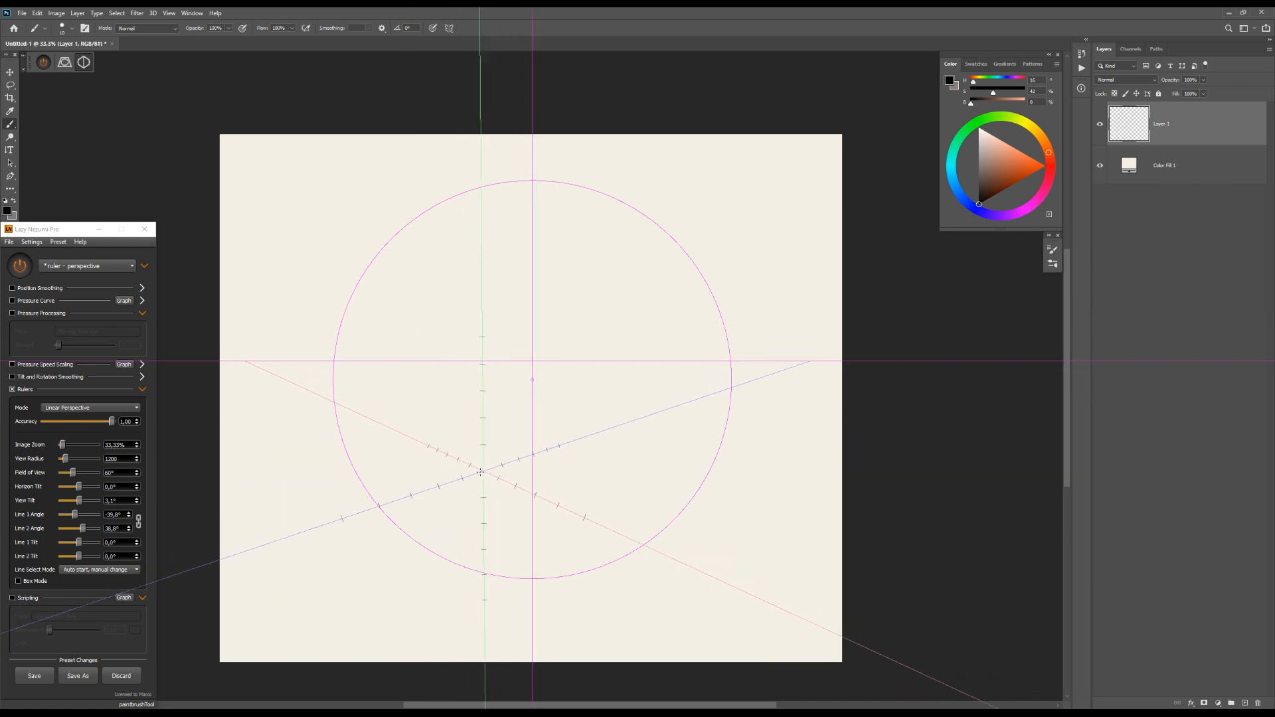
mouse_move(473, 476)
mouse_down()
mouse_move(600, 426)
mouse_move(463, 478)
mouse_up()
key(ctrl+z)
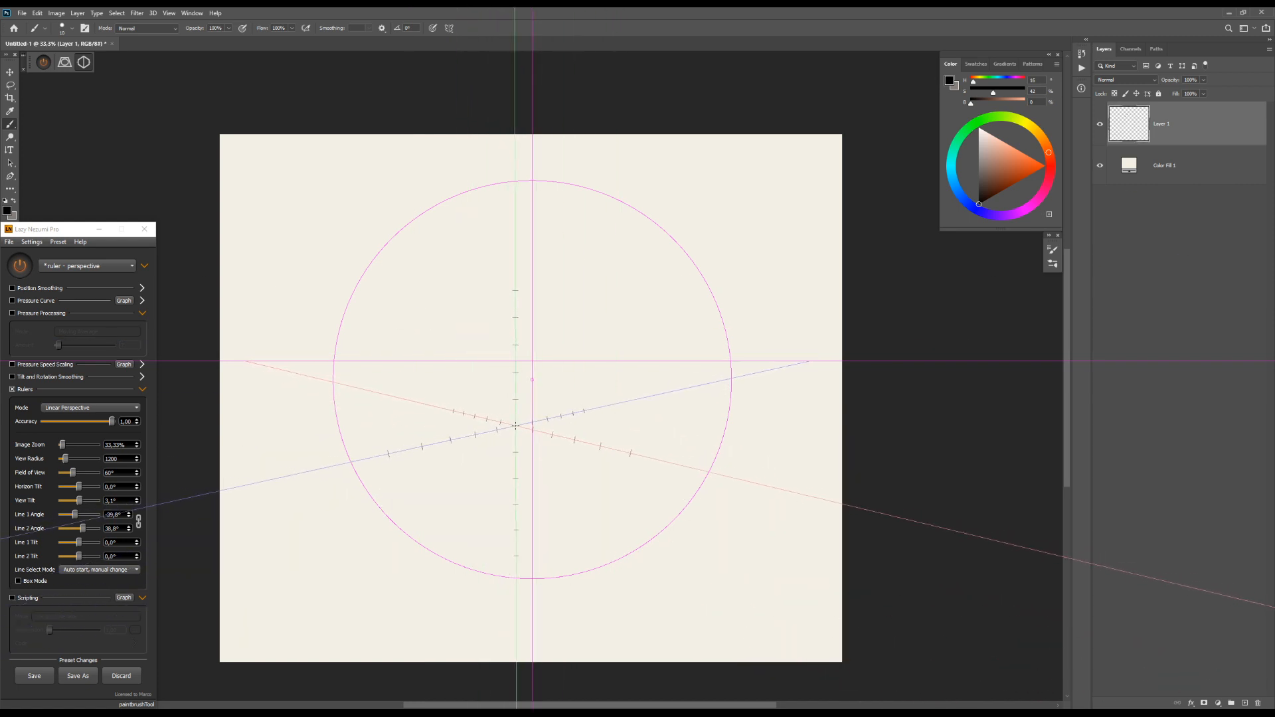
Examine the Ruler On/Off and Overlay On/Off entries in Lazy Nezumi's general shortcuts and close the dialog
key(ctrl+alt)
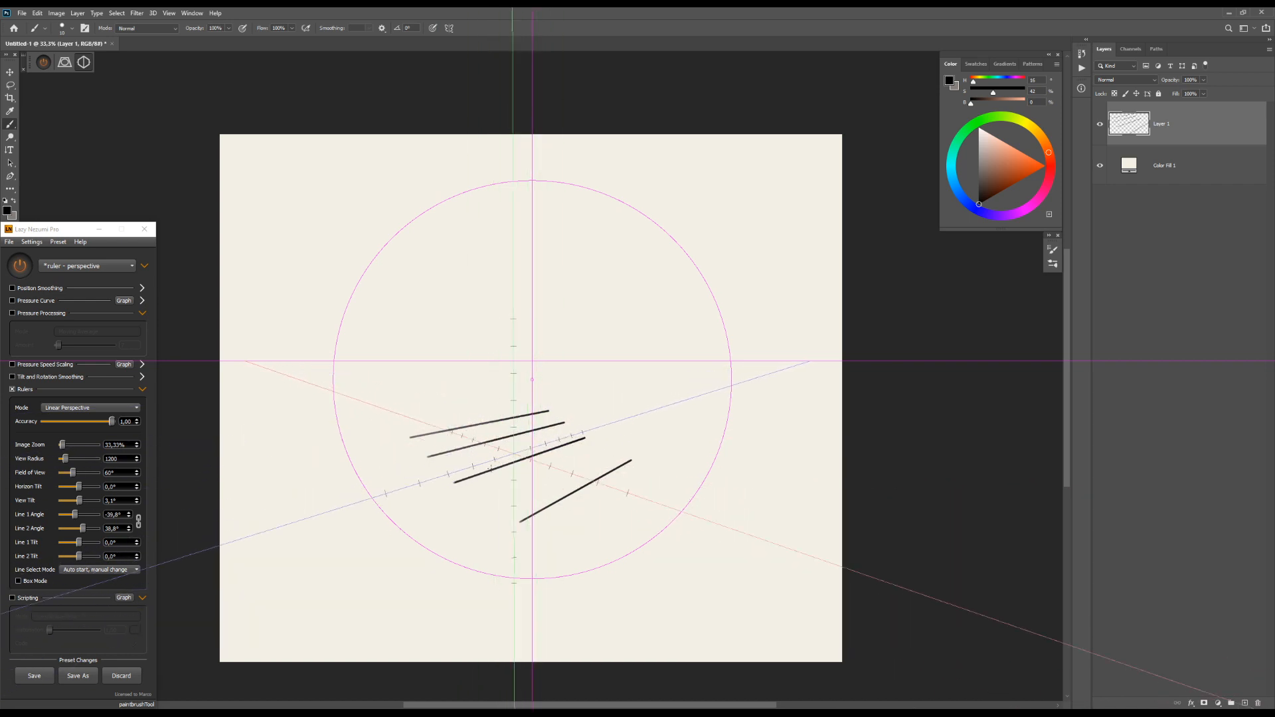
click(32, 241)
click(66, 376)
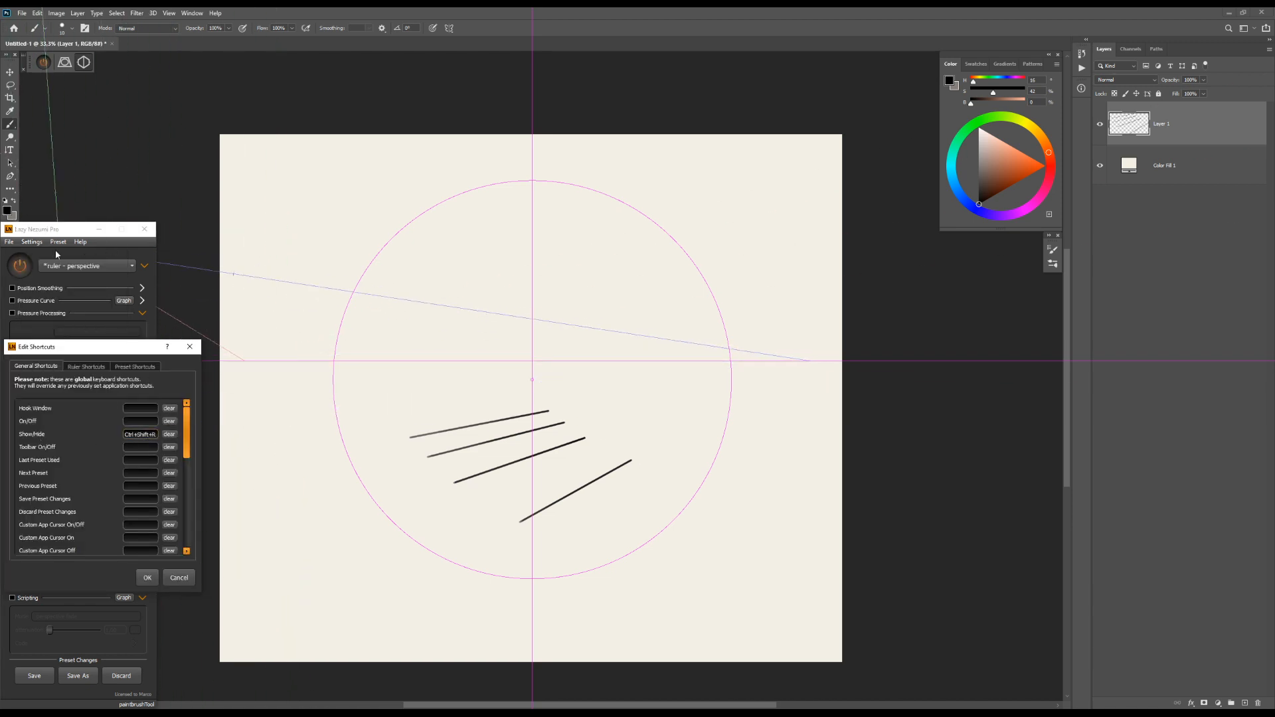
drag(186, 433, 184, 532)
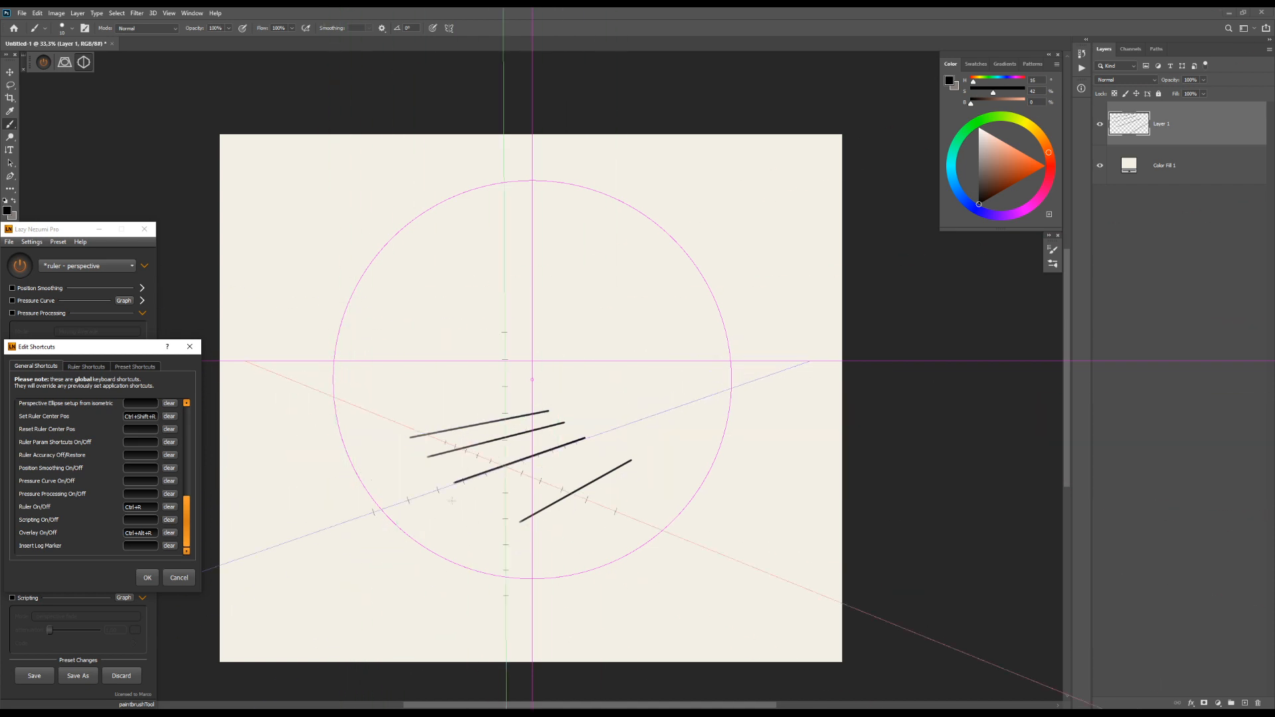
click(147, 578)
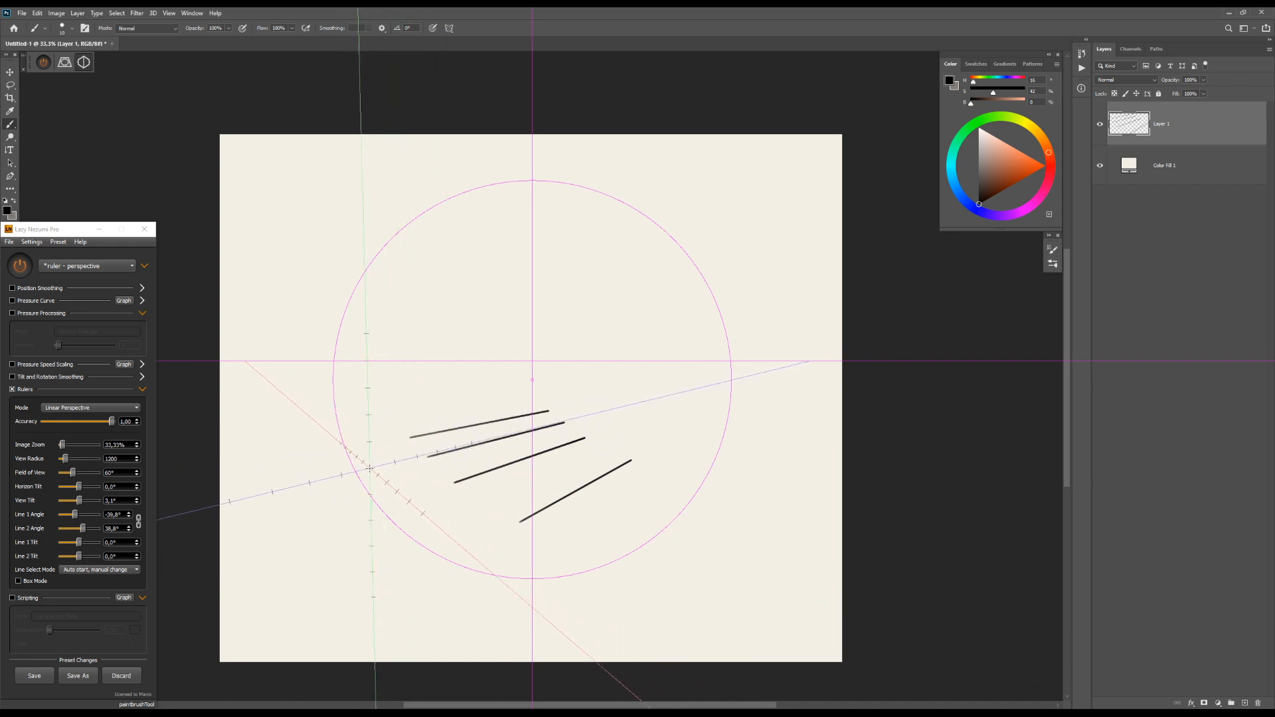
Toggle the Linear Perspective ruler and its overlay off and on several times
key(F2)
key(F2)
key(F2)
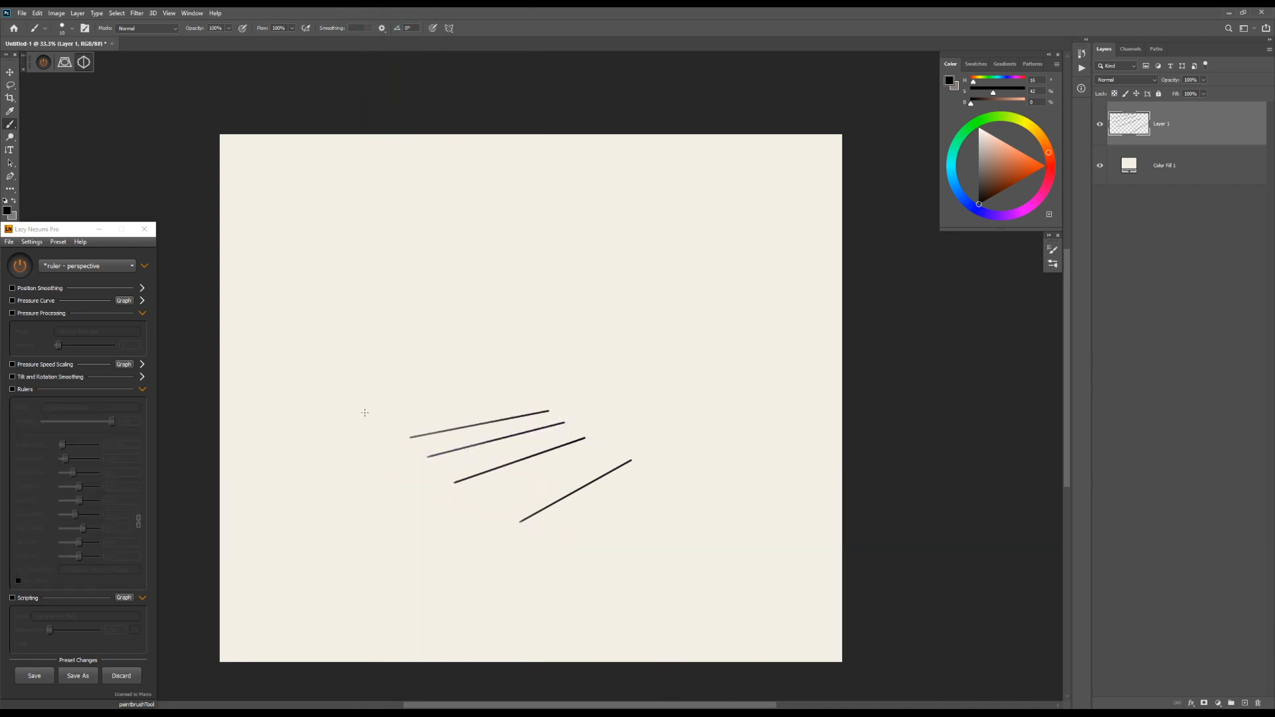
key(F2)
key(F2)
key(F2)
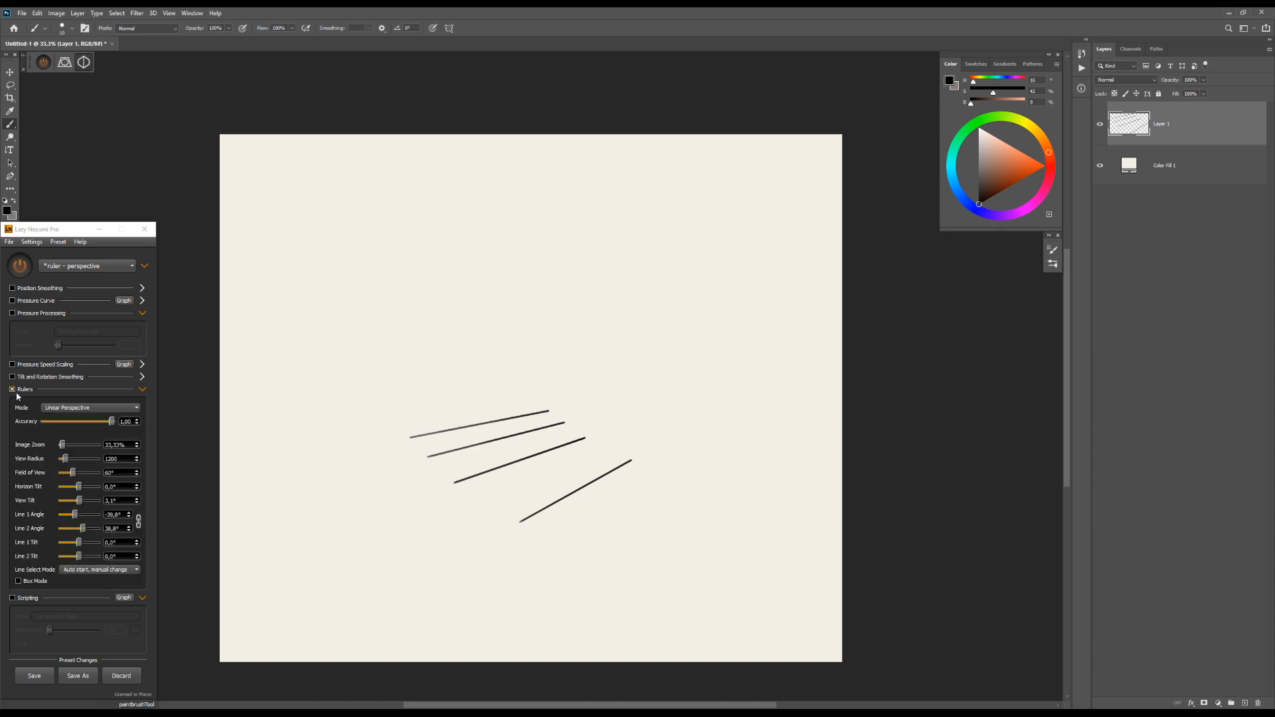
key(F2)
key(F2)
key(F2)
key(F2)
key(F3)
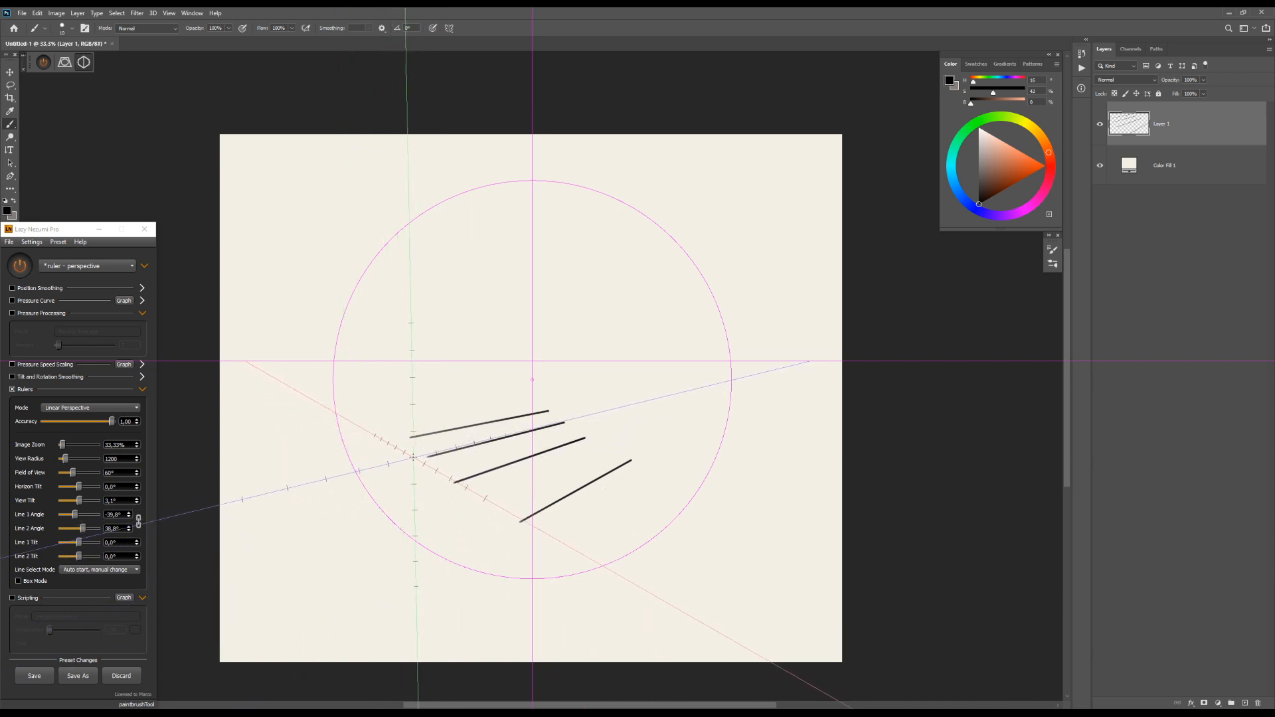
key(F3)
Erase the four test strokes on Layer 1 with a rectangular selection and deselect
key(m)
mouse_move(362, 348)
mouse_down()
mouse_move(686, 583)
mouse_move(708, 584)
mouse_up()
key(Delete)
key(ctrl+d)
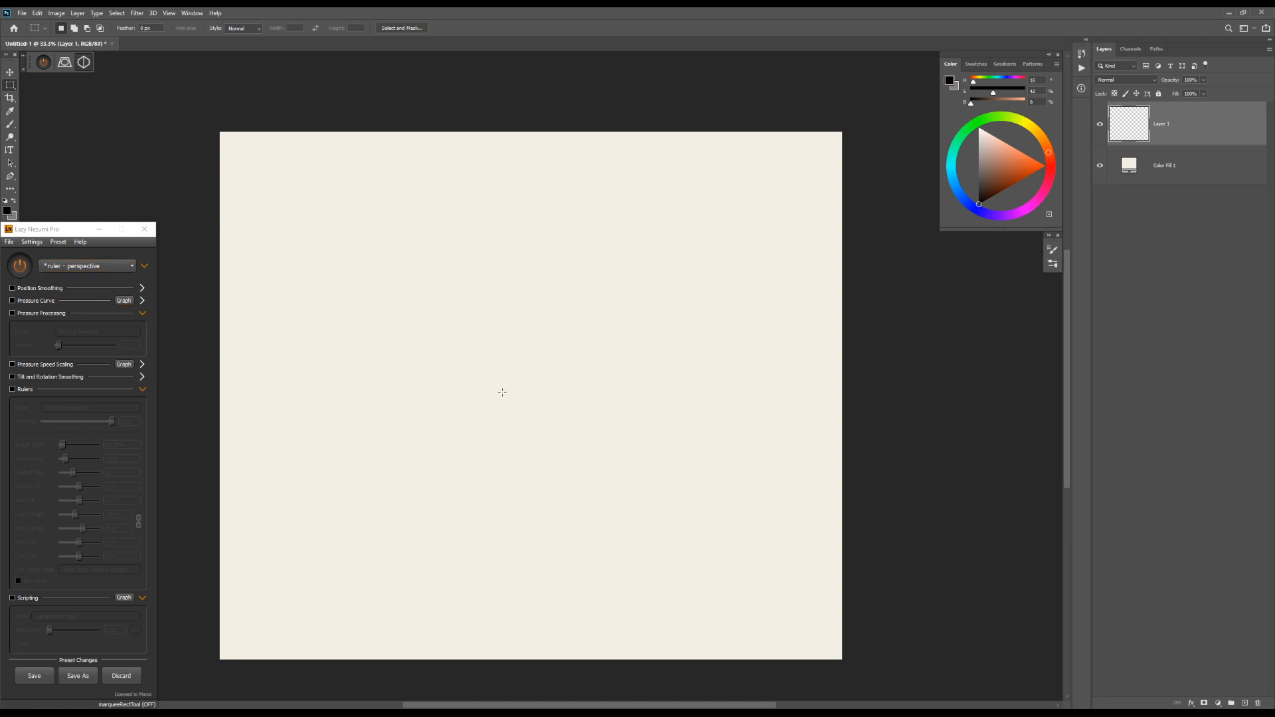
Switch the Linear Perspective ruler back on, activate the Brush tool and check how the ruler follows the shifted canvas
key(F6)
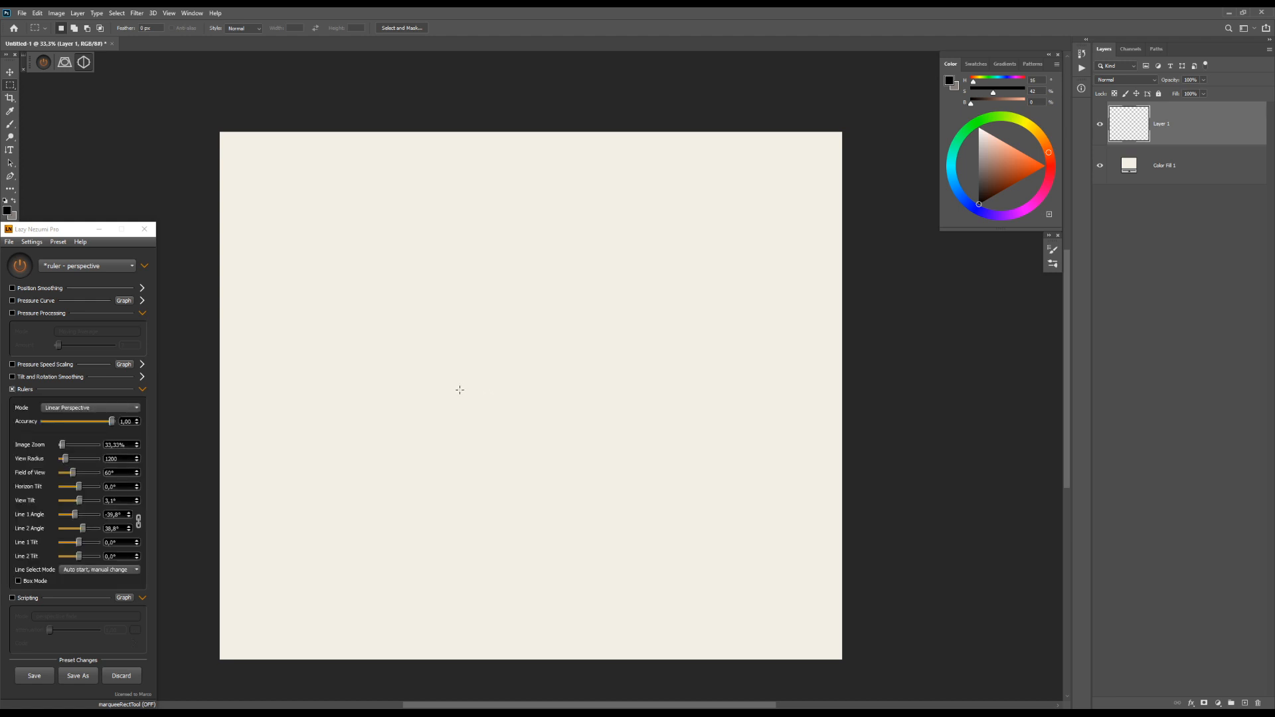
key(F6)
key(F6)
key(b)
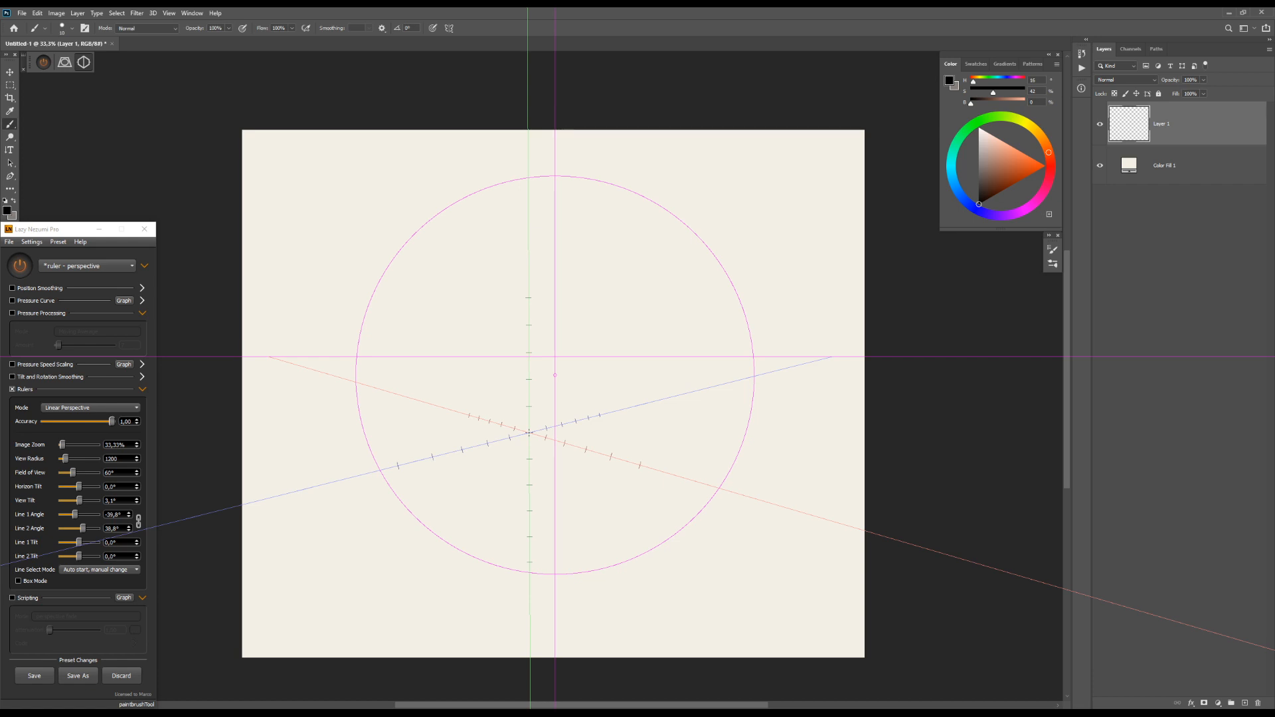
drag(458, 442, 488, 459)
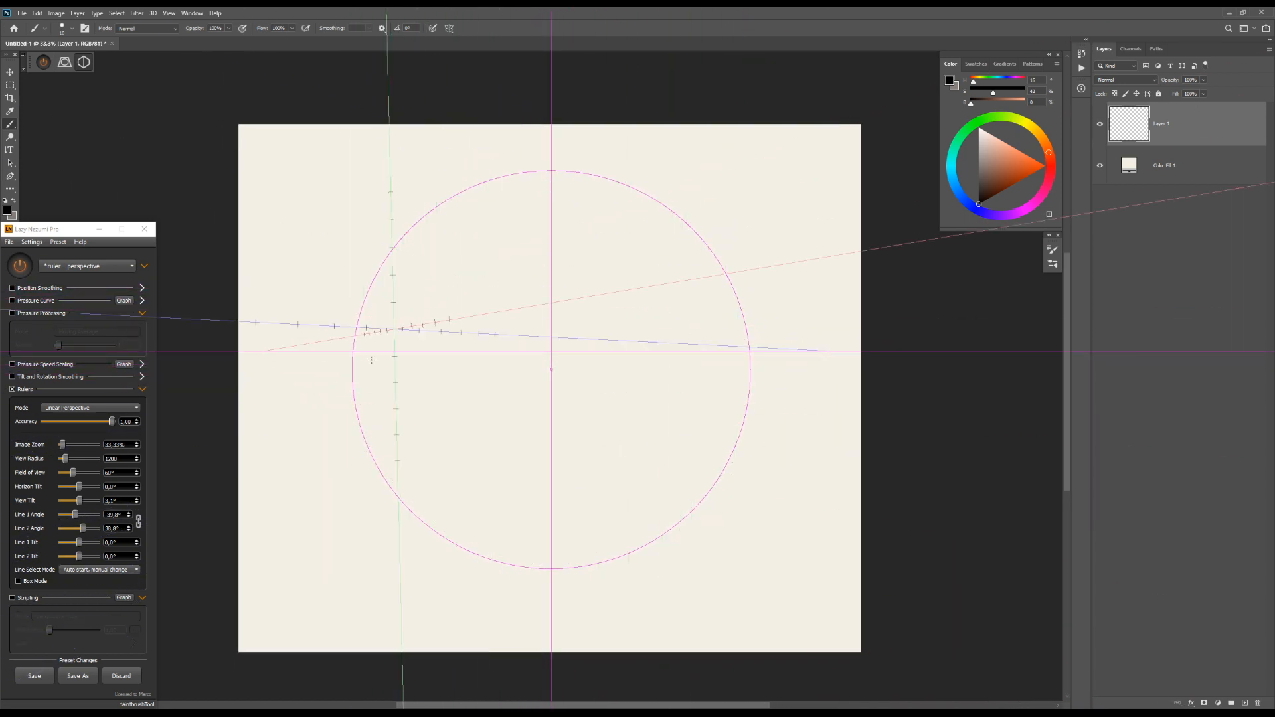
drag(624, 407, 543, 415)
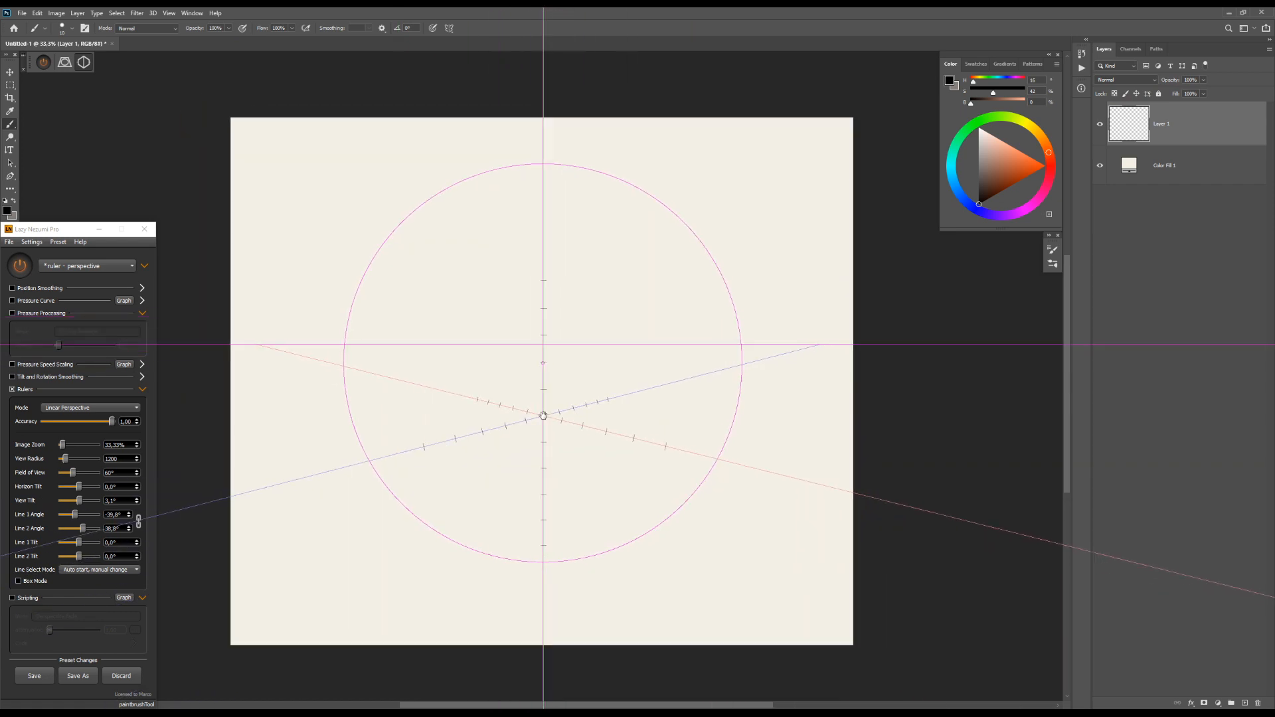
Review the Overscroll option in Photoshop's Tools preferences and close the preferences unchanged
click(37, 13)
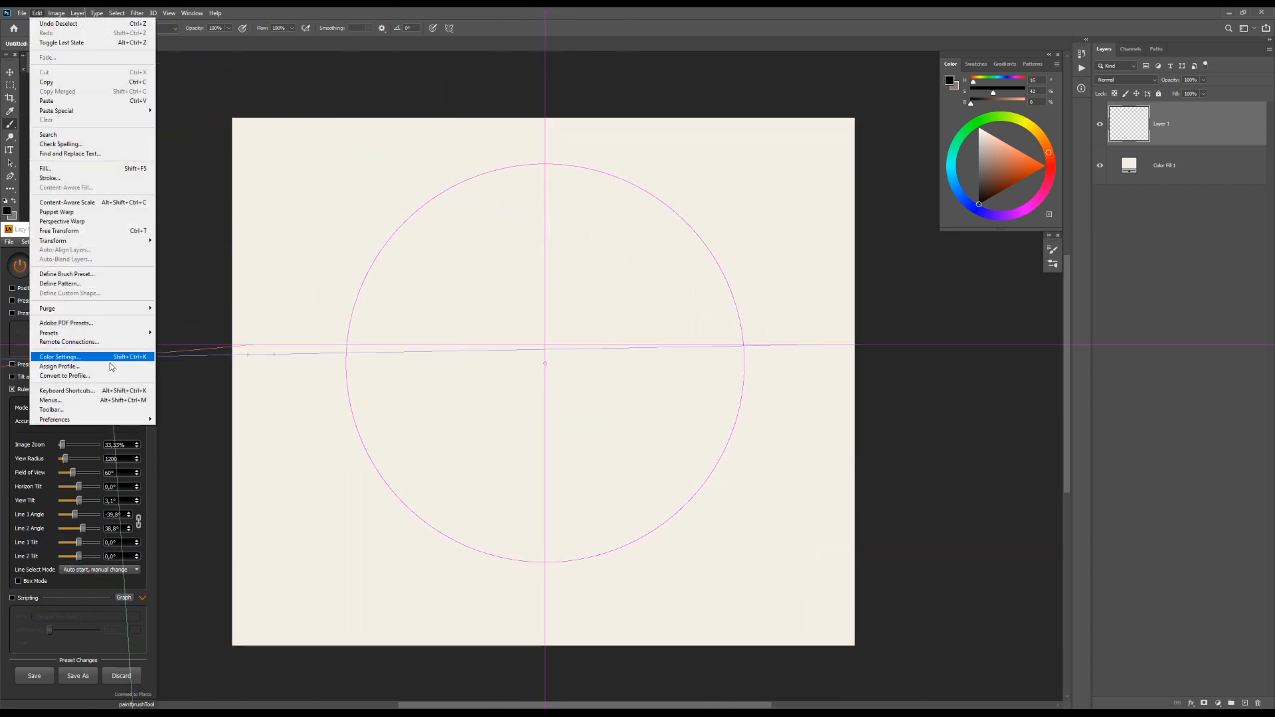
mouse_move(126, 419)
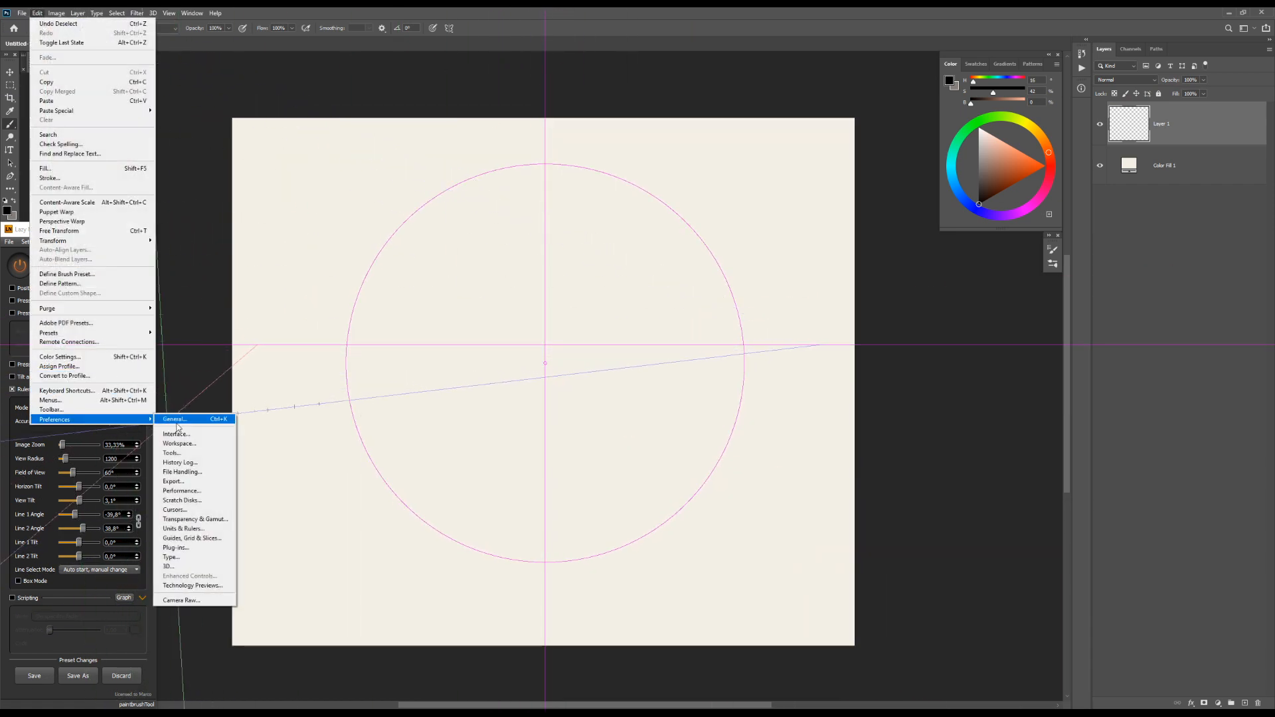
click(195, 453)
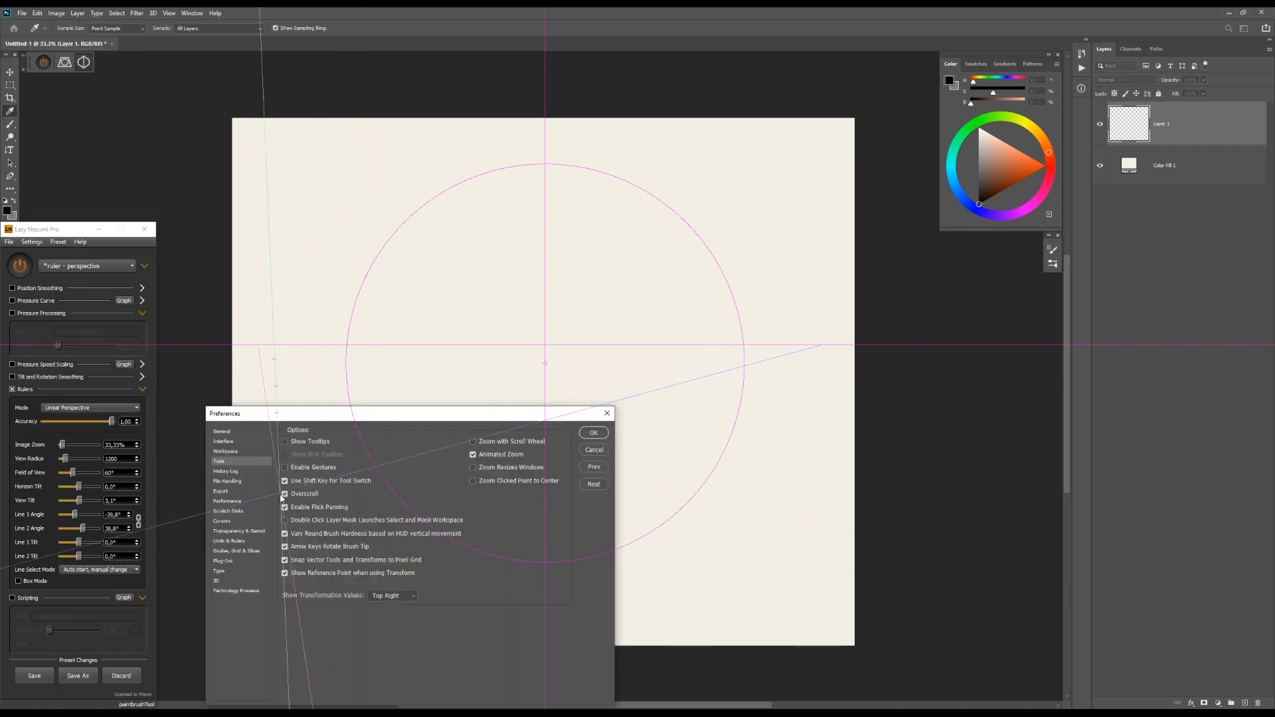
click(588, 453)
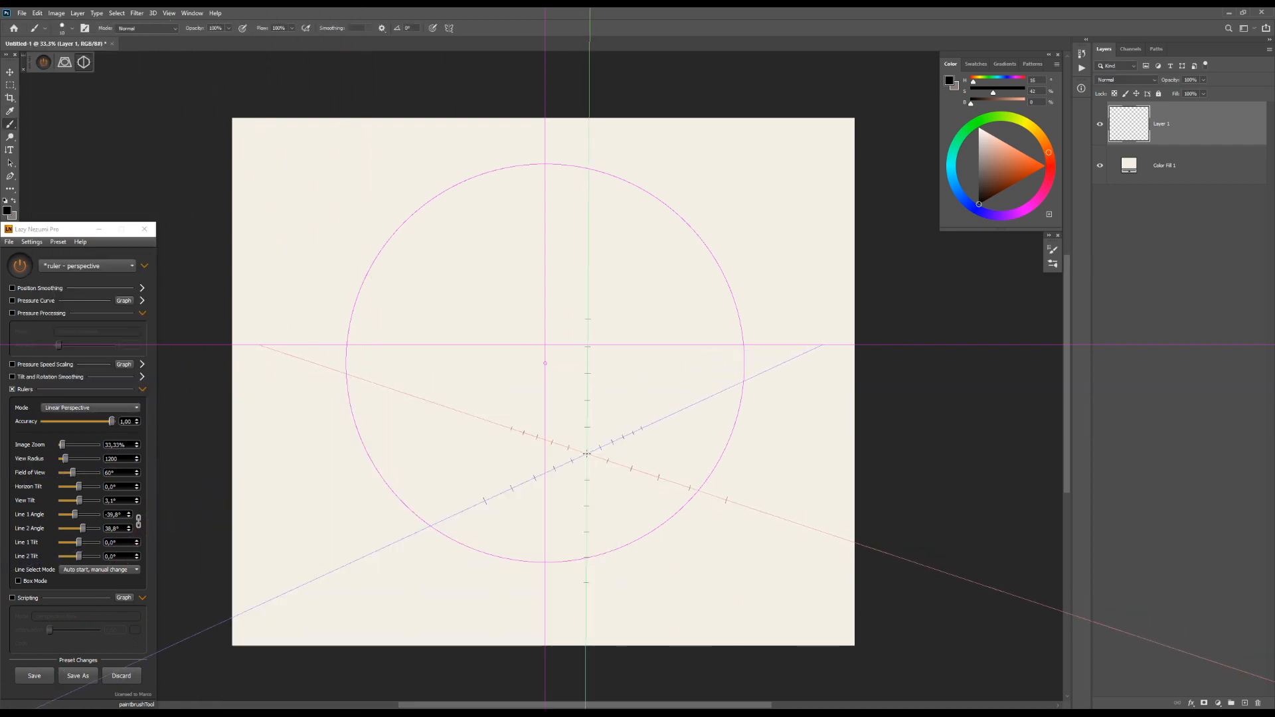
Examine how the perspective ruler and its Image Zoom value follow the canvas at different positions and magnifications
mouse_move(586, 454)
mouse_down()
mouse_move(561, 444)
mouse_move(571, 430)
mouse_move(555, 447)
mouse_move(584, 438)
mouse_up()
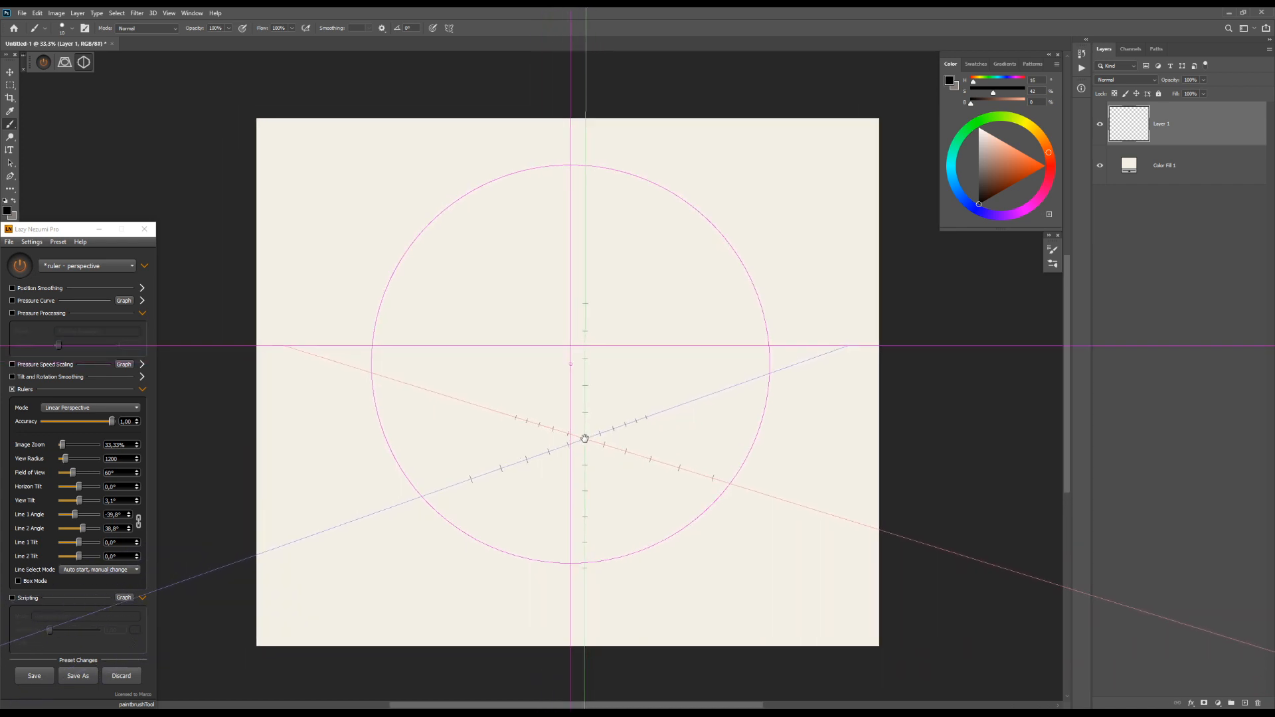
key(z)
click(578, 403)
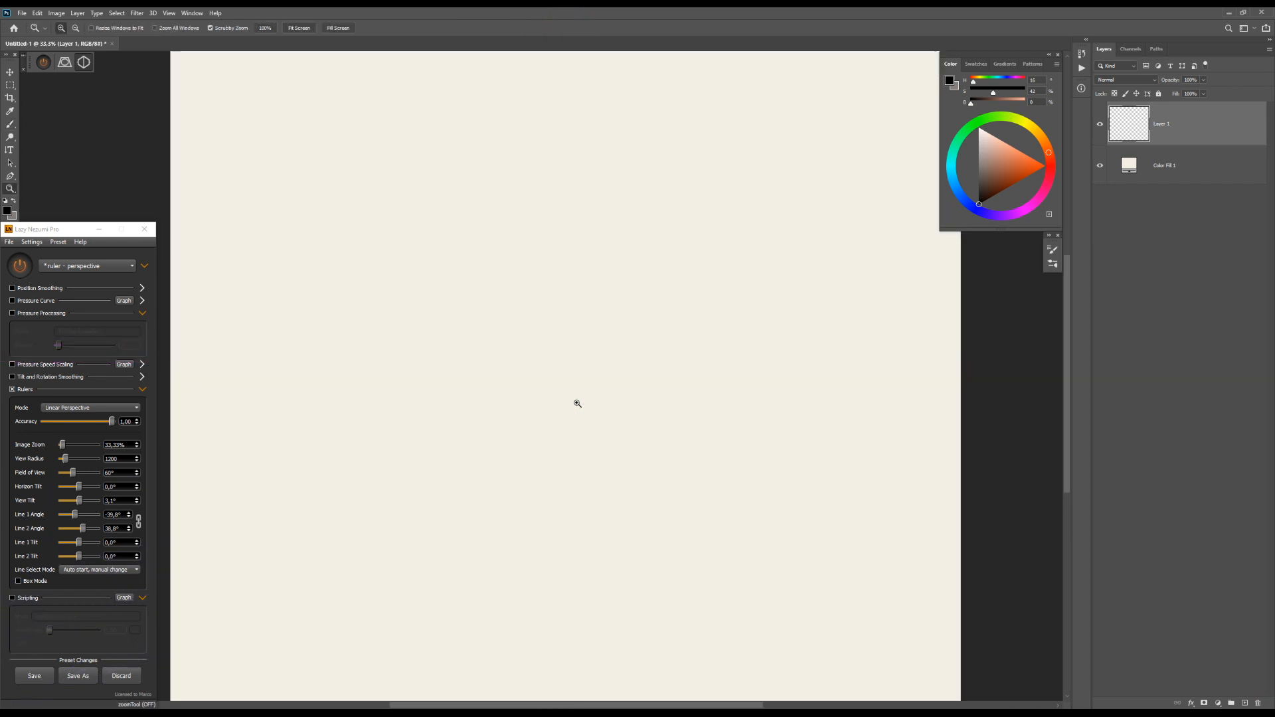
key(b)
mouse_move(542, 349)
mouse_down()
mouse_move(529, 359)
mouse_move(543, 372)
mouse_up()
scroll(577, 386, up, 5)
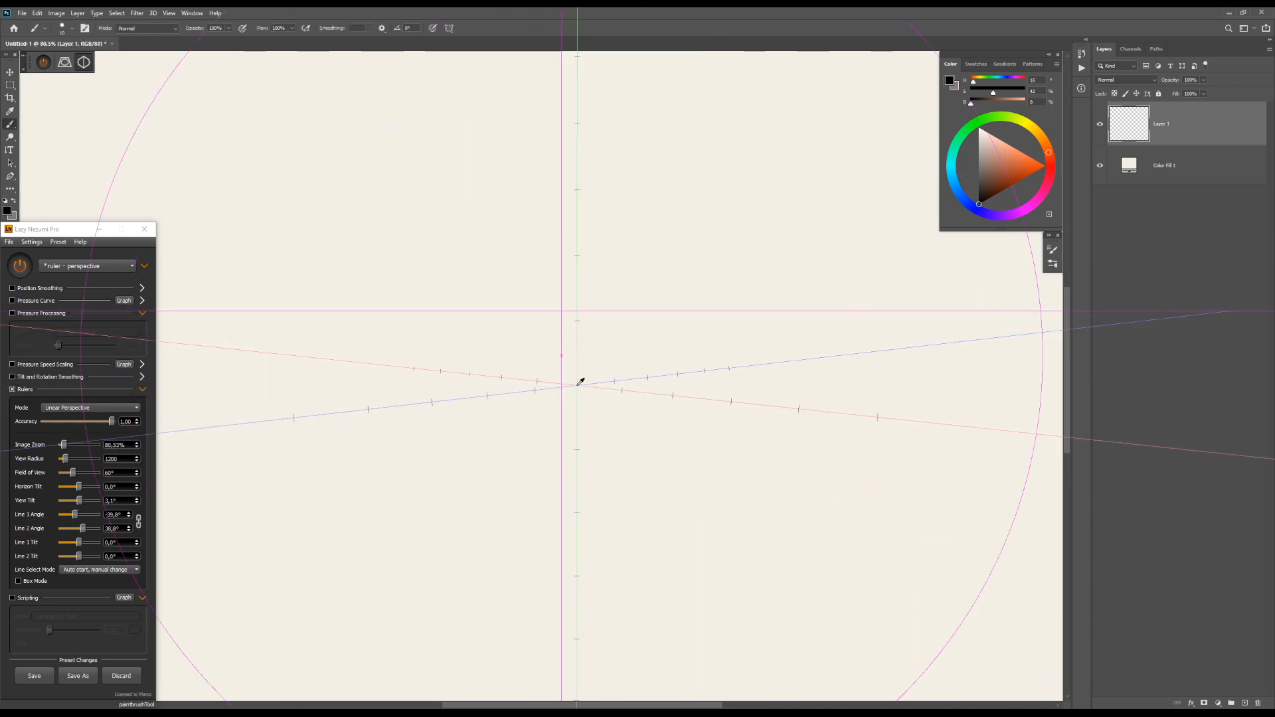
scroll(581, 382, down, 8)
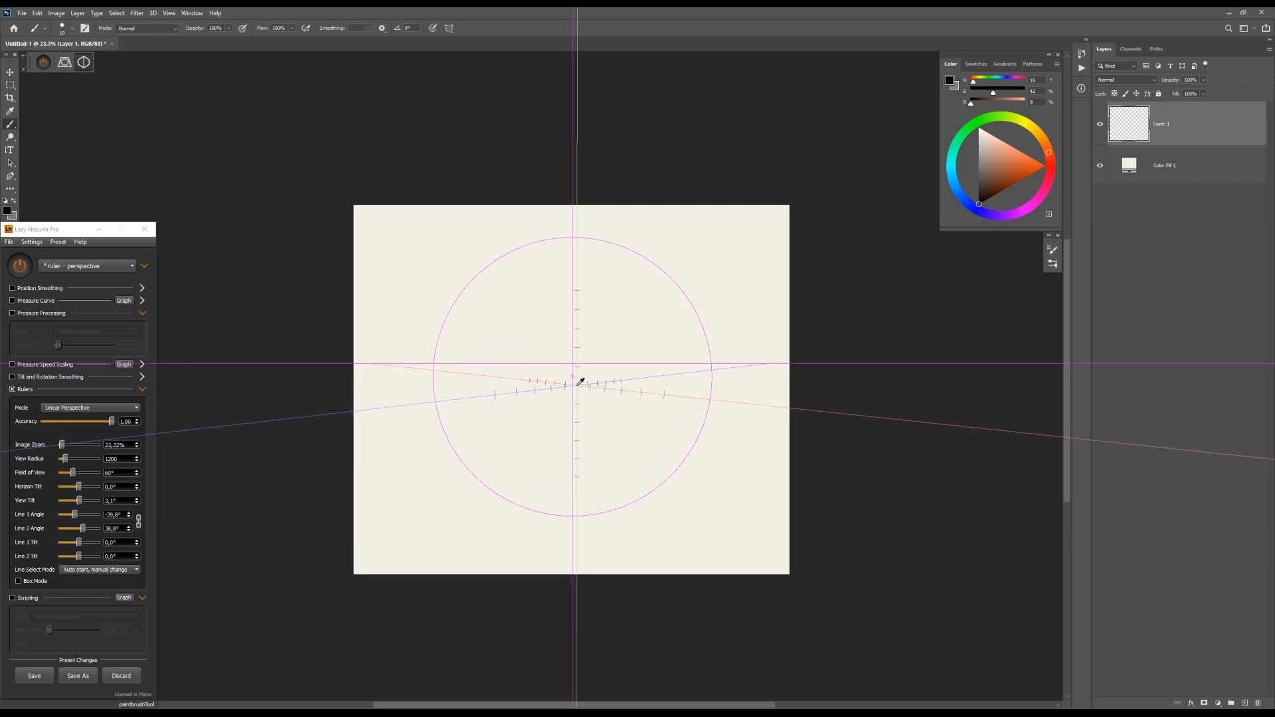
scroll(578, 384, up, 5)
scroll(577, 384, down, 1)
drag(589, 409, 589, 395)
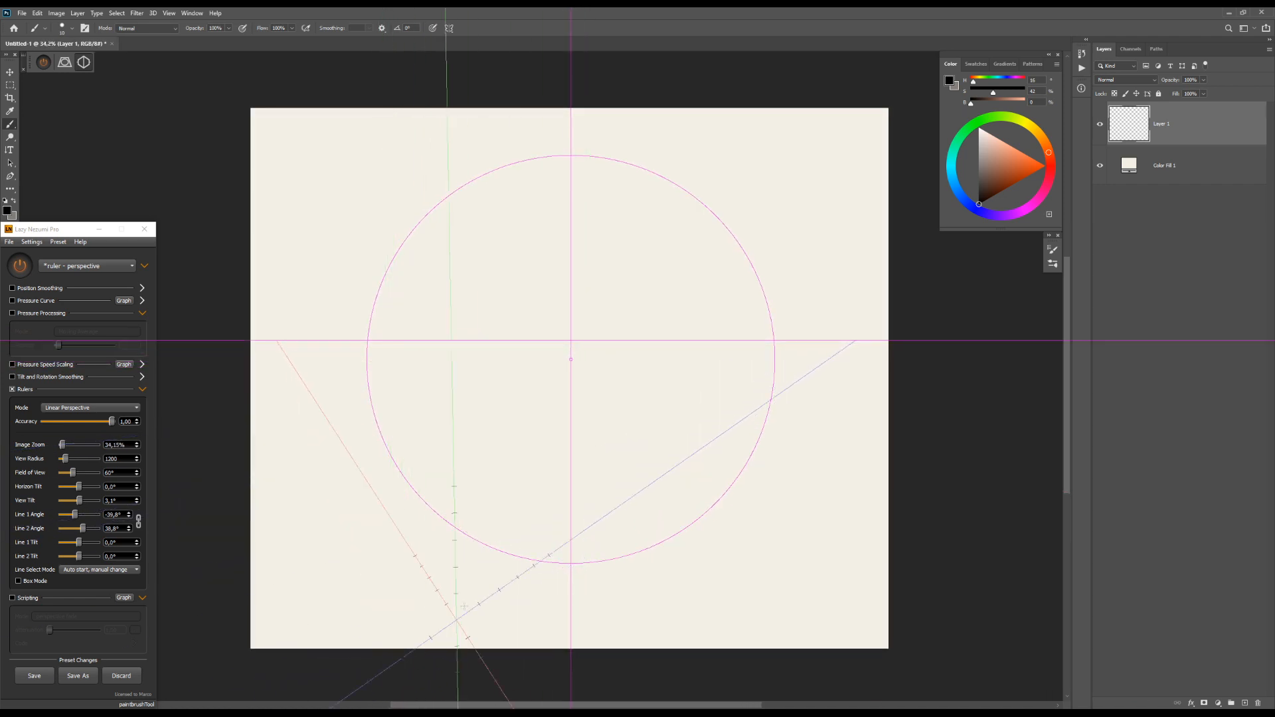
Turn the perspective ruler off, switch to Krita and hook its canvas window in Lazy Nezumi Pro
key(F6)
click(319, 715)
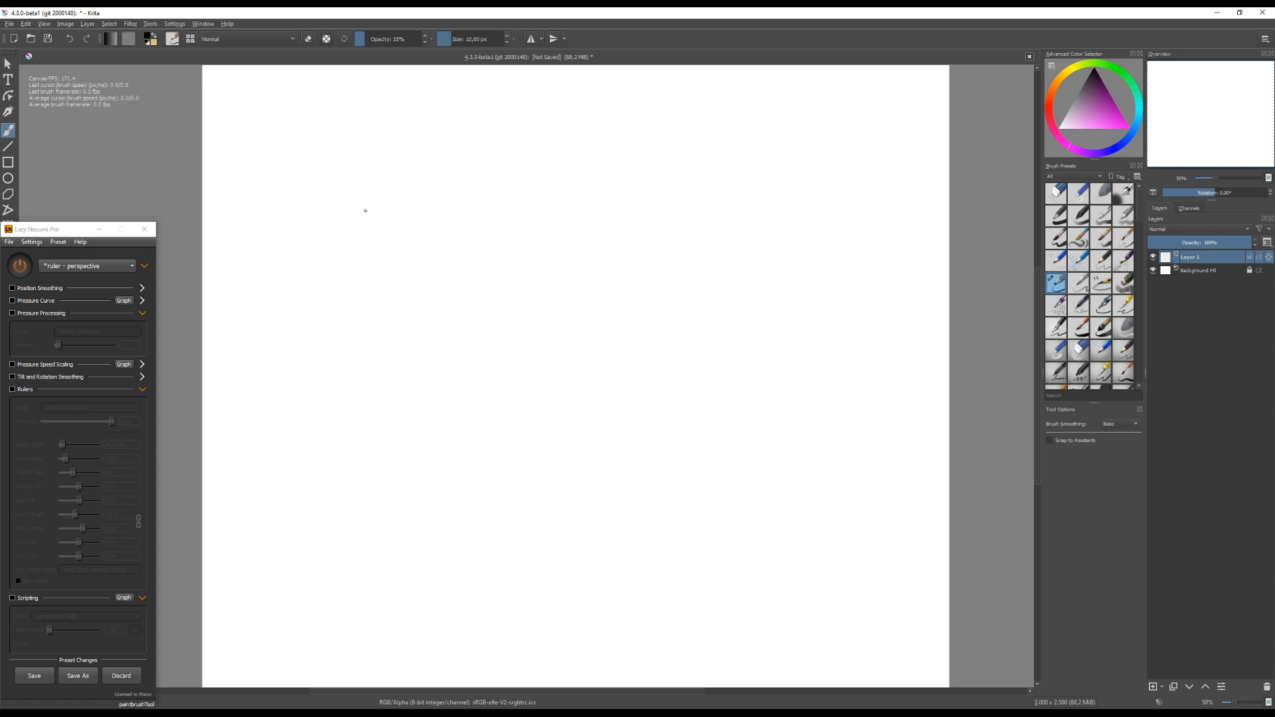
drag(365, 211, 370, 220)
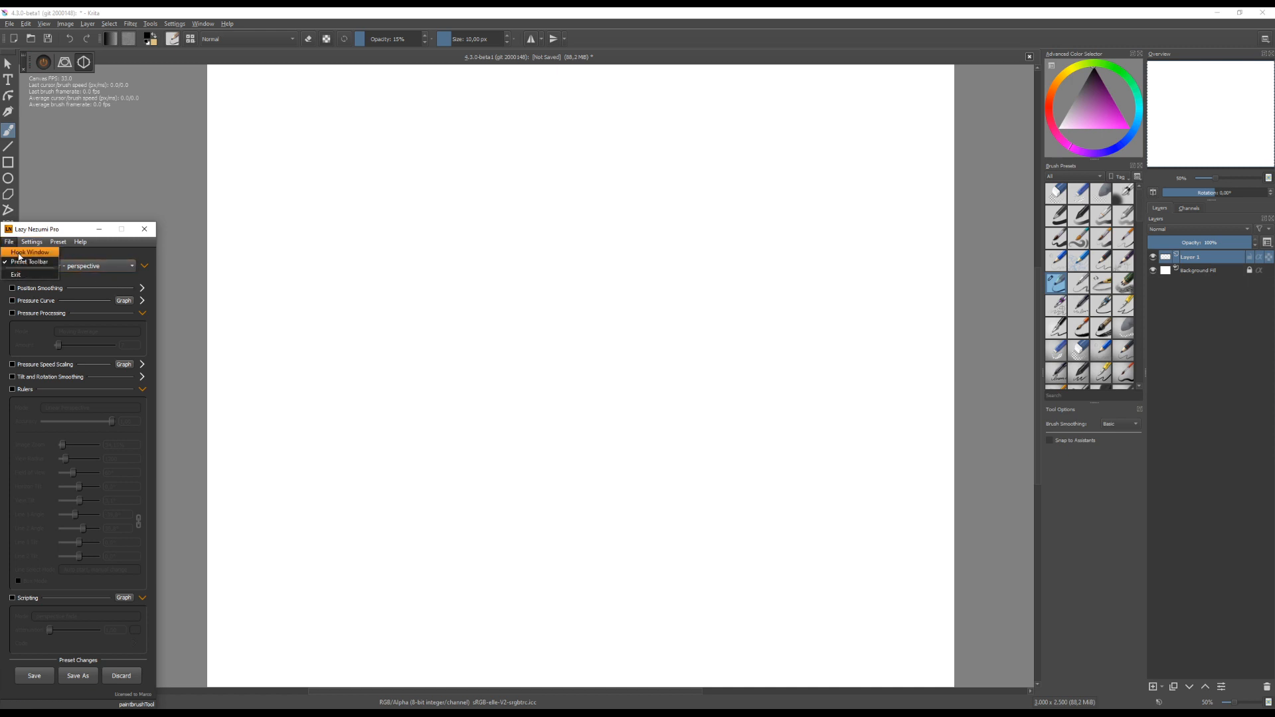
click(19, 254)
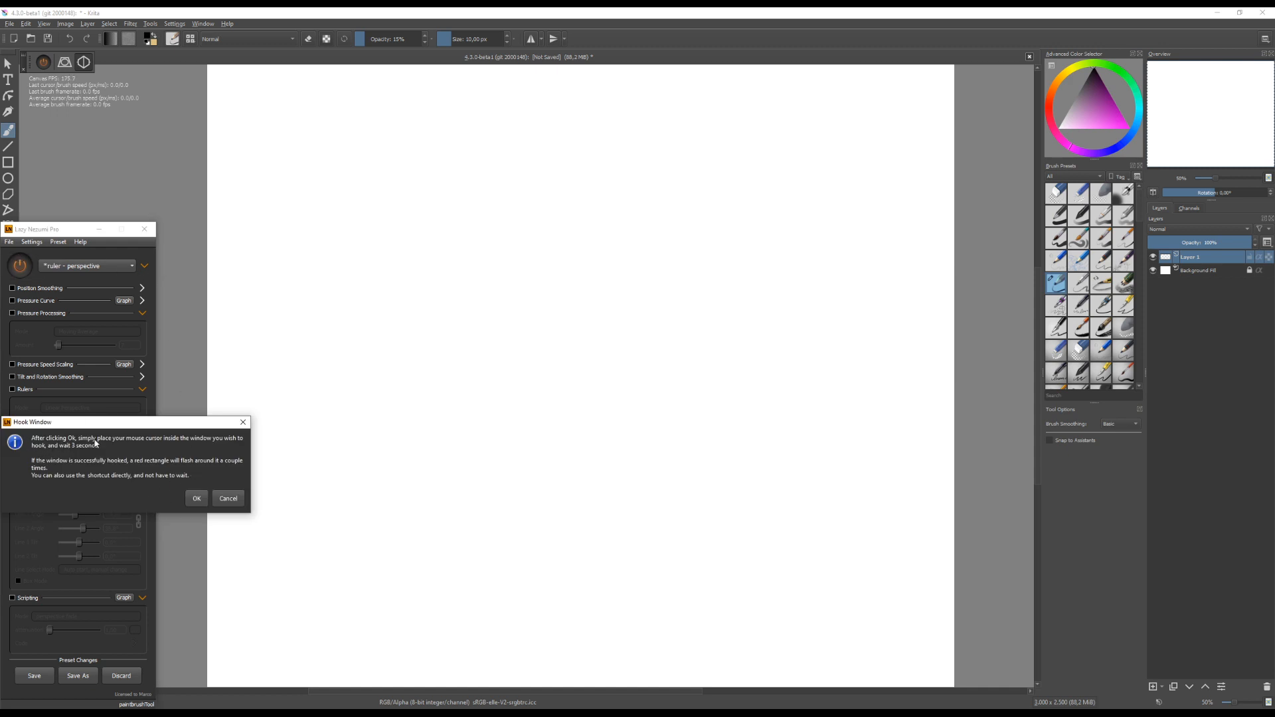
click(198, 499)
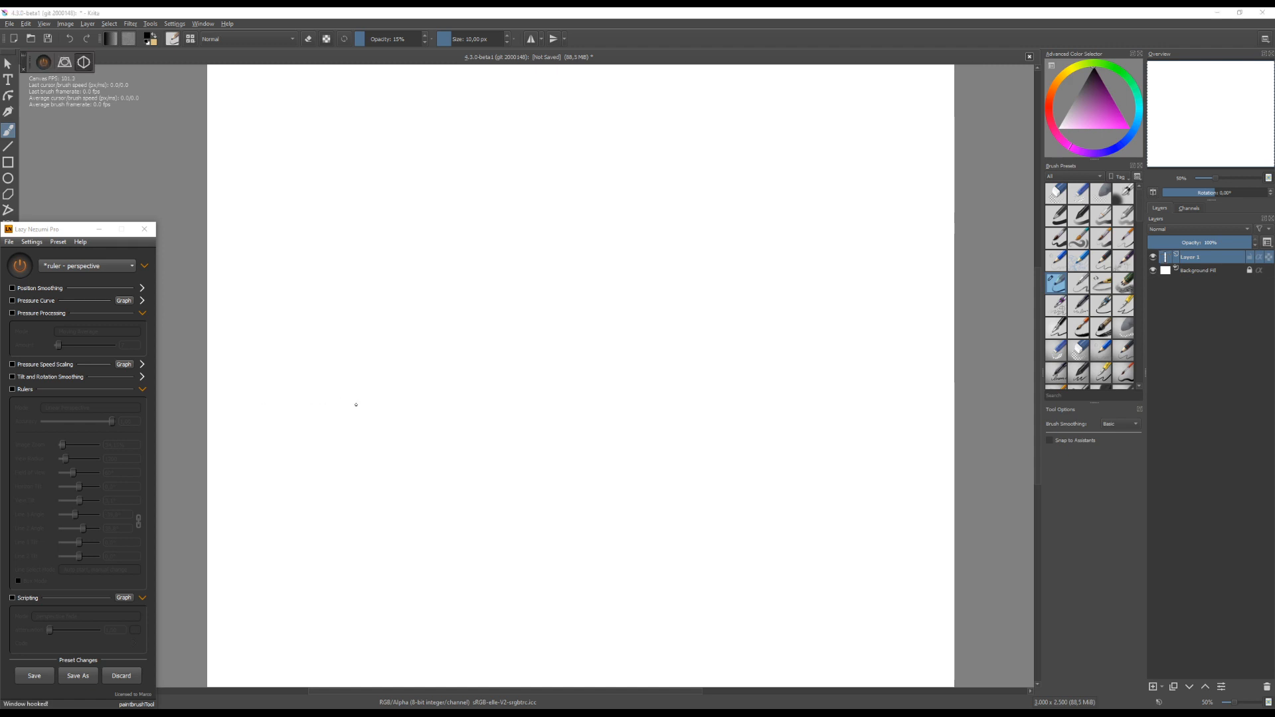
Turn on the perspective ruler in Krita, draw two strokes below the horizon toward the right vanishing point, and hide the ruler guides
drag(343, 402, 336, 401)
key(ctrl+r)
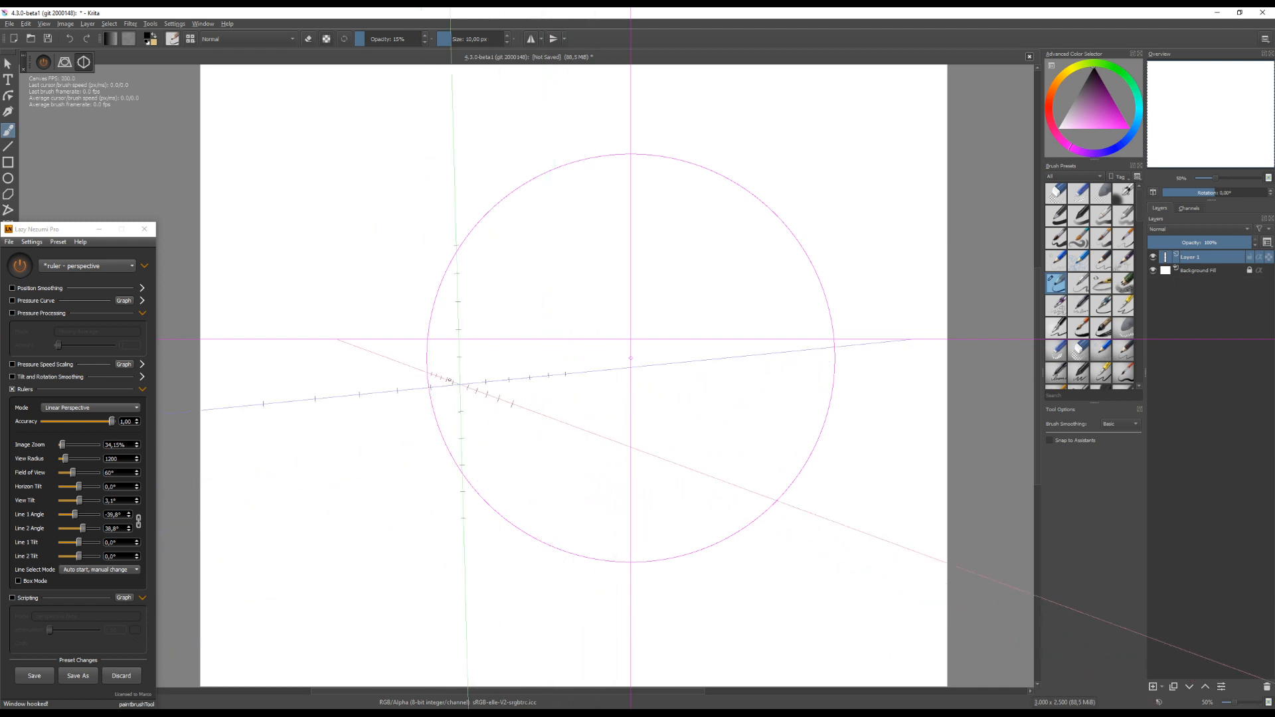
mouse_move(478, 441)
mouse_down()
mouse_move(487, 433)
mouse_move(464, 449)
mouse_up()
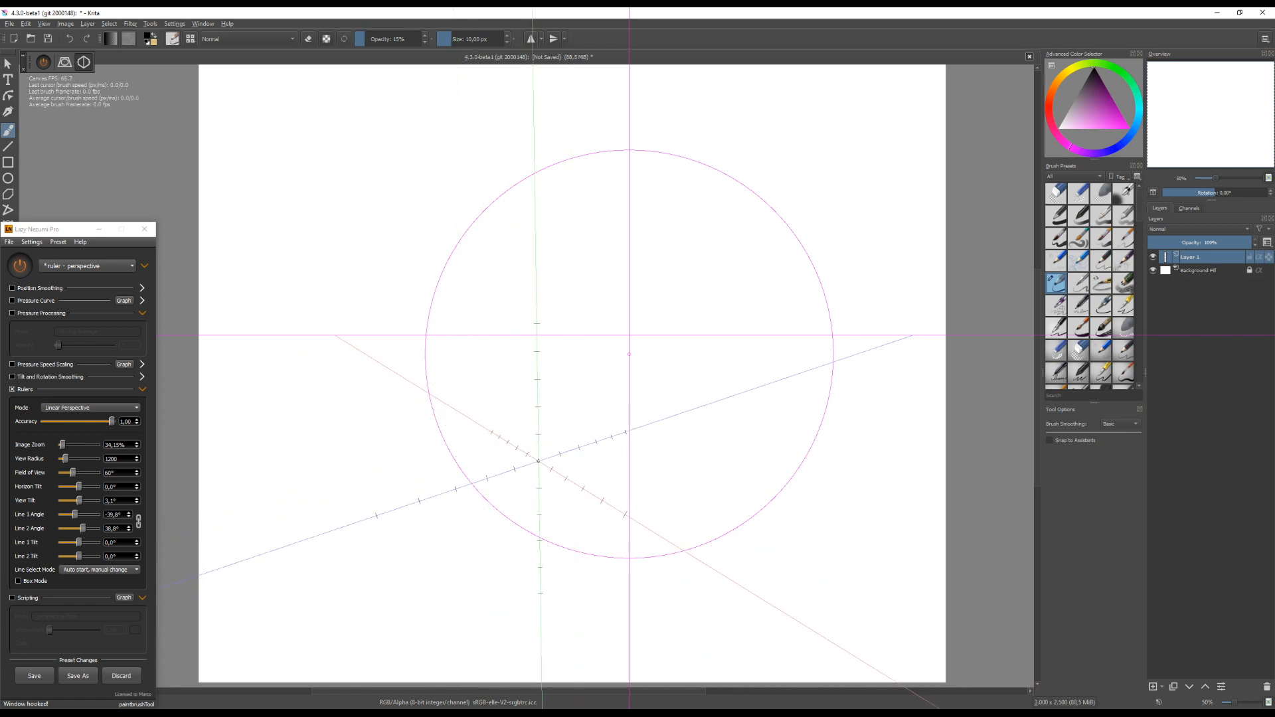
drag(510, 472, 698, 409)
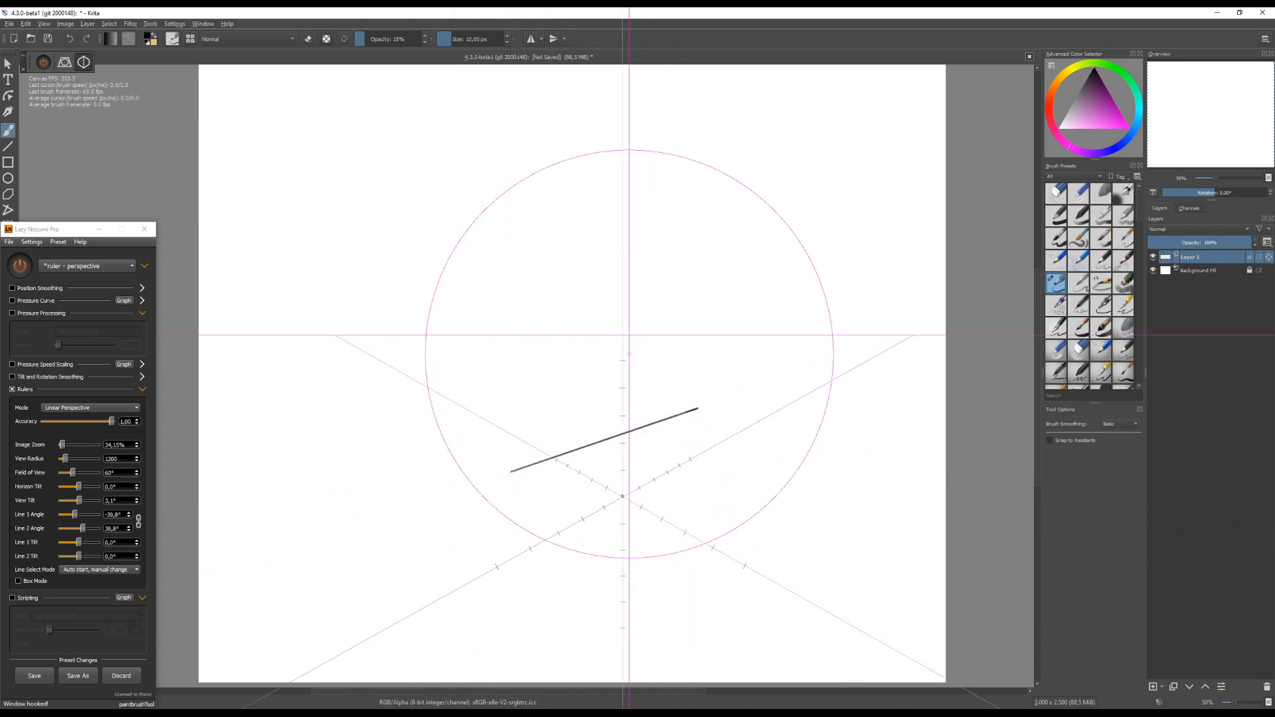
drag(575, 515, 713, 442)
mouse_move(633, 493)
mouse_down()
mouse_move(646, 480)
mouse_move(706, 484)
mouse_move(636, 498)
mouse_move(672, 491)
mouse_move(641, 499)
mouse_move(655, 481)
mouse_move(668, 504)
mouse_move(658, 482)
mouse_up()
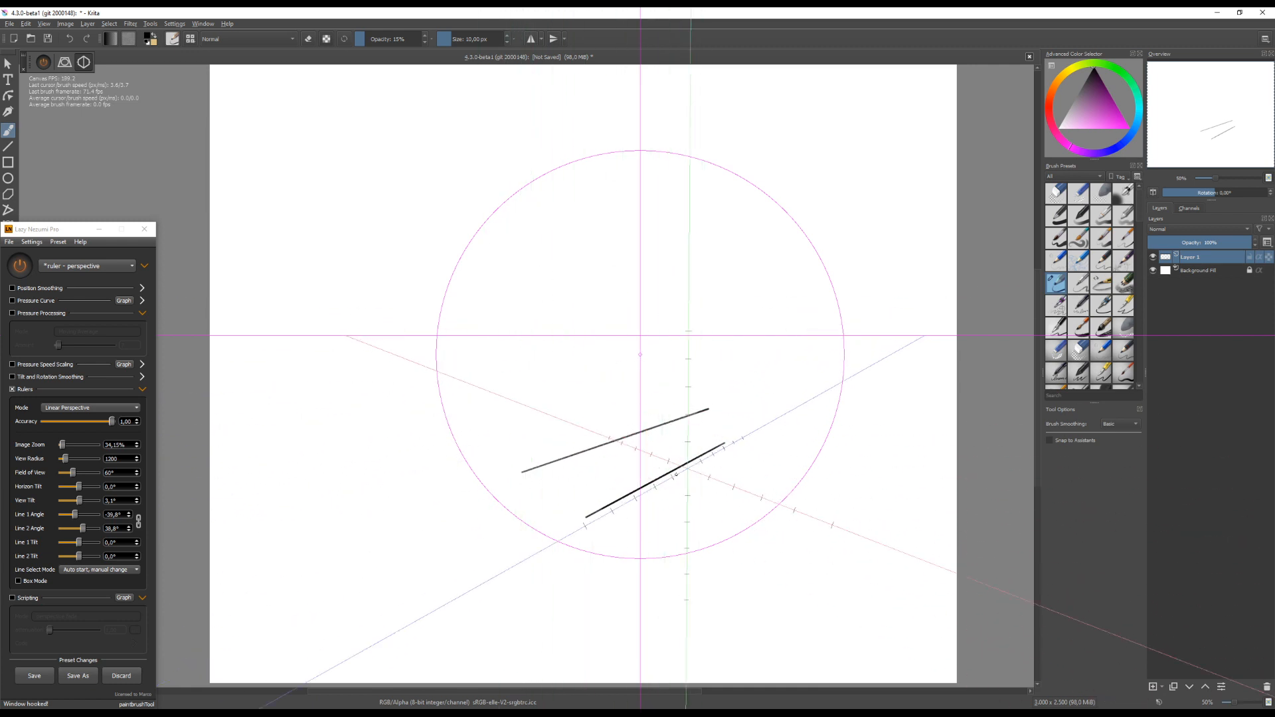
key(ctrl+alt+r)
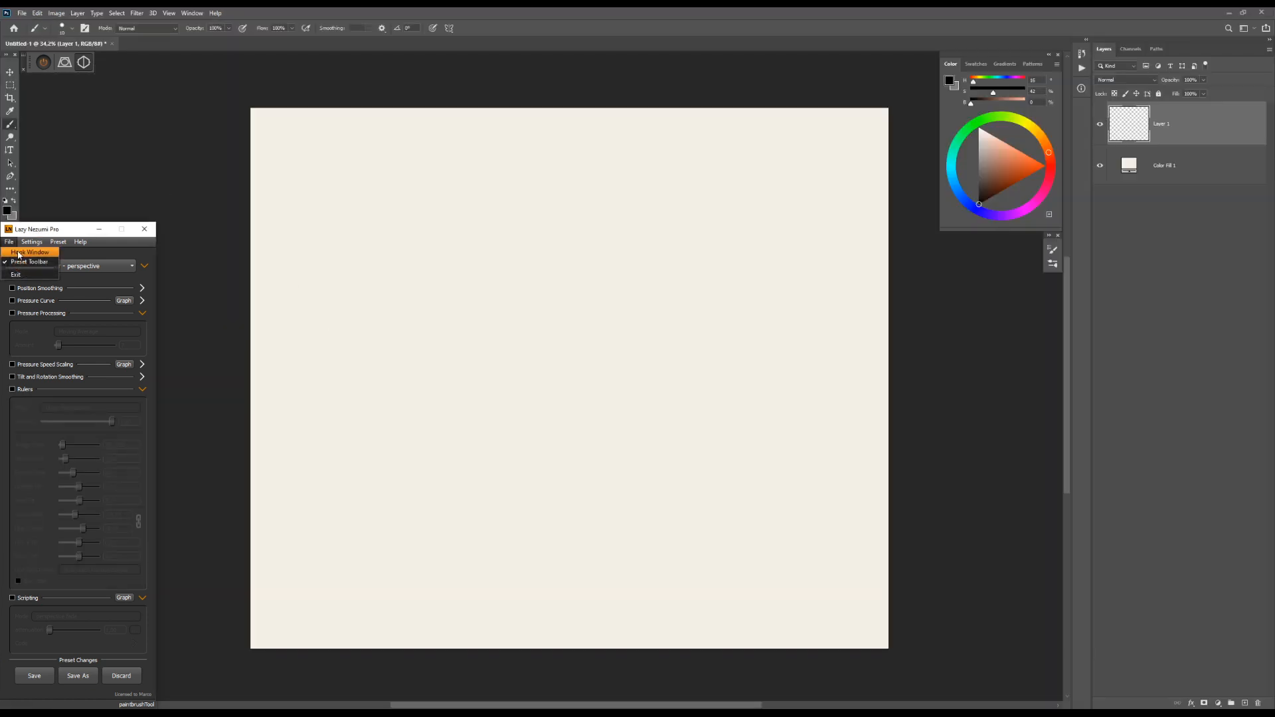
Switch back to Photoshop and hook its canvas window in Lazy Nezumi Pro
click(18, 253)
click(196, 499)
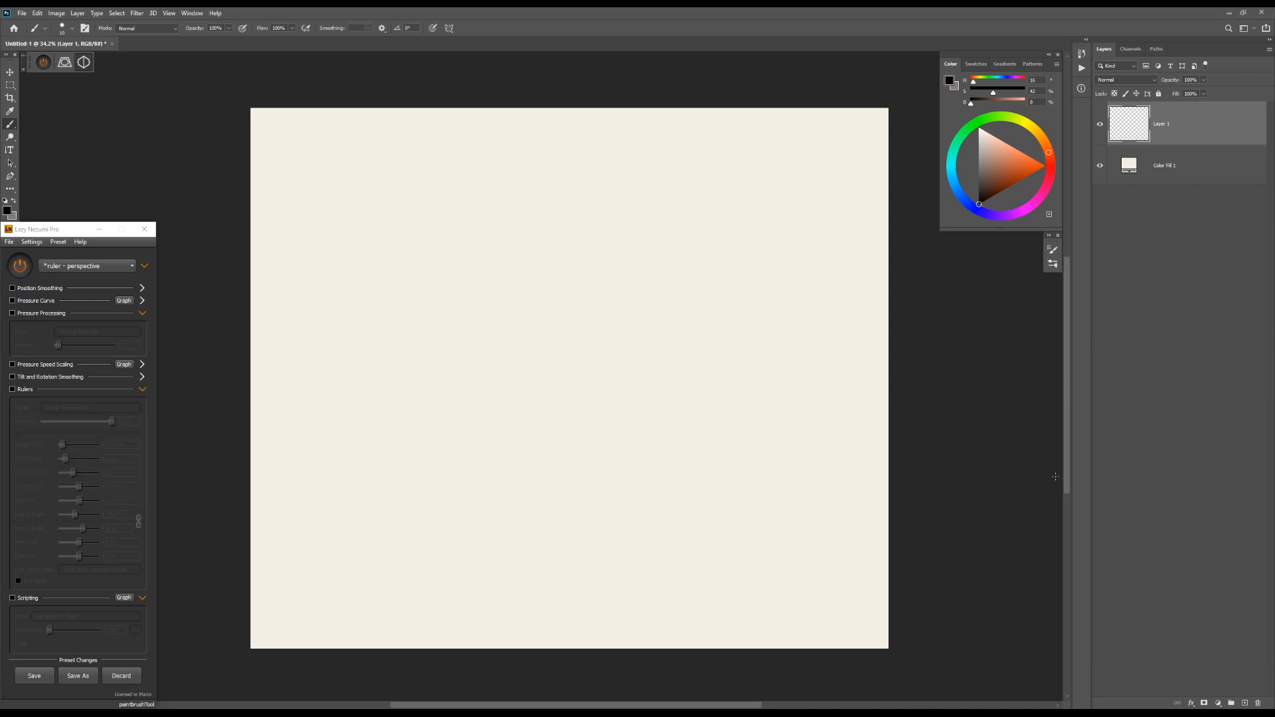
drag(487, 458, 498, 454)
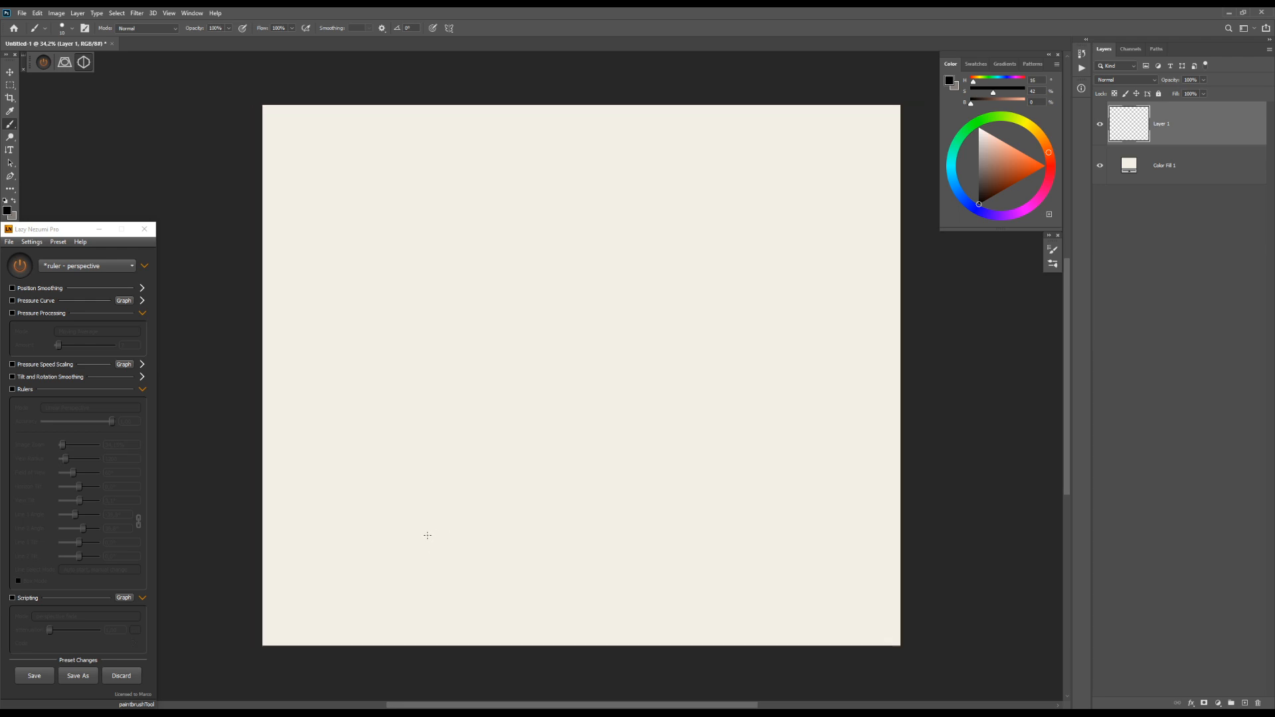
drag(473, 501, 478, 505)
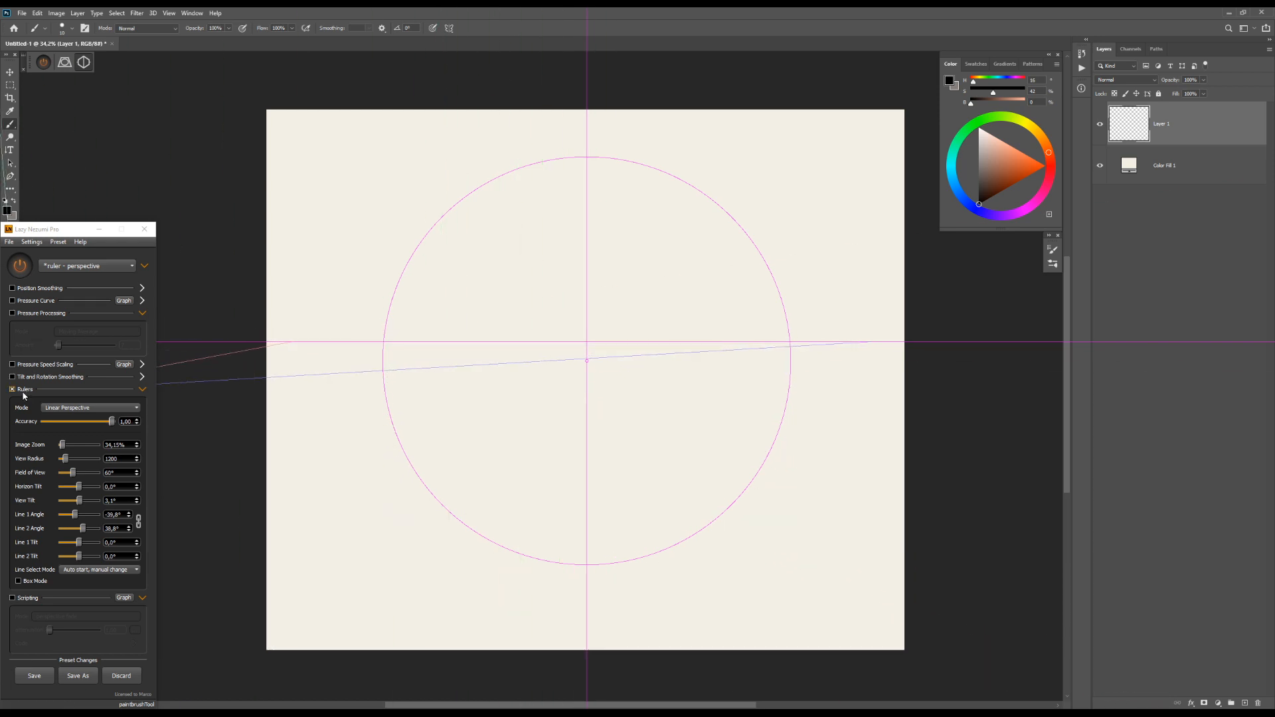
Change Lazy Nezumi's ruler mode from Linear Perspective to Ellipse
click(70, 408)
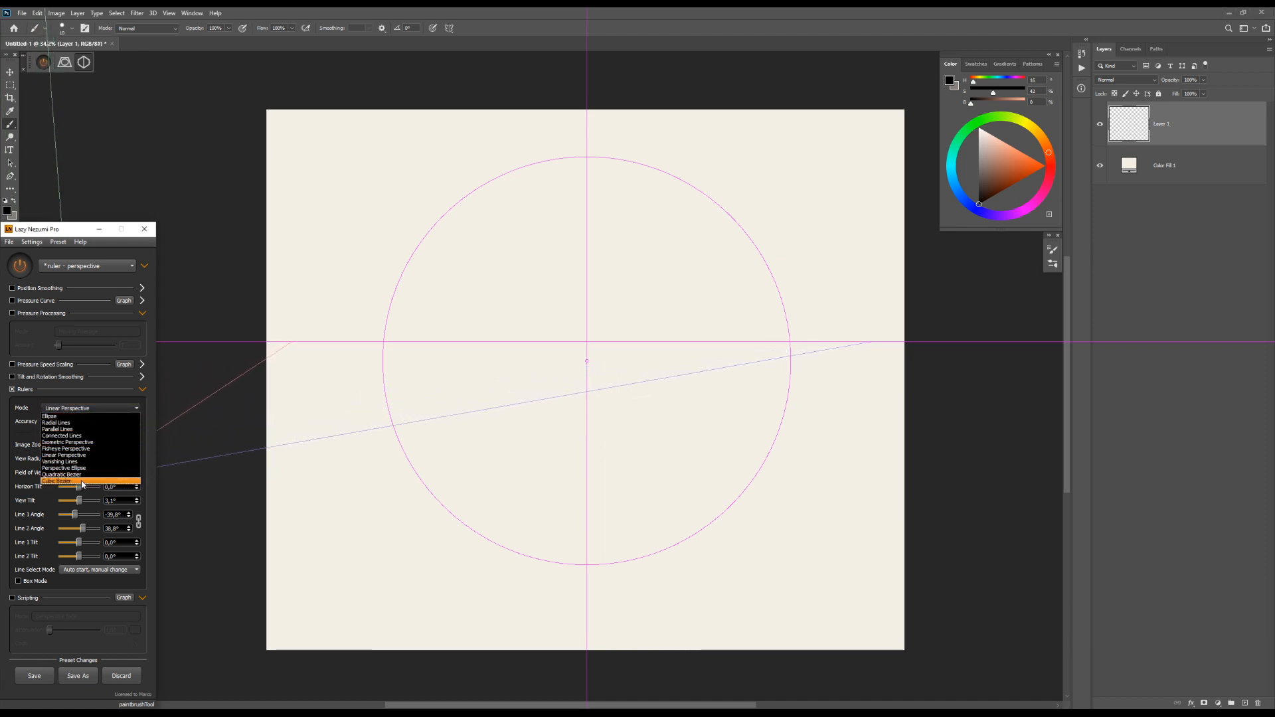
click(92, 417)
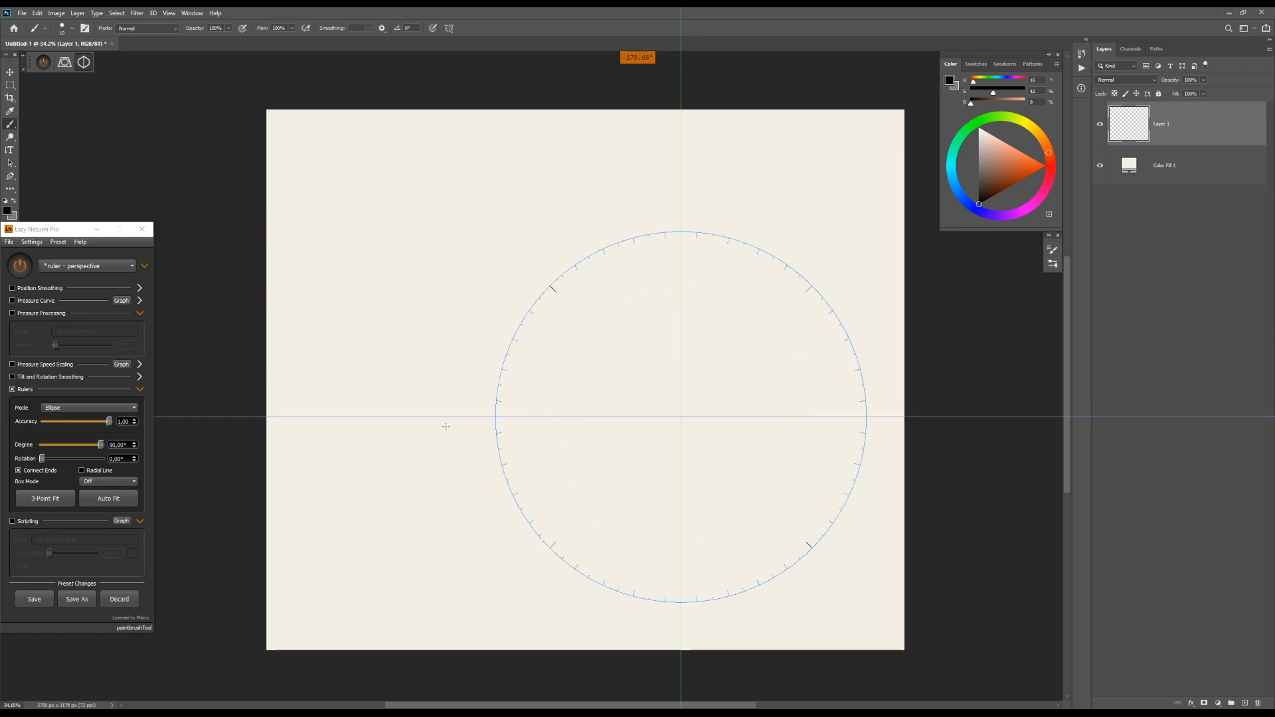
Change the ruler mode to Radial Lines and draw short test strokes radiating all around the center point
click(111, 409)
click(105, 423)
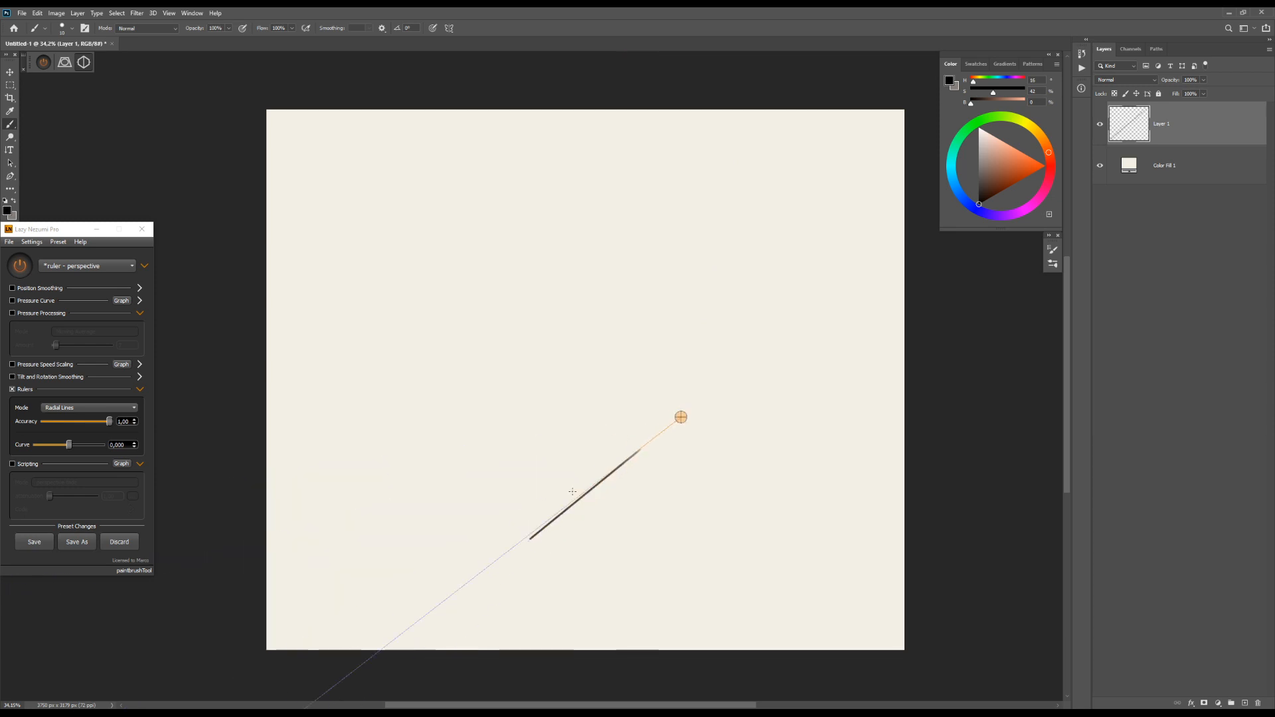
drag(530, 445, 599, 421)
drag(646, 298, 668, 372)
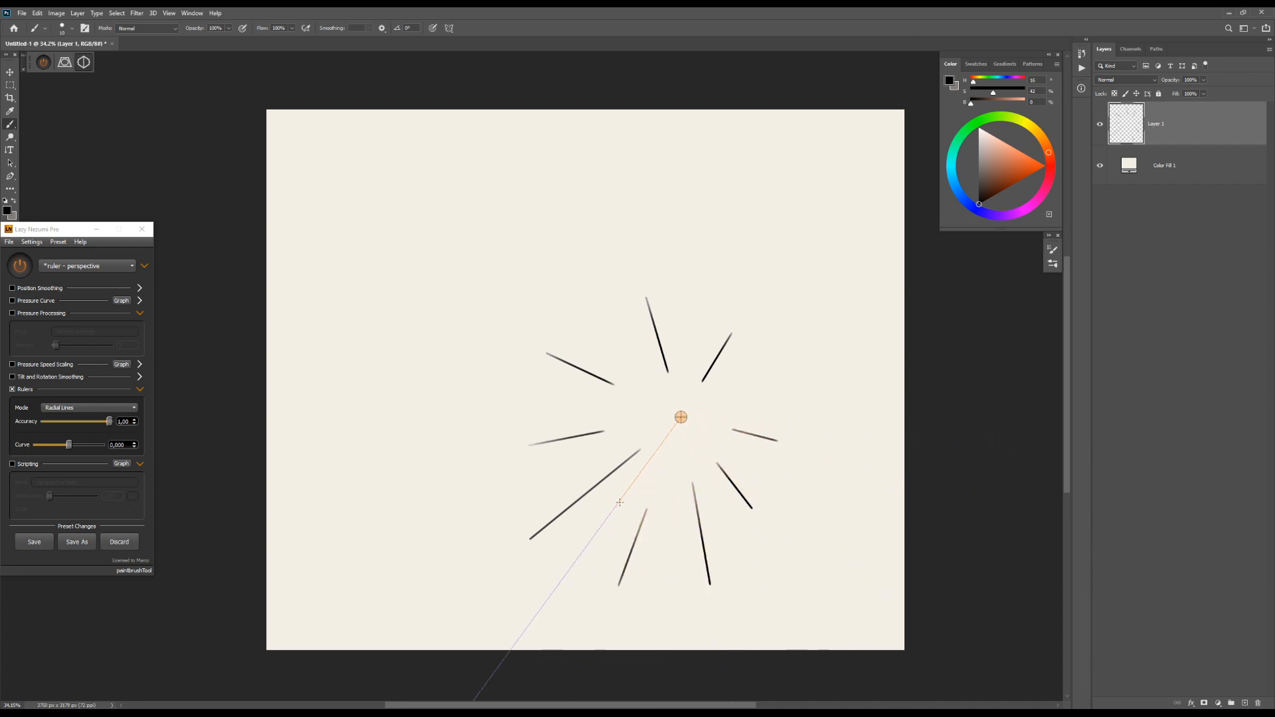
drag(560, 462, 477, 490)
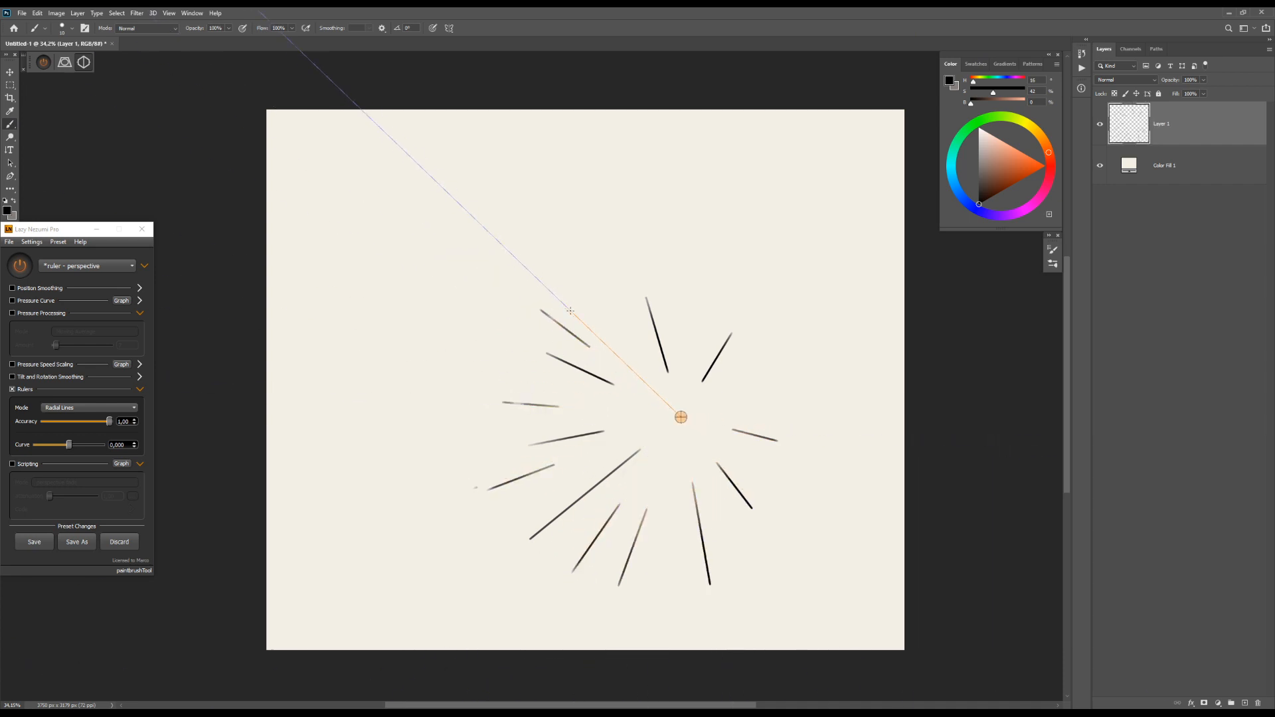
Set the ruler mode back to Linear Perspective and clear all strokes from Layer 1, returning to the brush with nothing selected
click(123, 406)
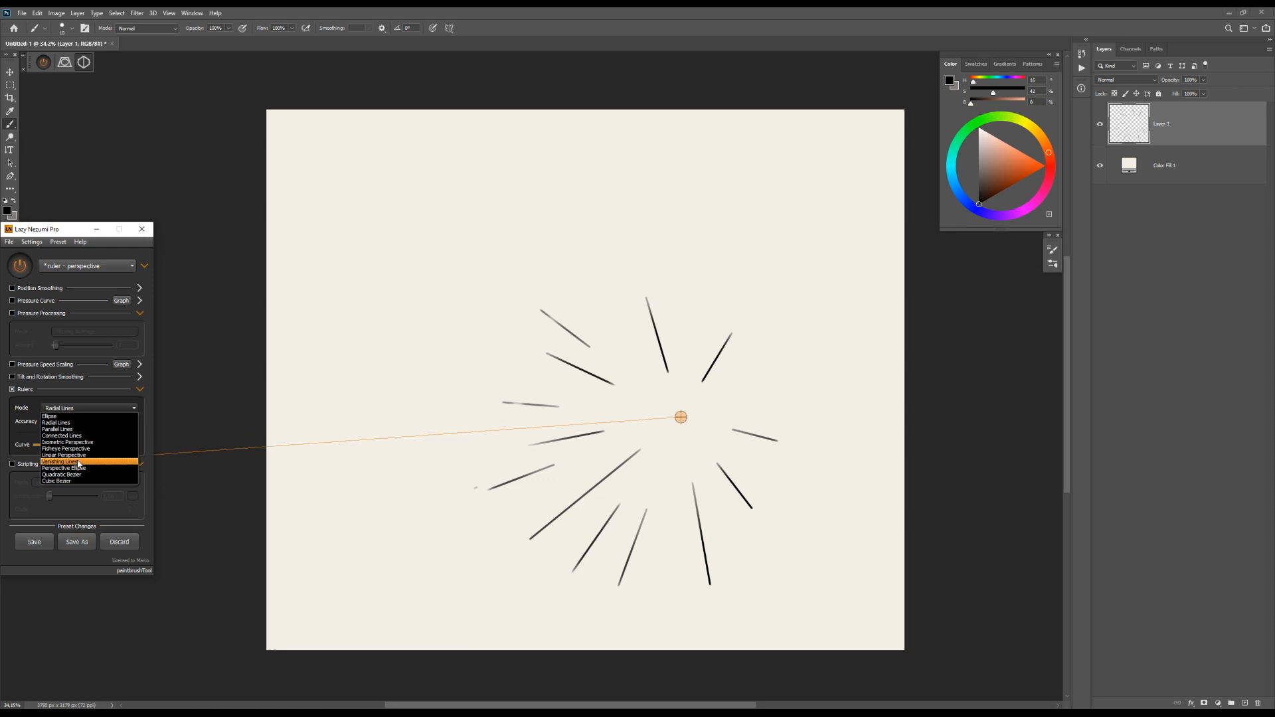
click(78, 455)
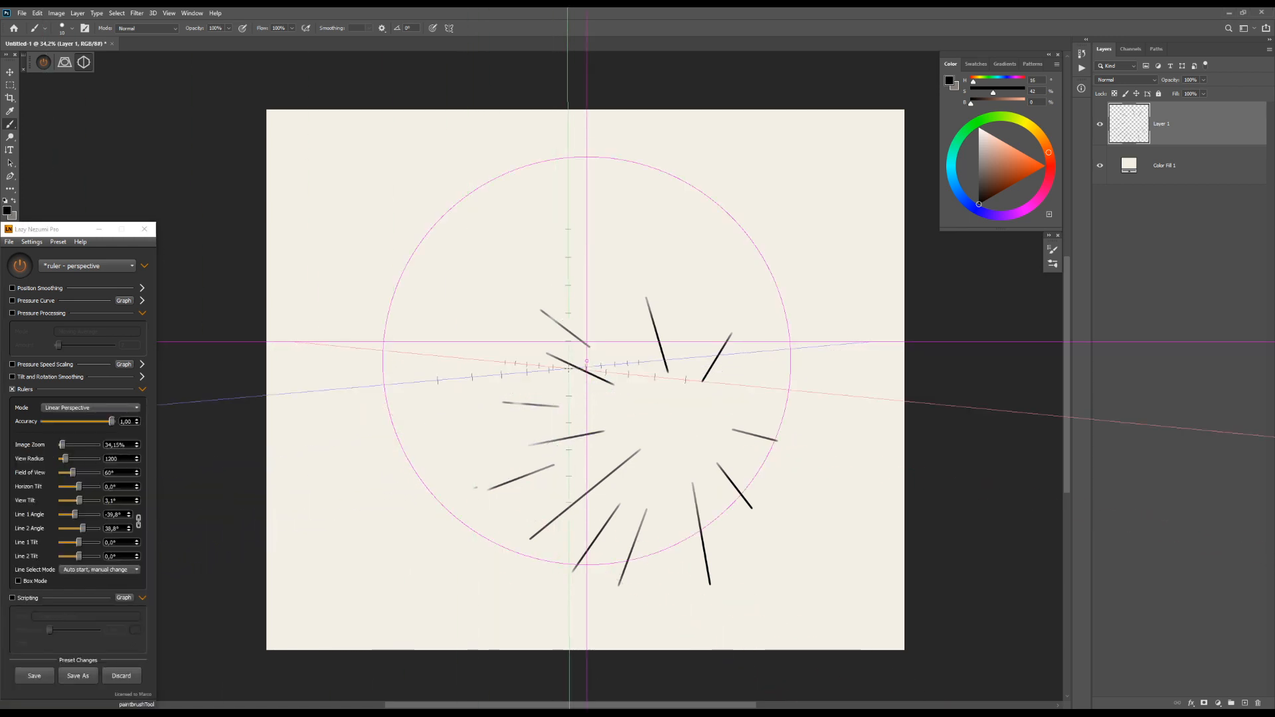
key(ctrl+a)
key(Delete)
key(l)
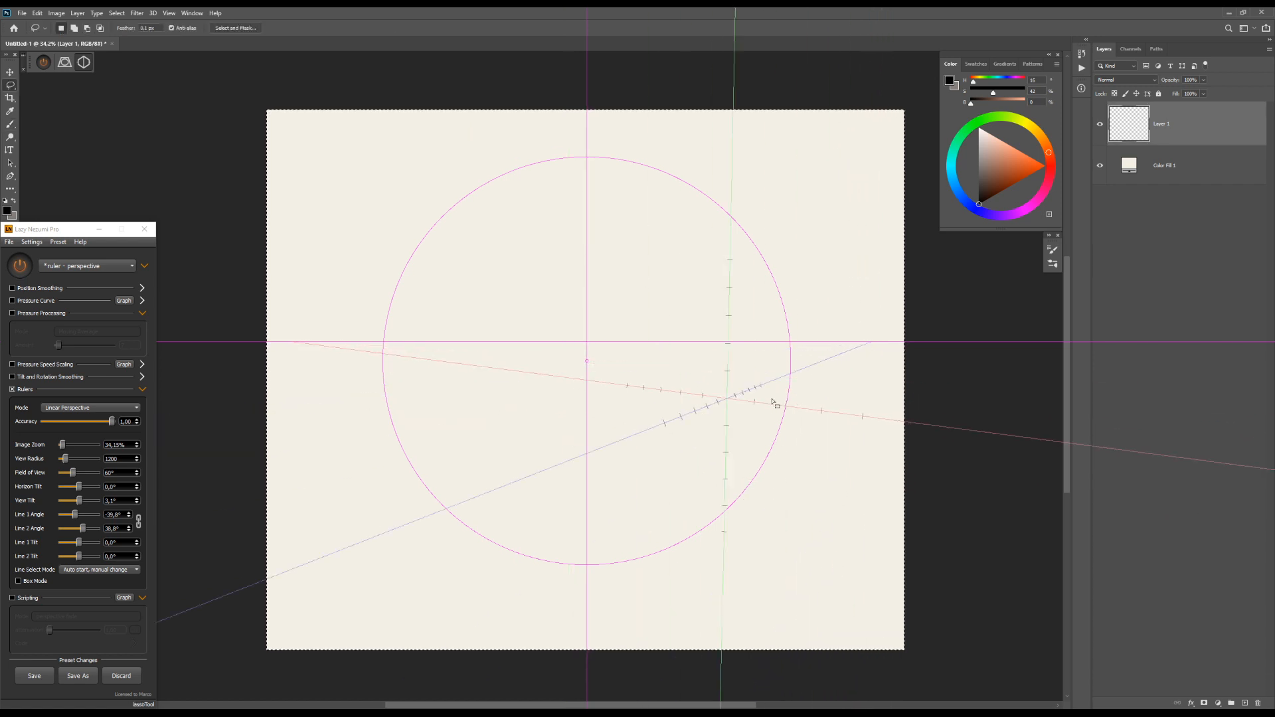
key(ctrl+d)
key(b)
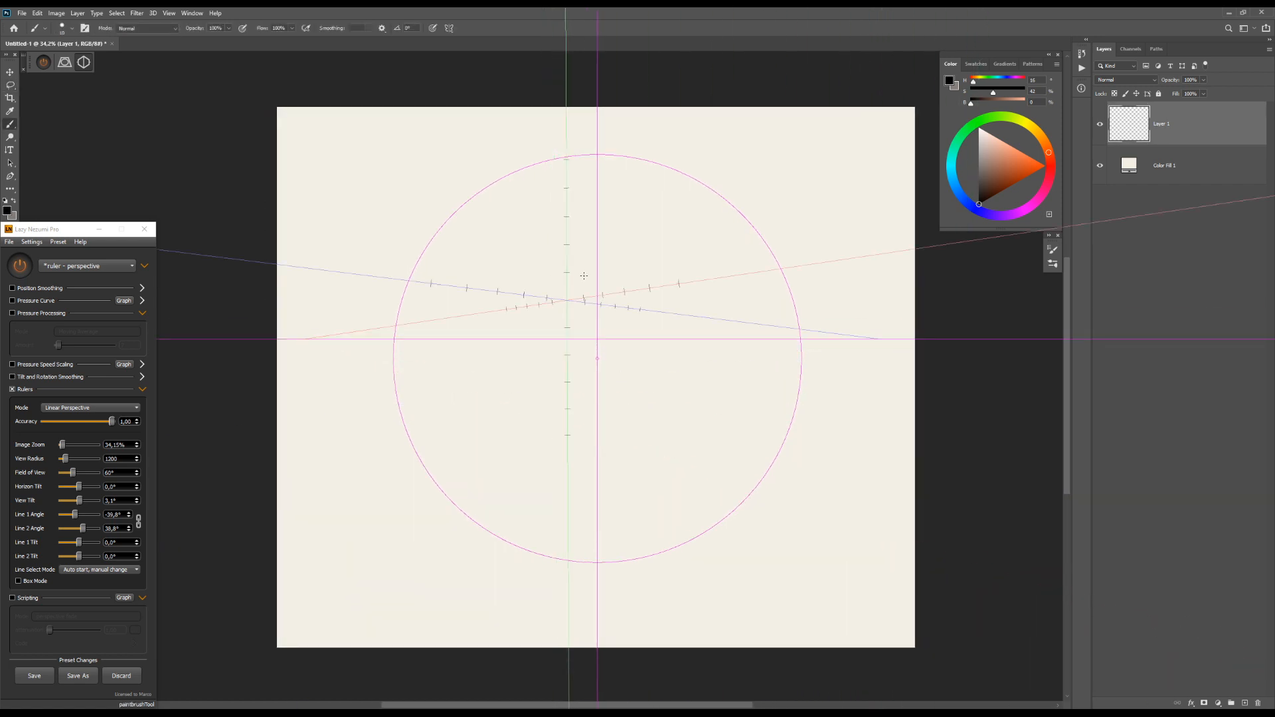
Move the Lazy Nezumi Pro window to the other side of the canvas, beside the layers area
drag(551, 386, 541, 436)
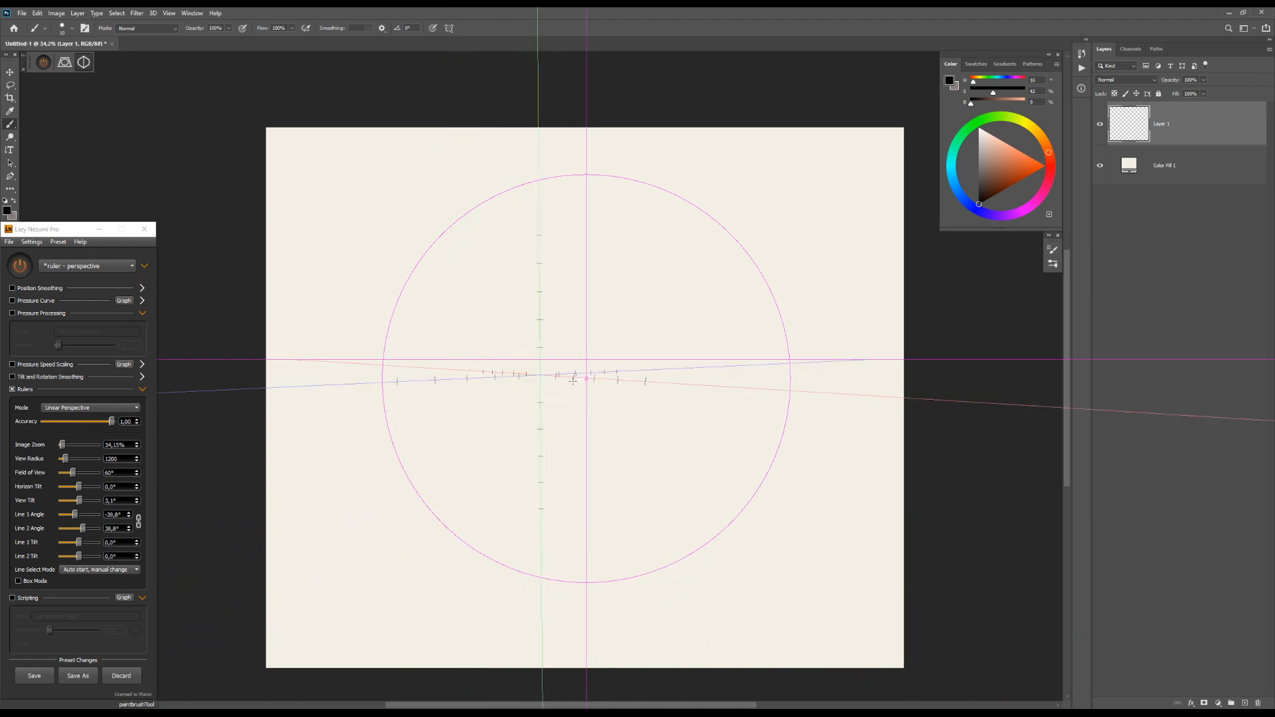
drag(539, 443, 546, 440)
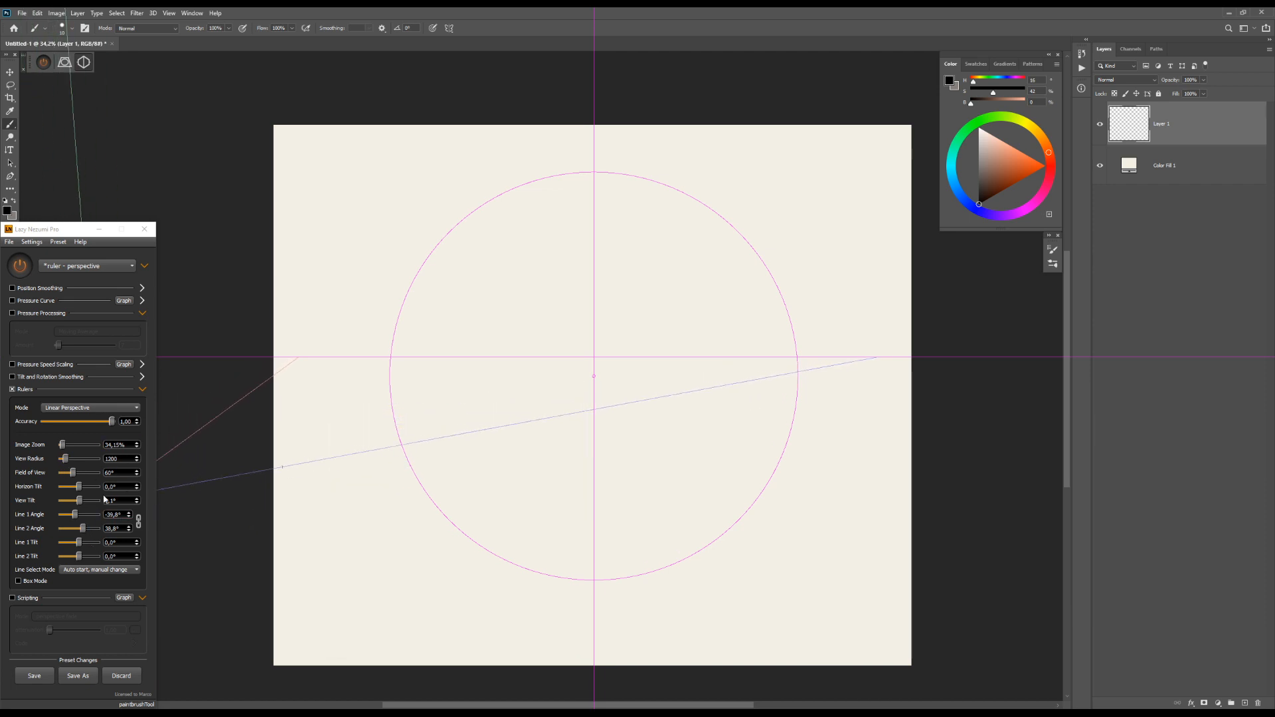
drag(342, 480, 334, 480)
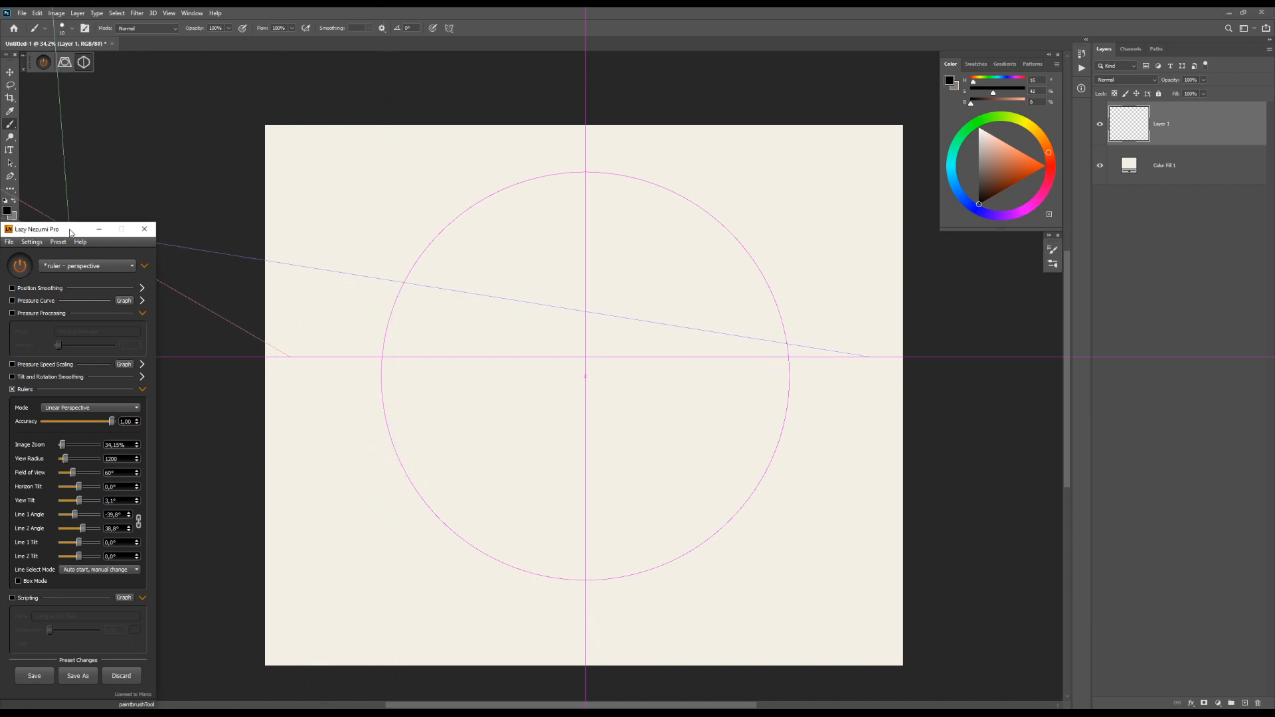
drag(72, 232, 977, 235)
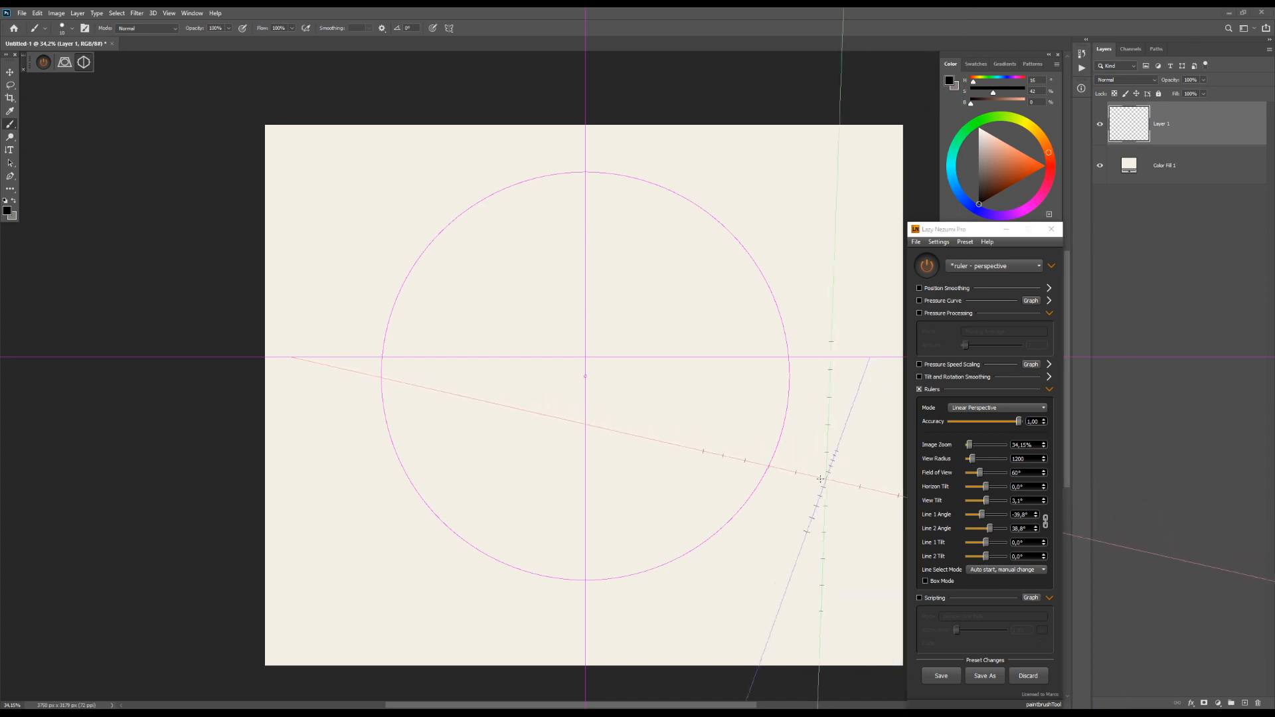
drag(801, 478, 743, 480)
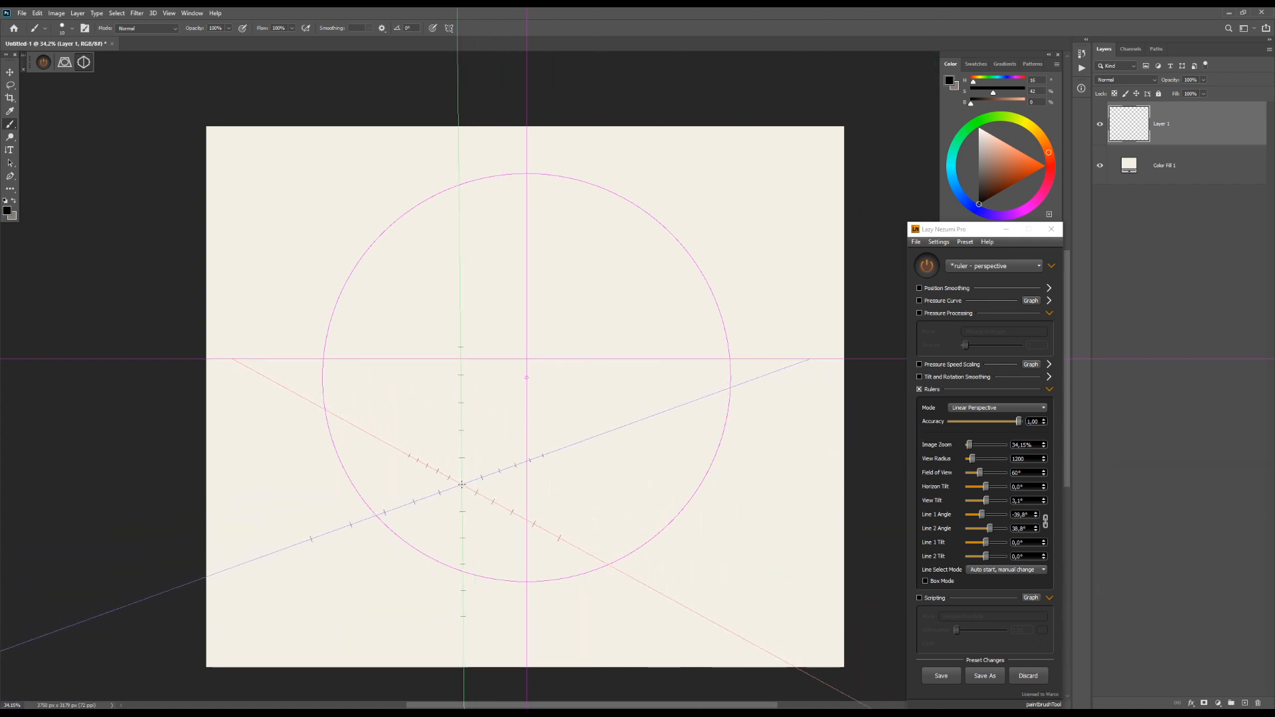
Enlarge the brush, draw one thick test stroke toward the right vanishing point, and undo it
key(ctrl+z)
key(])
key(])
key(])
key(])
key(])
key(])
key(])
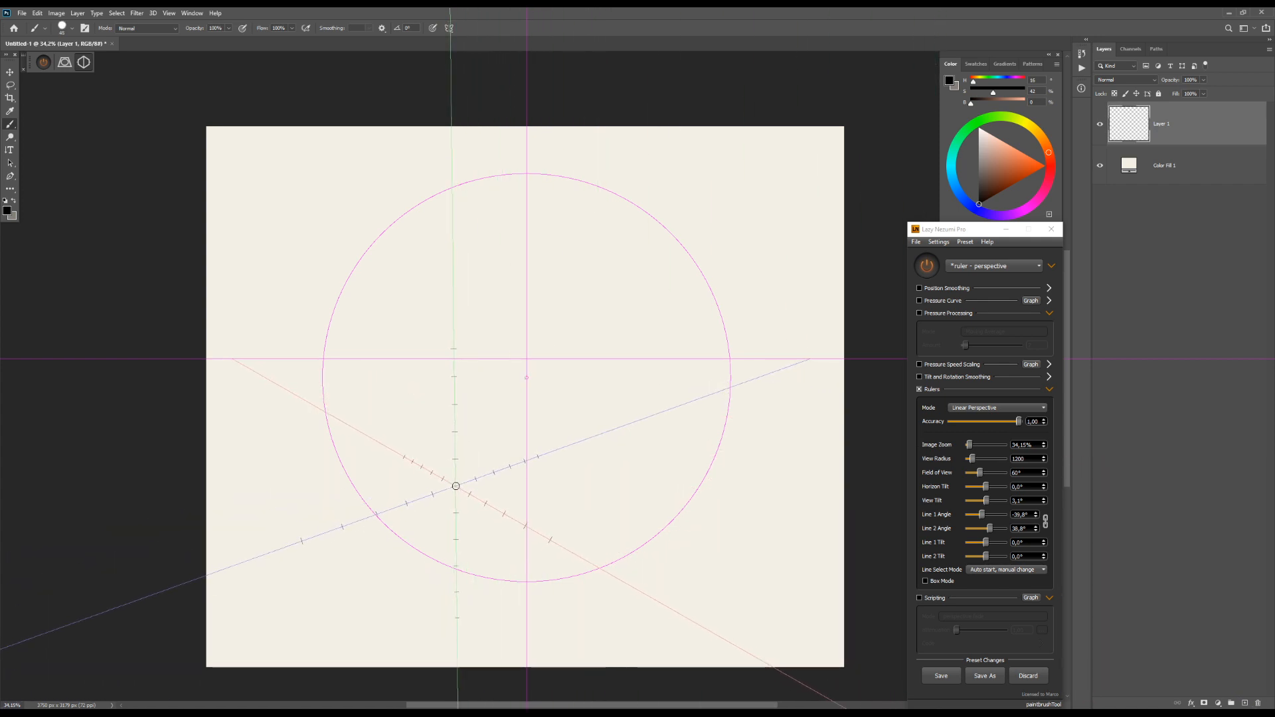
drag(445, 494, 653, 419)
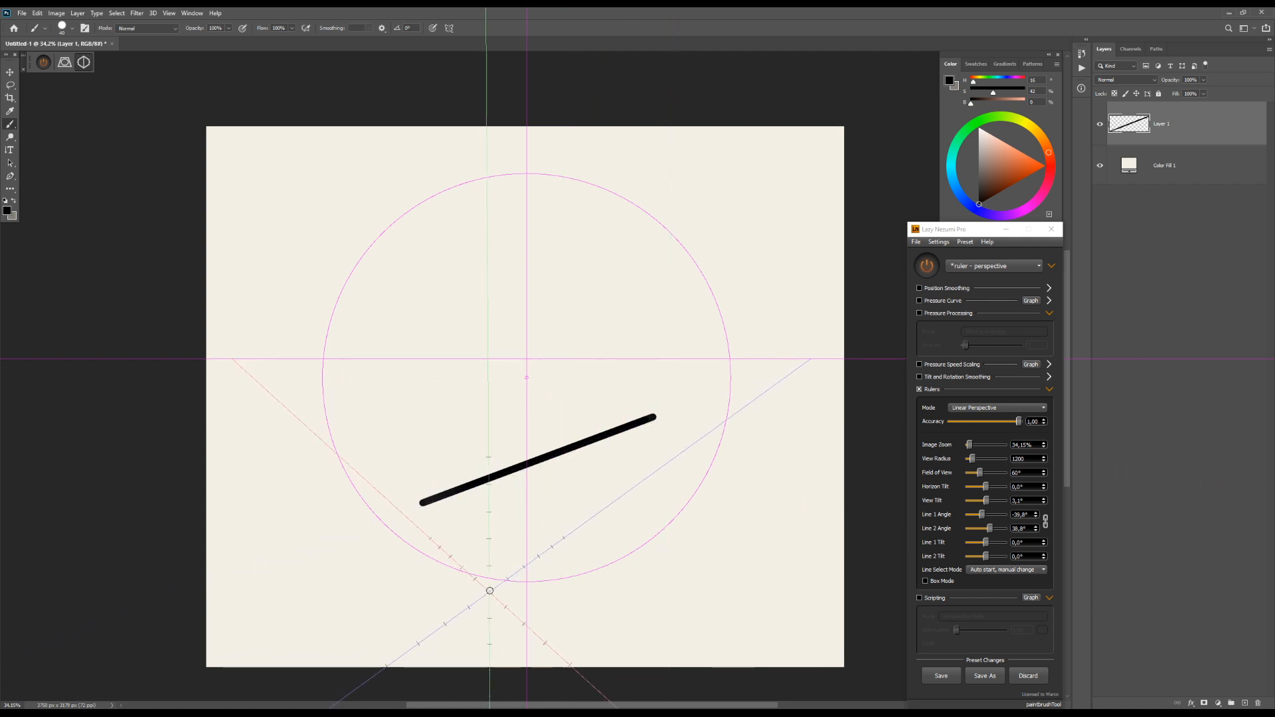
key(ctrl+z)
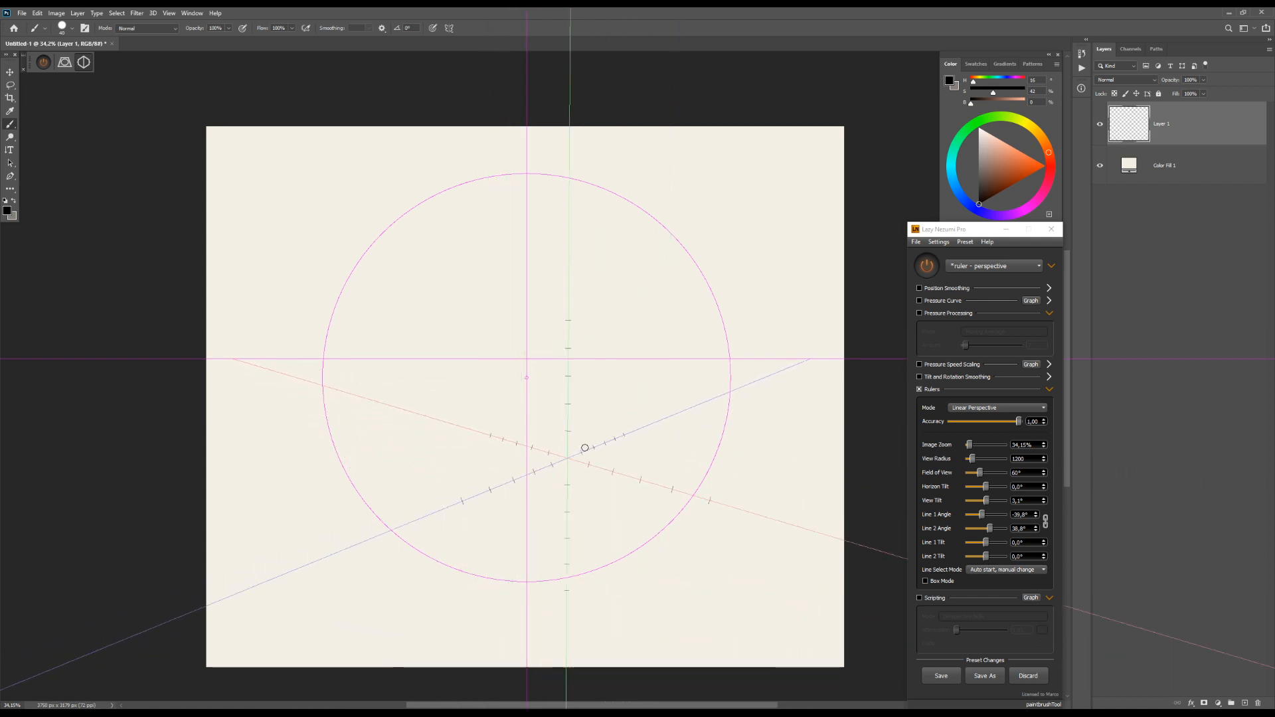
Lower the ruler's Accuracy to 0.02, draw a loose wavy test stroke below the horizon, and undo it
drag(983, 422, 945, 424)
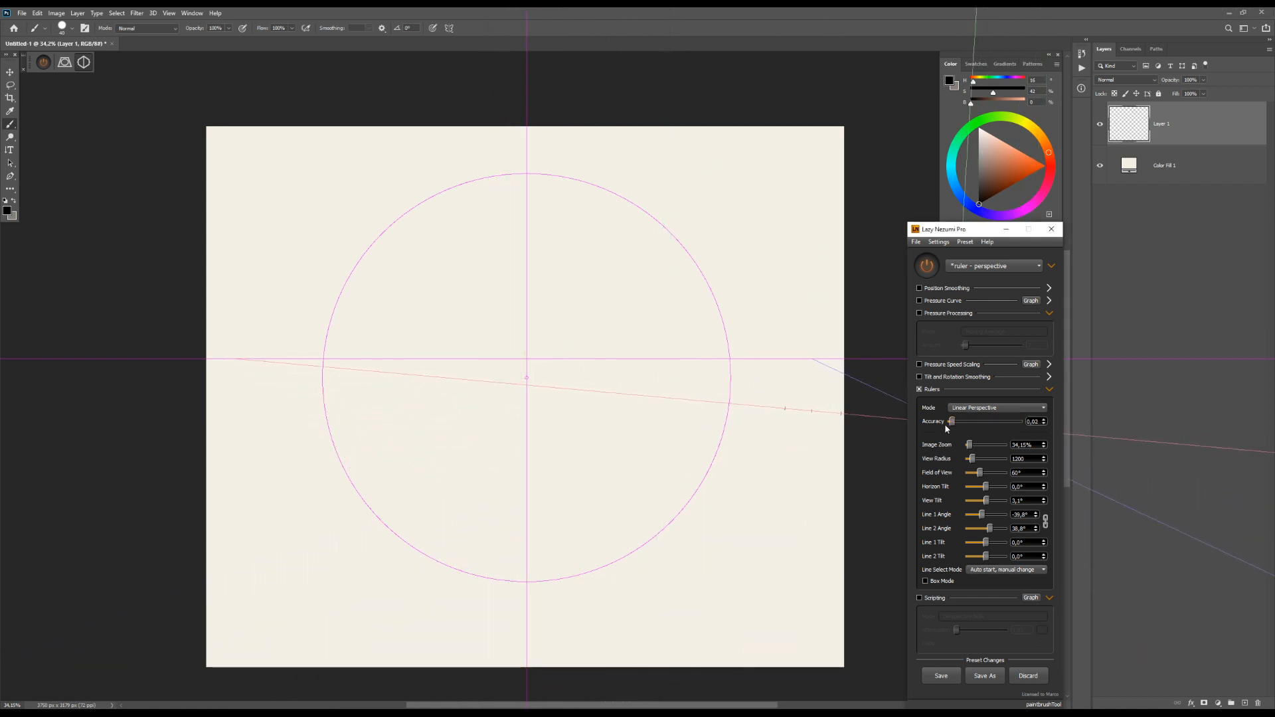
drag(423, 502, 454, 489)
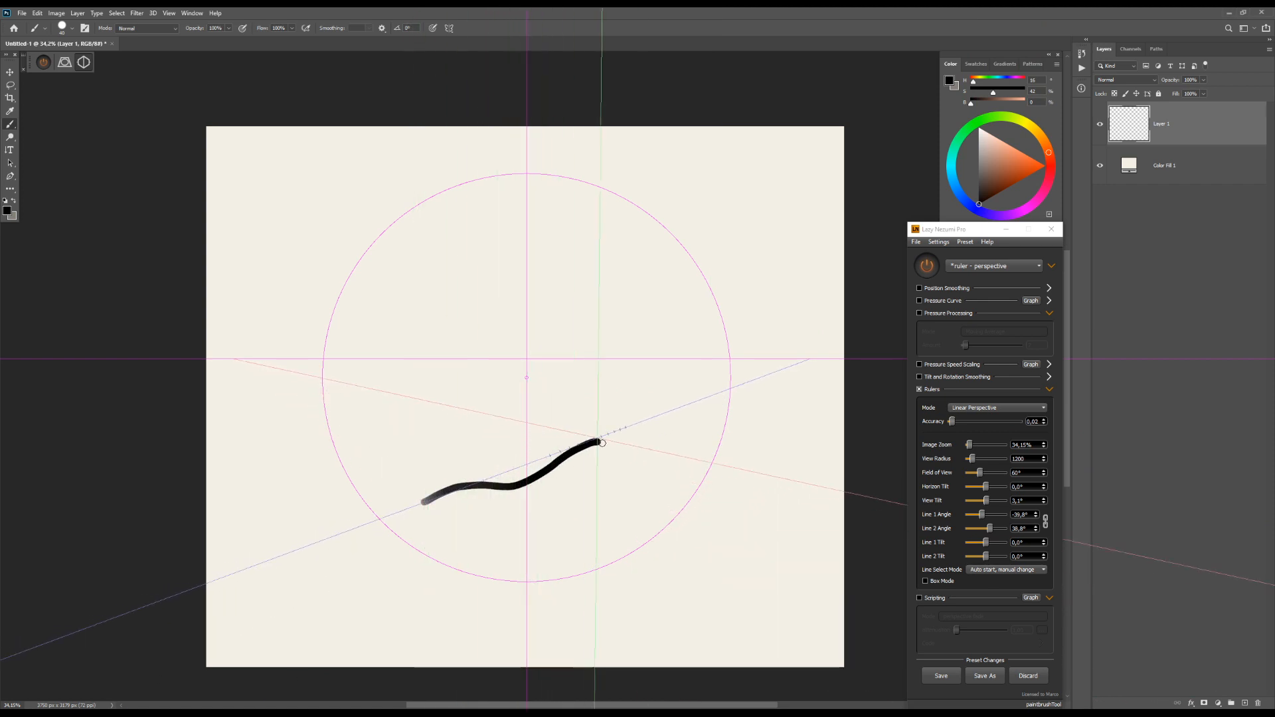
mouse_move(602, 442)
mouse_down()
mouse_move(690, 430)
mouse_move(707, 493)
mouse_move(635, 450)
mouse_move(595, 500)
mouse_move(518, 509)
mouse_up()
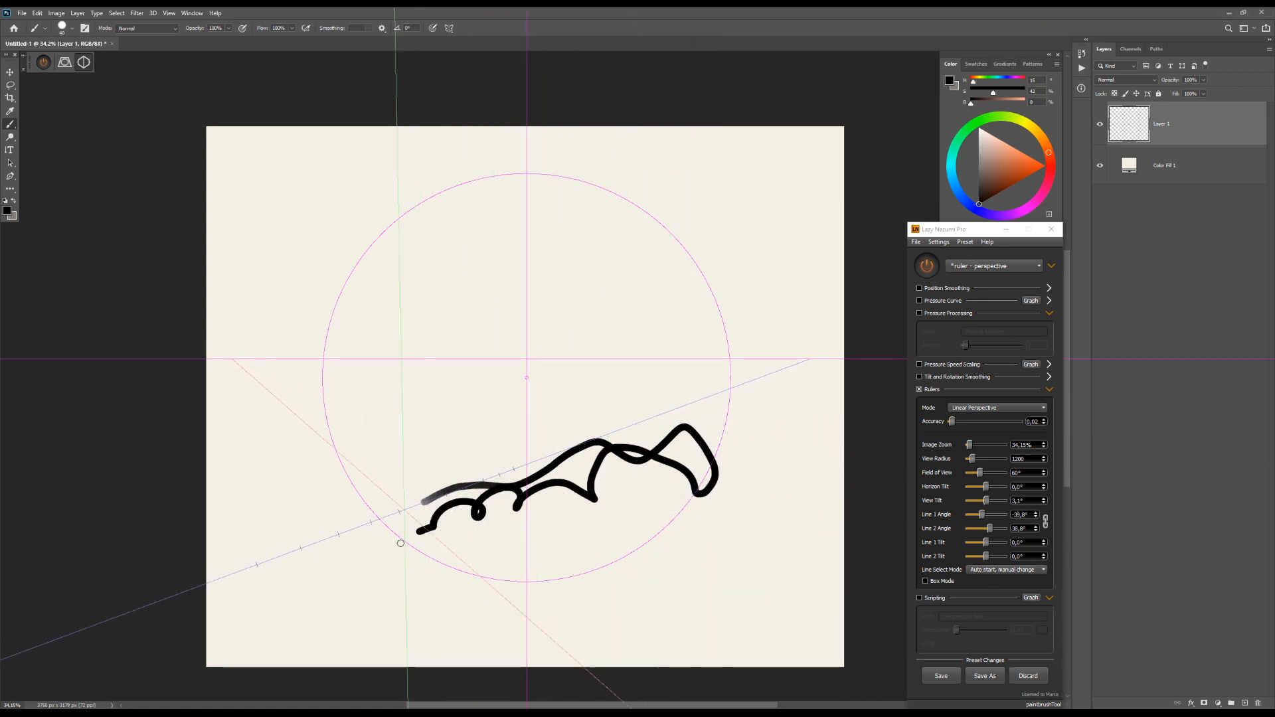
key(ctrl+z)
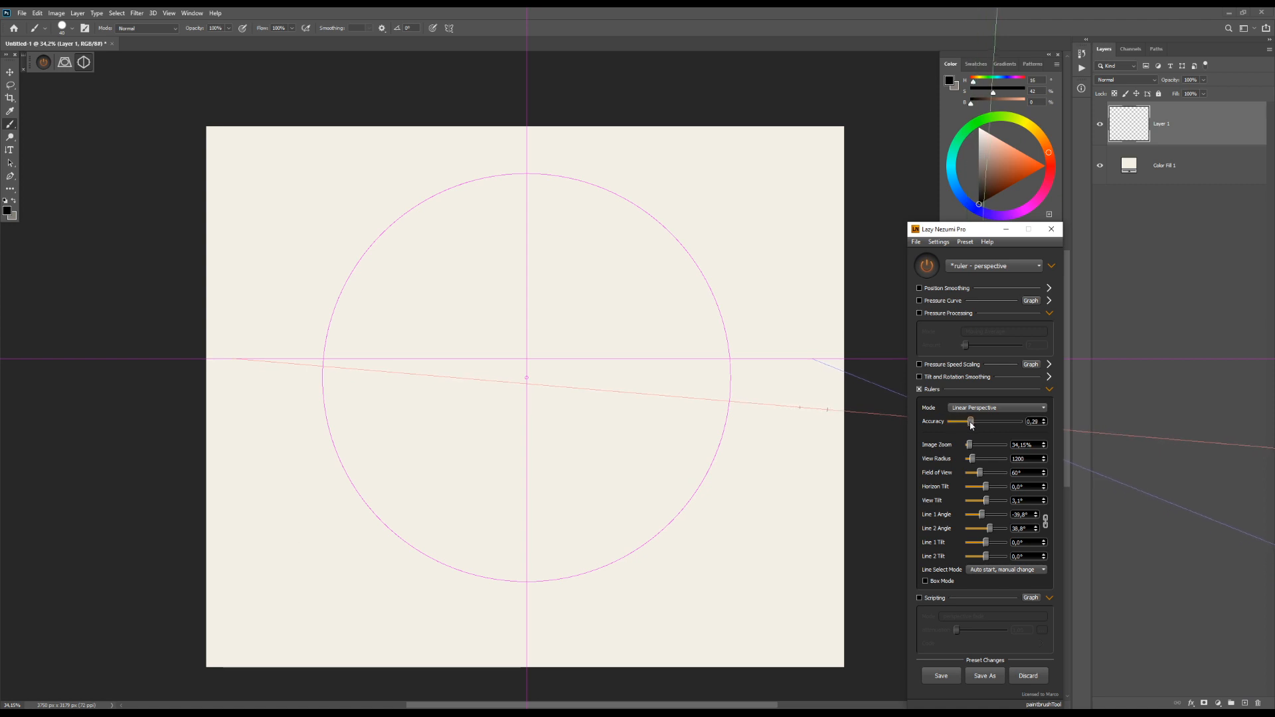
Raise the ruler's Accuracy to 0.74, draw a long test stroke toward the right vanishing point, and undo it
drag(998, 423, 1002, 423)
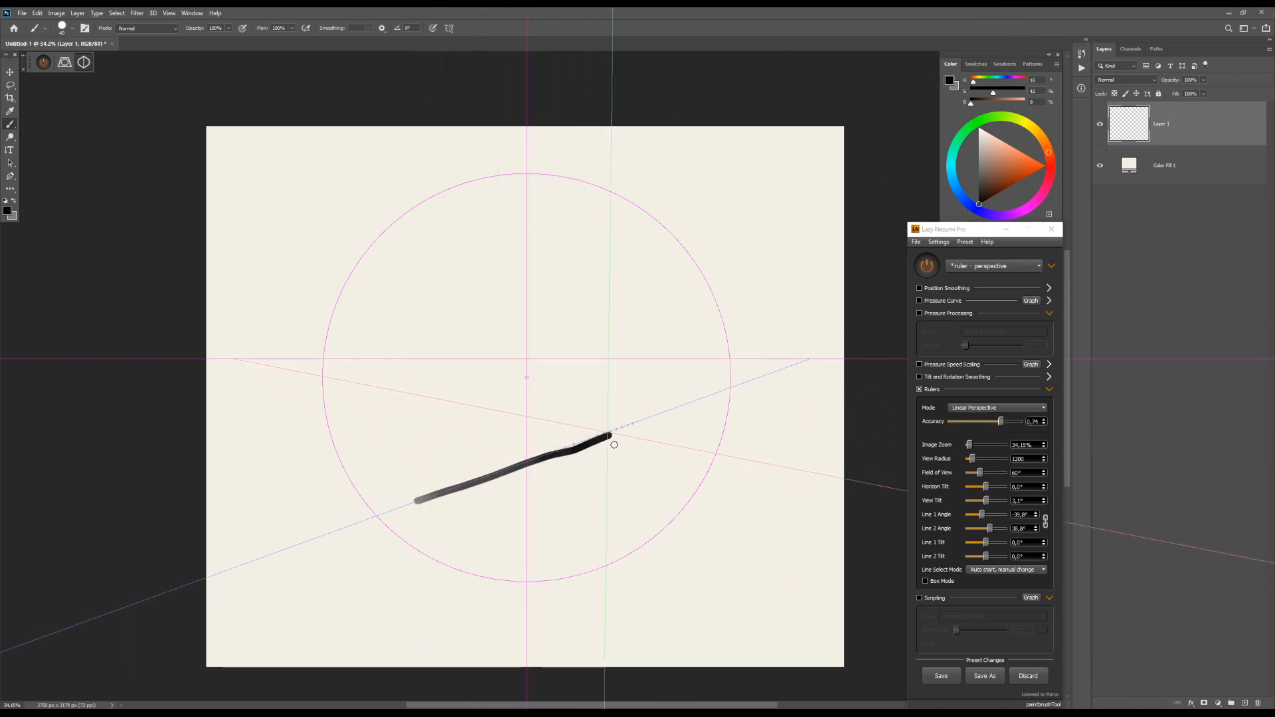
drag(639, 426, 661, 417)
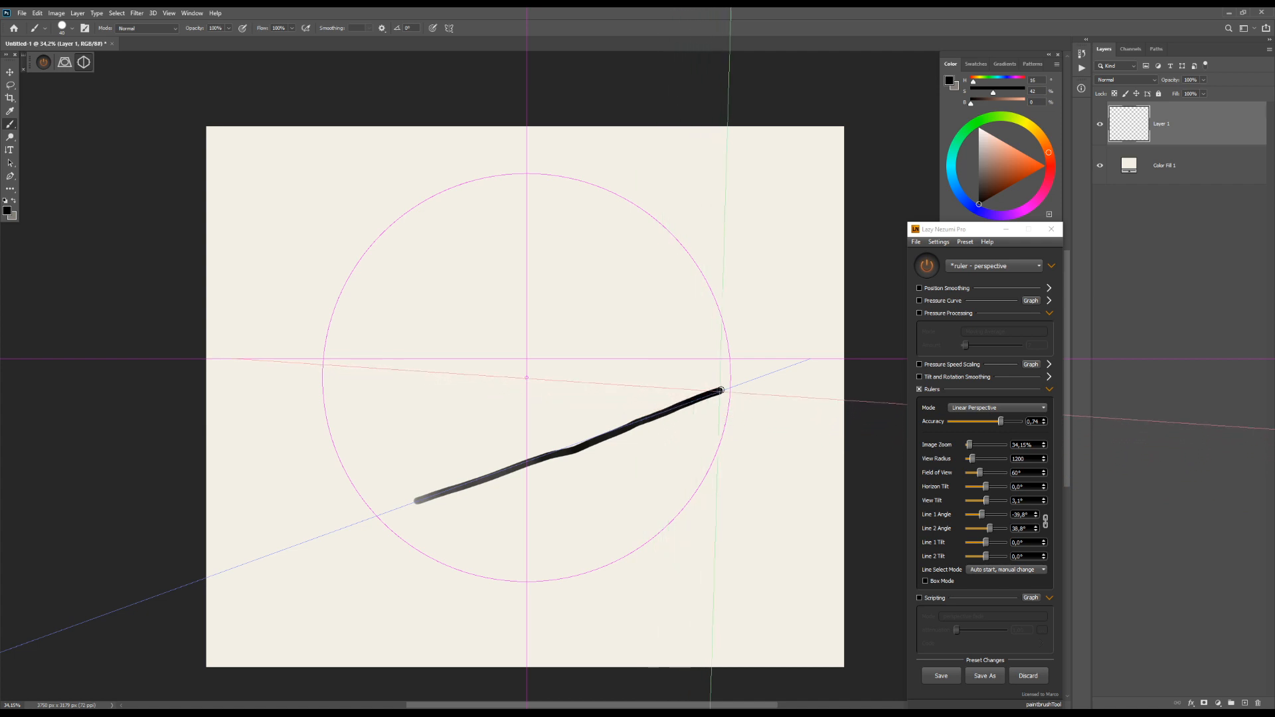
drag(722, 391, 787, 366)
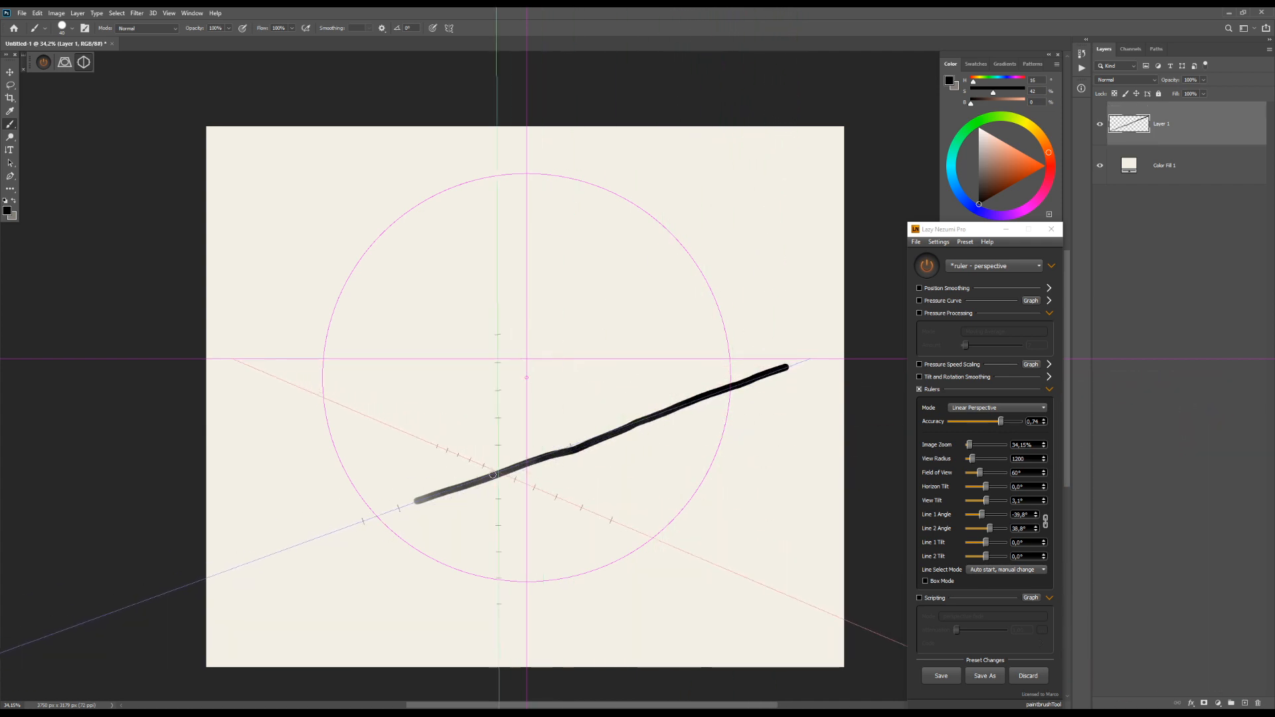
key(ctrl+z)
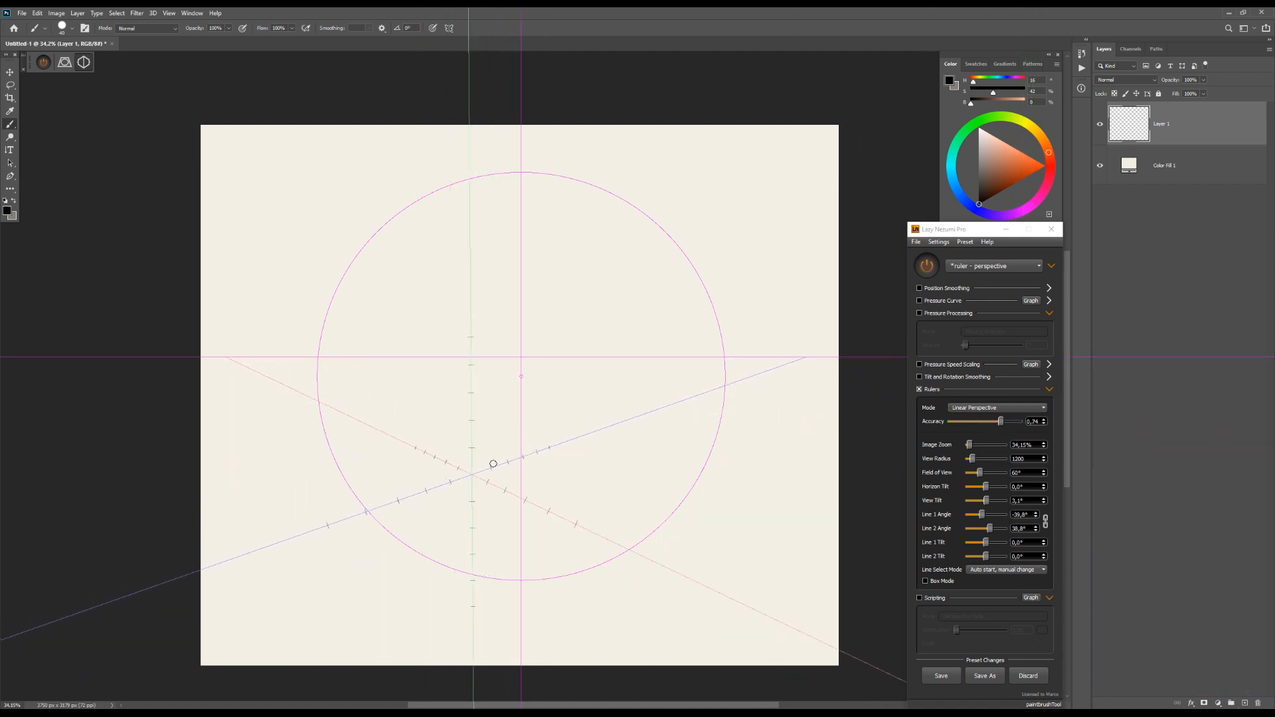
Reduce the brush size, draw a thinner test stroke toward the right vanishing point, and undo it
drag(535, 473, 522, 475)
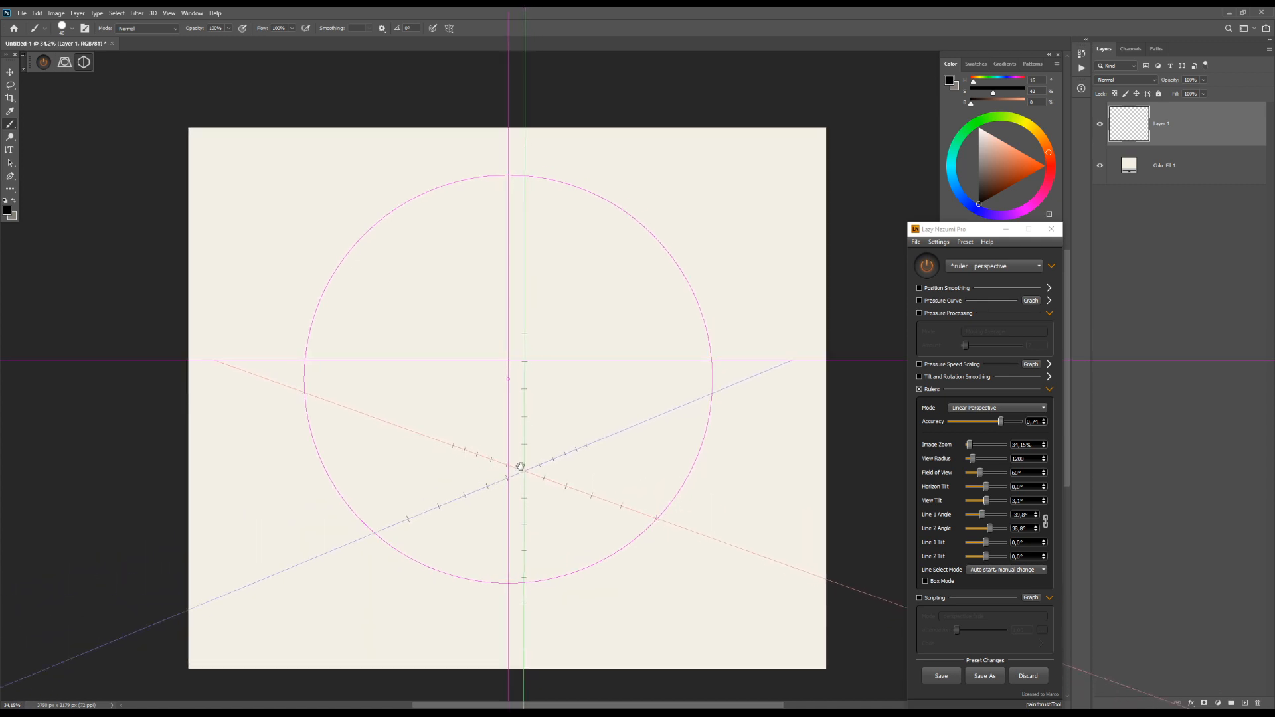
key(bracketleft)
key(bracketleft)
key(bracketleft)
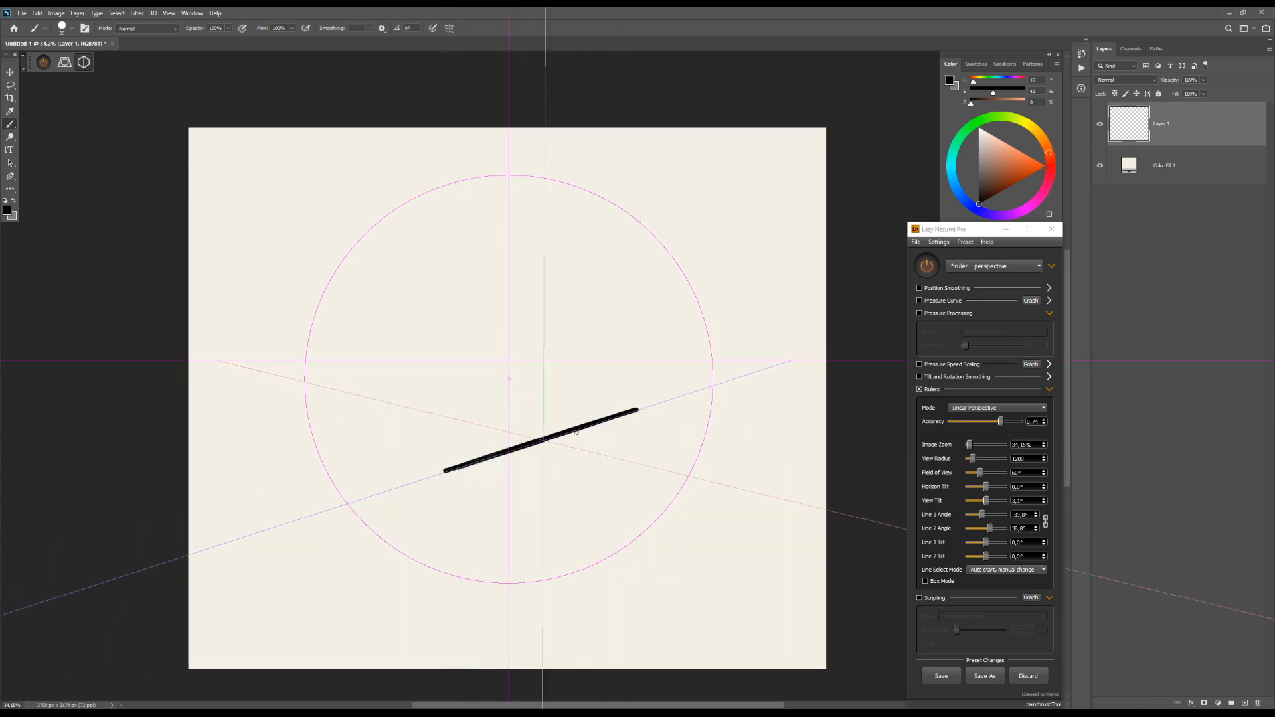
drag(576, 431, 664, 405)
key(ctrl+z)
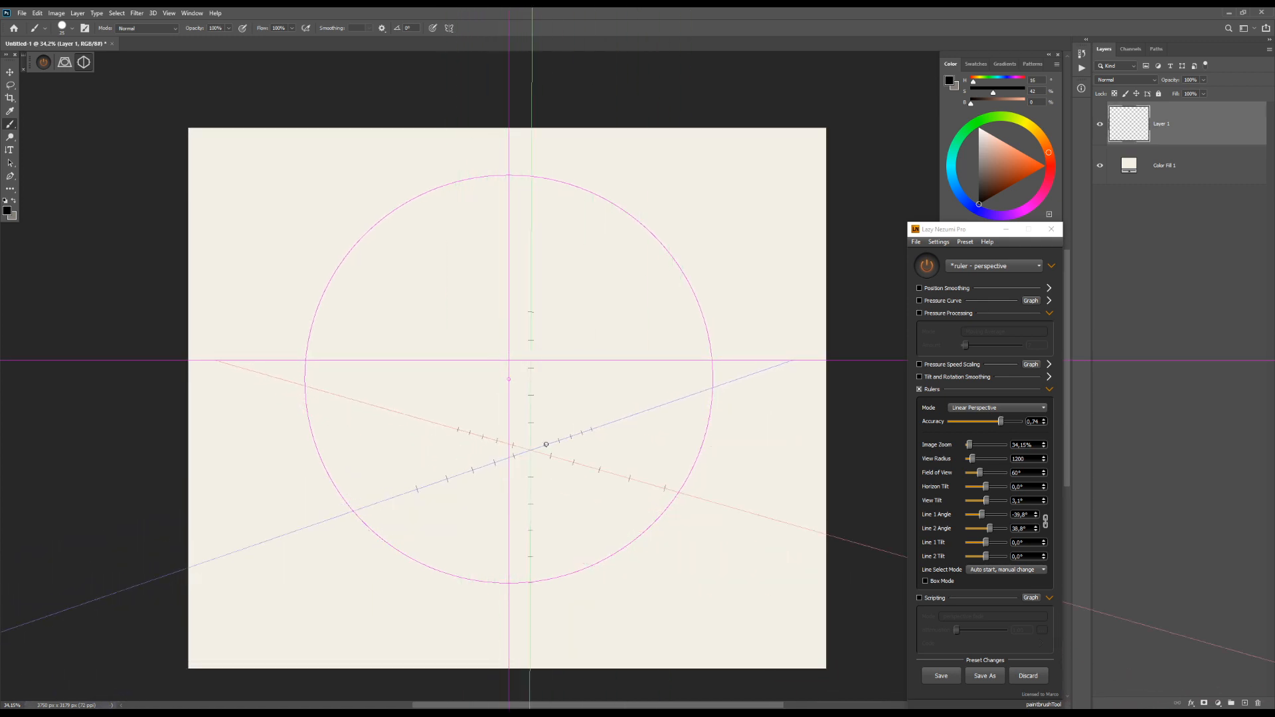
Set the ruler's Accuracy to 1.00, and zoom the canvas out and back in to check the Image Zoom value
drag(1001, 422, 1022, 425)
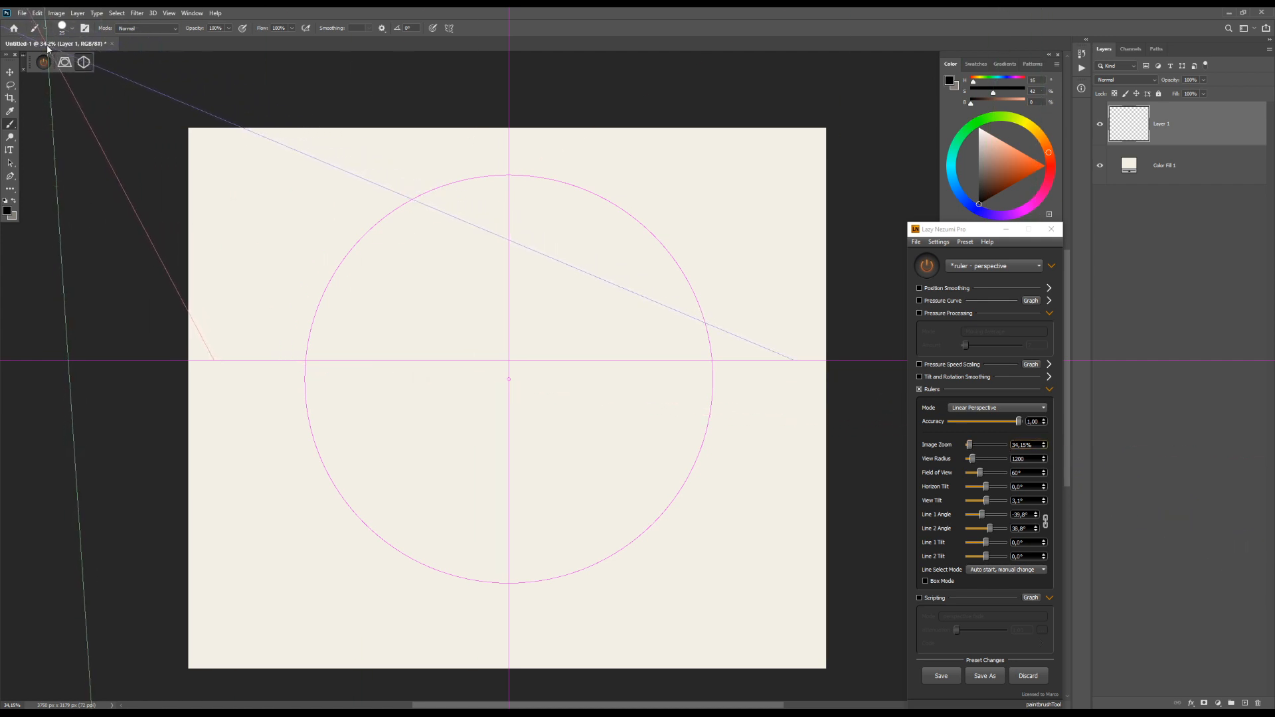
scroll(497, 443, down, 1)
scroll(497, 443, up, 1)
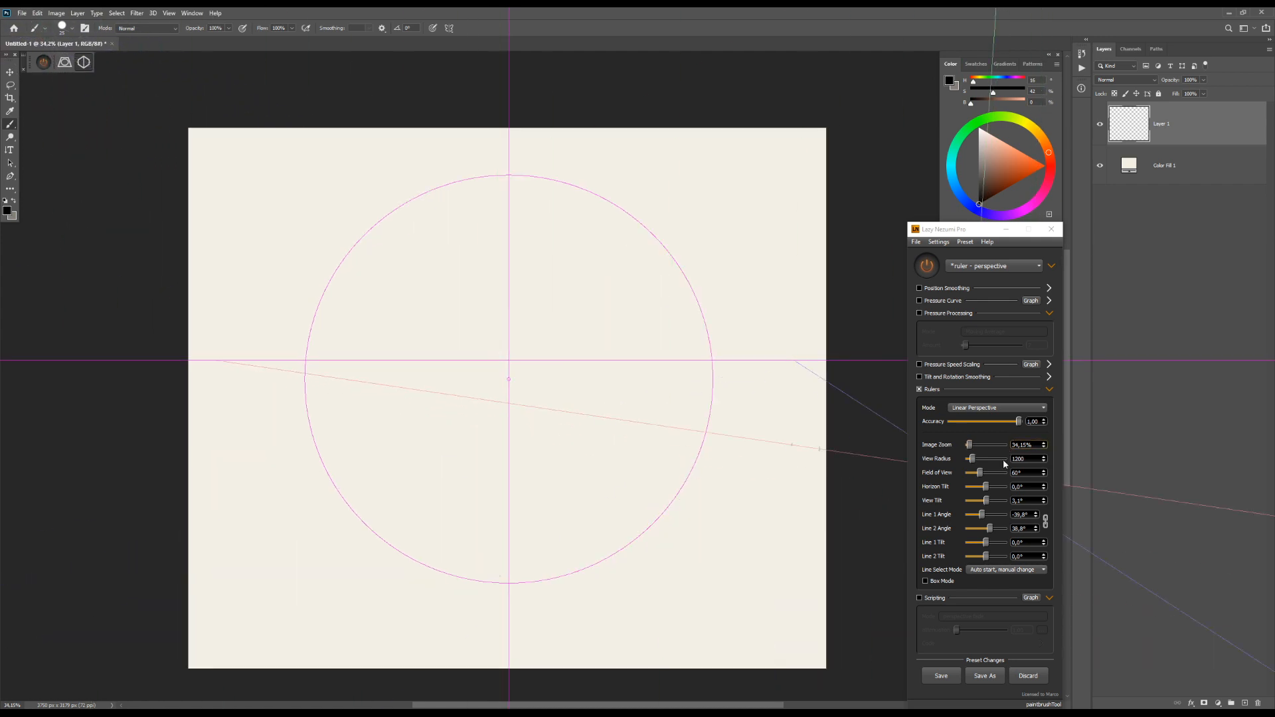
scroll(572, 437, down, 1)
scroll(572, 437, up, 1)
drag(567, 446, 565, 437)
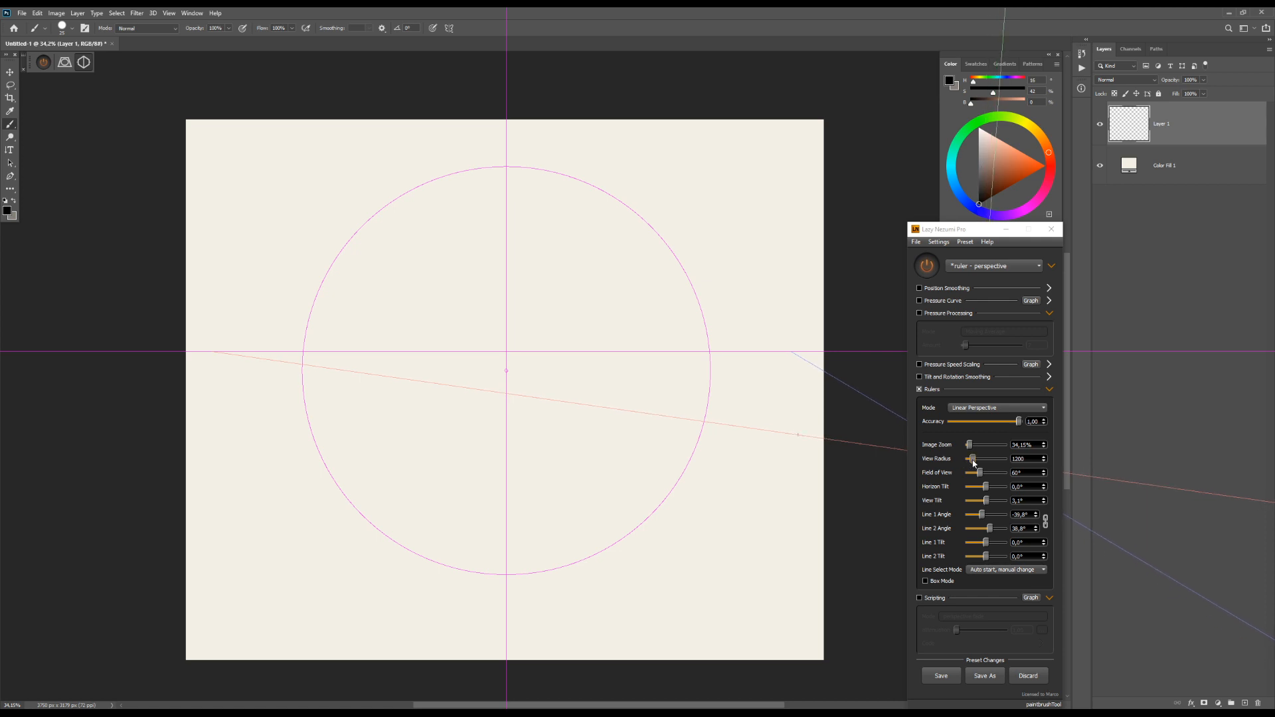
Try the View Radius adjustment, mark both vanishing points on the horizon with brush dots, and undo the dots
drag(974, 462, 969, 466)
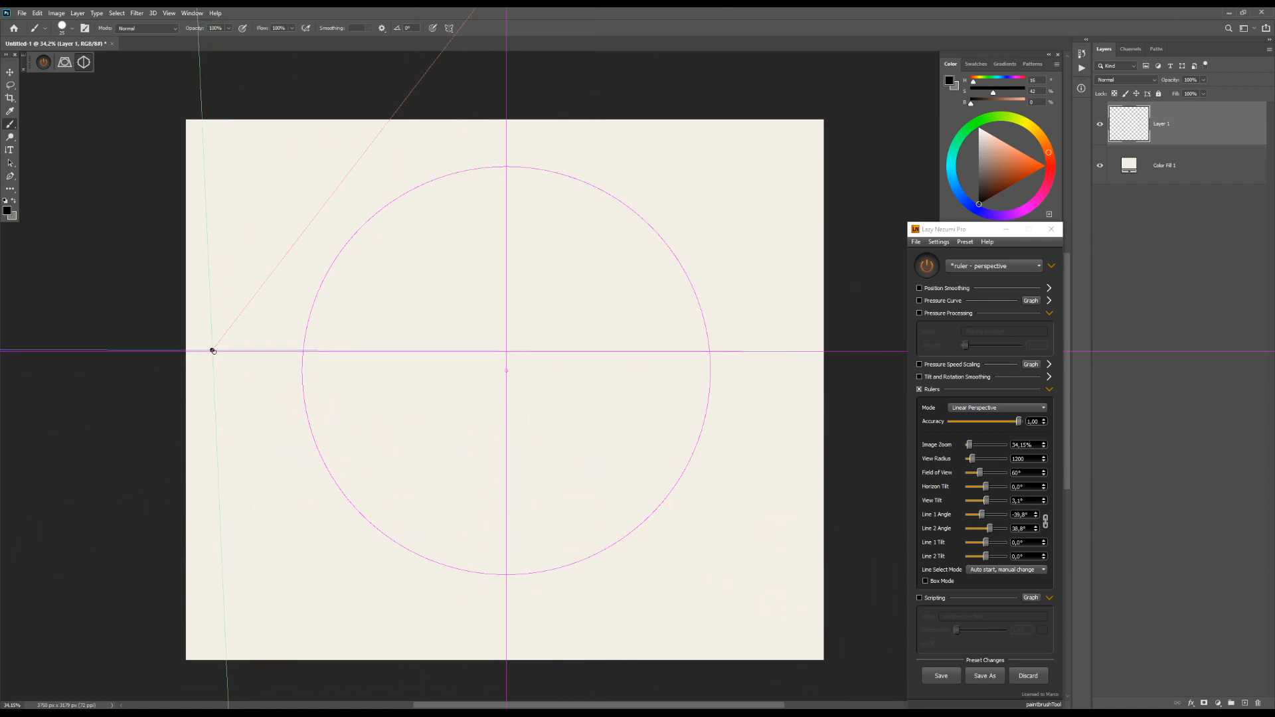
click(790, 352)
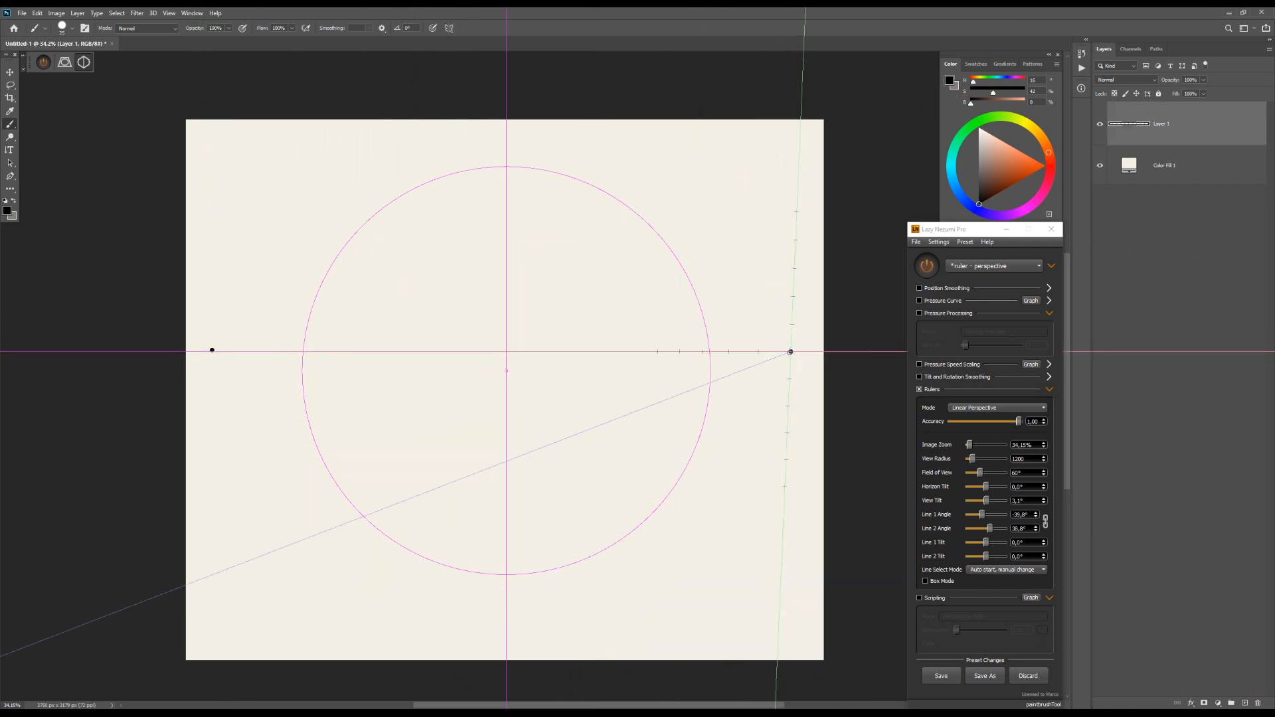
key(ctrl+z)
key(ctrl+z)
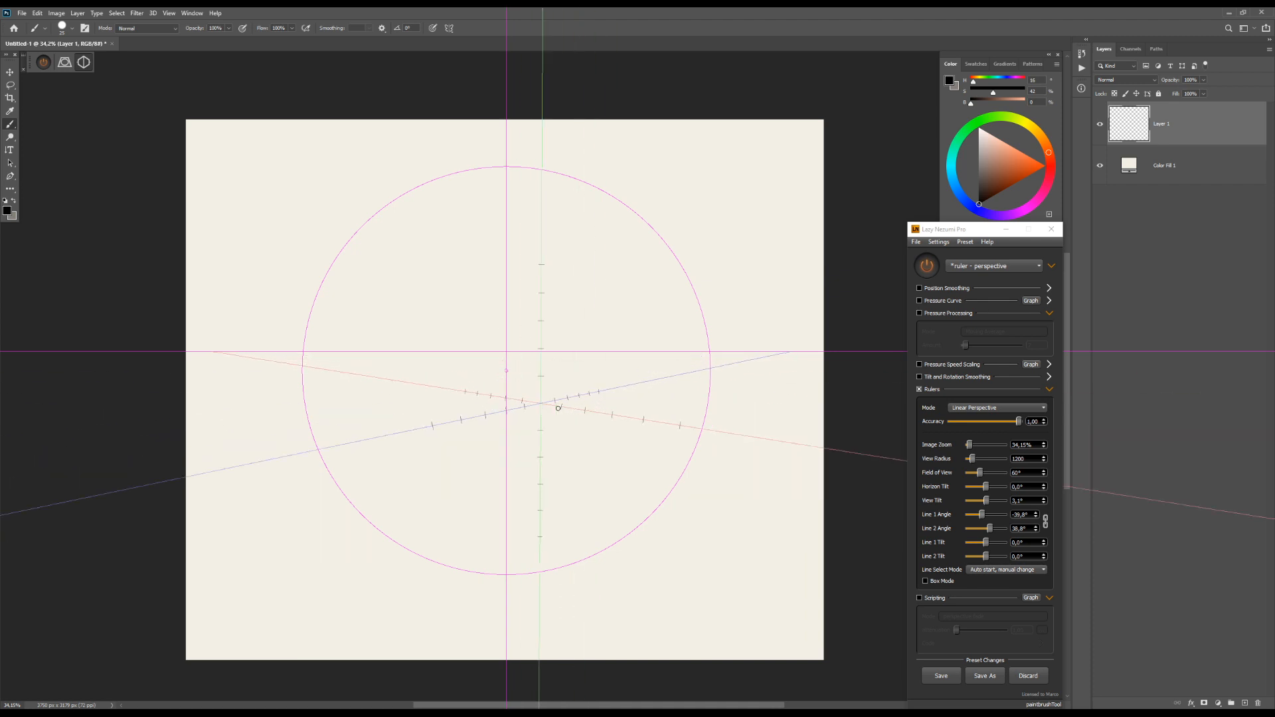
Increase the perspective ruler's View Radius to 2438 and check the wider vanishing points around the whole canvas
drag(591, 425, 581, 415)
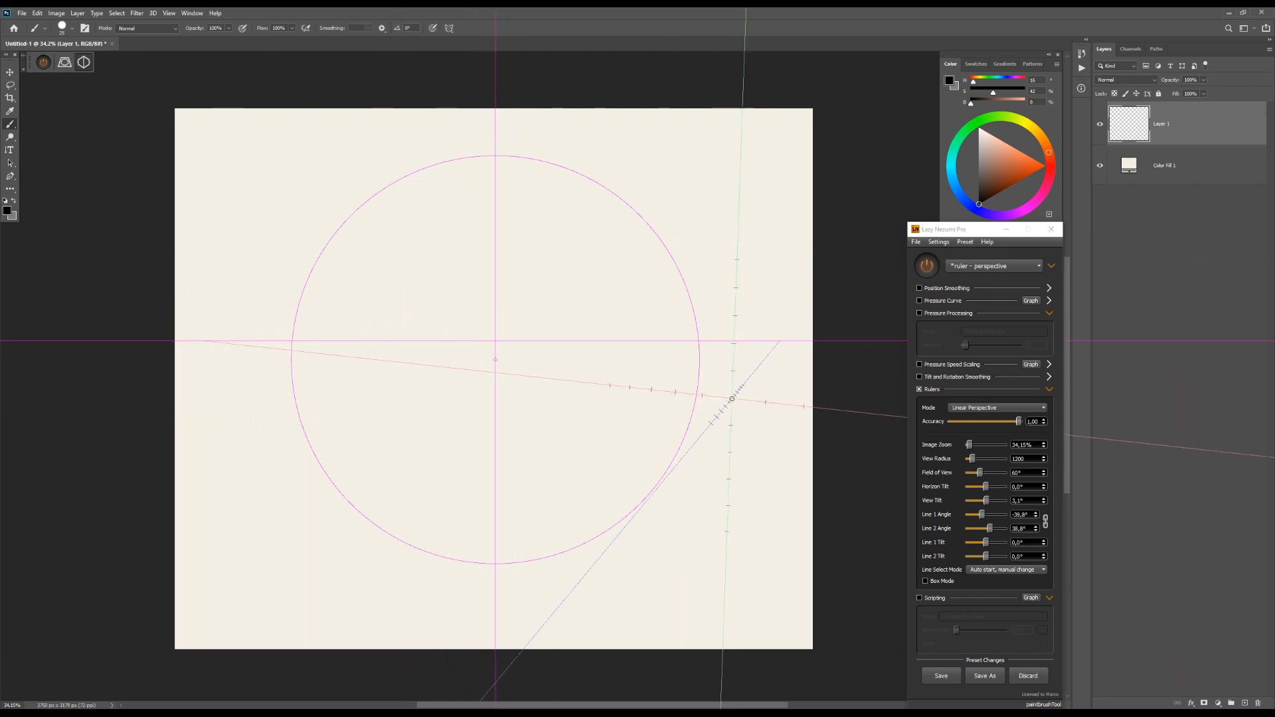
drag(974, 463, 978, 465)
scroll(497, 435, down, 4)
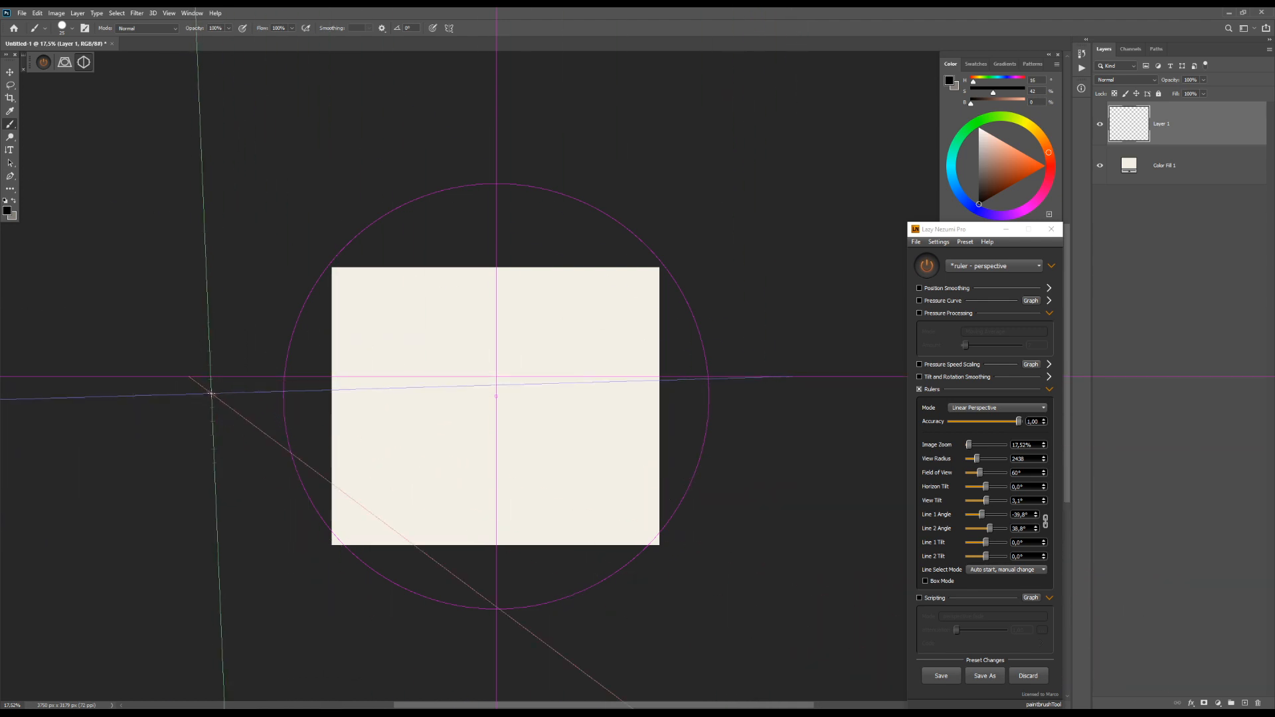
scroll(506, 408, up, 3)
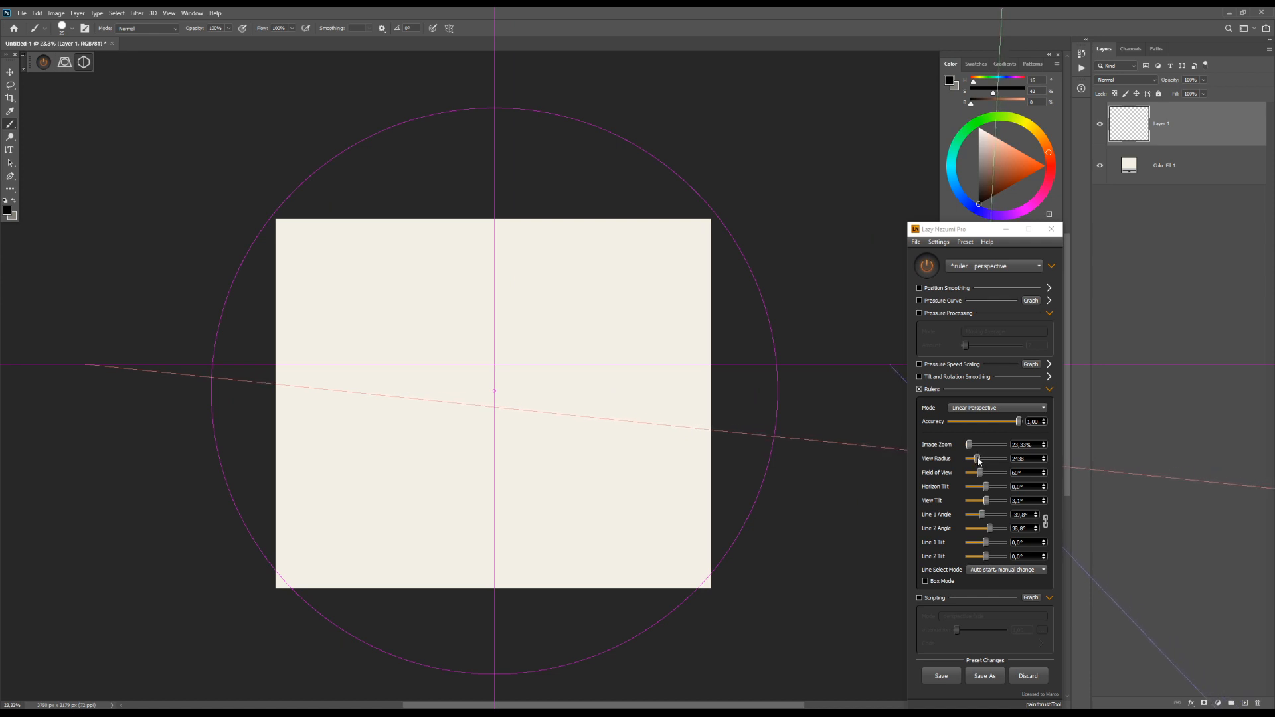
Reduce the perspective ruler's View Radius to 1200 so that the view circle fits inside the canvas
drag(979, 461, 975, 460)
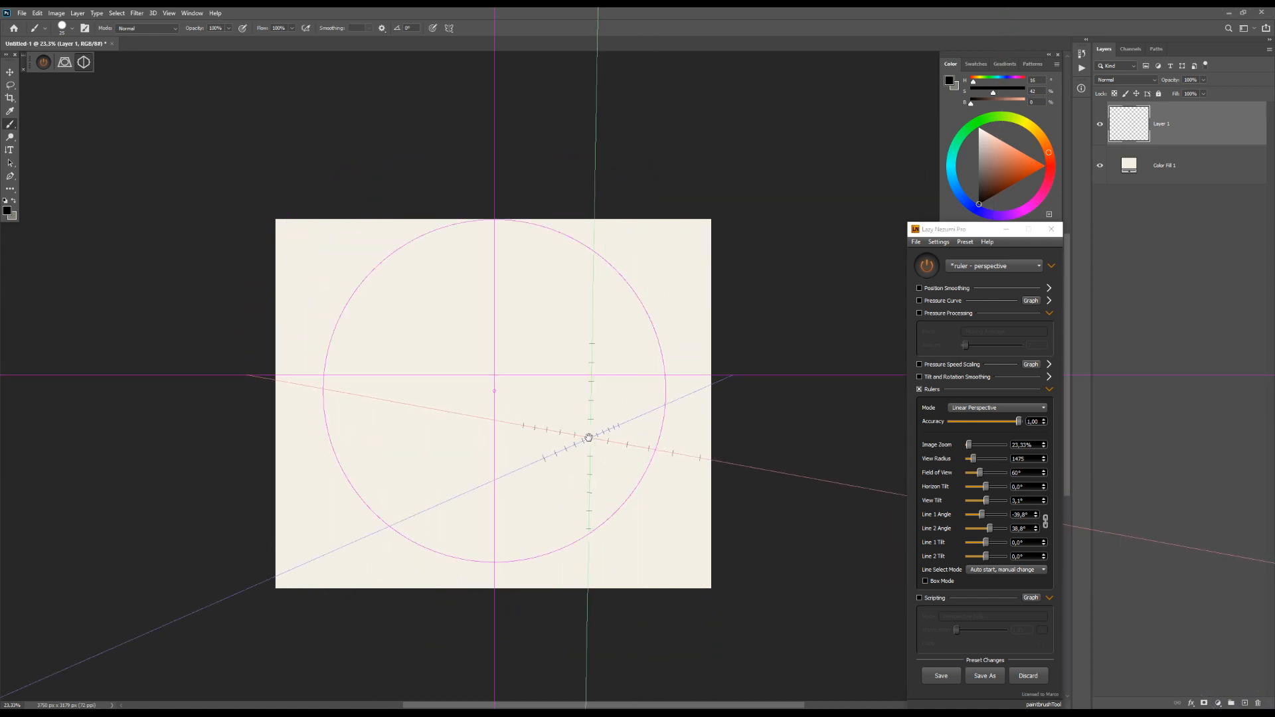
drag(588, 438, 595, 443)
drag(977, 459, 972, 458)
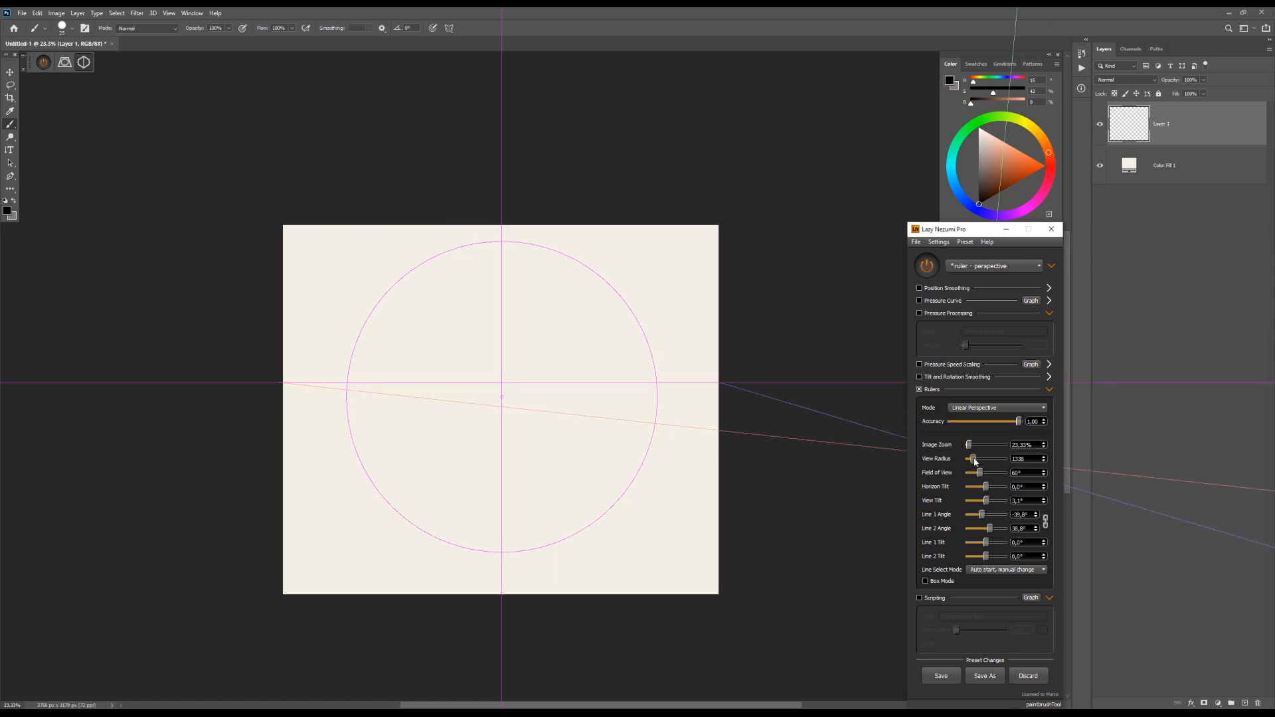
scroll(527, 444, up, 1)
scroll(527, 443, up, 1)
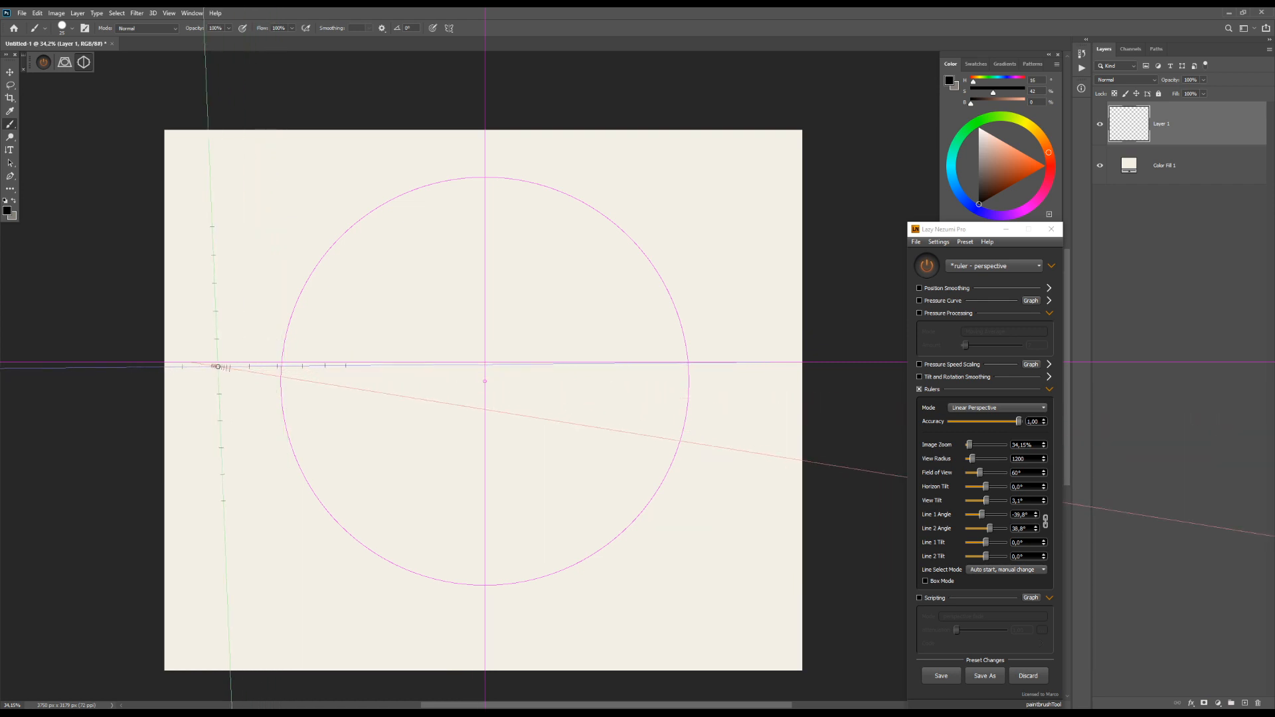
Rotate the ruler's lines to -40.0° and 39.1°, and dot the vanishing points and view circle edges along the horizon
key(ctrl)
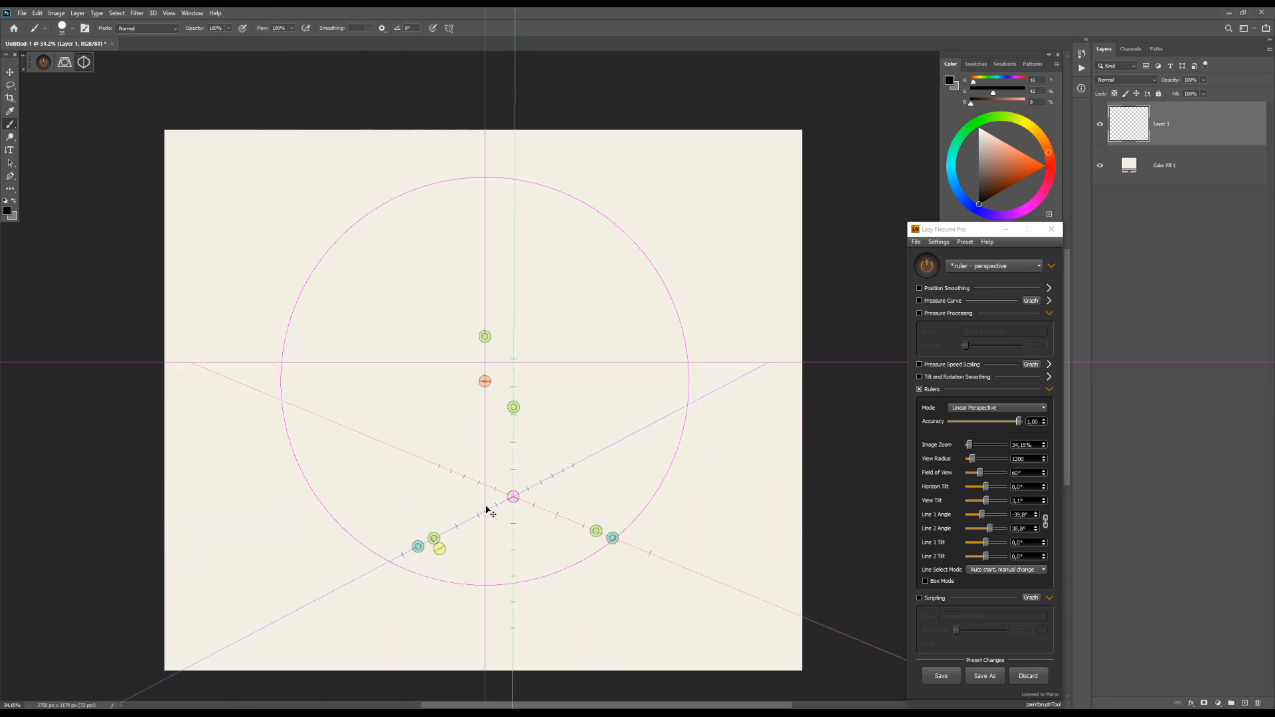
drag(438, 540, 436, 540)
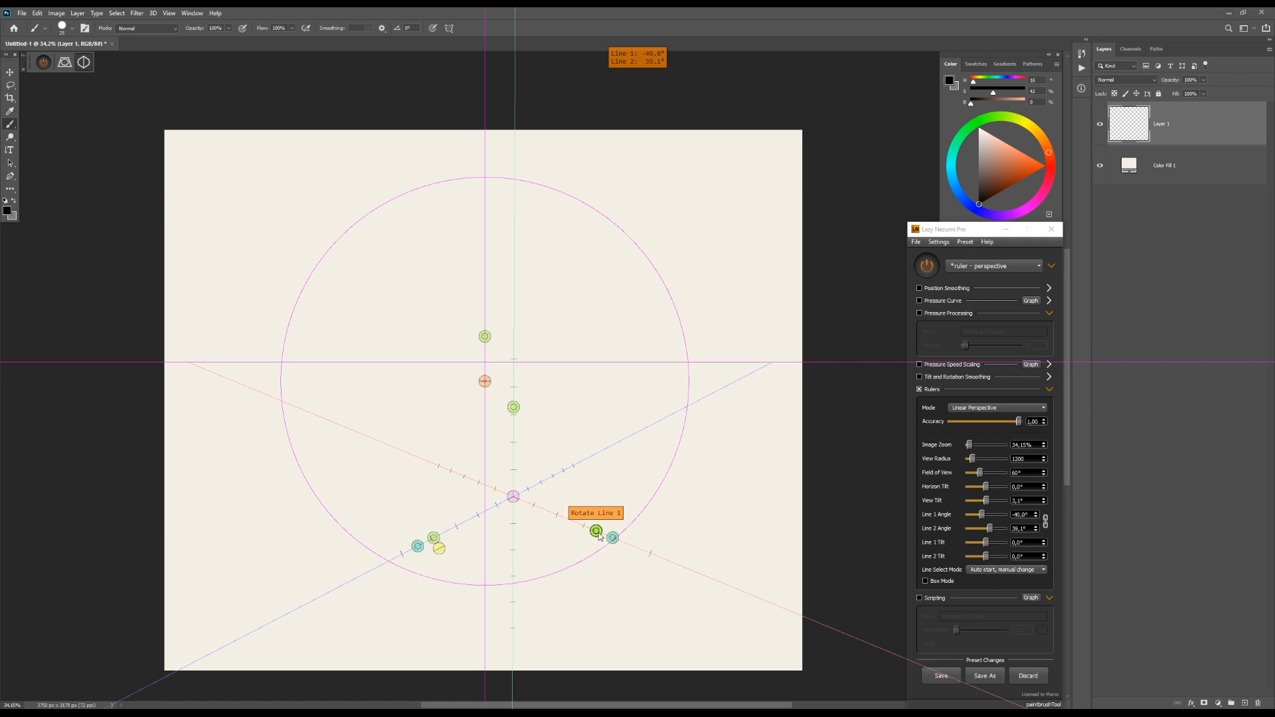
drag(187, 362, 280, 362)
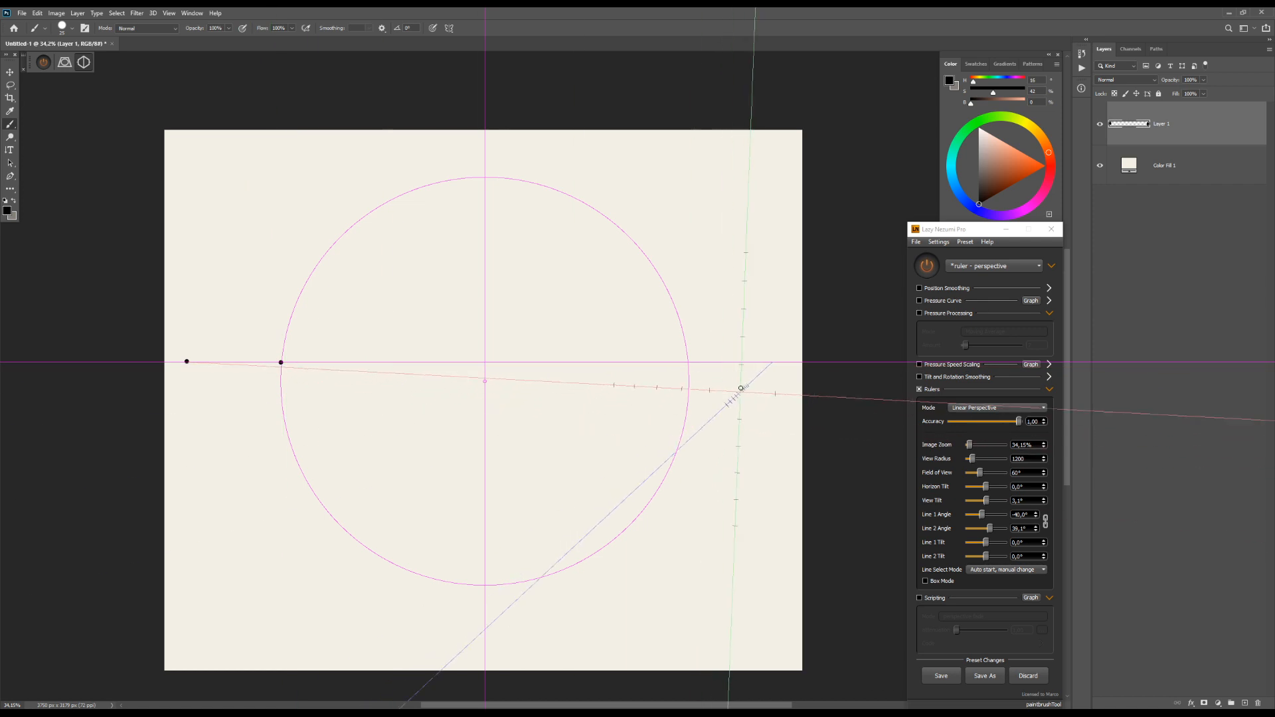
drag(691, 361, 772, 362)
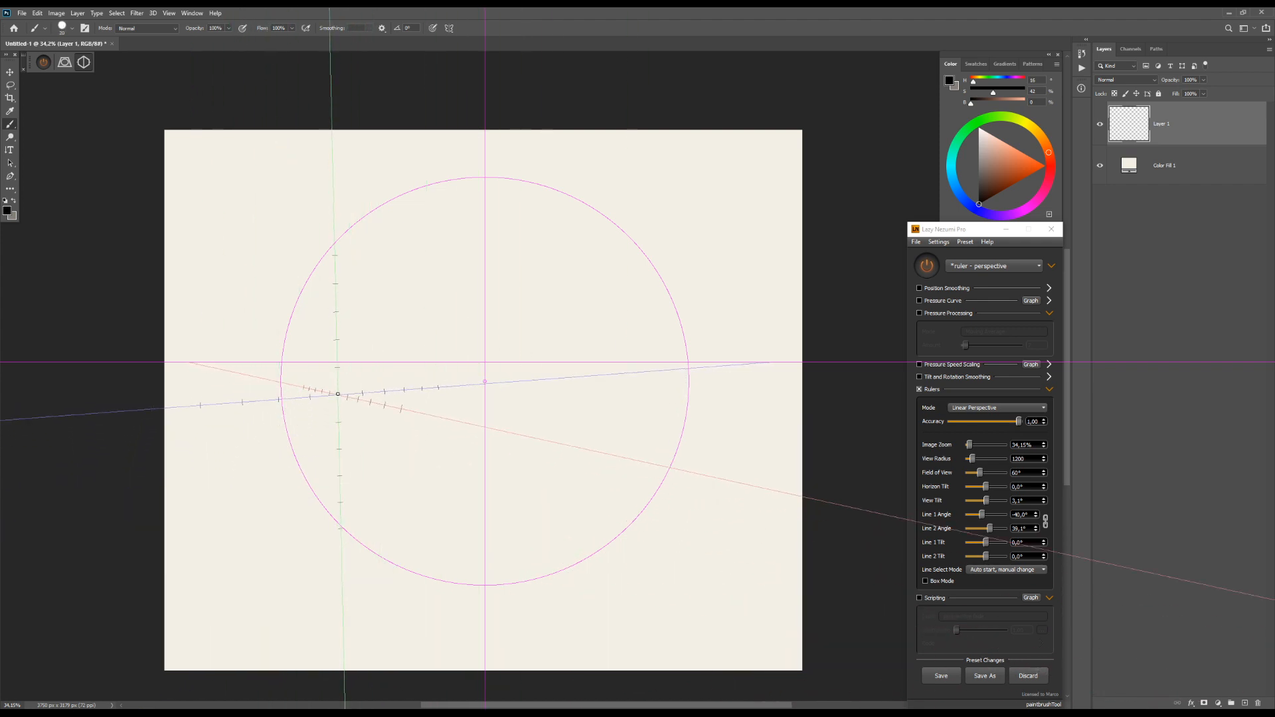
Undo a thick vertical test stroke, reduce the brush size, and draw a thin rectangle across the horizon inside the view circle
drag(339, 393, 337, 453)
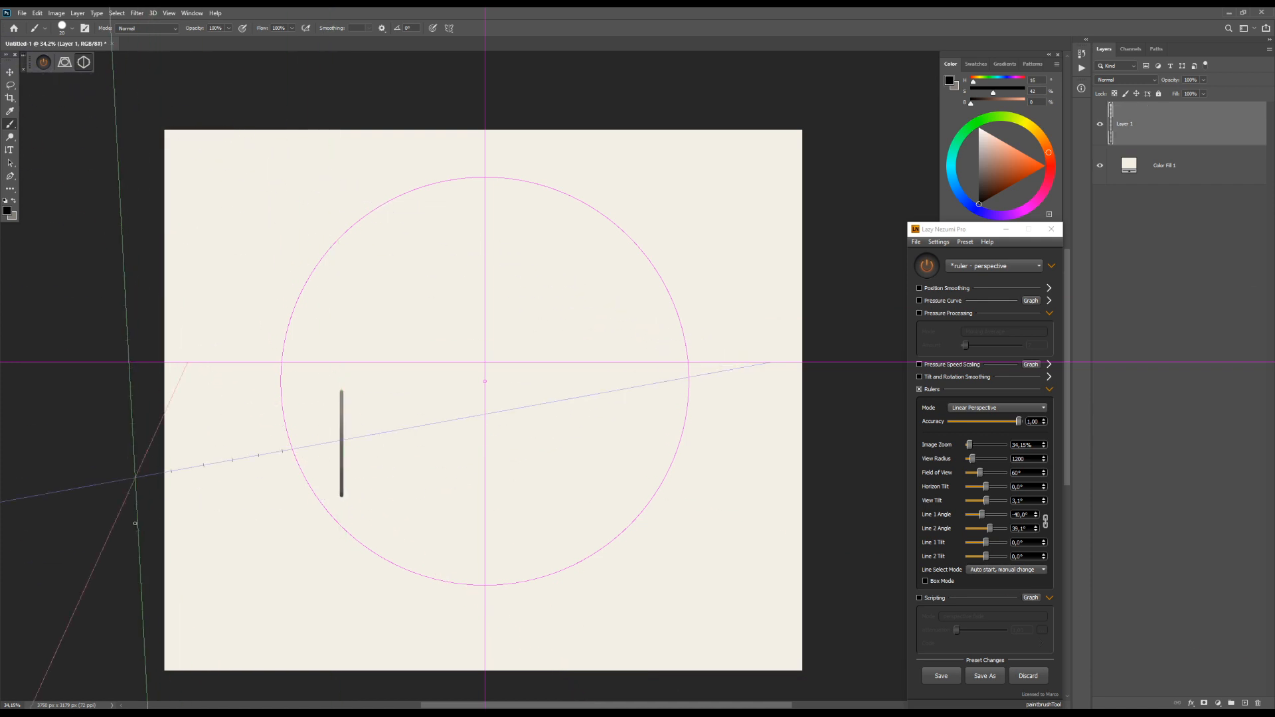
key(ctrl+z)
key(bracketleft)
key(bracketleft)
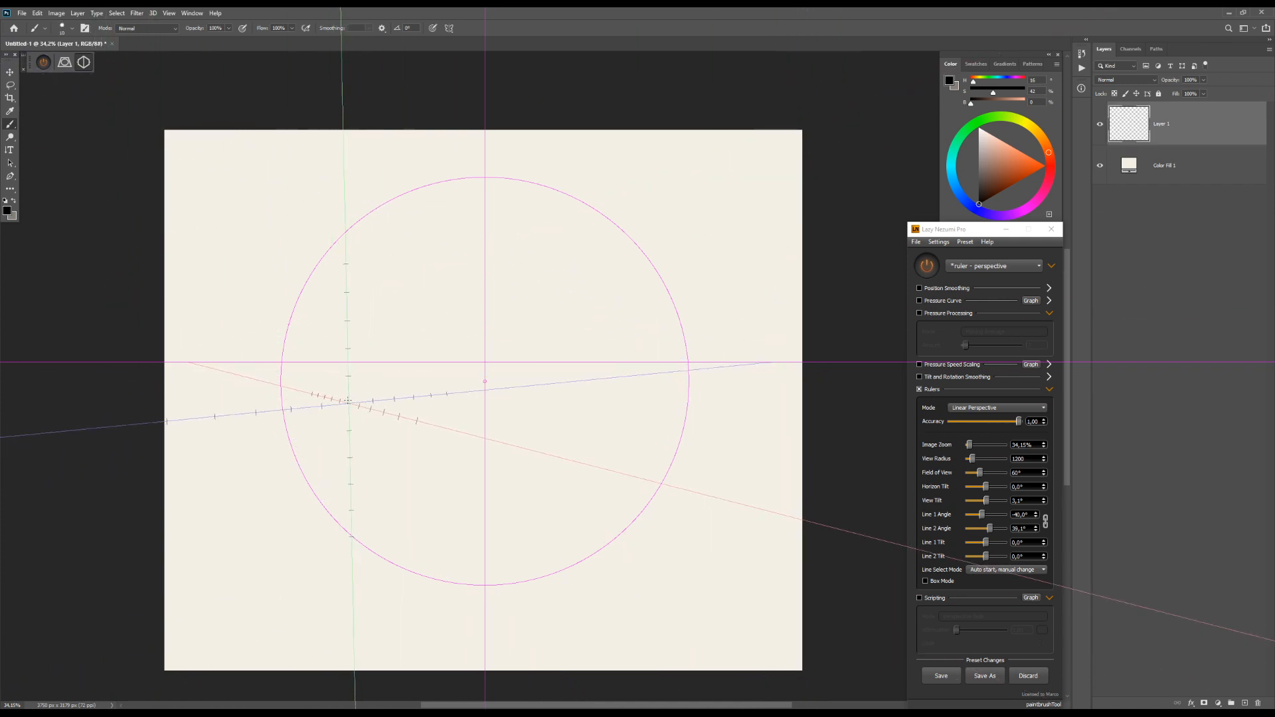
drag(346, 326, 346, 507)
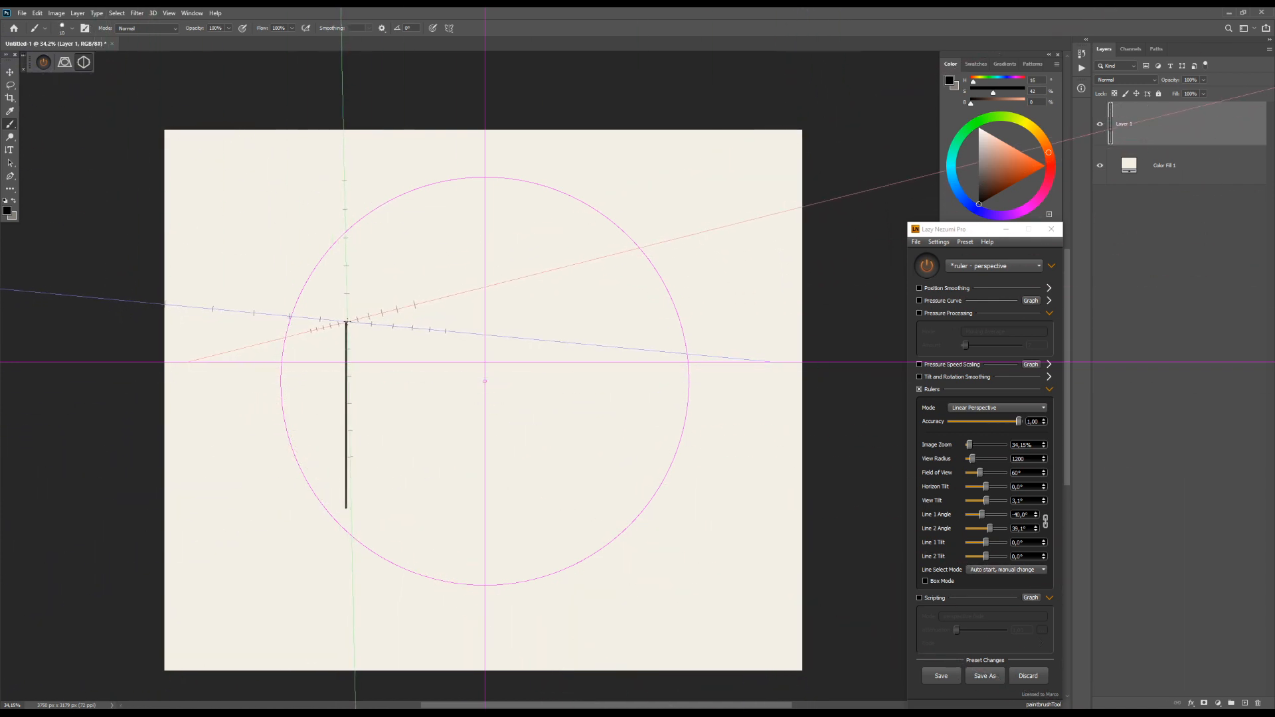
mouse_move(463, 330)
mouse_down()
mouse_move(554, 334)
mouse_move(574, 321)
mouse_move(574, 497)
mouse_up()
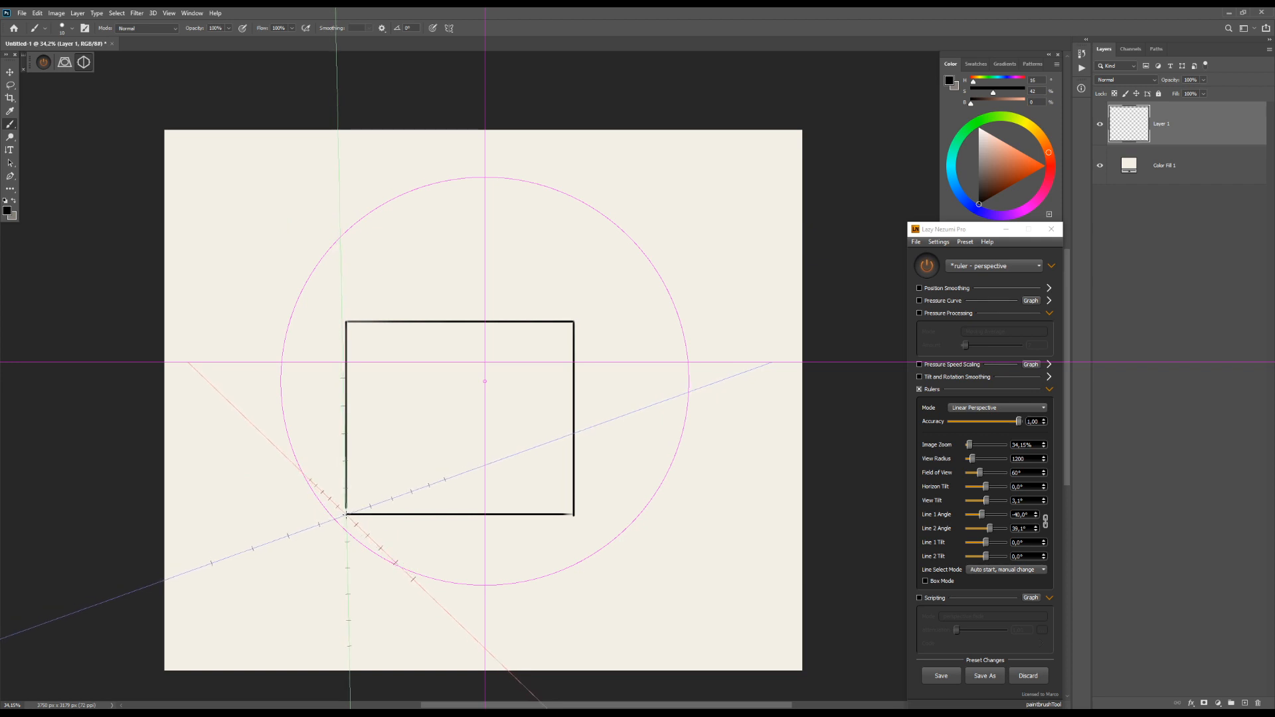
With the ruler switched off, lasso the rectangle and move it up and to the right, and switch the ruler back on
key(l)
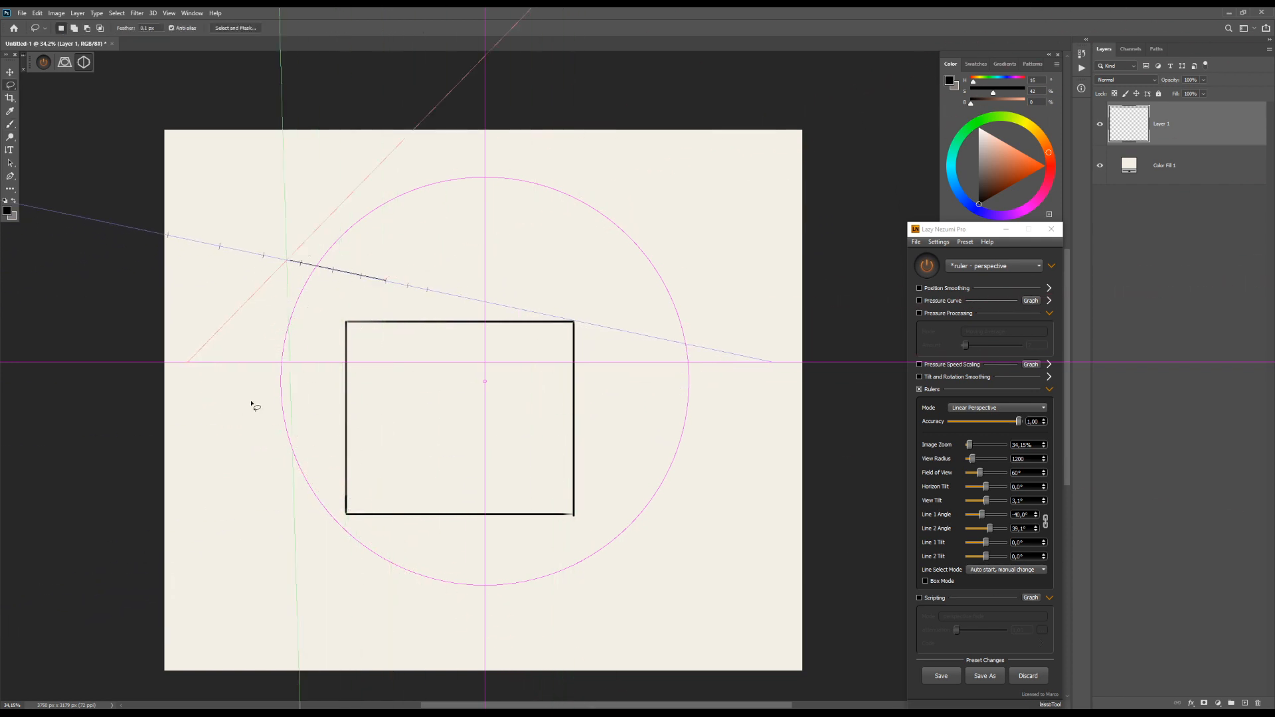
drag(523, 587, 521, 582)
key(ctrl+r)
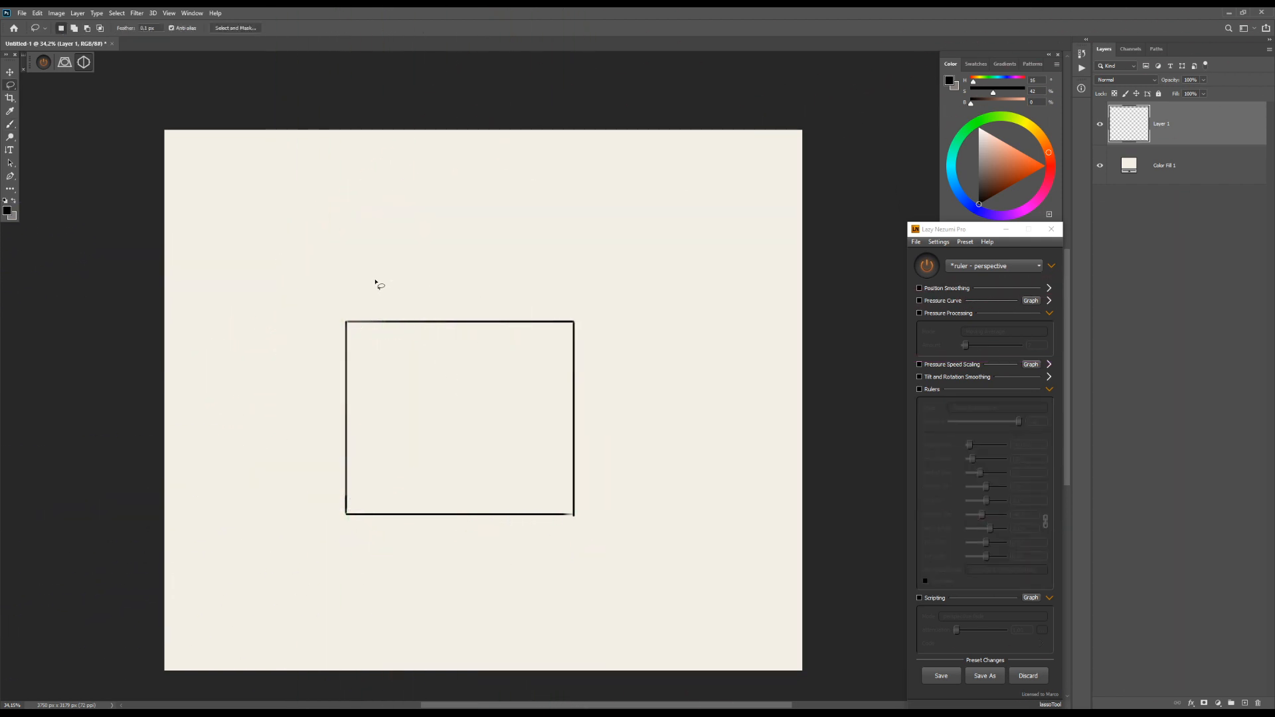
key(ctrl+r)
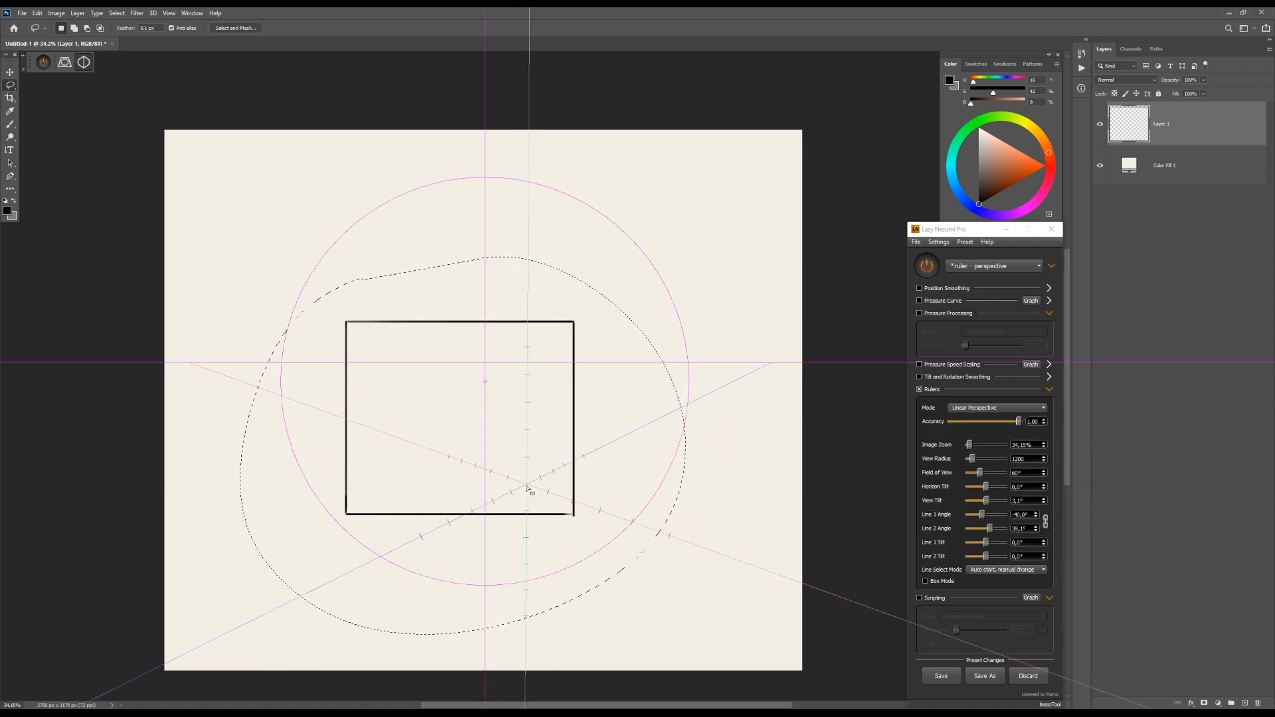
key(v)
drag(521, 518, 588, 466)
key(ctrl+r)
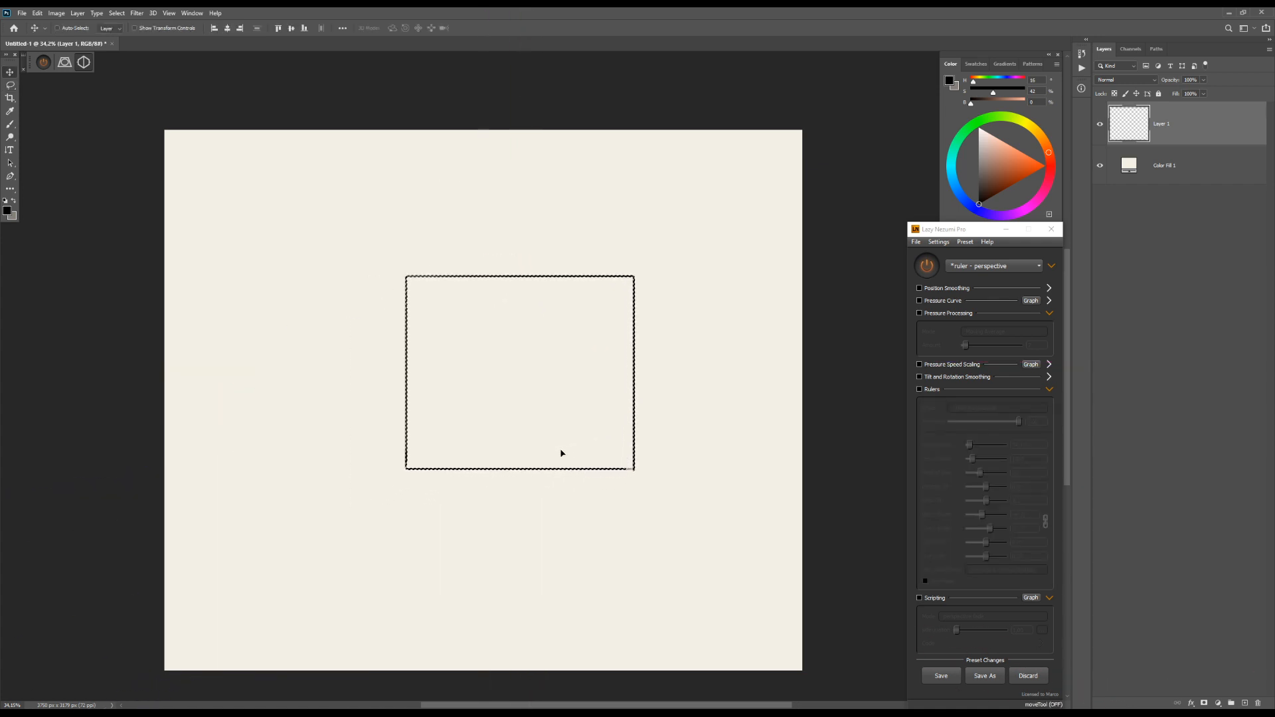
key(l)
key(ctrl+d)
key(ctrl+r)
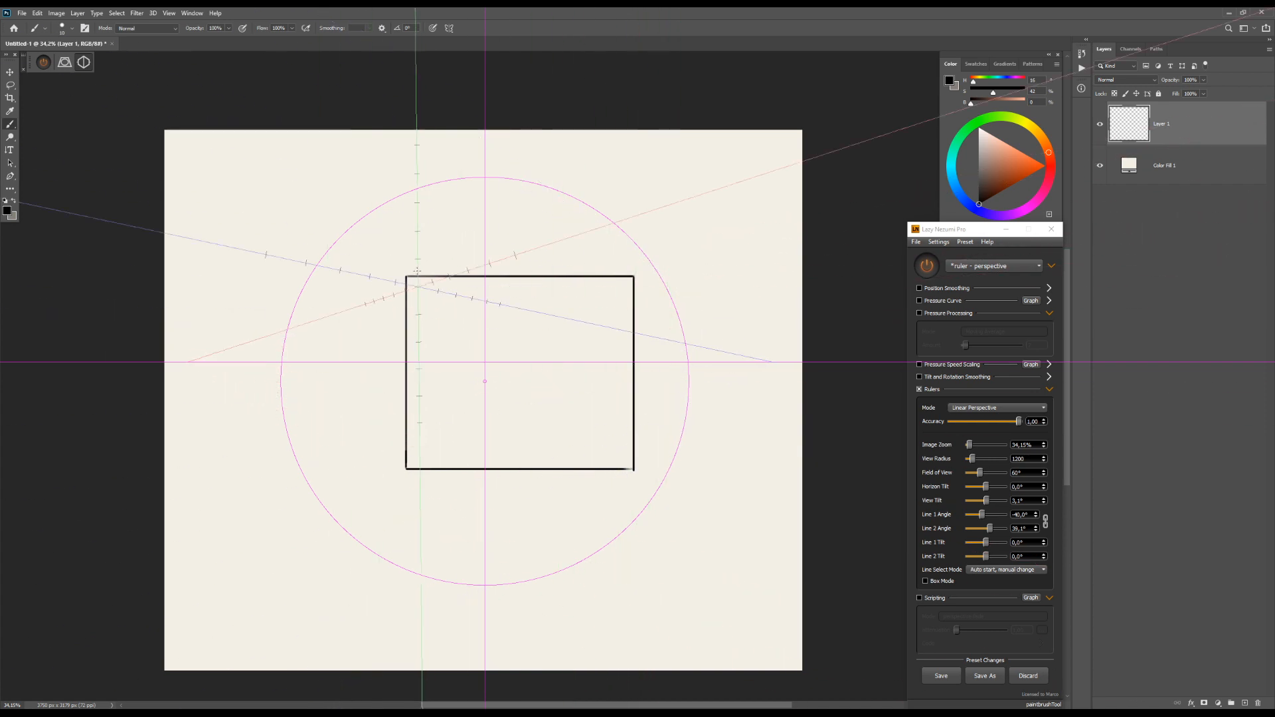
Draw a smaller rectangle just above the upper-left corner of the large one
drag(398, 219, 399, 265)
key(ctrl+z)
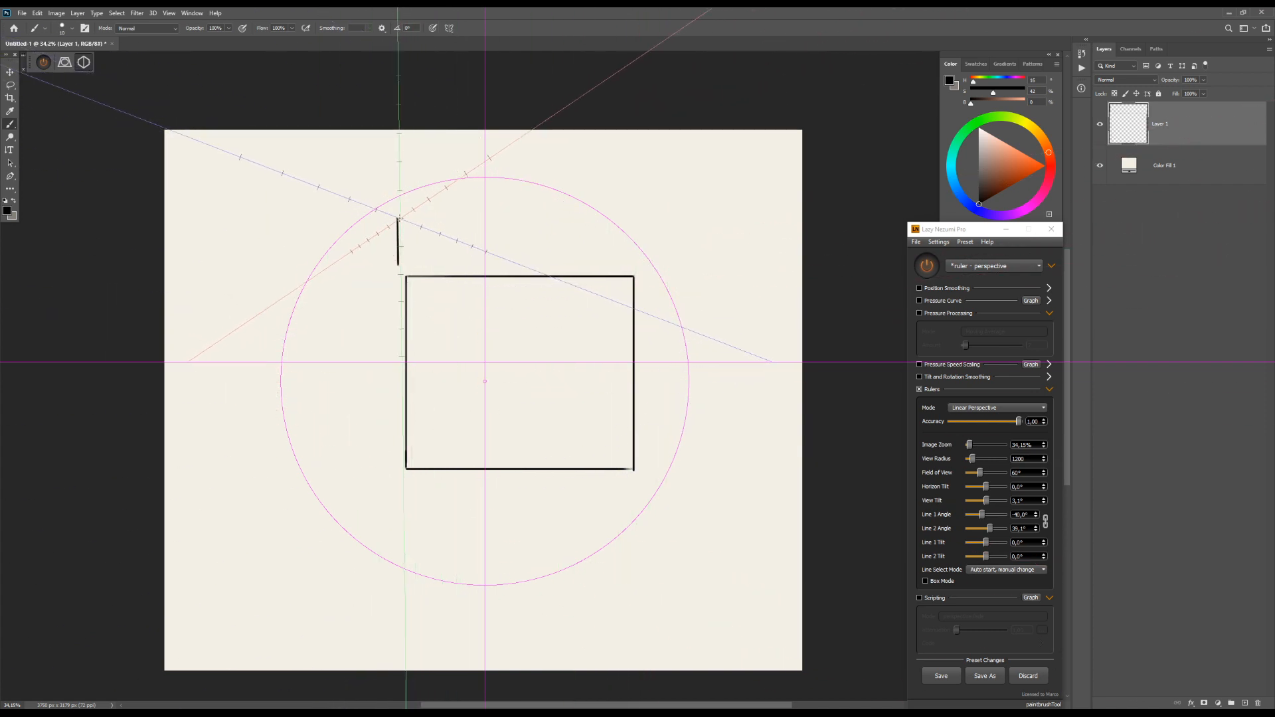
mouse_move(397, 217)
mouse_down()
mouse_move(475, 215)
mouse_move(465, 266)
mouse_up()
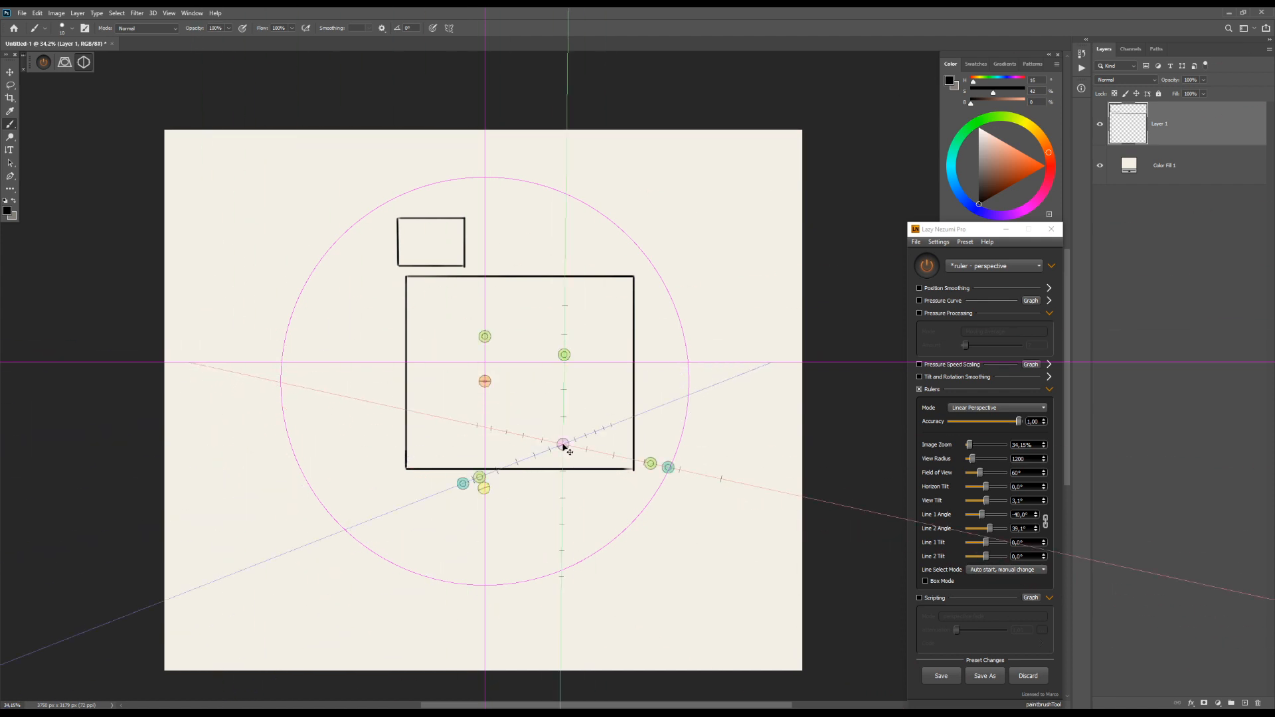
Clear all strokes from Layer 1, deselect, and return to the Brush tool
key(ctrl+a)
key(Delete)
key(ctrl+d)
key(l)
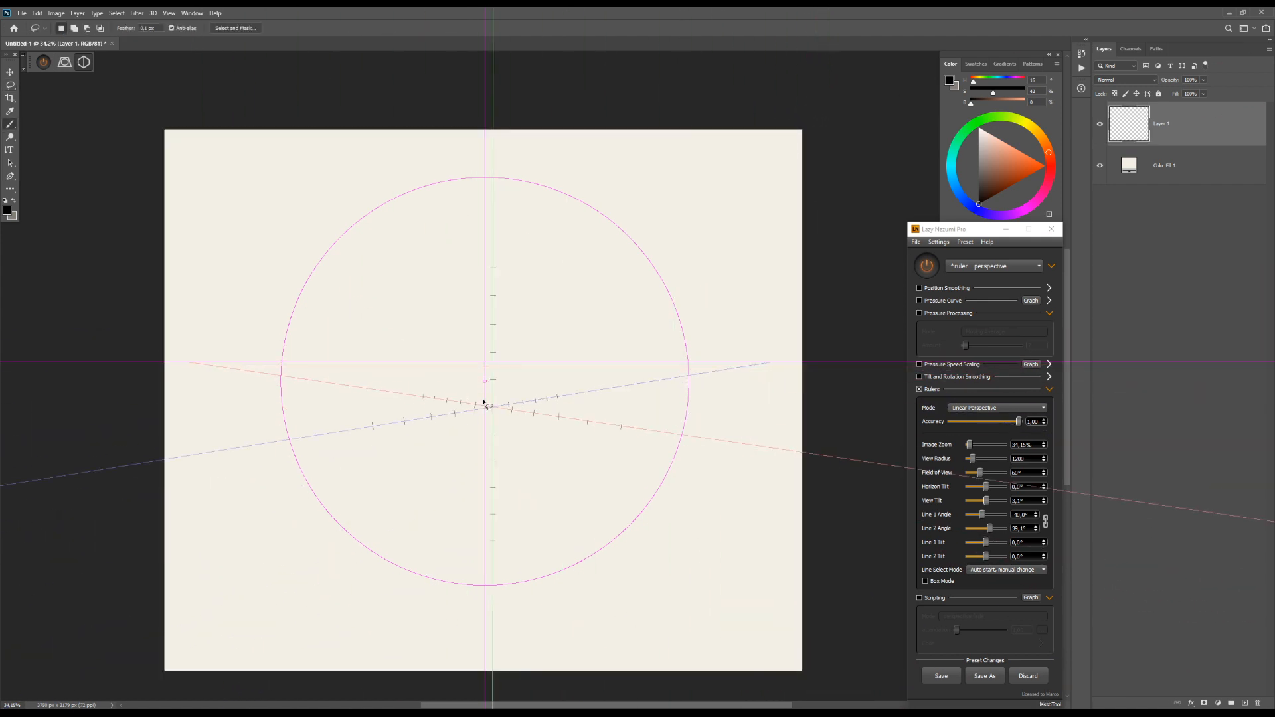
key(b)
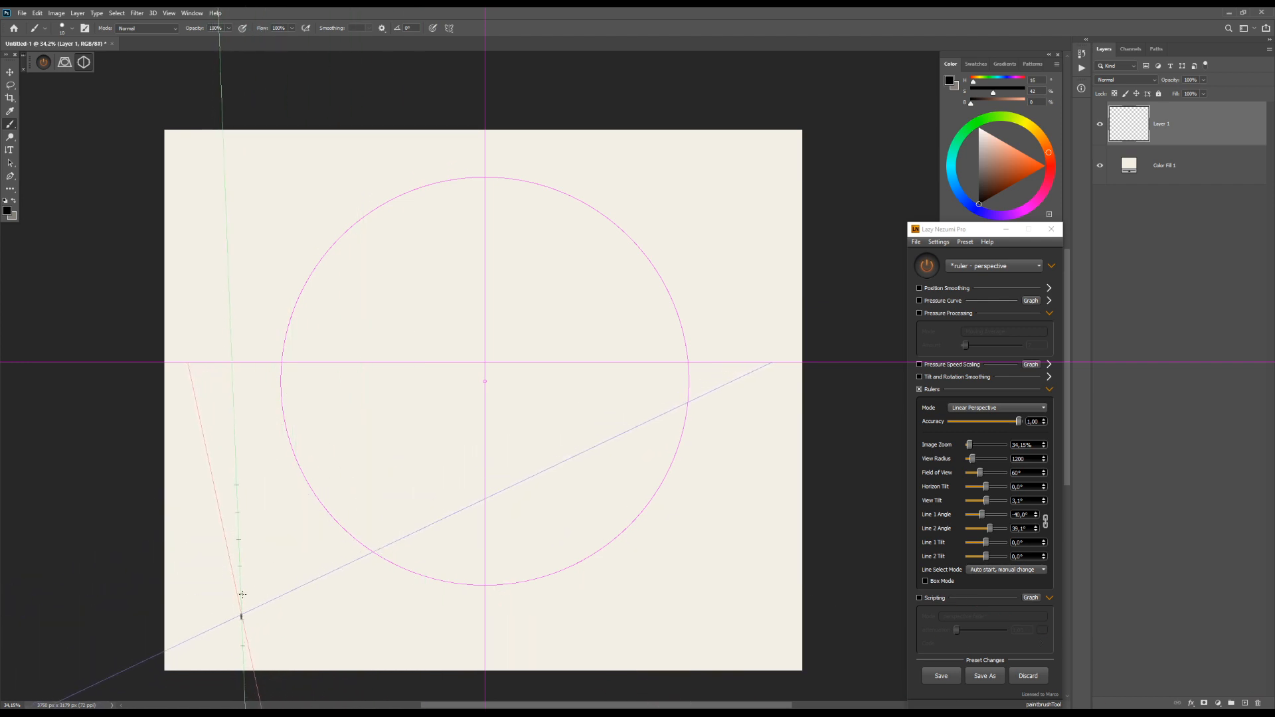
Draw a small perspective box in the canvas's lower-left area, outside the view circle, following the ruler lines
mouse_move(242, 594)
mouse_down()
mouse_move(238, 554)
mouse_move(296, 531)
mouse_up()
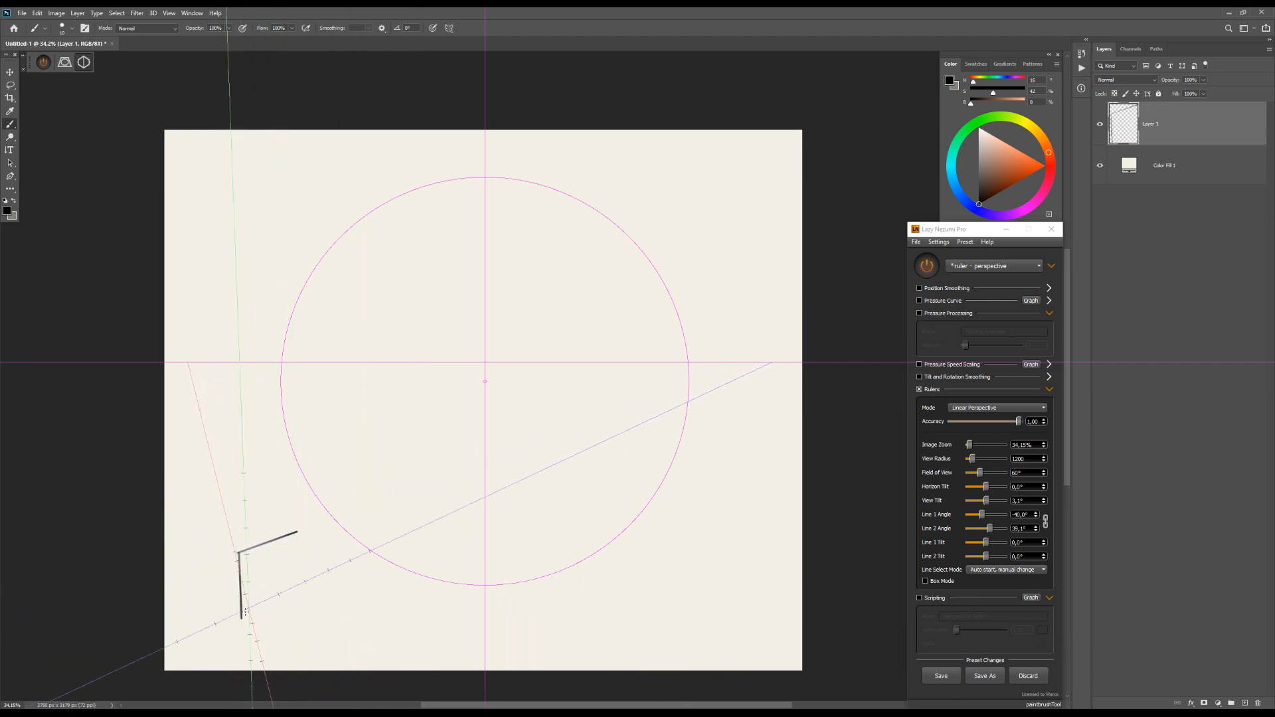
drag(290, 588, 298, 588)
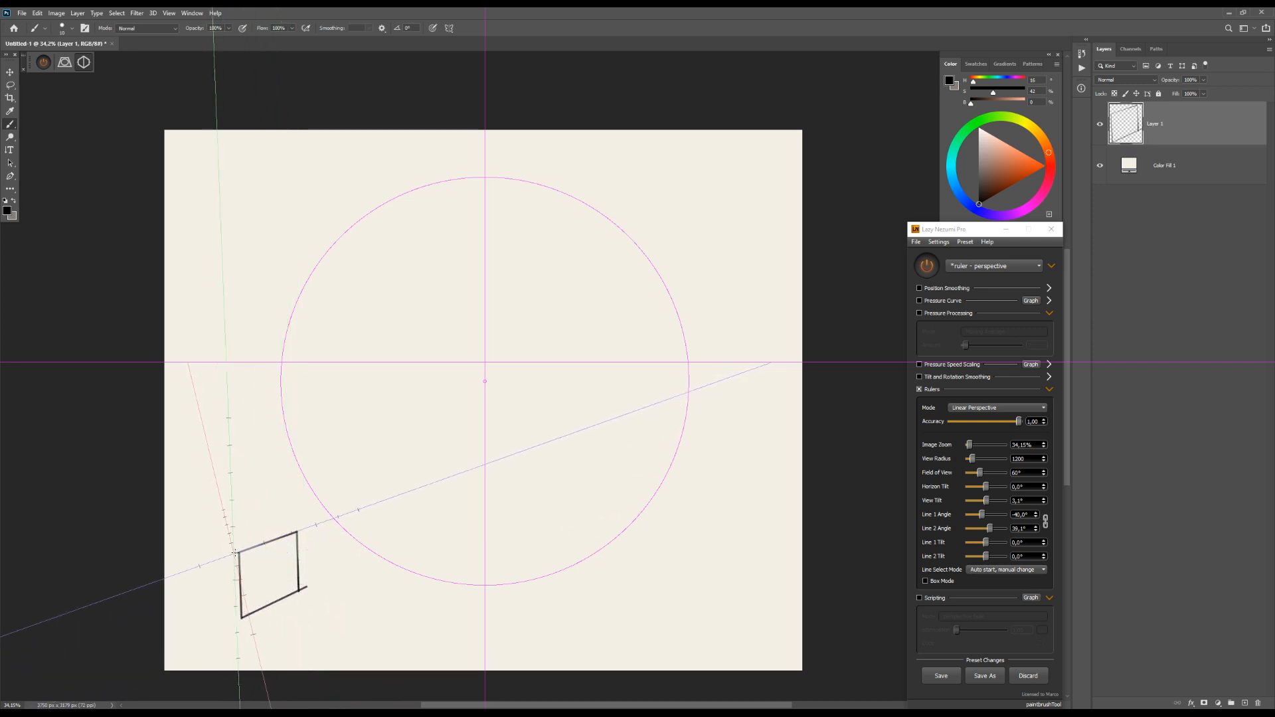
drag(228, 526, 227, 512)
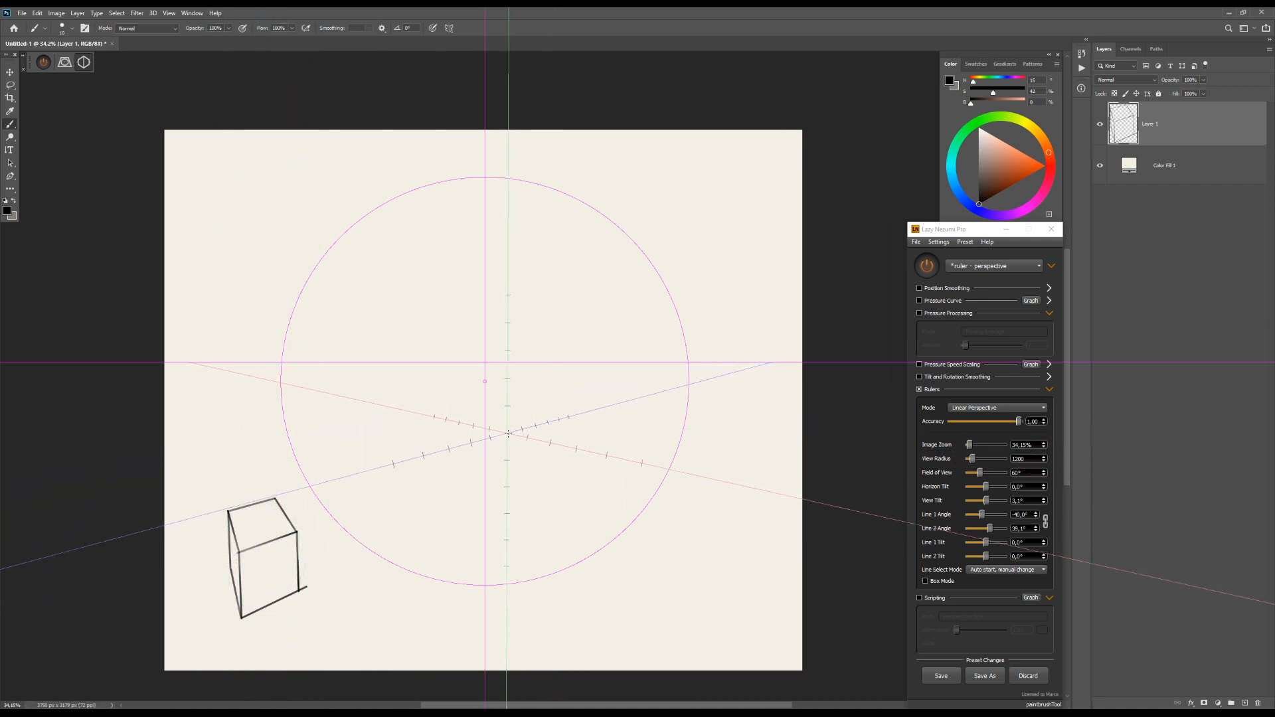
Draw a second perspective box below the horizon, right of centre inside the view circle
drag(521, 438, 520, 503)
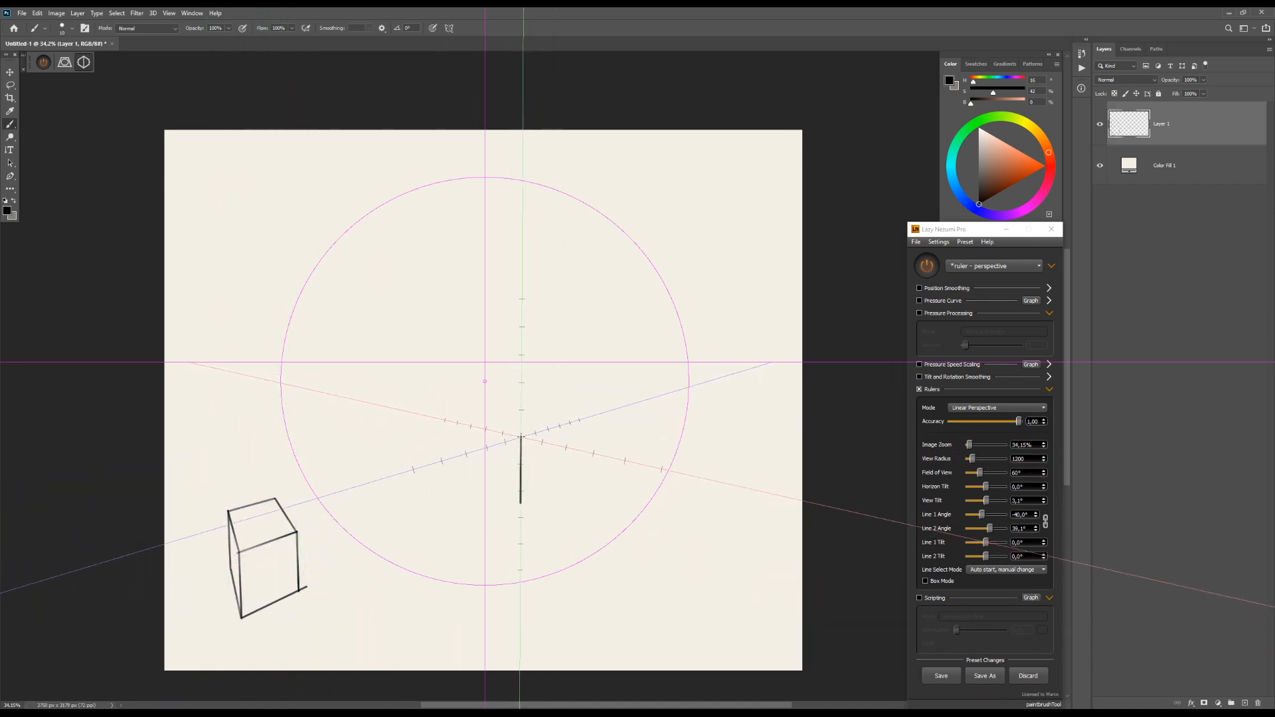
drag(520, 437, 579, 450)
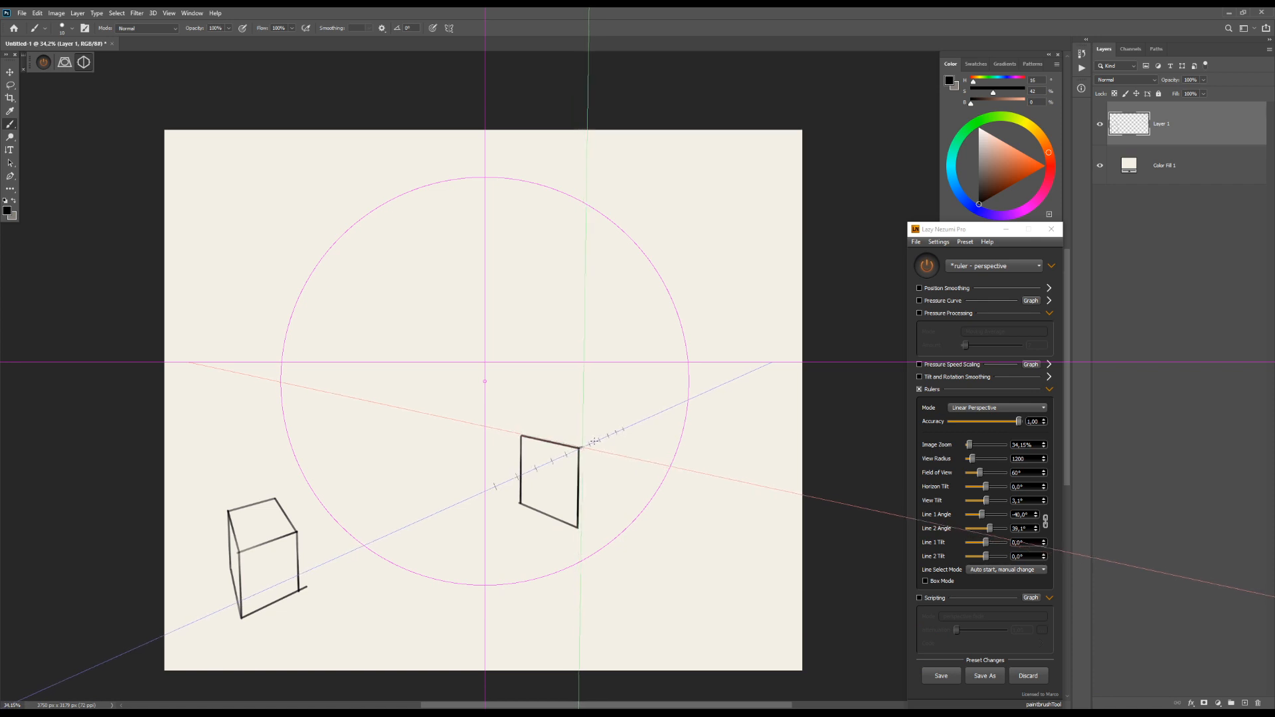
drag(579, 447, 623, 428)
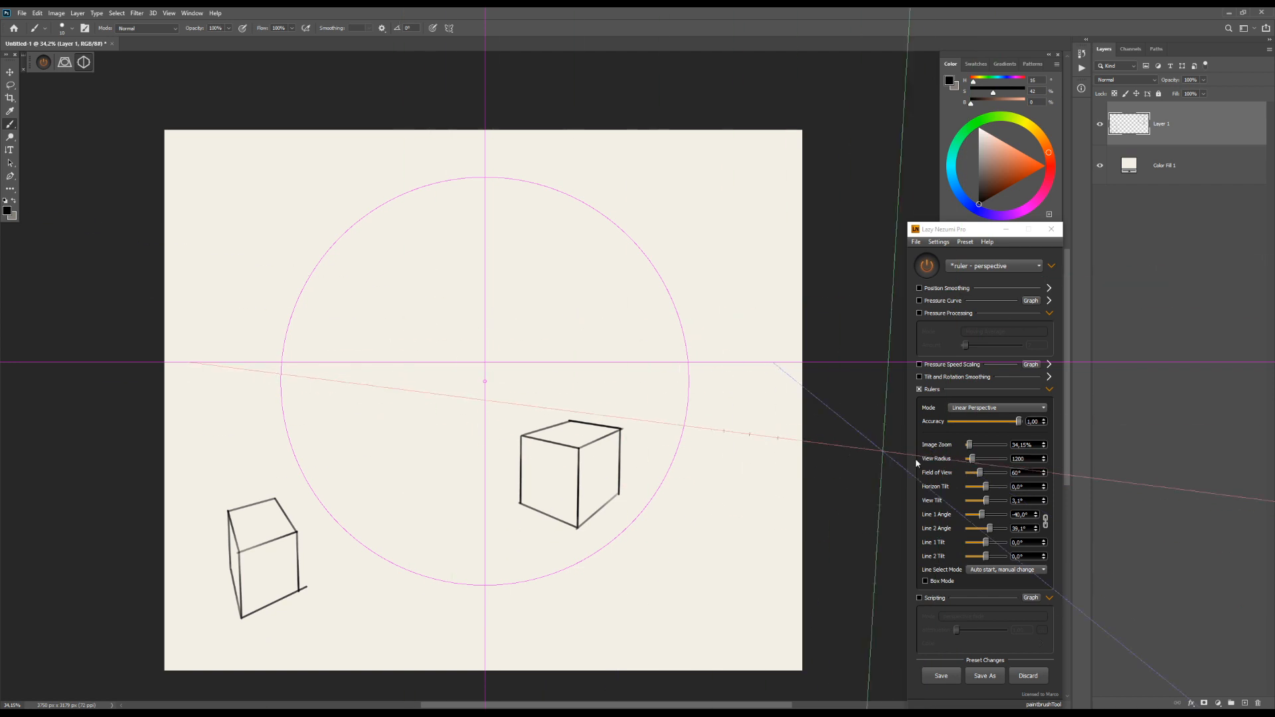
Increase the View Radius to 2713, and try a Horizon Tilt of -2.5° before returning it to 0.0°
drag(972, 459, 978, 461)
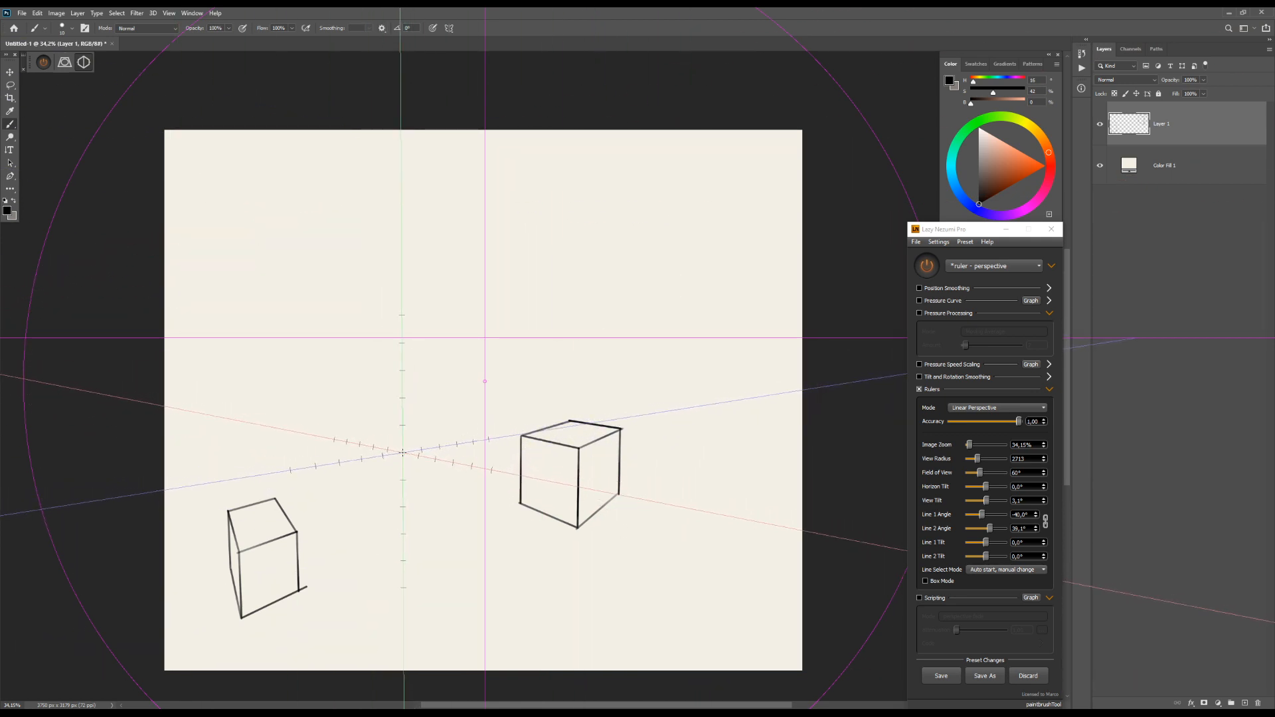
drag(543, 504, 538, 460)
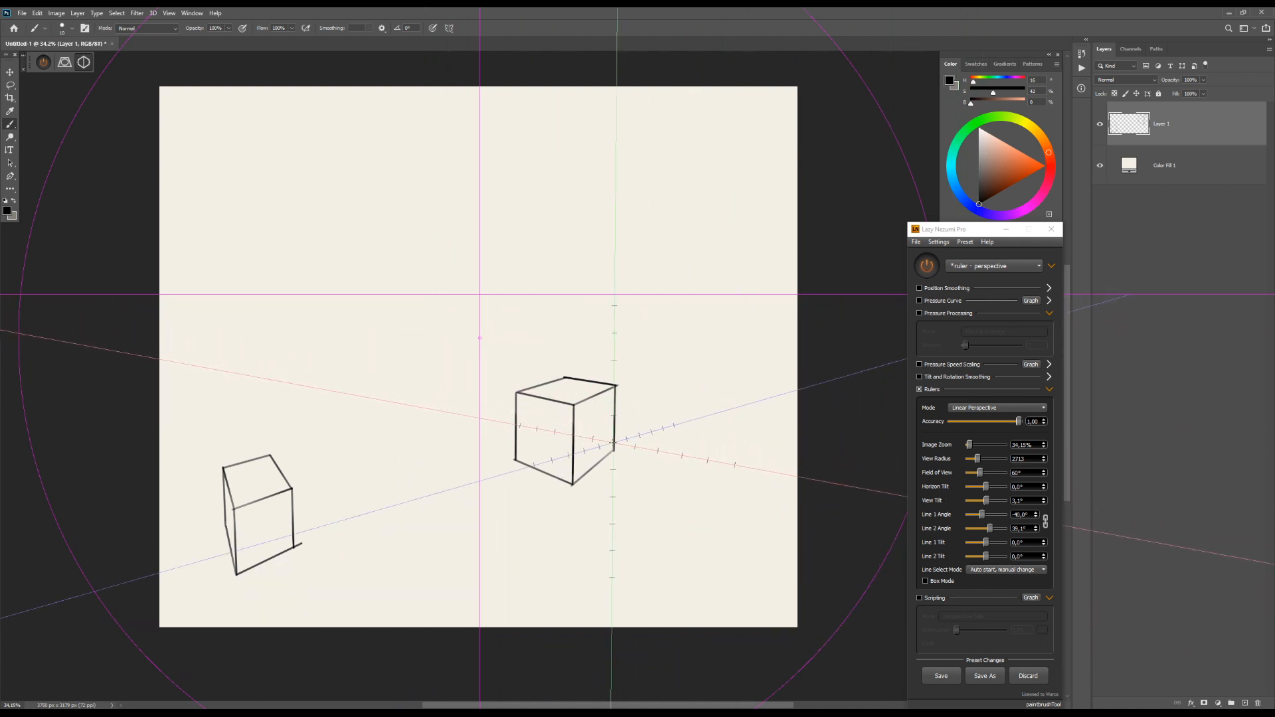
drag(987, 491, 987, 495)
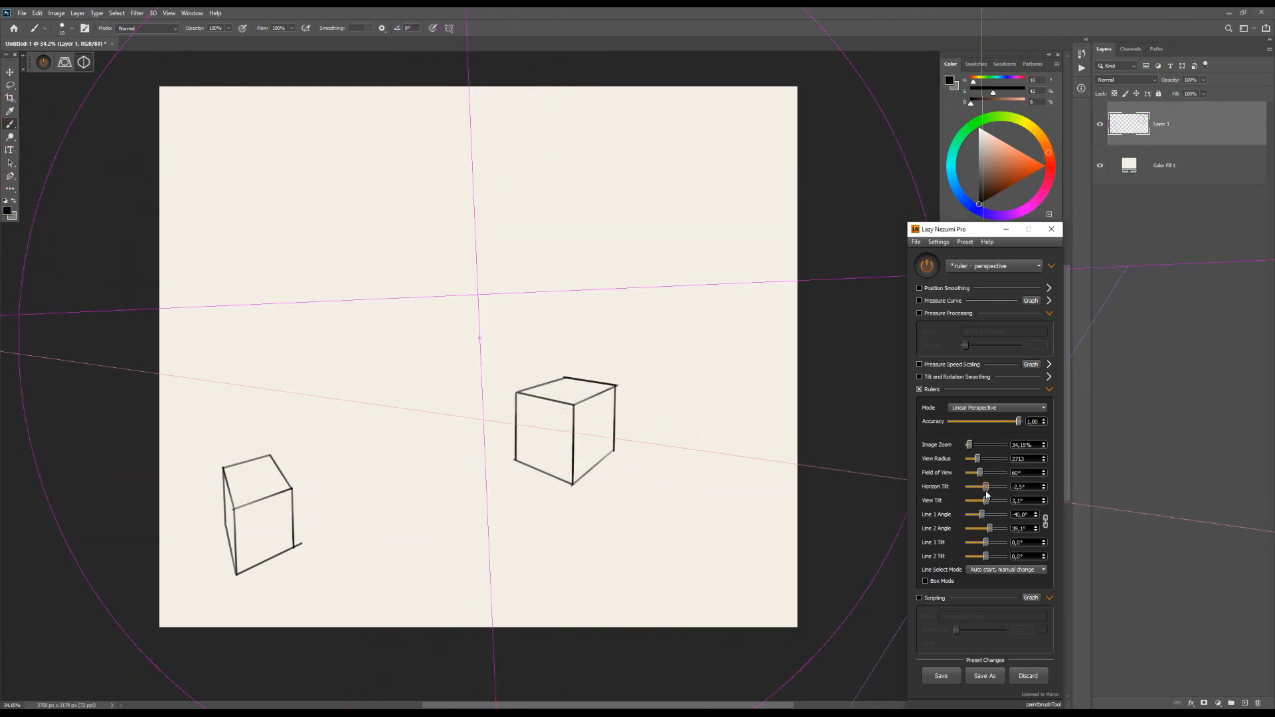
click(987, 495)
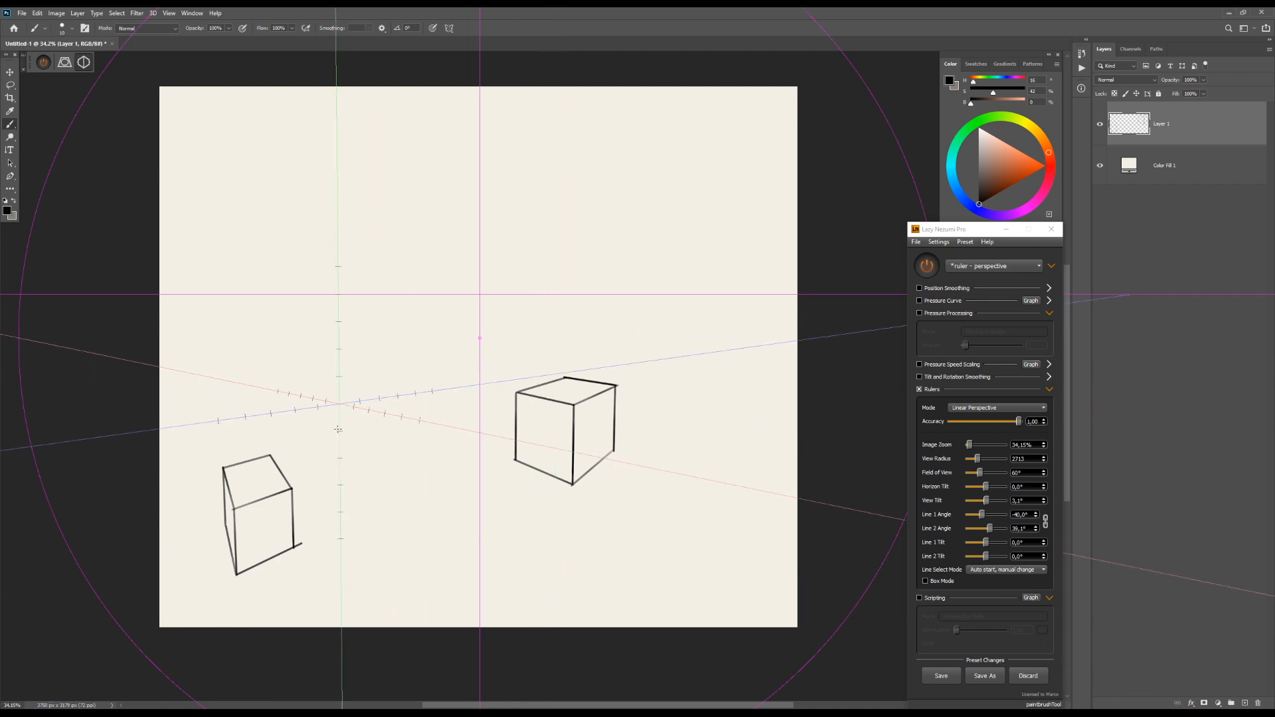
drag(526, 485, 528, 488)
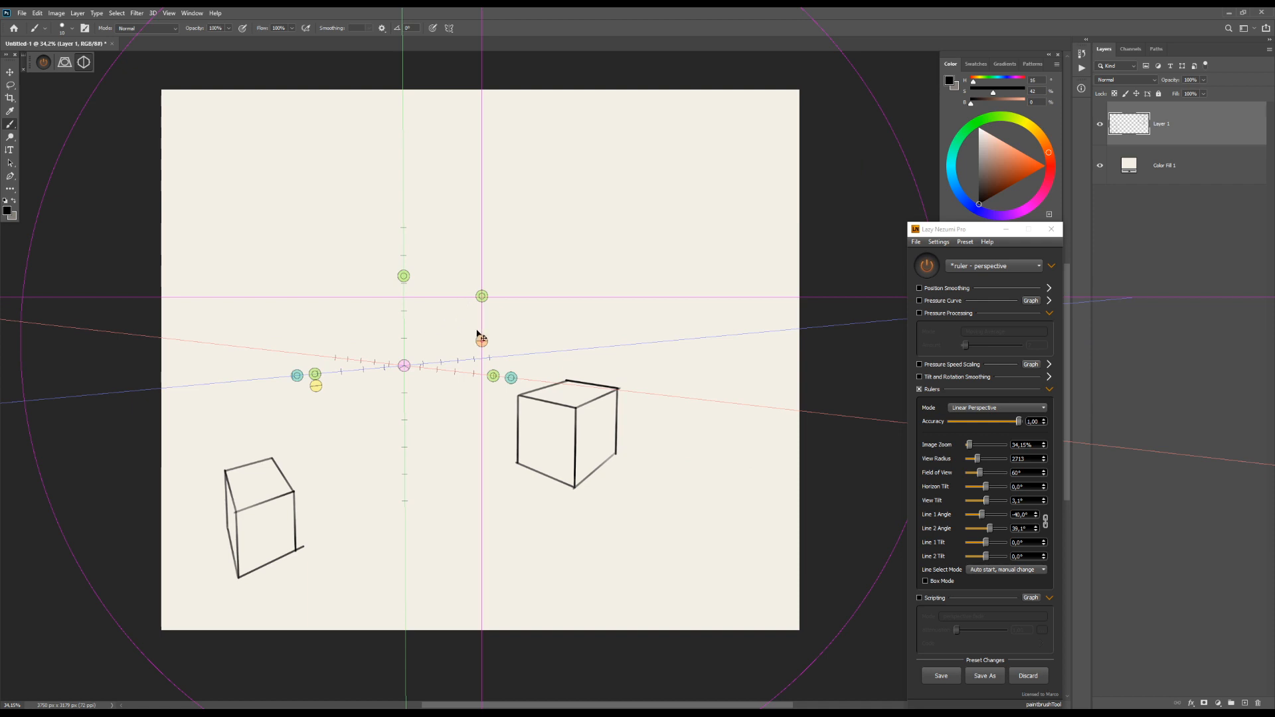
Move the perspective ruler's view centre around the canvas, place it near the canvas centre, and check the whole view circle
drag(483, 342, 439, 400)
drag(362, 424, 484, 370)
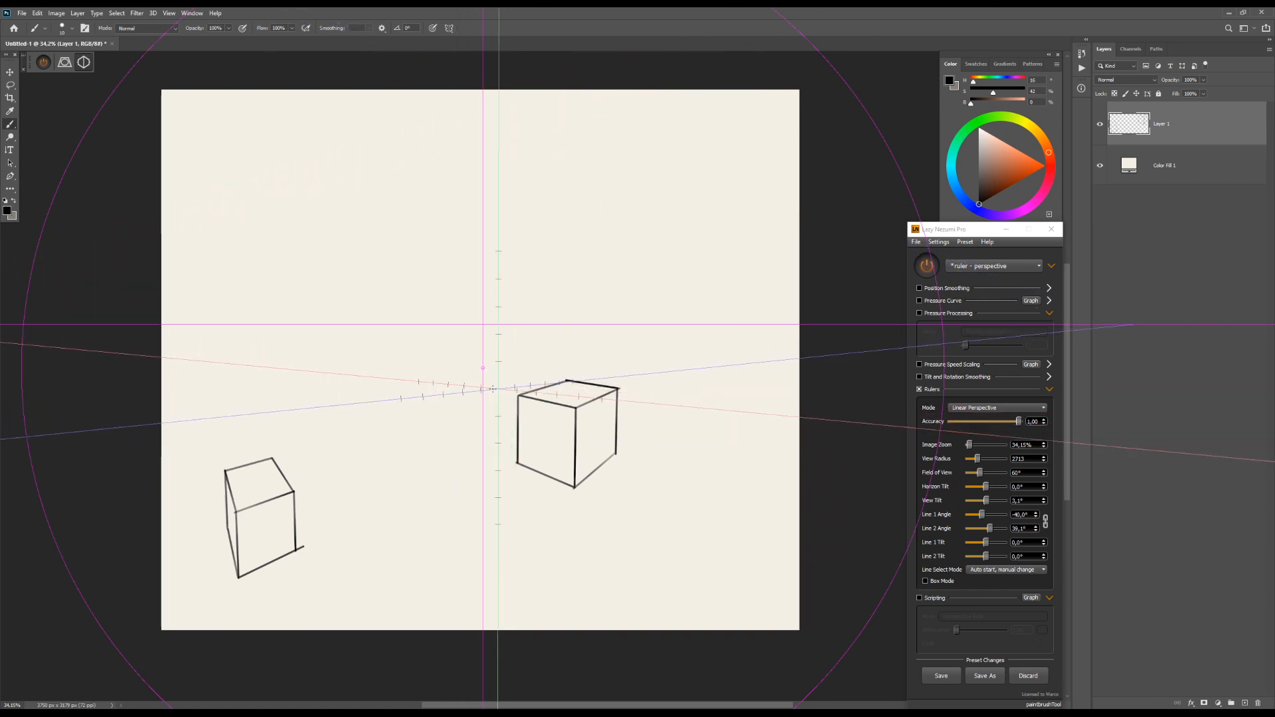
scroll(434, 392, down, 1)
scroll(433, 392, down, 1)
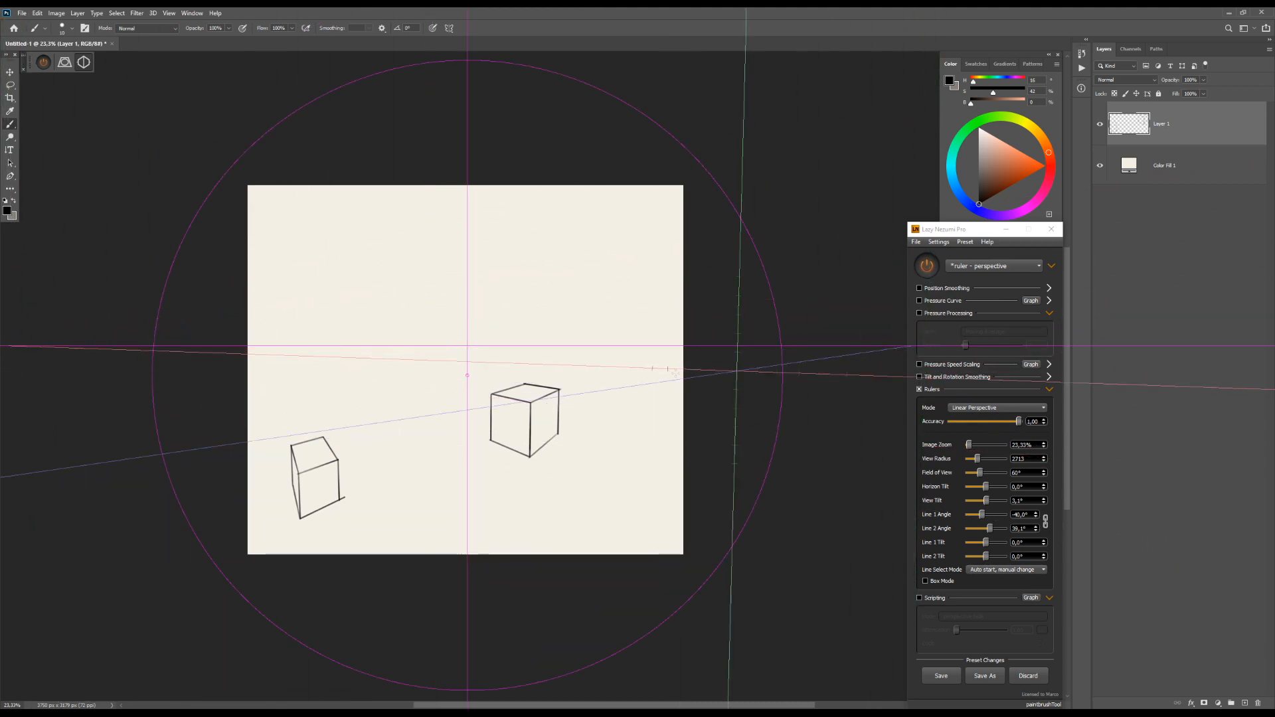
scroll(475, 374, up, 2)
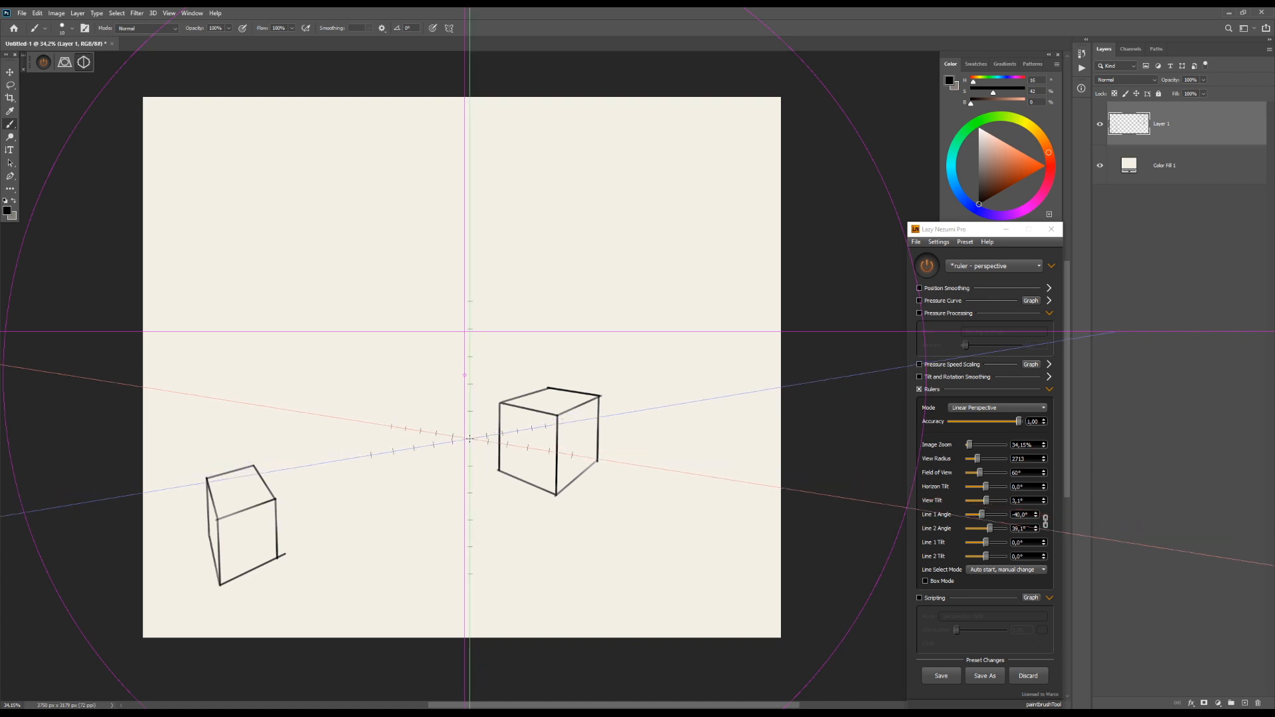
Set the perspective ruler's View Tilt to 0°
drag(1025, 500, 998, 500)
text(0)
key(Return)
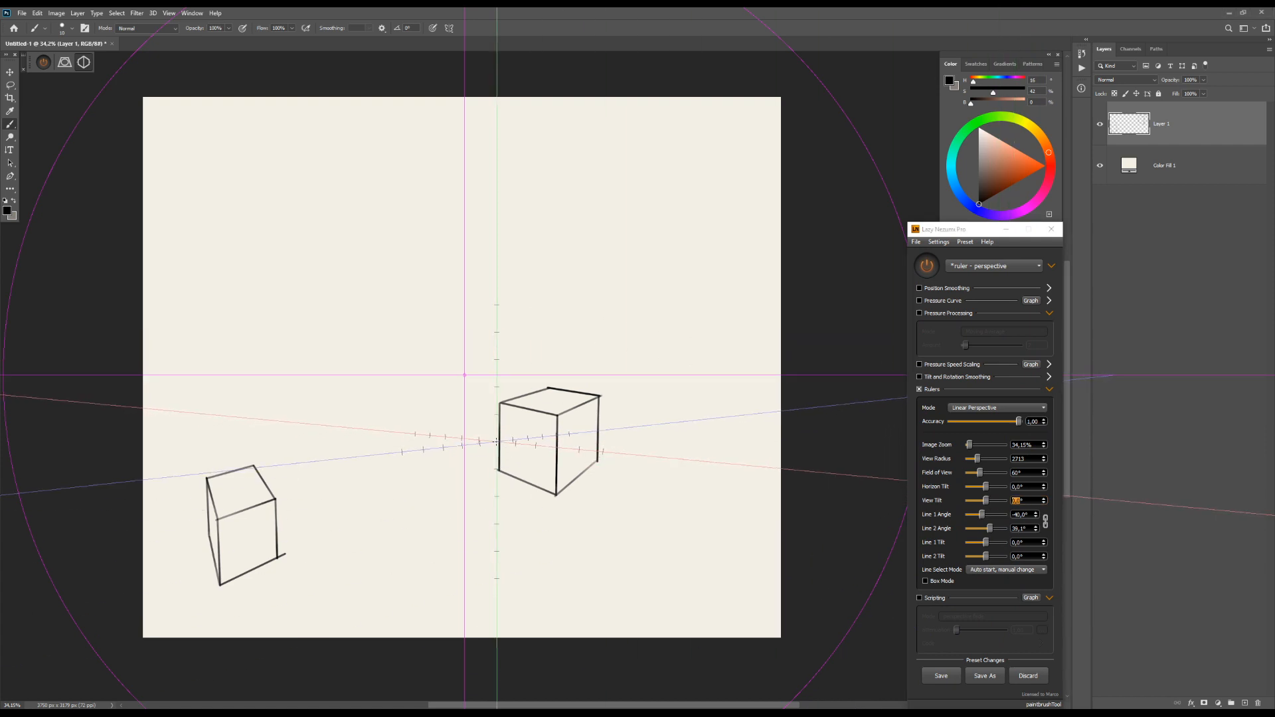
Try a View Tilt of about -17° on the perspective ruler, and return it to 0°
drag(481, 443, 490, 445)
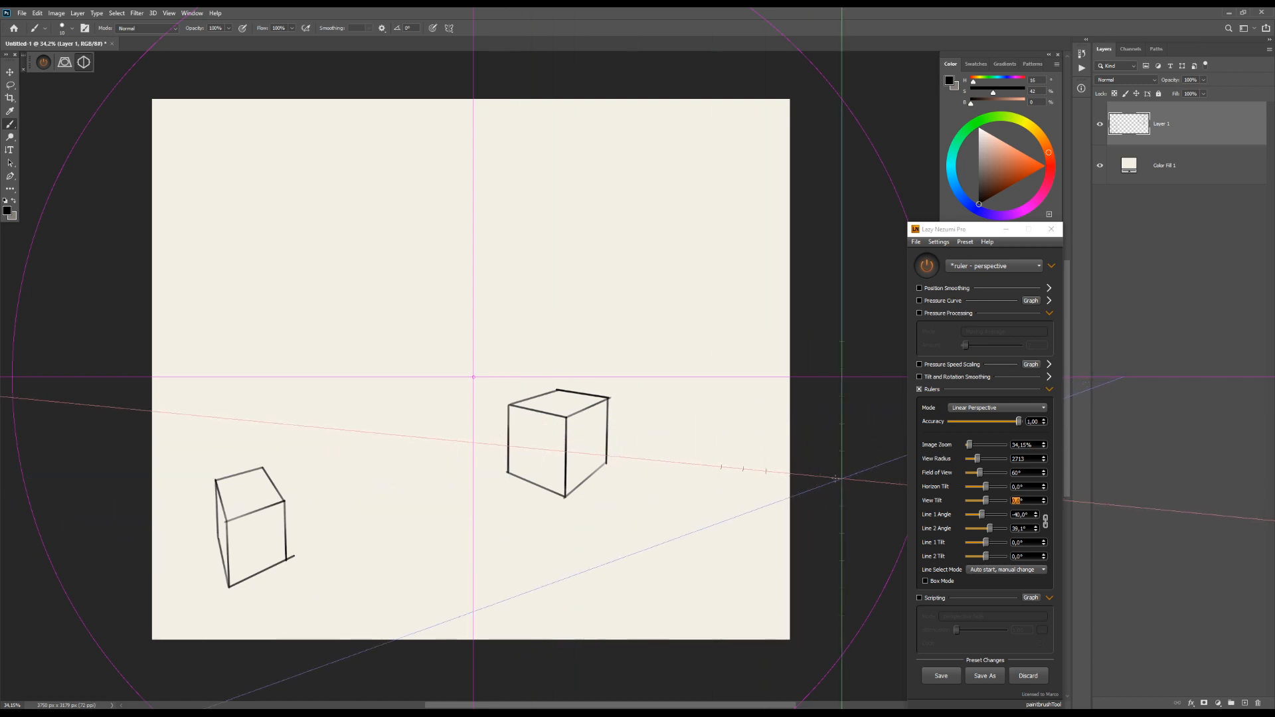
scroll(479, 436, down, 3)
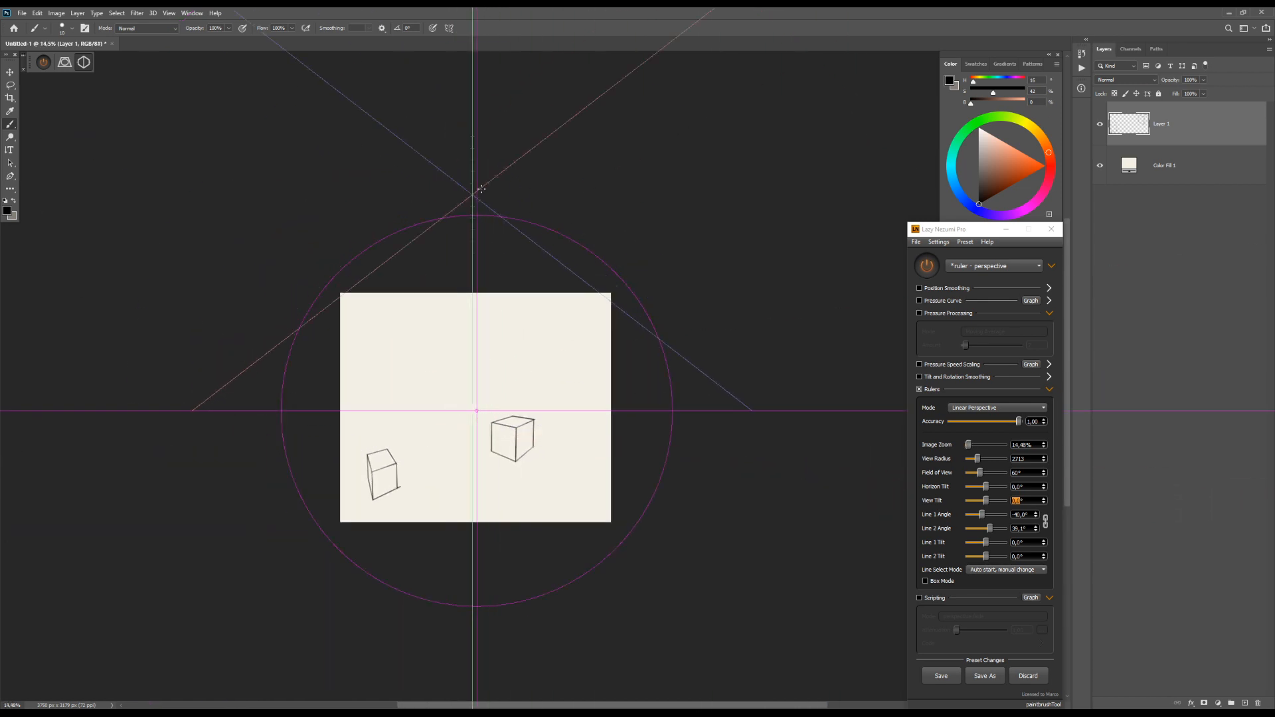
scroll(474, 429, up, 2)
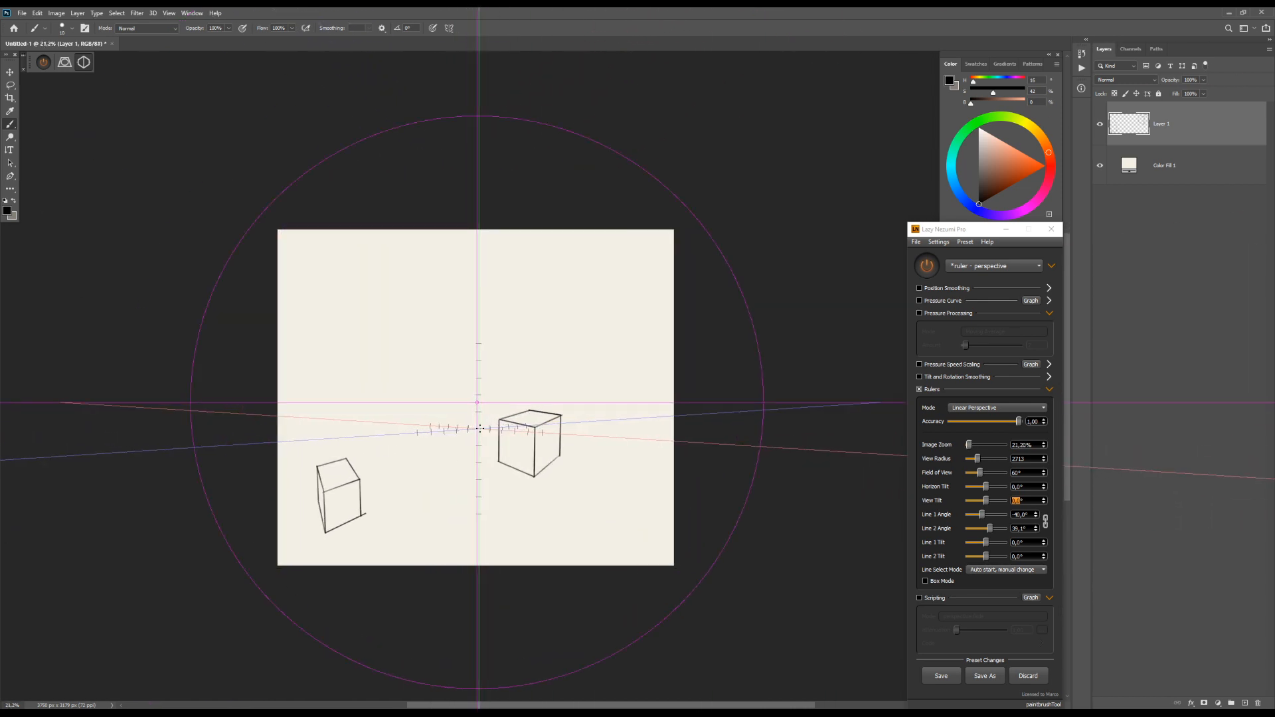
drag(499, 348, 496, 349)
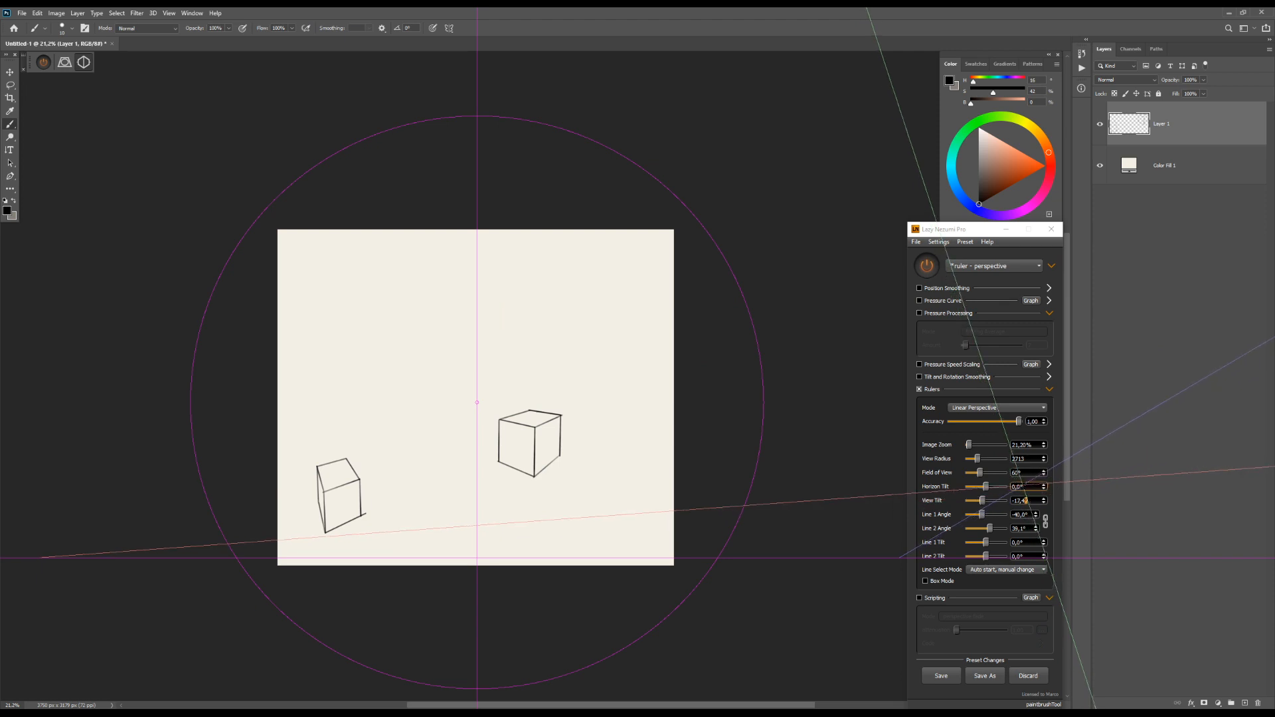
click(1022, 500)
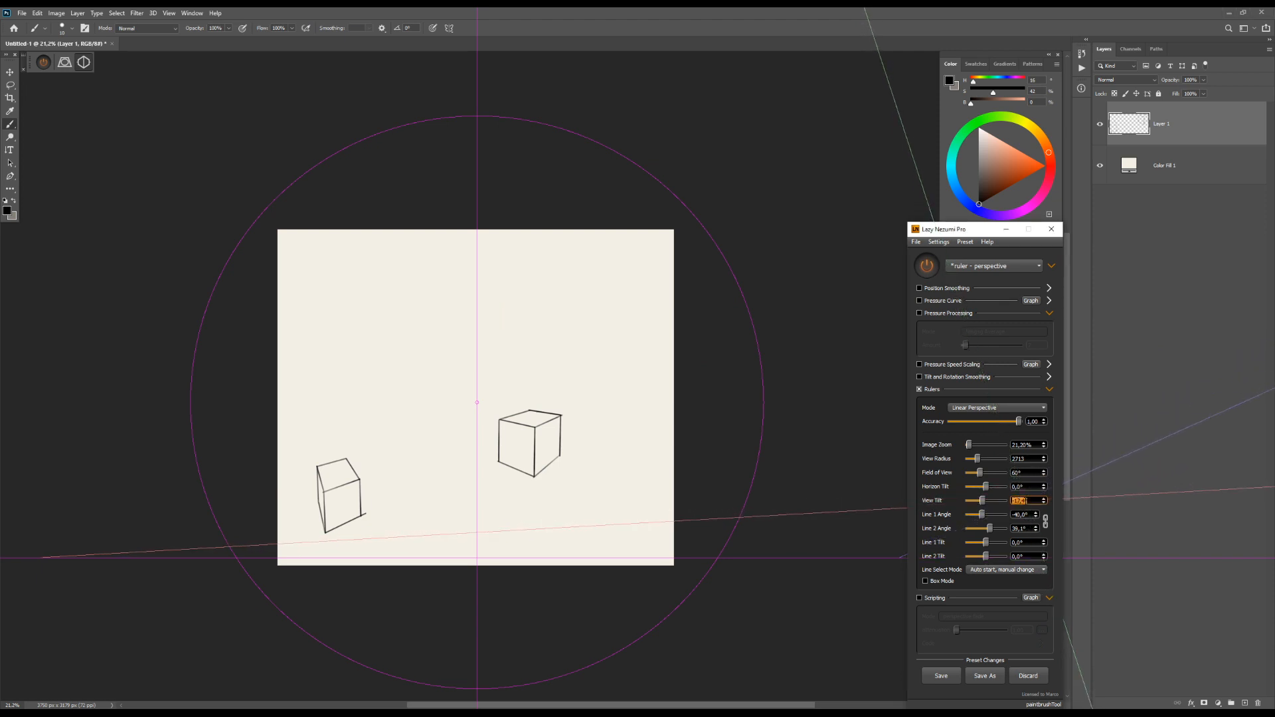
text(0)
key(Return)
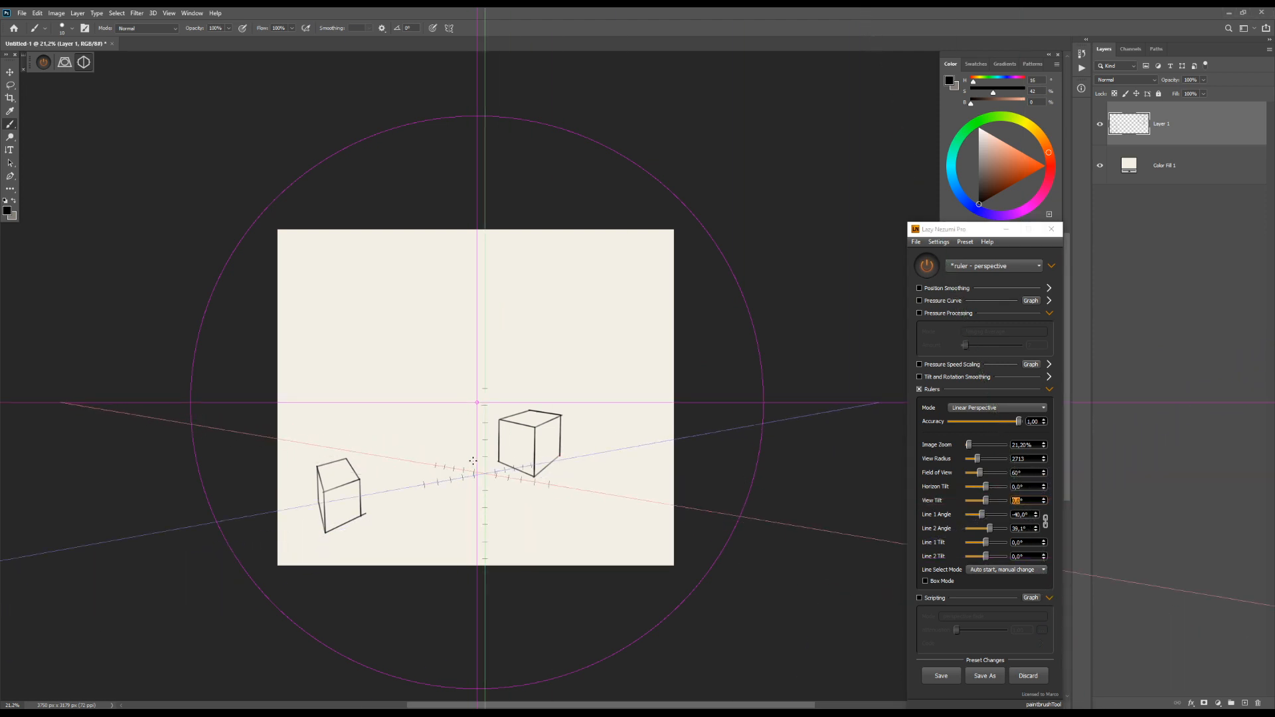
Draw three separate vertical lines crossing the horizon, two between the existing boxes and one near the canvas's right edge
key(z)
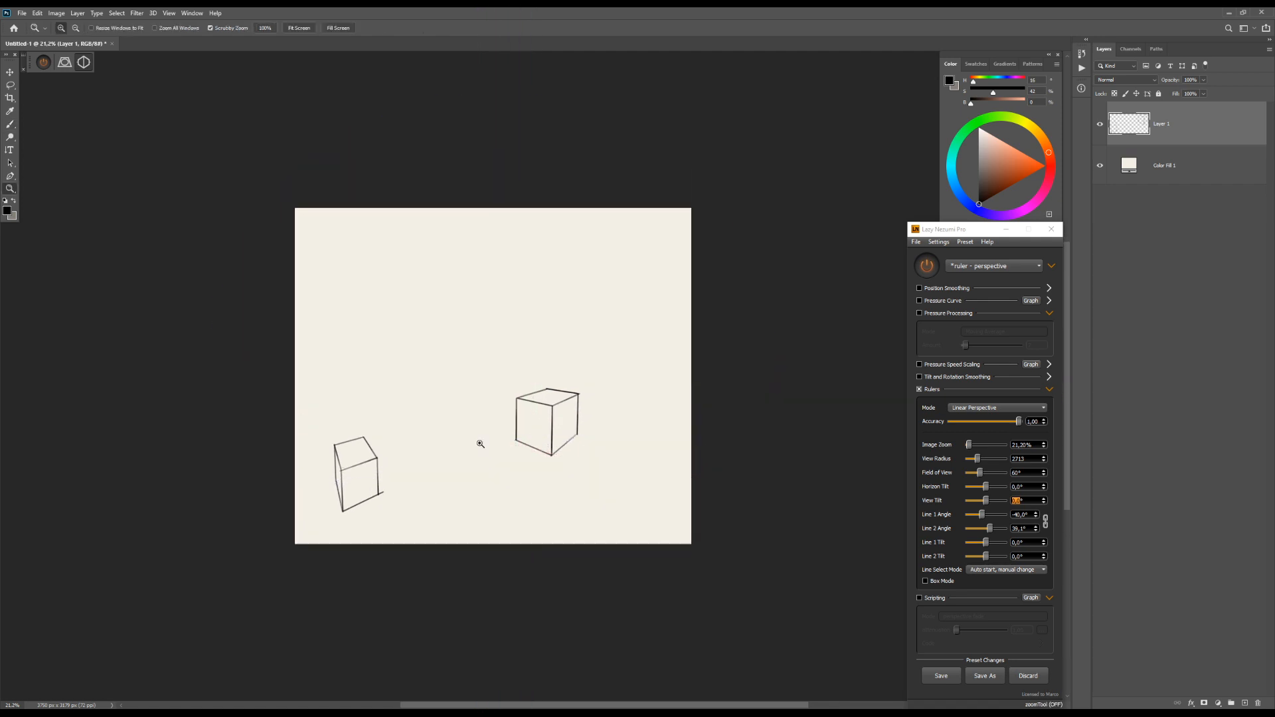
drag(478, 441, 480, 443)
key(b)
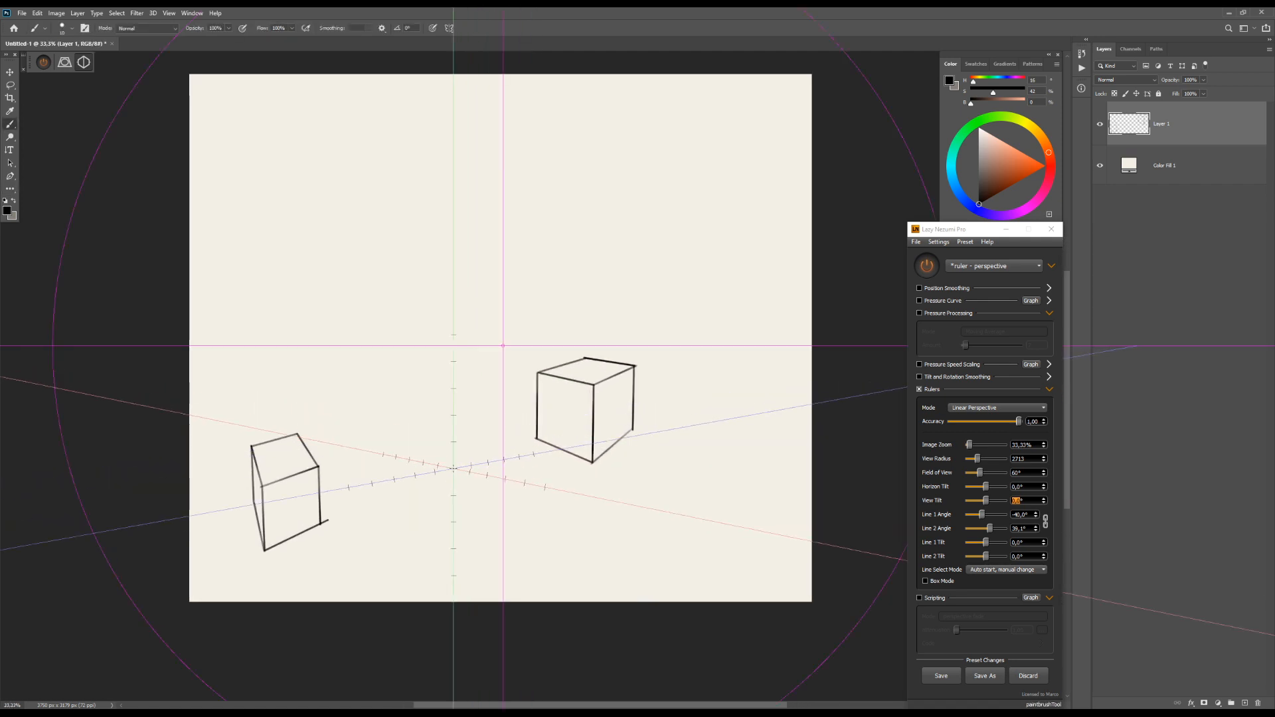
key(ctrl)
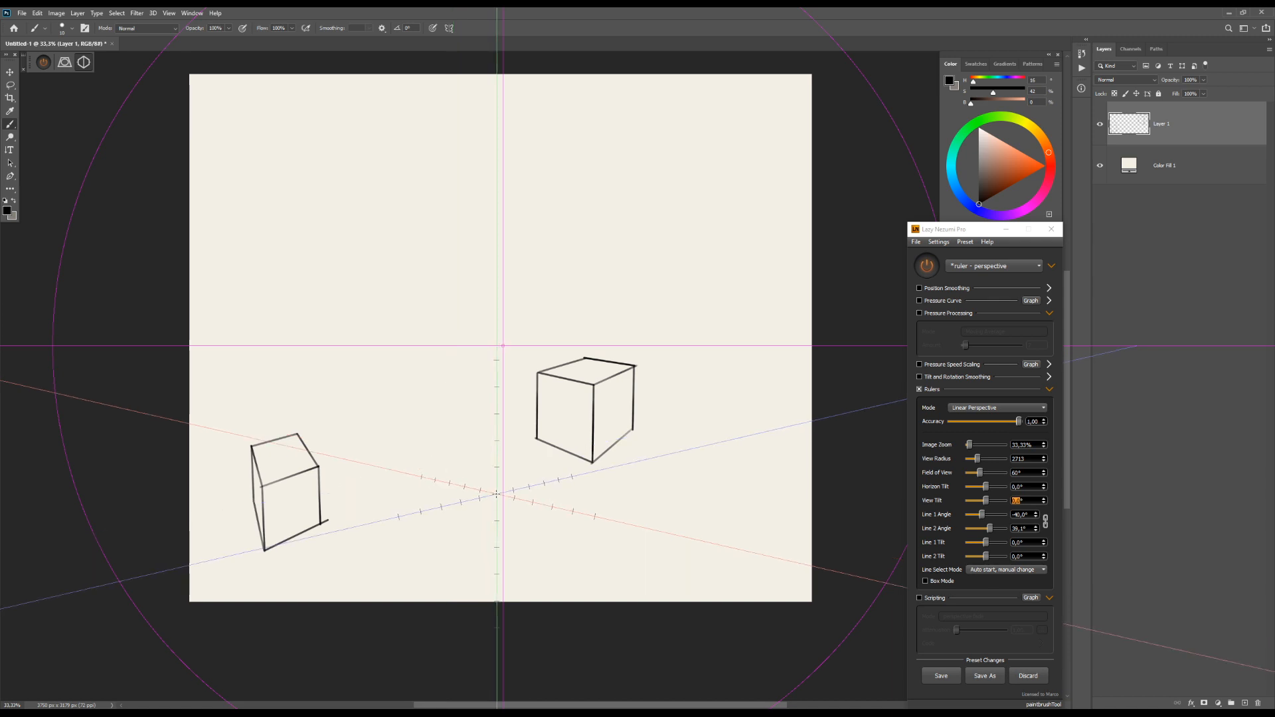
scroll(536, 494, down, 2)
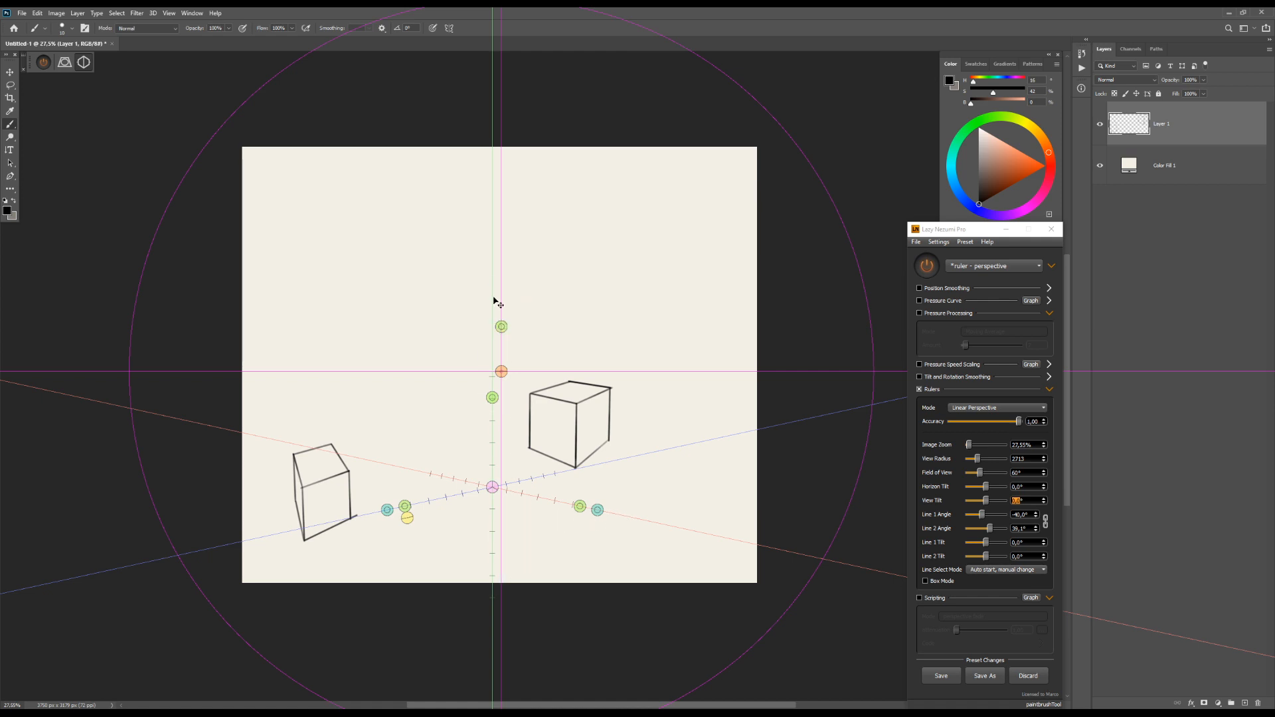
mouse_move(500, 470)
mouse_down()
mouse_move(385, 268)
mouse_move(375, 318)
mouse_move(364, 275)
mouse_move(365, 455)
mouse_up()
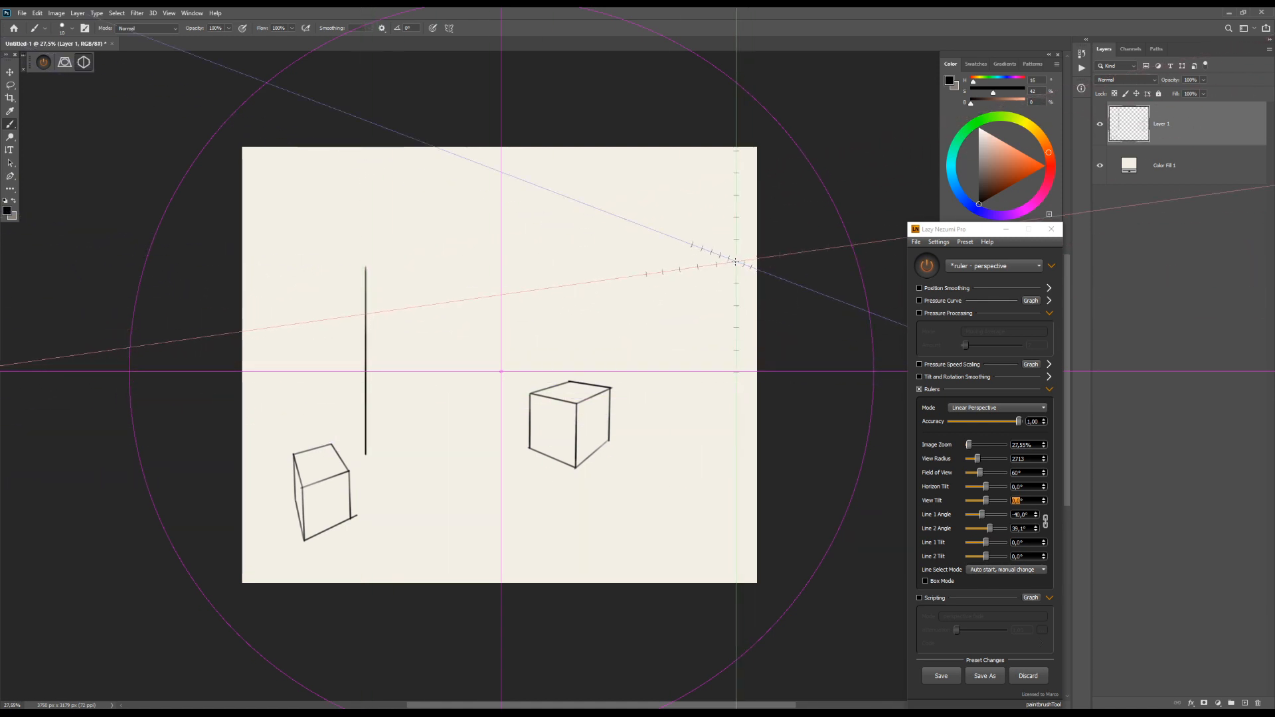
drag(719, 273, 719, 477)
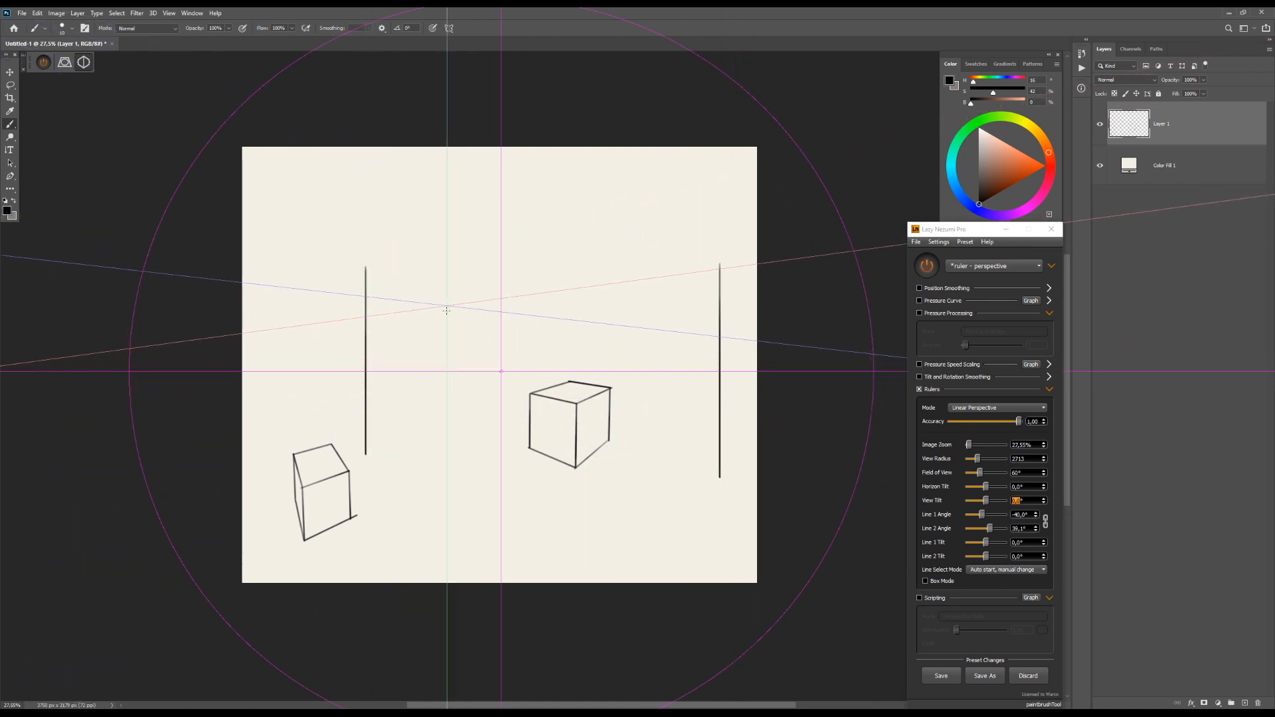
mouse_move(447, 305)
mouse_down()
mouse_move(447, 484)
mouse_move(399, 449)
mouse_move(833, 383)
mouse_up()
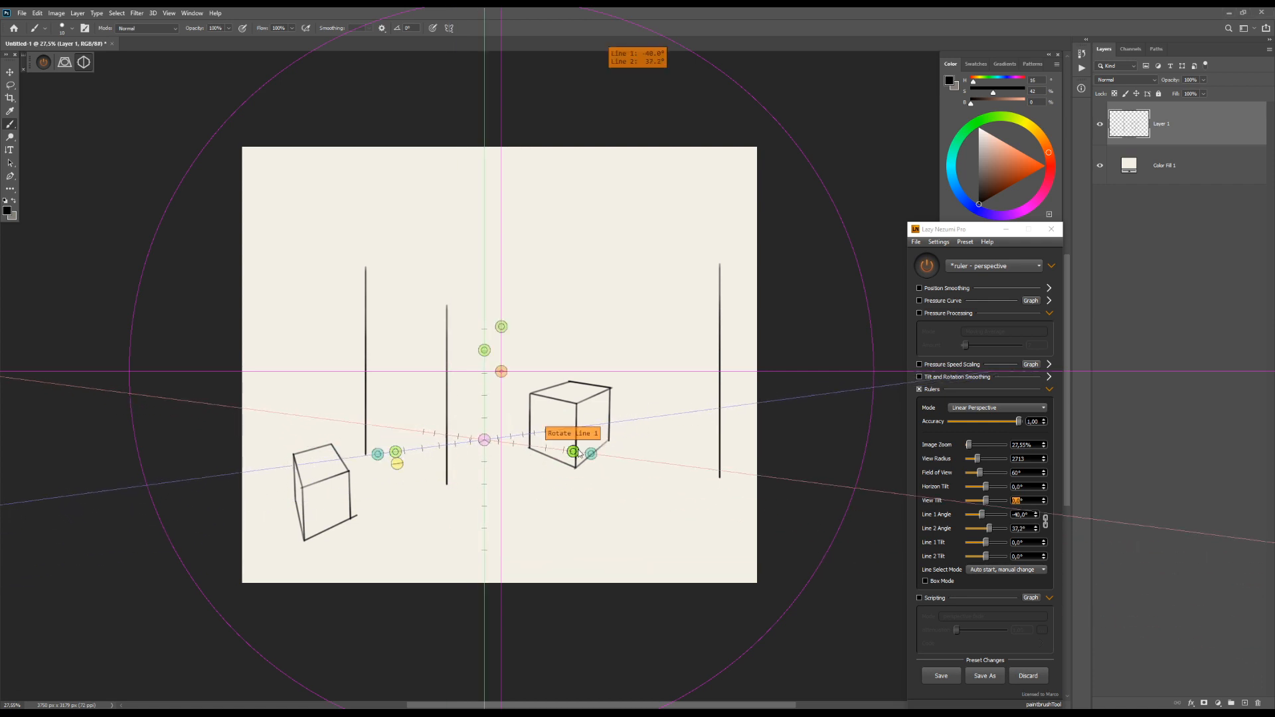
Rotate Line 1 to -41.8°, and reposition the ruler's line origin below the horizon and its view centre slightly higher
drag(579, 454, 575, 456)
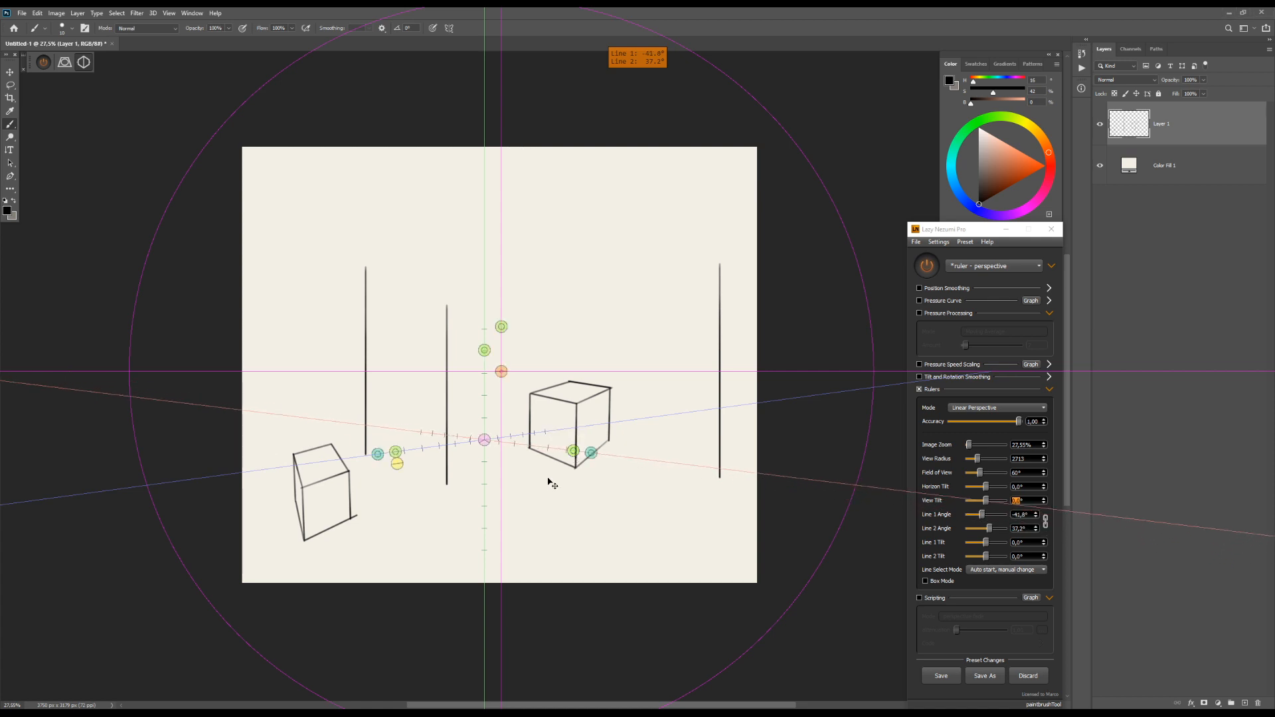
drag(485, 441, 465, 502)
drag(504, 374, 506, 367)
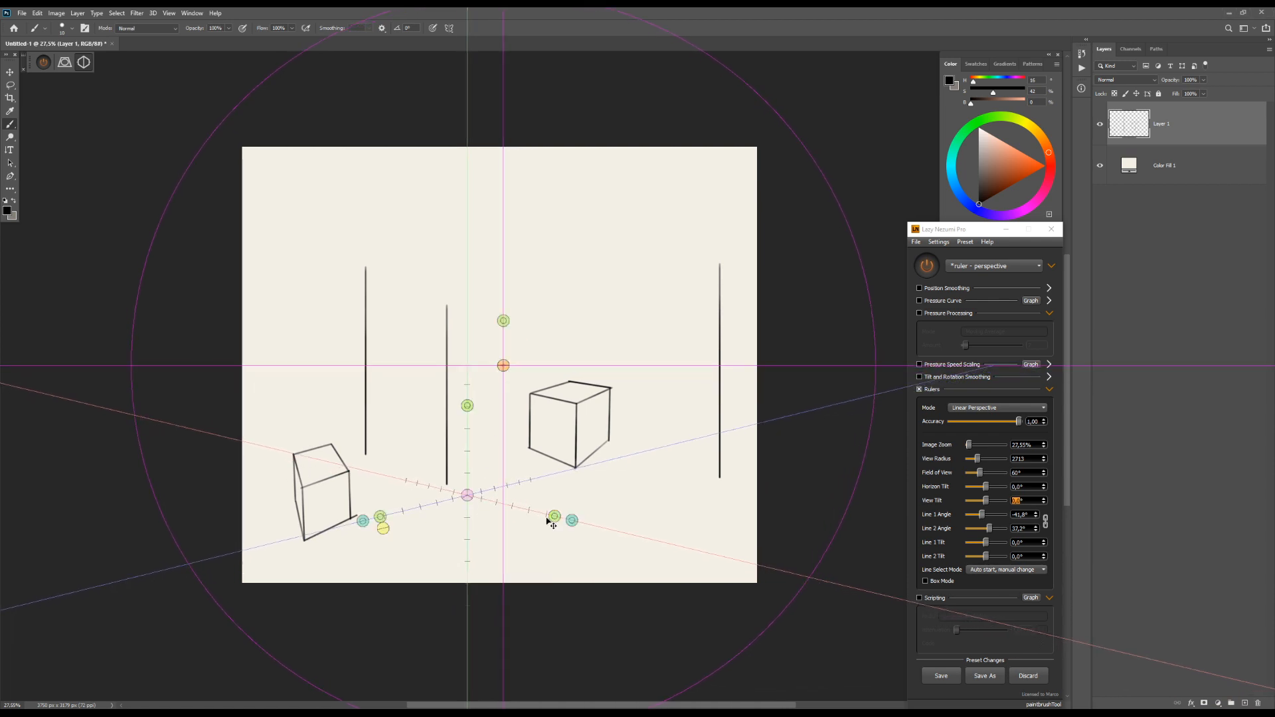
mouse_move(467, 496)
mouse_down()
mouse_move(460, 472)
mouse_move(501, 477)
mouse_move(469, 478)
mouse_up()
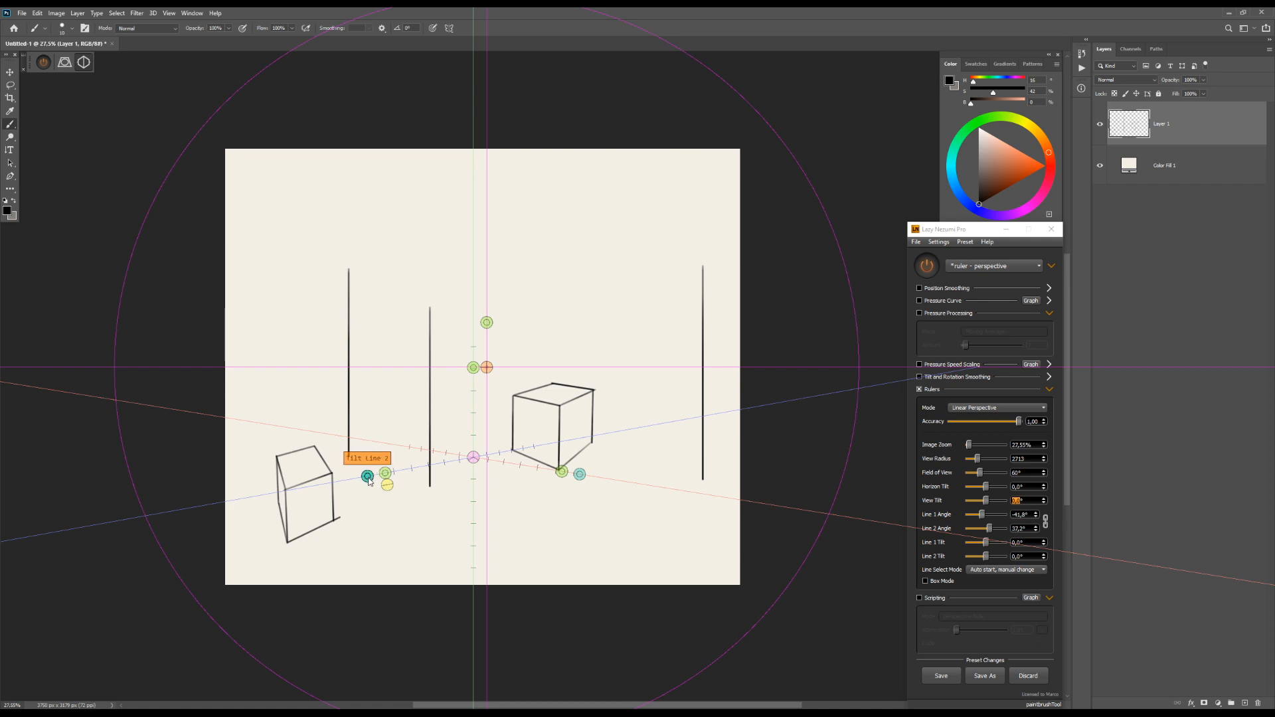
Try tilting Line 2 with its tilt handle, and return the Line 2 Tilt to 0.0°
drag(426, 522, 279, 591)
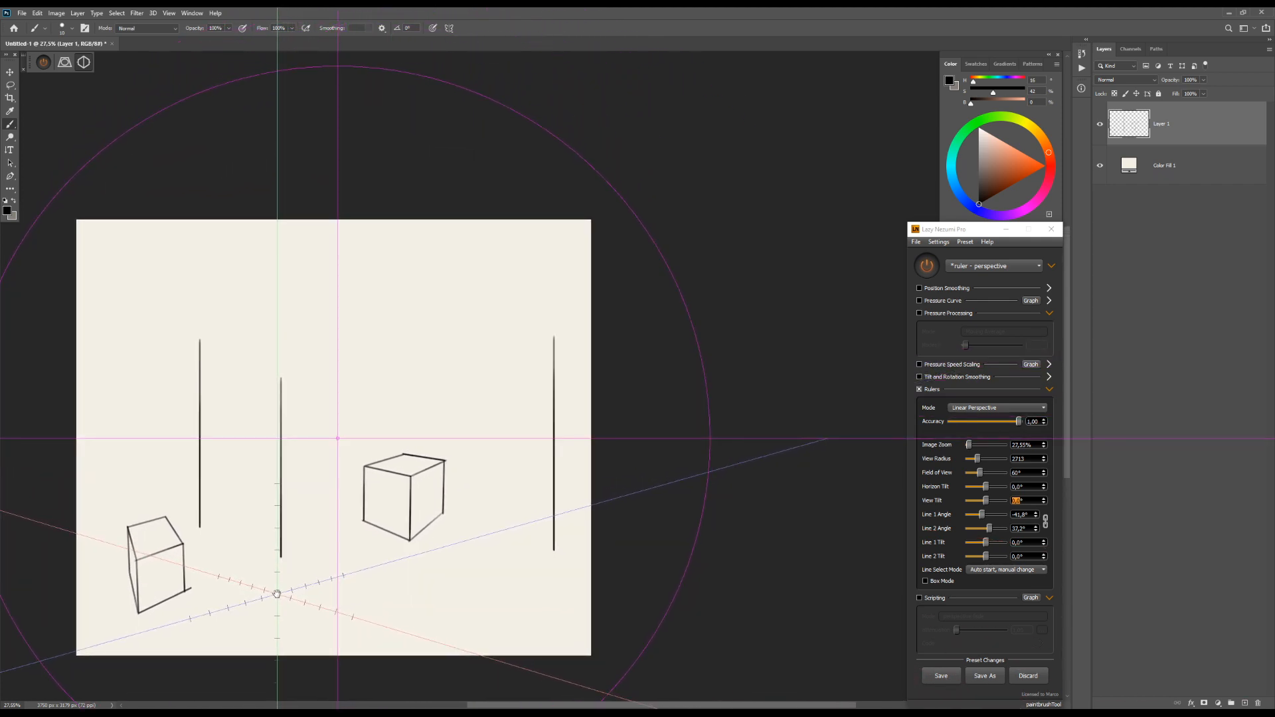
key(alt+shift)
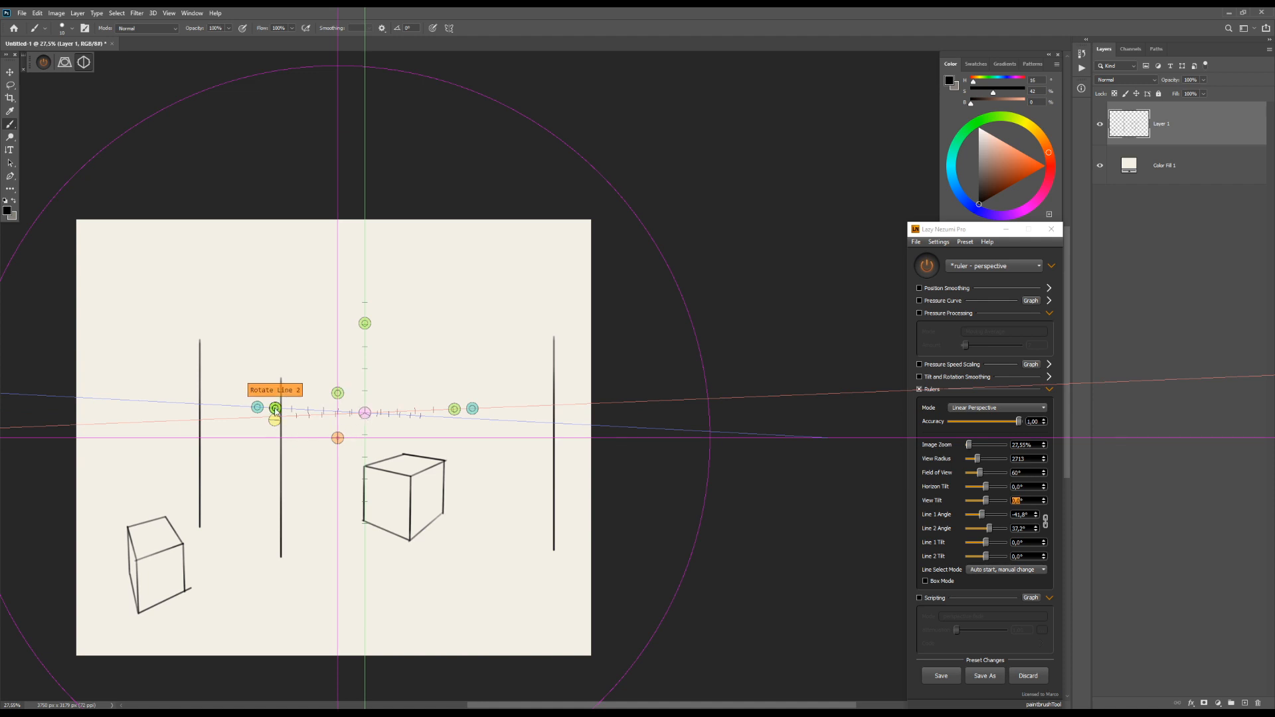
drag(265, 417, 234, 533)
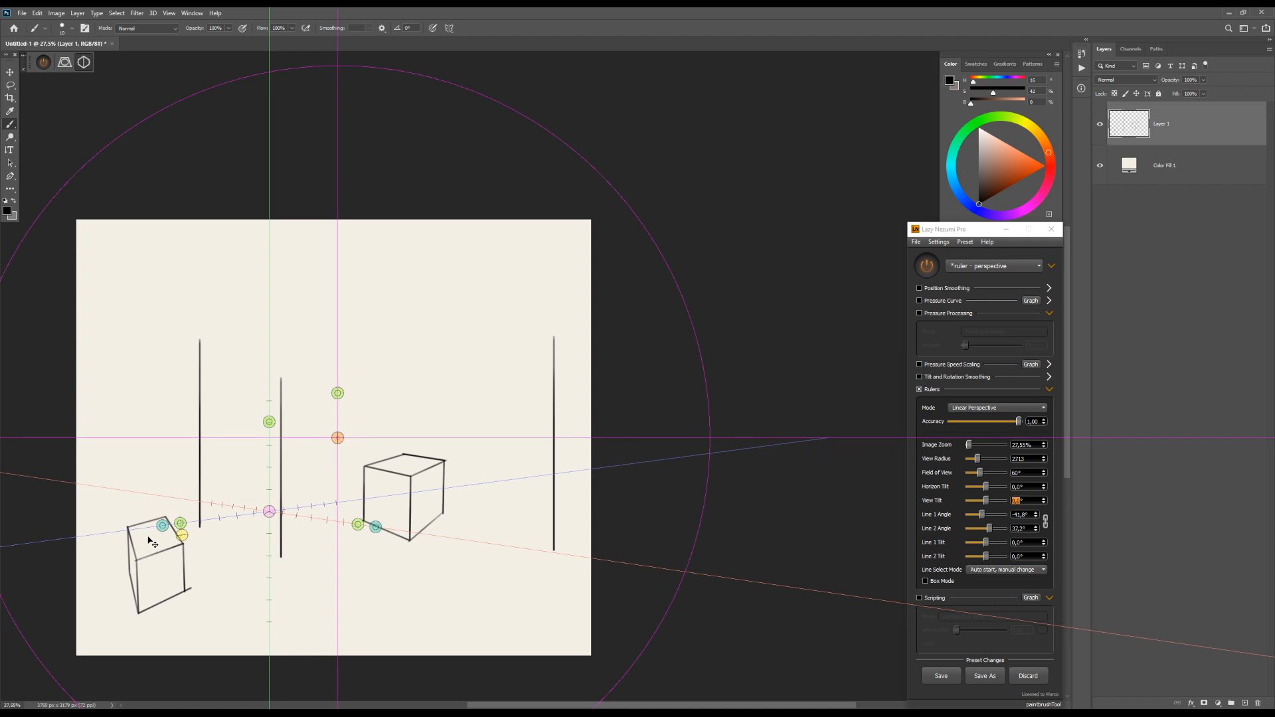
drag(163, 527, 104, 533)
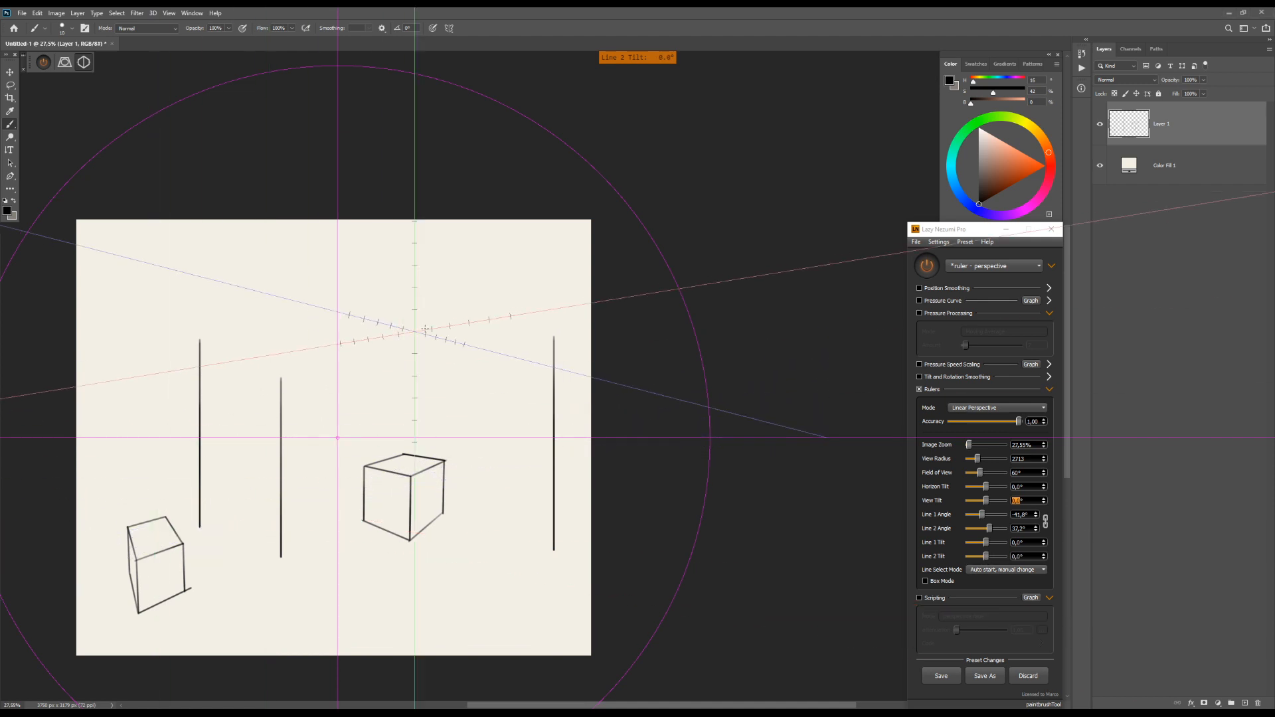
Draw a flat rectangle in perspective on the ground, just below and to the right of the larger box
scroll(426, 418, down, 3)
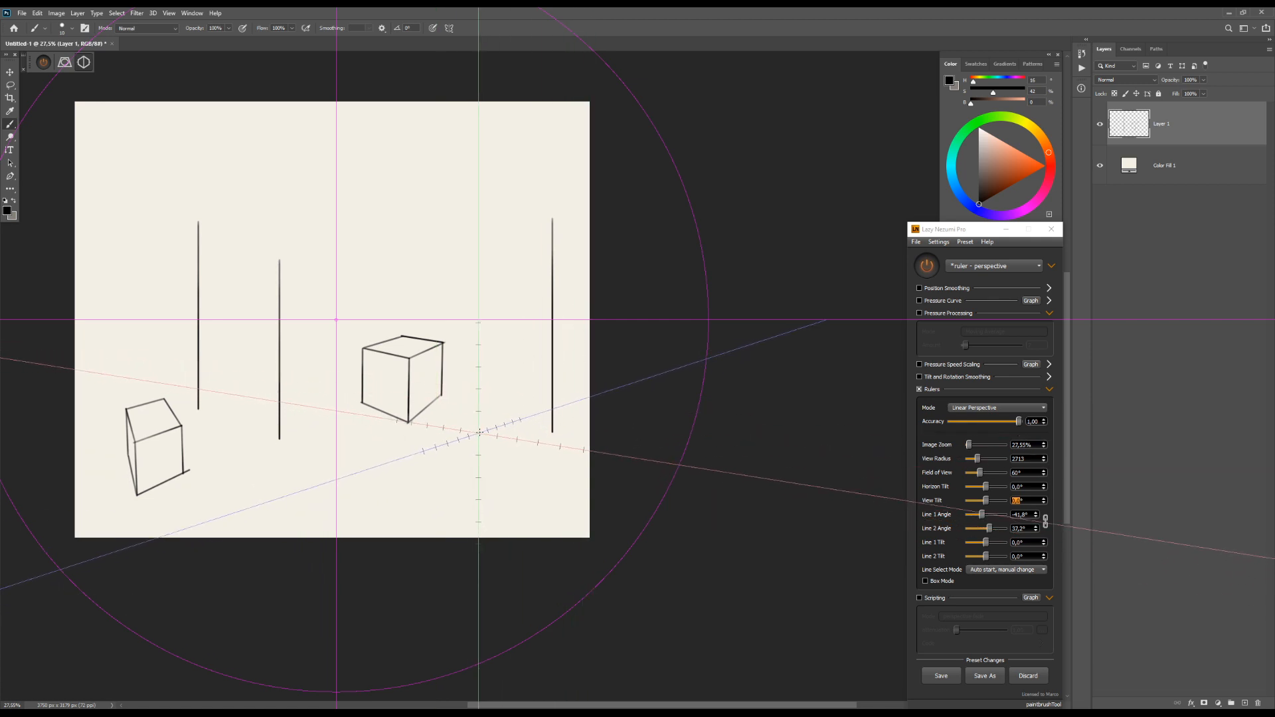
mouse_move(445, 450)
mouse_down()
mouse_move(480, 461)
mouse_move(481, 430)
mouse_move(522, 438)
mouse_move(472, 459)
mouse_move(524, 438)
mouse_up()
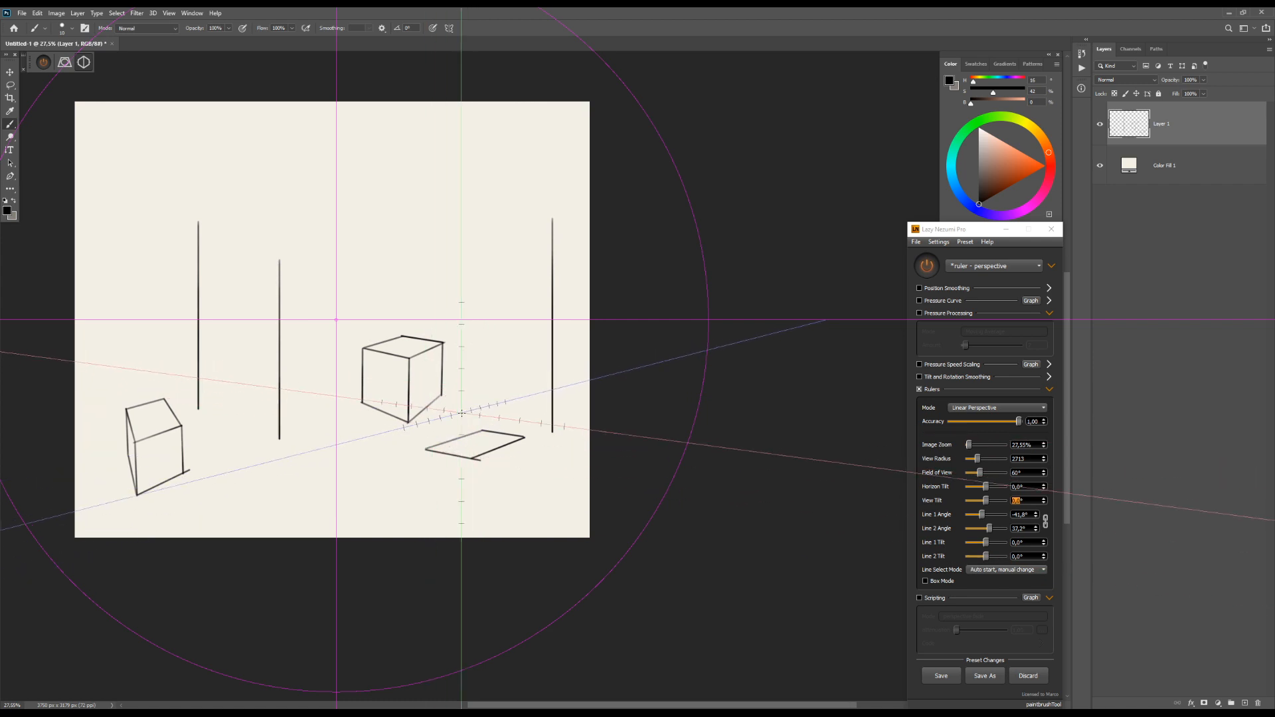
Set the Line 2 Tilt to -17.6° and draw a sloped plane rising from the near edge of the flat rectangle
key(ctrl)
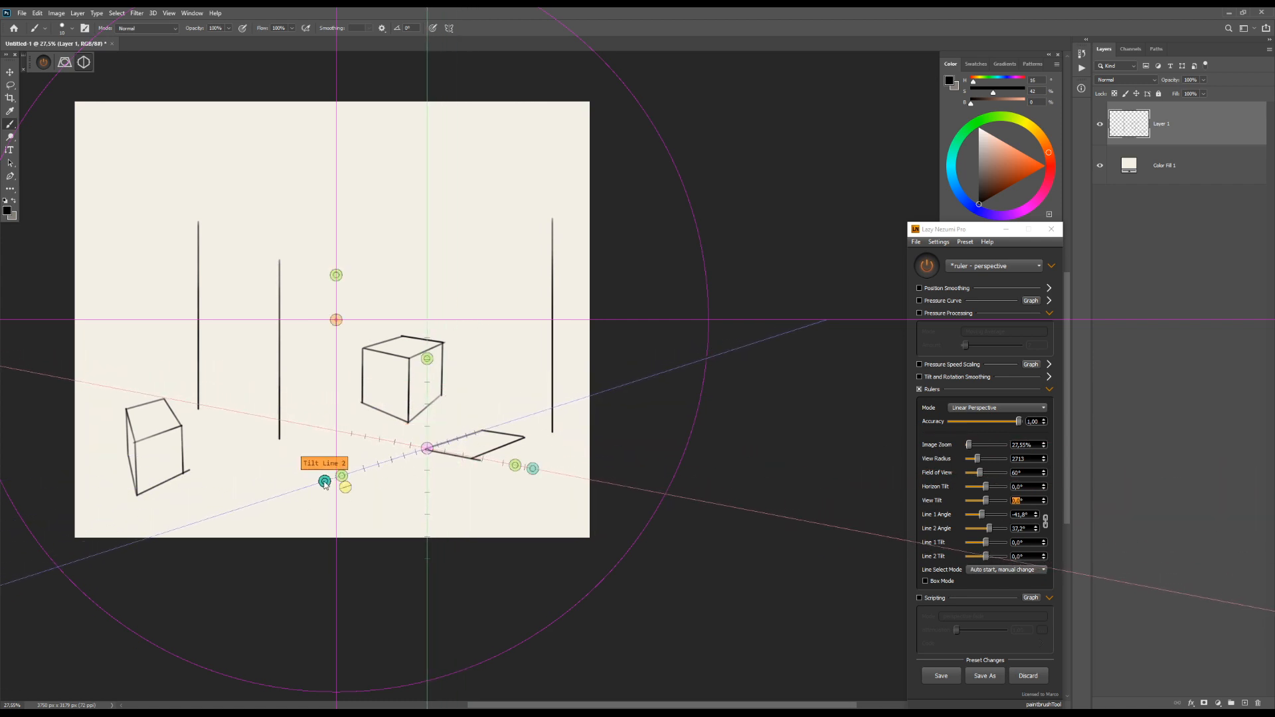
drag(324, 482, 360, 530)
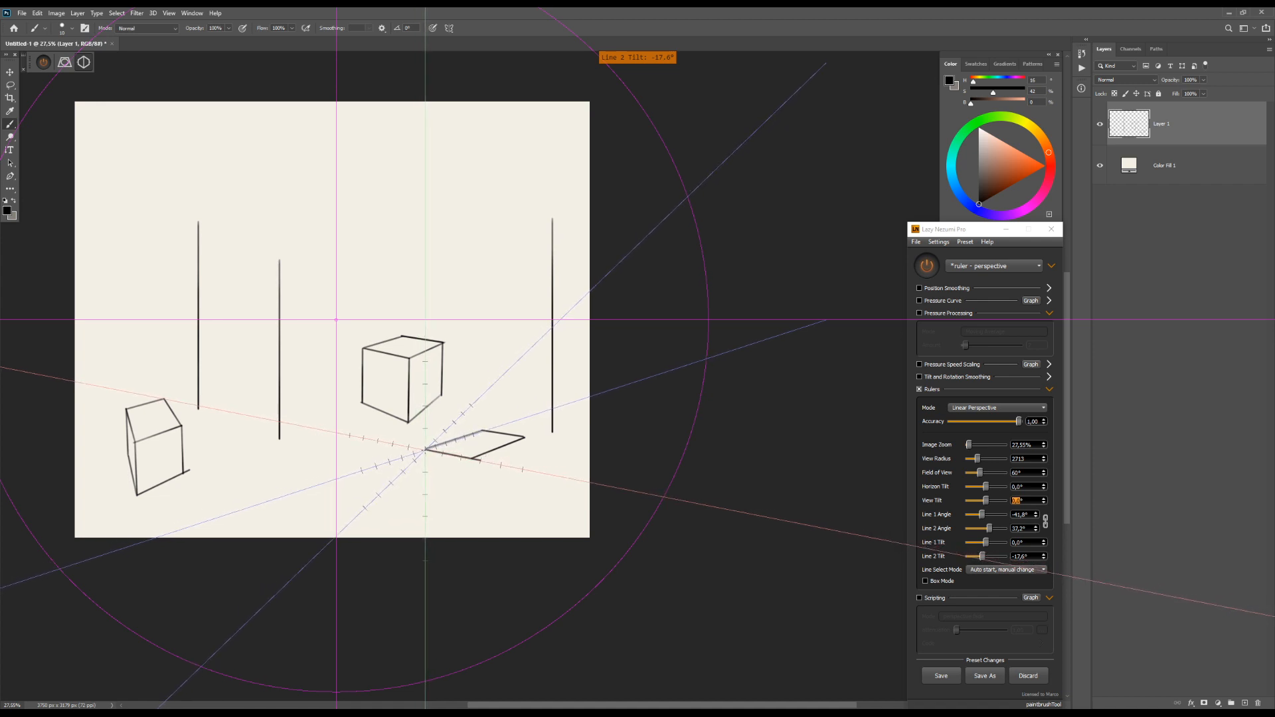
drag(425, 451, 418, 389)
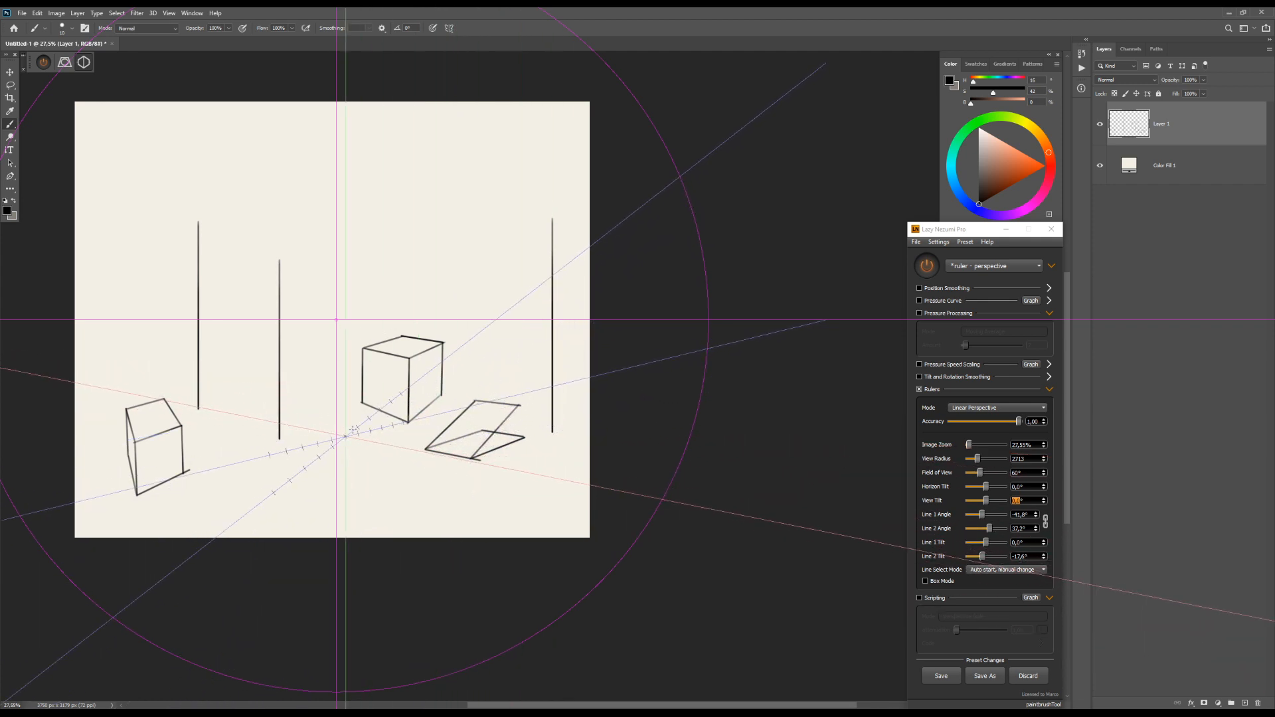
Draw a series of short sloped strokes along the tilted Line 2 direction across the canvas, on both sides of the sloped plane
drag(345, 436, 399, 394)
drag(290, 408, 341, 376)
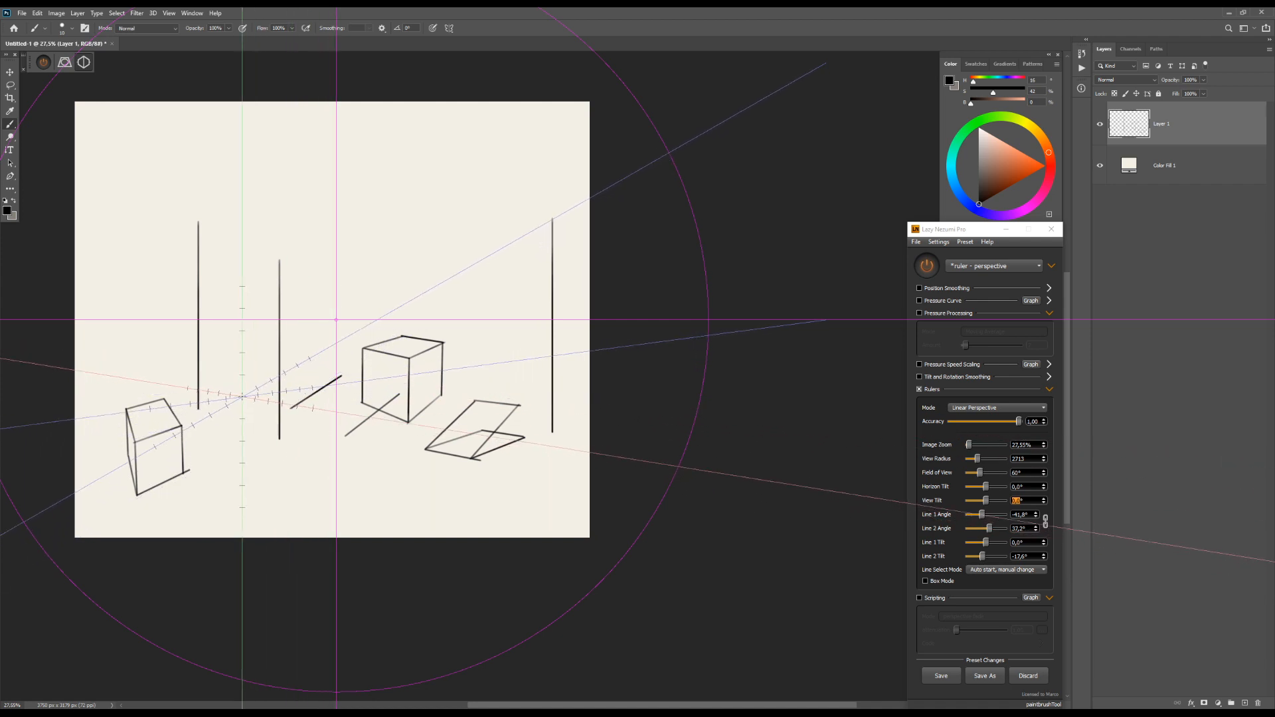
drag(244, 393, 293, 366)
drag(209, 385, 256, 359)
drag(168, 377, 200, 360)
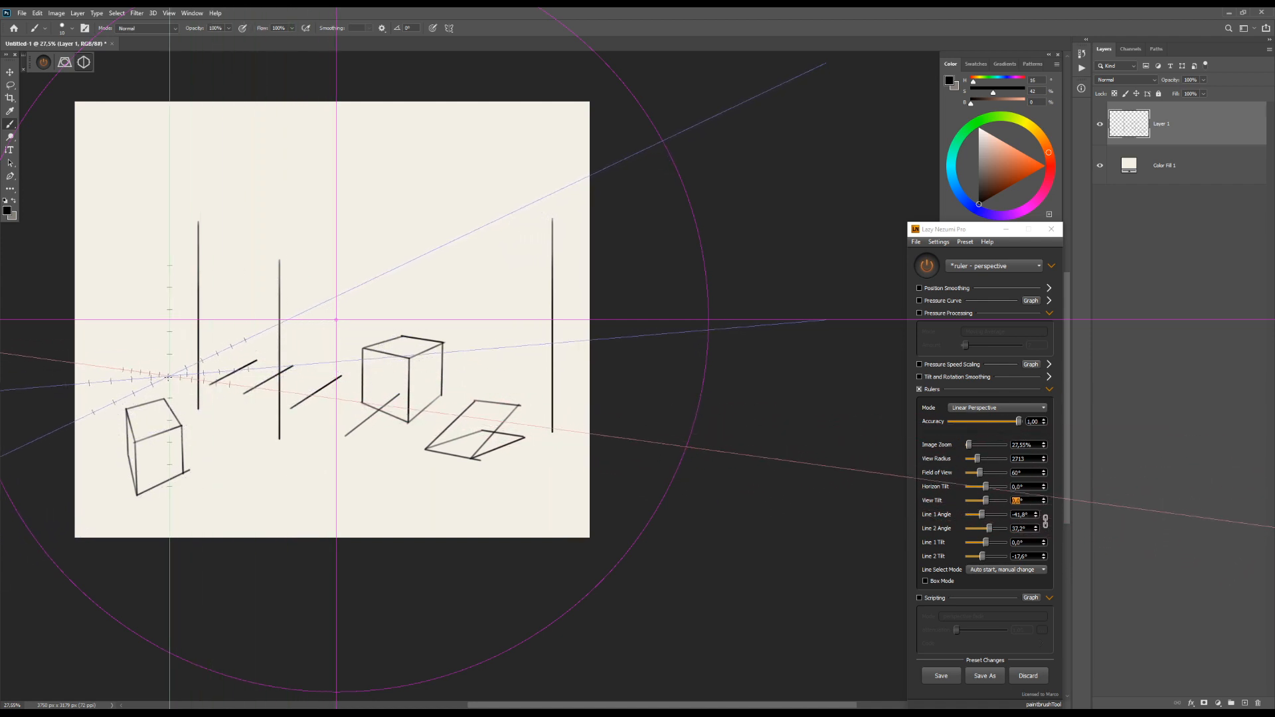
drag(535, 471, 566, 428)
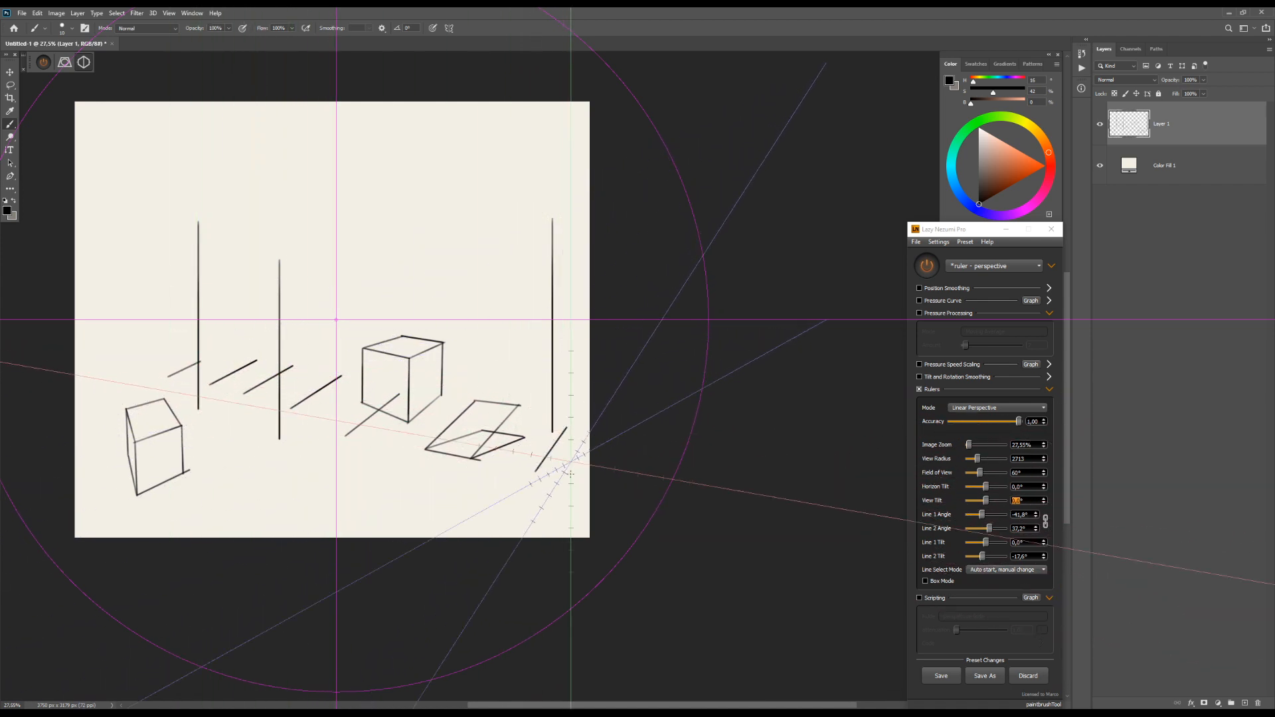
drag(577, 484, 602, 443)
Return the perspective ruler's Line 2 Tilt to 0.0°
drag(416, 458, 440, 462)
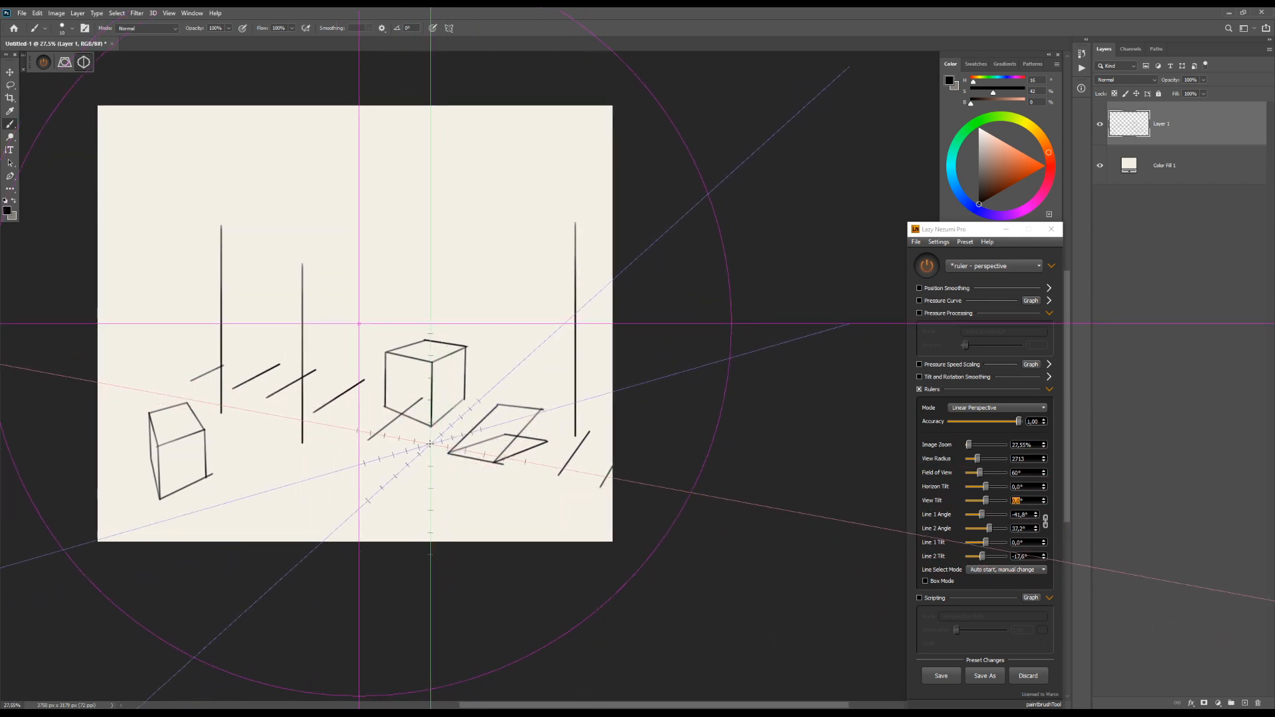
key(F3)
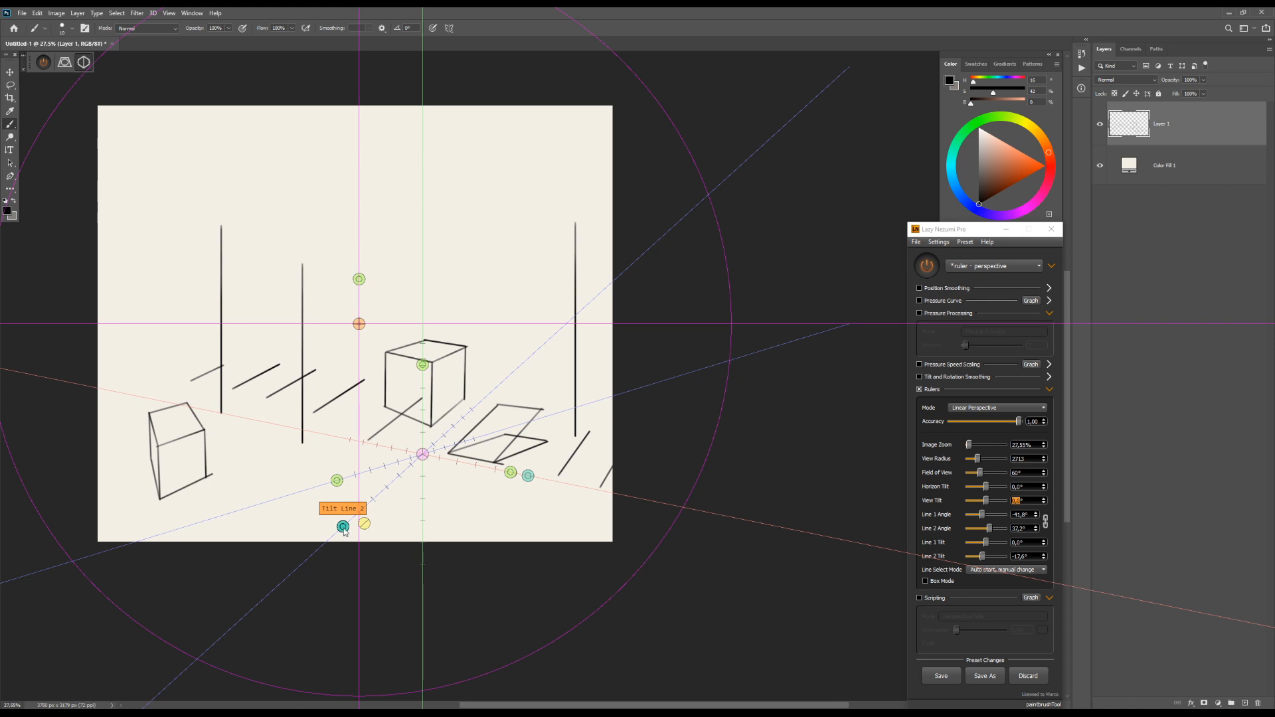
drag(343, 527, 314, 491)
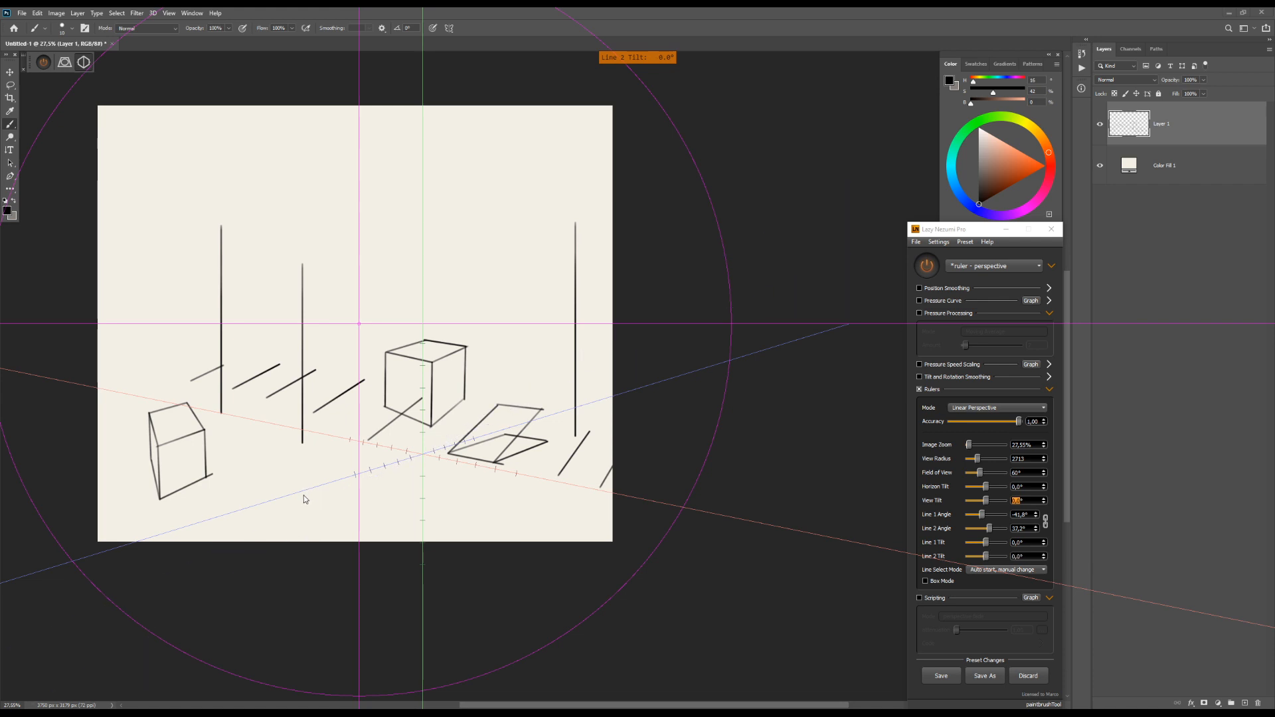
key(F3)
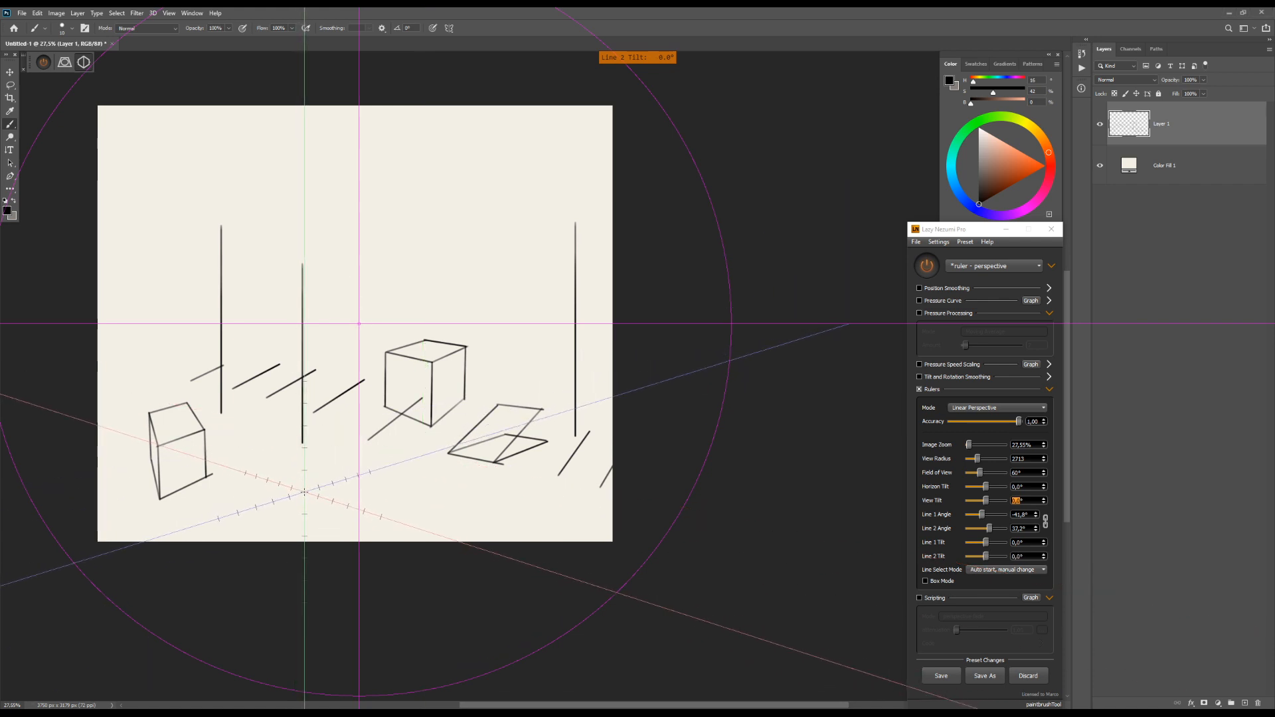
key(ctrl)
mouse_move(225, 557)
mouse_down()
mouse_move(223, 529)
mouse_move(228, 545)
mouse_up()
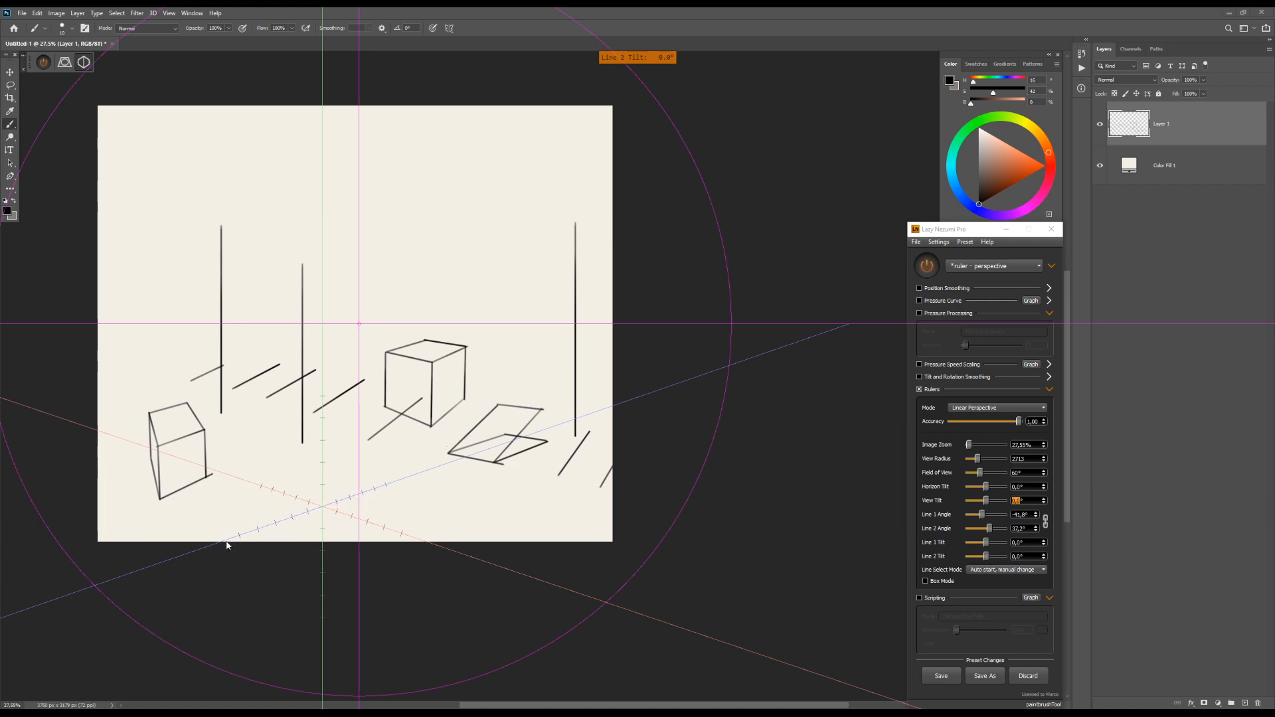
Clear all the boxes, lines and planes drawn on Layer 1
drag(385, 484, 453, 490)
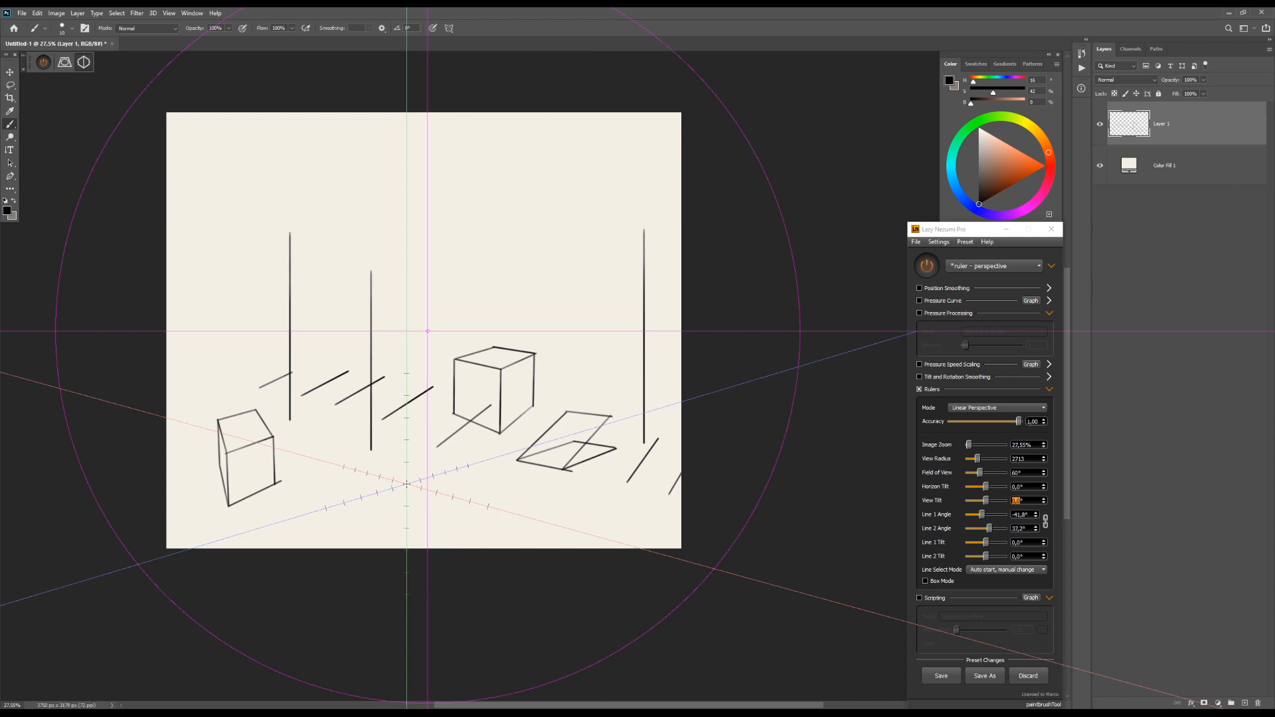
key(Delete)
key(ctrl+shift+alt+n)
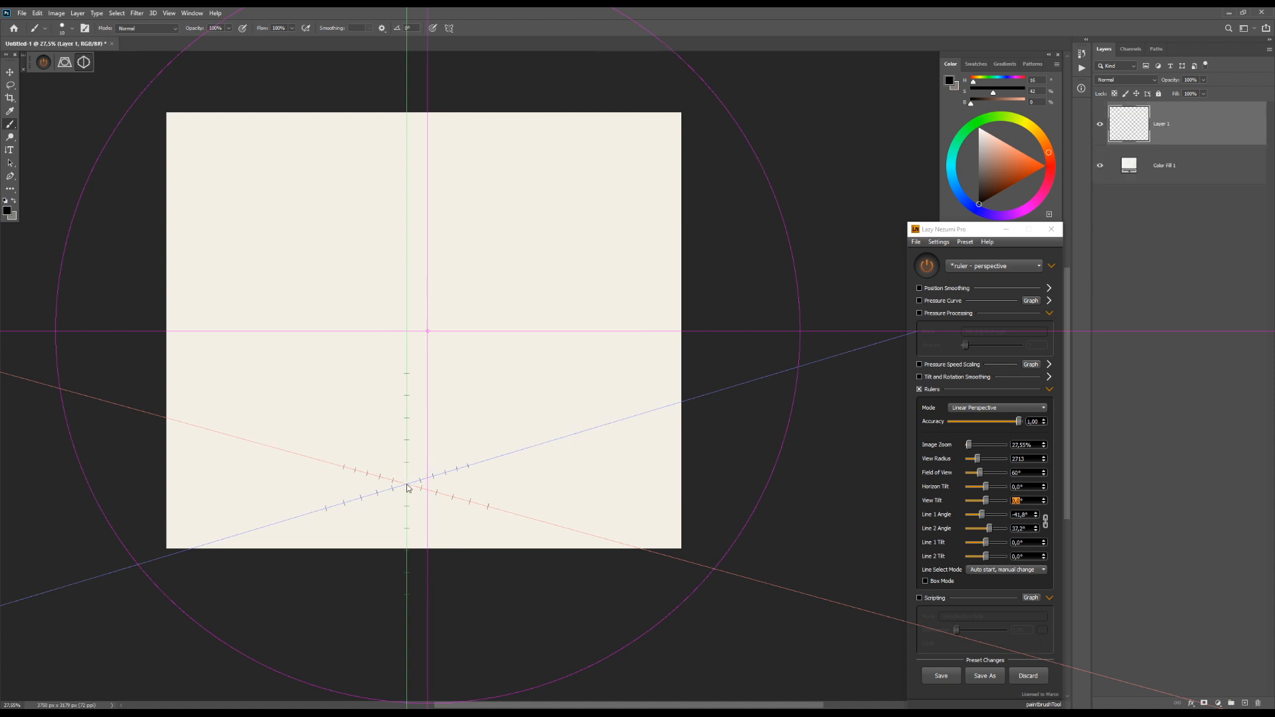
Reposition the perspective ruler's measure ticks below the horizon and fix them slightly to one side of the view centre
drag(418, 440, 432, 452)
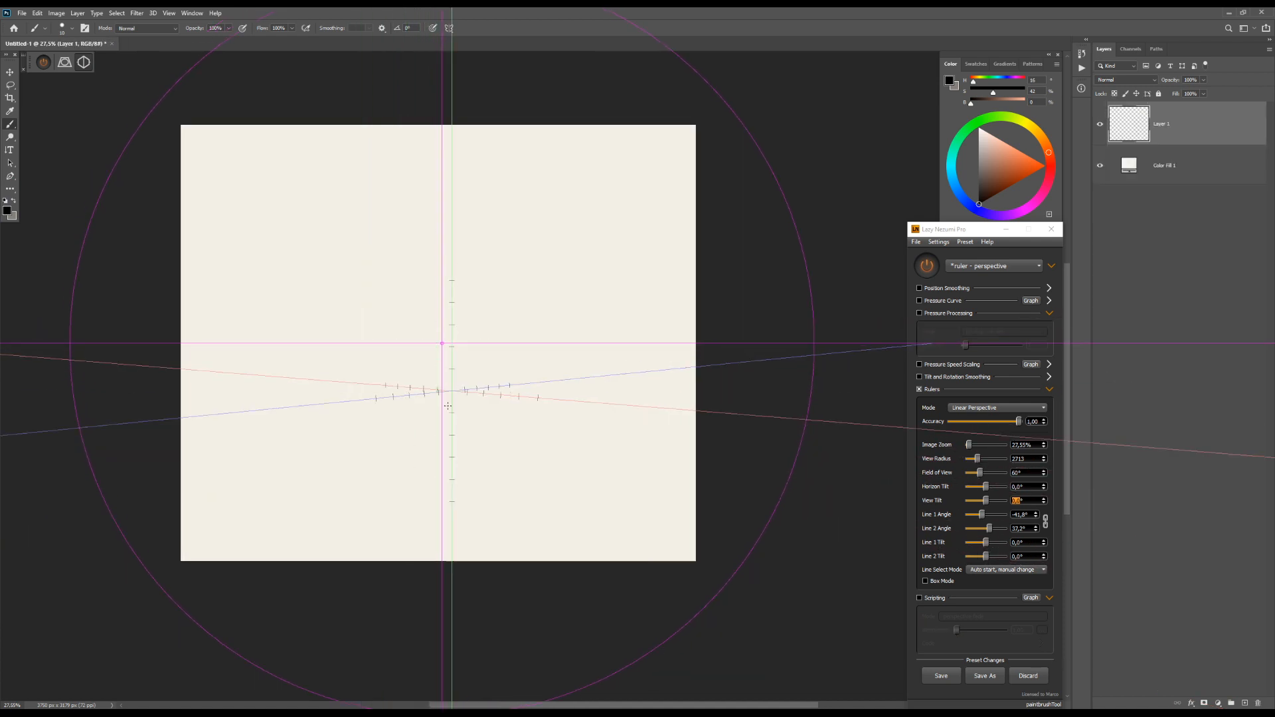
key(alt+shift)
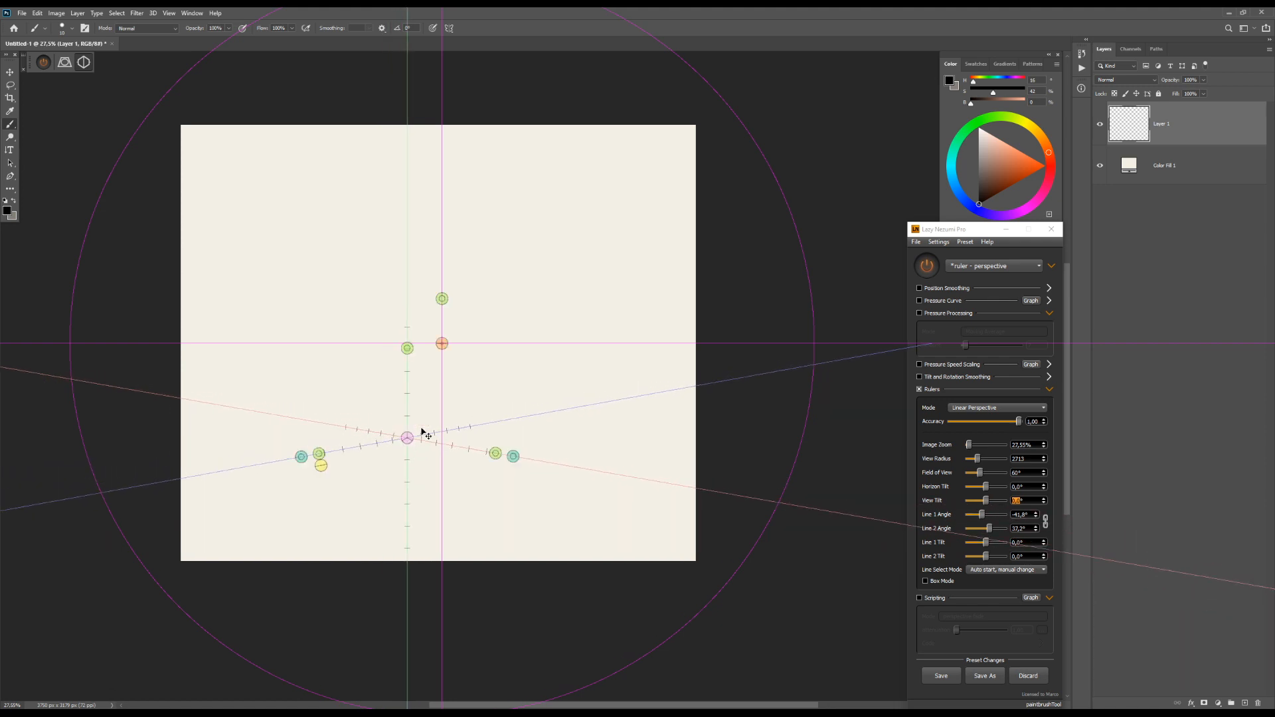
drag(407, 437, 447, 420)
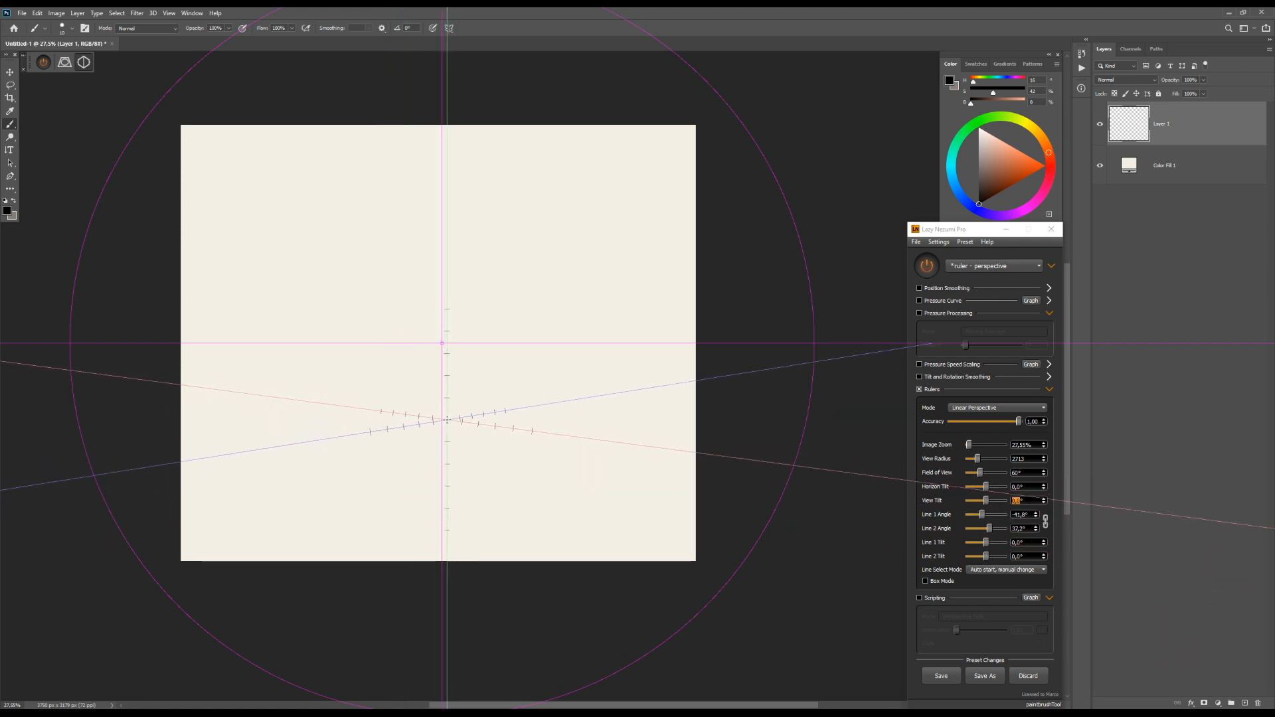
scroll(447, 436, up, 3)
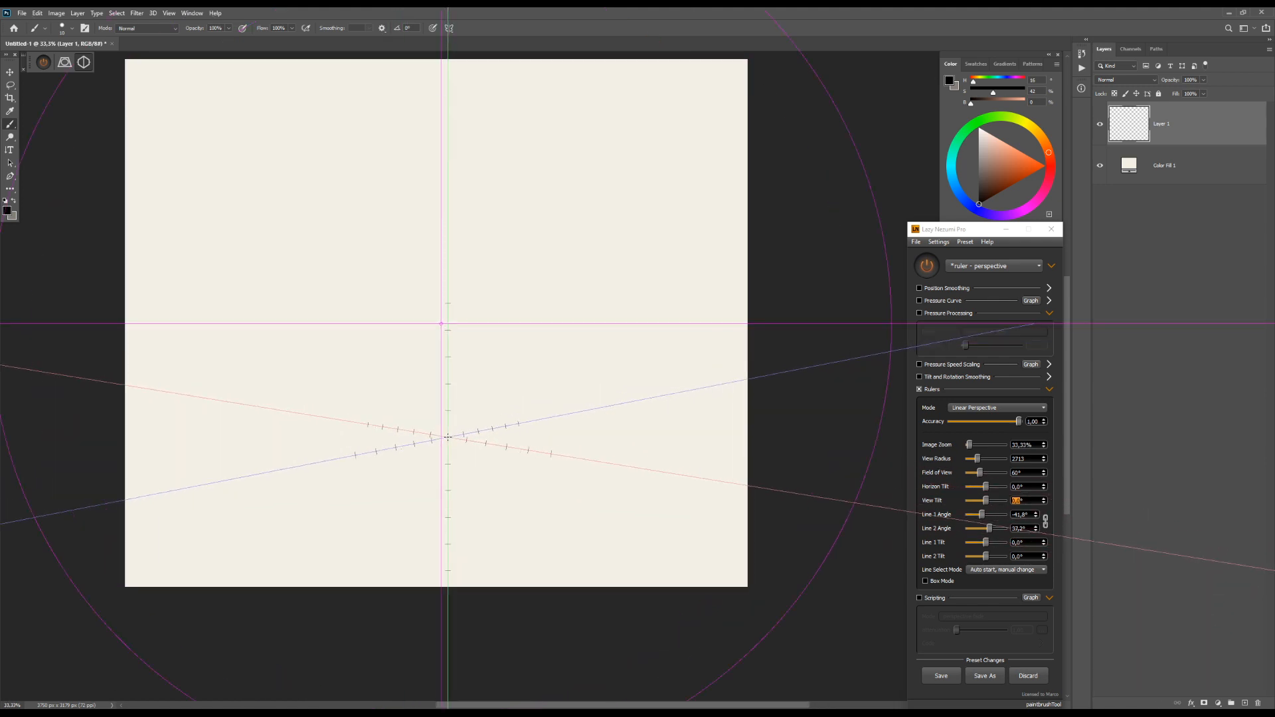
drag(458, 426, 520, 465)
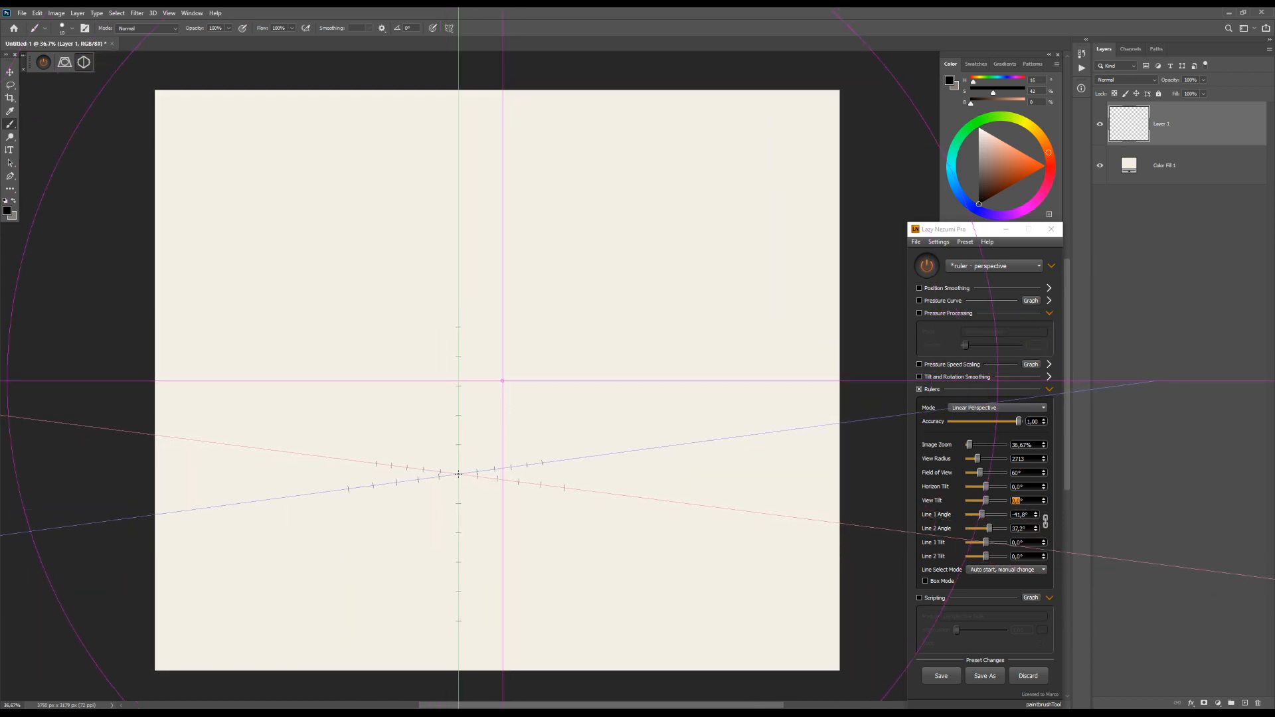
key(alt+shift)
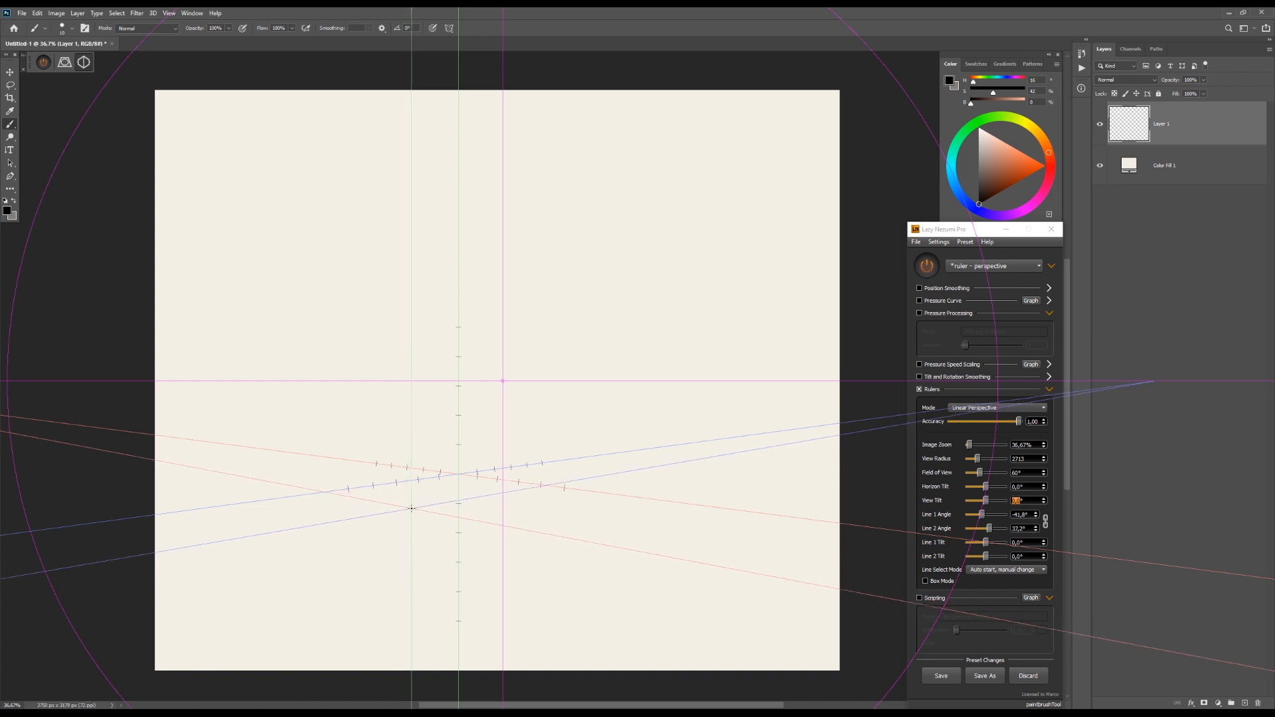
mouse_move(451, 515)
mouse_down()
mouse_move(472, 492)
mouse_move(462, 516)
mouse_up()
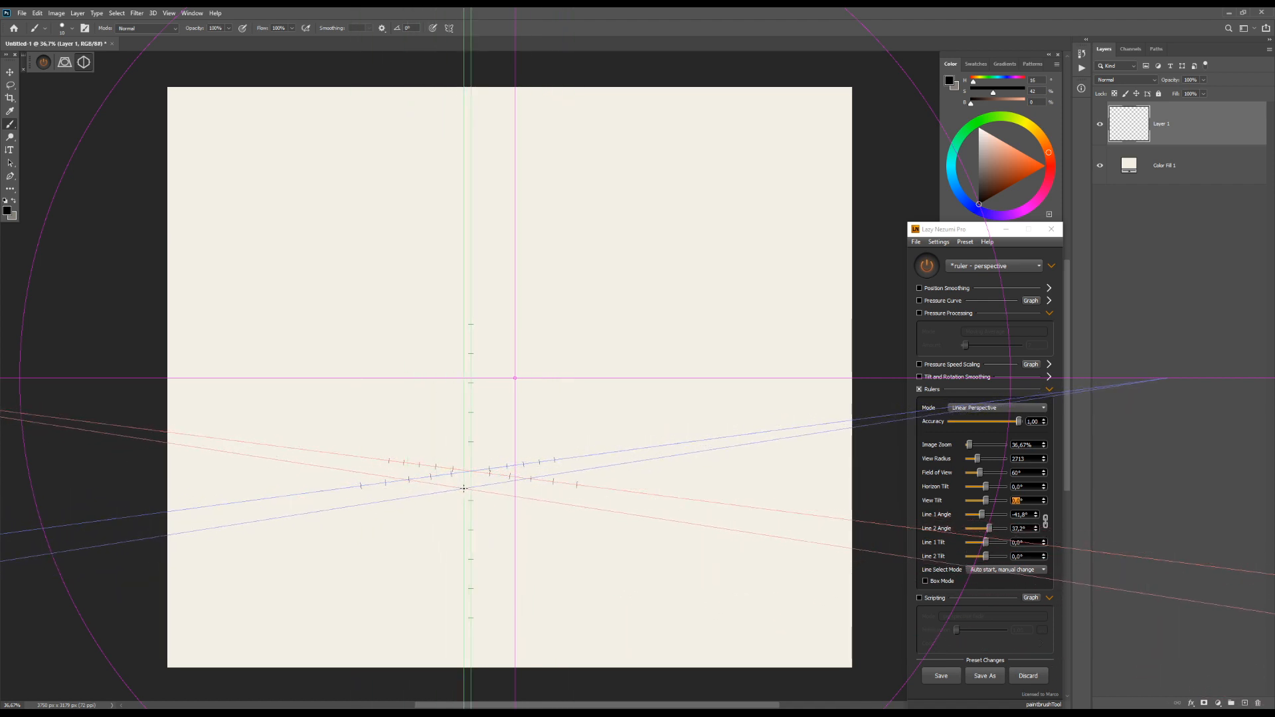
Cycle the perspective ruler's grid through both vertical planes and leave the horizontal floor grid displayed
key(ctrl)
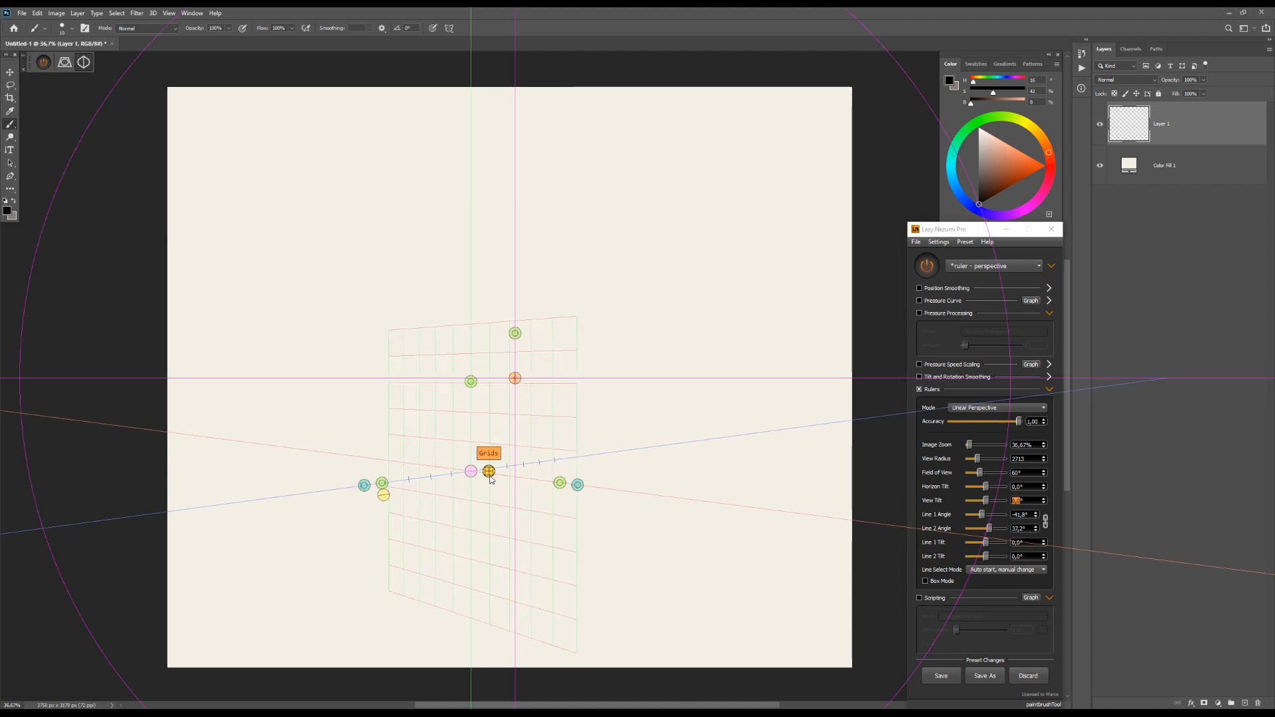
click(489, 473)
click(490, 473)
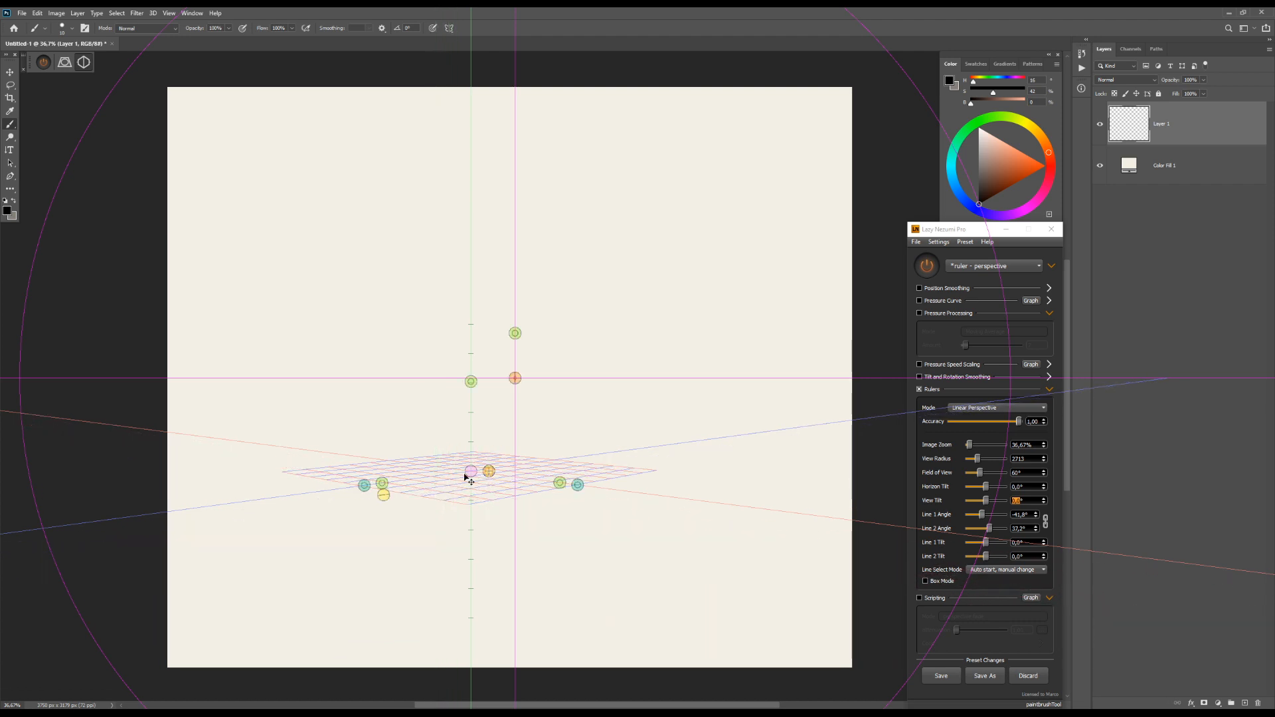
click(489, 472)
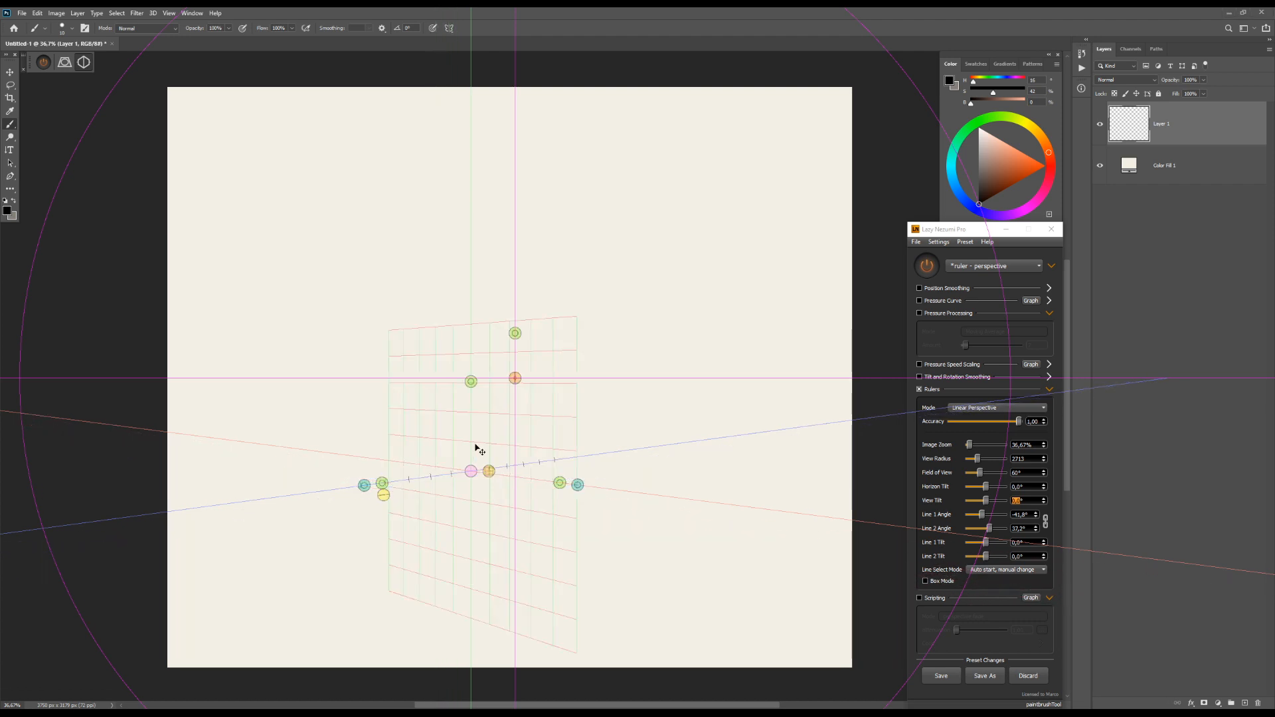
click(489, 472)
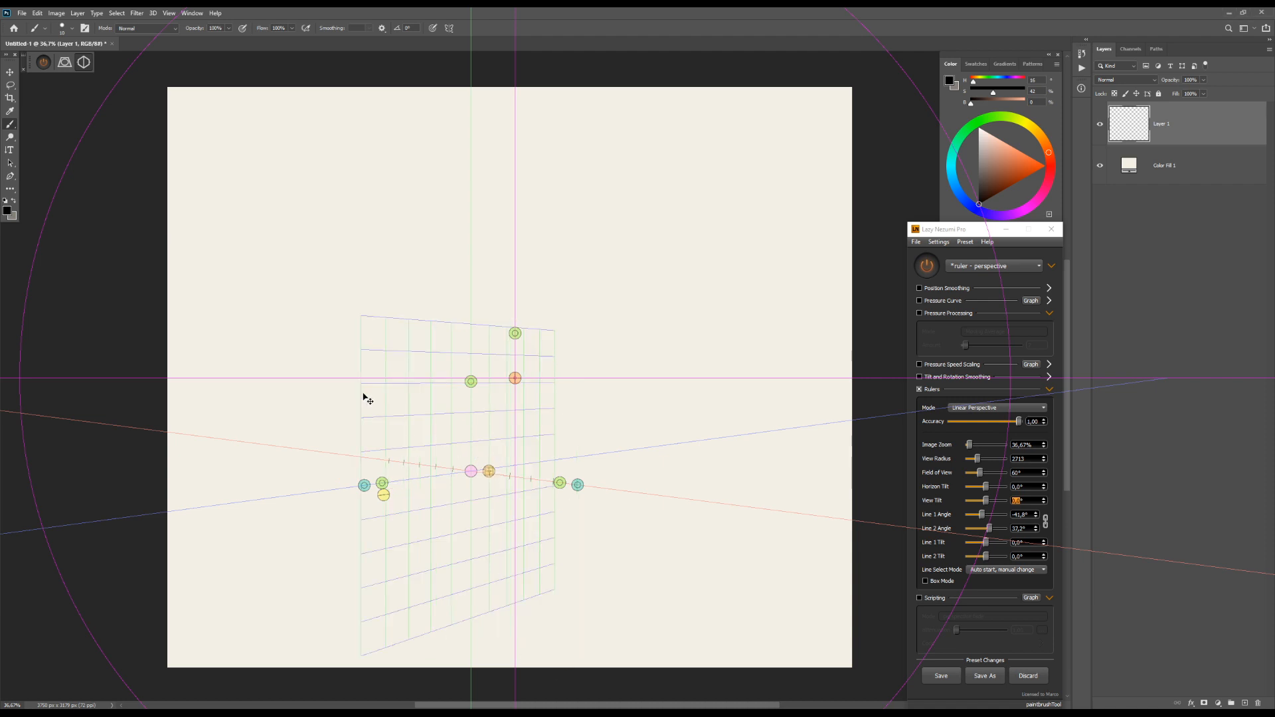
click(490, 476)
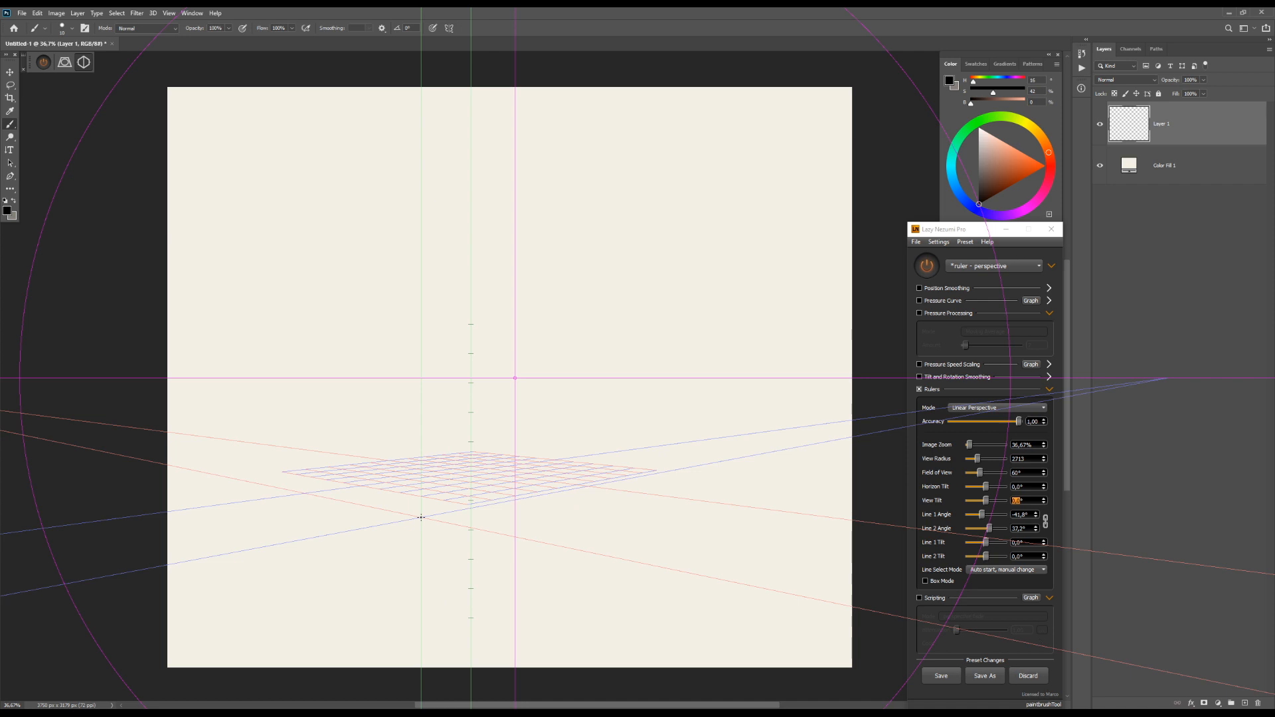
Trace the four edges of the floor grid with strokes and clear them by replacing Layer 1 with an empty layer
scroll(421, 517, up, 2)
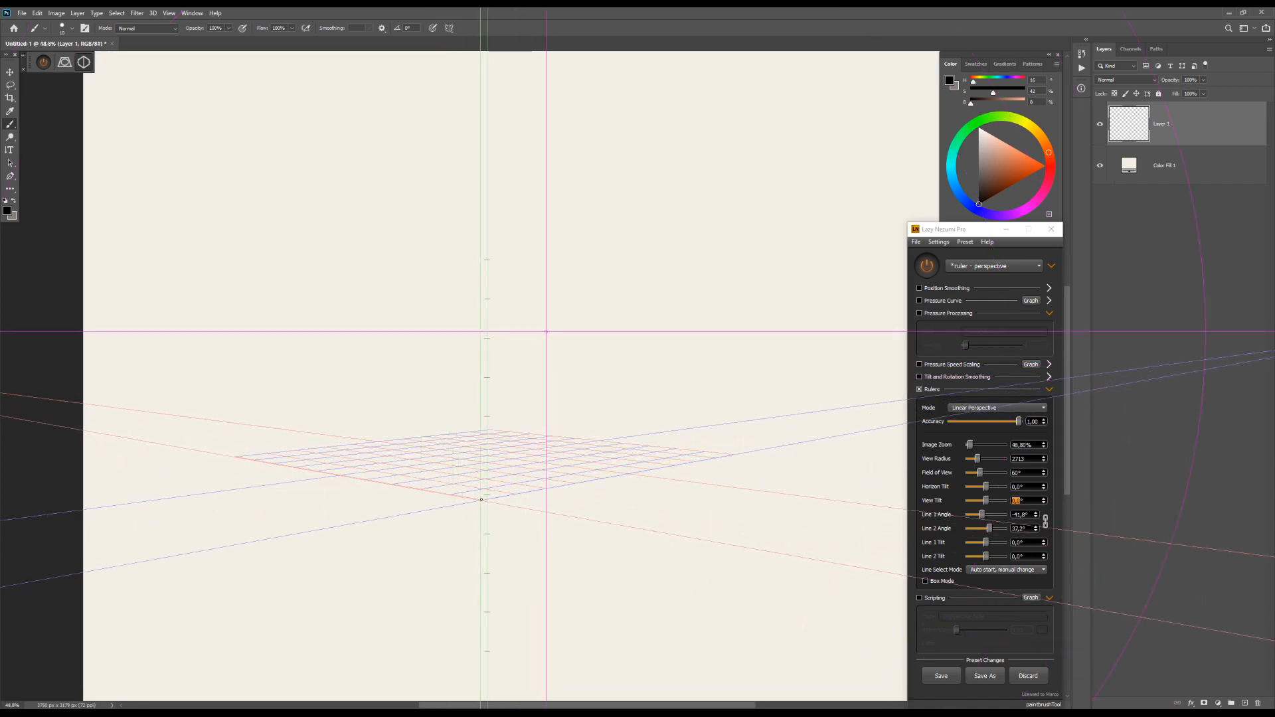
mouse_move(485, 499)
mouse_down()
mouse_move(585, 471)
mouse_move(734, 457)
mouse_move(491, 416)
mouse_move(489, 432)
mouse_move(274, 463)
mouse_move(235, 455)
mouse_move(487, 500)
mouse_up()
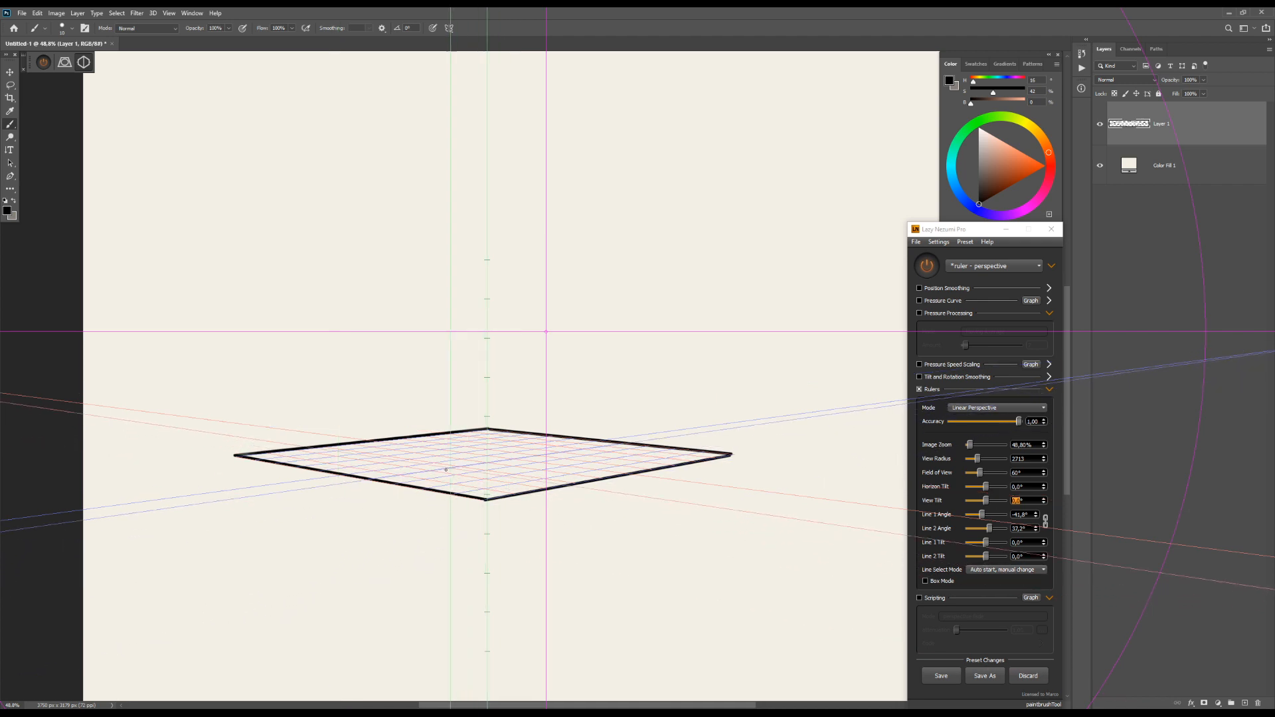
key(Delete)
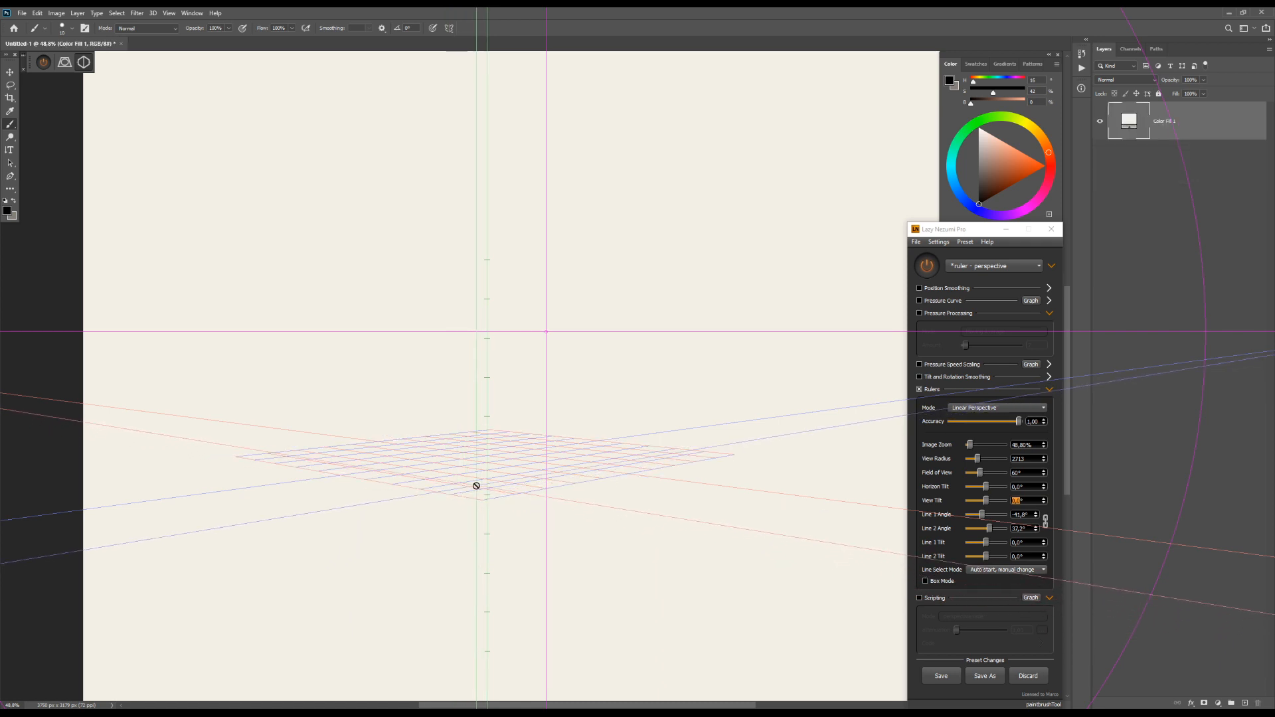
key(ctrl+shift+alt+n)
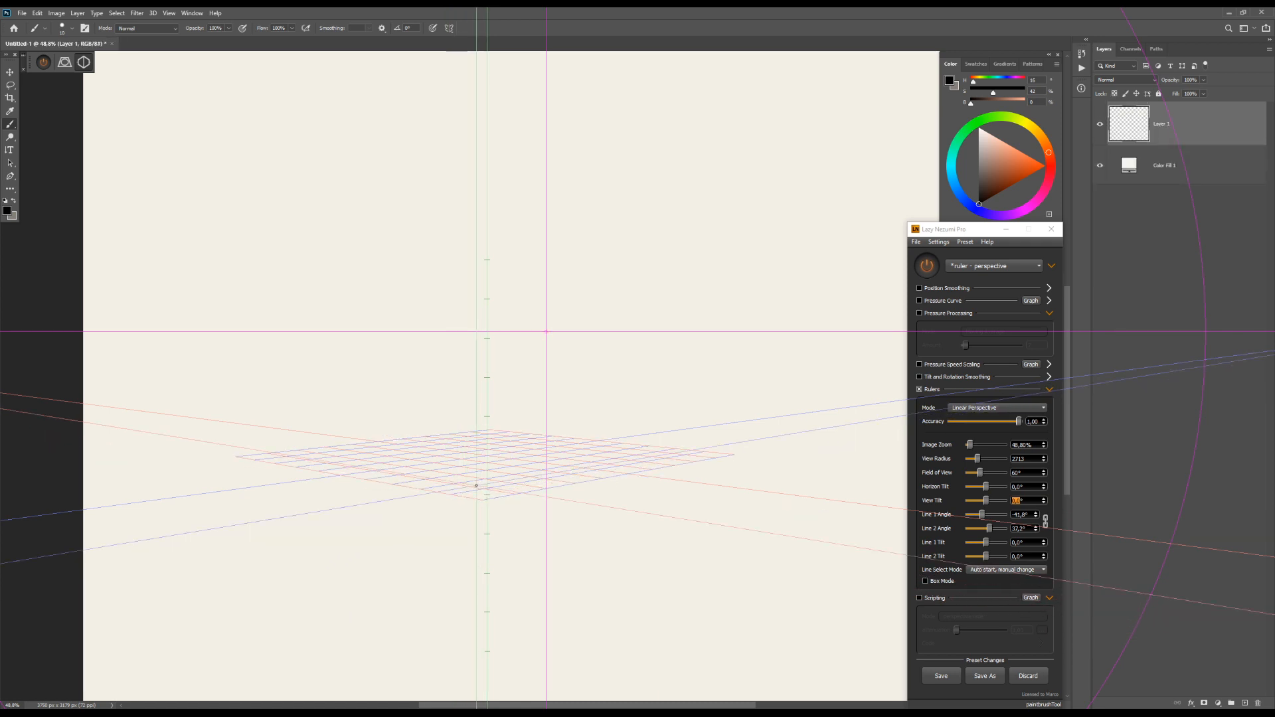
Resize the floor grid by adjusting the tick distance to about 155.1 and hide the grid
key(ctrl)
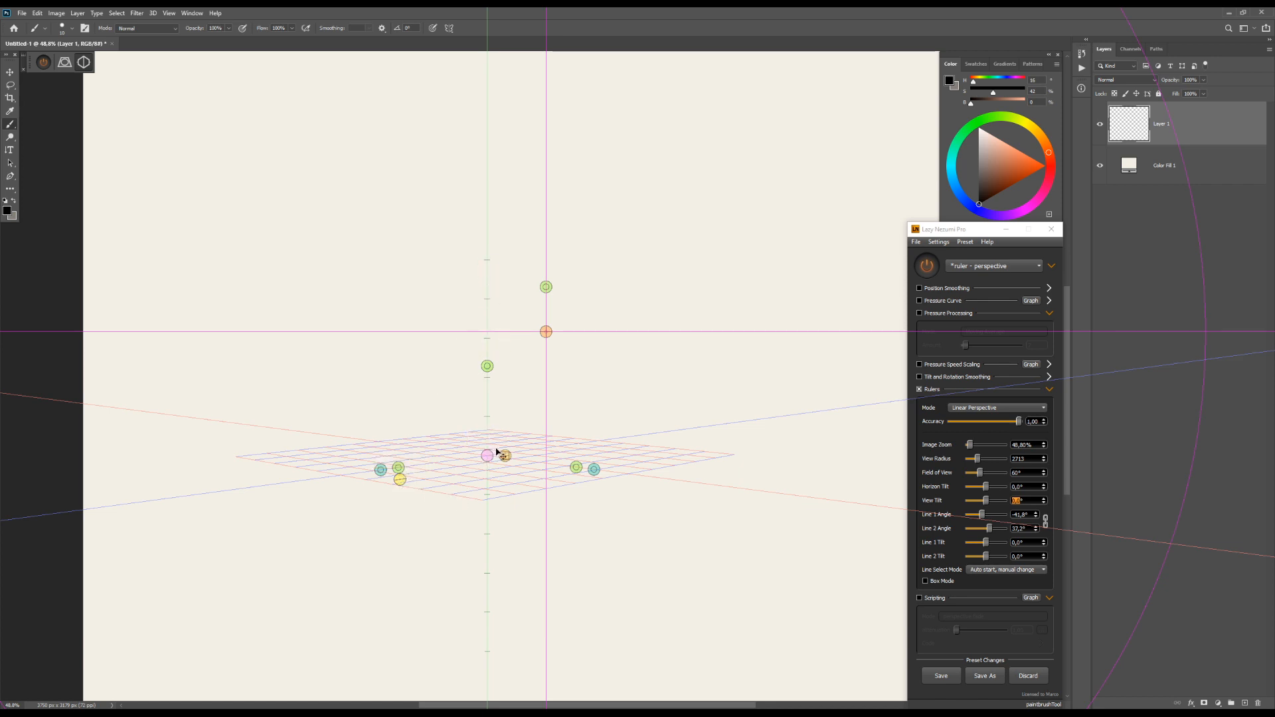
drag(399, 478, 385, 513)
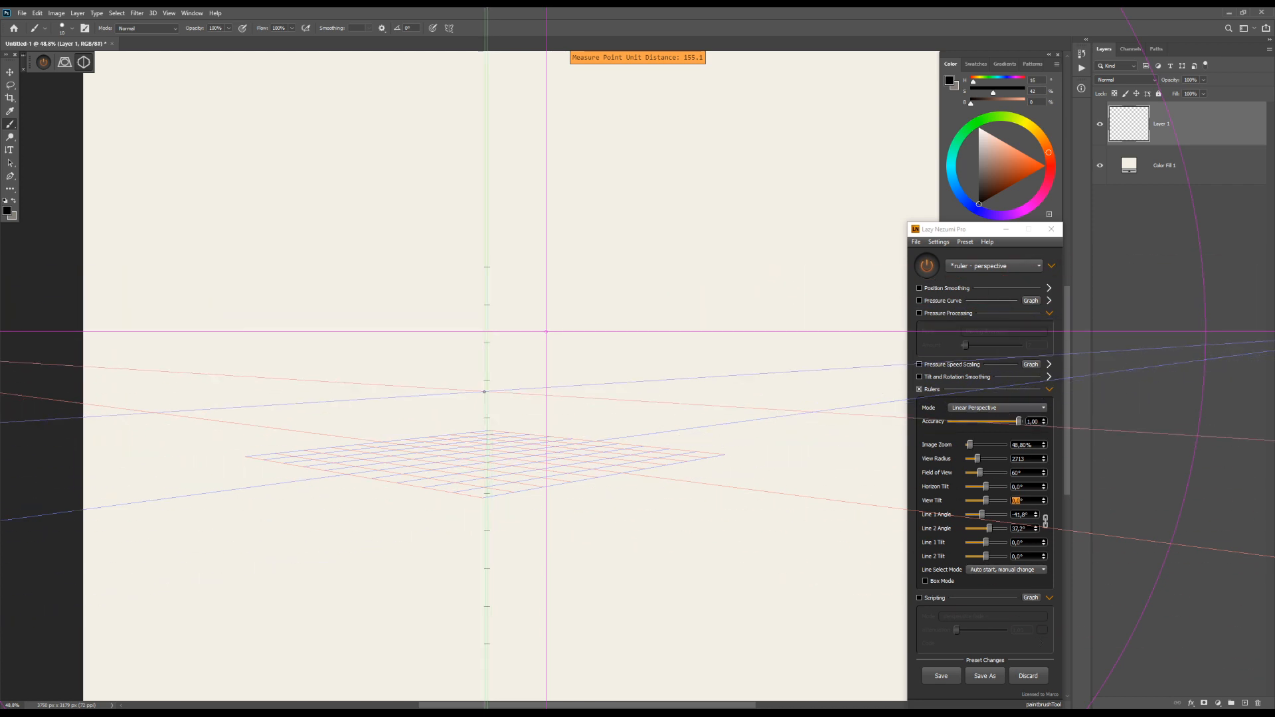
key(ctrl)
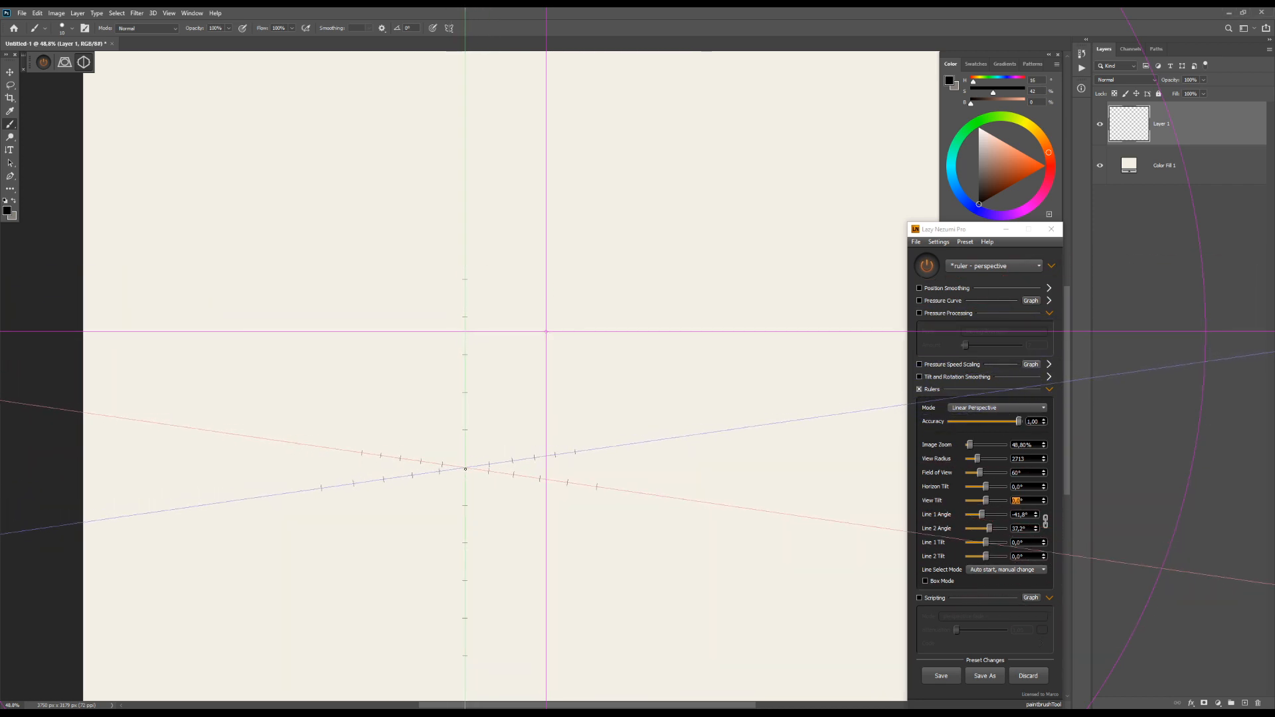
drag(485, 466, 499, 432)
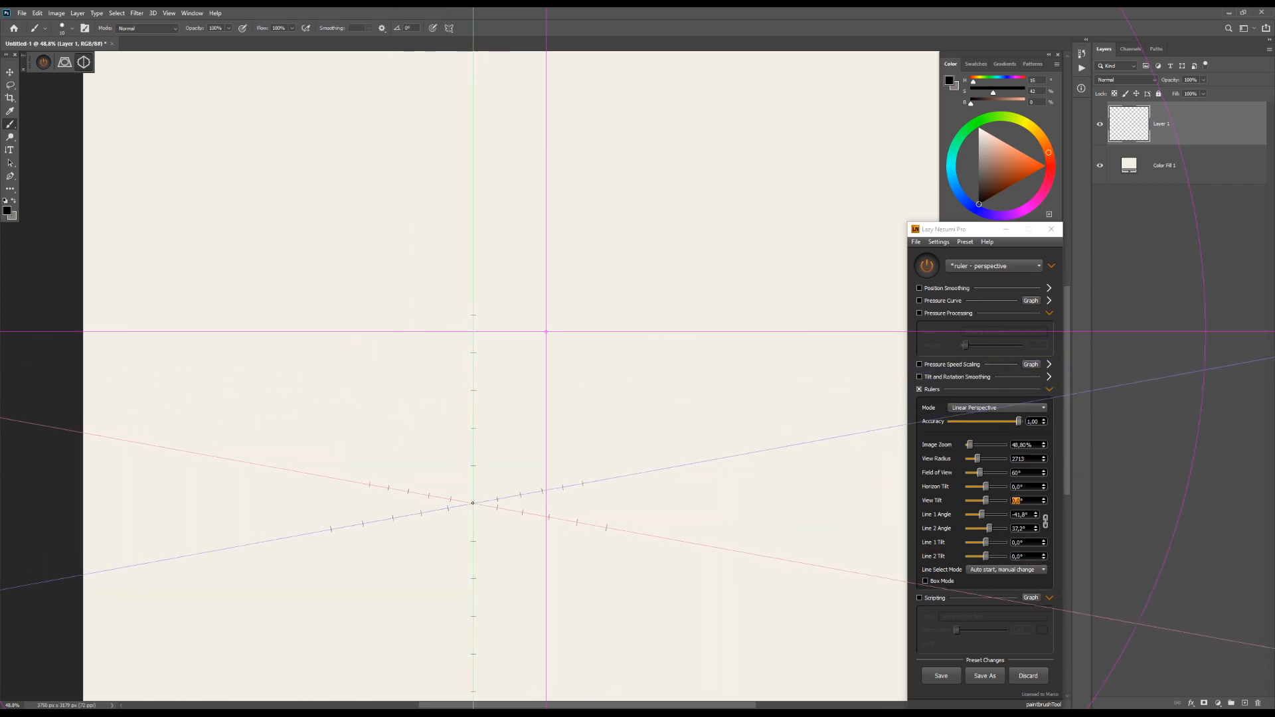
Adjust the spacing of the ruler's measure ticks to a unit distance of about 162.01
key(ctrl)
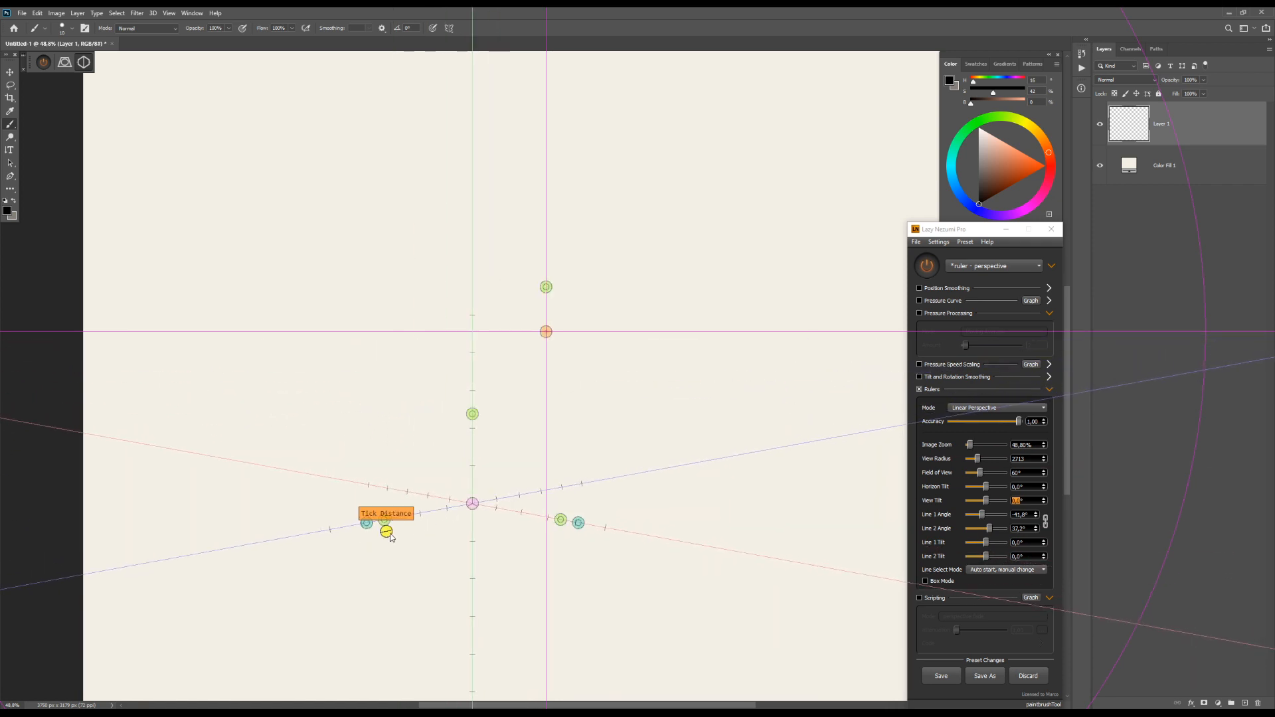
drag(390, 536, 437, 525)
drag(358, 556, 353, 556)
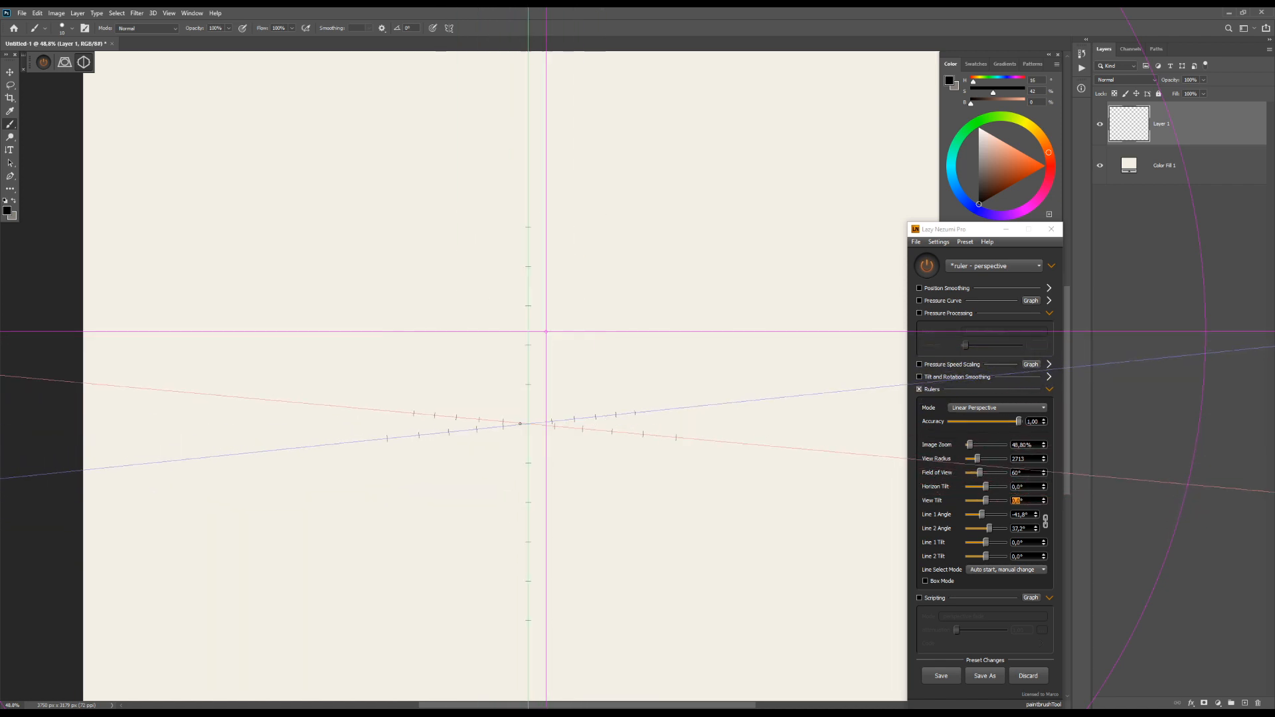
Open the overlay settings, try a smaller number of measure points and restore it to 5
click(936, 242)
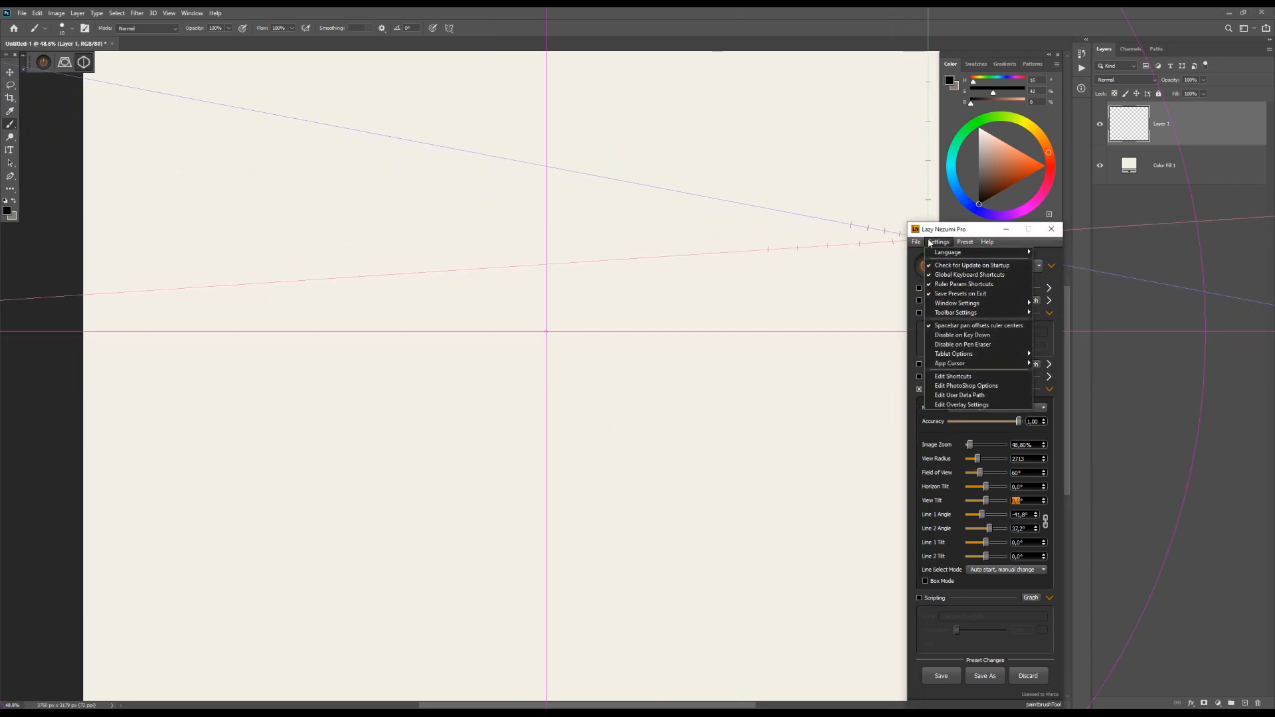
click(962, 405)
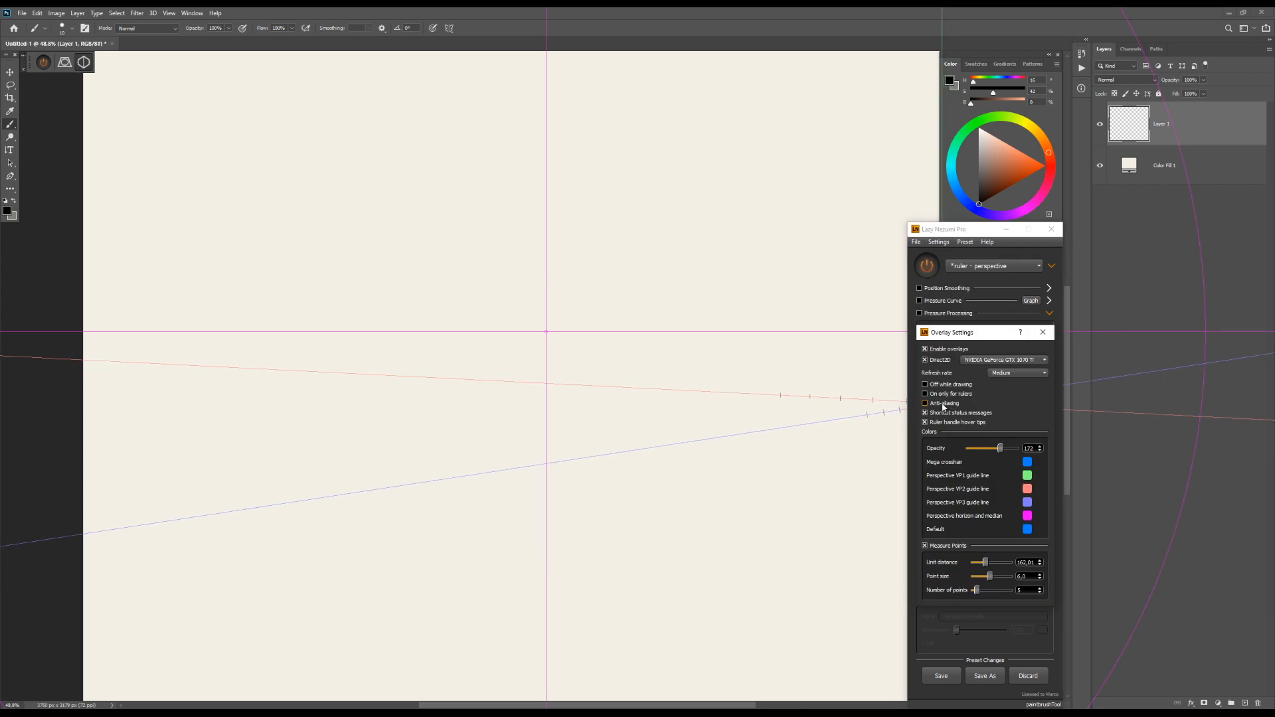
drag(969, 334, 749, 297)
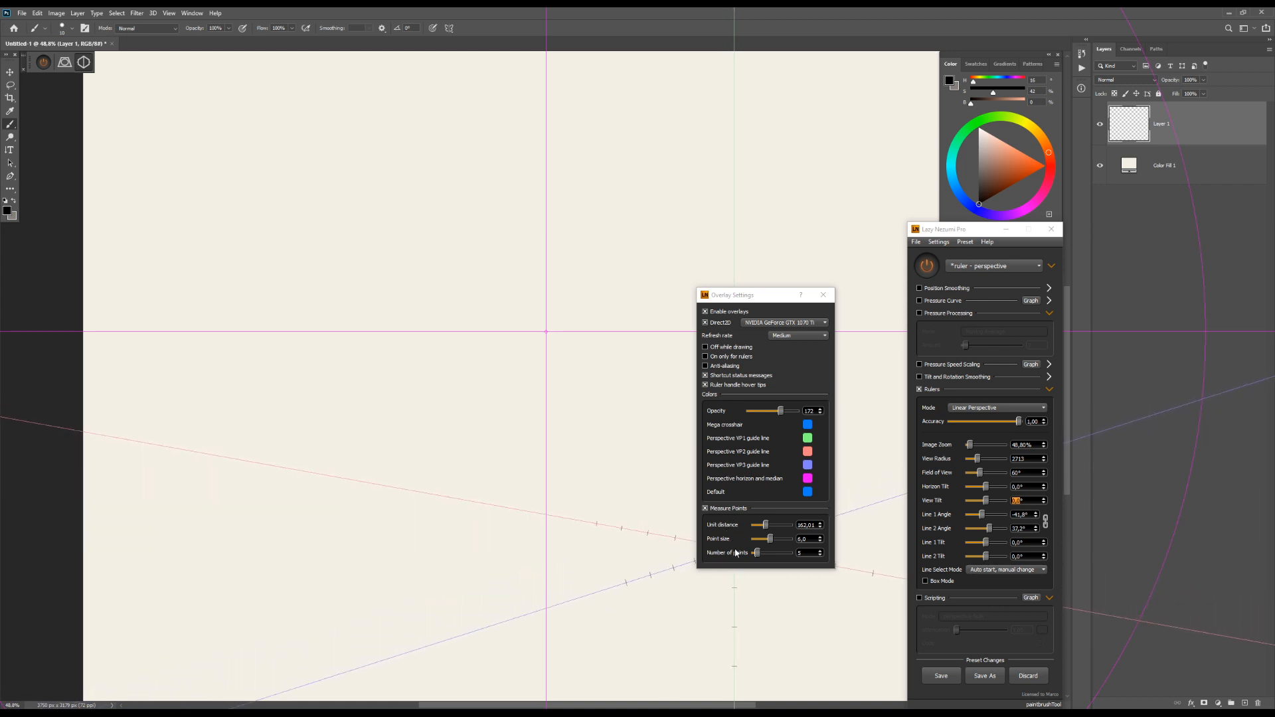
click(823, 558)
click(822, 556)
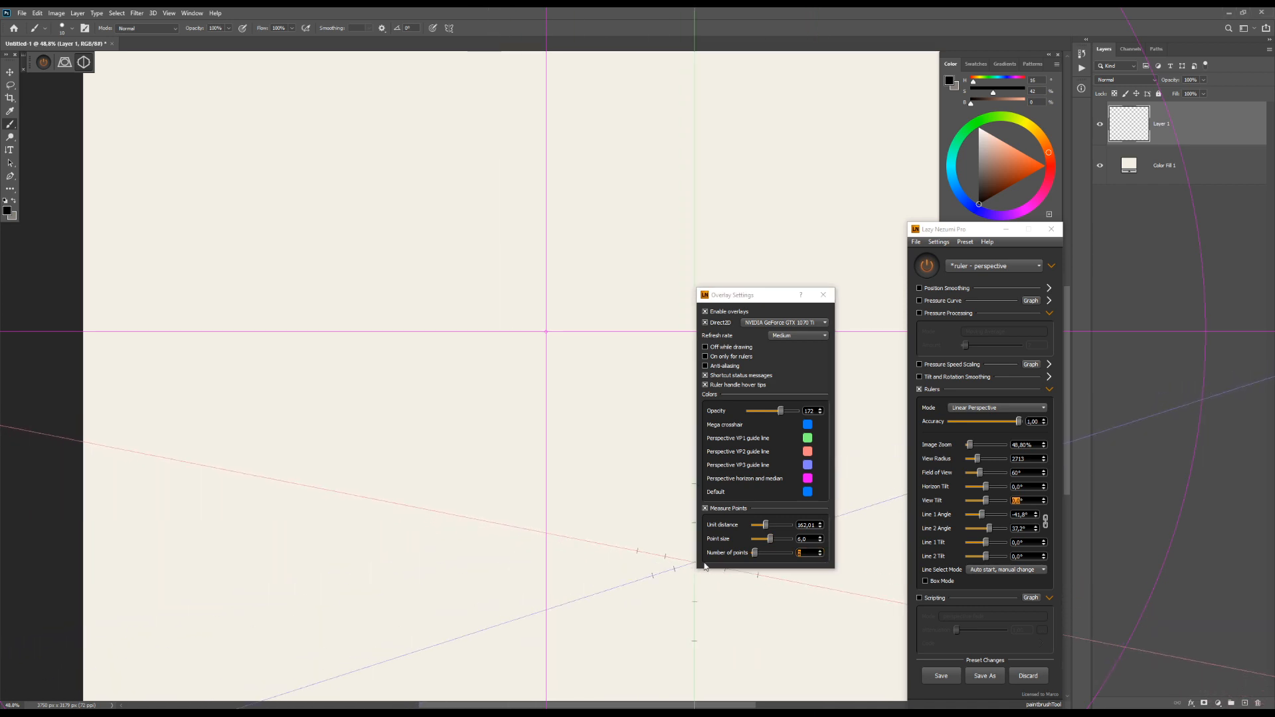
click(821, 553)
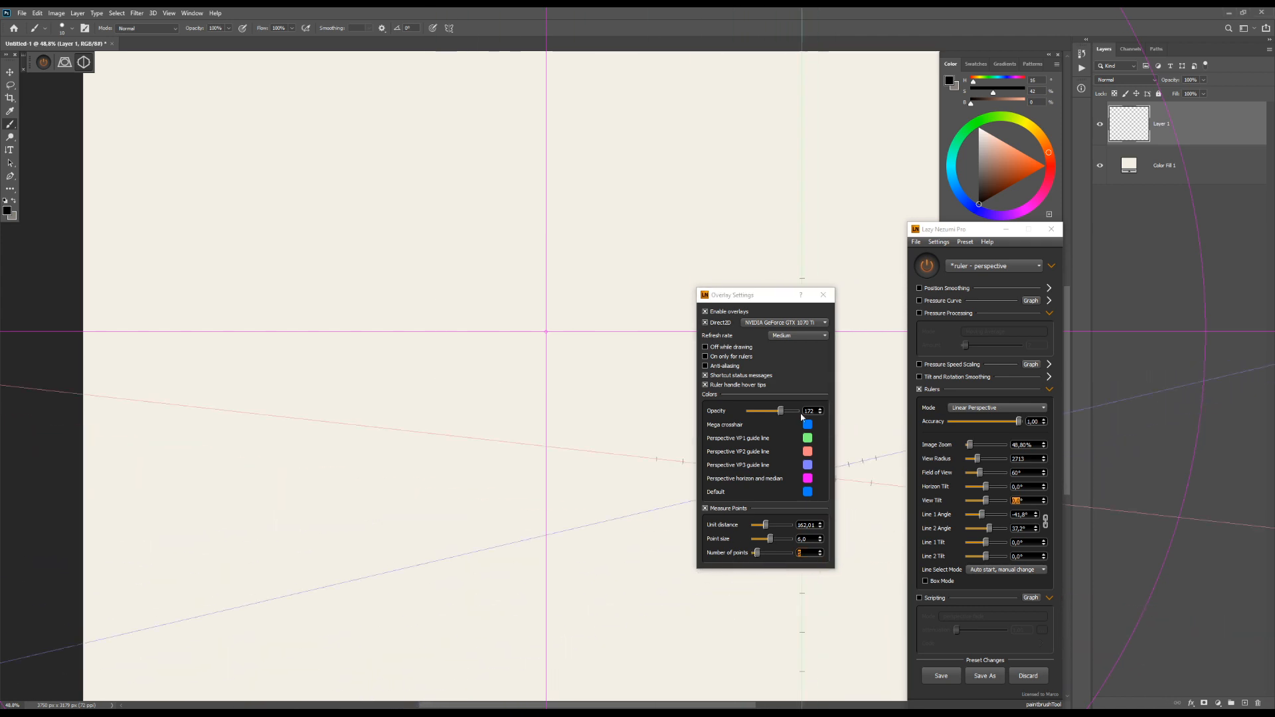
click(823, 295)
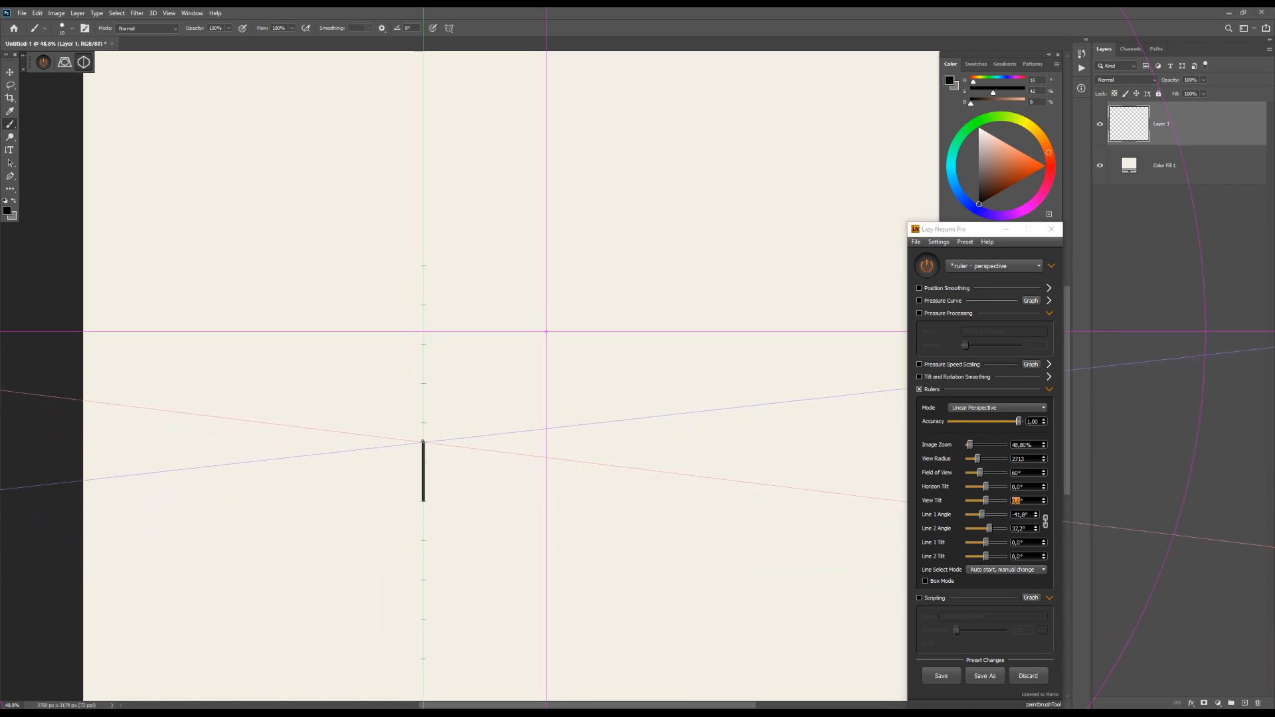
Draw and undo a vertical test stroke along the ruler's measure ticks, and switch the floor grid on and off
drag(423, 440, 423, 344)
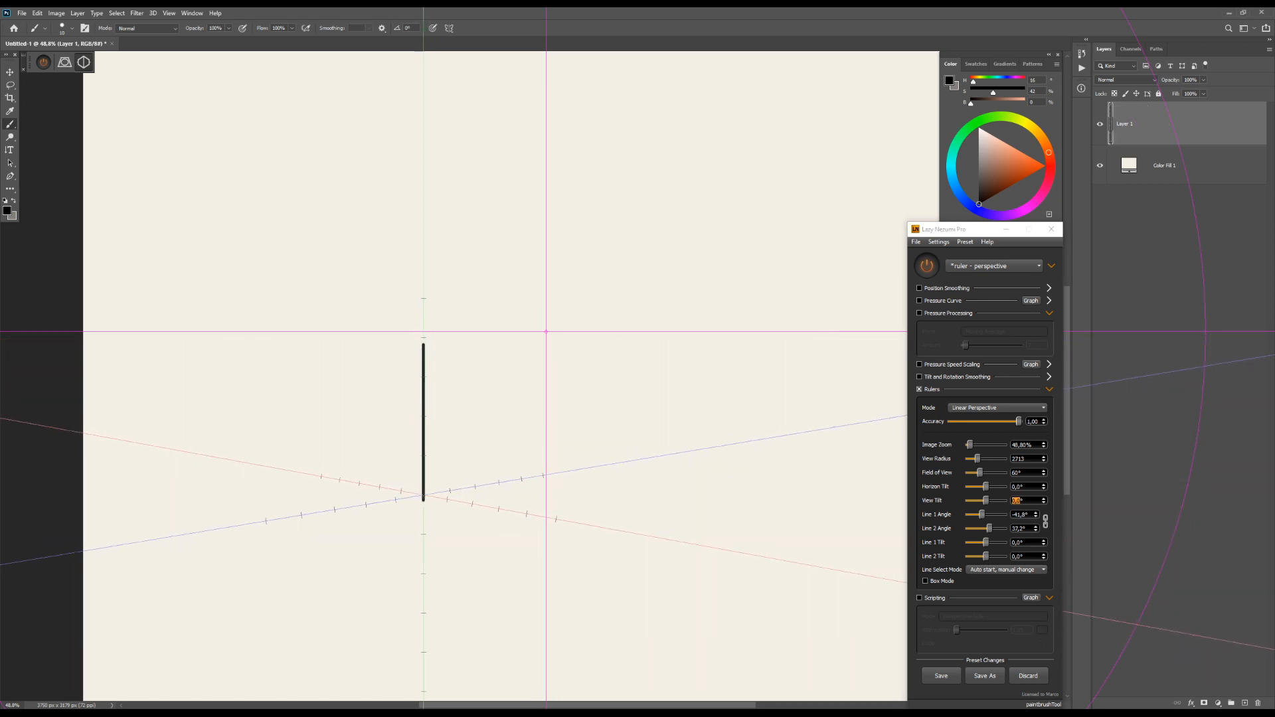
key(ctrl+z)
click(467, 472)
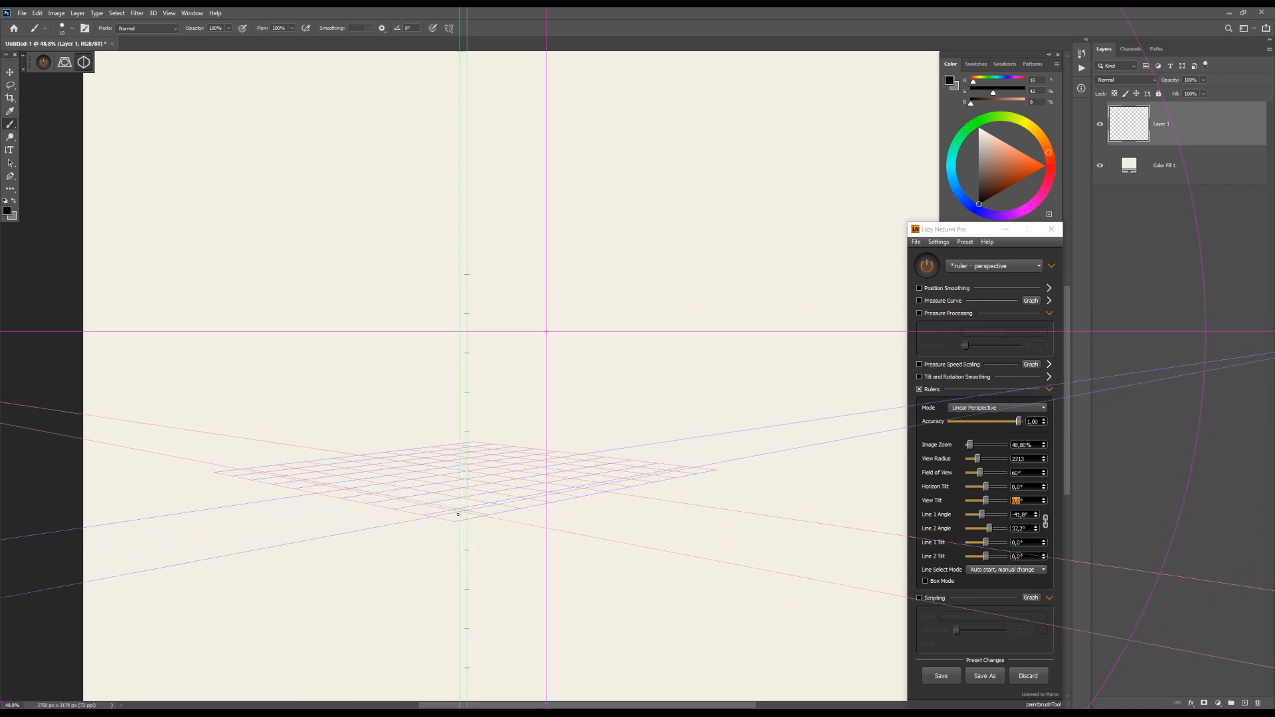
click(467, 471)
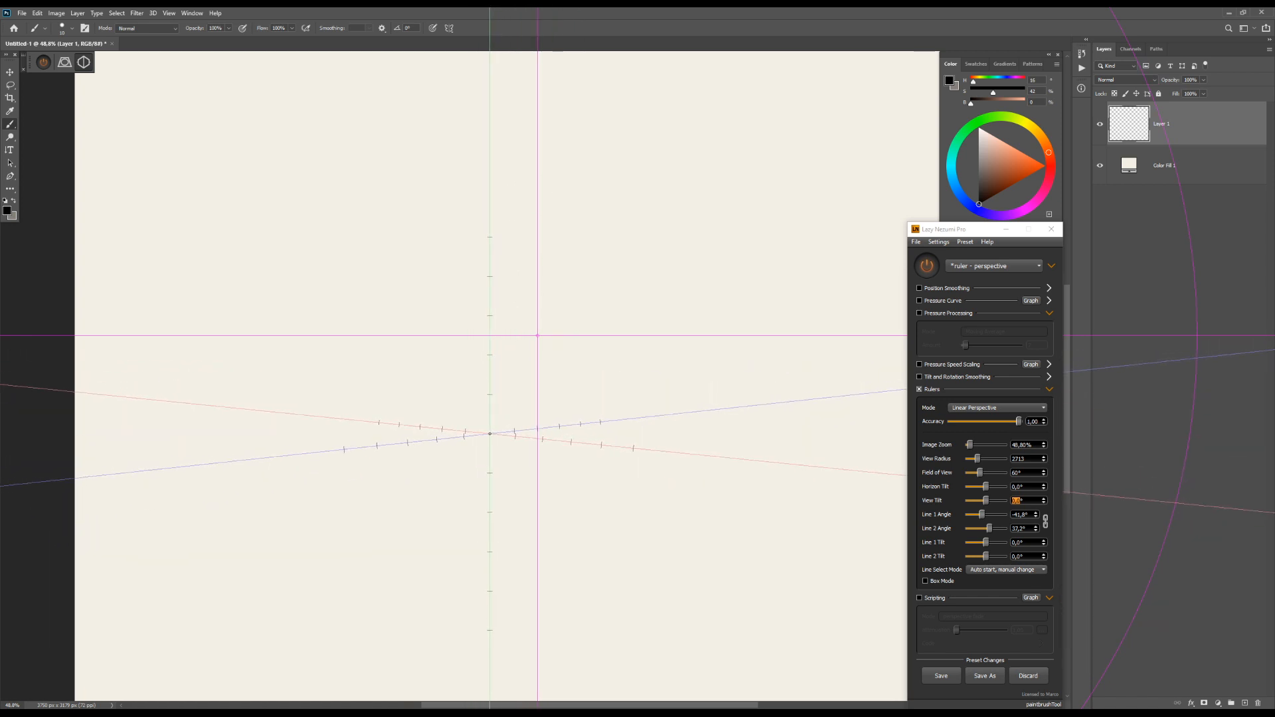
Set the ruler's Line 1 Angle to 90° and draw a long line along the Line 2 direction across the middle of the canvas
scroll(496, 441, down, 3)
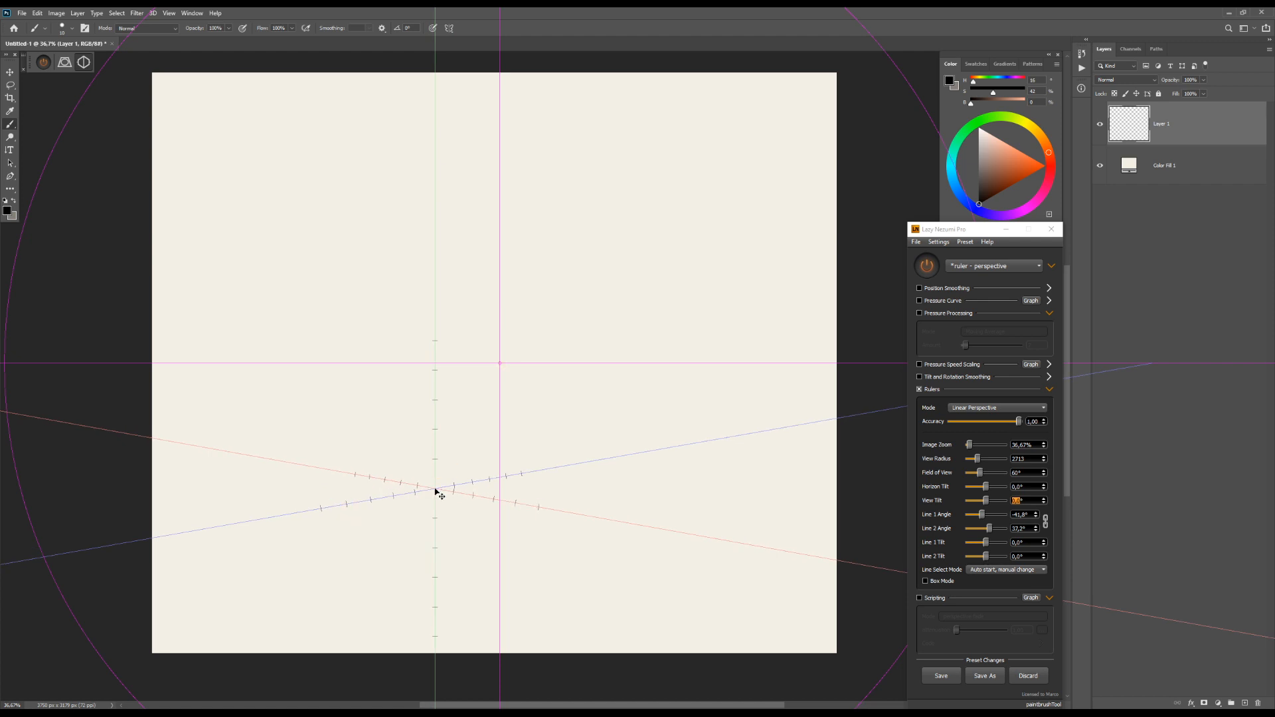
drag(435, 489, 453, 471)
drag(540, 486, 915, 524)
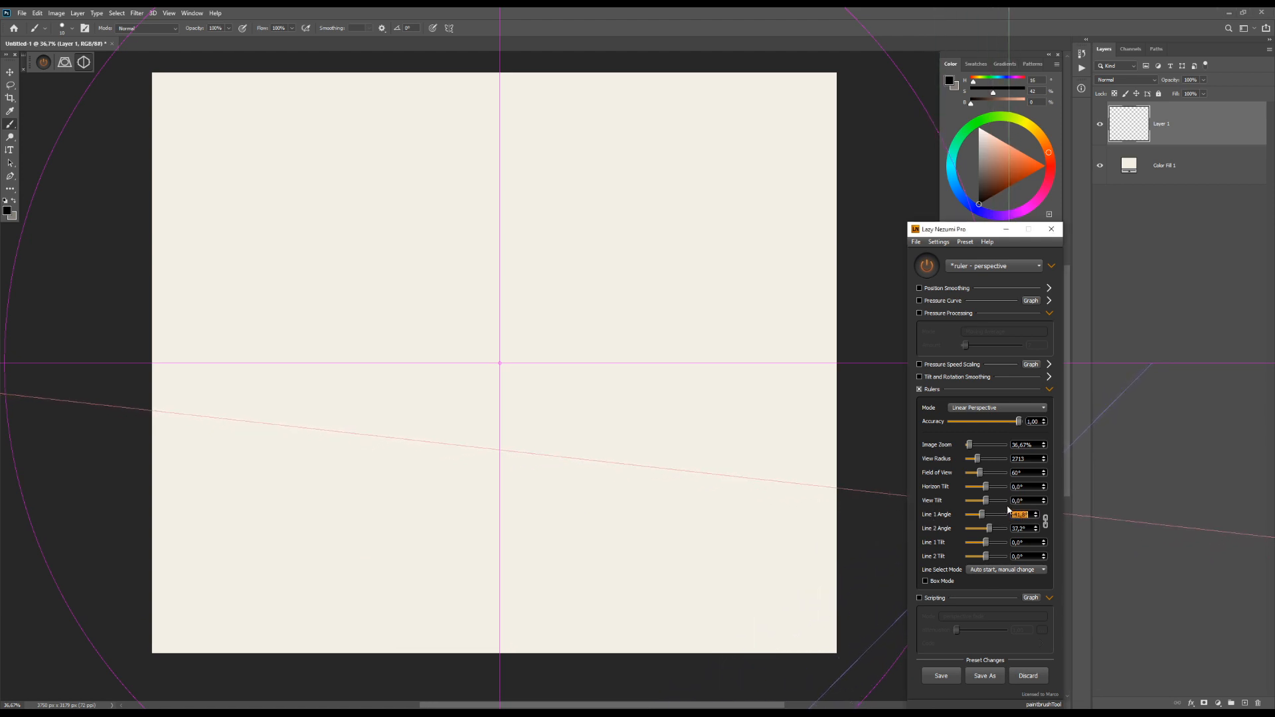
text(90)
key(Return)
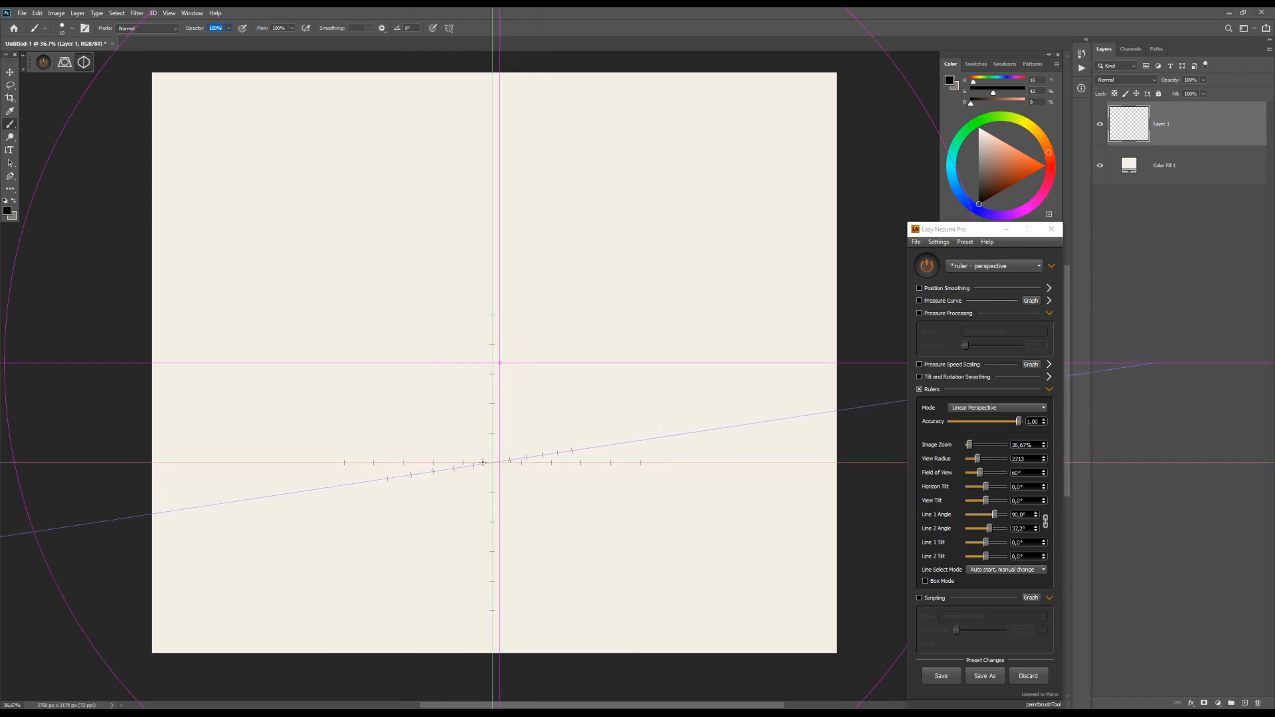
drag(390, 456, 639, 462)
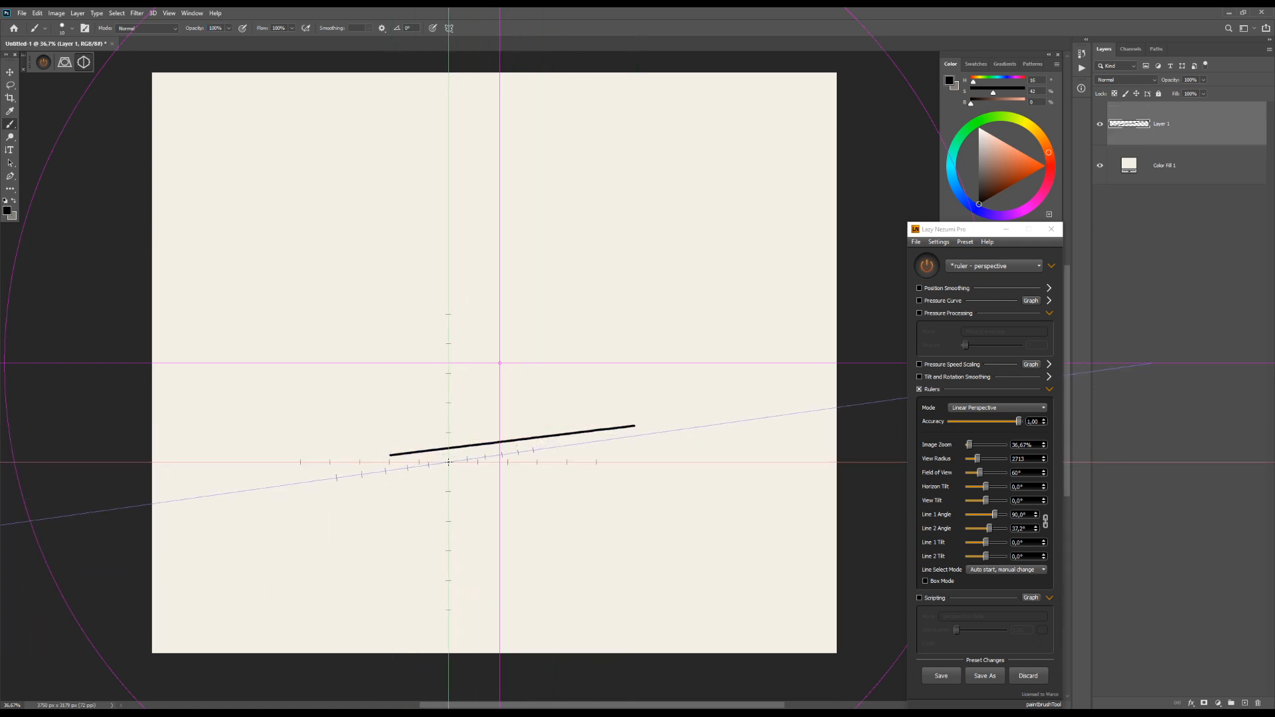
Undo the long line across the canvas, and draw and undo one more test stroke below it
key(ctrl+z)
mouse_move(418, 468)
mouse_down()
mouse_move(569, 481)
mouse_move(396, 501)
mouse_move(640, 484)
mouse_move(626, 493)
mouse_up()
key(ctrl+z)
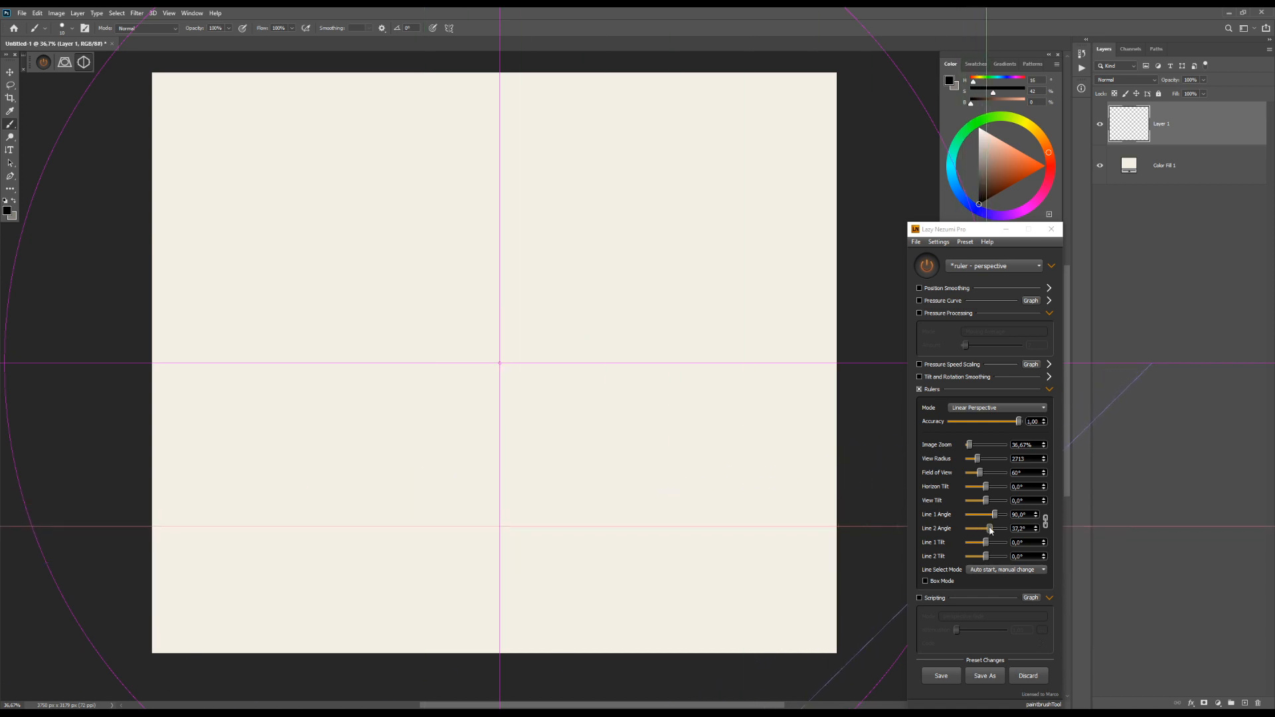
Set the ruler's Line 2 Angle to 0° for one-point perspective
click(1035, 531)
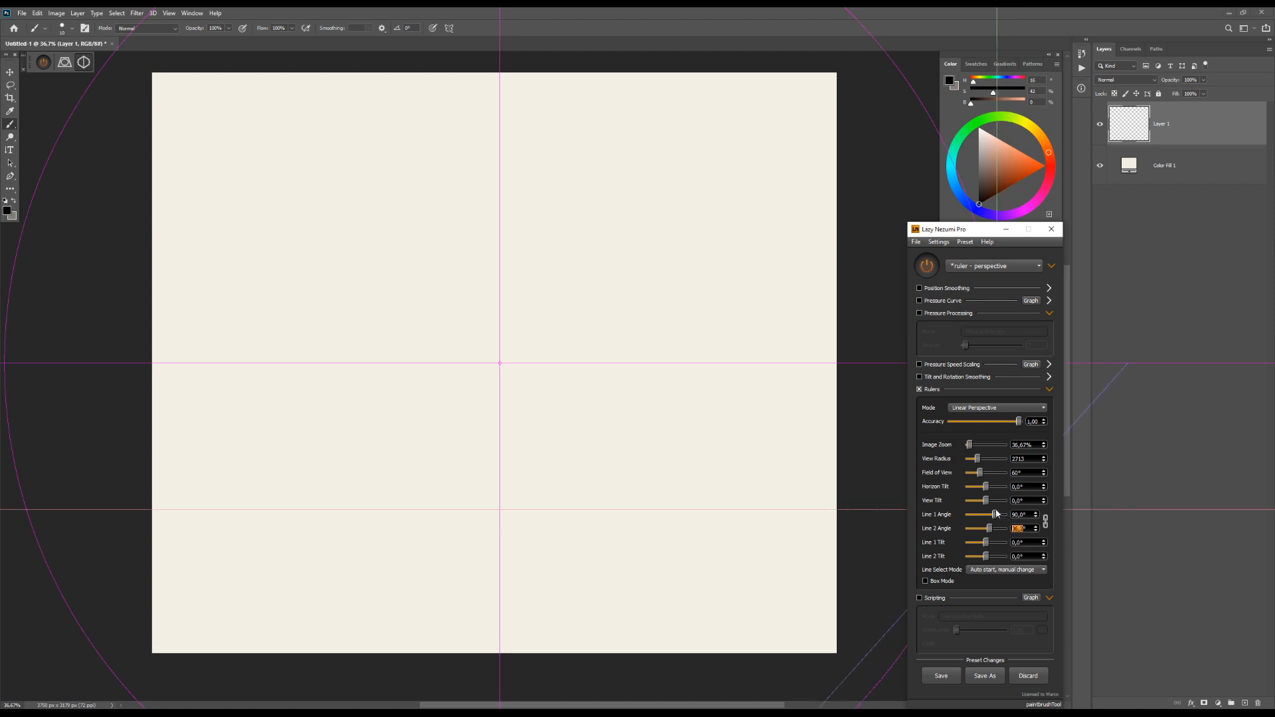
text(0)
key(Return)
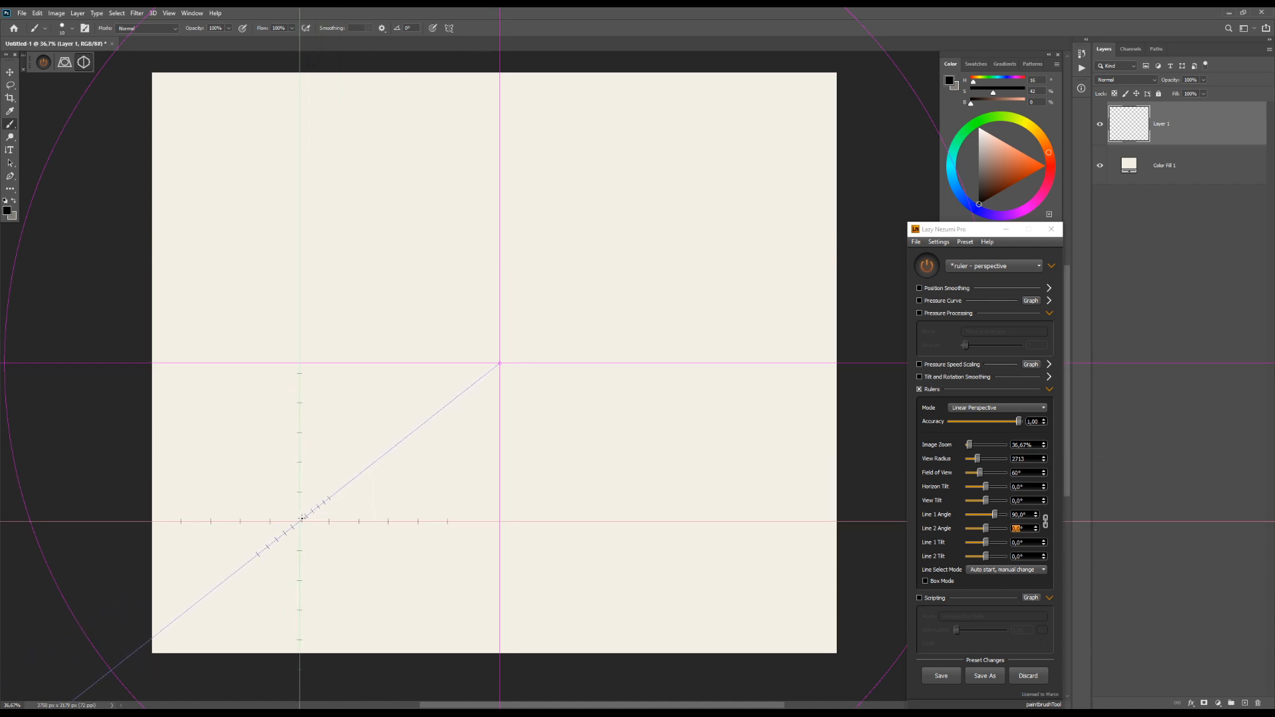
Draw a wireframe box in one-point perspective below the horizon, with its depth edges converging on the central vanishing point
drag(303, 519, 420, 426)
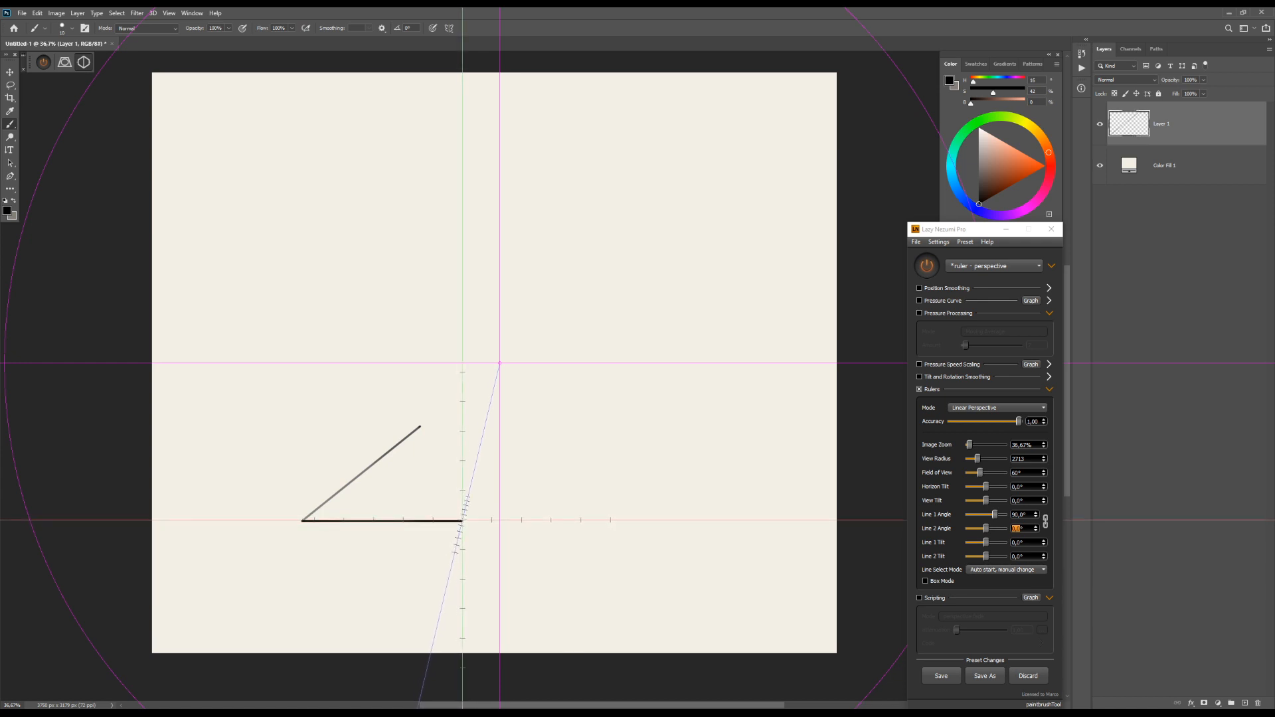
drag(462, 525, 485, 426)
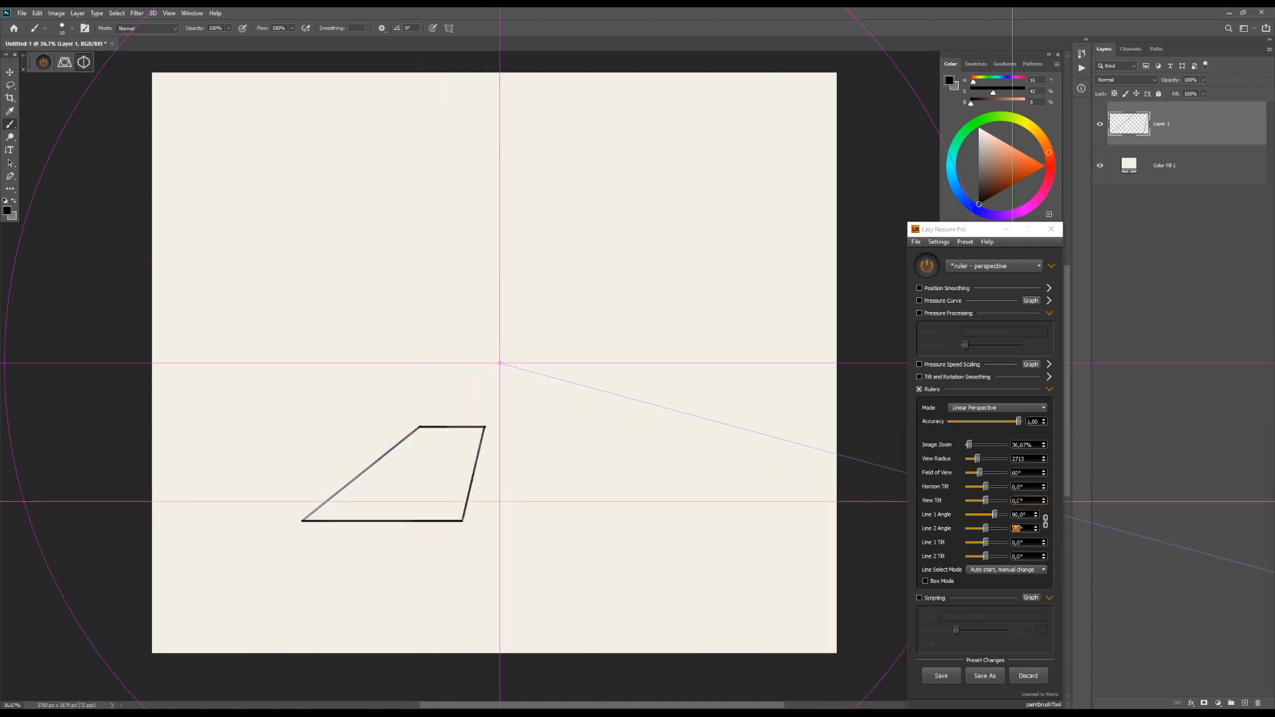
drag(302, 521, 302, 417)
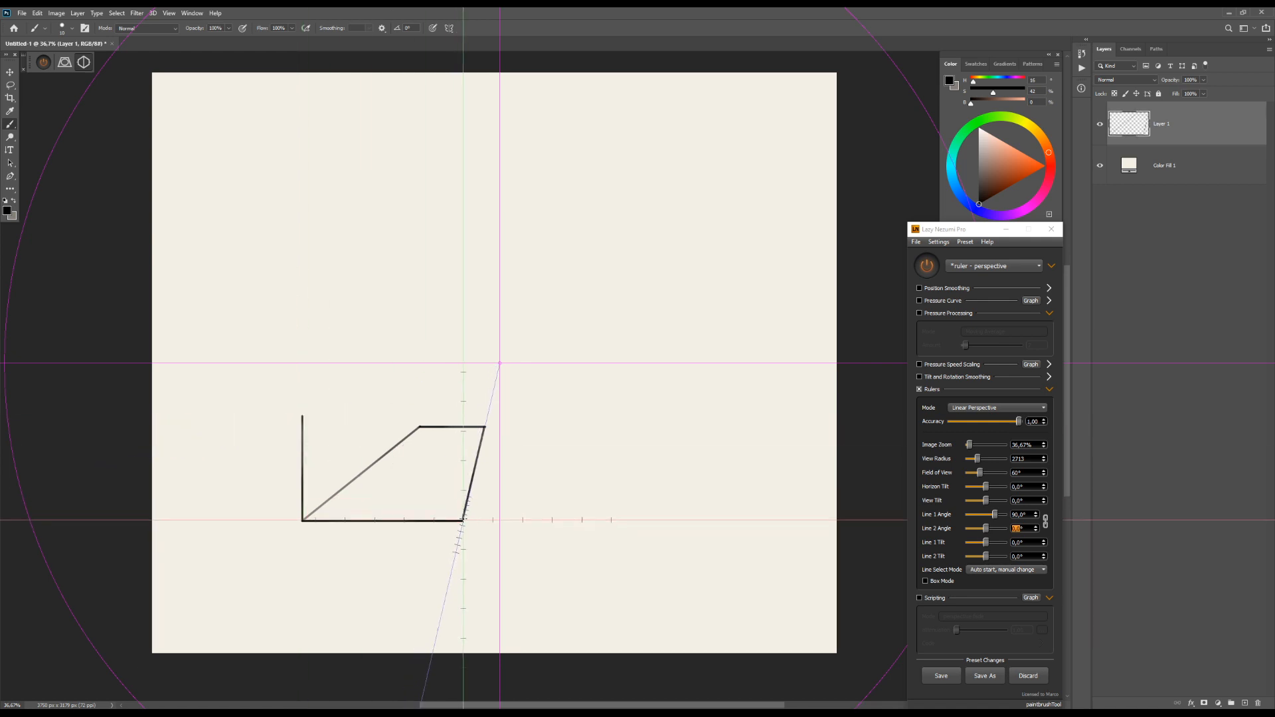
drag(461, 521, 462, 414)
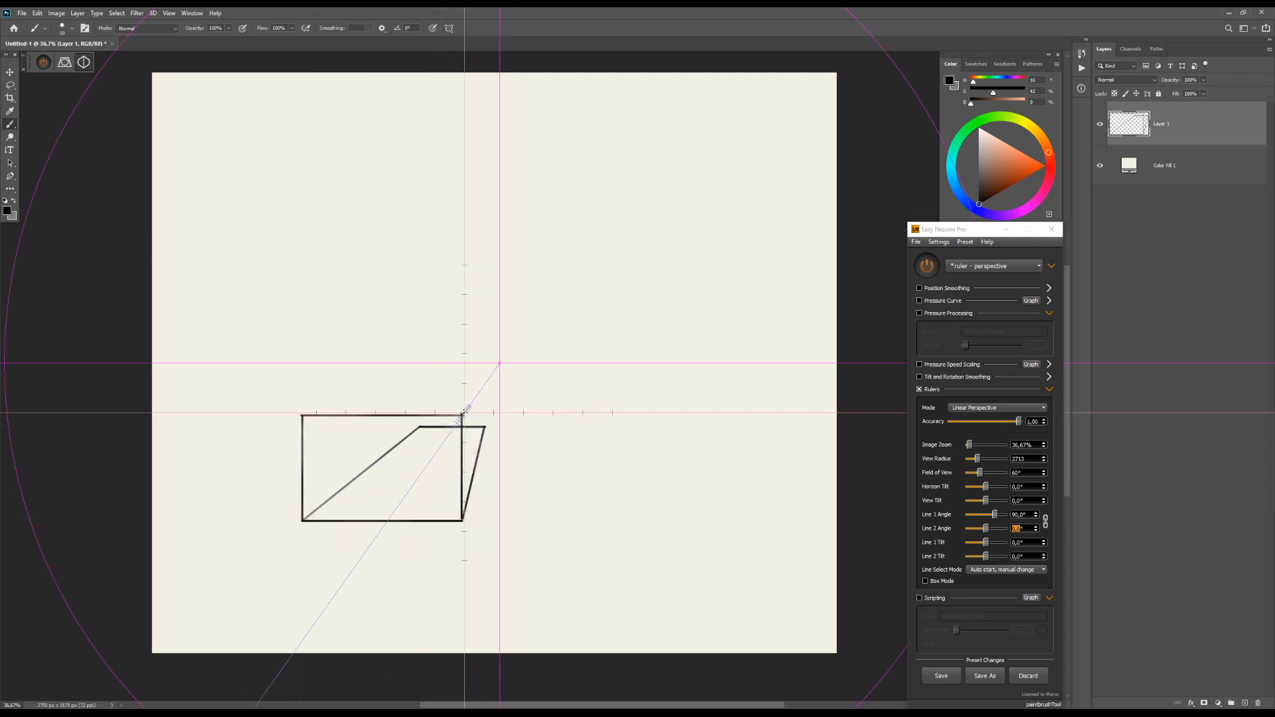
mouse_move(461, 413)
mouse_down()
mouse_move(488, 383)
mouse_move(484, 429)
mouse_up()
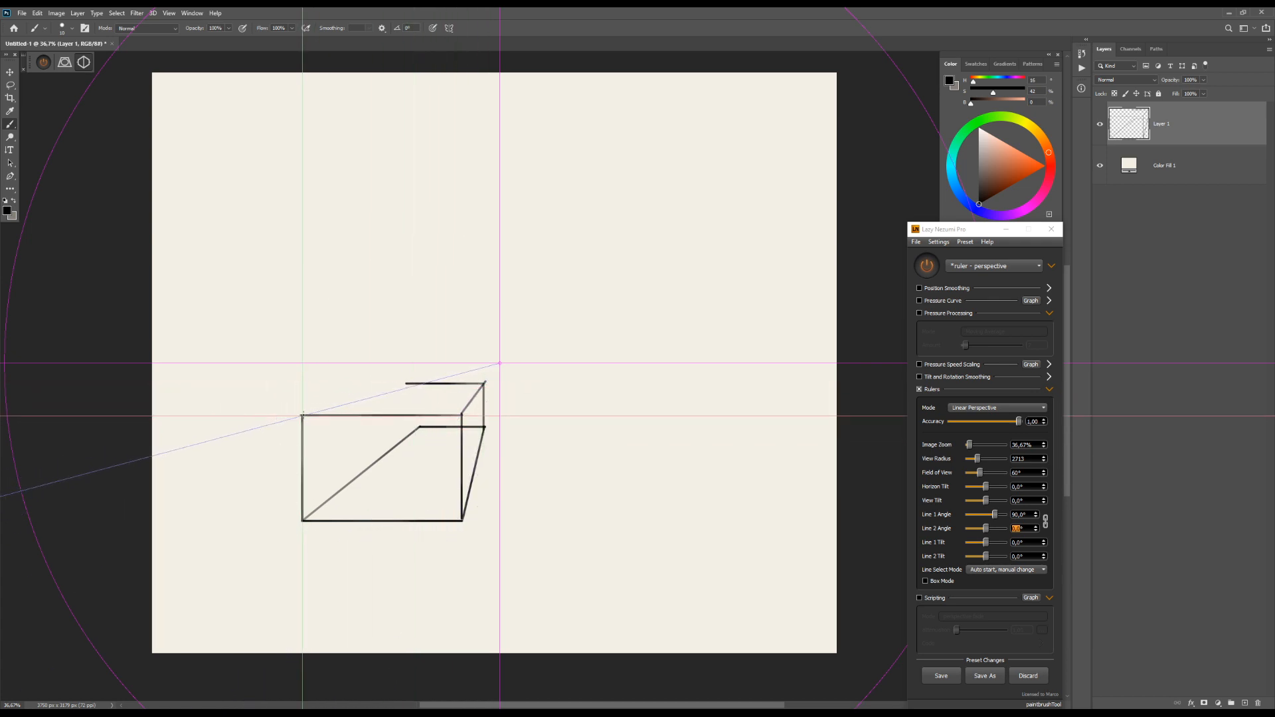
drag(303, 415, 384, 392)
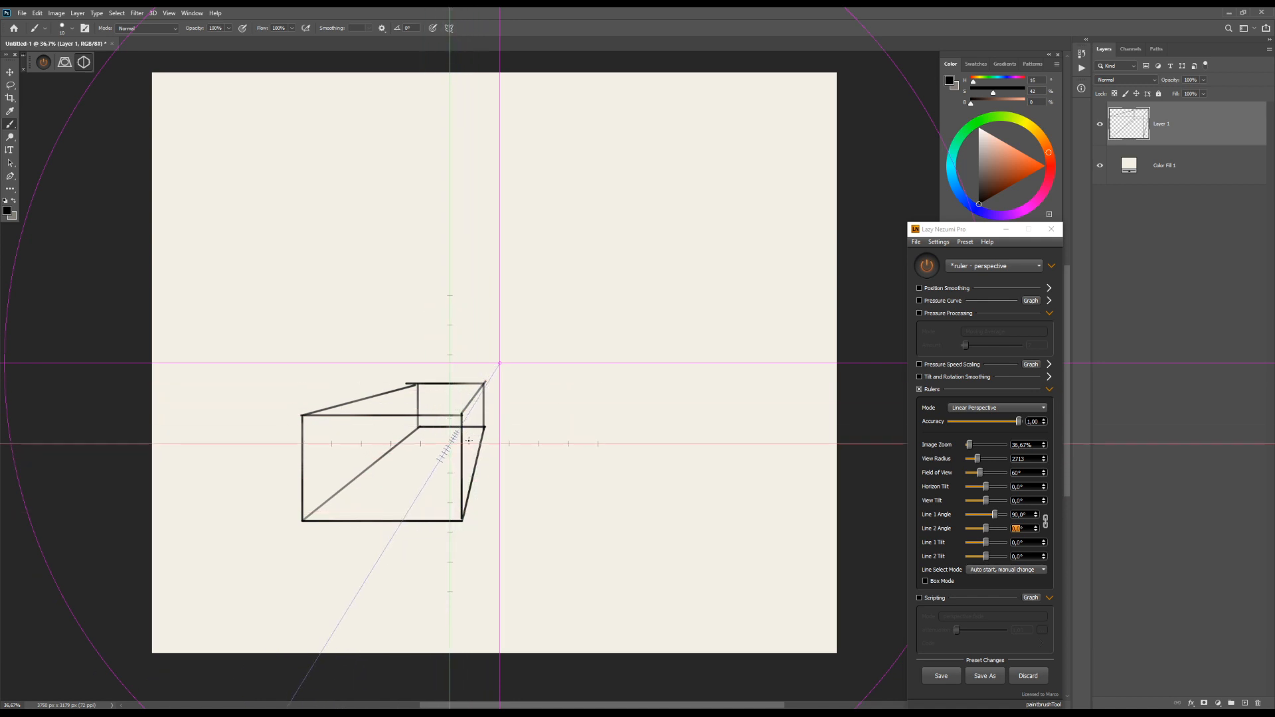
Rotate the ruler's Line 1 on the canvas to a Line 1 Angle of about 143.9°
key(x)
drag(596, 460, 599, 464)
key(x)
scroll(599, 462, down, 5)
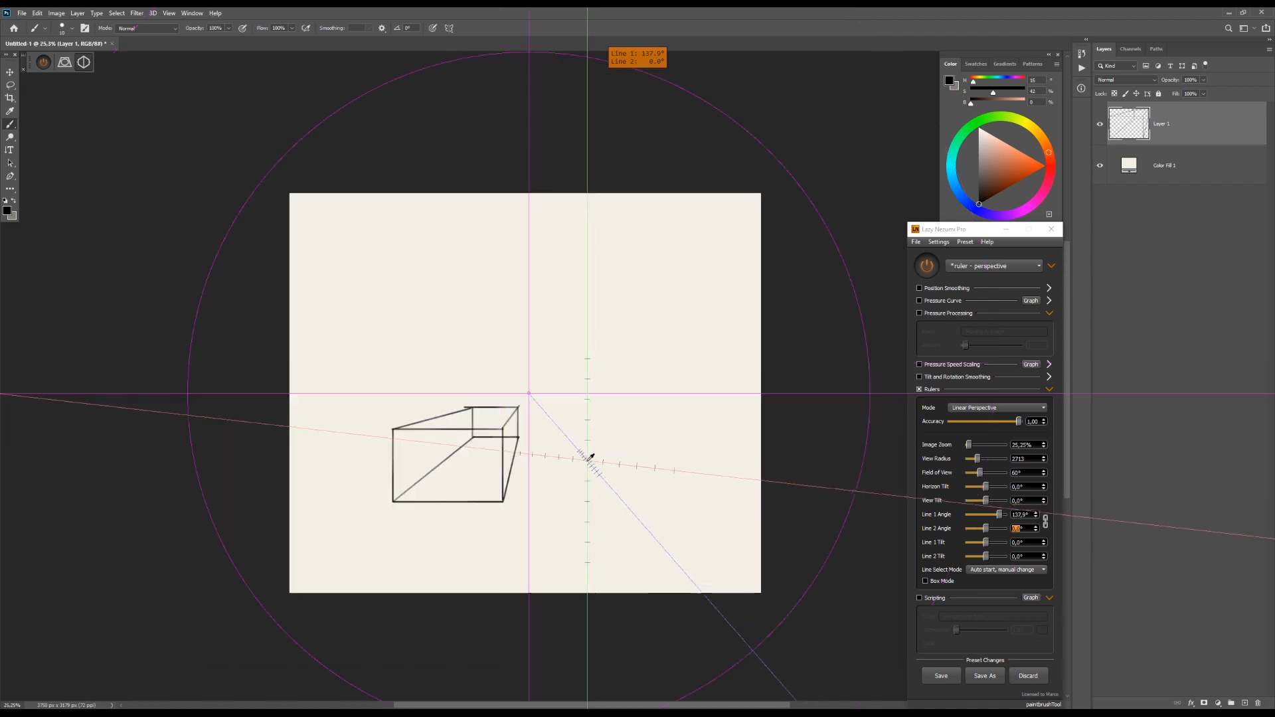
key(x)
drag(673, 480, 674, 483)
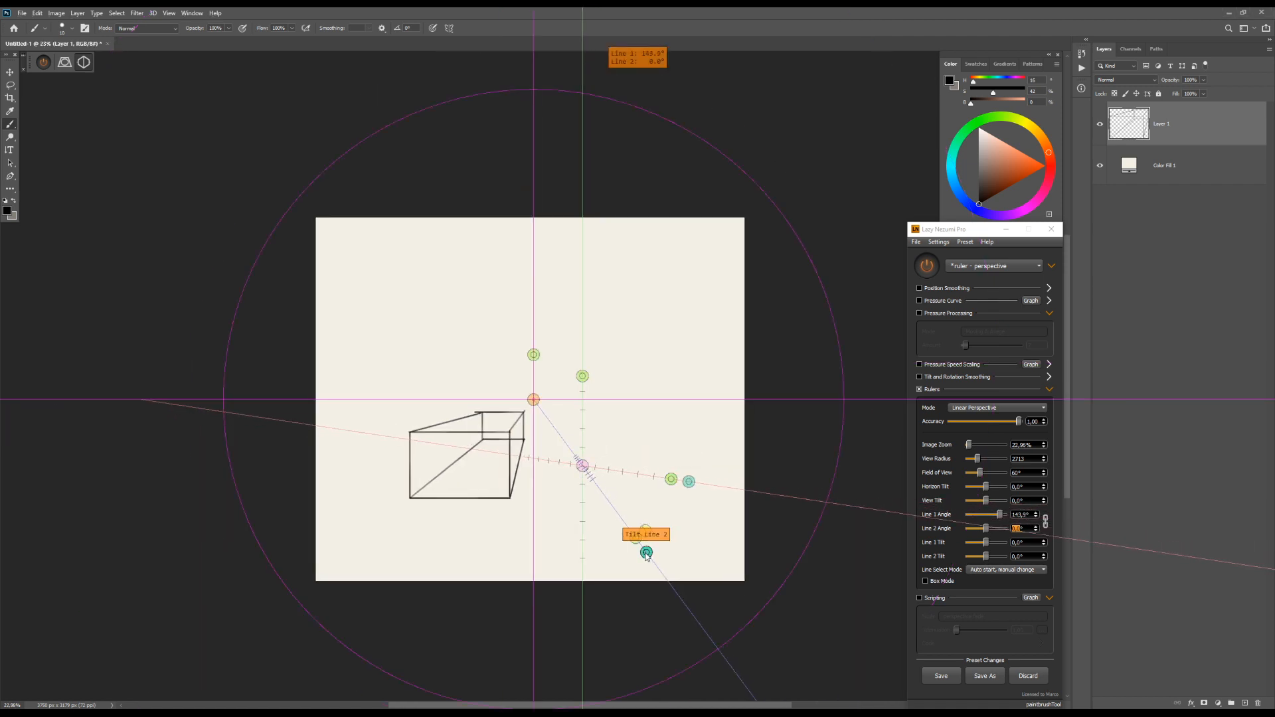
Try tilting Line 2, restore its tilt to 0°, and rotate it to a Line 2 Angle of about 35.2°
key(x)
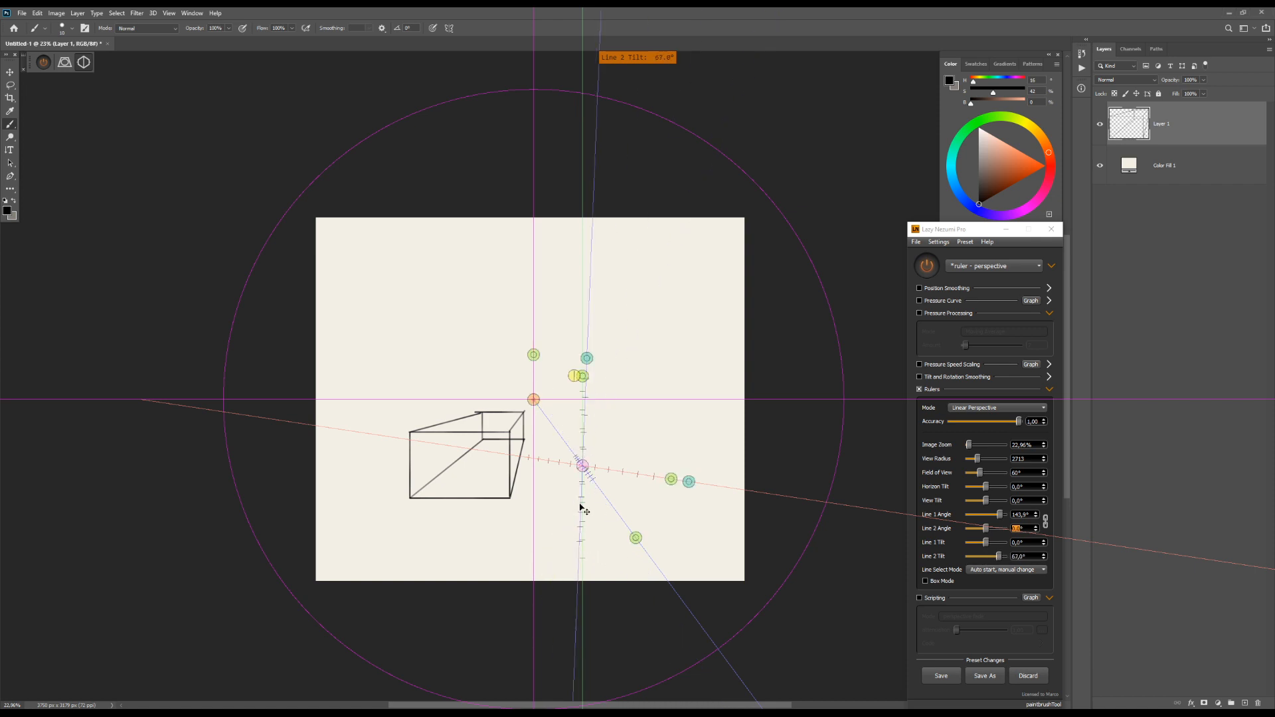
drag(585, 375, 594, 371)
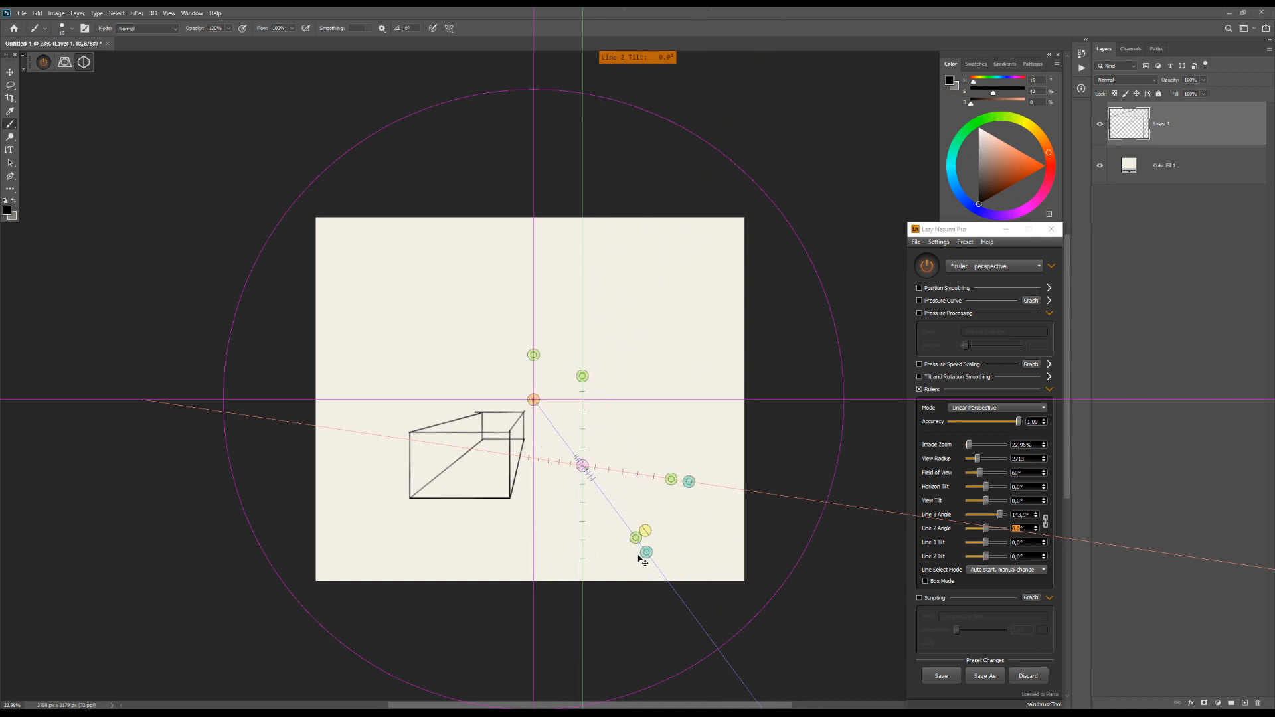
drag(639, 544, 597, 550)
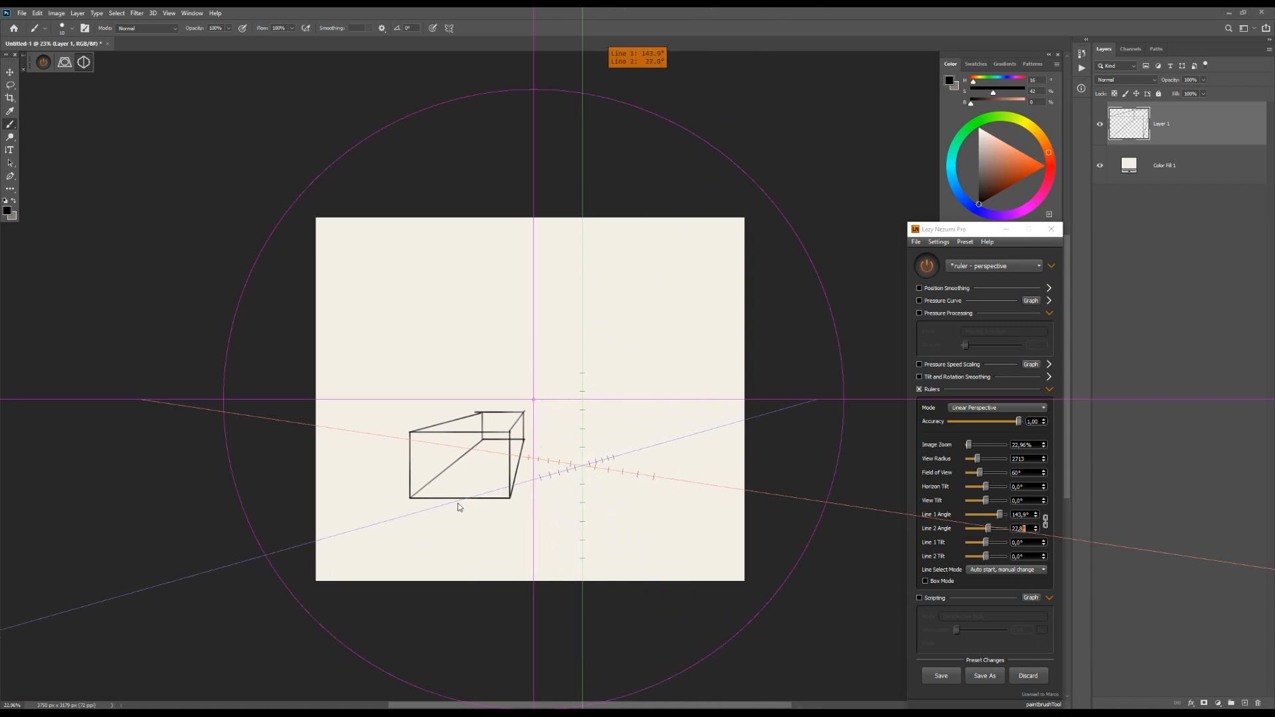
drag(458, 508, 454, 499)
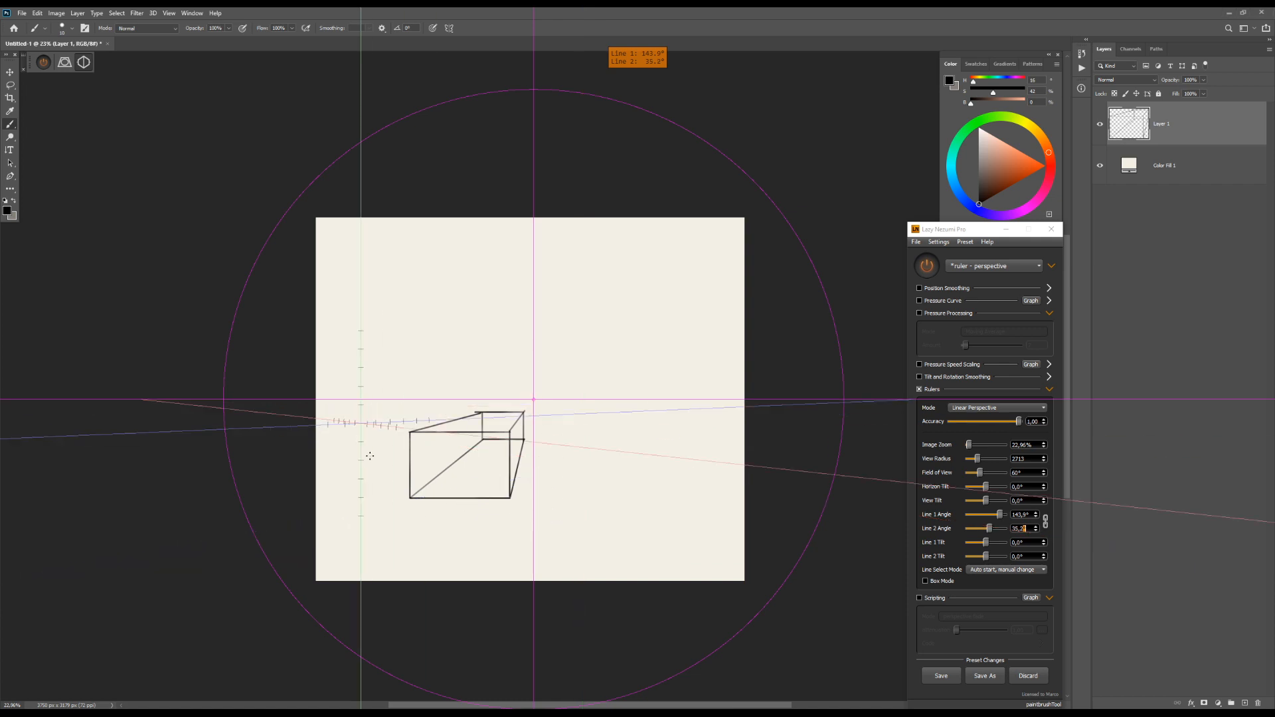
key(z)
click(521, 465)
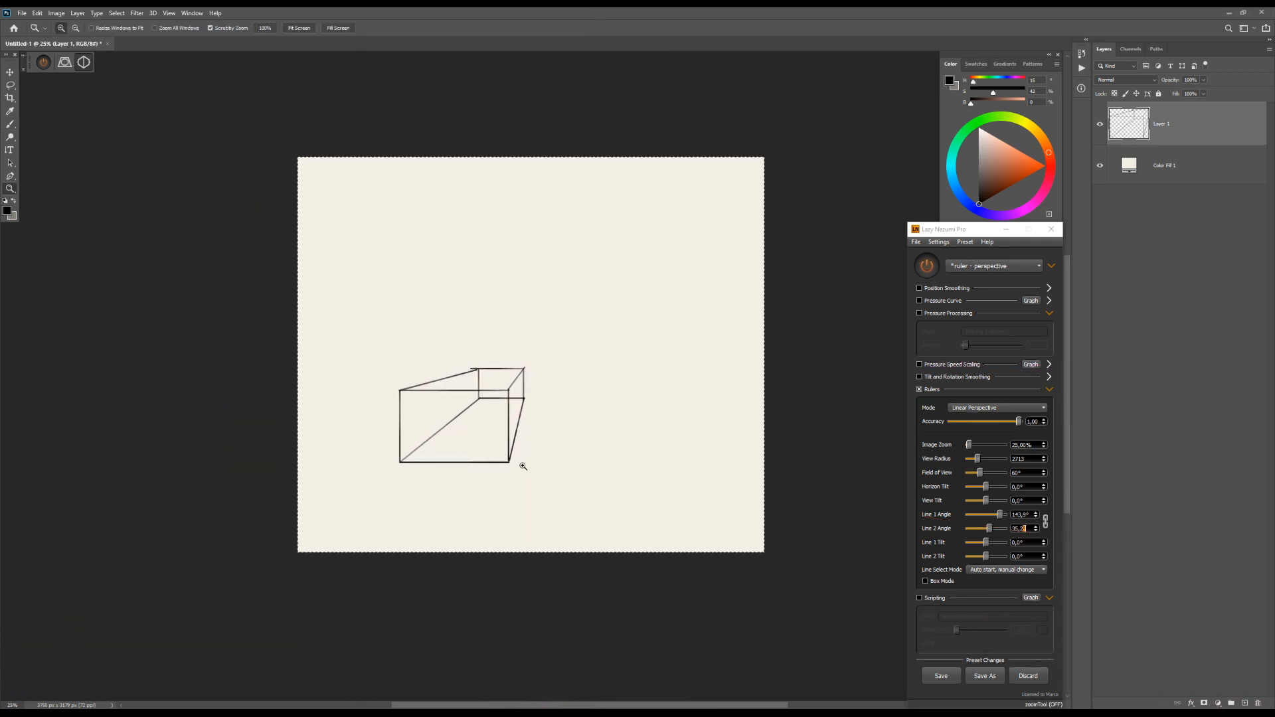
Clear the existing box sketch from Layer 1, deselect the canvas and activate the Brush tool
key(Delete)
key(ctrl+d)
key(b)
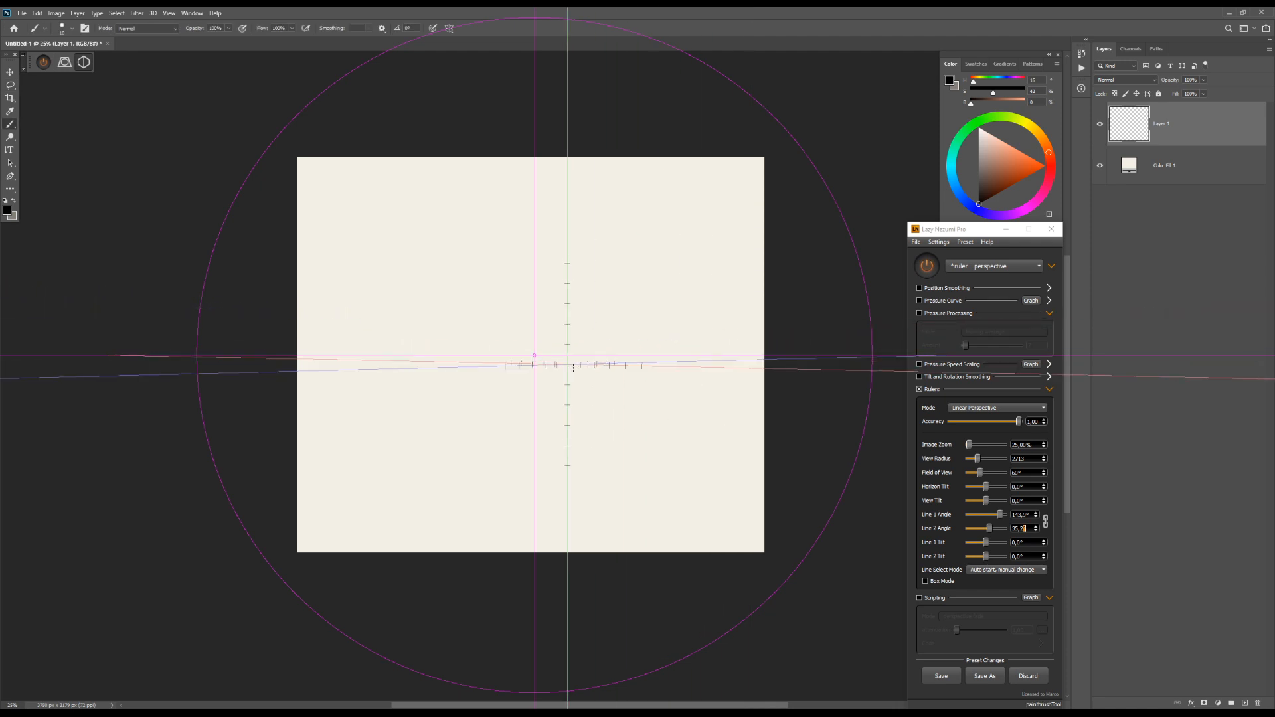
Draw the four-sided base of a box below the horizon along the two-point perspective guides
key(ctrl+plus)
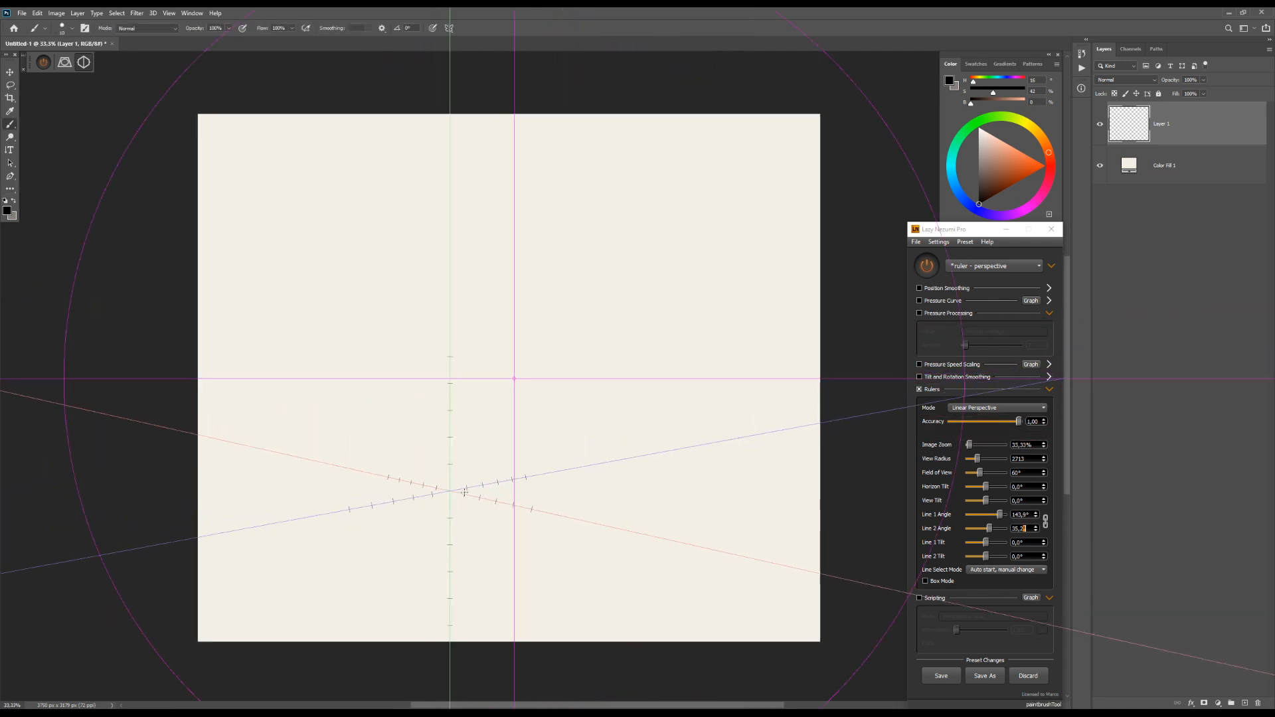
drag(465, 511, 472, 483)
mouse_move(423, 446)
mouse_down()
mouse_move(478, 435)
mouse_move(487, 443)
mouse_move(423, 457)
mouse_move(506, 467)
mouse_up()
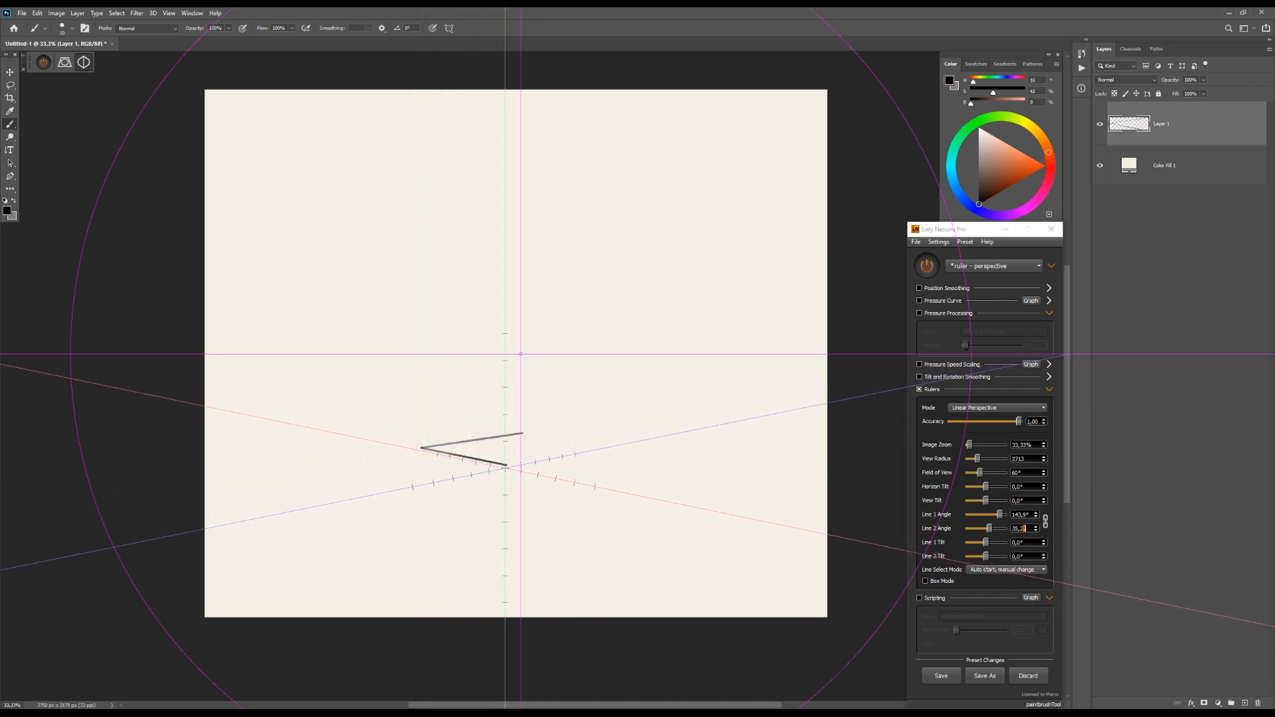
drag(600, 441, 609, 443)
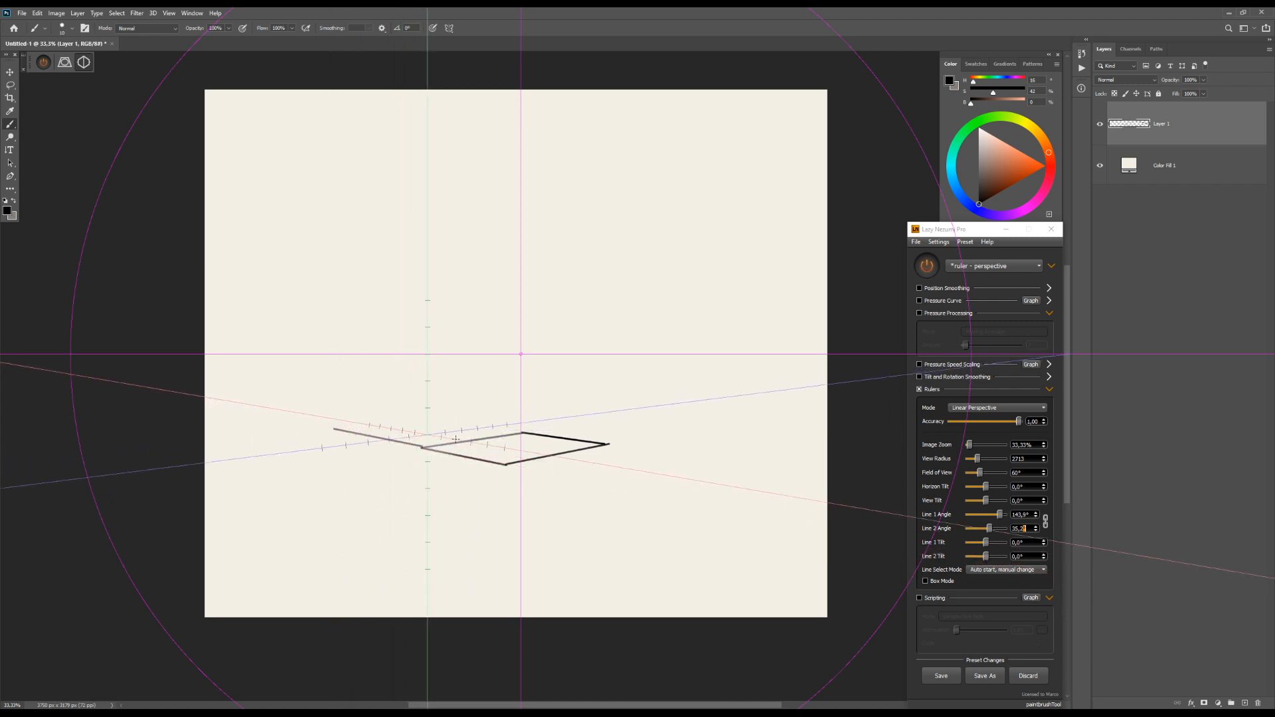
Draw the vertical edges and top outline above the base to complete the wireframe box, undoing the misdirected top edge
drag(421, 447, 419, 426)
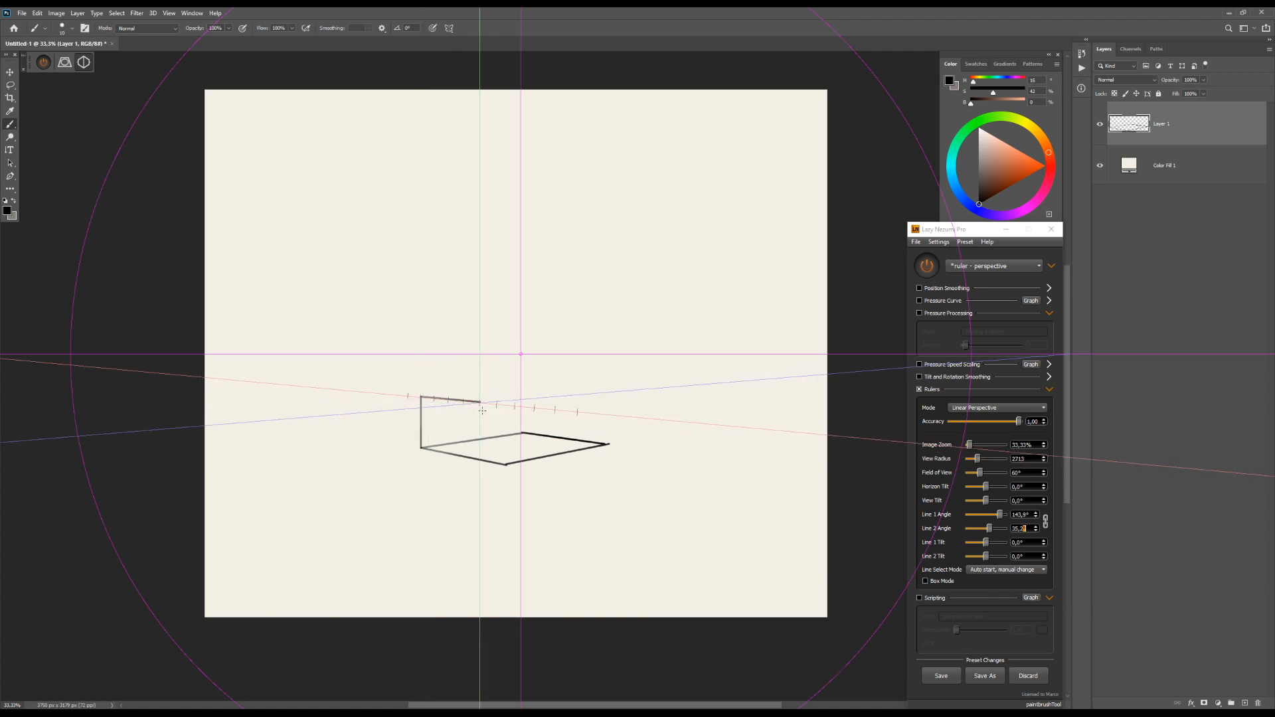
drag(506, 465, 506, 408)
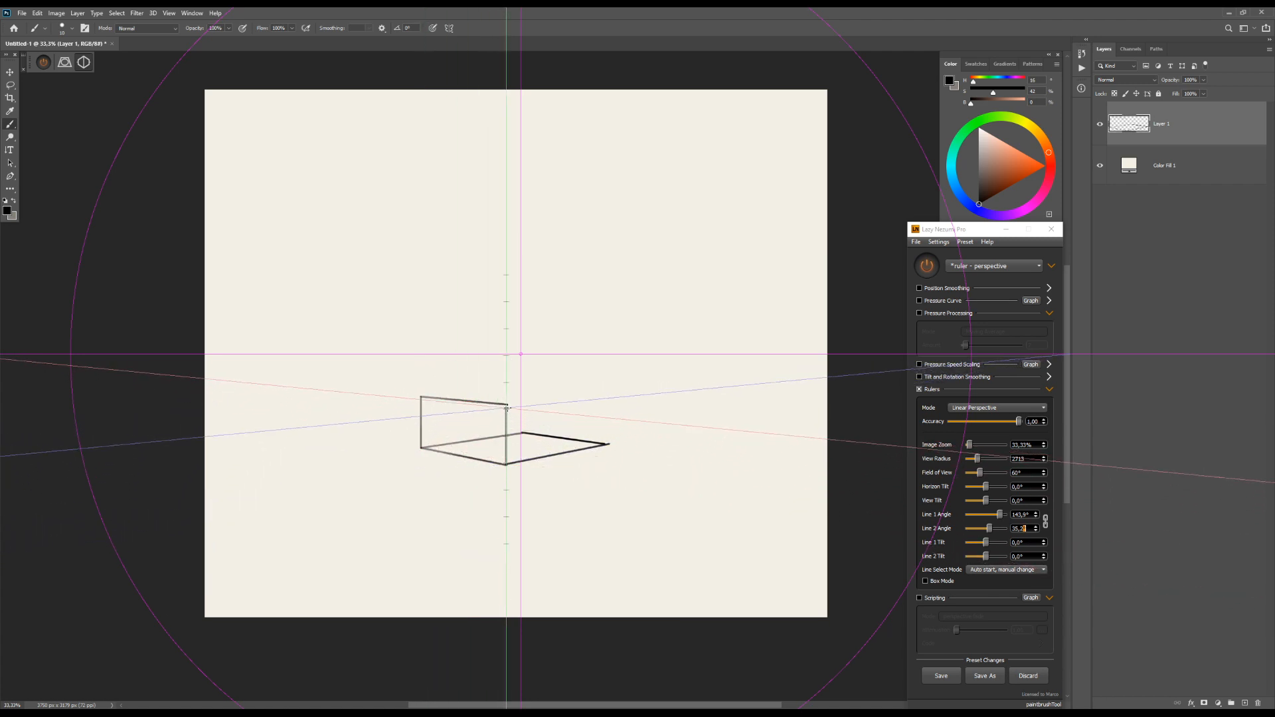
drag(597, 402, 605, 404)
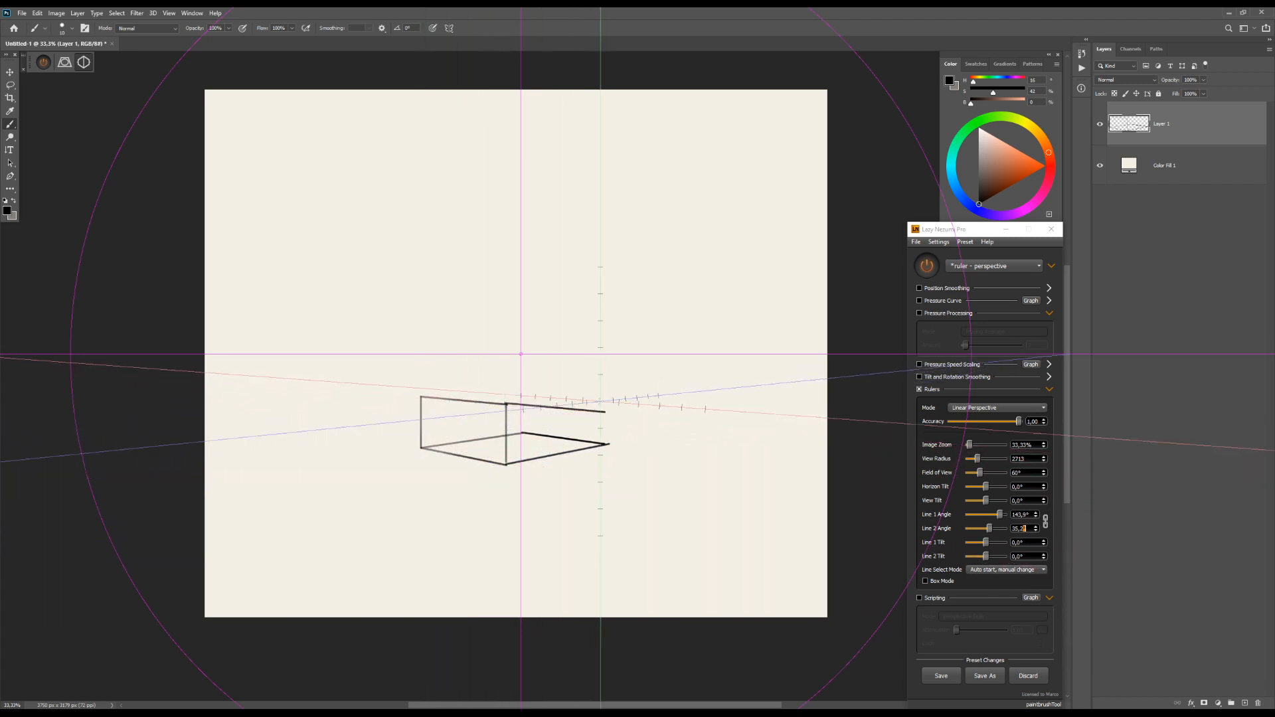
key(ctrl+z)
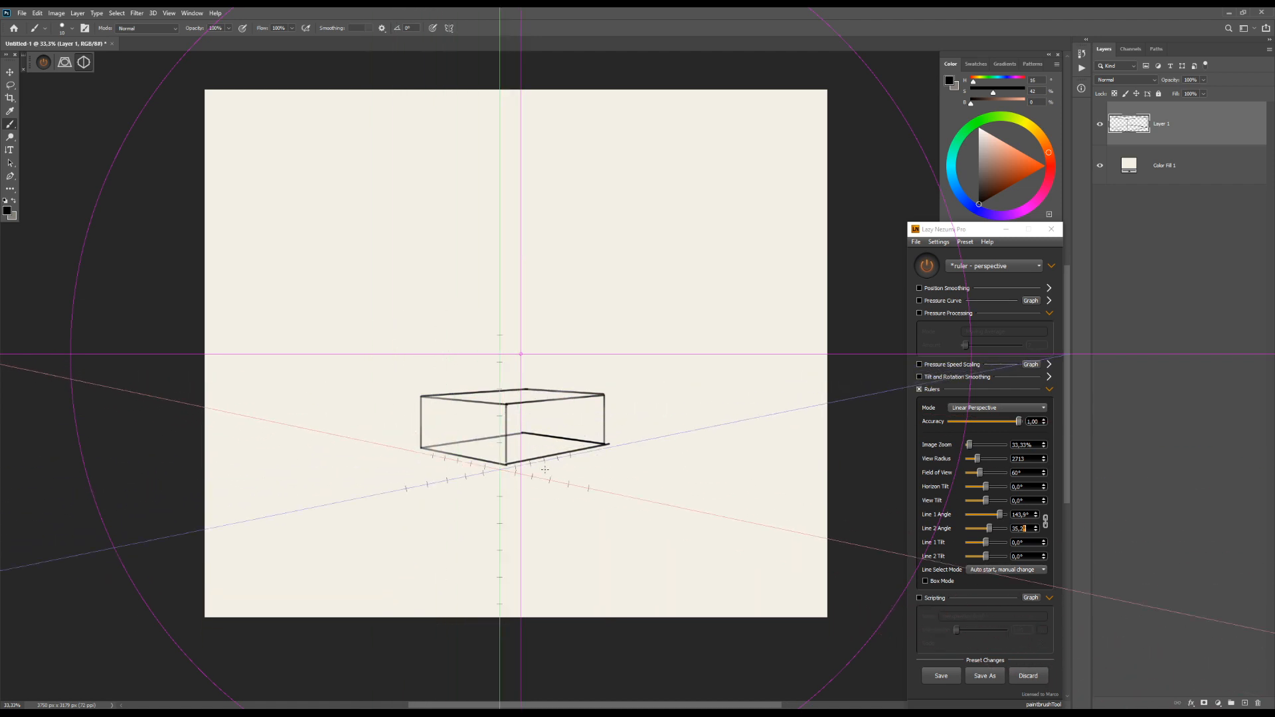
drag(576, 482, 575, 475)
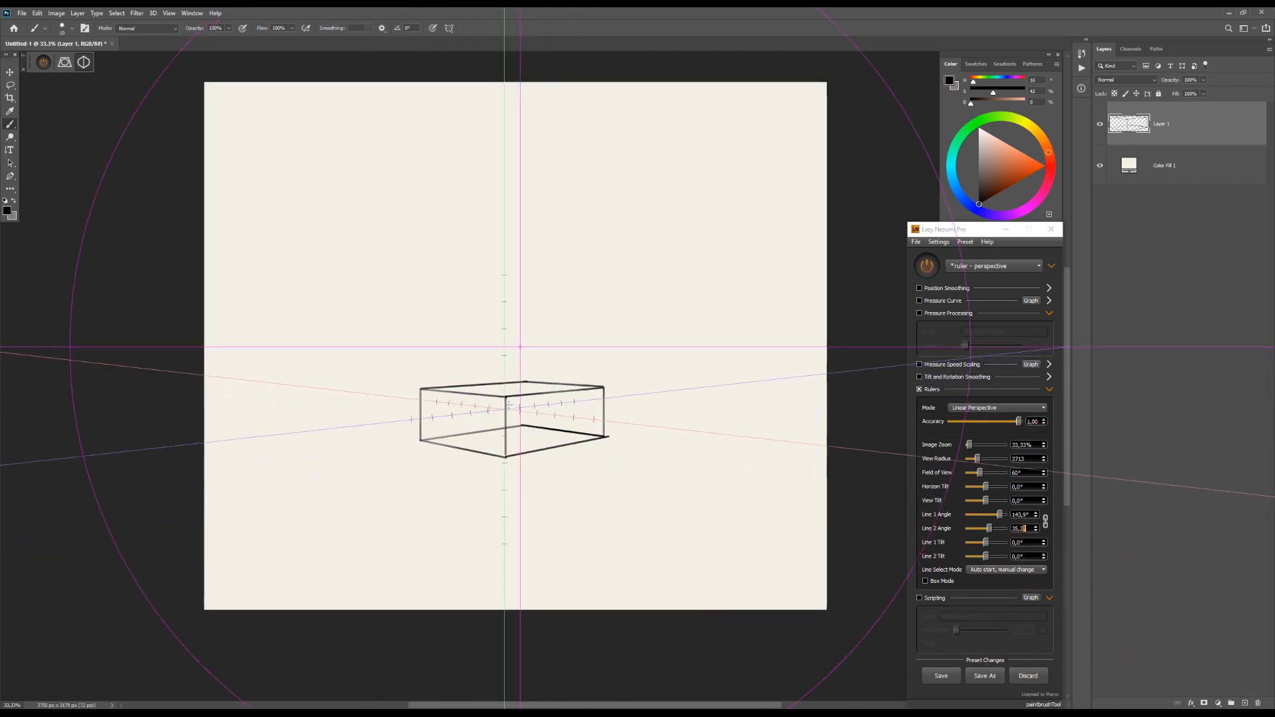
drag(524, 419, 523, 426)
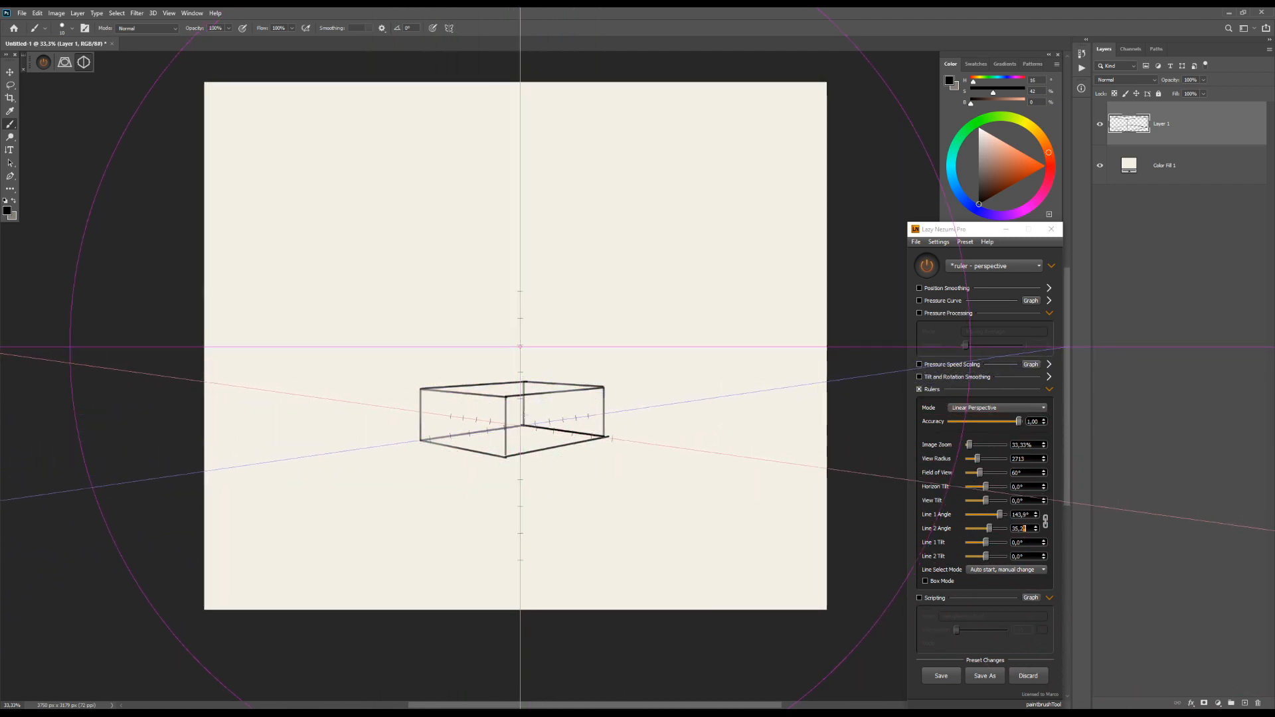
drag(580, 506, 579, 502)
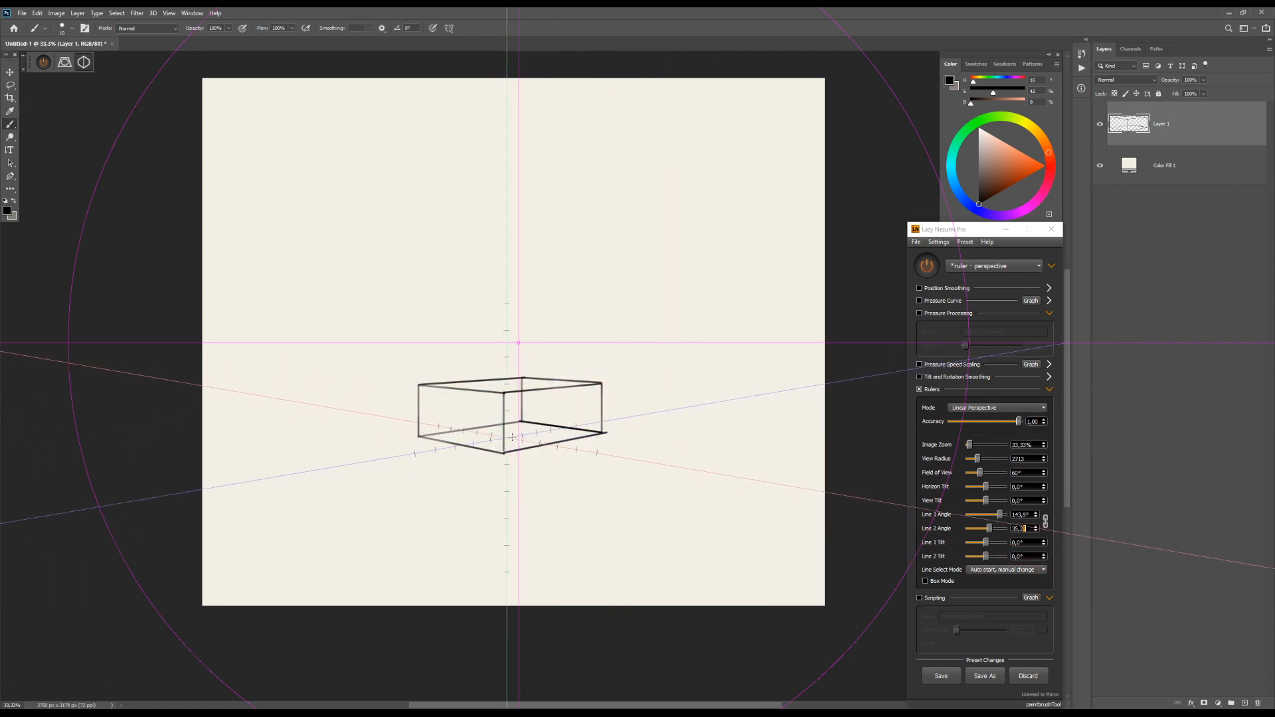
Rotate the linked perspective guides until Line 1 Angle is -36.1° and Line 2 Angle is -144.8°
drag(610, 454, 577, 465)
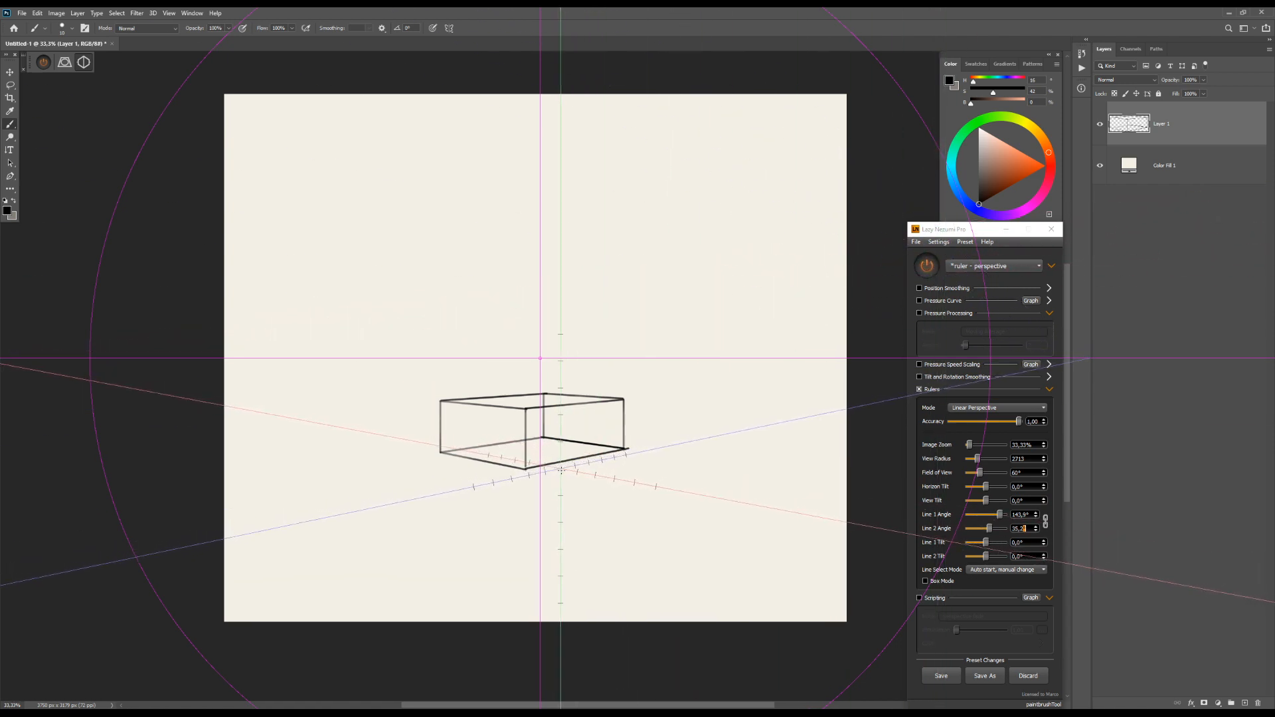
key(Left)
key(Left)
key(Left)
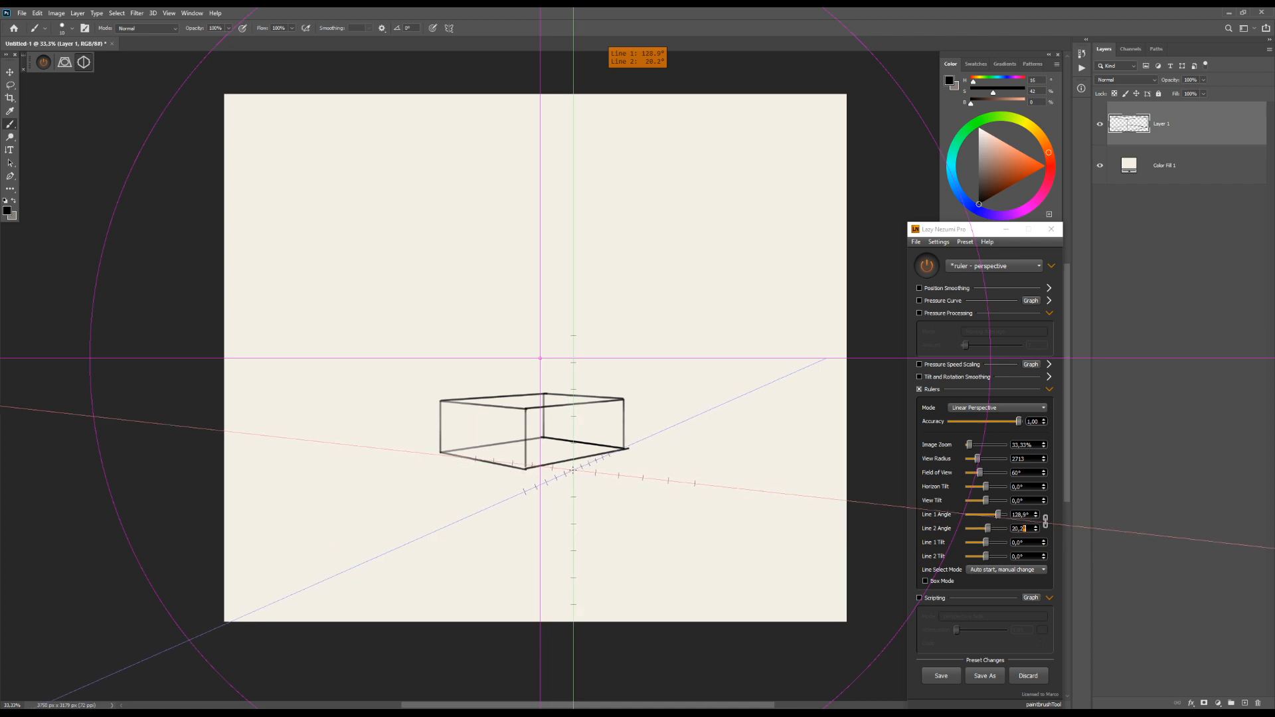
key(Left)
key(Left)
key(Left)
key(Left)
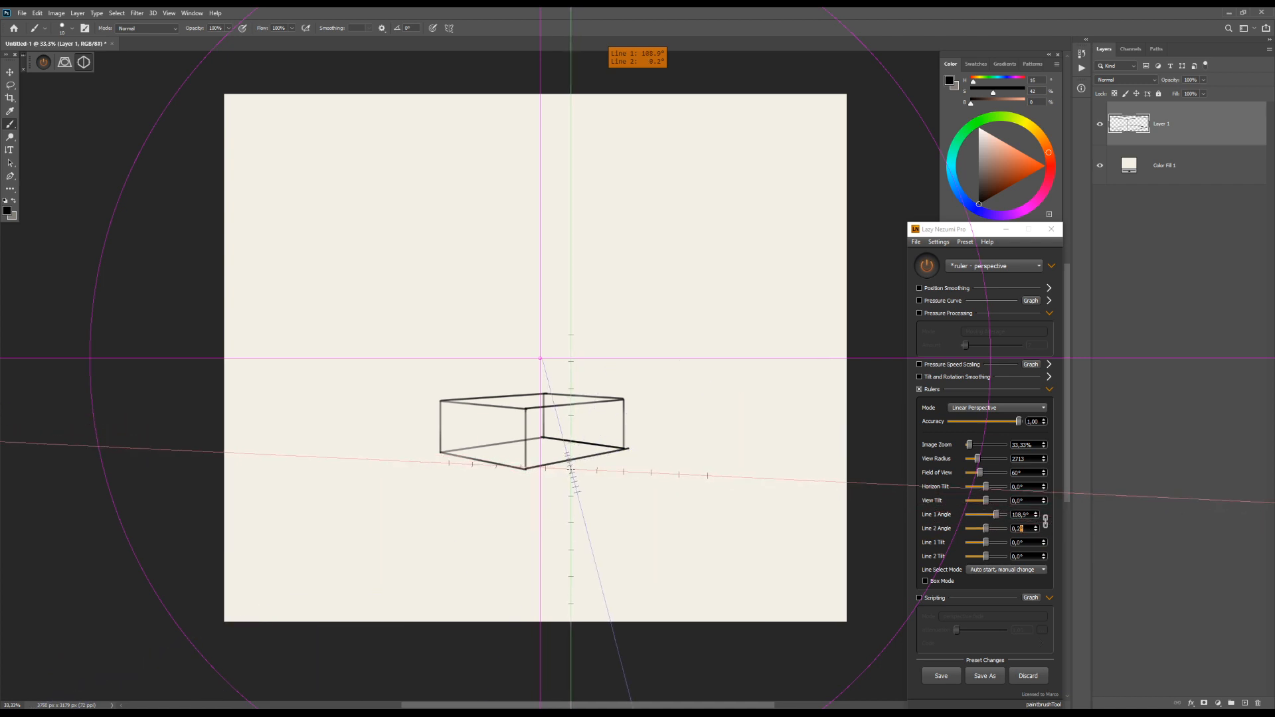
key(Left)
key(Left)
key(Left)
key(Left)
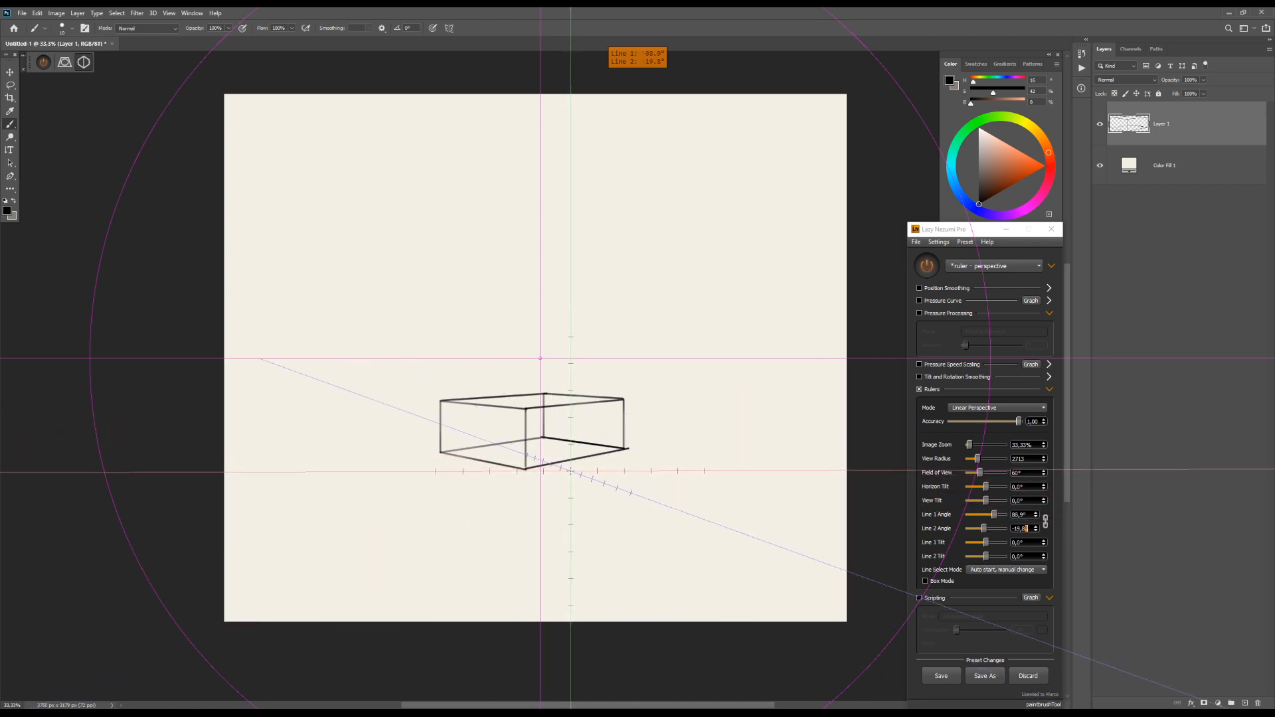
key(Left)
key(Left)
key(Left)
key(Left)
key(Left)
key(Left)
key(Left)
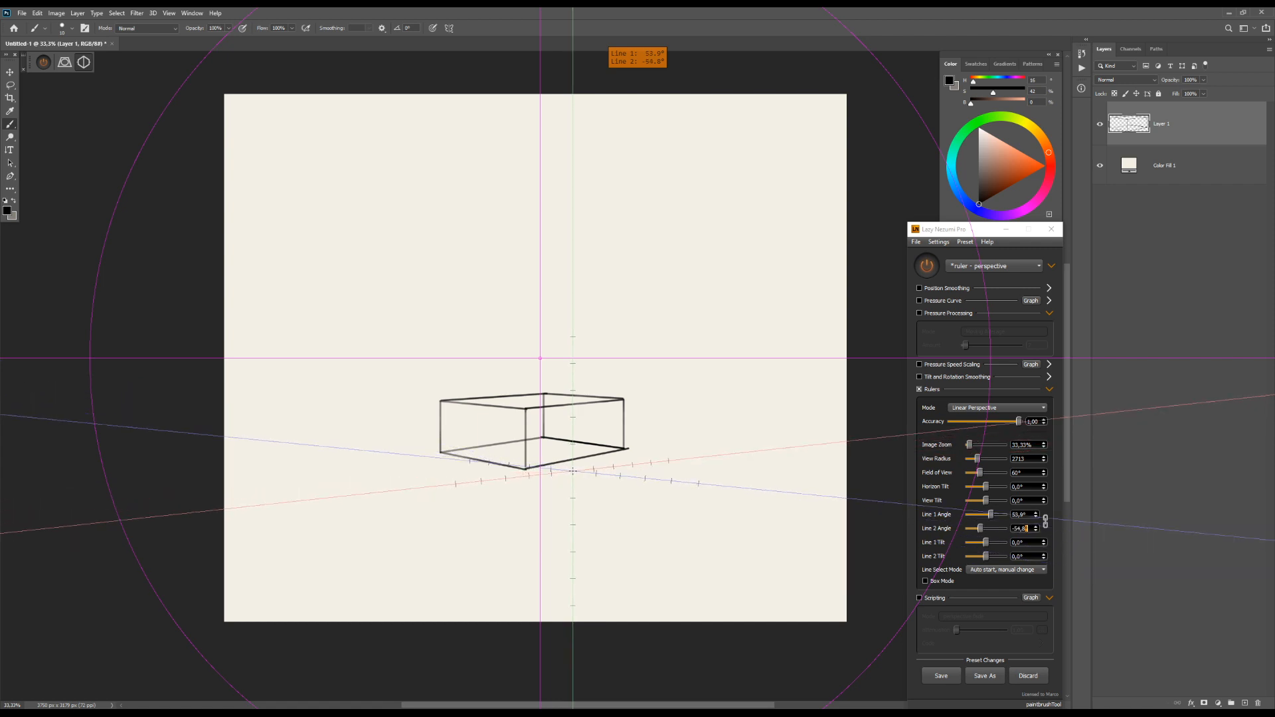
key(Left)
key(Left)
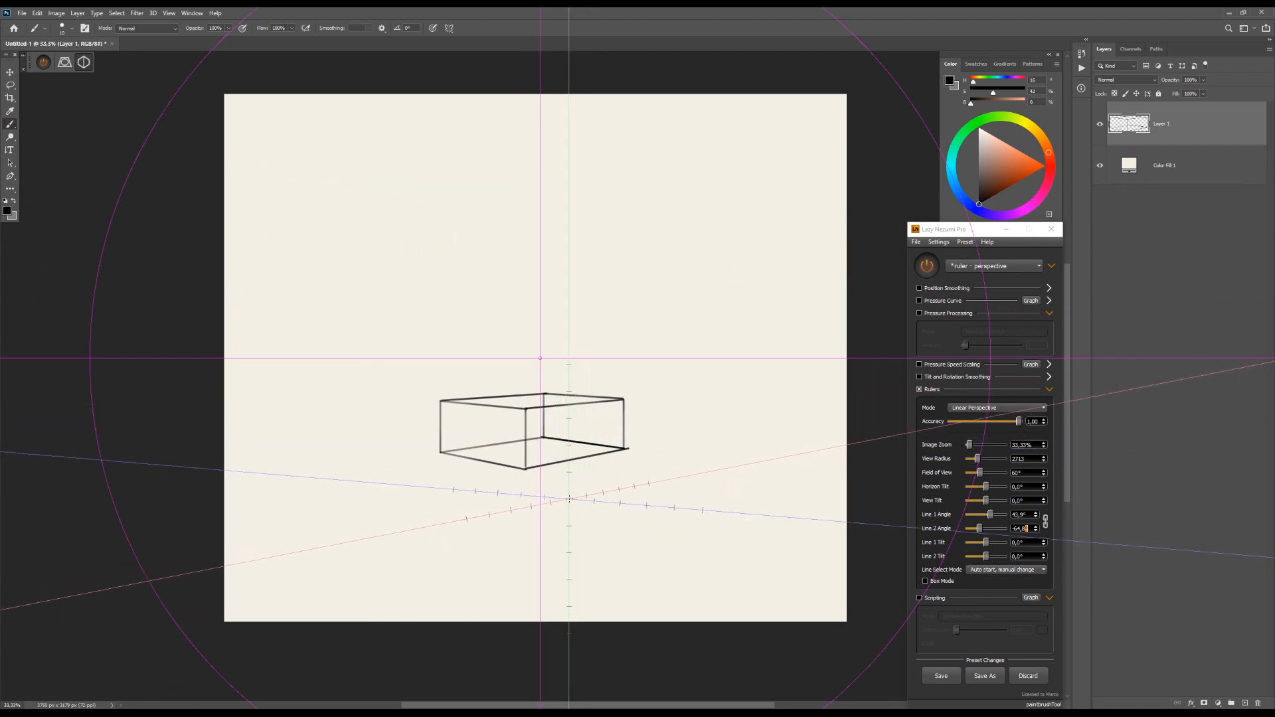
key(Left)
key(Left)
key(Left)
key(Left)
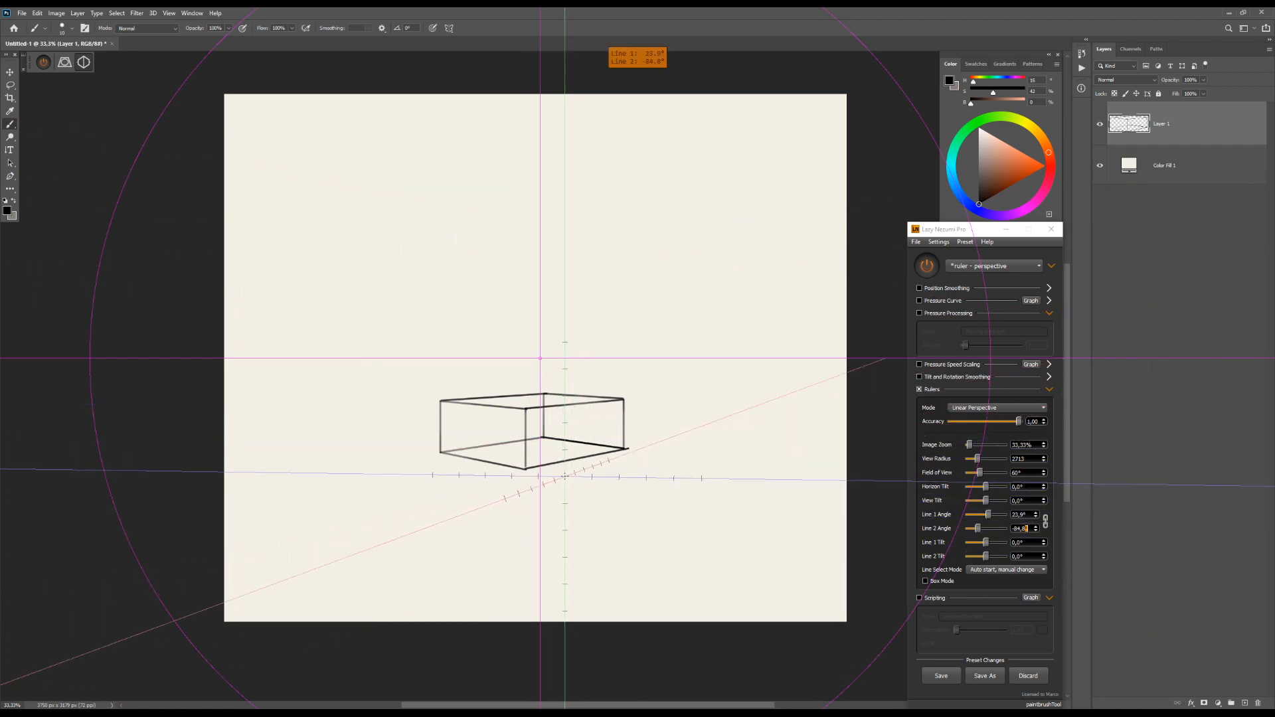
key(Left)
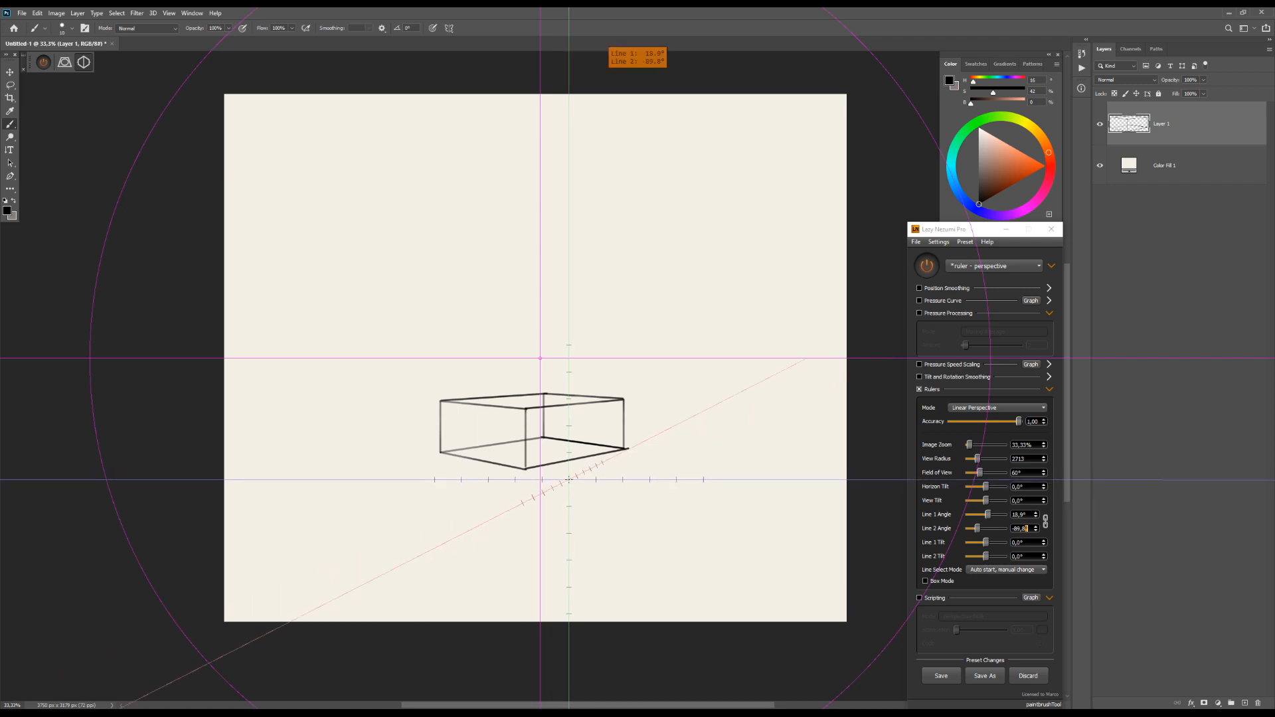
key(Left)
key(Left)
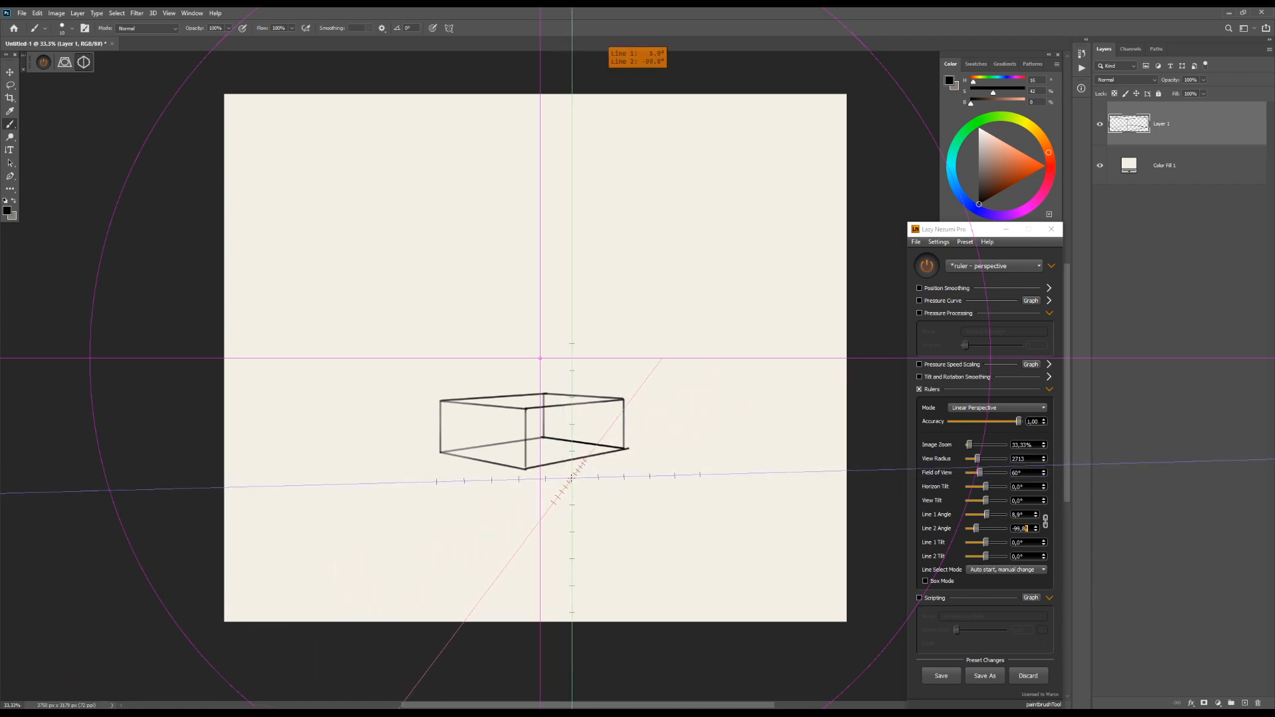
key(Left)
key(Left)
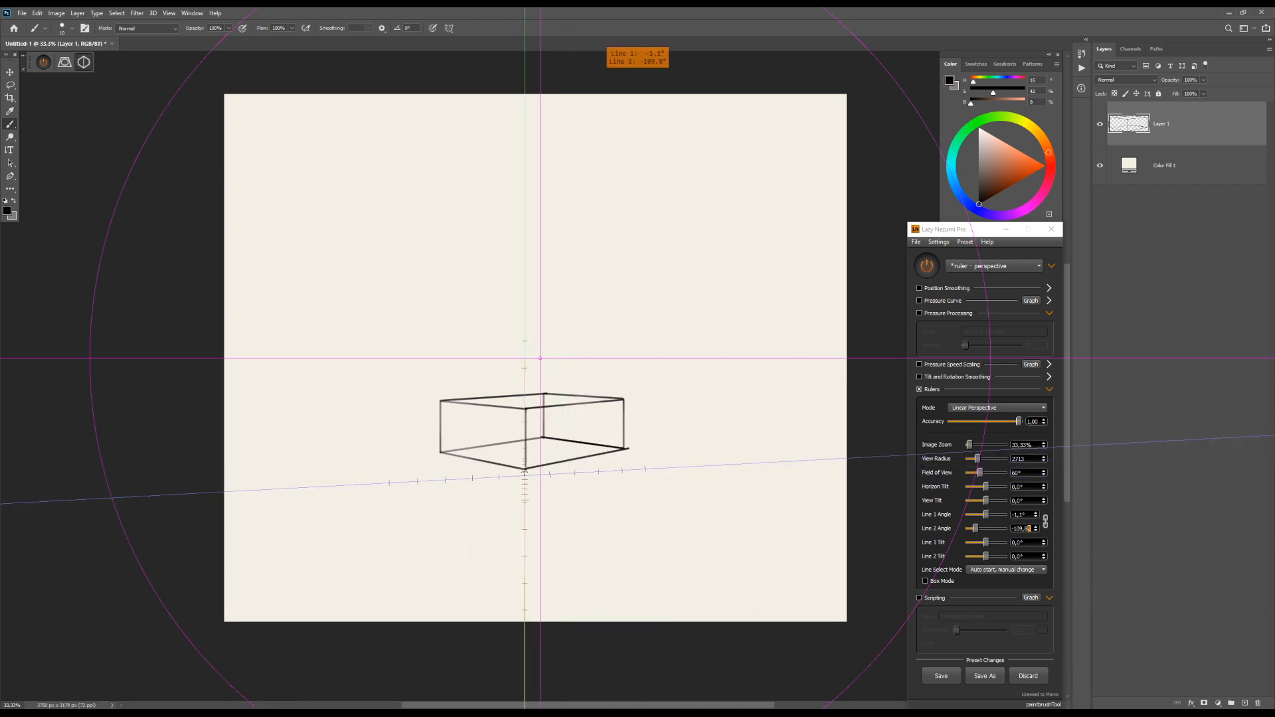
key(Left)
key(Left)
key(Left)
key(Left)
key(Left)
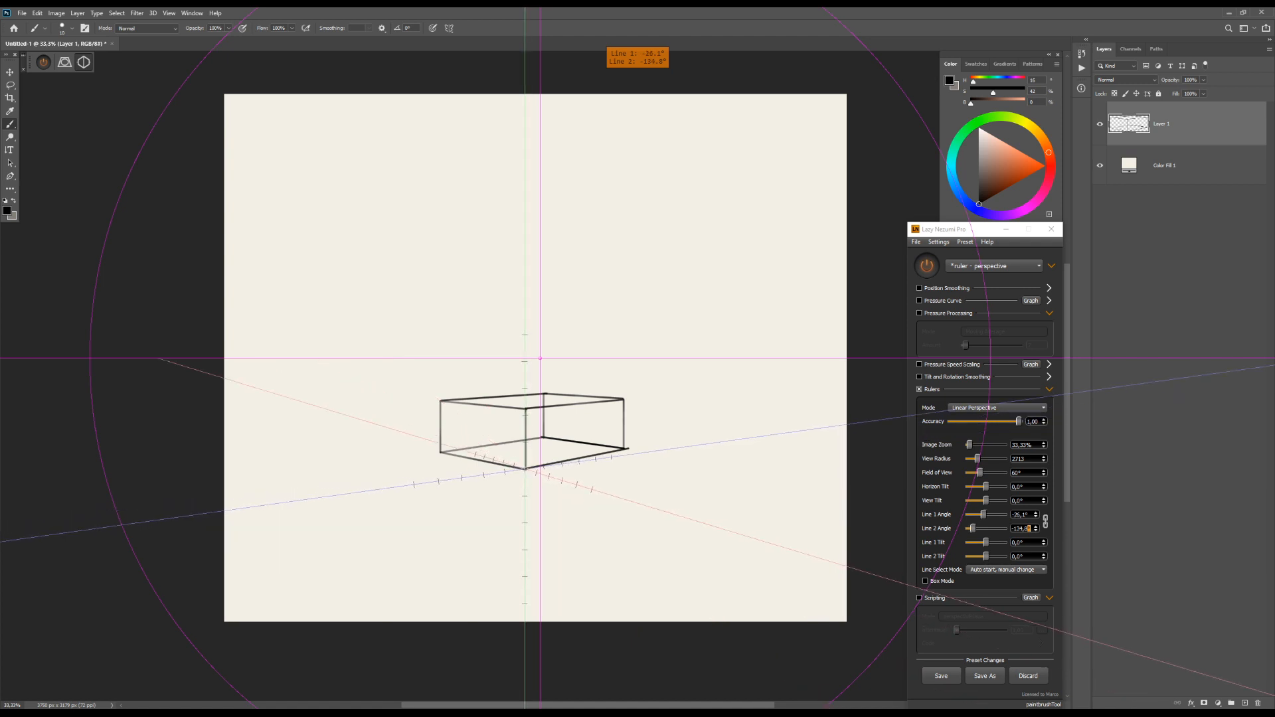
key(Left)
key(Left)
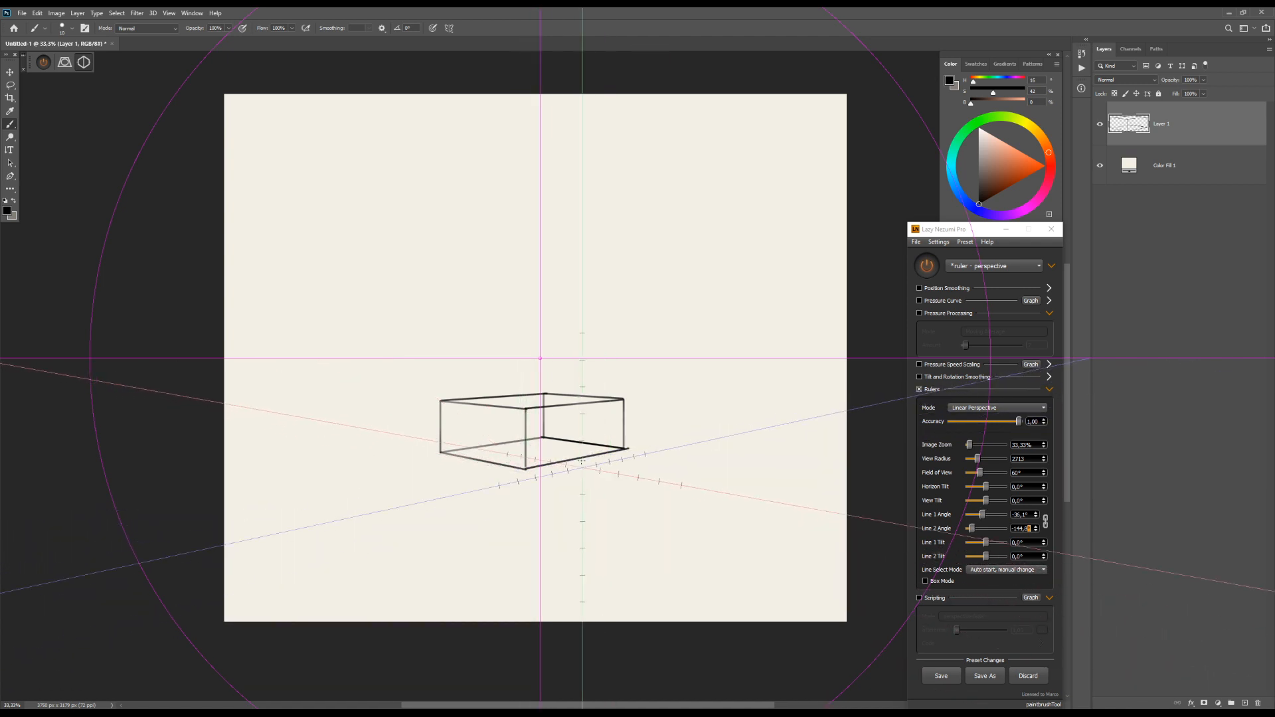
Rotate the guides to -11.1° for Line 1 and -119.8° for Line 2, and draw a second four-sided base beside the box
key(Right)
key(Right)
key(Right)
key(Right)
key(Right)
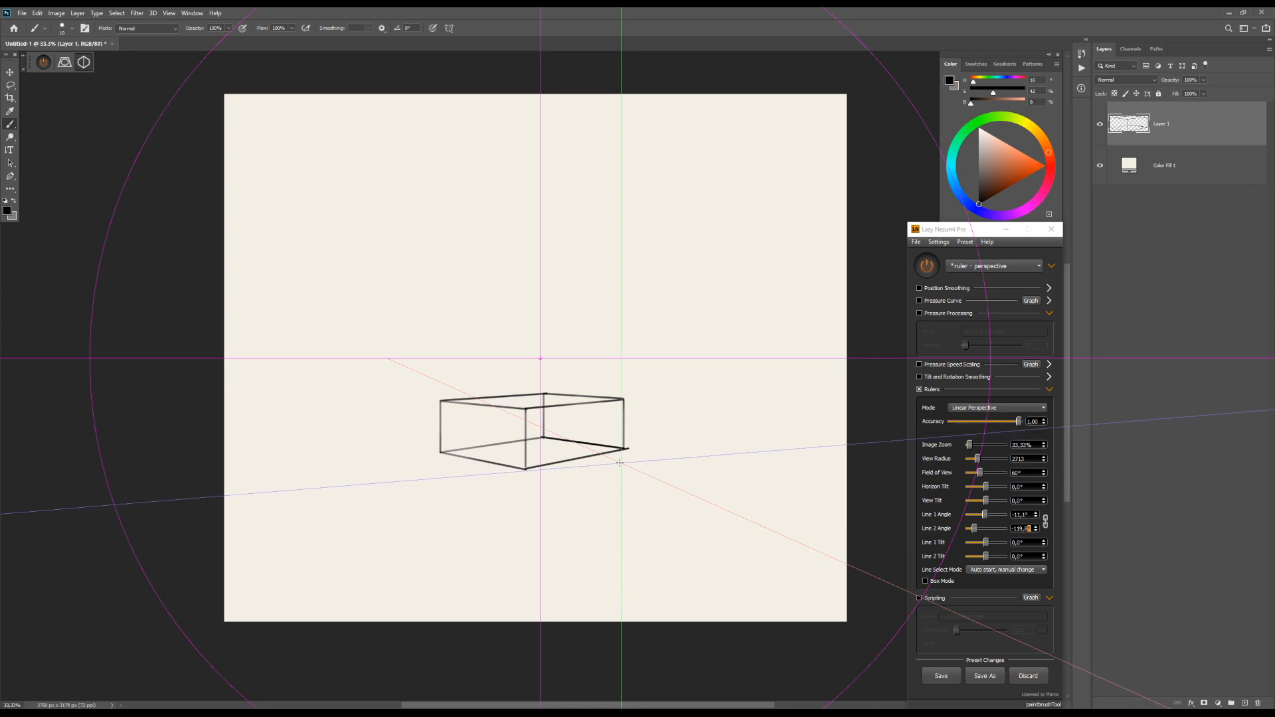
drag(684, 459, 697, 457)
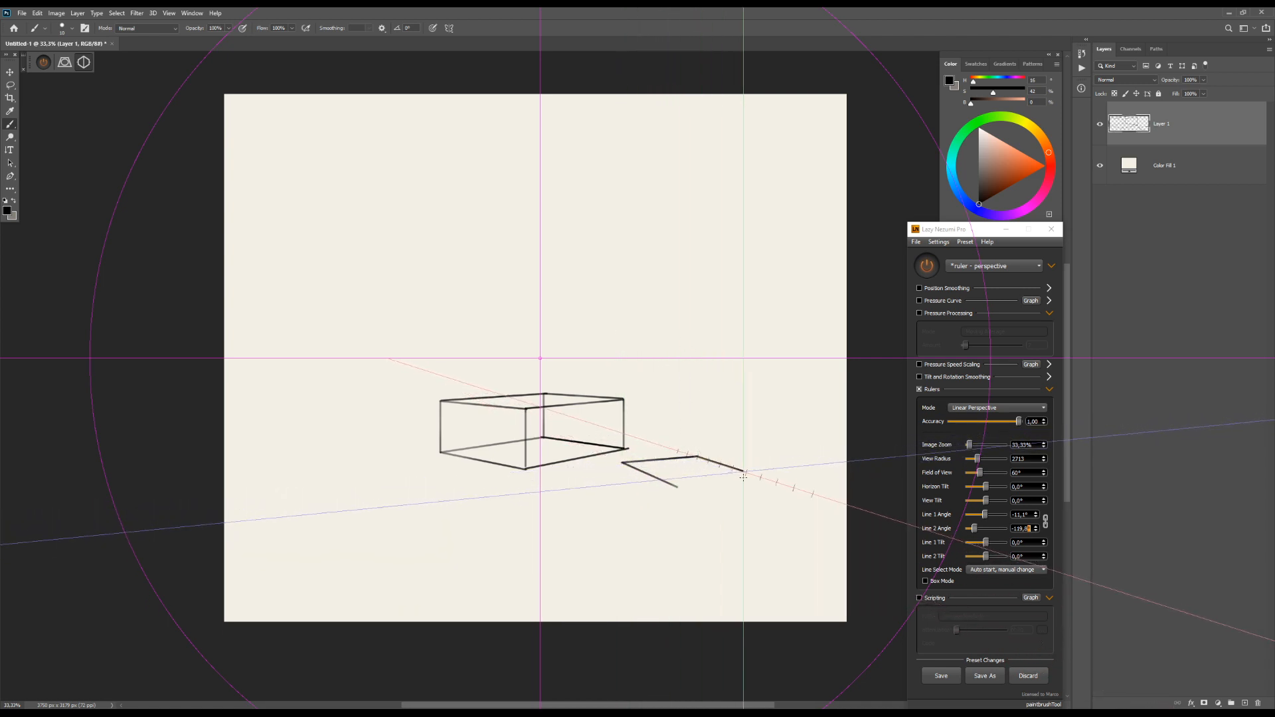
drag(699, 457, 764, 477)
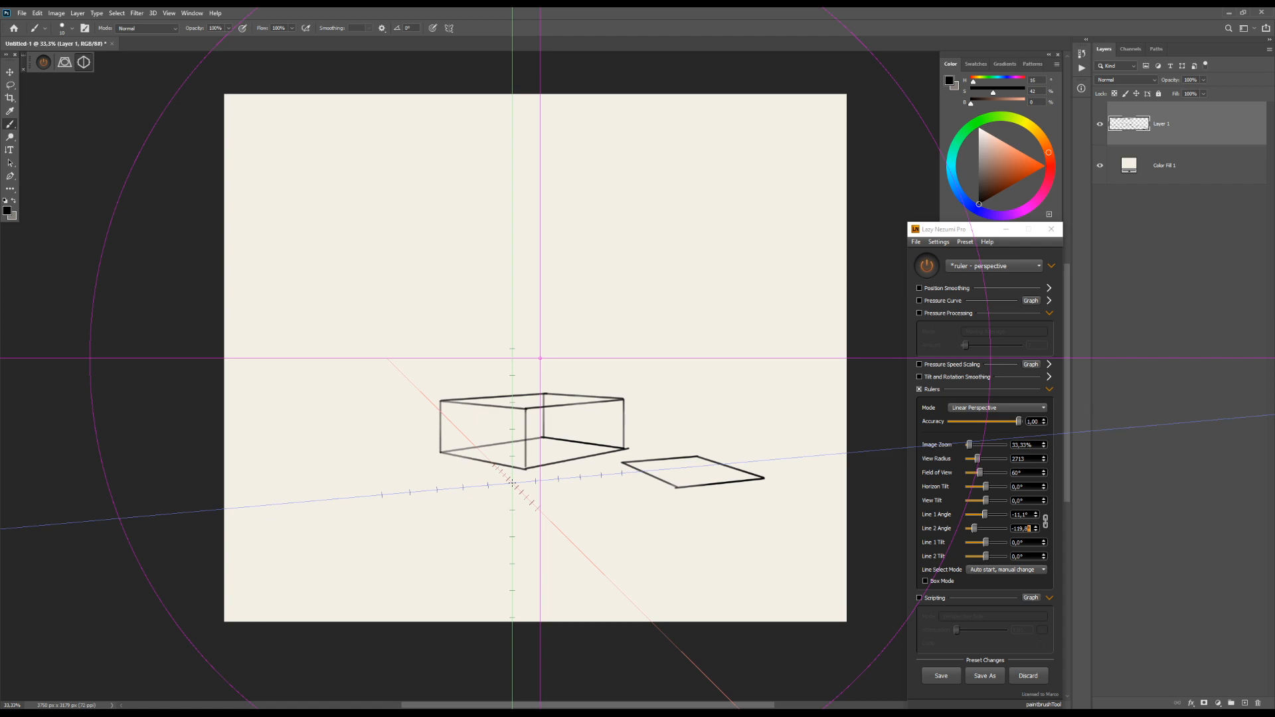
Rotate the linked perspective guides back to -36.1° for Line 1 and -144.8° for Line 2
key(Left)
key(Left)
key(Left)
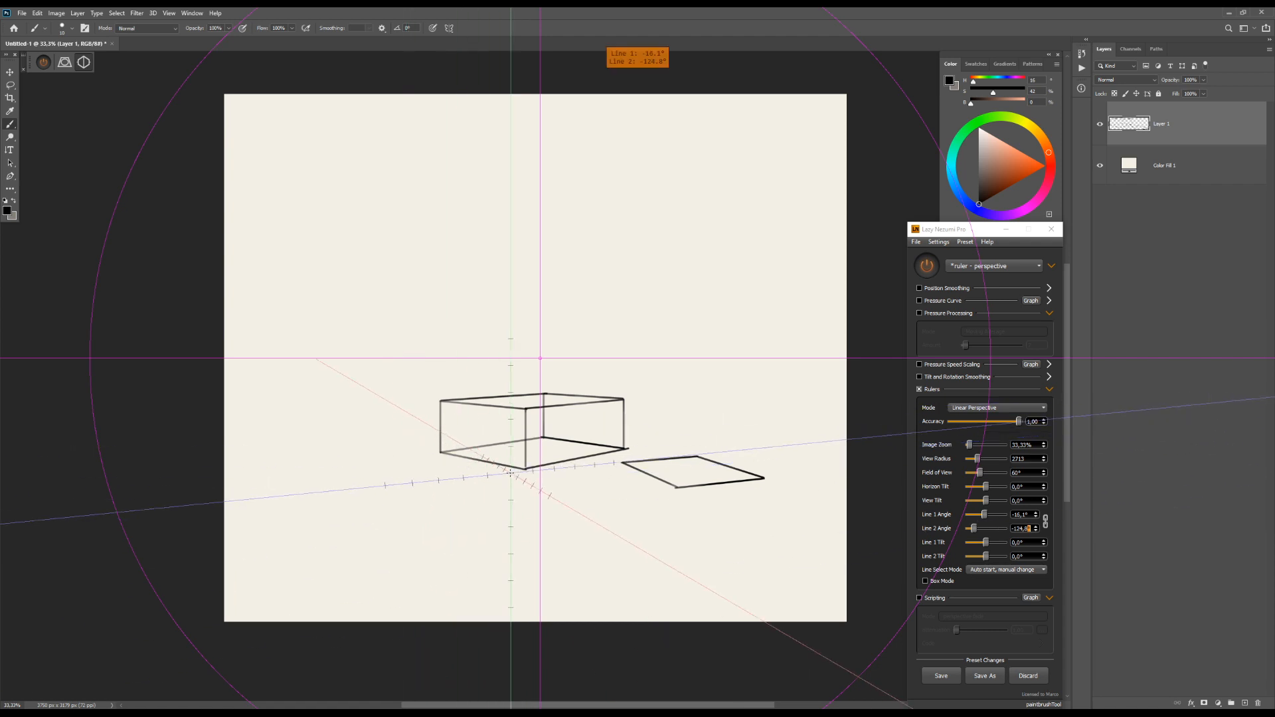
key(Left)
key(Left)
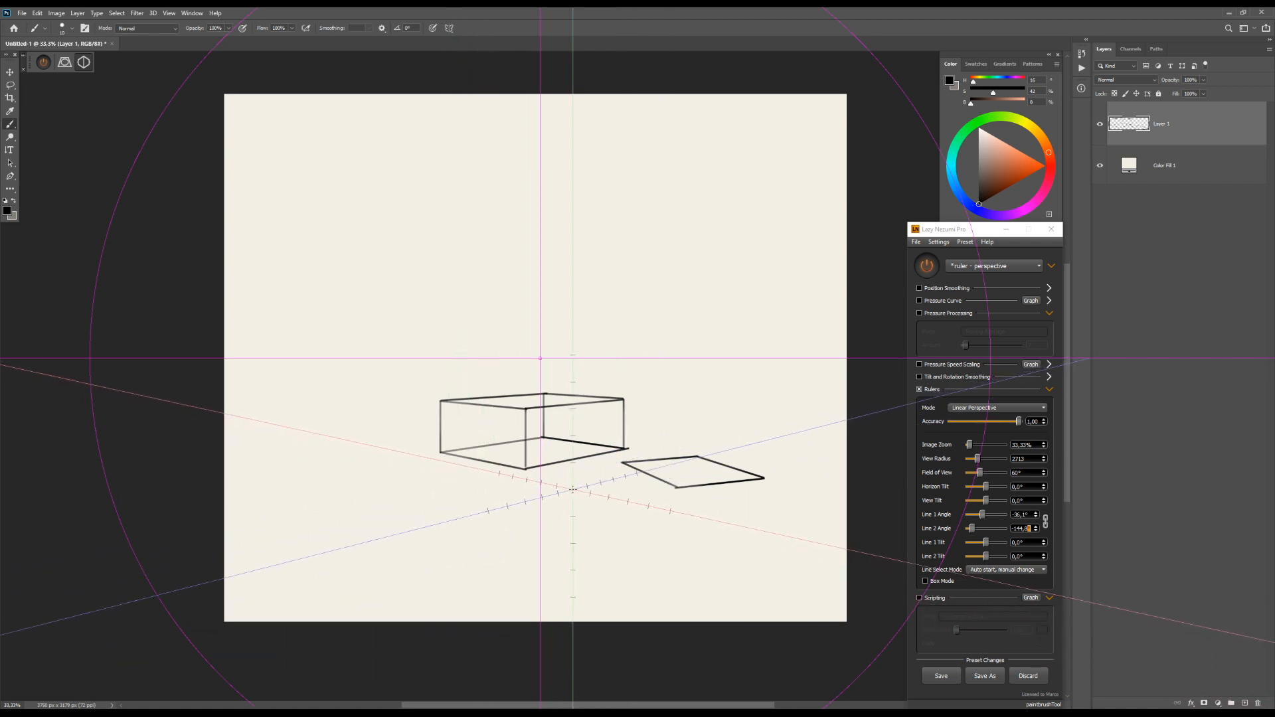
key(Delete)
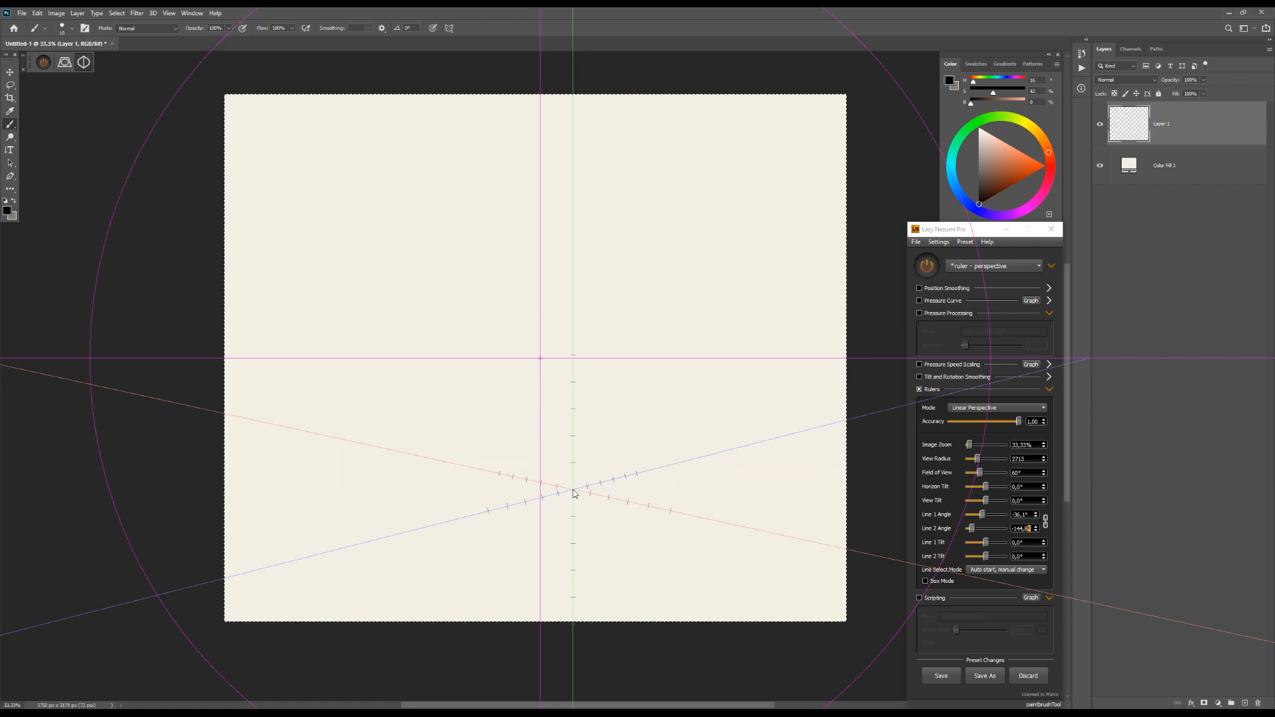
key(l)
click(880, 442)
key(b)
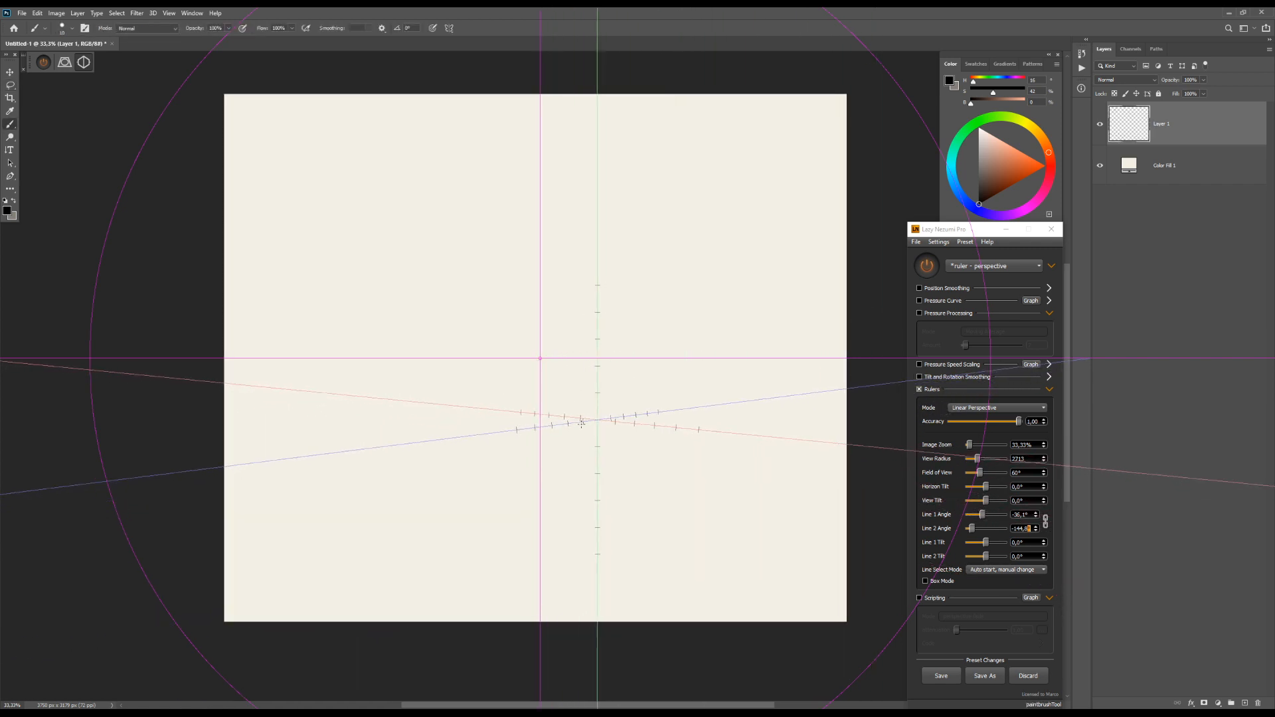
key(ctrl+z)
key(ctrl+z)
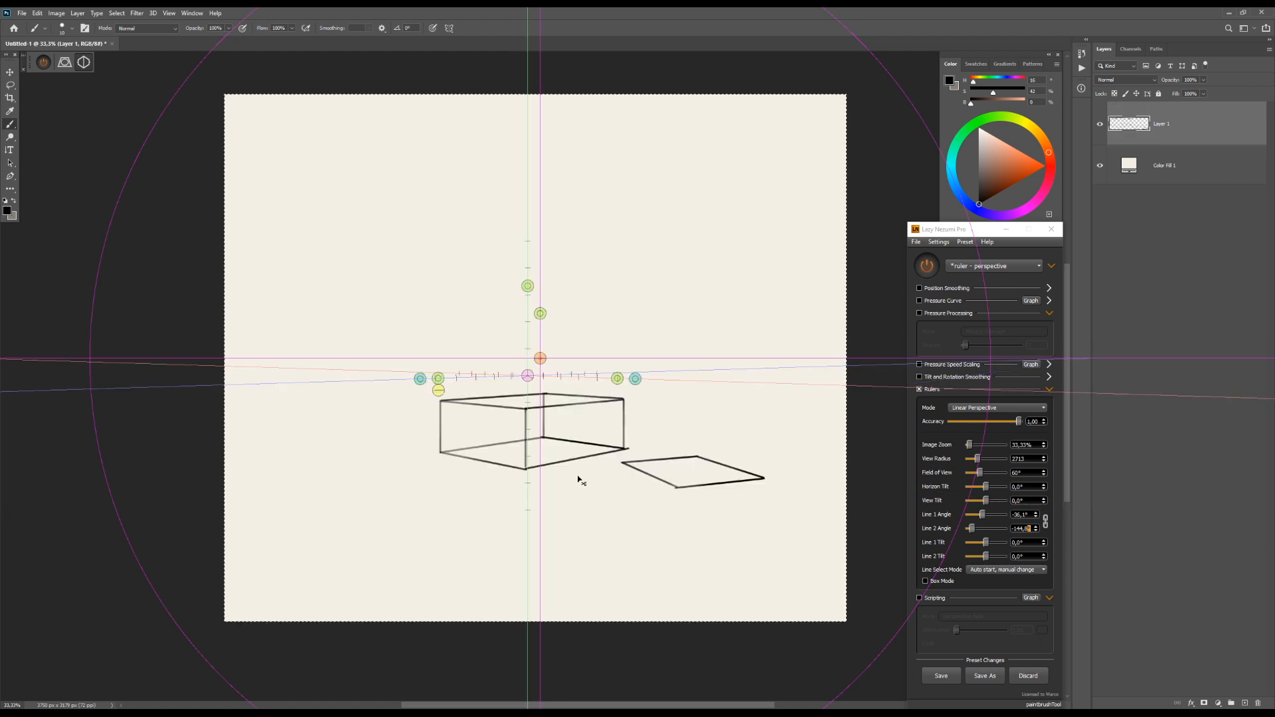
Turn off the perspective ruler and erase the second base and the overshooting box corner with a smaller hard round eraser
key(e)
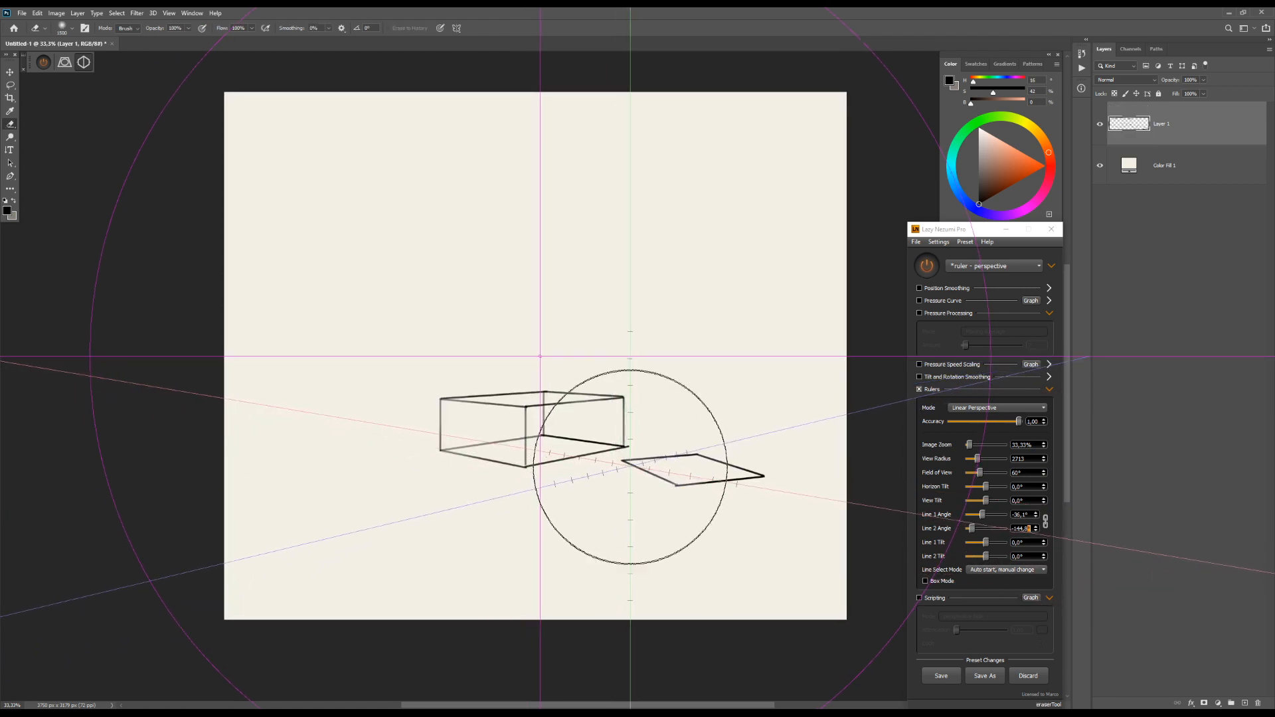
key(bracketleft)
key(bracketleft)
key(bracketleft)
key(bracketleft)
key(bracketleft)
key(bracketleft)
key(ctrl+alt+r)
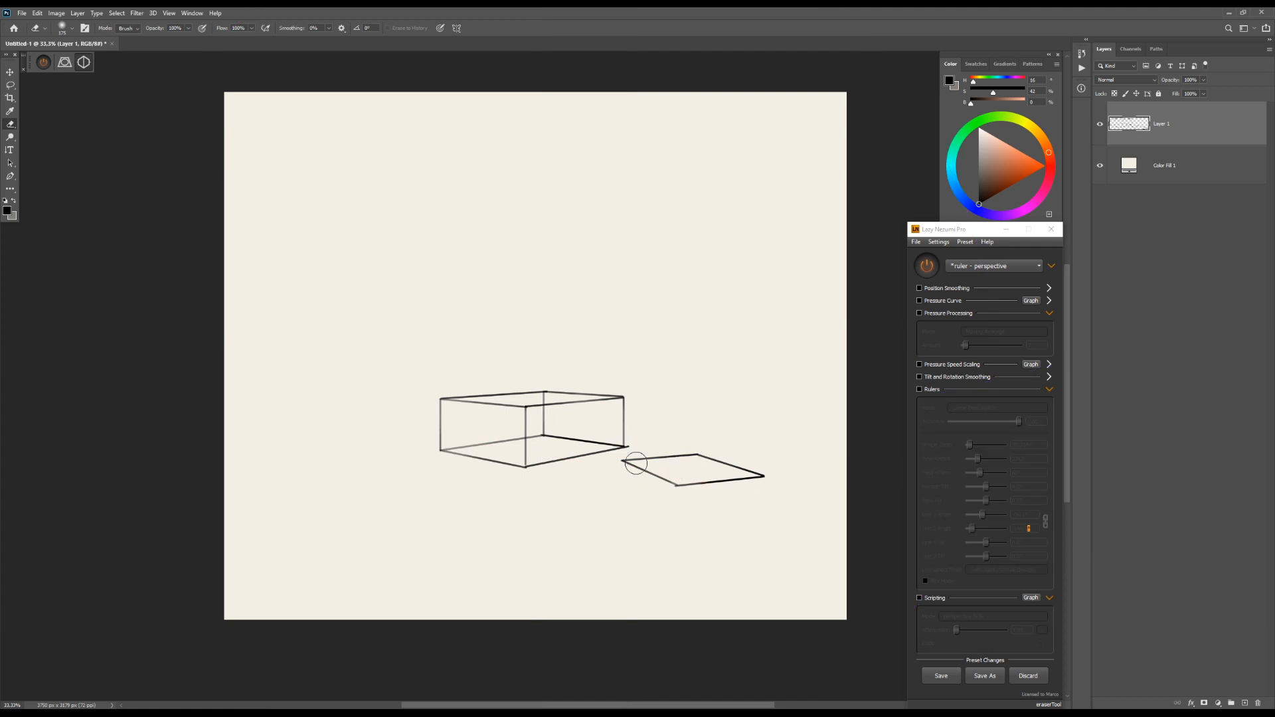
right_click(637, 458)
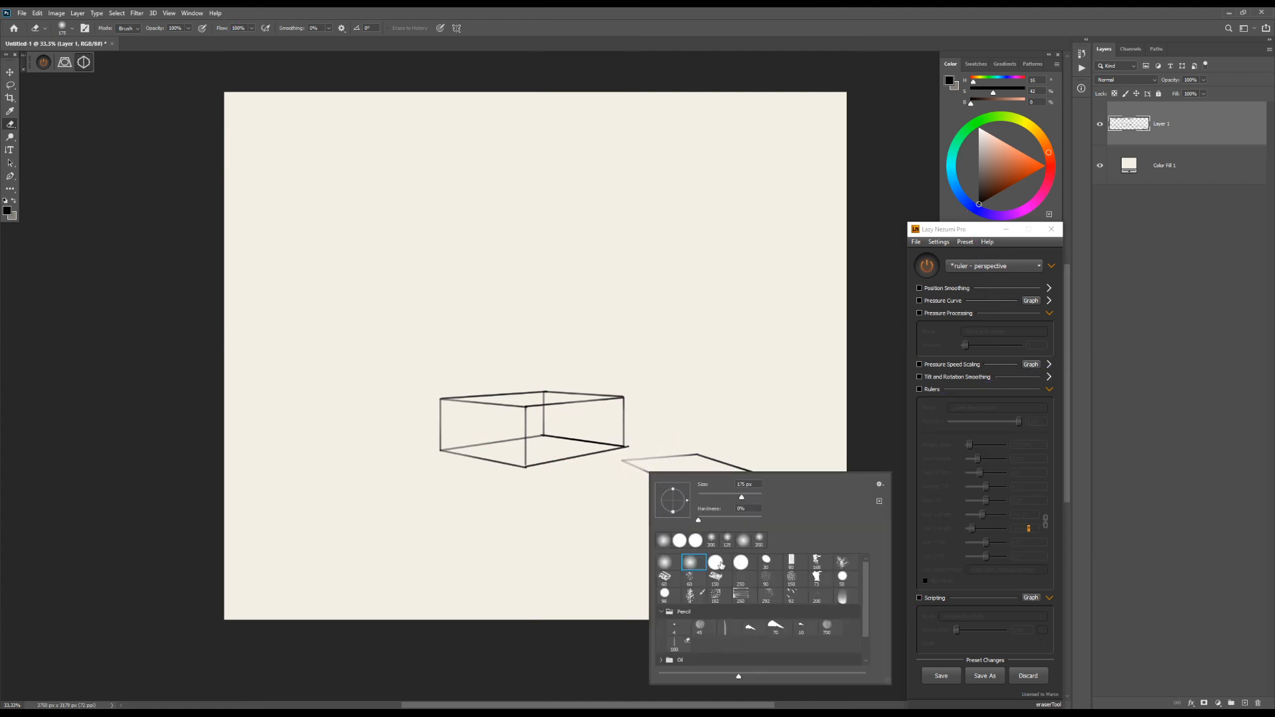
double_click(711, 537)
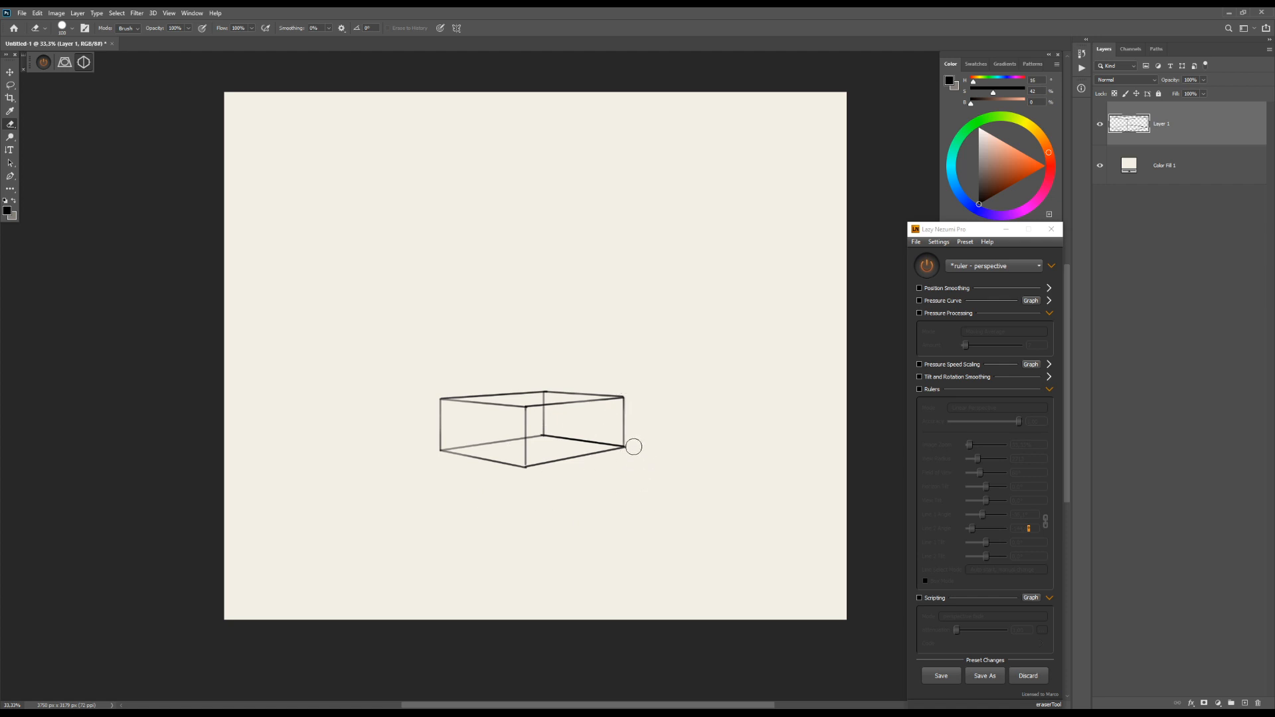
Turn the perspective ruler back on and draw a vertical dividing line down the box's left face with the brush
key(z)
click(570, 442)
drag(549, 468, 595, 446)
key(b)
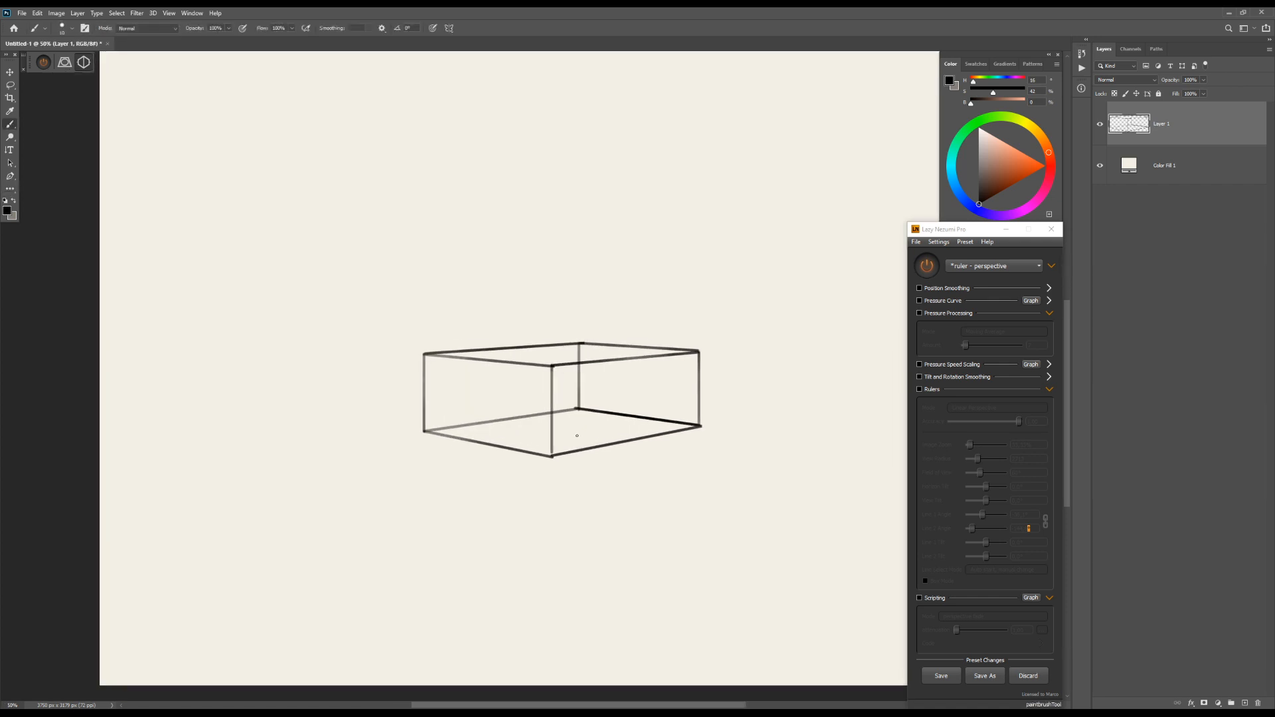
drag(487, 488, 480, 490)
key(ctrl+r)
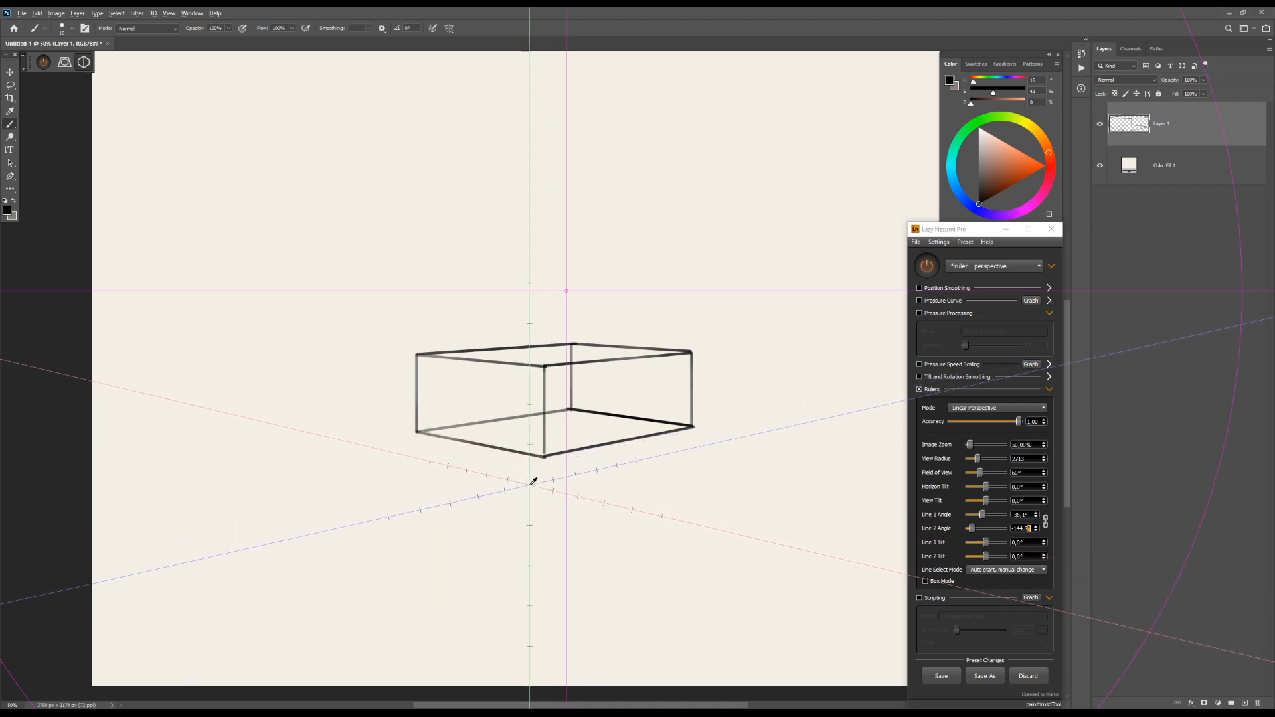
scroll(532, 484, down, 2)
mouse_move(546, 508)
mouse_down()
mouse_move(479, 544)
mouse_move(547, 504)
mouse_up()
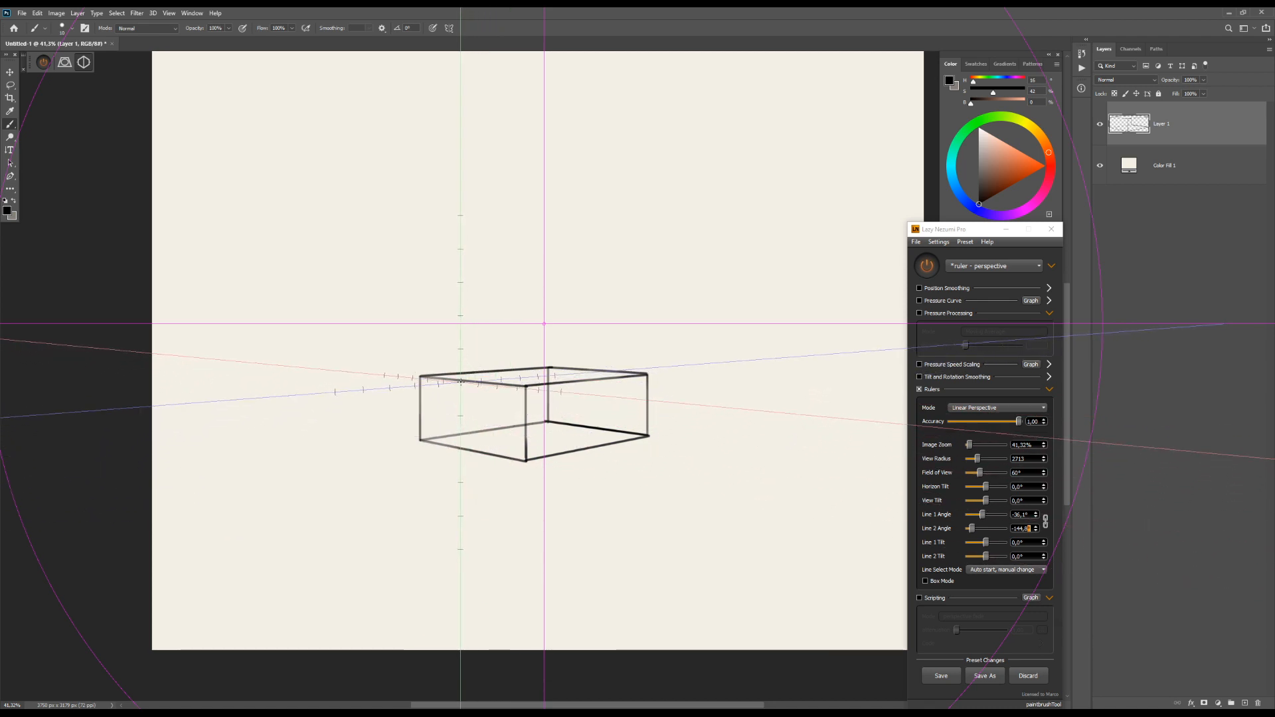
drag(466, 382, 467, 450)
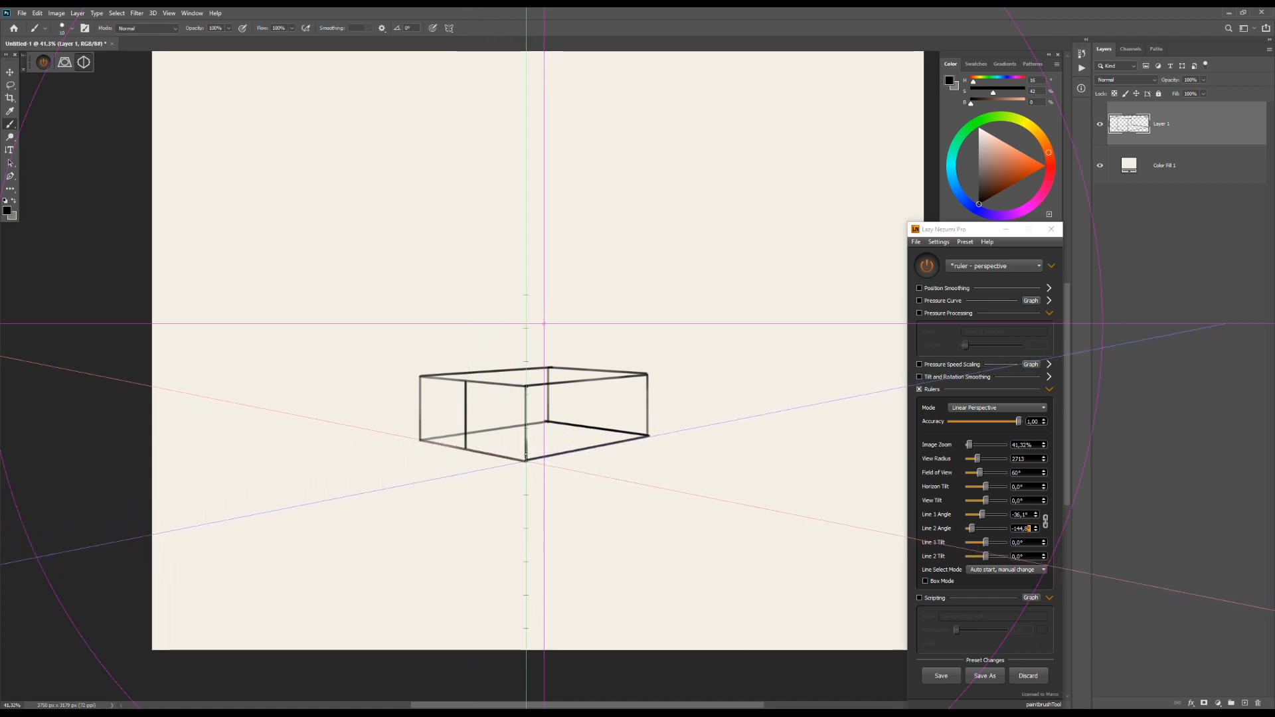
Turn off the perspective ruler and erase the box's hidden back edges
key(alt+r)
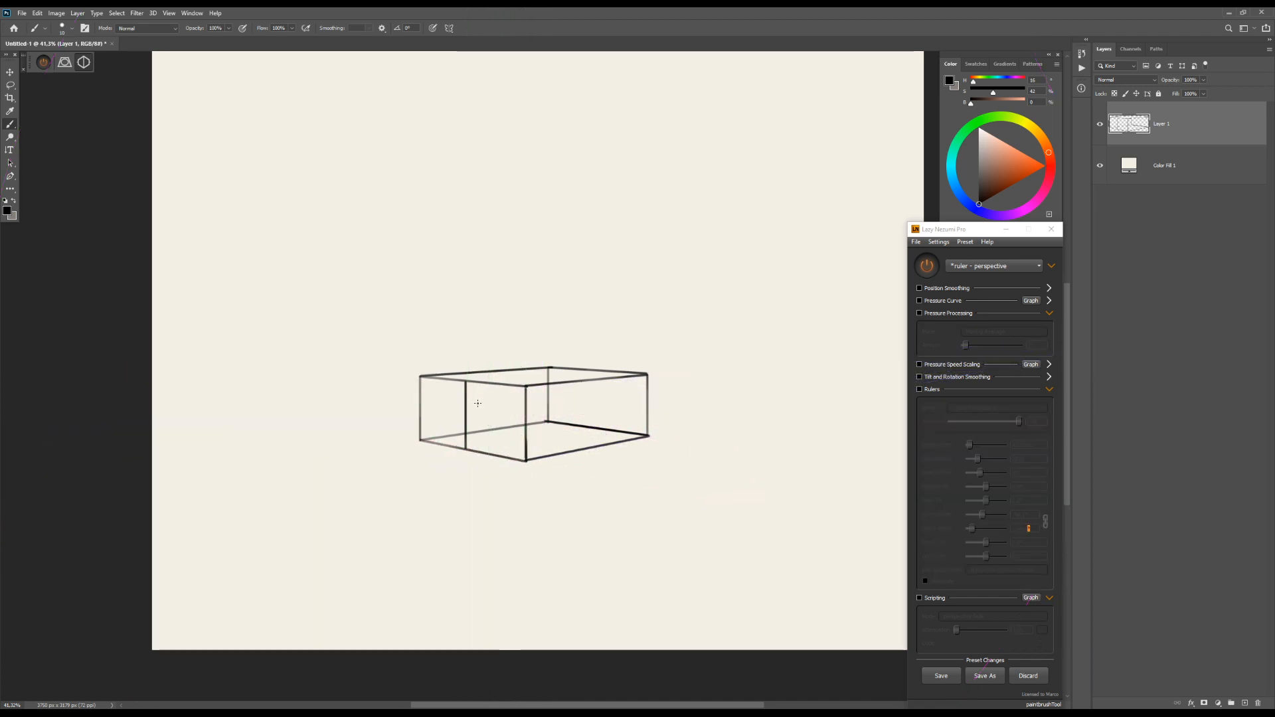
key(e)
drag(480, 433, 478, 433)
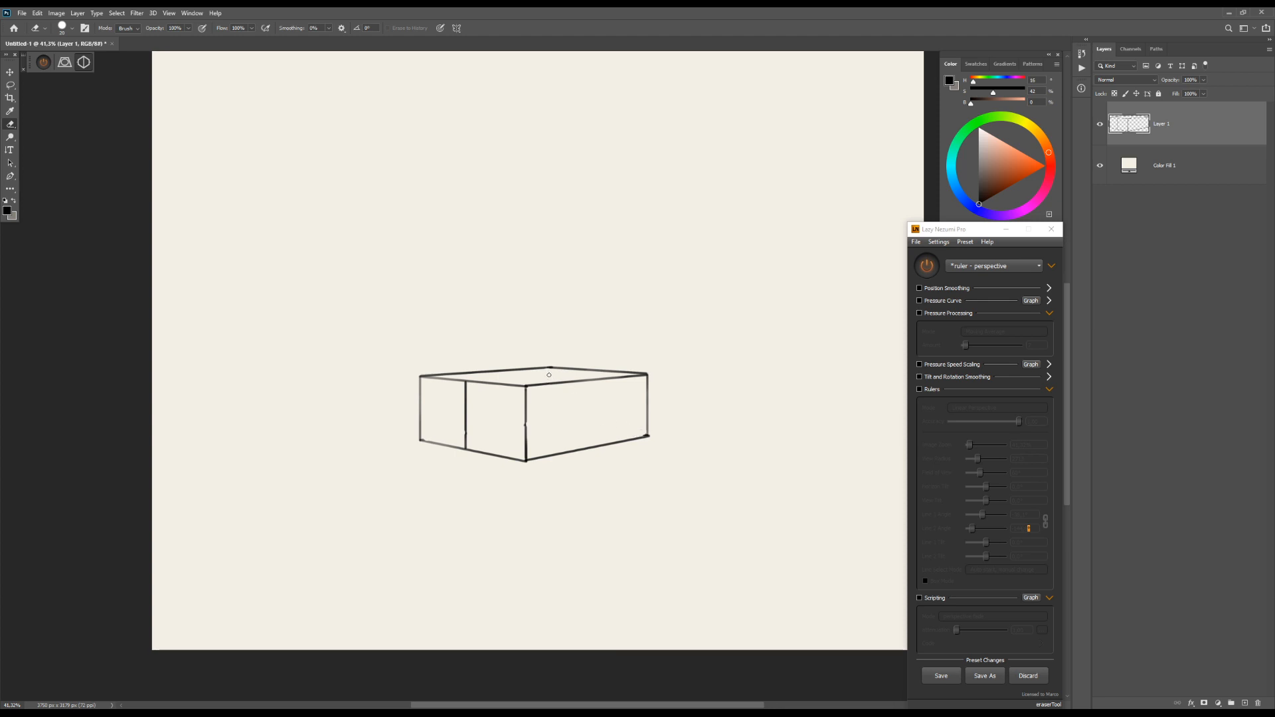
Turn the ruler back on and change its mode from Linear Perspective to Perspective Ellipse
key(ctrl+r)
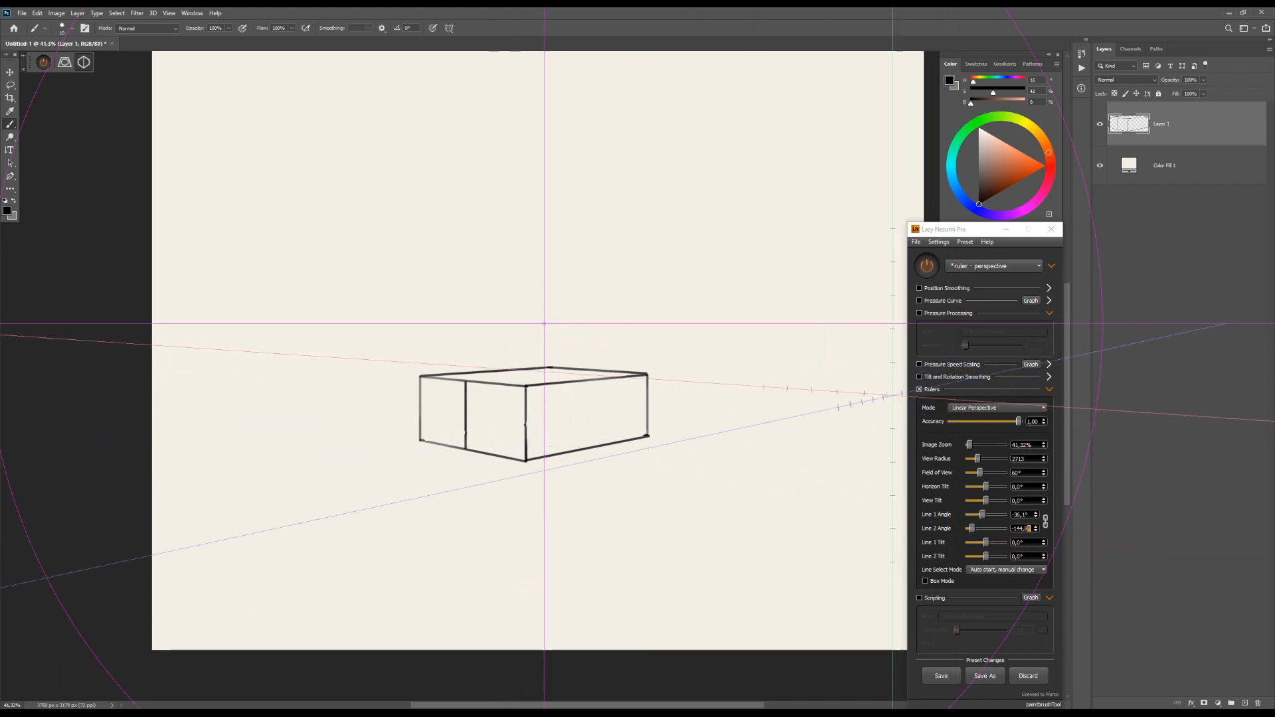
click(972, 408)
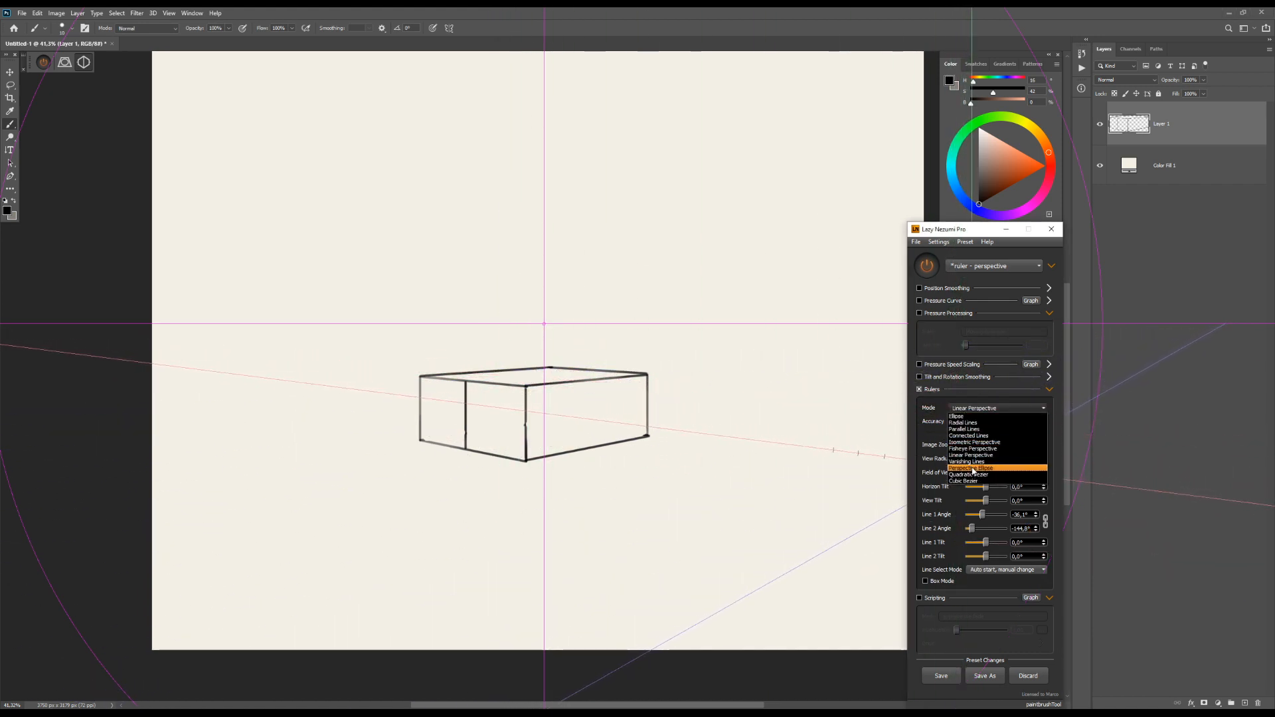
click(973, 468)
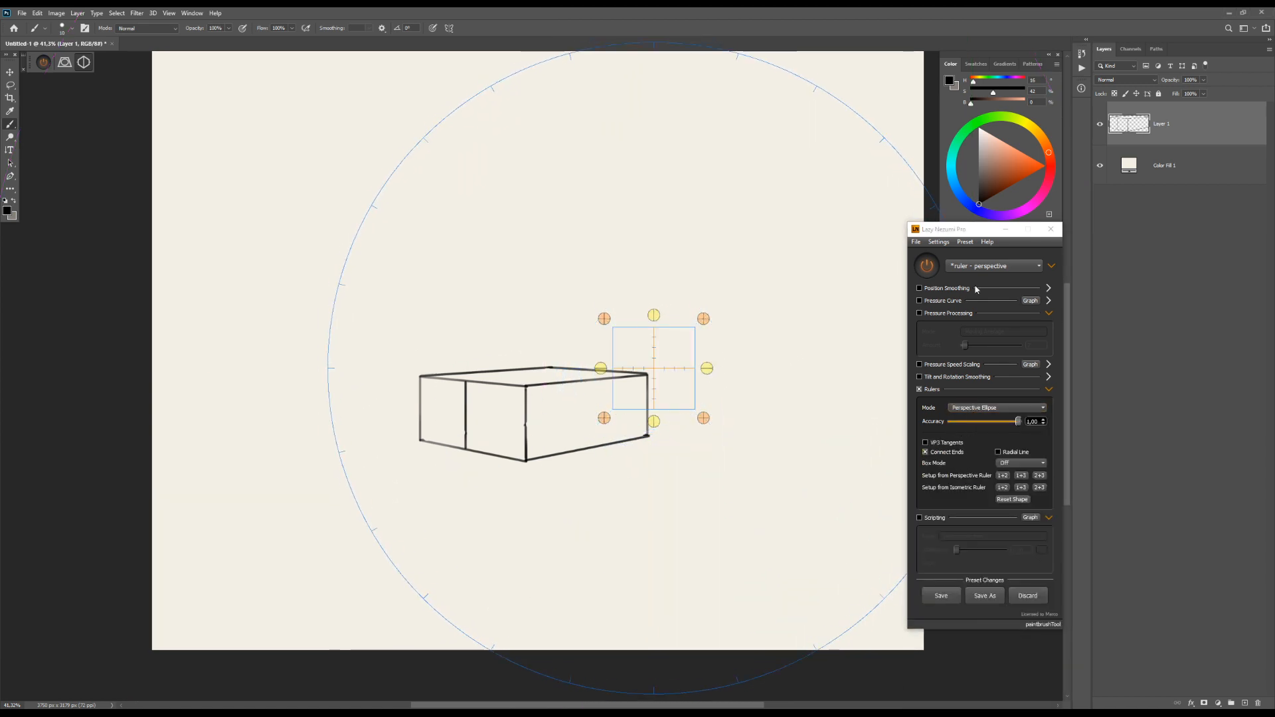
Move the floating preset toolbar away from the tool palette and view the available Toolbar Settings
click(916, 242)
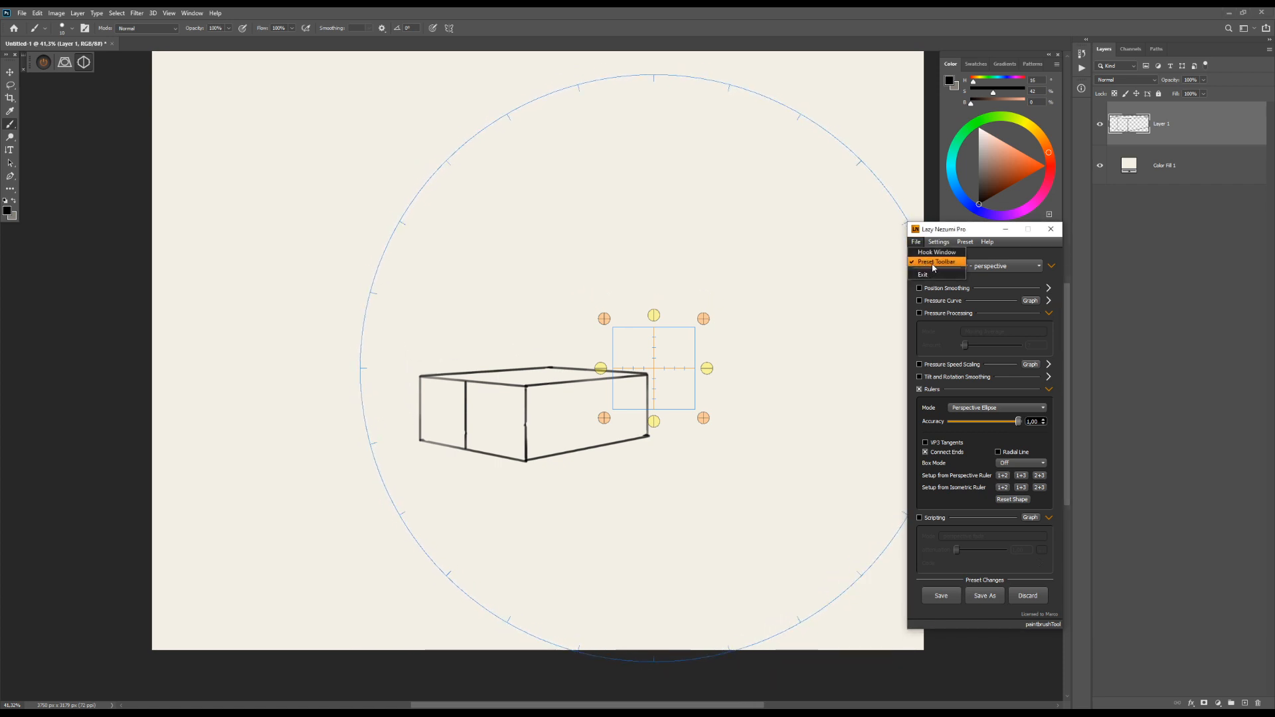
click(915, 241)
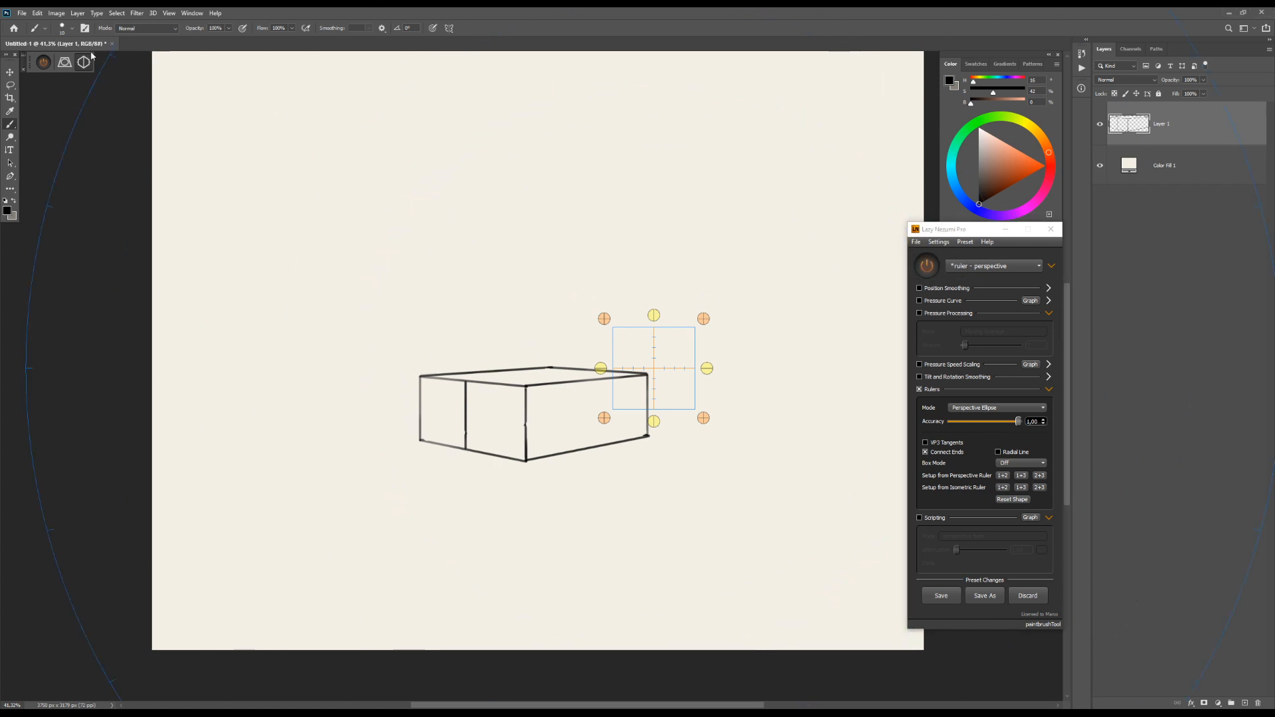
drag(30, 61, 54, 114)
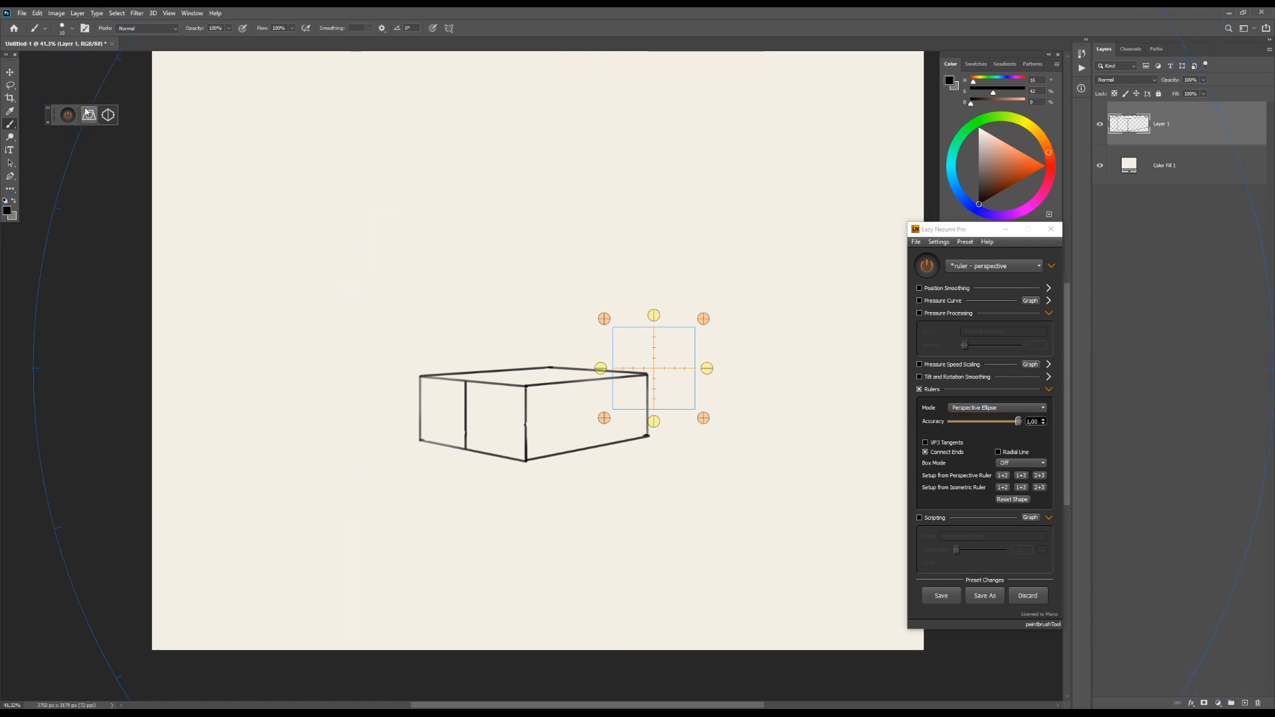
click(964, 243)
mouse_move(939, 242)
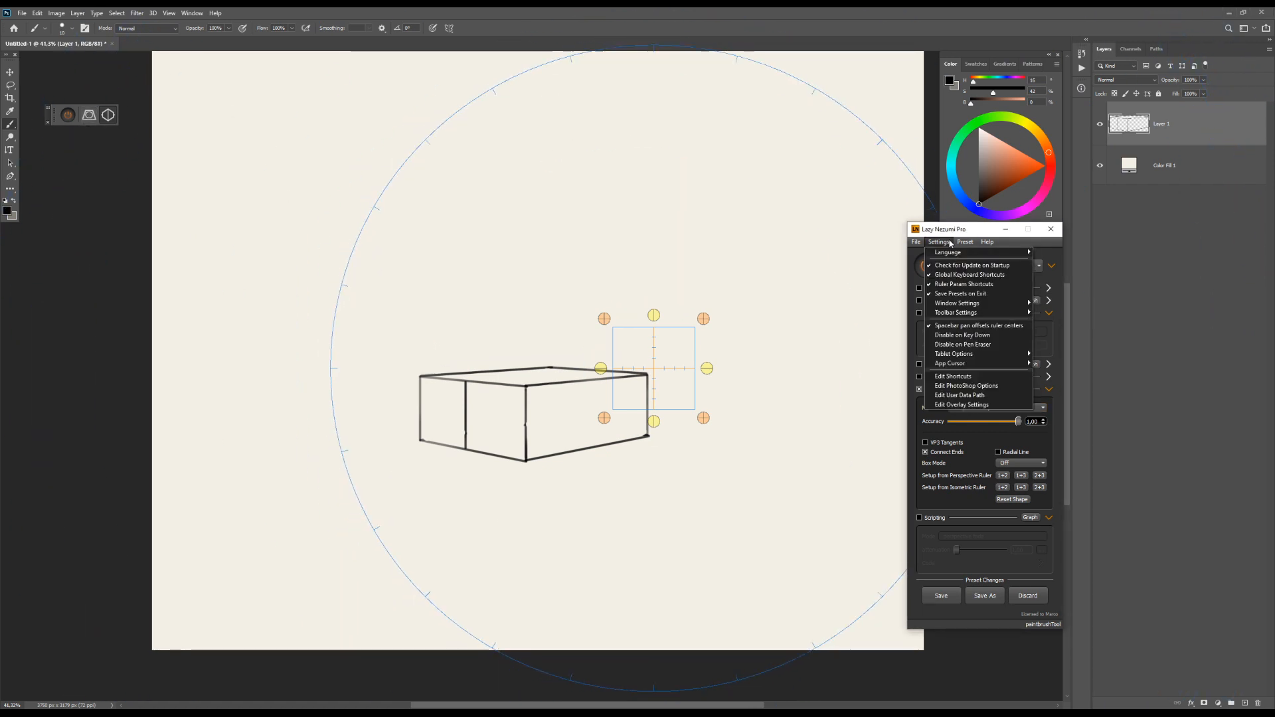
mouse_move(983, 313)
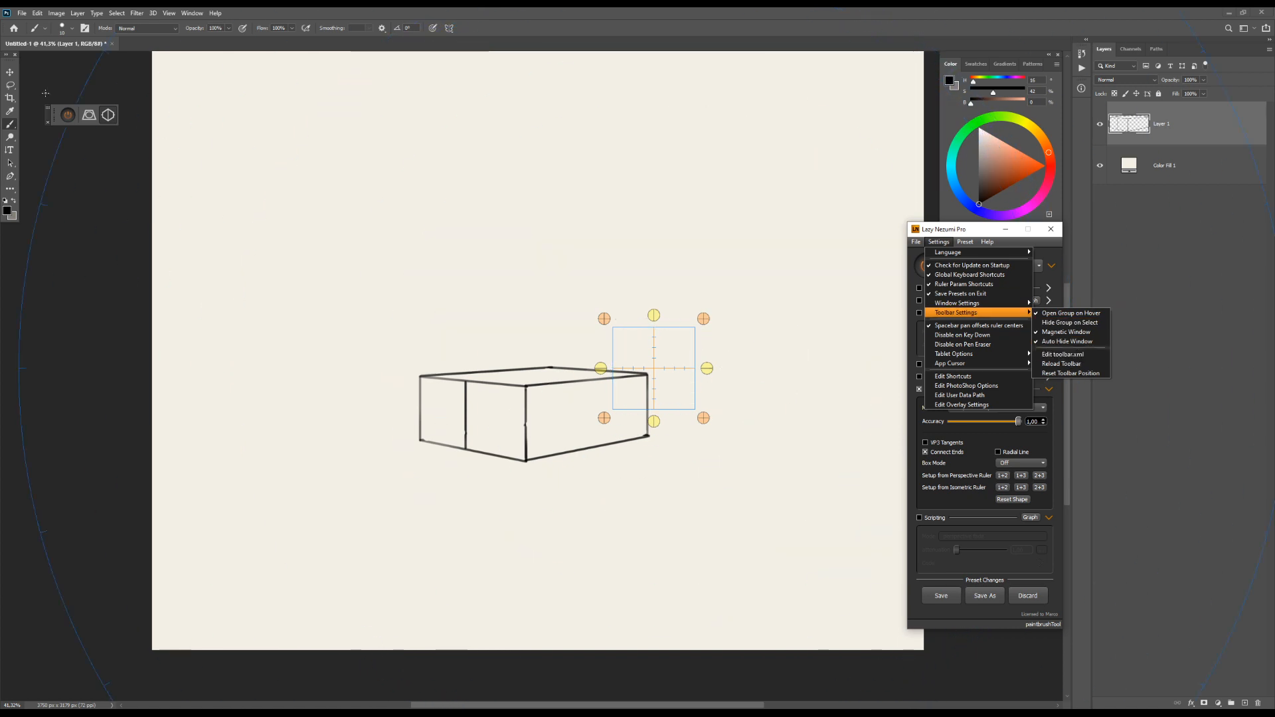
click(54, 117)
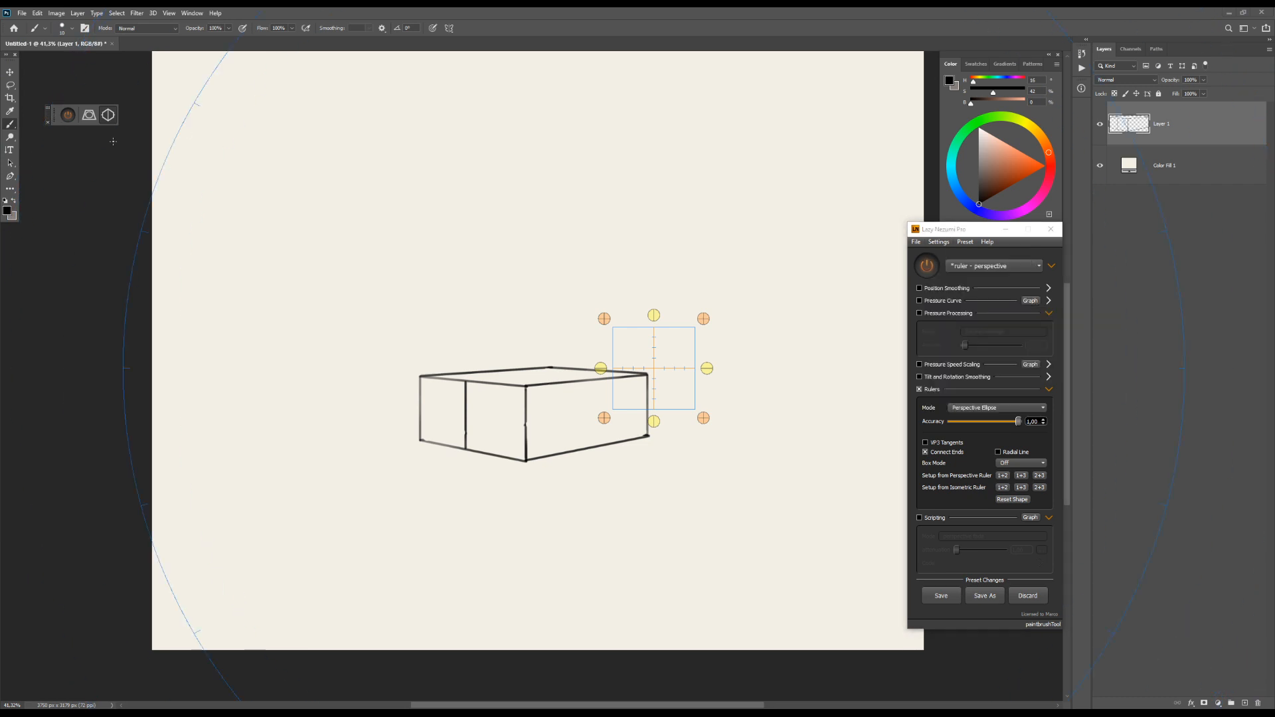
Load the "ruler - perspective ellipse" preset and turn off its Radial Line option
click(91, 115)
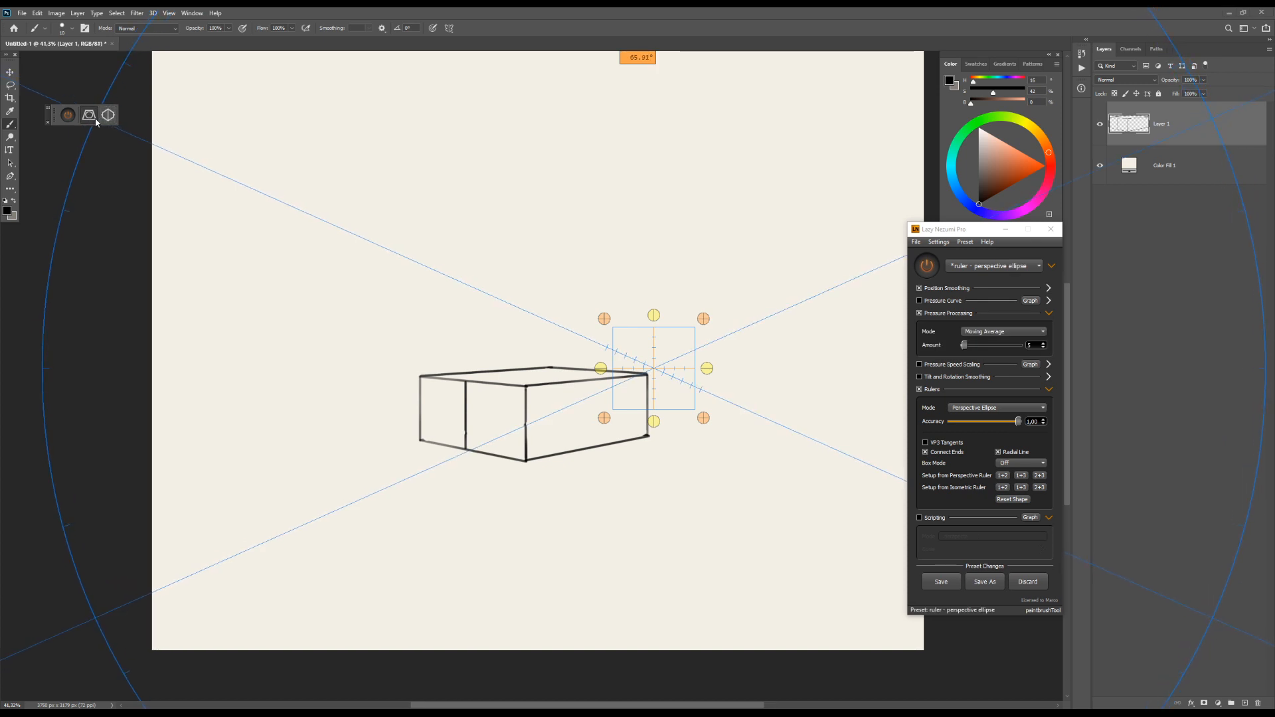
click(109, 118)
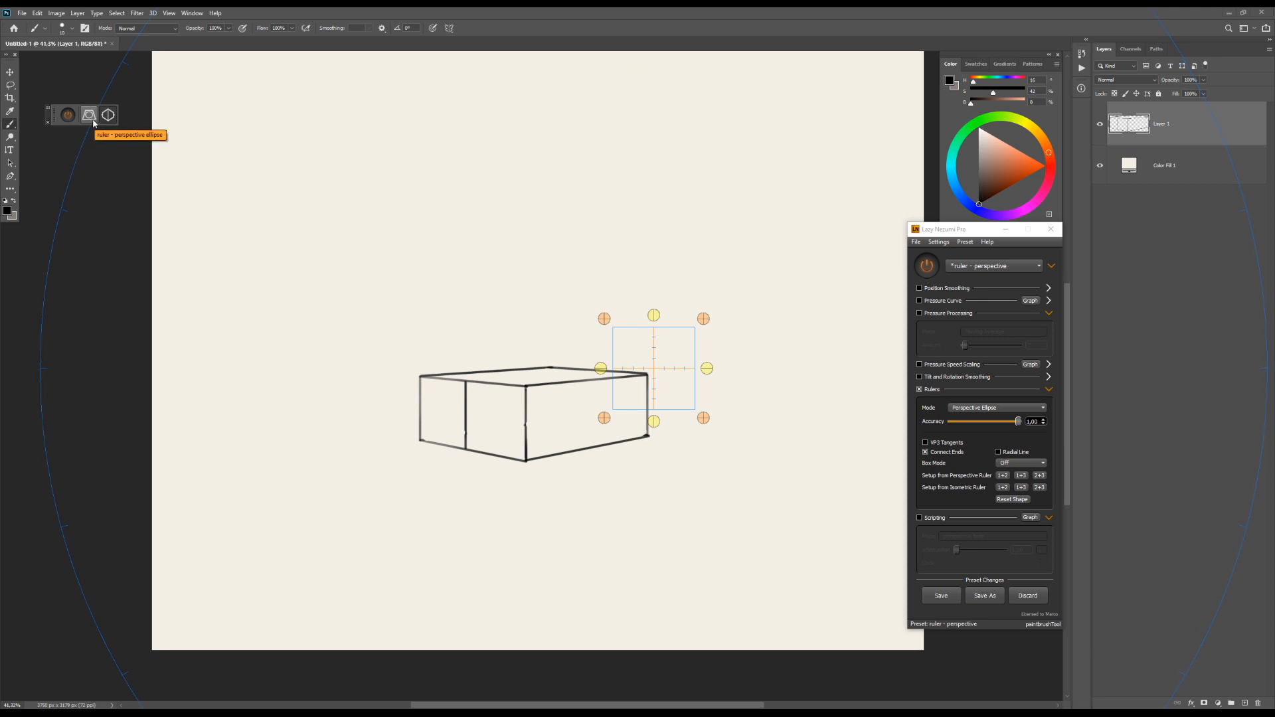
click(93, 121)
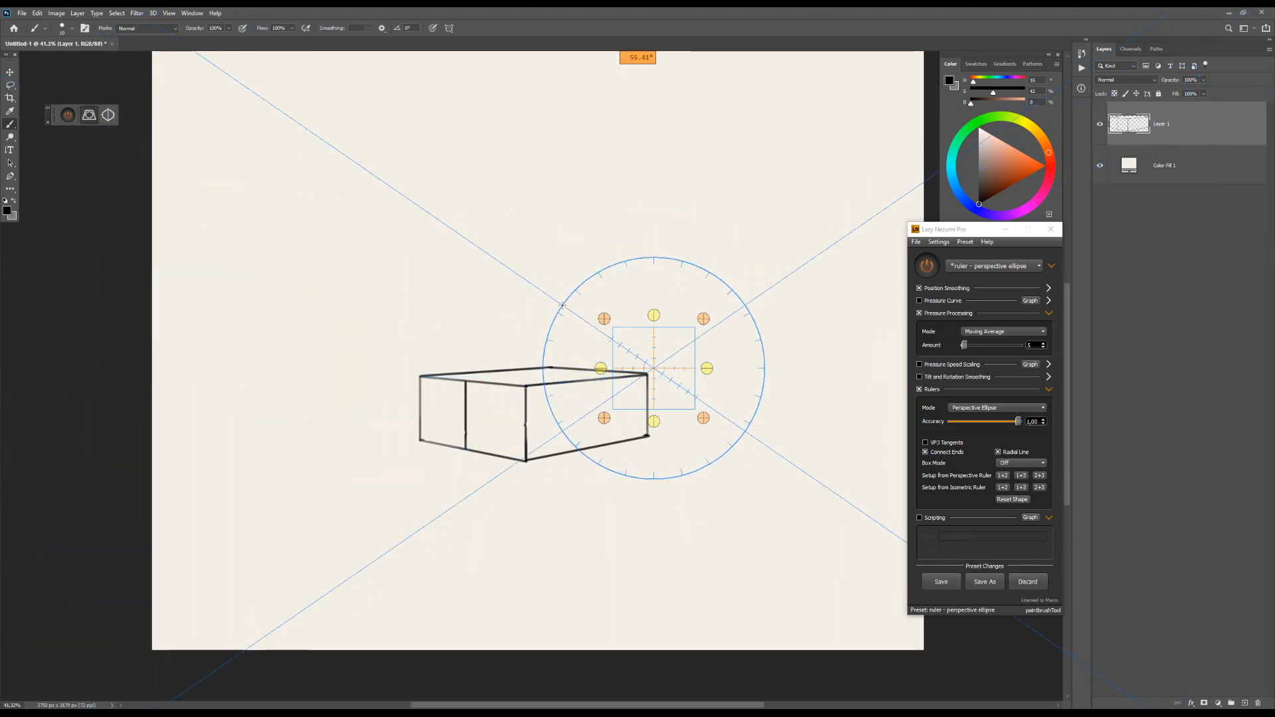
click(998, 453)
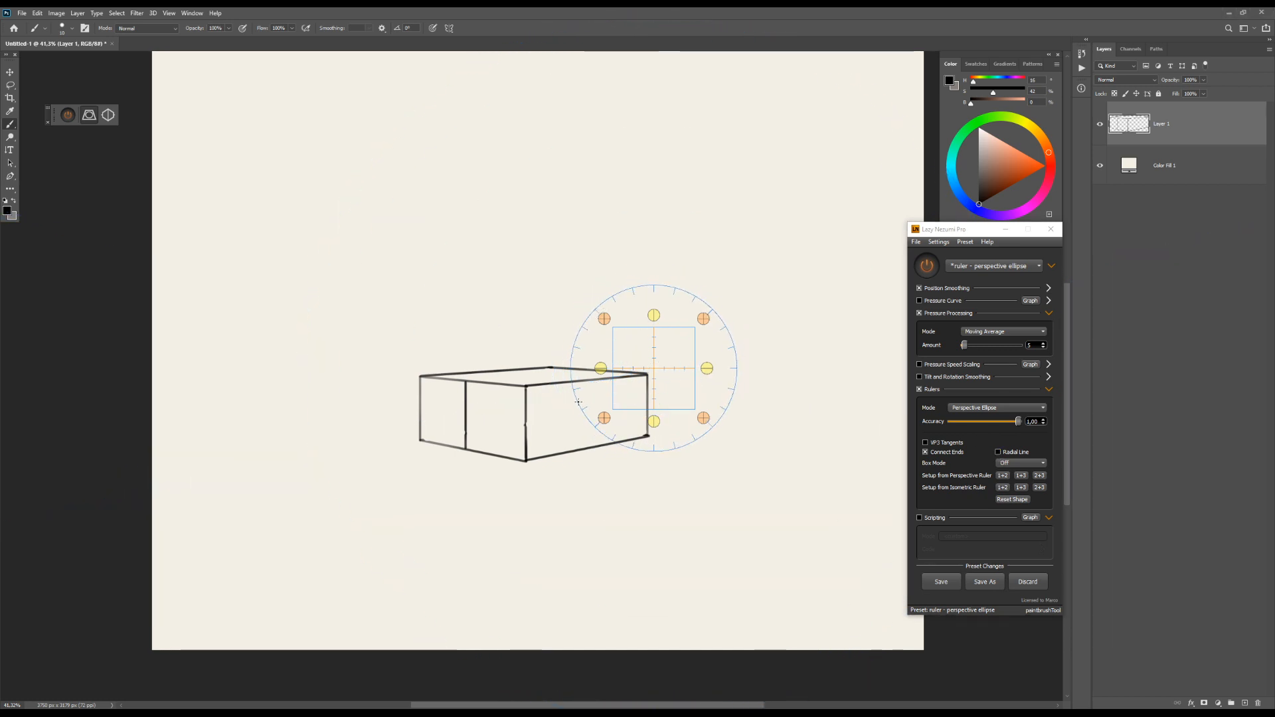
Fit the ellipse guide's four corners to the section between the dividing line and the box's nearest vertical edge
drag(568, 400, 539, 405)
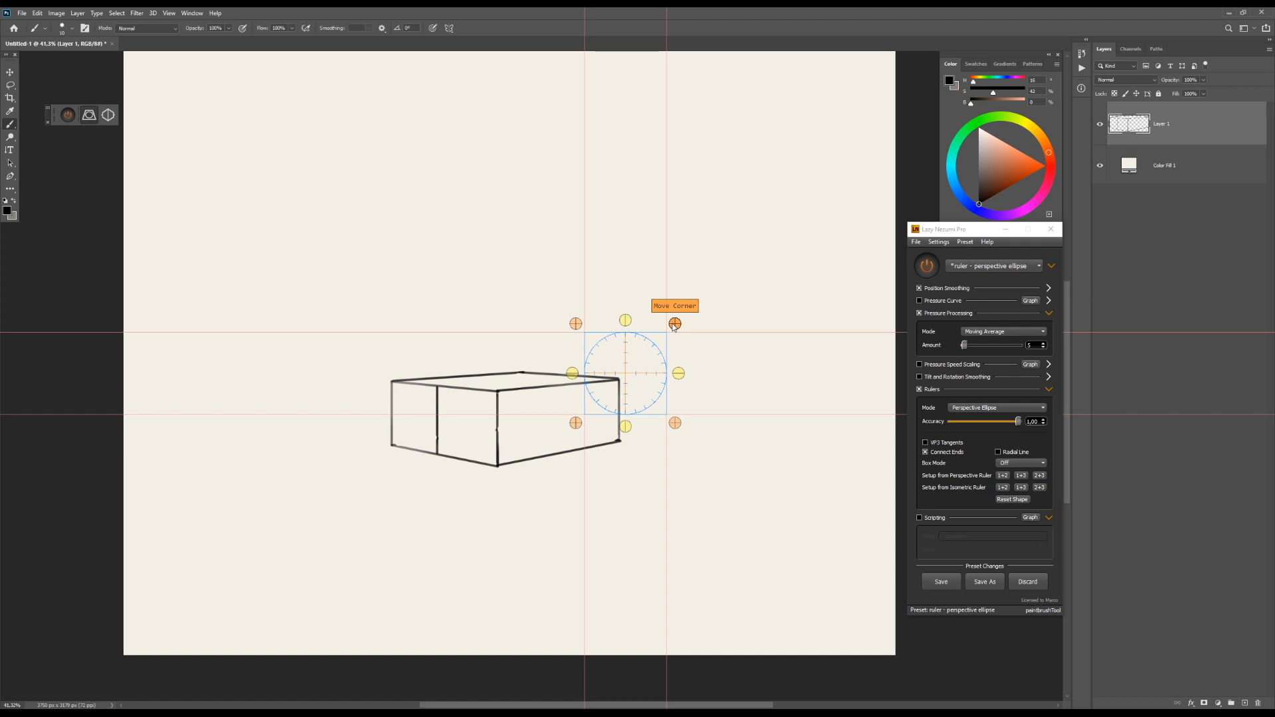
key(shift)
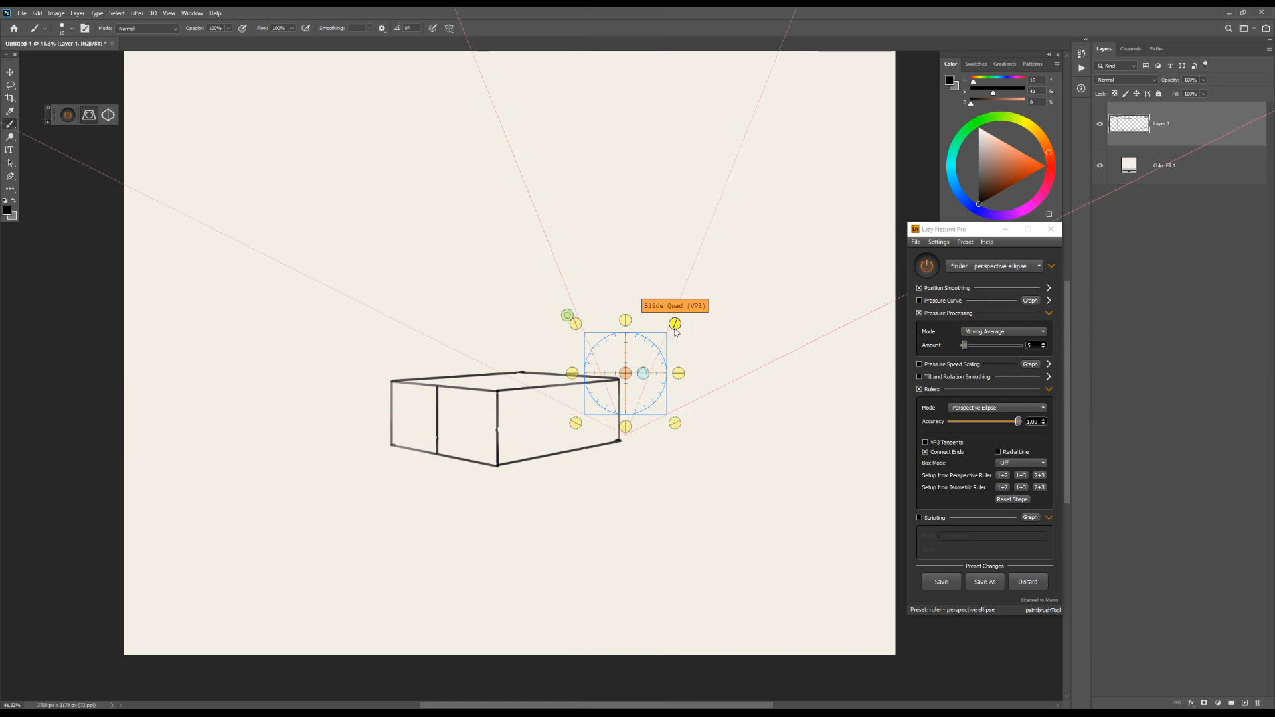
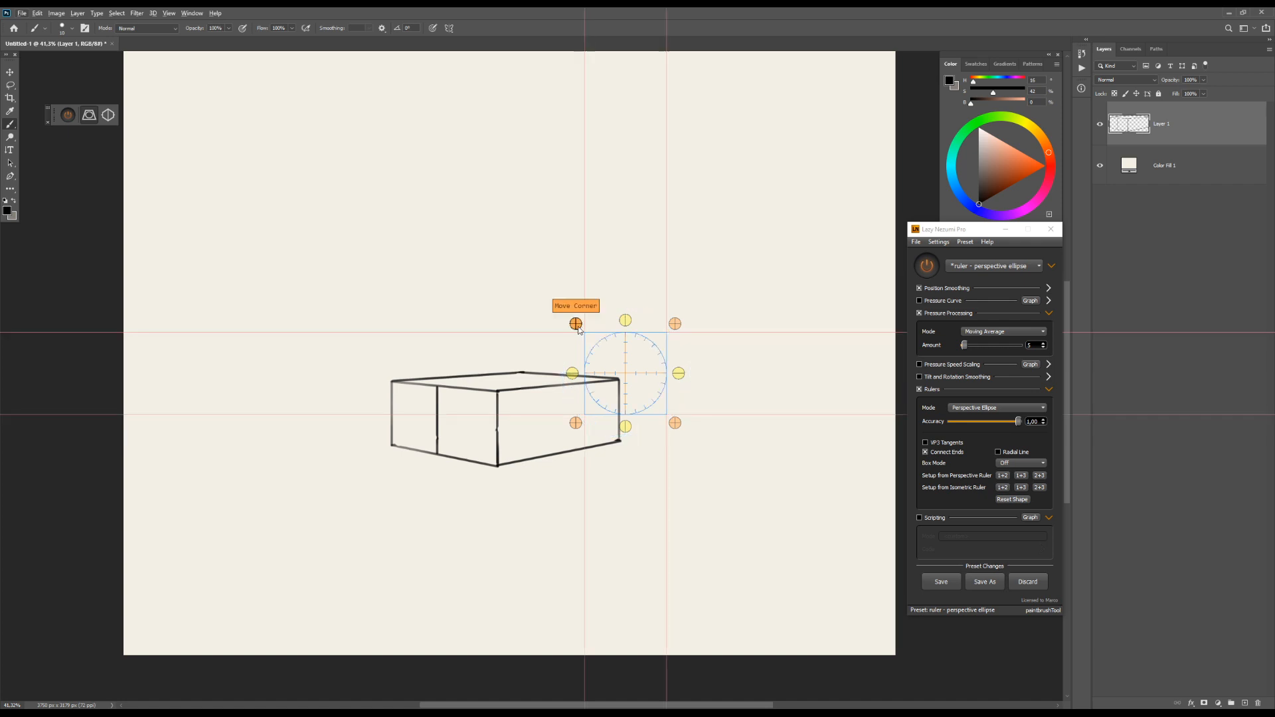
drag(577, 326, 427, 385)
drag(579, 426, 431, 464)
drag(677, 418, 509, 471)
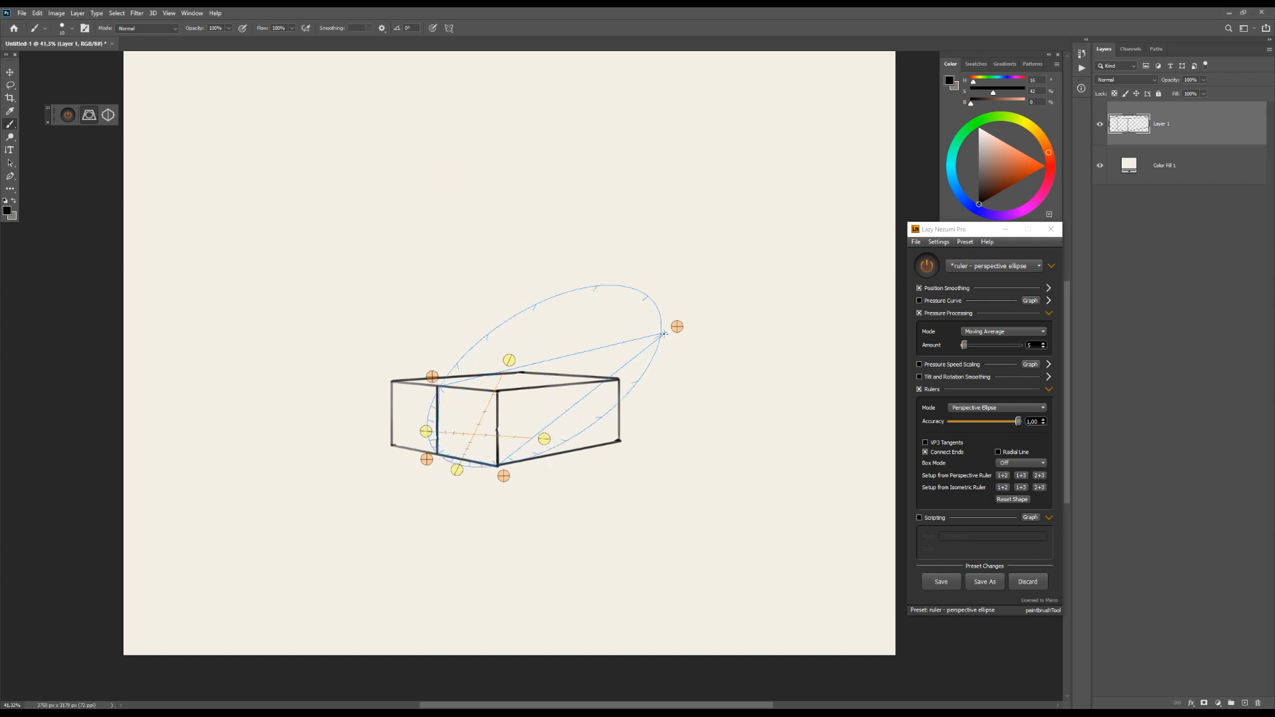
drag(679, 330, 512, 390)
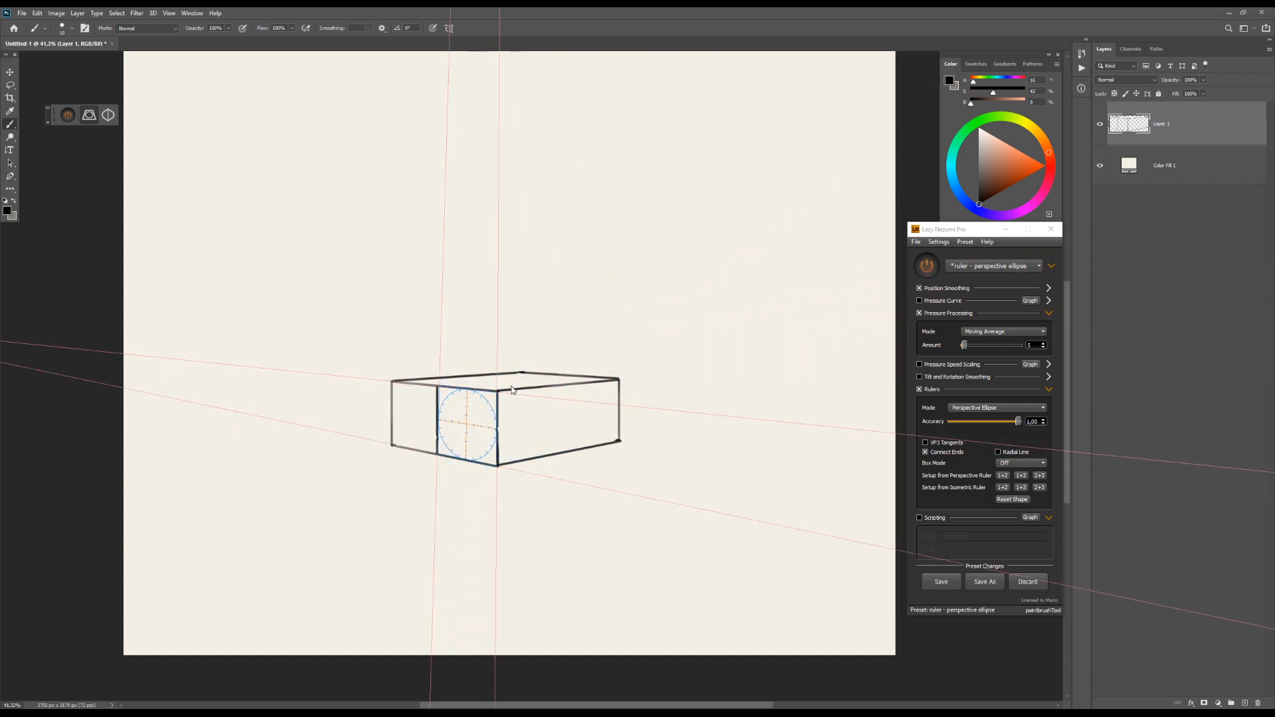
drag(512, 390, 512, 389)
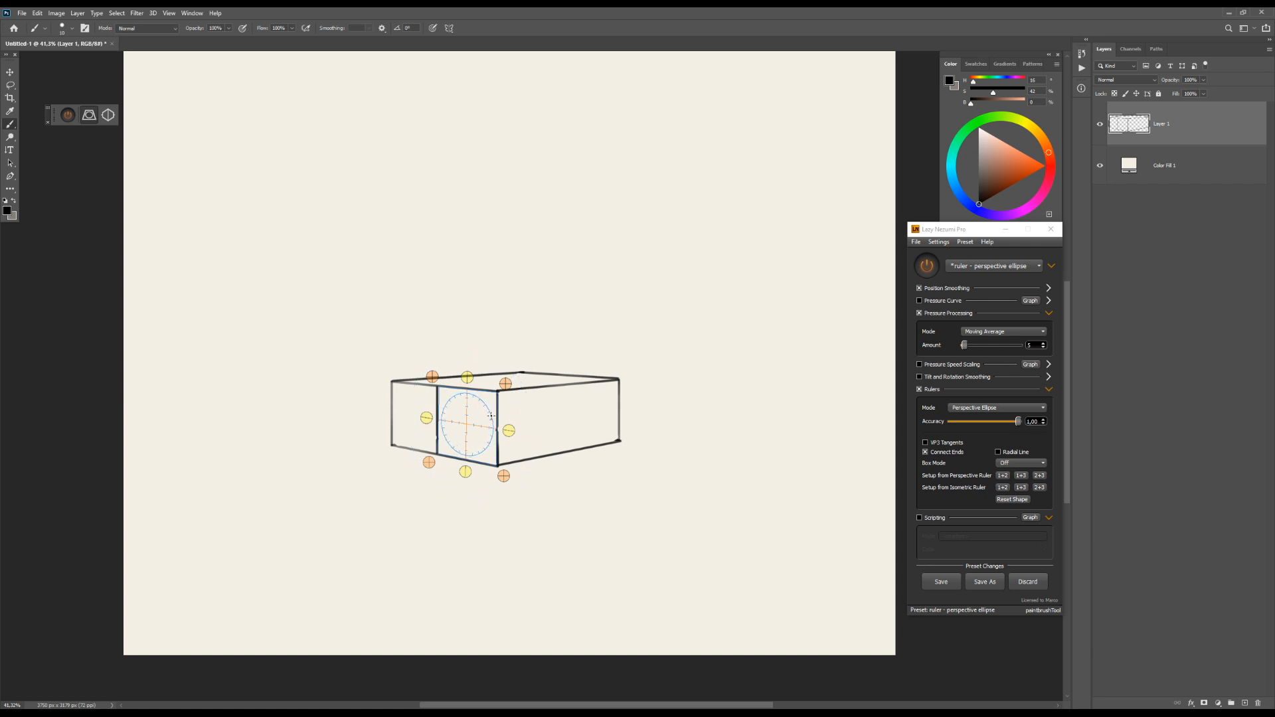
drag(432, 378, 434, 381)
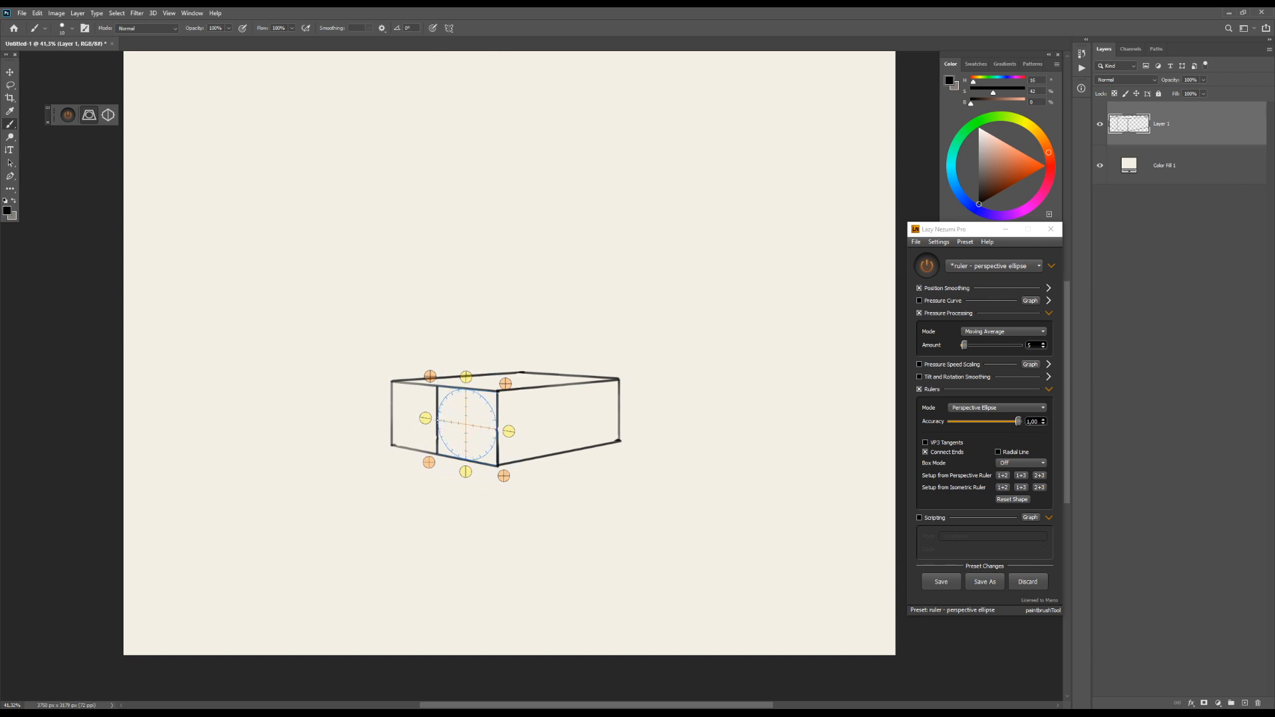
Try drawing an ellipse along the guide inside the fitted section of the left face, and undo the stroke
drag(437, 410, 438, 426)
drag(490, 469, 445, 465)
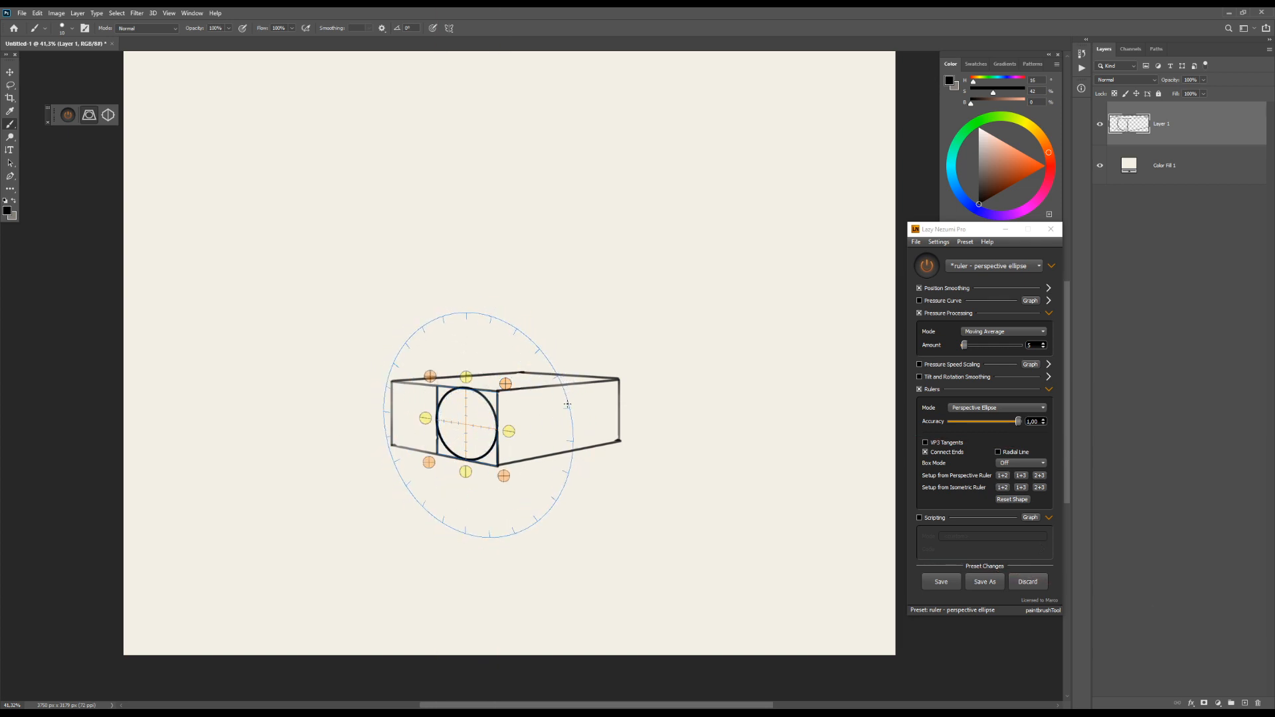
key(ctrl+z)
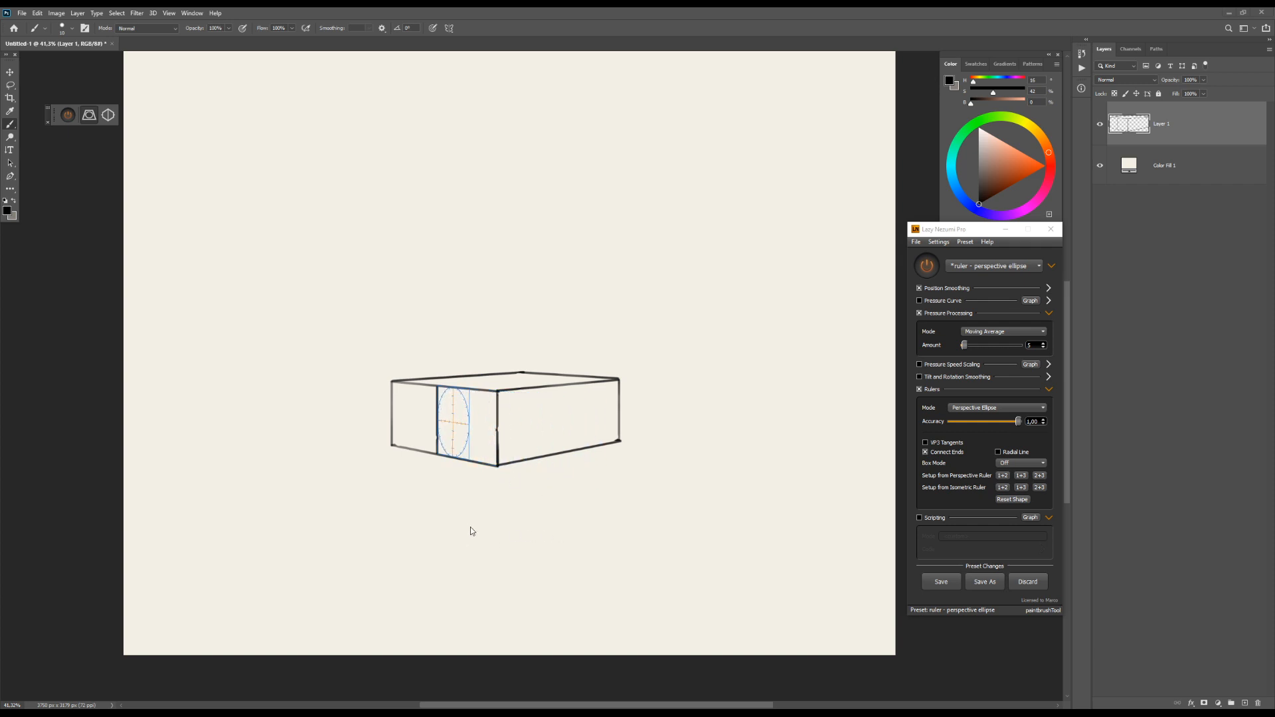
Slide the ellipse guide's right edge along its perspective lines and back, and slide its upper-right corner slightly upward
drag(502, 517, 500, 511)
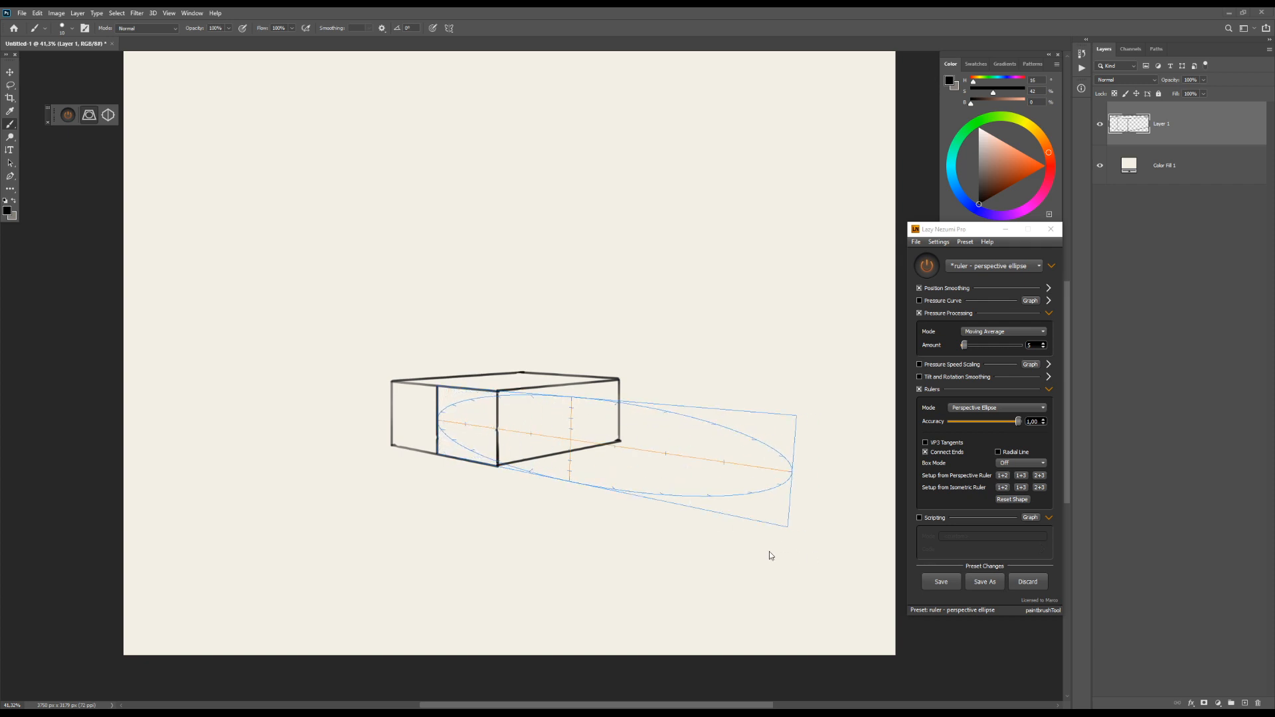
drag(542, 531, 497, 519)
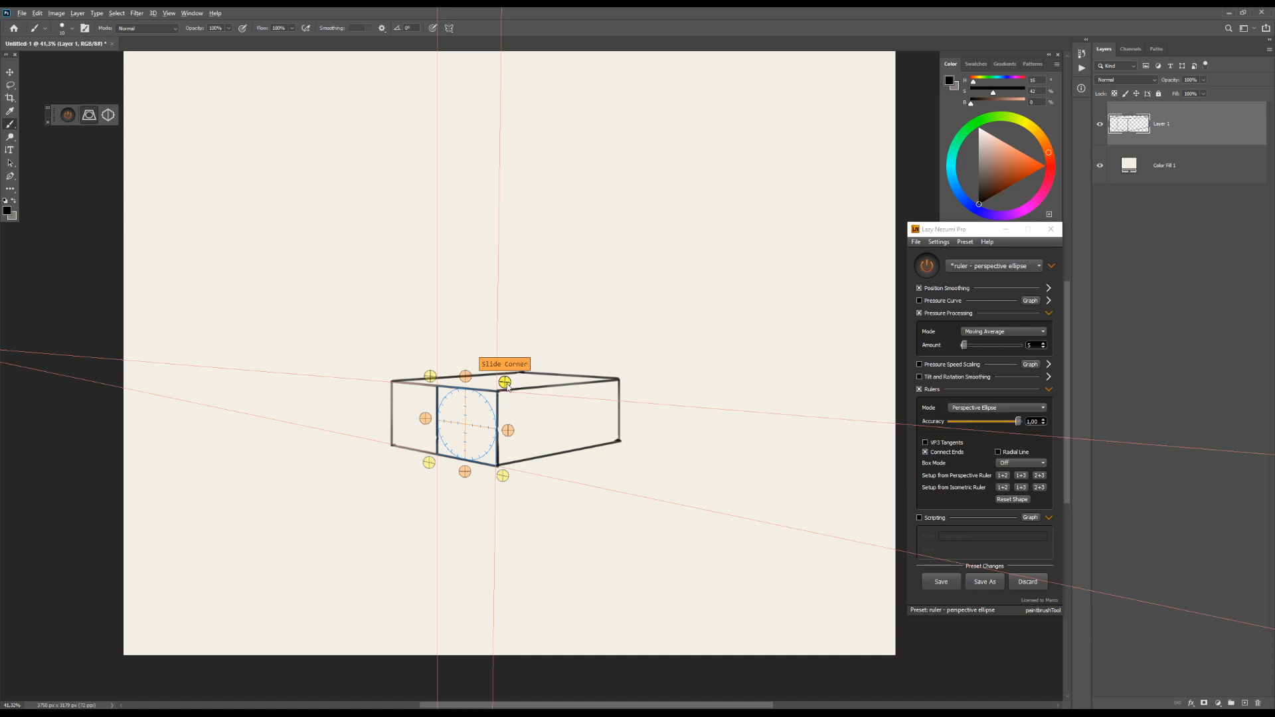
drag(506, 384, 508, 350)
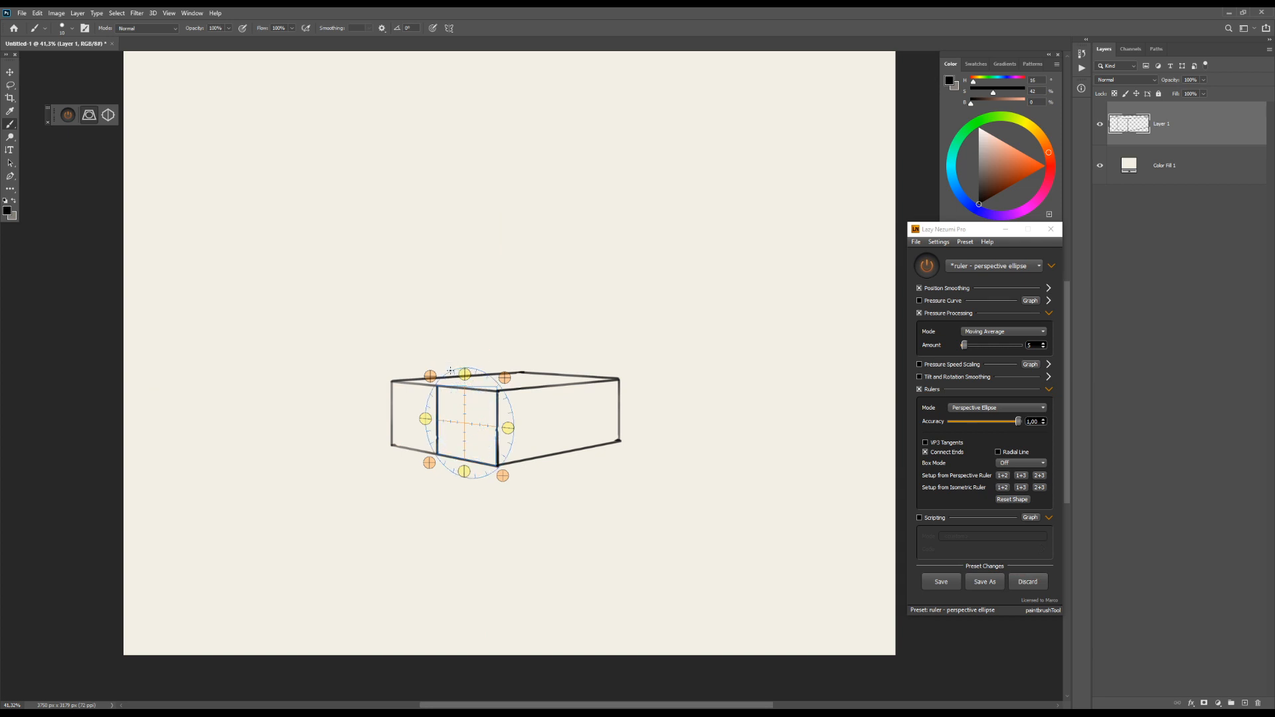
Readjust the ellipse guide's right edge with Move Edge, and try resizing the whole guide with Scale Quad
key(alt)
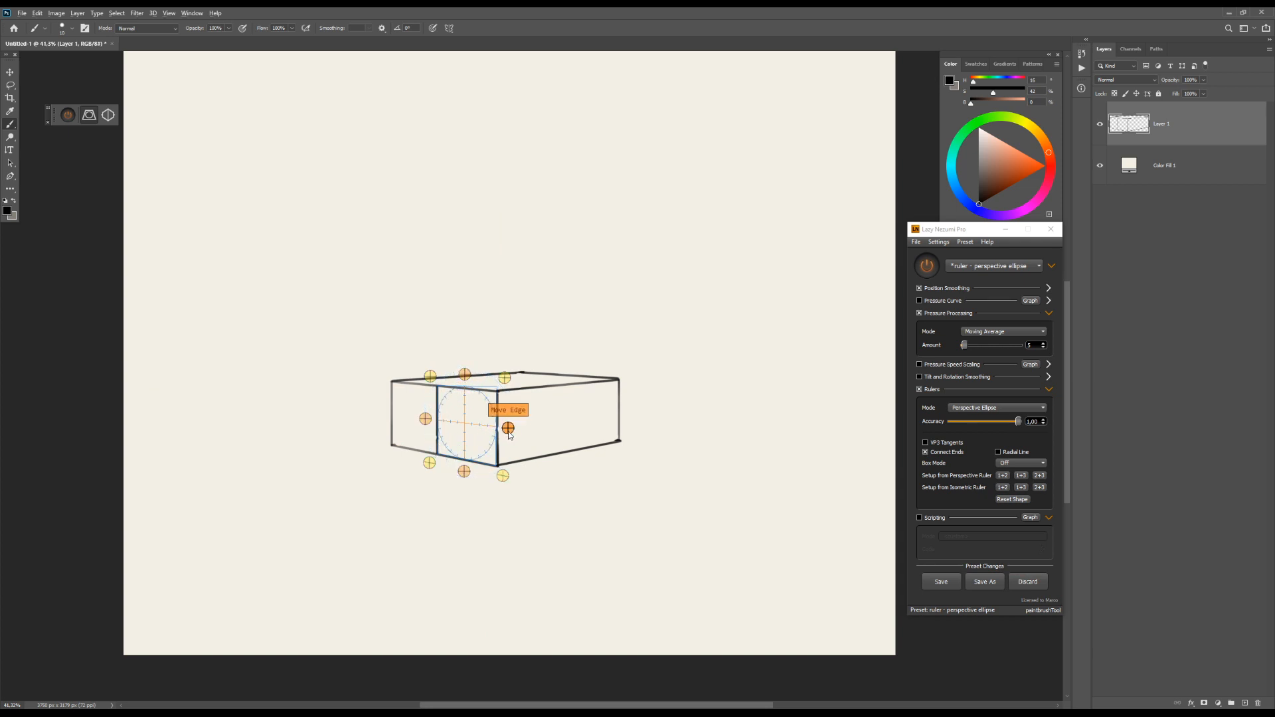
mouse_move(508, 429)
mouse_down()
mouse_move(538, 440)
mouse_move(504, 407)
mouse_move(553, 461)
mouse_move(523, 419)
mouse_move(525, 466)
mouse_move(508, 433)
mouse_up()
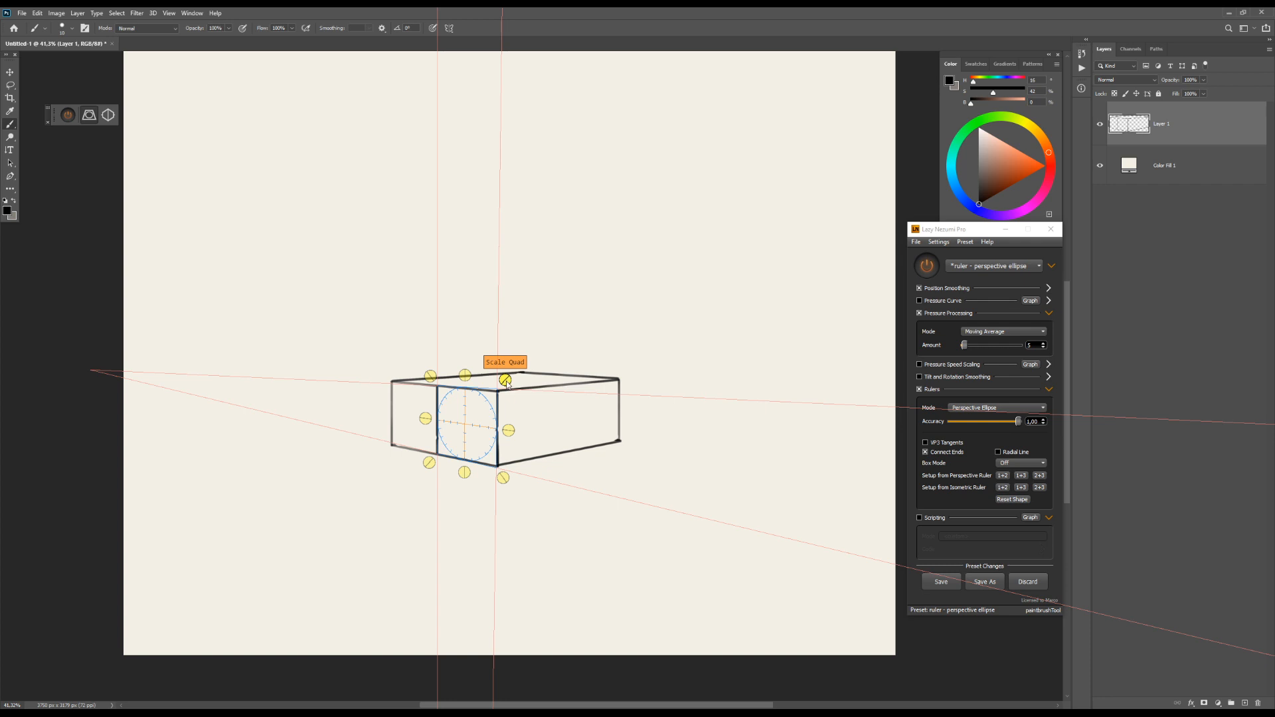
mouse_move(506, 383)
mouse_down()
mouse_move(600, 333)
mouse_move(517, 390)
mouse_up()
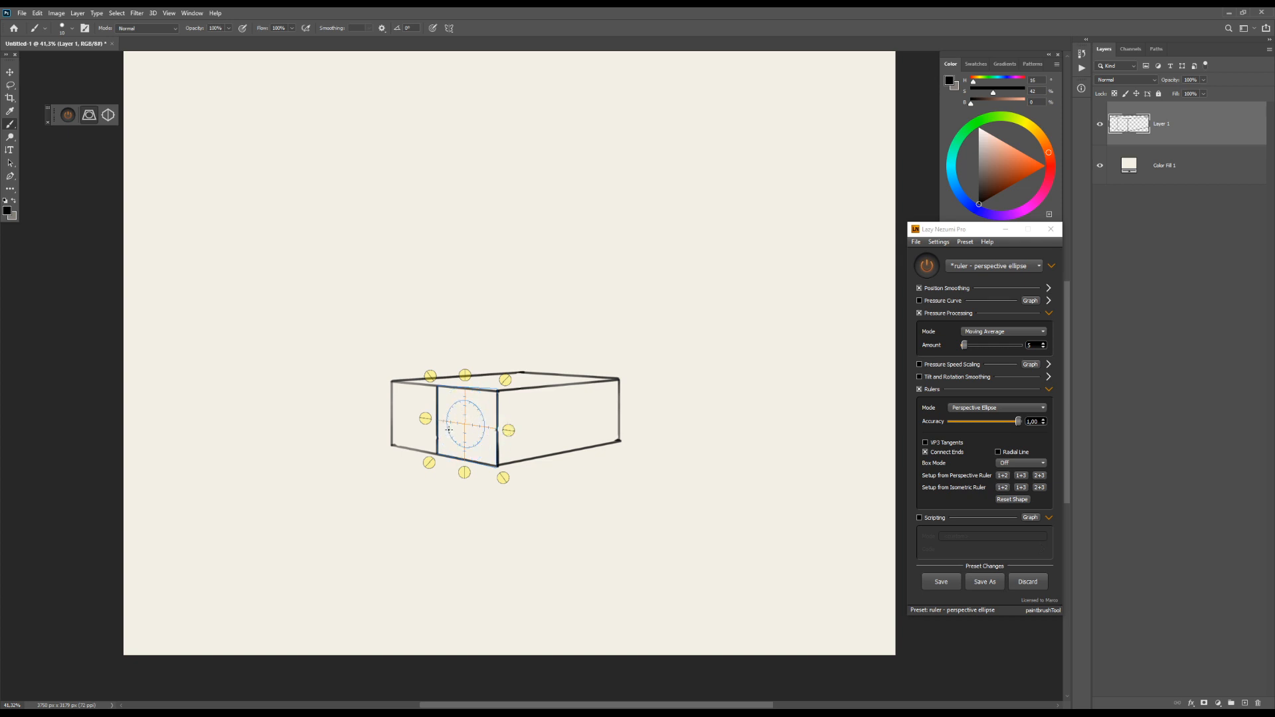
drag(508, 433, 500, 466)
key(ctrl)
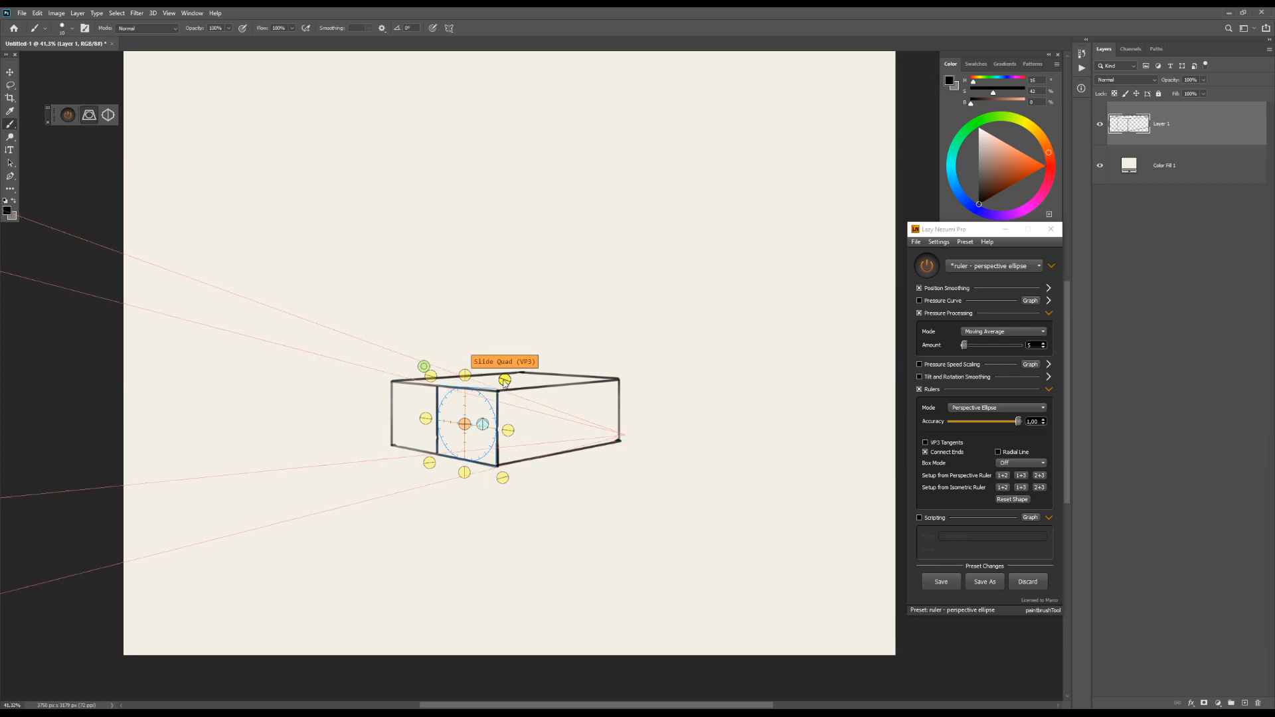
Try sliding the ellipse guide along its perspective lines with Slide Quad, and move it above the box with Move Quad
drag(464, 375, 498, 393)
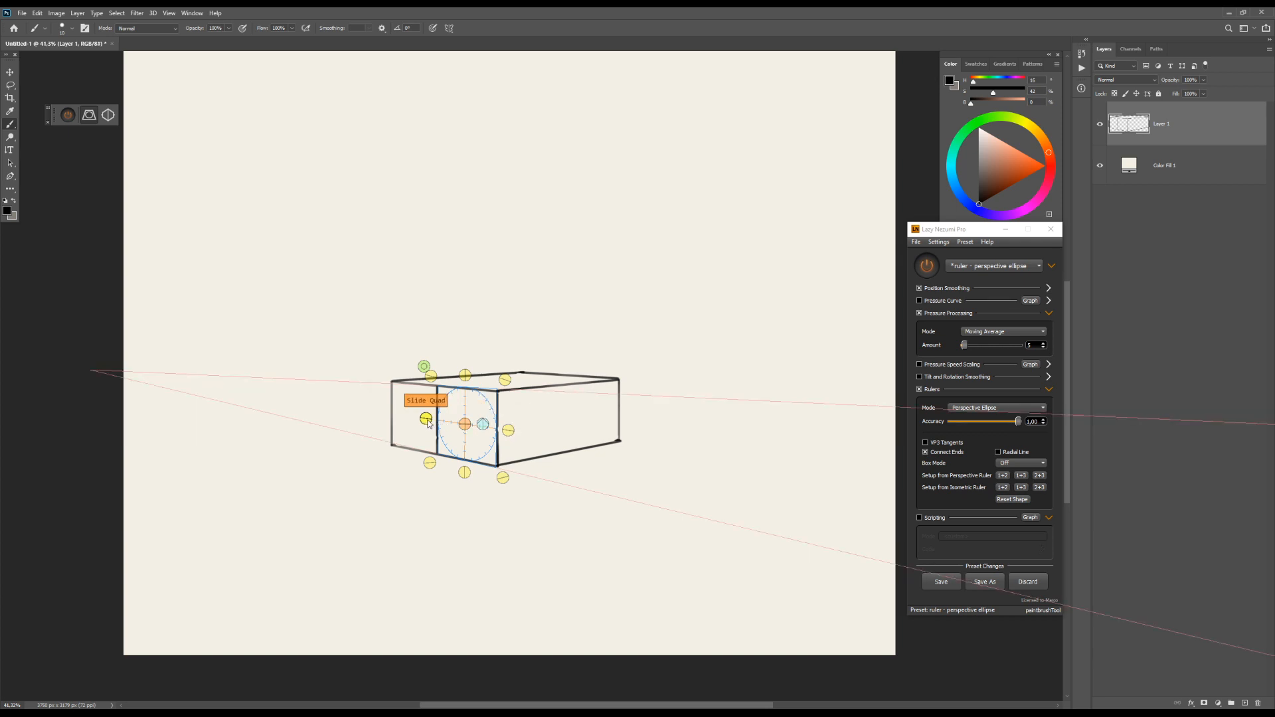
mouse_move(508, 431)
mouse_down()
mouse_move(400, 410)
mouse_move(640, 465)
mouse_move(509, 438)
mouse_up()
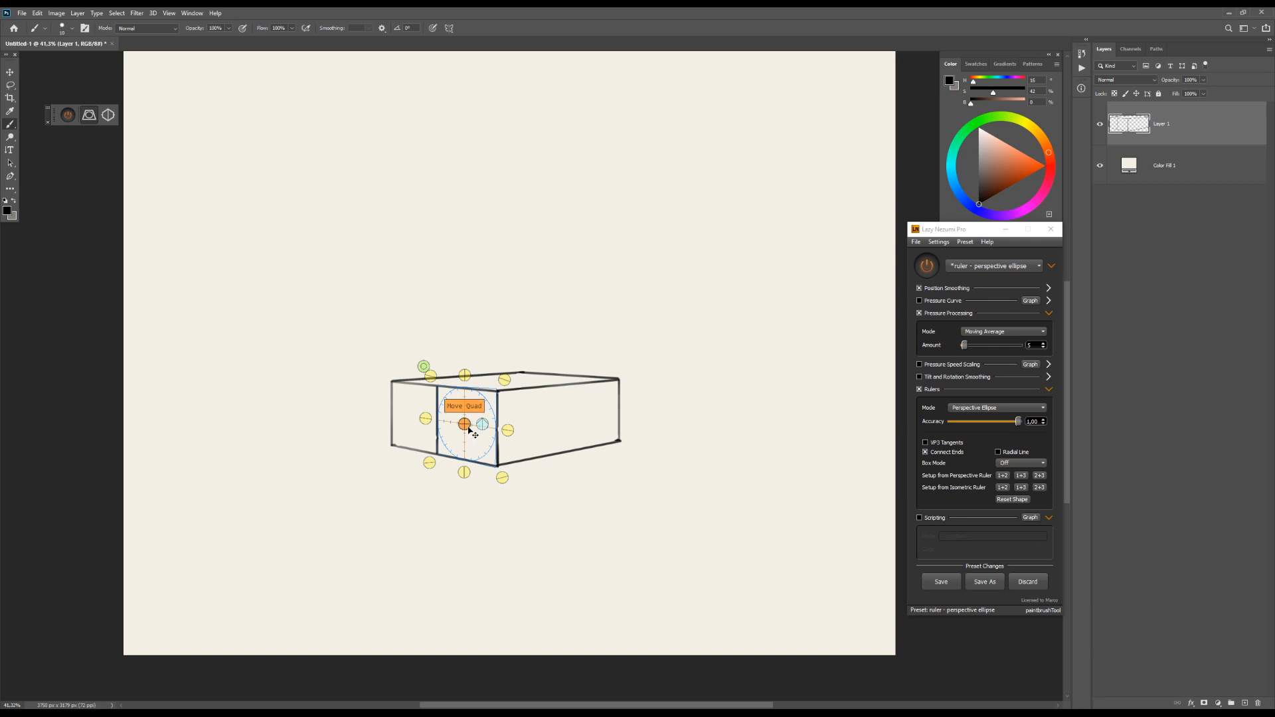
drag(465, 424, 462, 425)
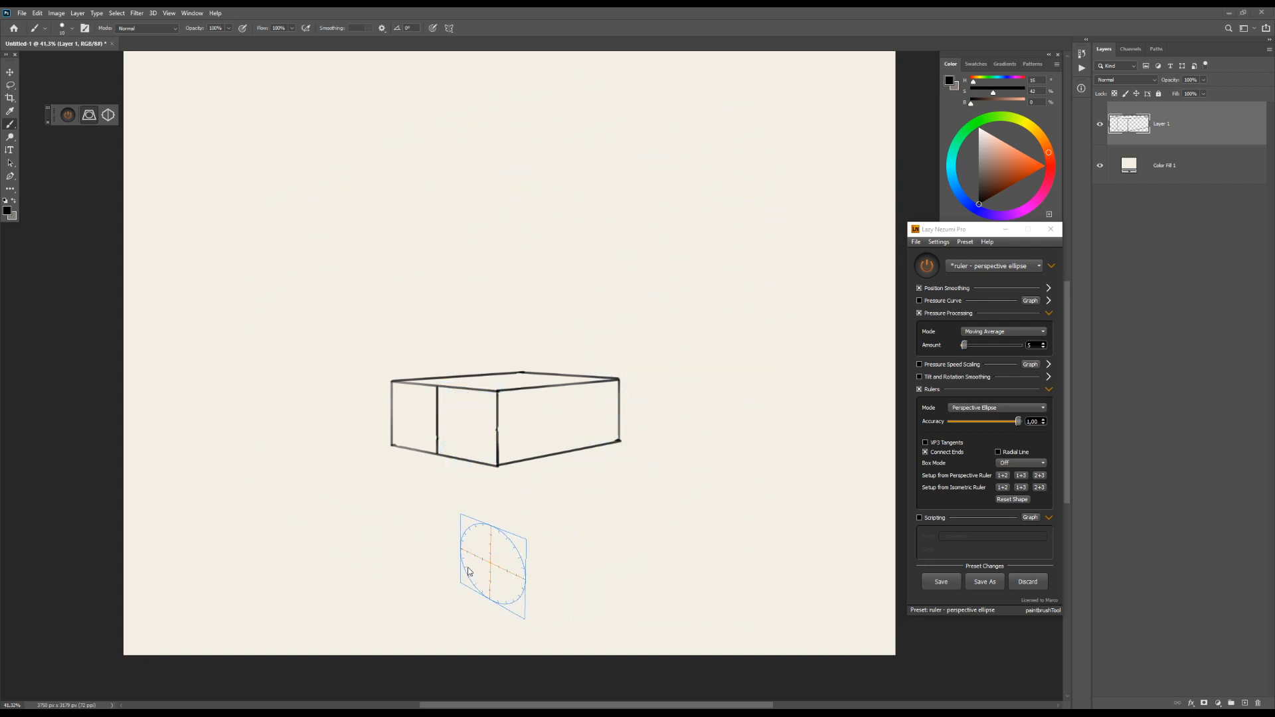
drag(503, 362, 501, 360)
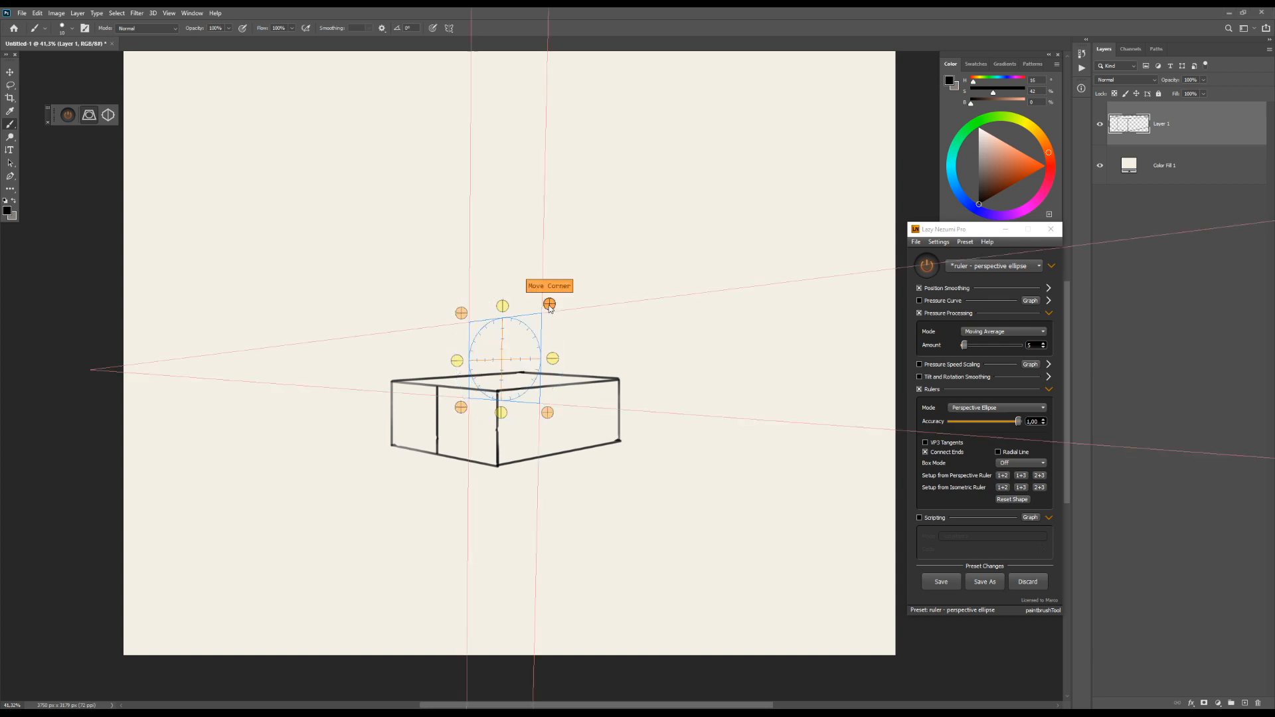
Reshape the ellipse guide by its right-hand corners, and bring it back over the left face enlarged with Scale Quad
mouse_move(550, 304)
mouse_down()
mouse_move(550, 289)
mouse_move(549, 305)
mouse_move(538, 296)
mouse_up()
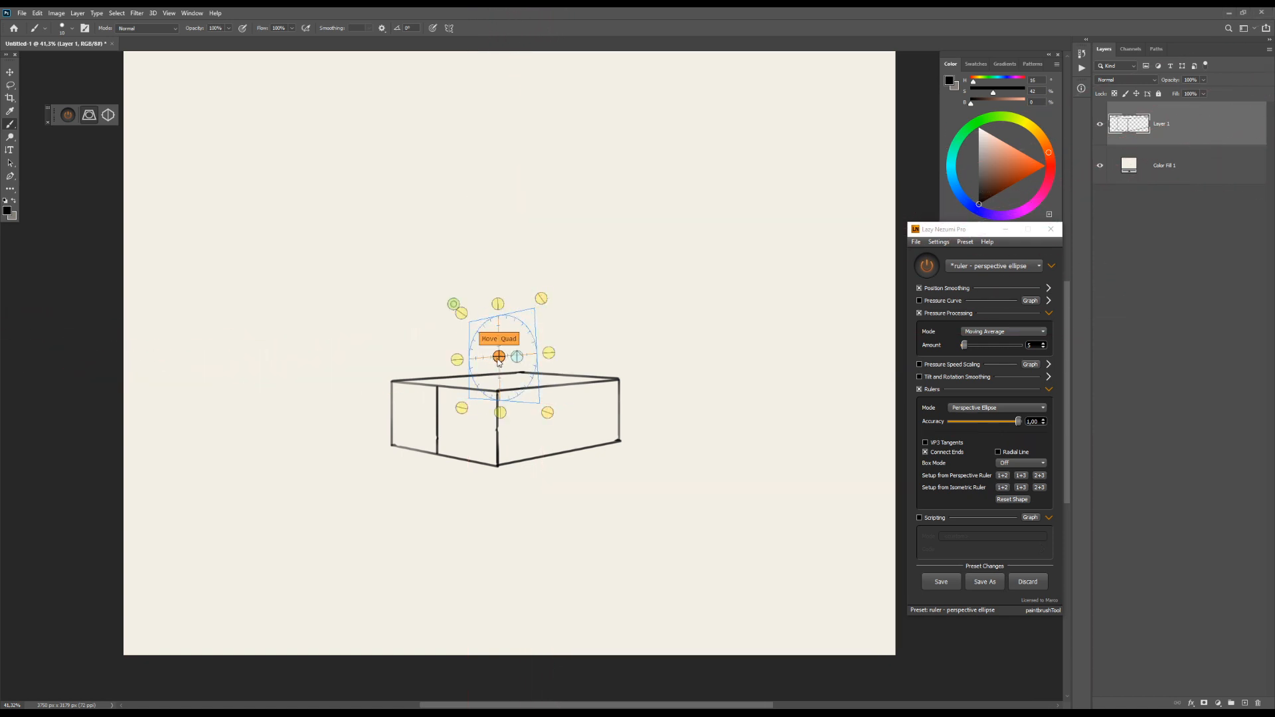
drag(495, 360, 468, 423)
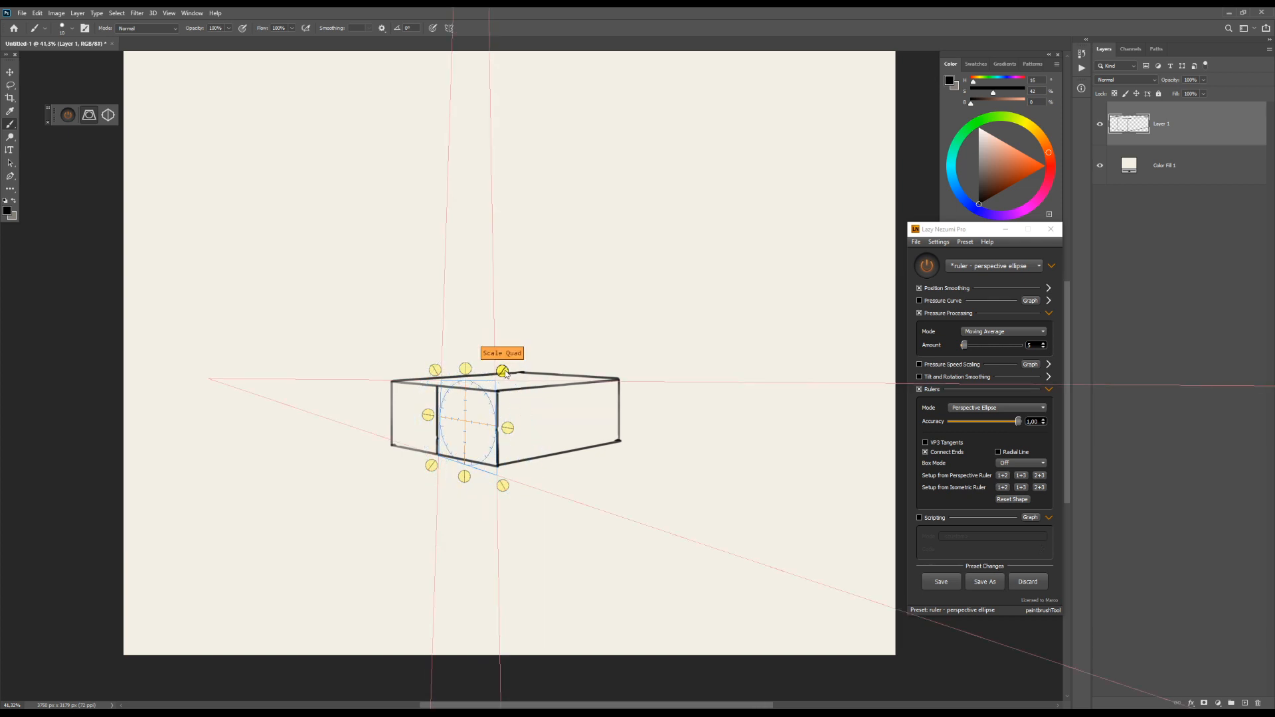
drag(502, 376, 533, 333)
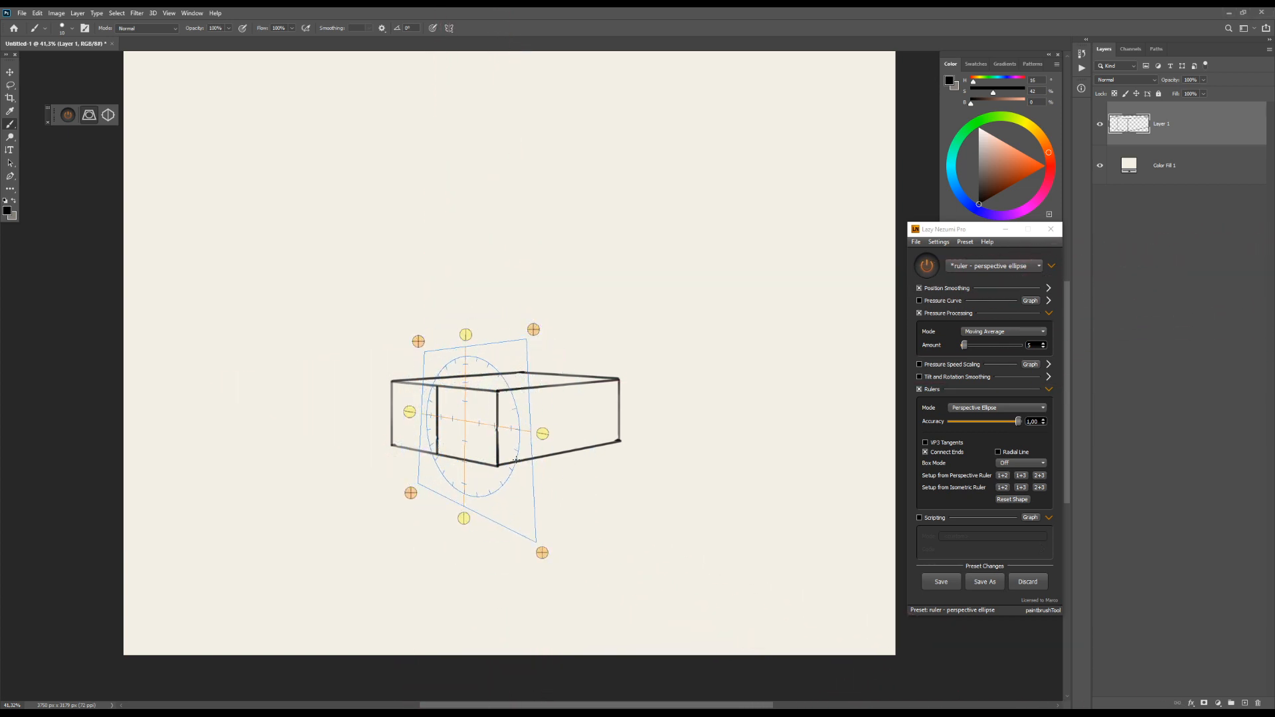
drag(541, 552, 537, 530)
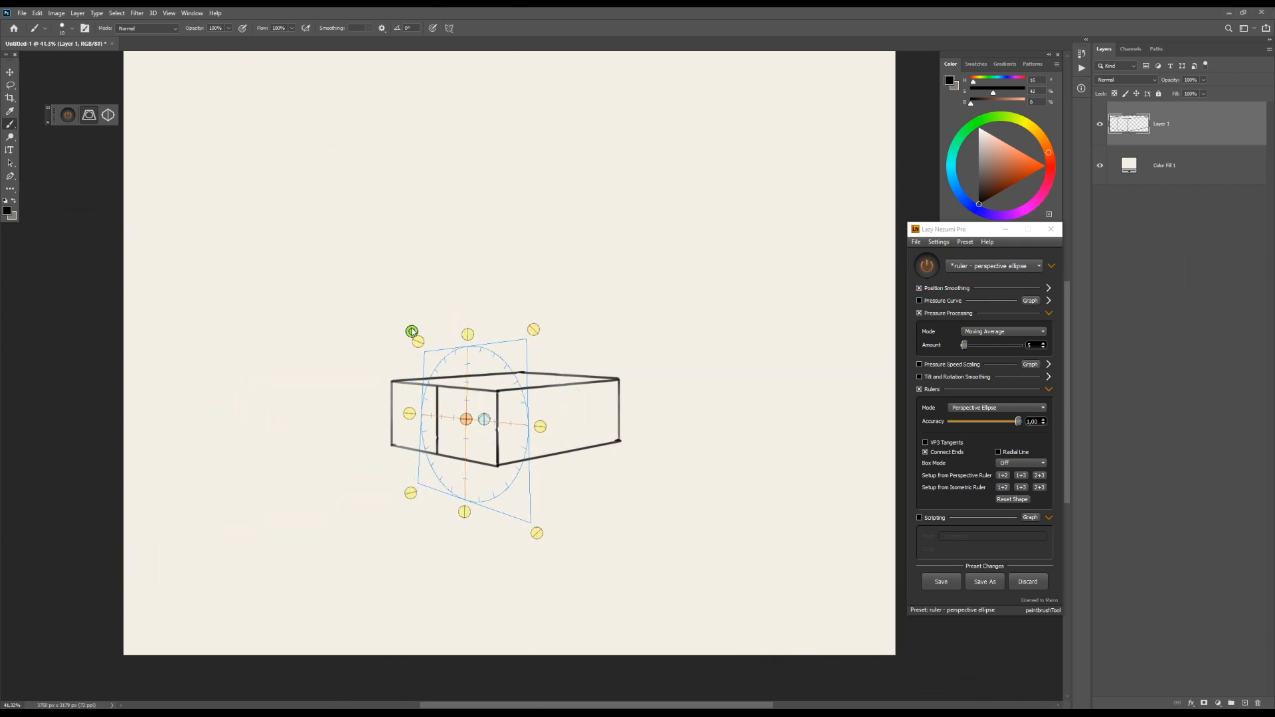
Try adjusting the ellipse guide's vanishing lines with their control points, and return to the guide's corner and edge handles
click(484, 419)
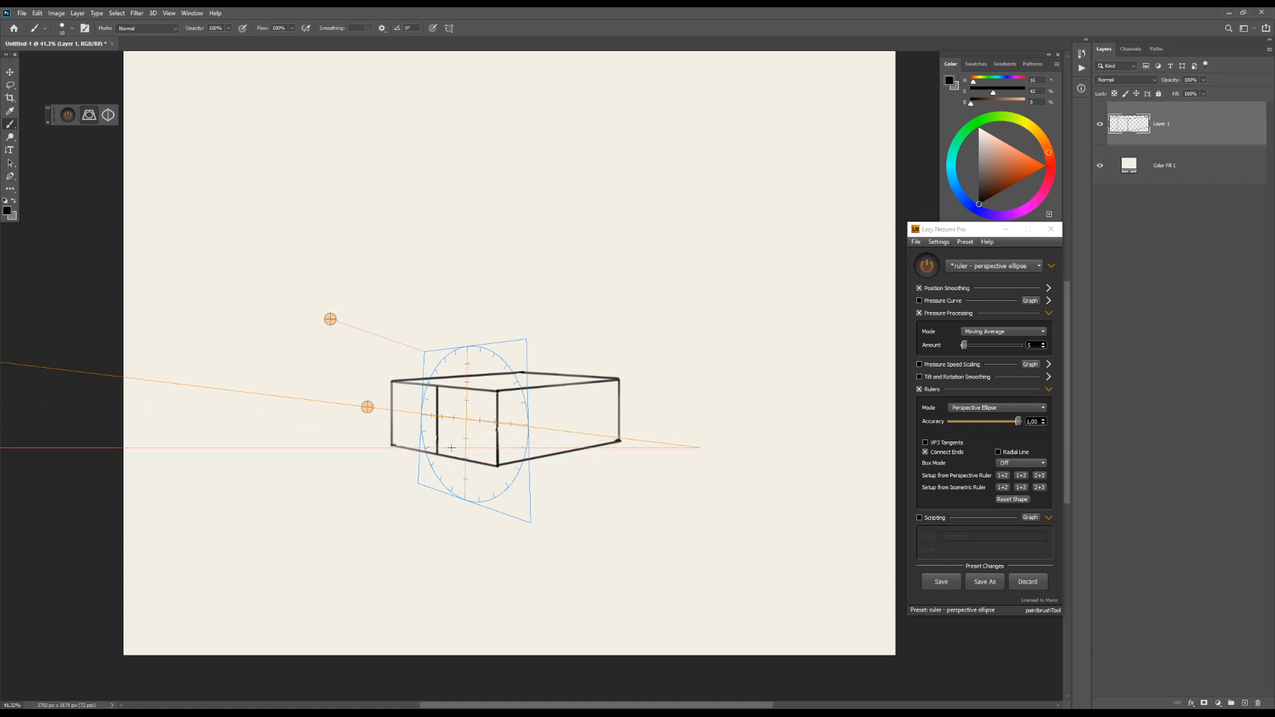
key(shift)
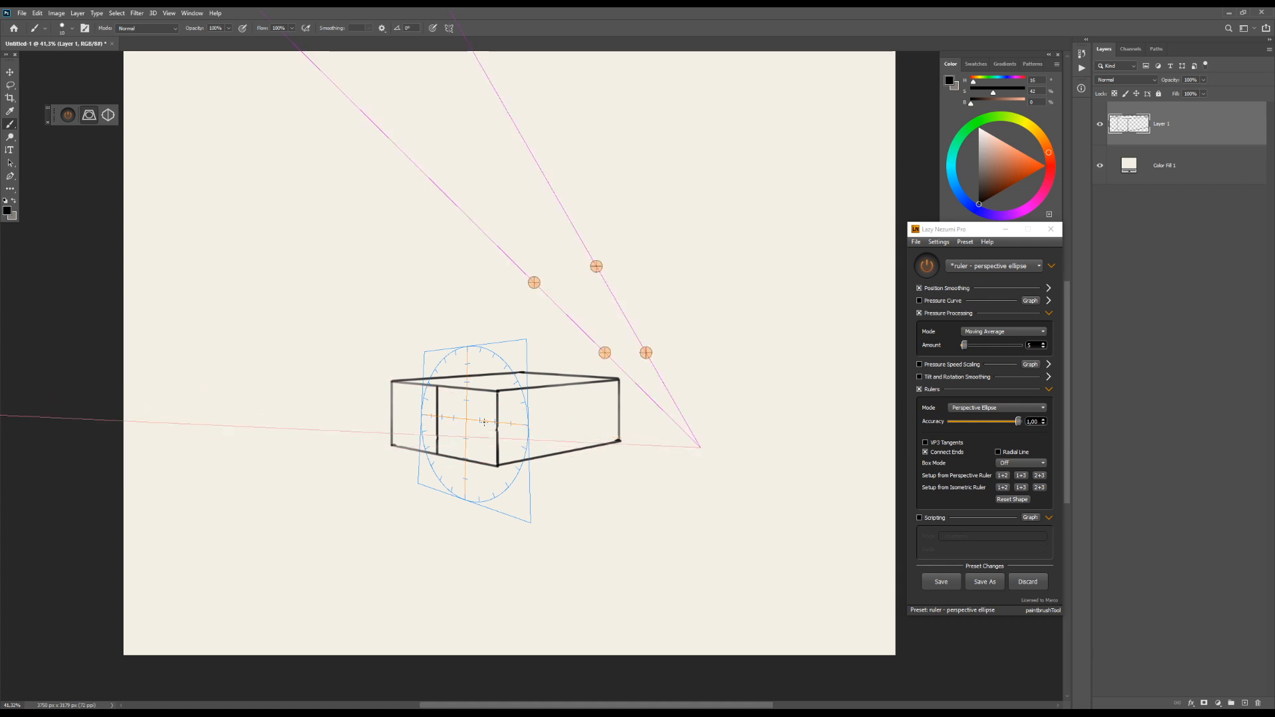
drag(535, 283, 590, 266)
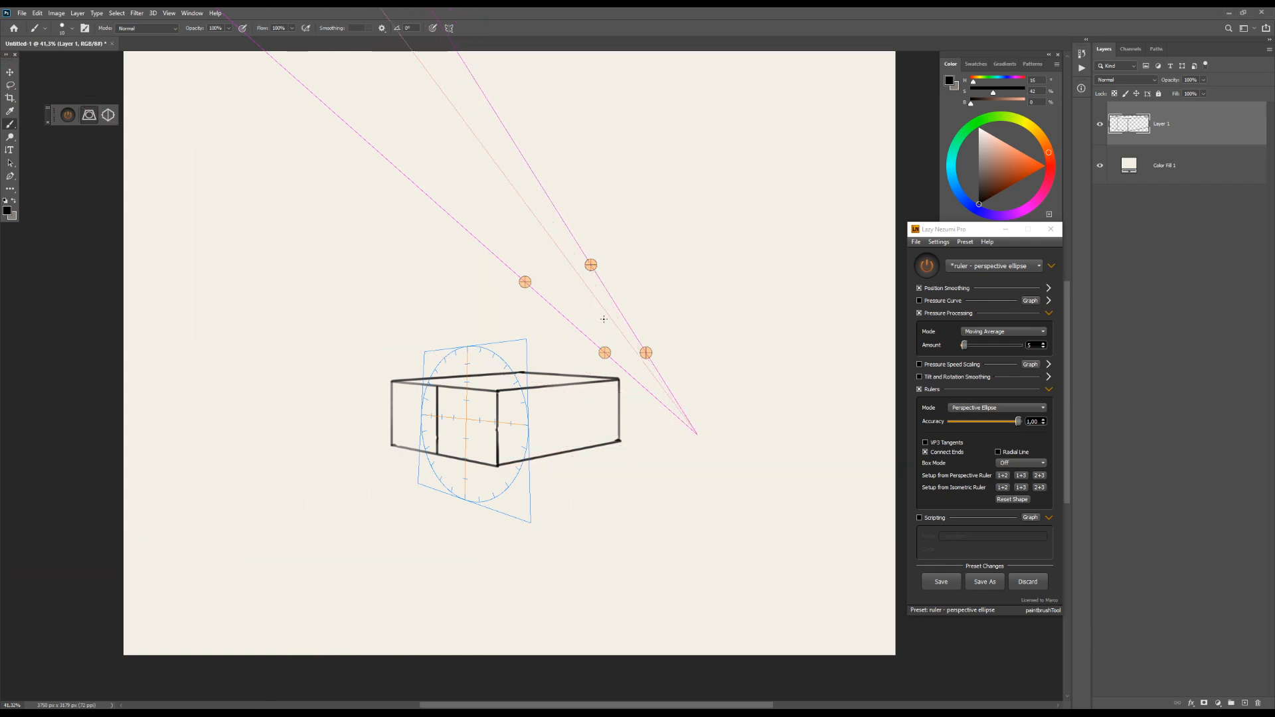
drag(603, 356, 644, 357)
click(538, 432)
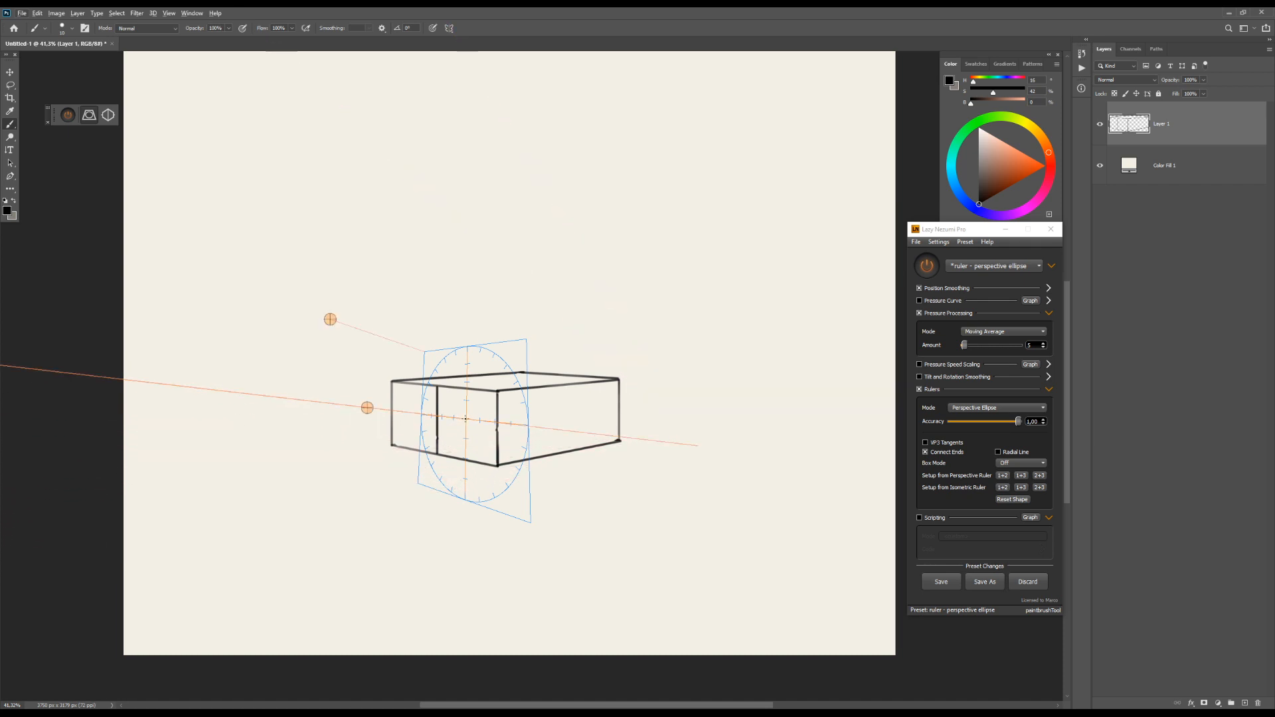
click(466, 425)
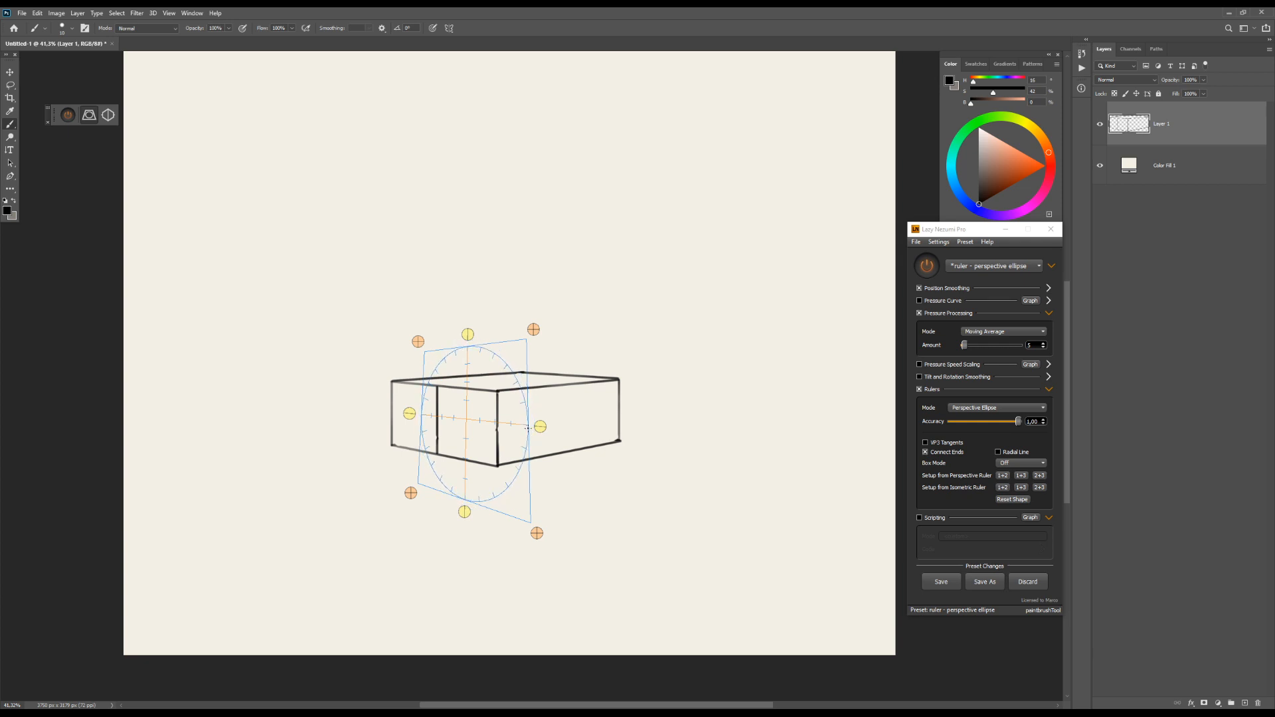
Switch to the perspective ruler preset, set its mode to Linear Perspective, and check the ruler against the box
click(108, 116)
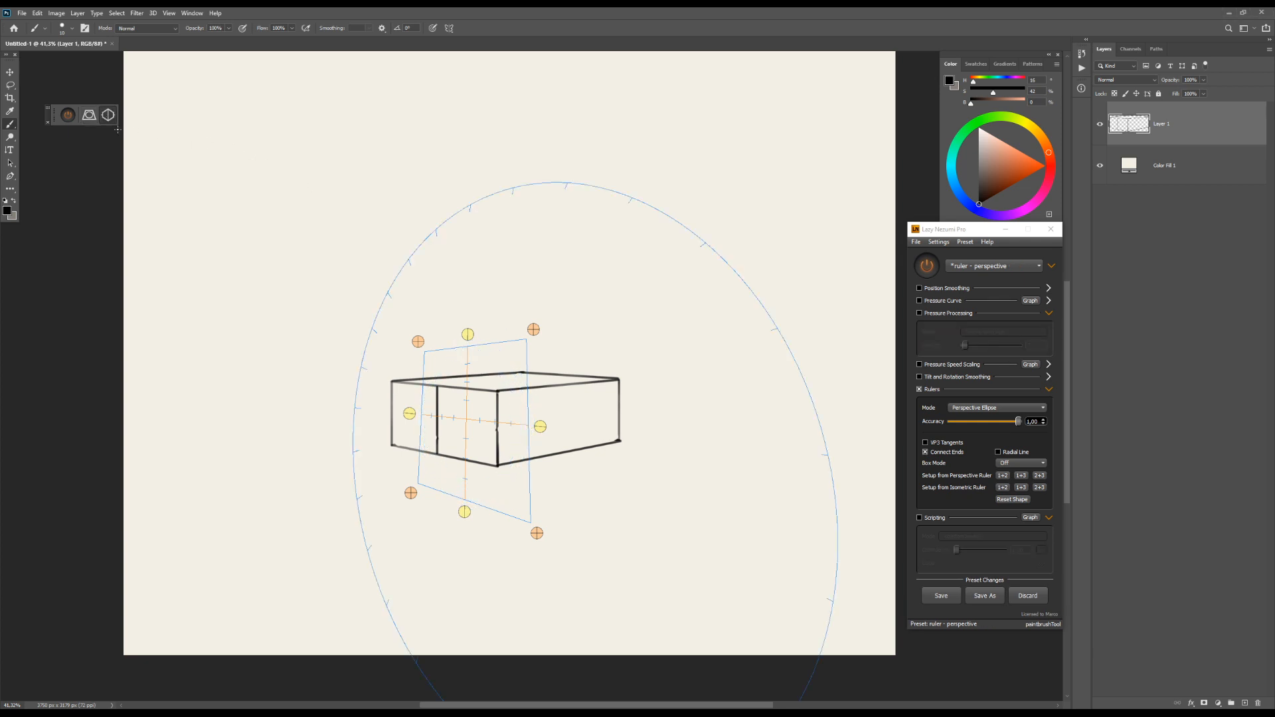
click(104, 118)
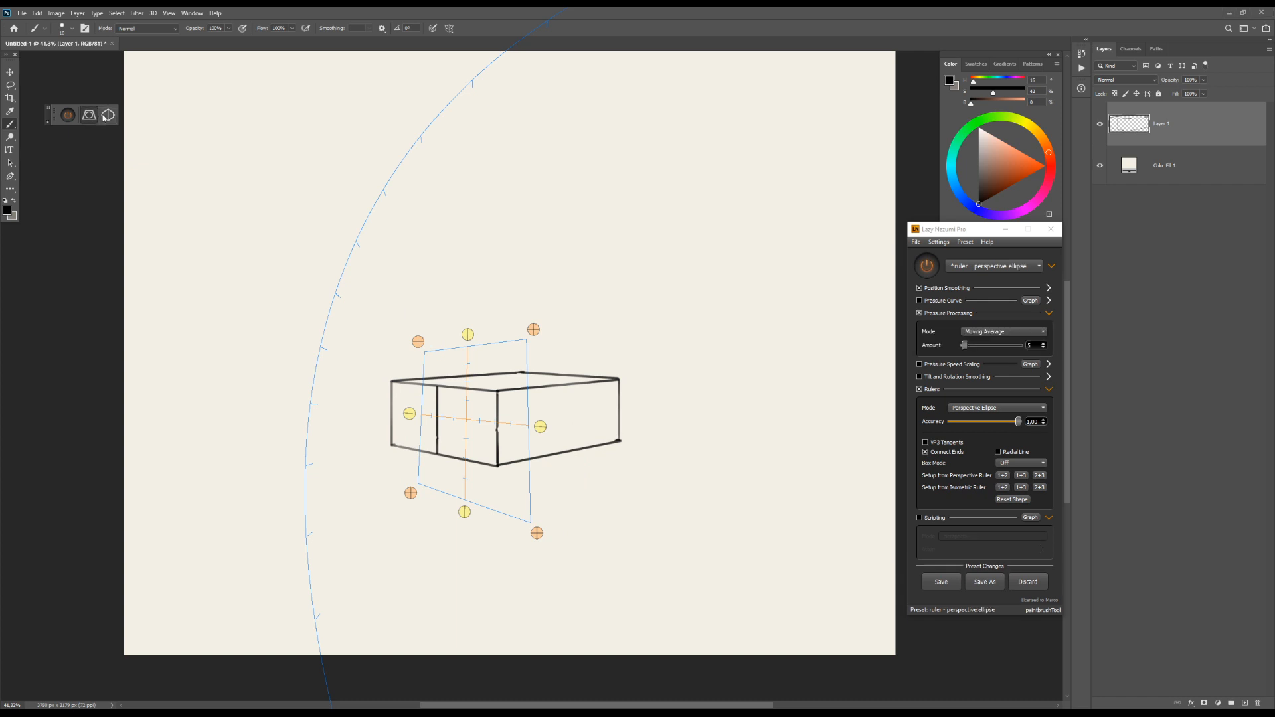
click(104, 117)
click(996, 408)
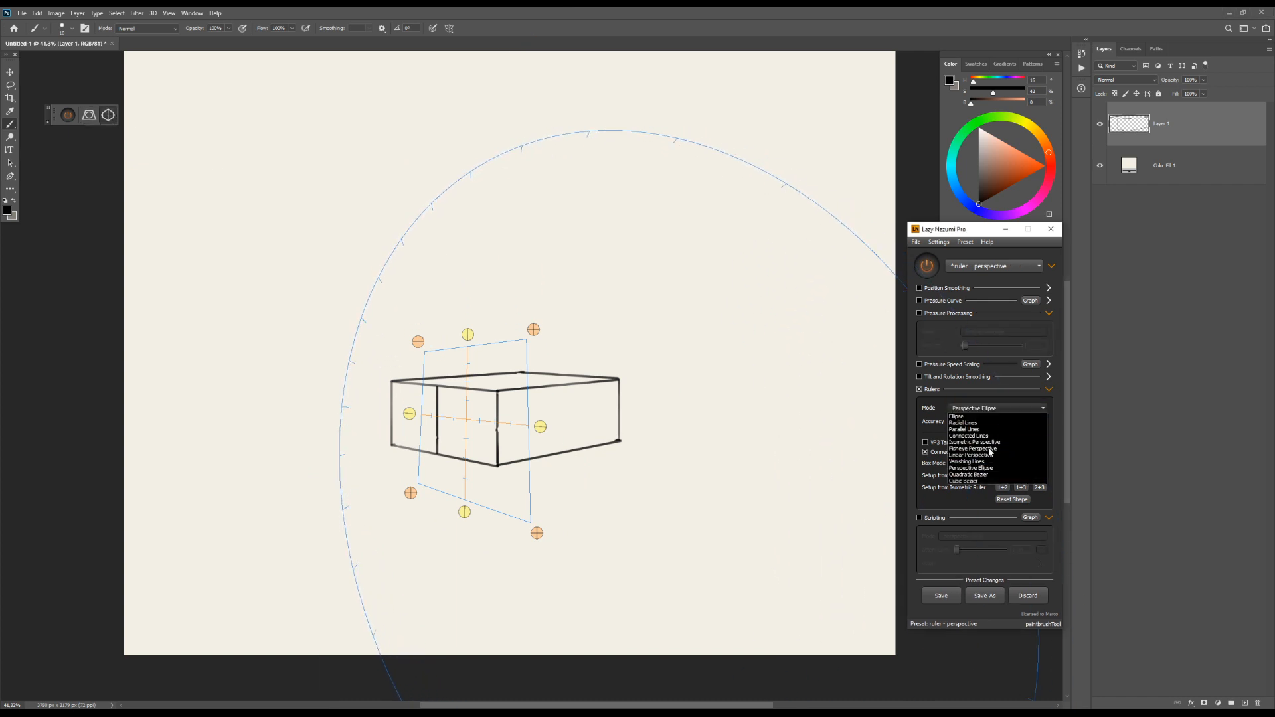
click(983, 455)
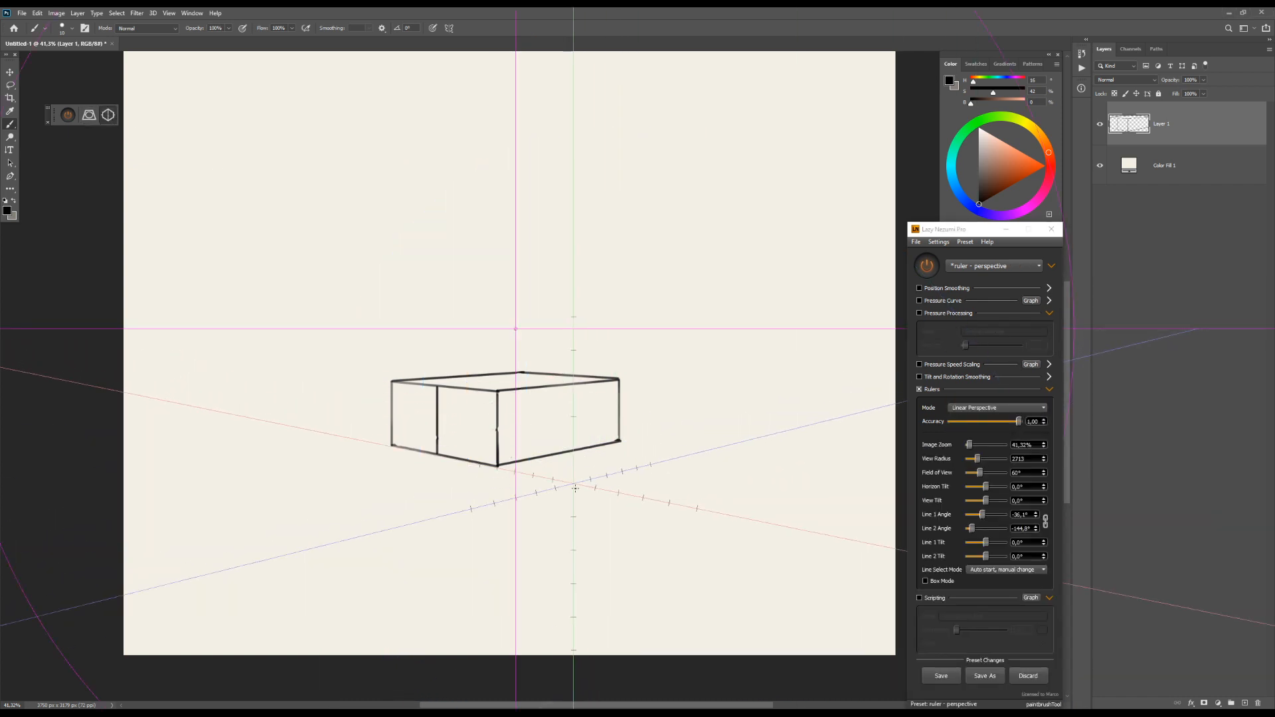
scroll(532, 483, down, 4)
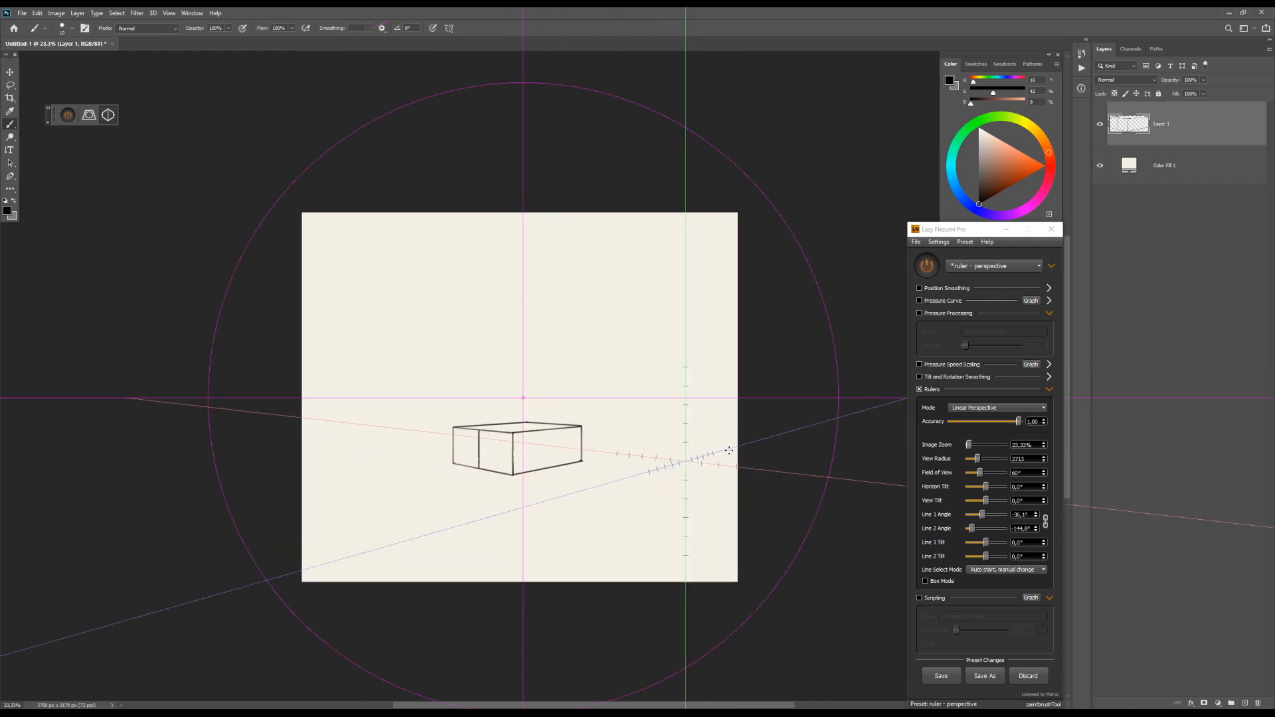
drag(635, 479, 579, 464)
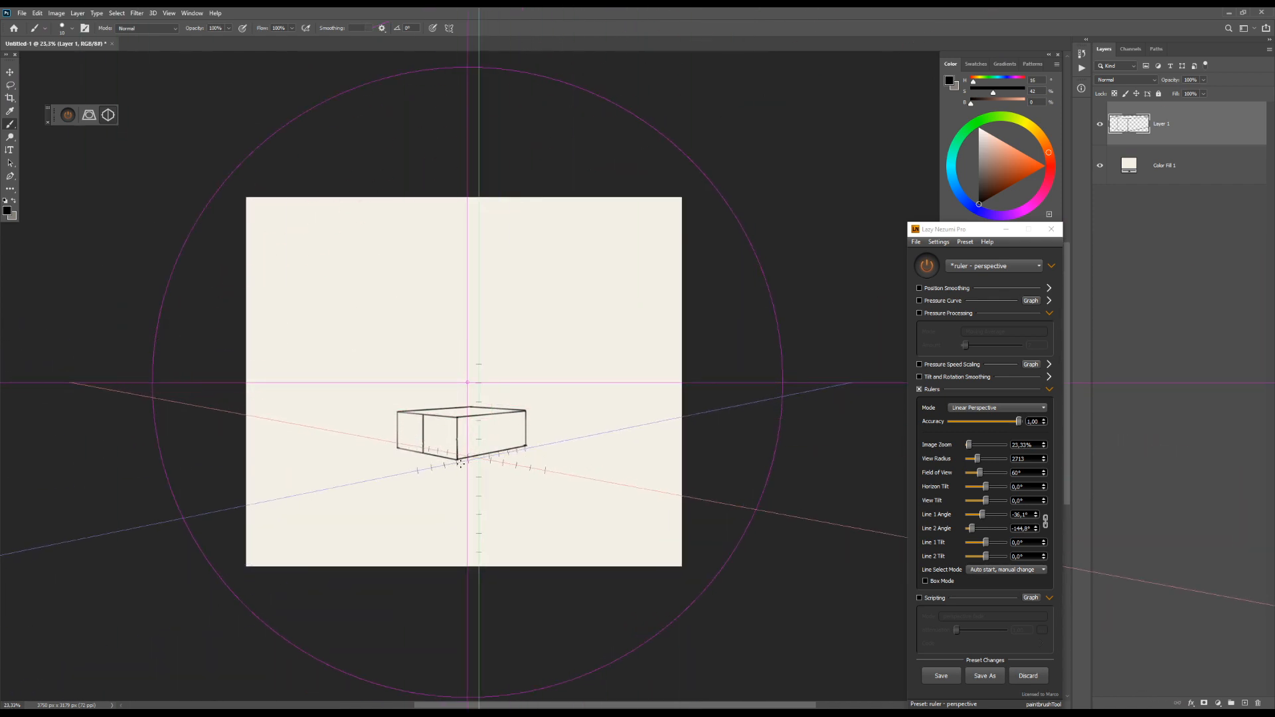
scroll(458, 459, up, 4)
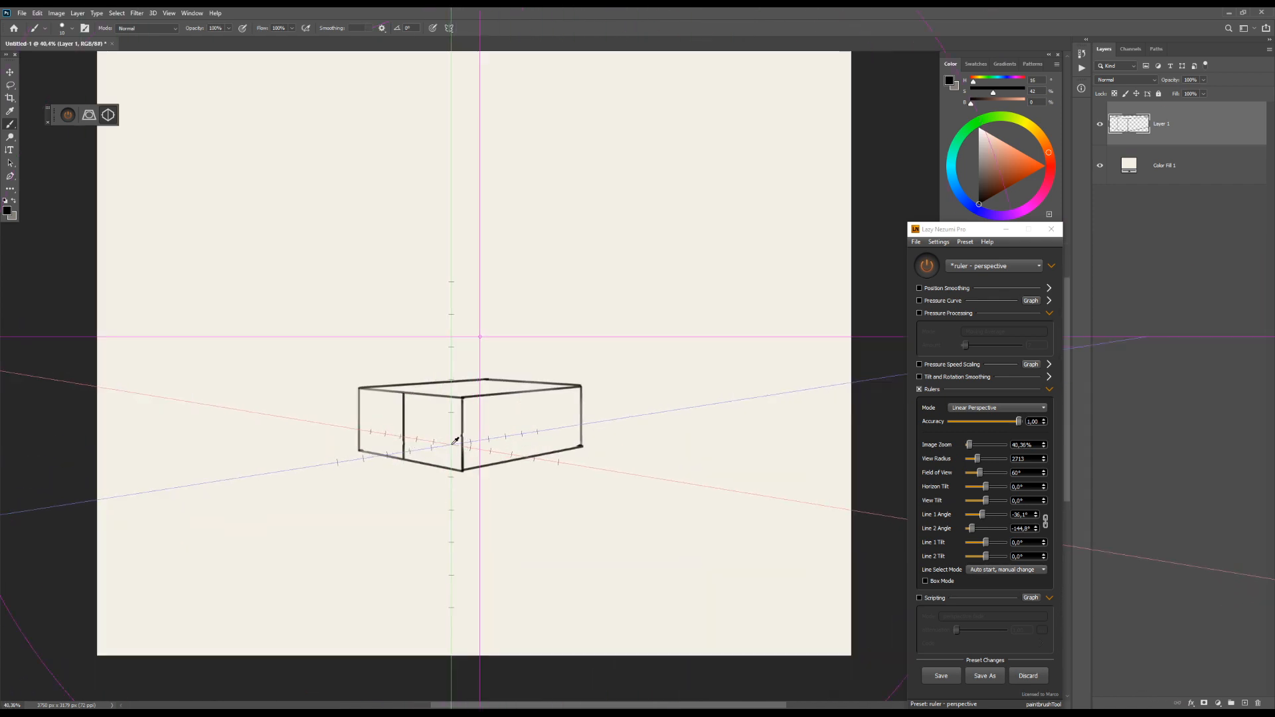
scroll(452, 445, up, 2)
scroll(453, 444, down, 1)
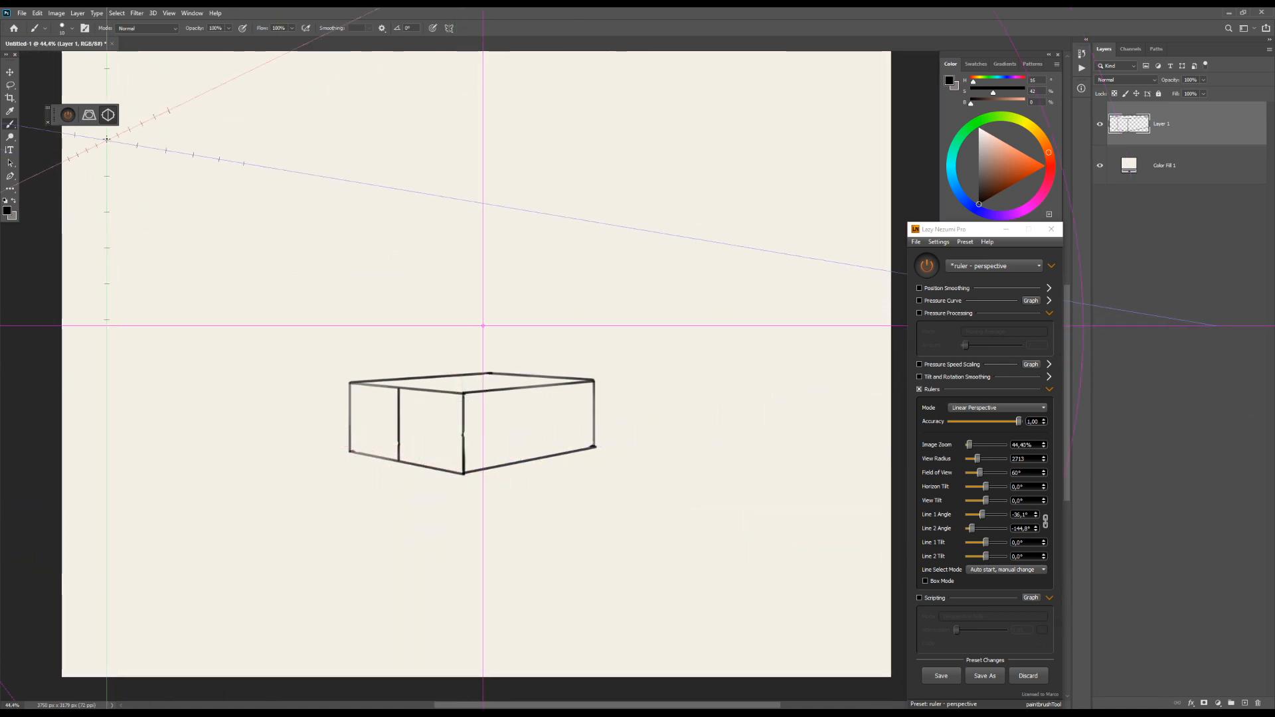
Switch back to the perspective ellipse preset and try its perspective ruler setups 1+2, 1+3 and 2+3, ending on 1+3
click(89, 115)
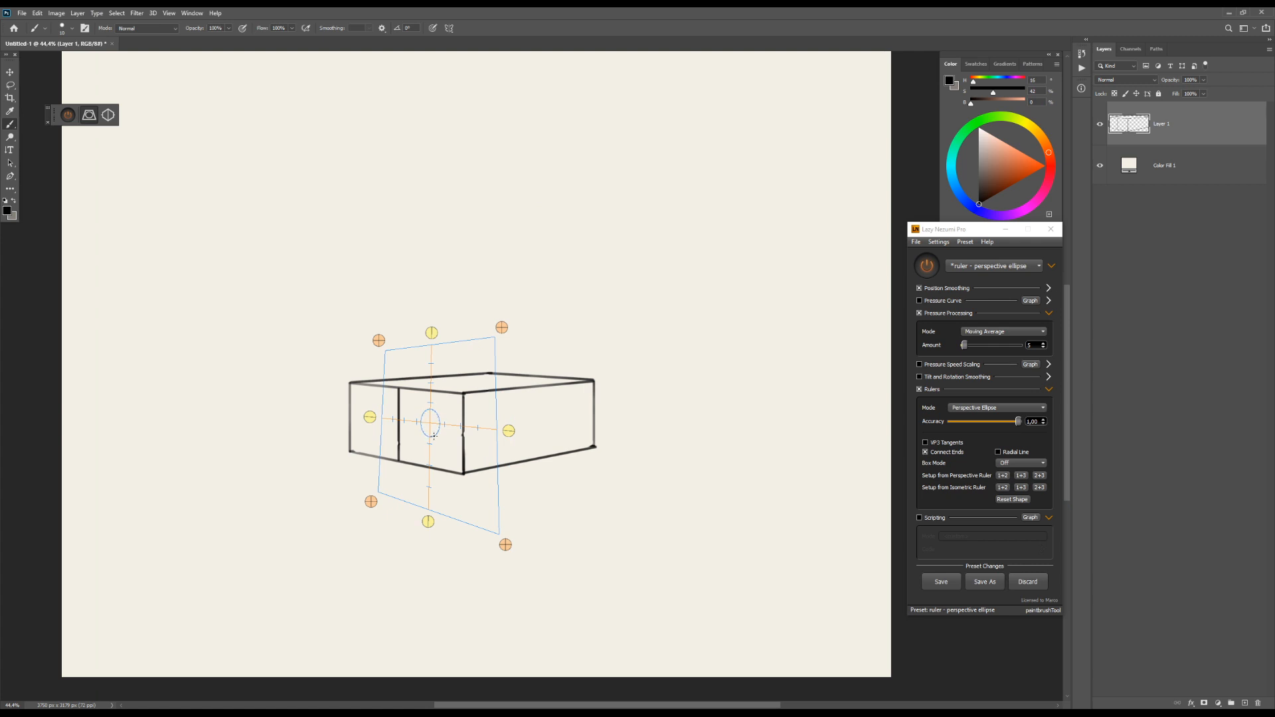
mouse_move(950, 232)
mouse_down()
mouse_move(794, 240)
mouse_move(939, 248)
mouse_up()
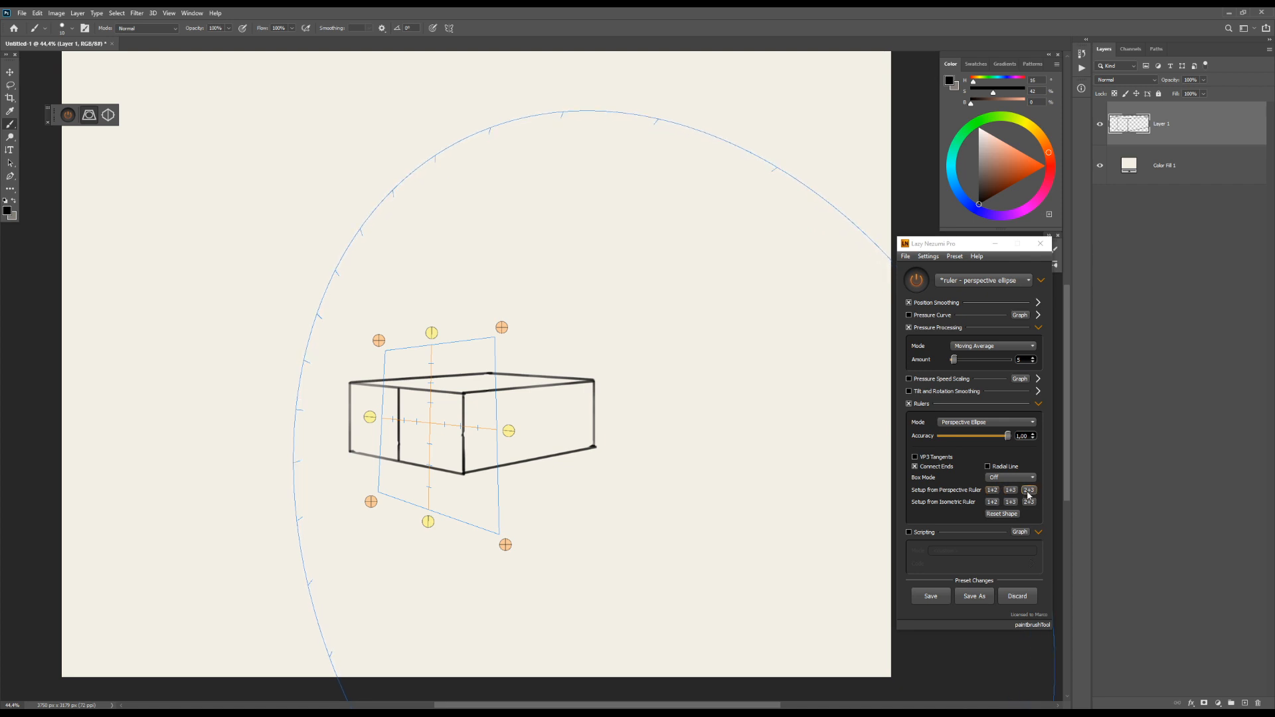
click(993, 491)
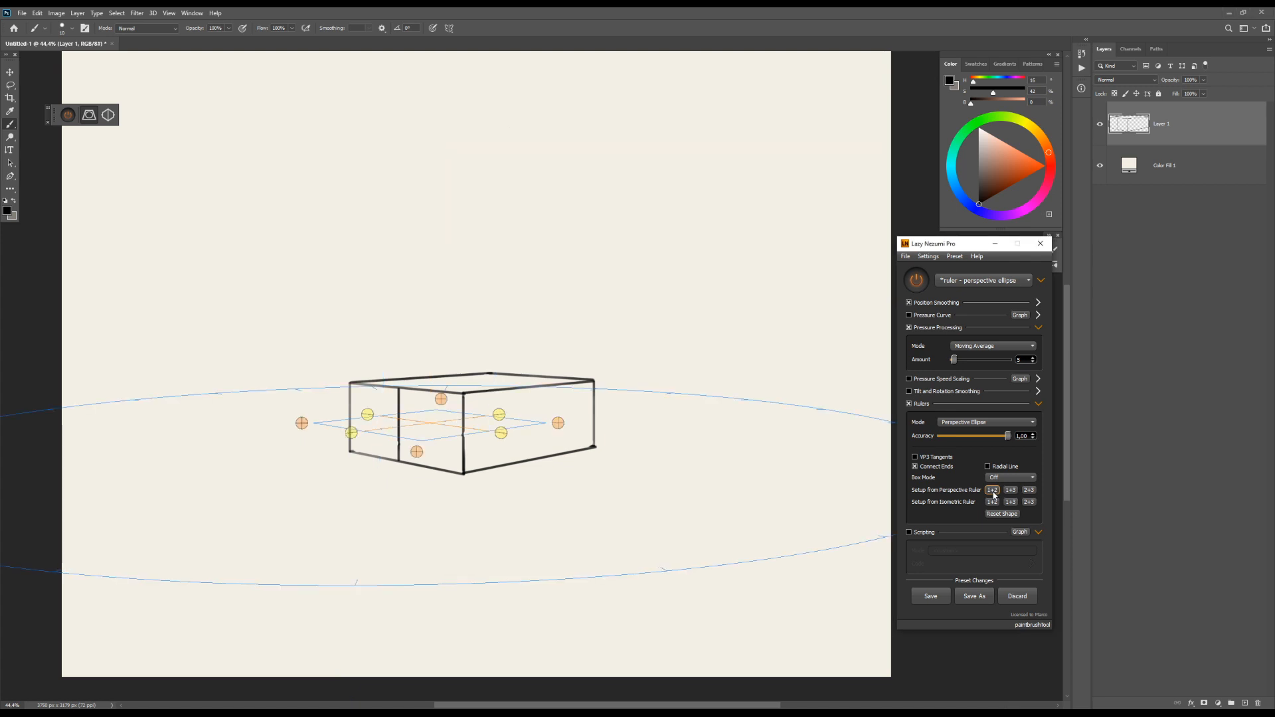
click(1011, 492)
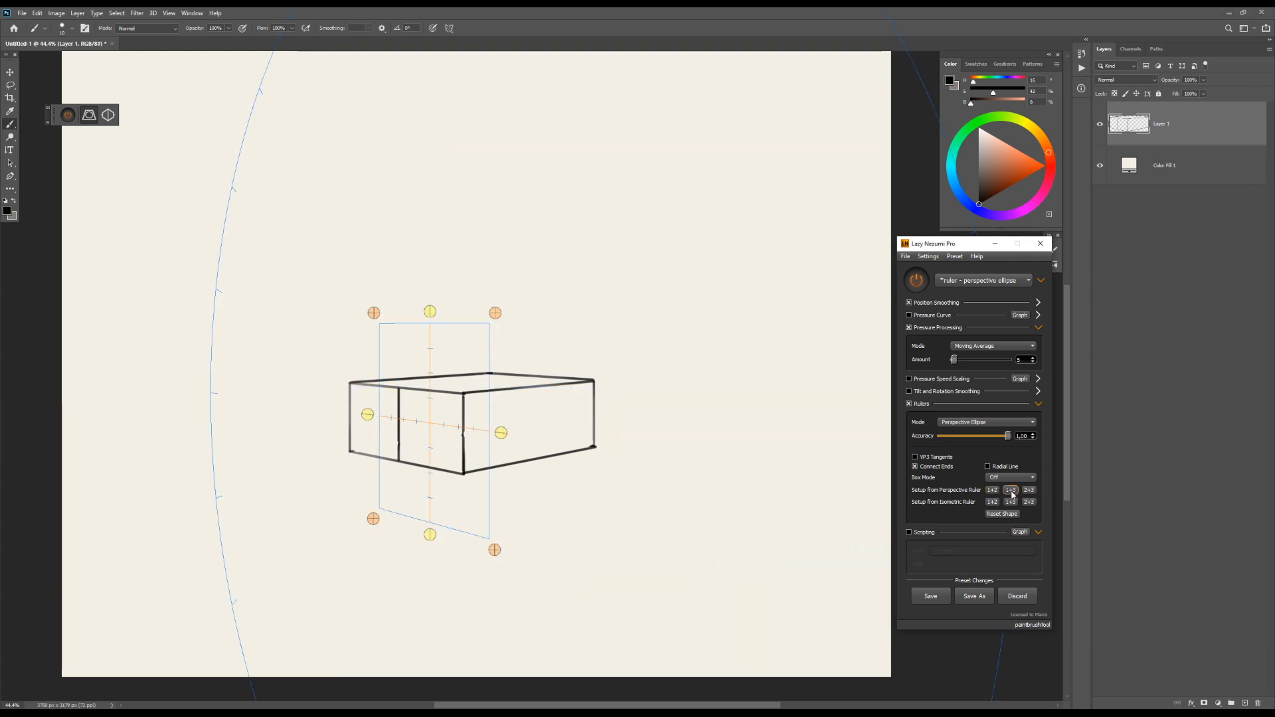
click(1028, 491)
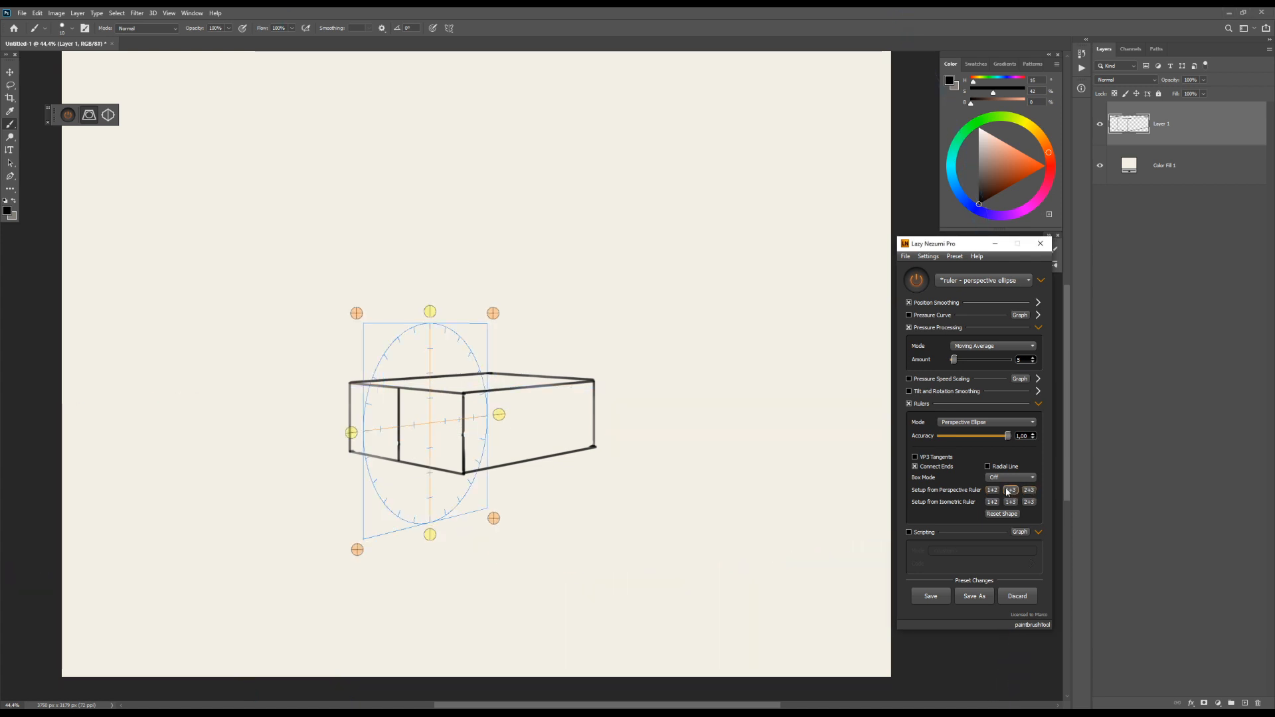
click(1009, 491)
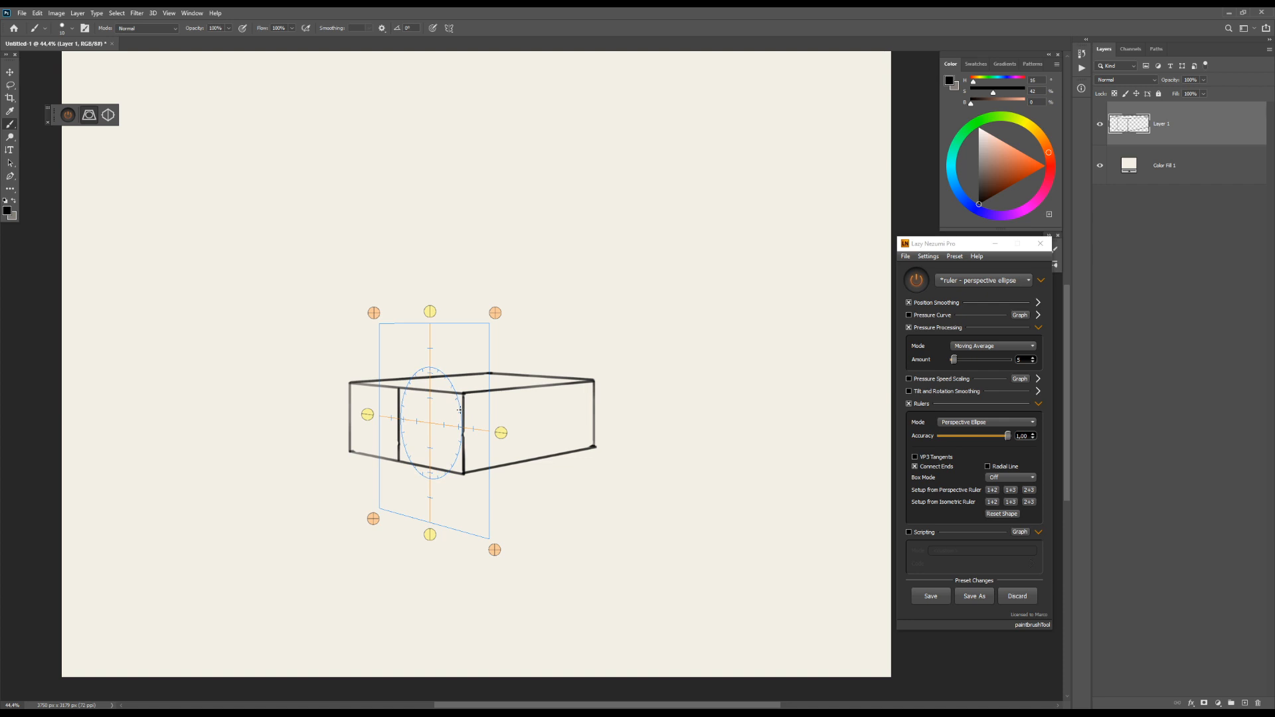
Distort the ellipse guide by pulling its four corners outward, and set it up from the perspective ruler's 1+3 directions again
drag(373, 312, 295, 274)
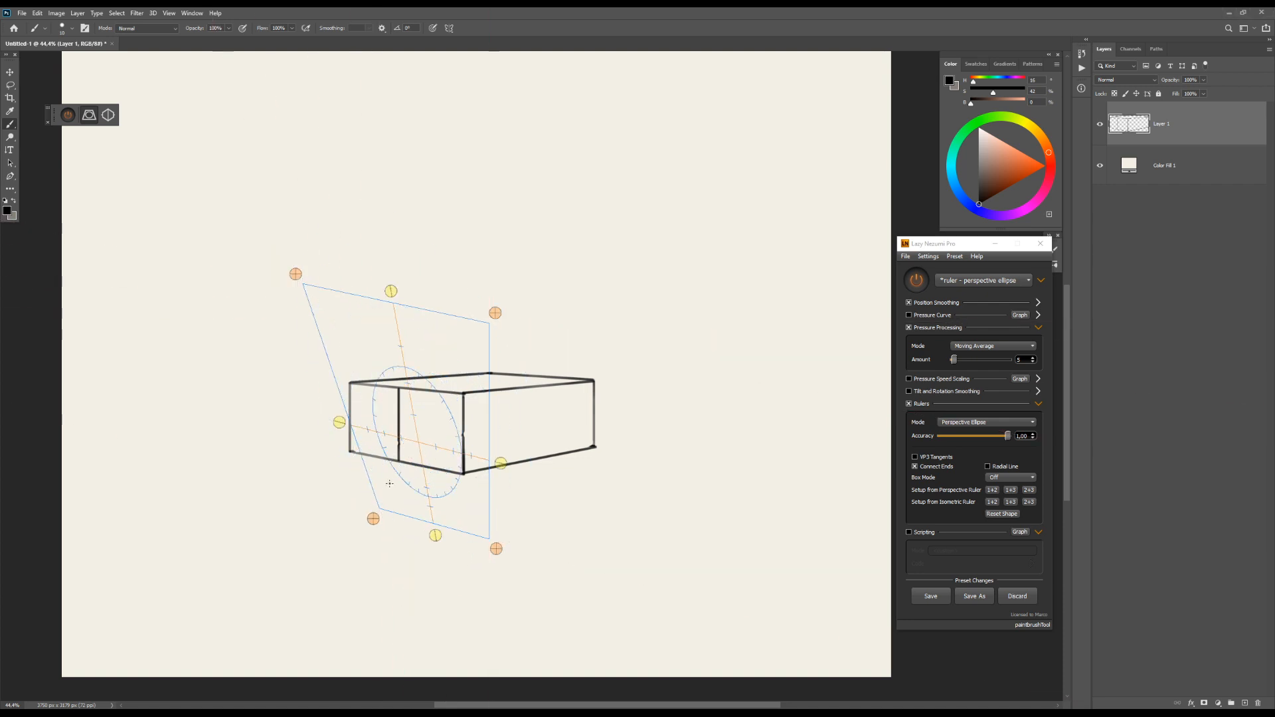
drag(374, 519, 328, 597)
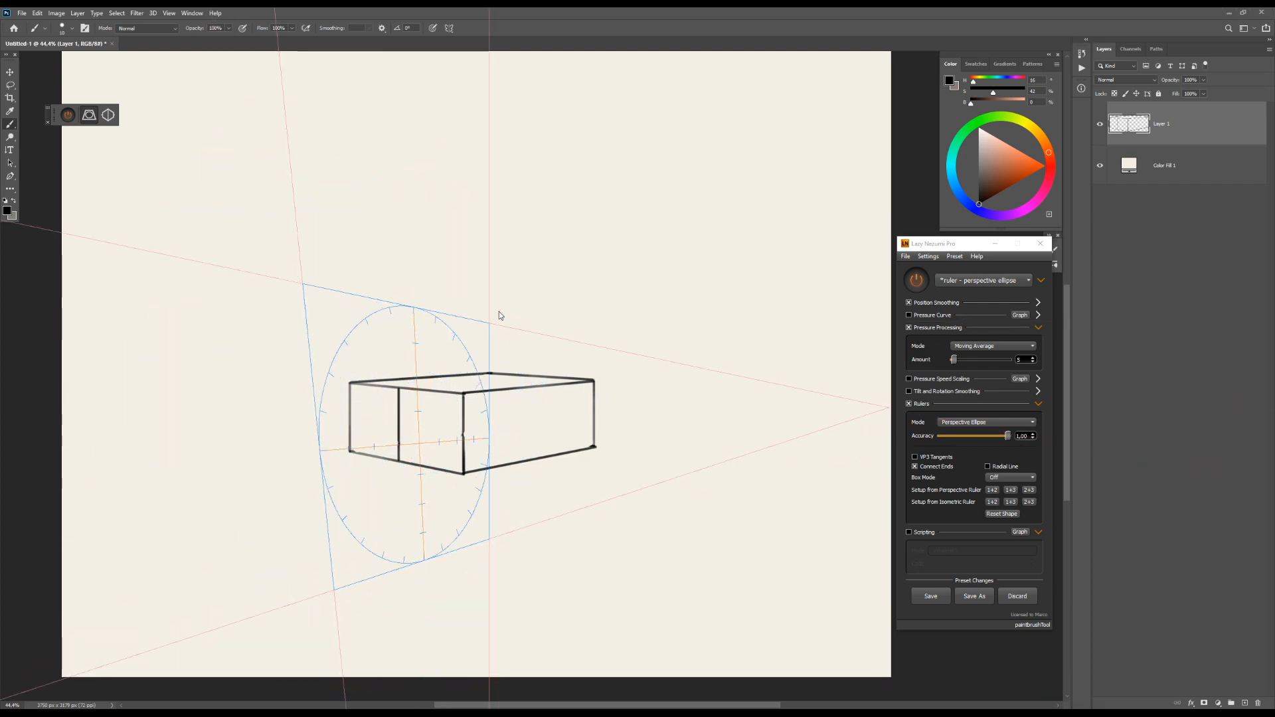
drag(499, 312, 599, 249)
drag(497, 552, 576, 623)
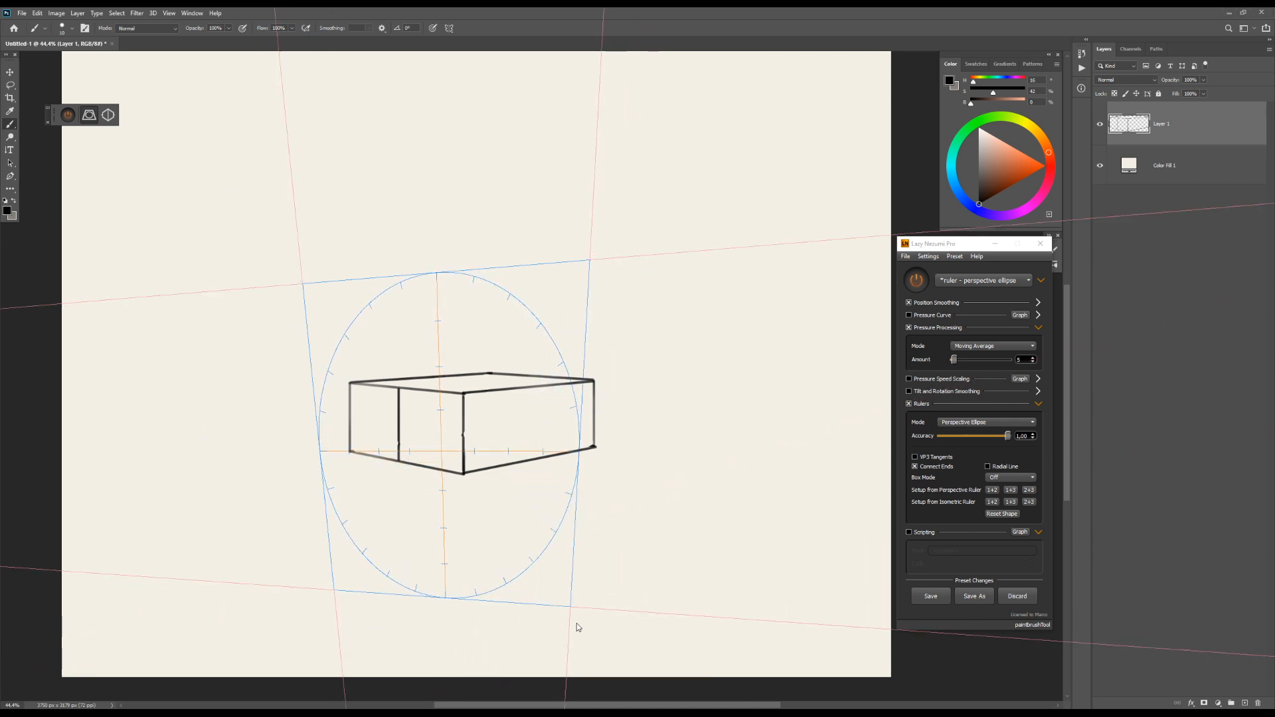
drag(324, 599, 282, 609)
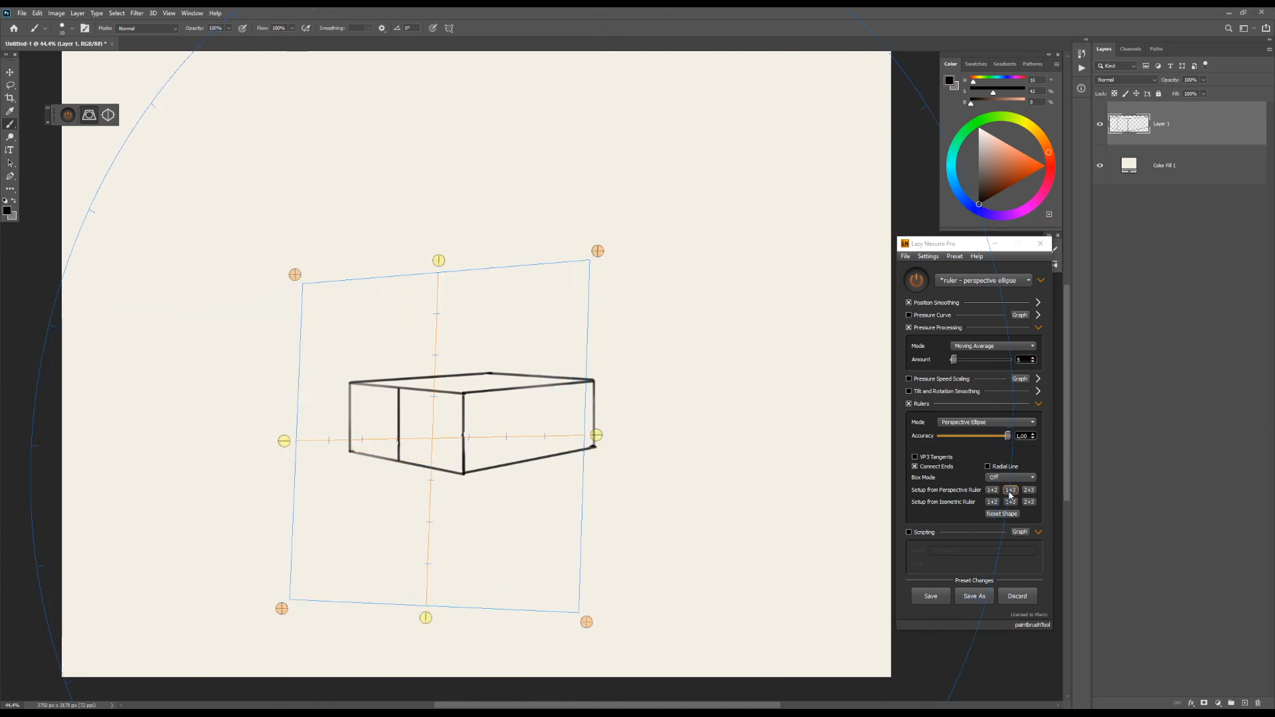
click(1010, 491)
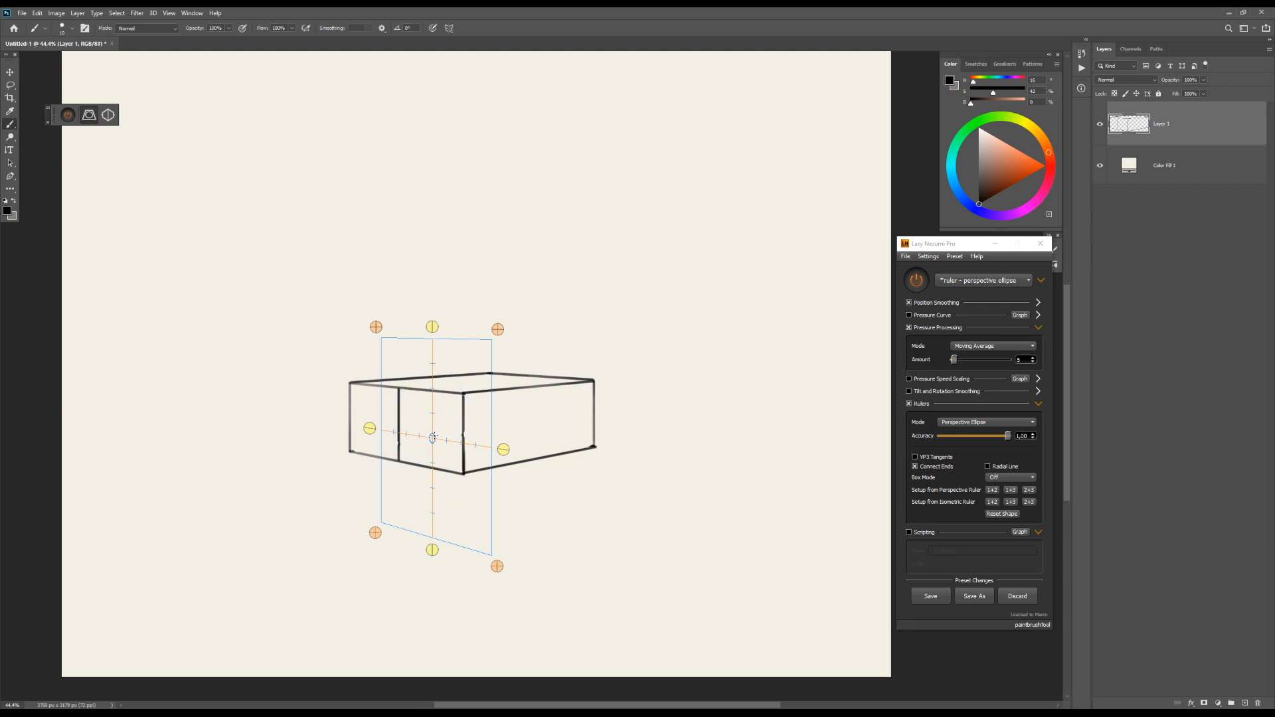
Move and scale the ellipse guide, slide its edges to fit the square on the box's left face, and draw concentric ellipses around its centre
key(ctrl)
drag(432, 439, 429, 424)
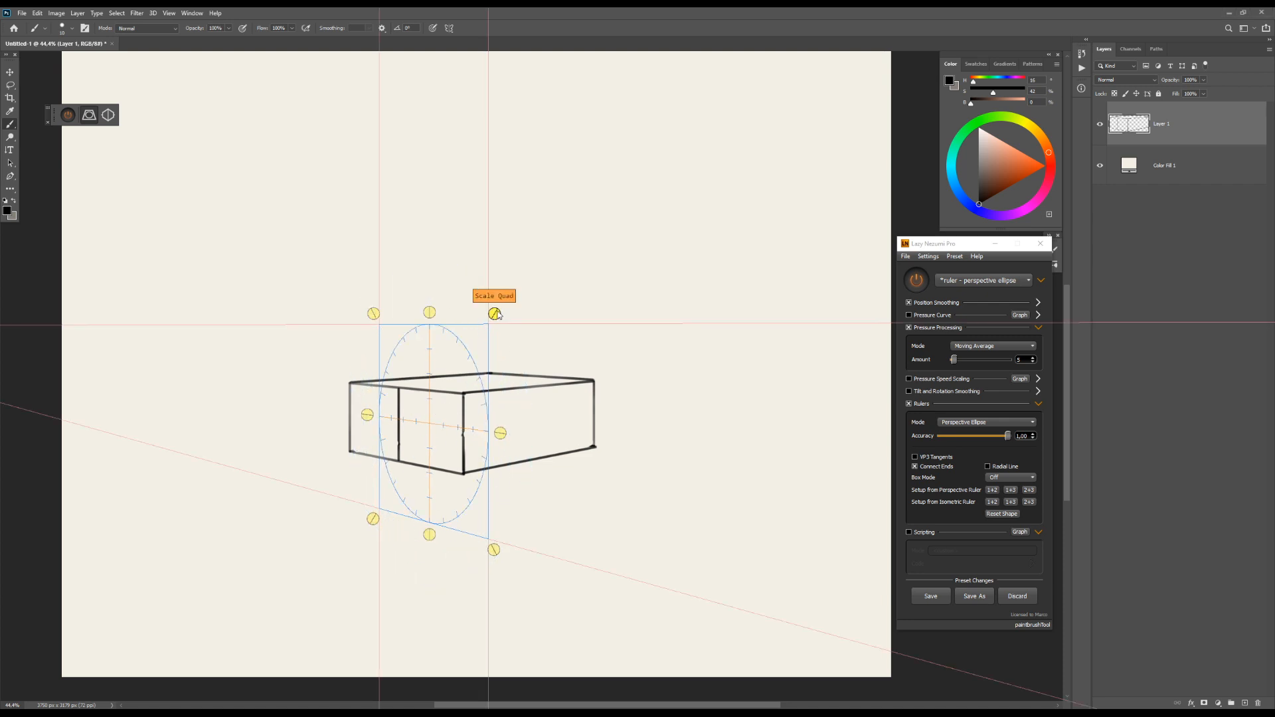
drag(495, 314, 430, 379)
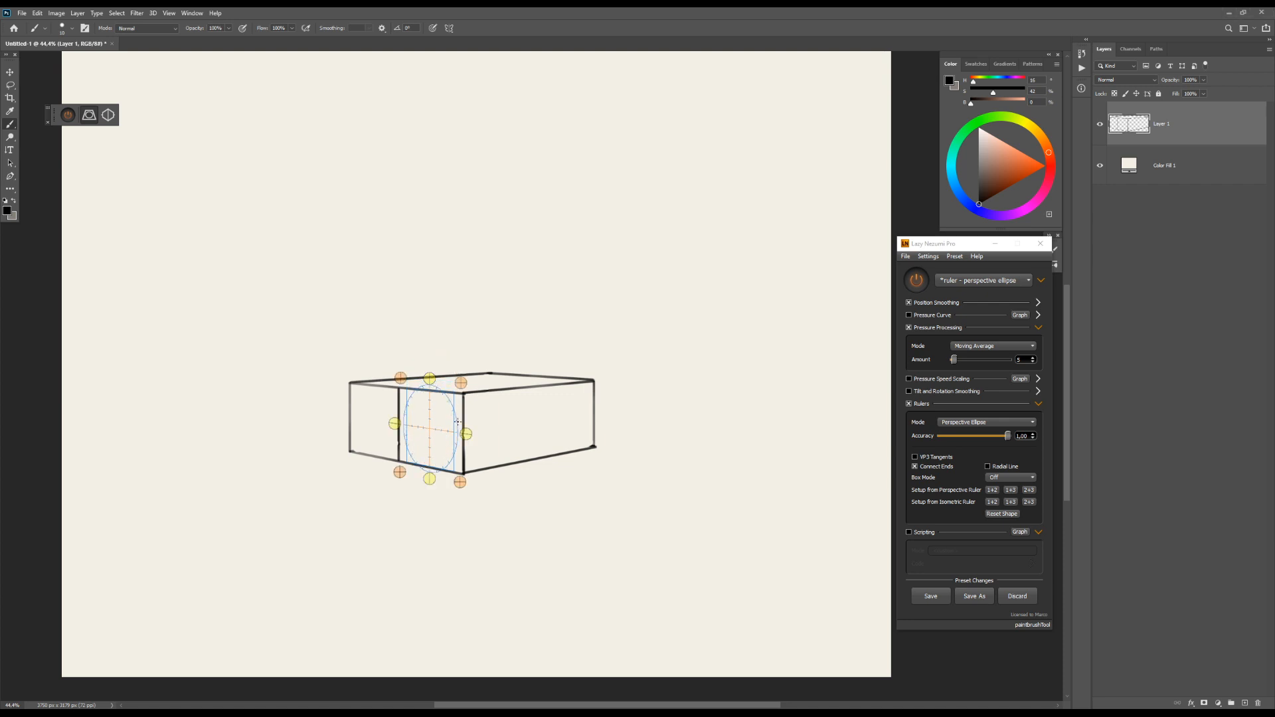
drag(470, 435, 479, 439)
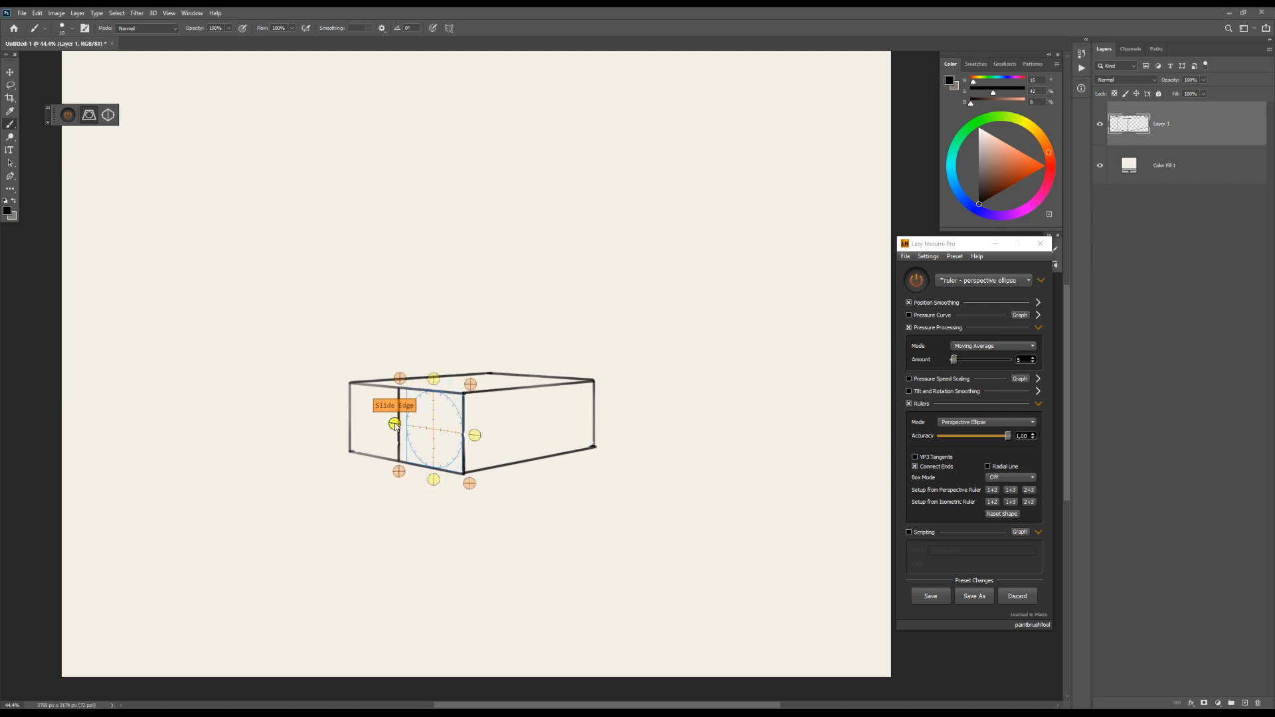
drag(395, 425, 392, 429)
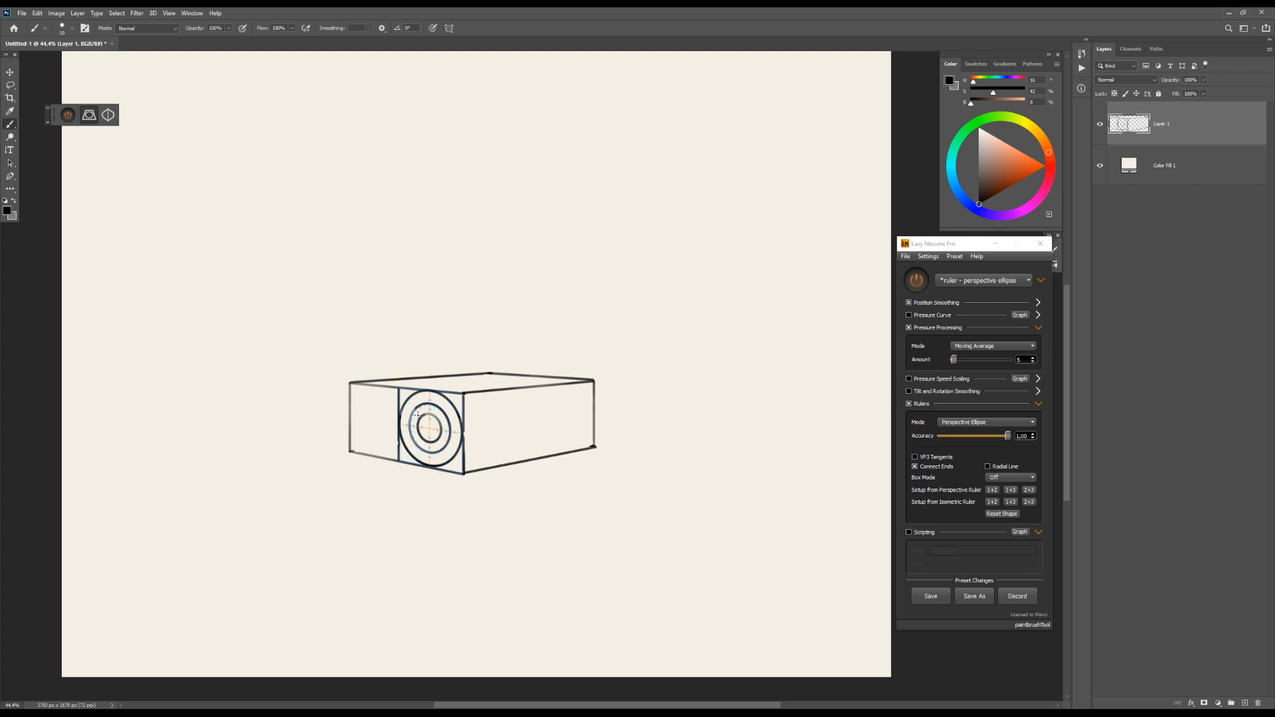
mouse_move(464, 347)
mouse_down()
mouse_move(477, 353)
mouse_move(445, 324)
mouse_move(420, 370)
mouse_up()
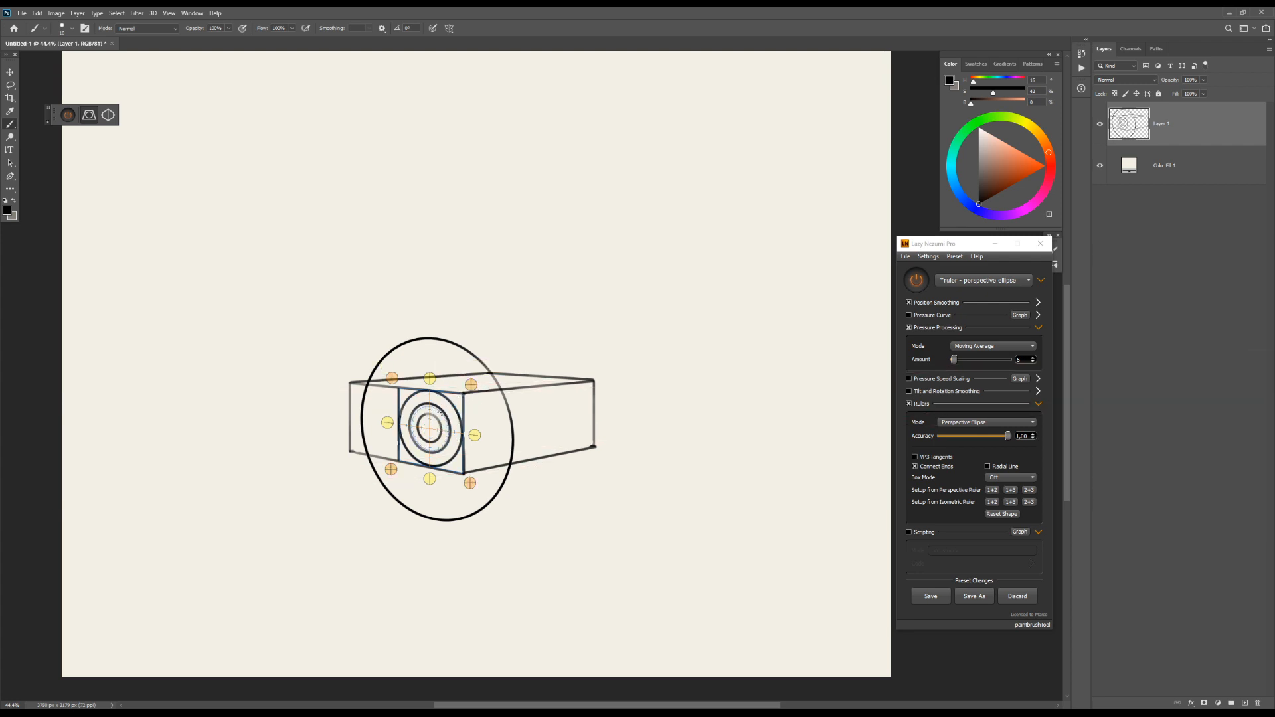
Try the ellipse guide on the box's top face with perspective ruler setup 1+2, and return to setup 1+3 in Perspective Ellipse mode
drag(471, 388, 504, 414)
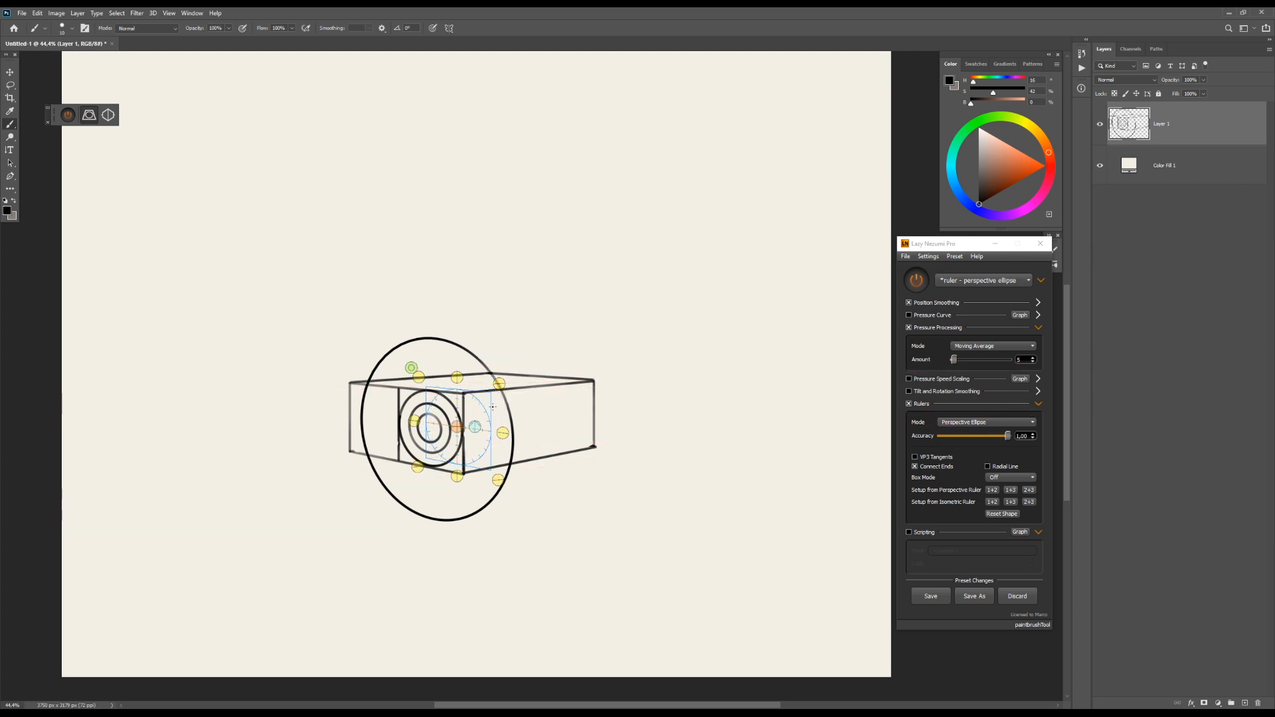
click(993, 490)
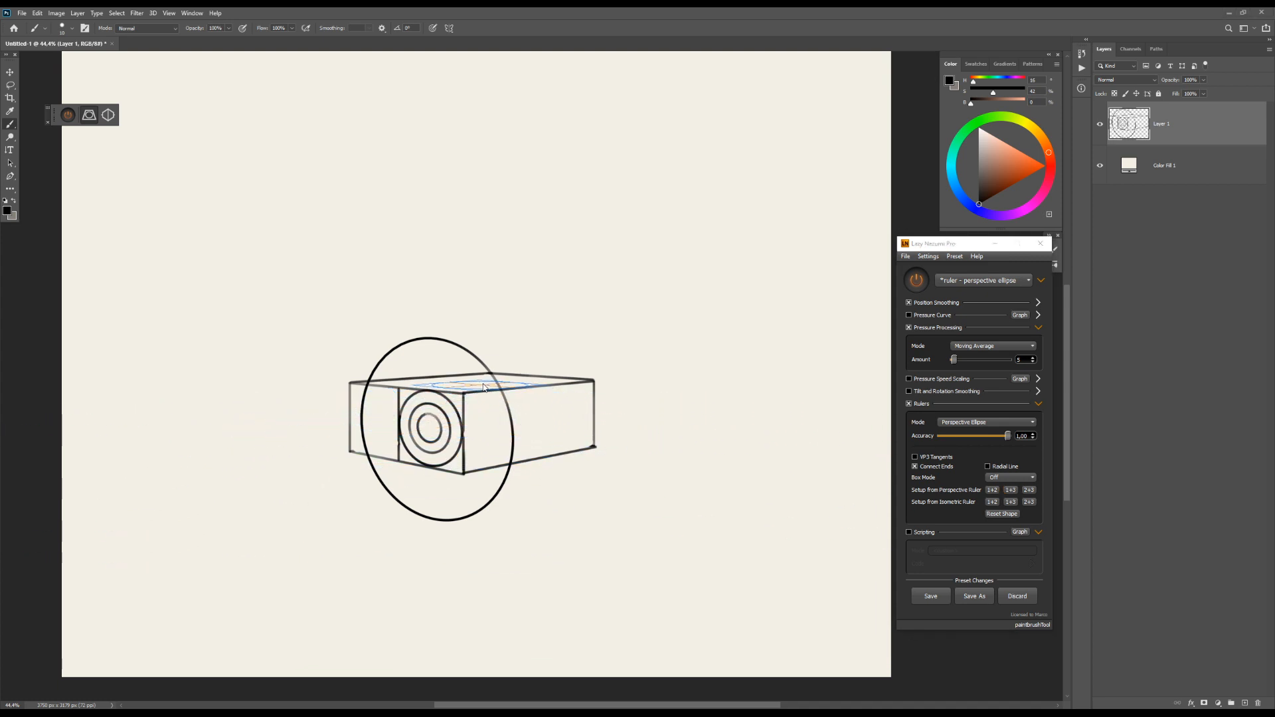
drag(479, 382, 477, 383)
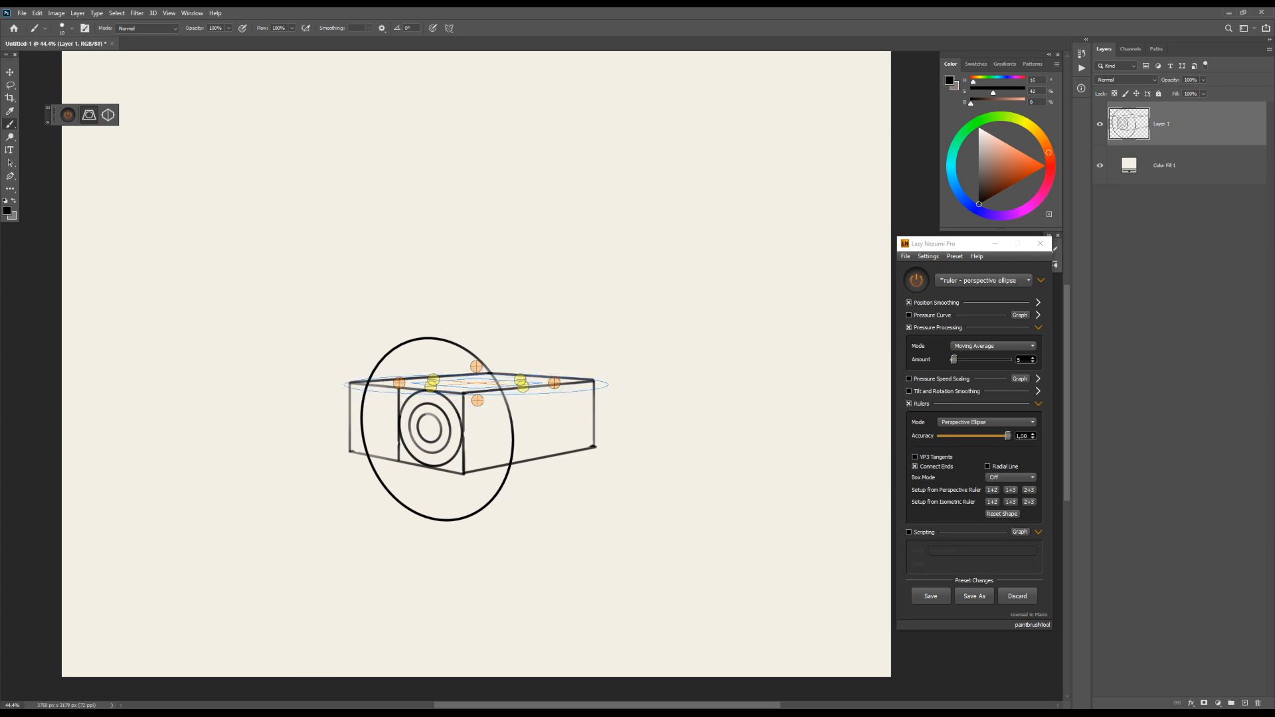
click(476, 382)
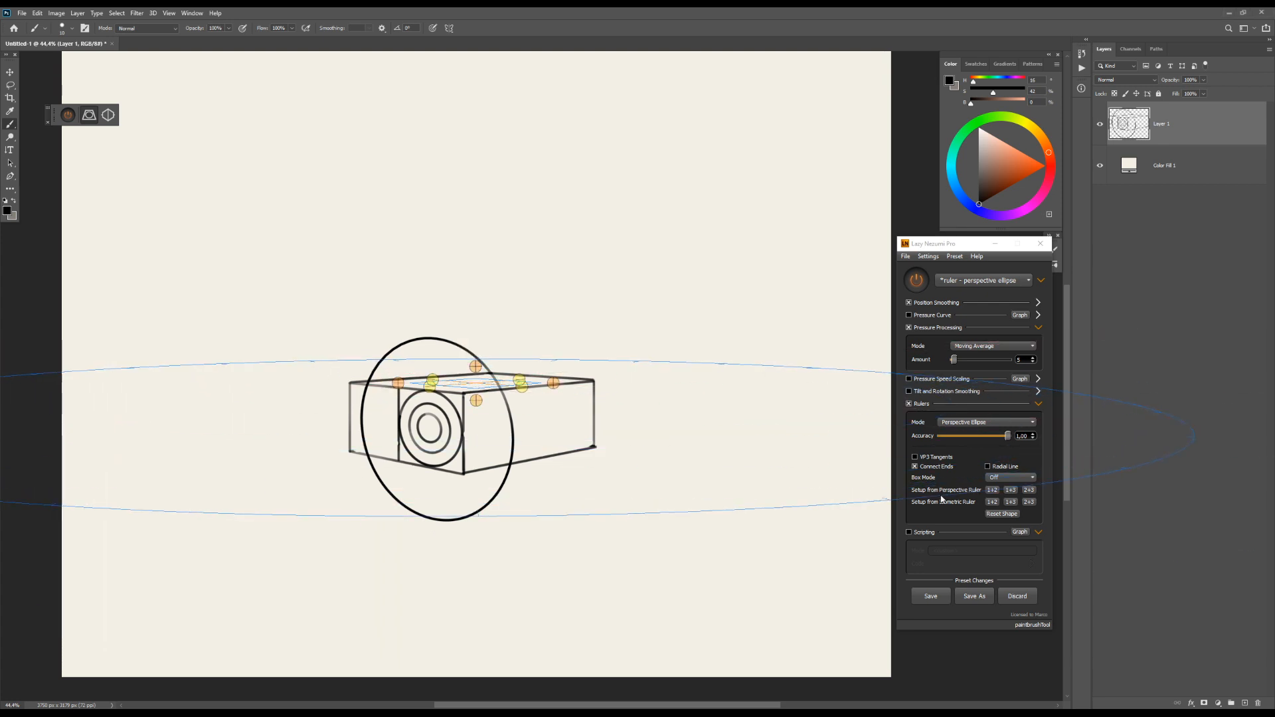
click(1013, 490)
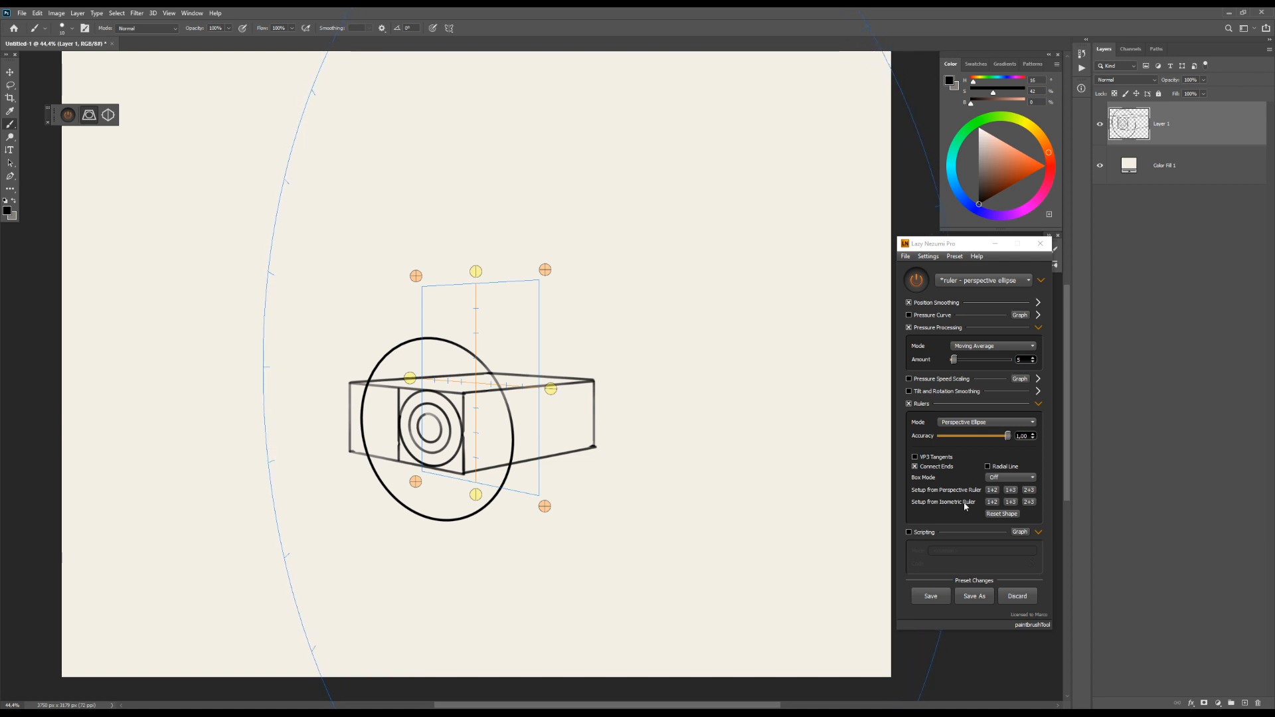
click(964, 422)
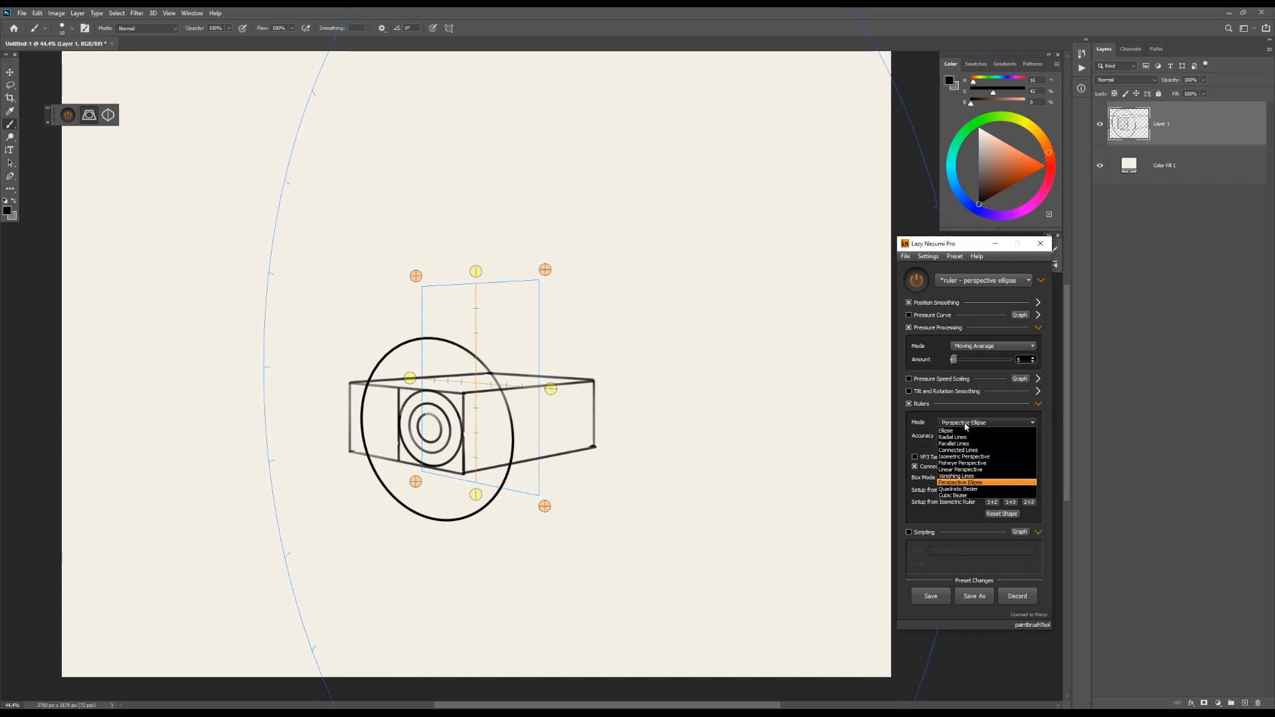
click(954, 485)
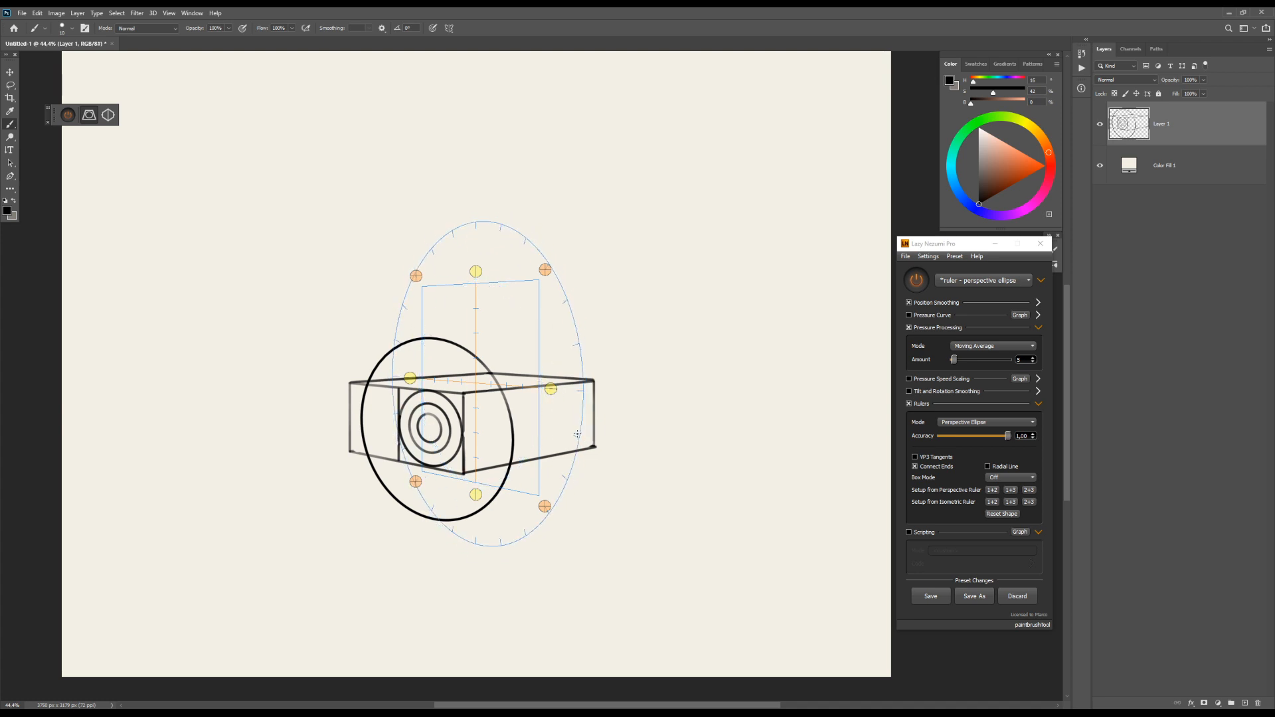
Move the ellipse guide to the empty area left of the box with Radial Line enabled, and clear the drawing from the layer
mouse_move(480, 391)
mouse_down()
mouse_move(574, 379)
mouse_move(474, 280)
mouse_move(293, 380)
mouse_up()
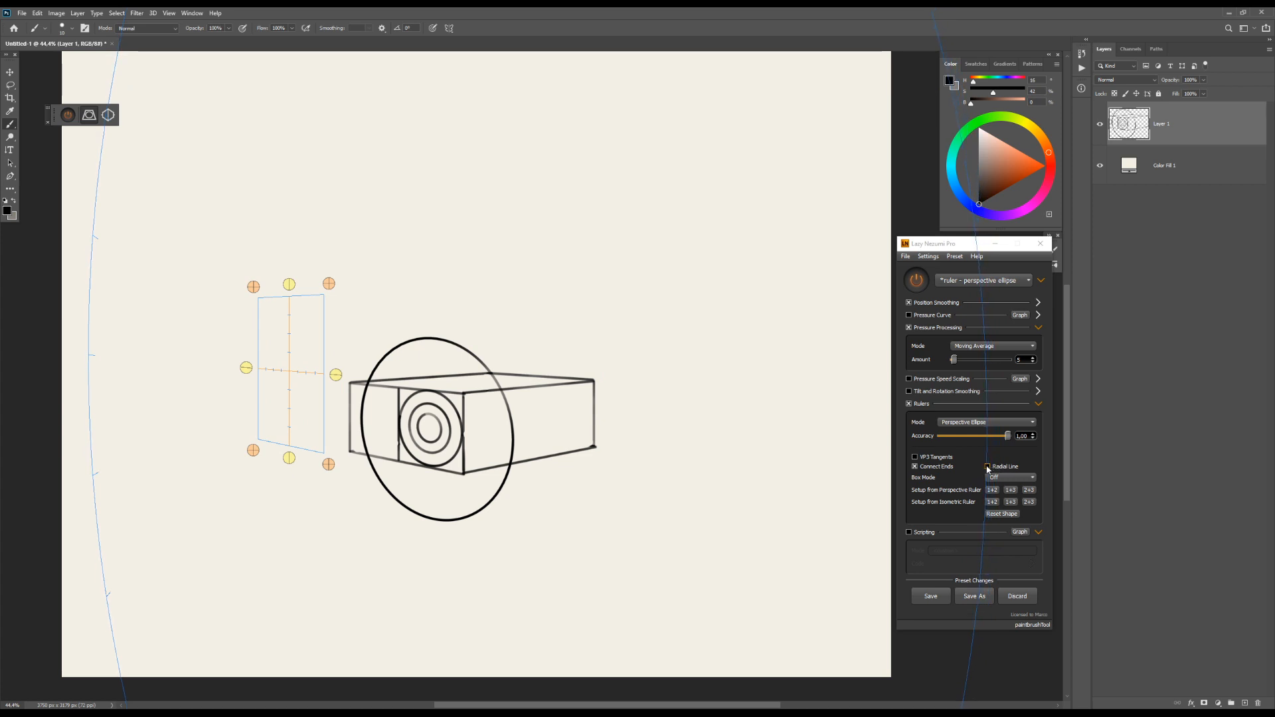
click(988, 467)
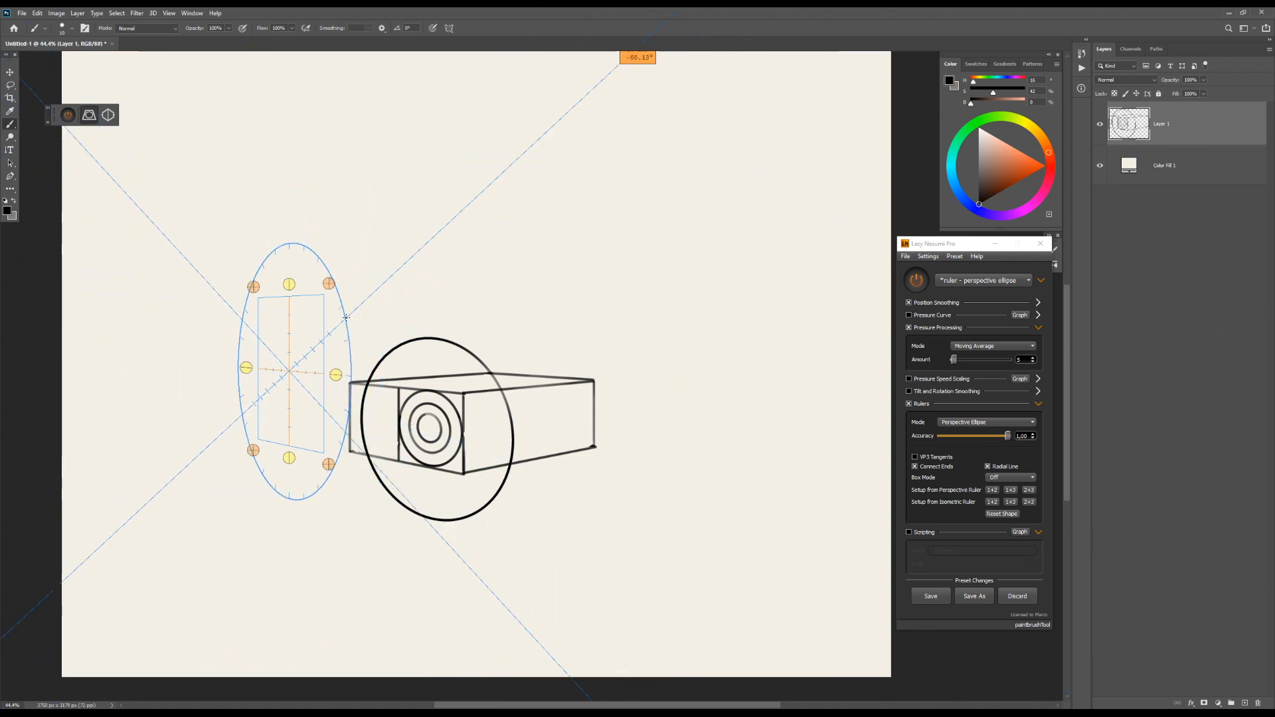
key(Delete)
key(ctrl+z)
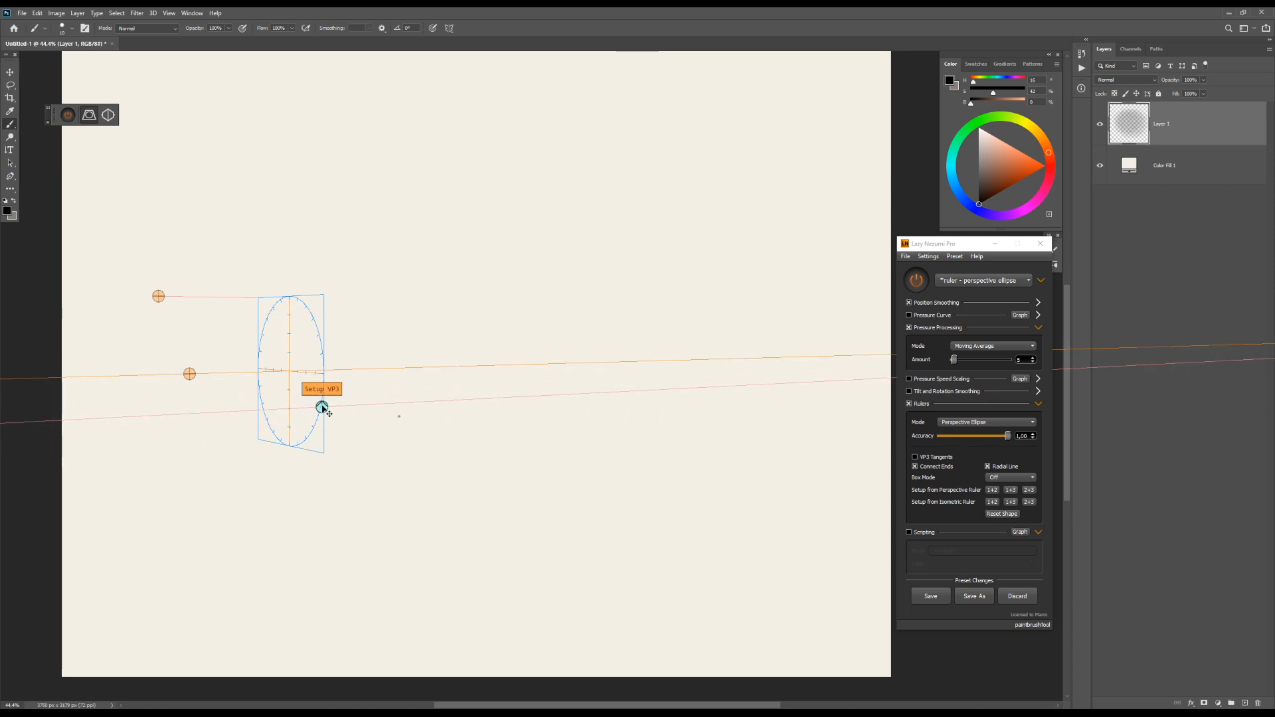
Draw a large open ellipse, notch its open side with two radial lines and a short inner arc, and add a small ellipse at its centre
mouse_move(284, 385)
mouse_down()
mouse_move(342, 434)
mouse_move(314, 412)
mouse_move(365, 402)
mouse_move(342, 283)
mouse_move(298, 247)
mouse_move(249, 282)
mouse_move(222, 418)
mouse_move(251, 471)
mouse_move(297, 499)
mouse_move(349, 475)
mouse_move(359, 423)
mouse_up()
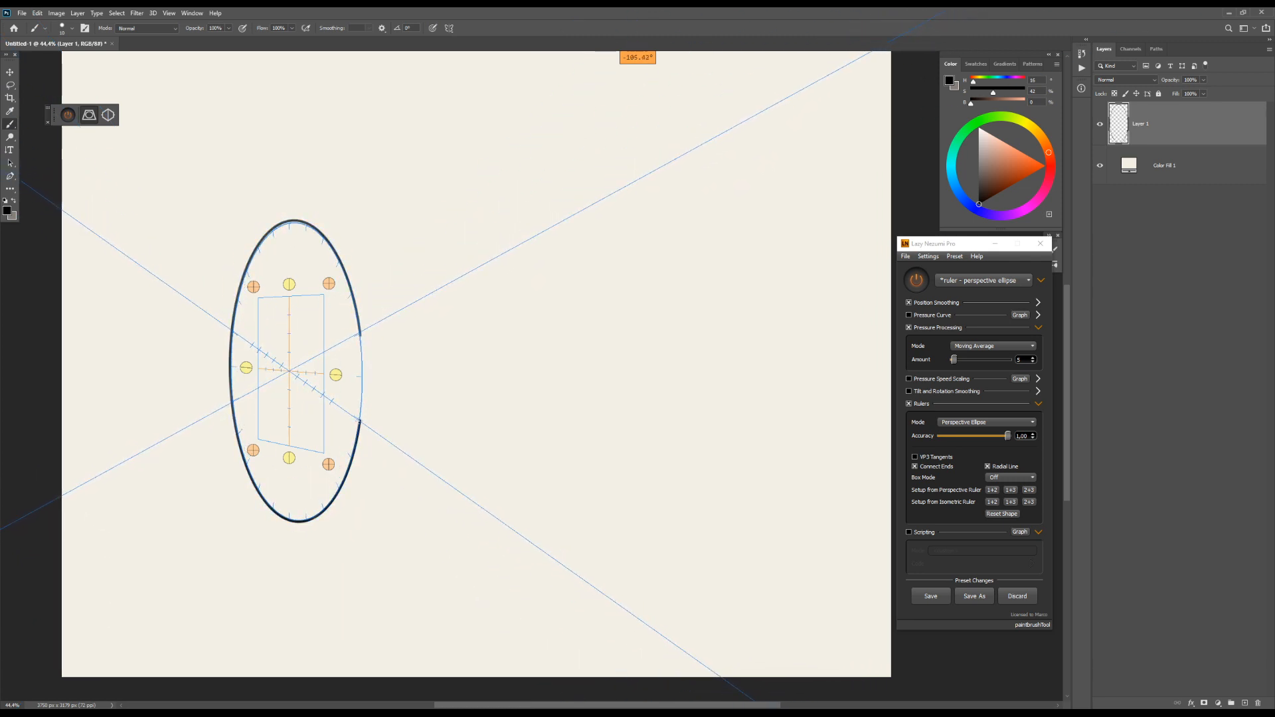
mouse_move(314, 384)
mouse_down()
mouse_move(301, 371)
mouse_move(319, 388)
mouse_up()
key(ctrl+z)
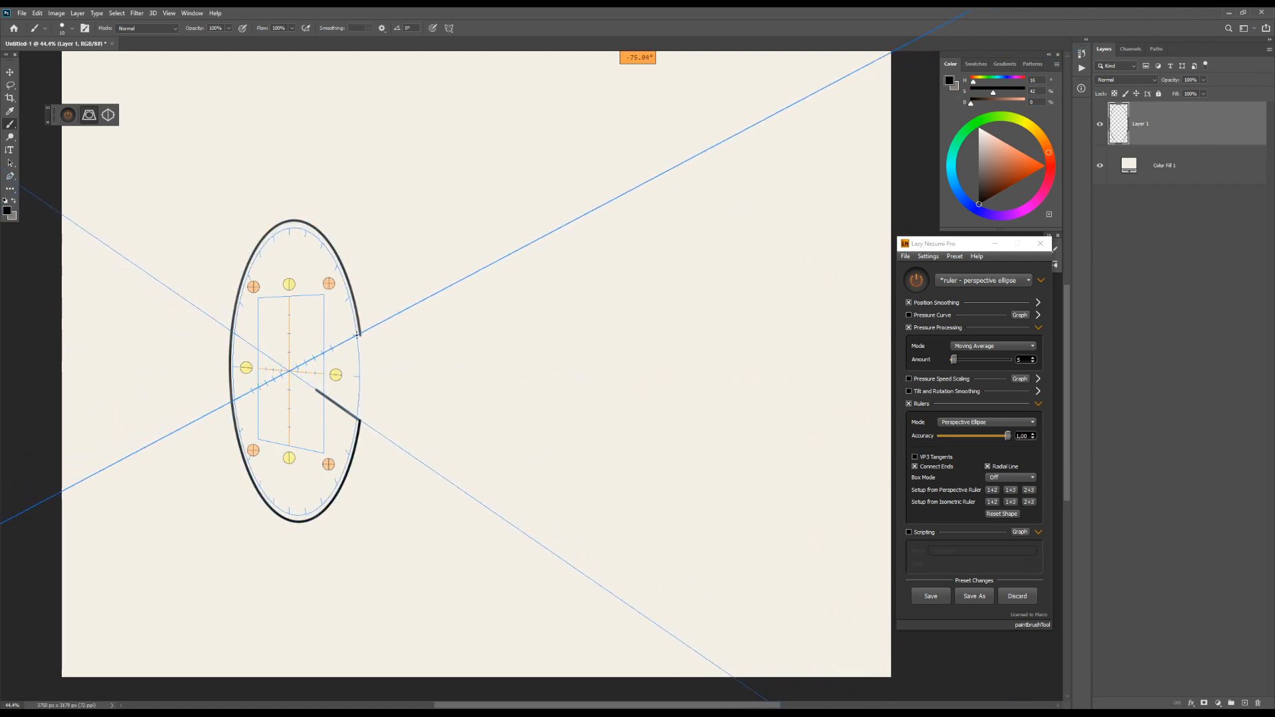
mouse_move(360, 334)
mouse_down()
mouse_move(316, 357)
mouse_move(317, 388)
mouse_move(316, 364)
mouse_up()
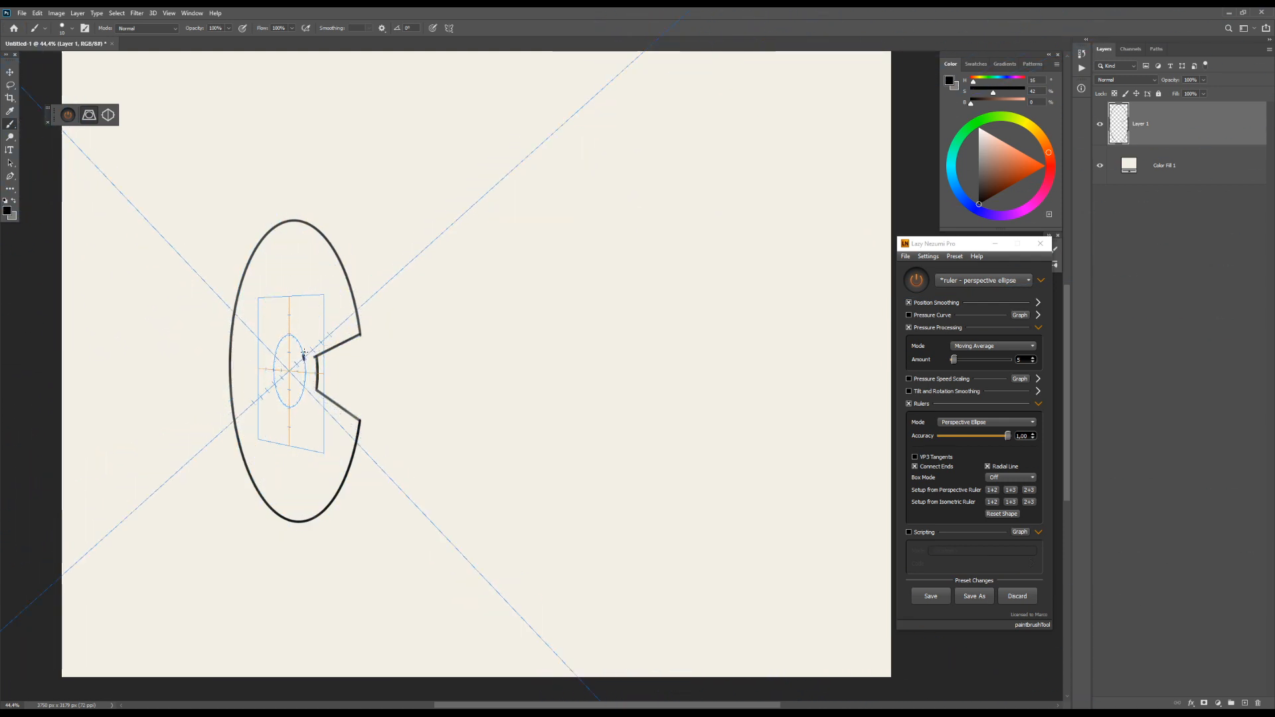
mouse_move(304, 357)
mouse_down()
mouse_move(277, 403)
mouse_move(303, 350)
mouse_up()
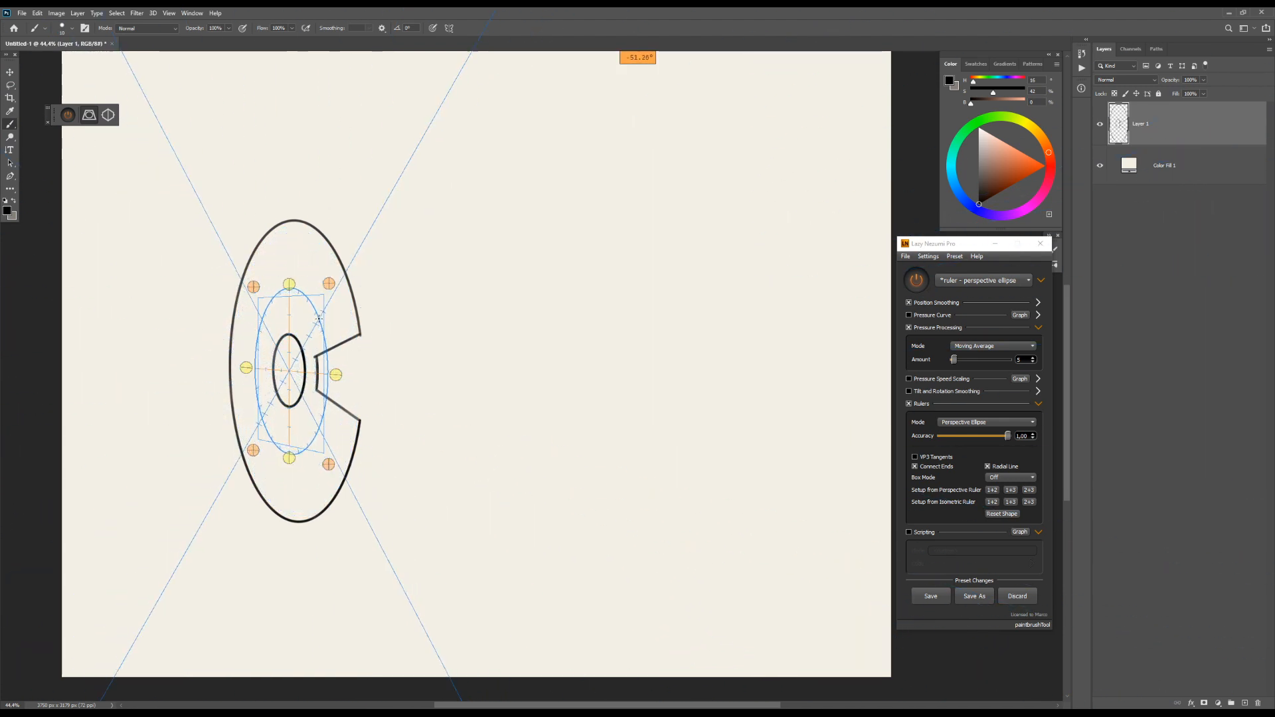
Draw an open middle ellipse, extend its ends outward with radial lines, and connect them with an arc just inside the outer ellipse
mouse_move(319, 324)
mouse_down()
mouse_move(307, 302)
mouse_move(271, 314)
mouse_move(265, 389)
mouse_move(275, 427)
mouse_move(322, 432)
mouse_up()
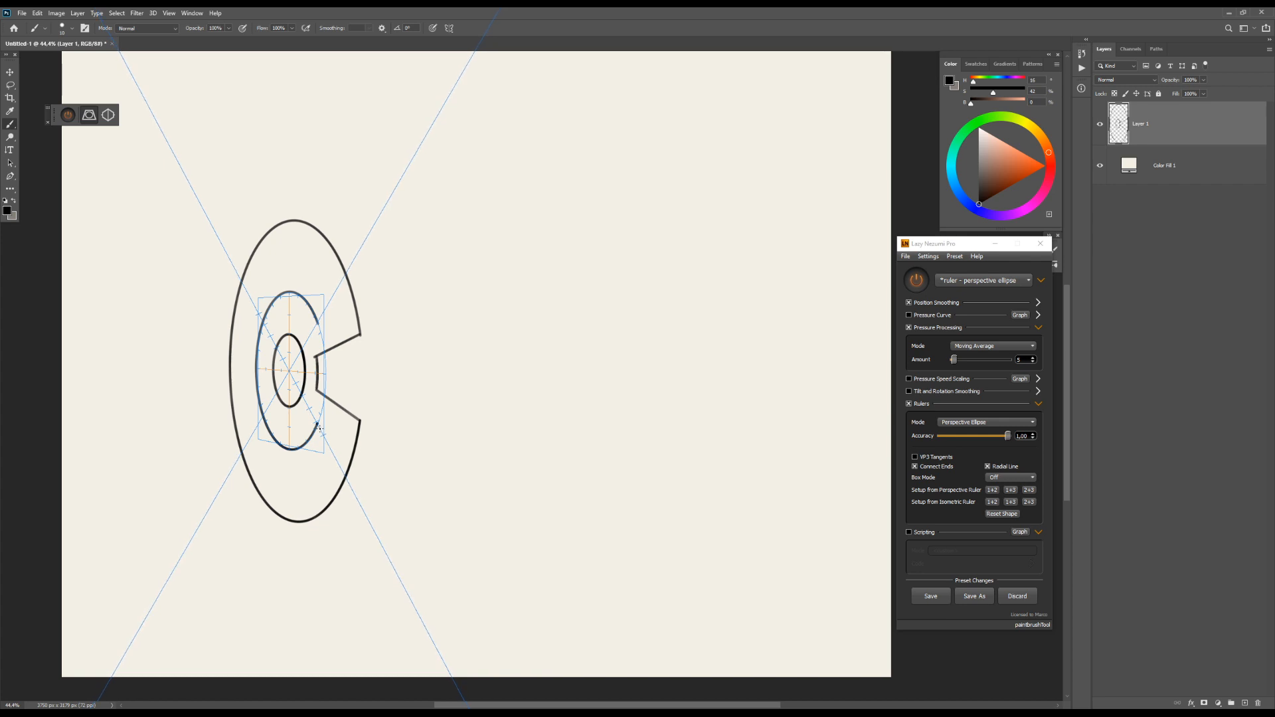
drag(319, 429, 320, 429)
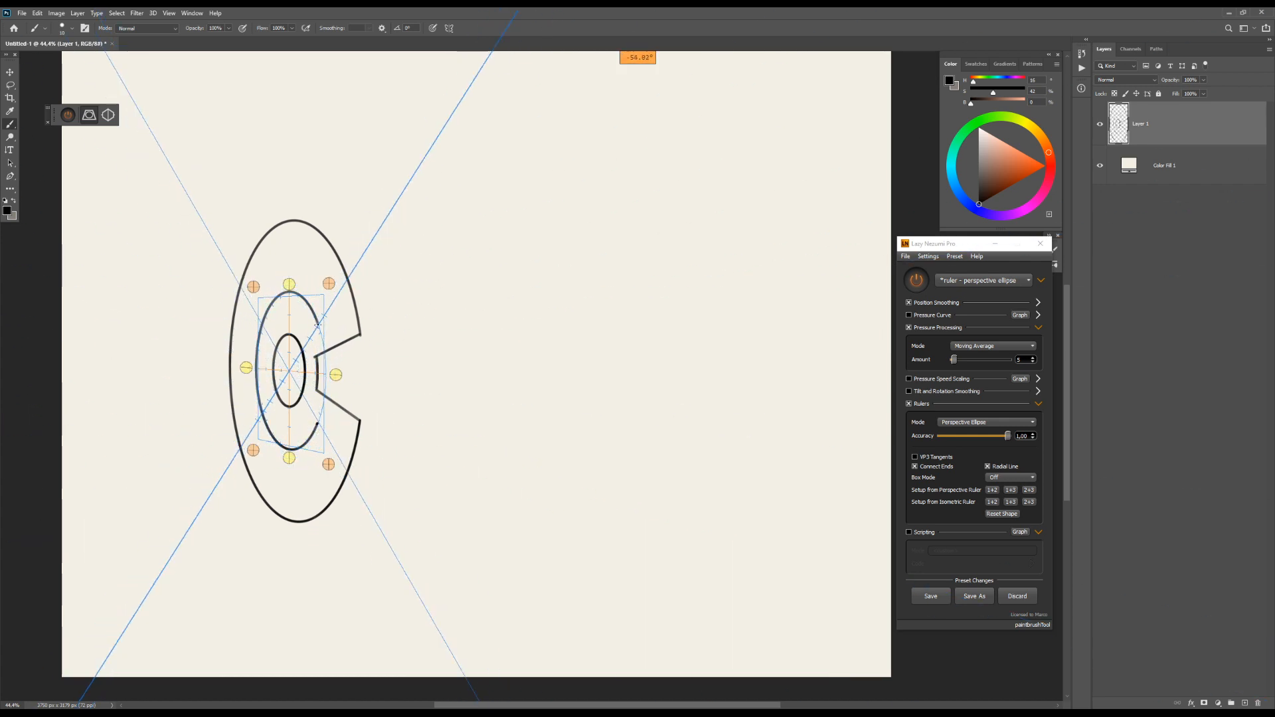
drag(318, 323, 345, 289)
drag(316, 423, 318, 426)
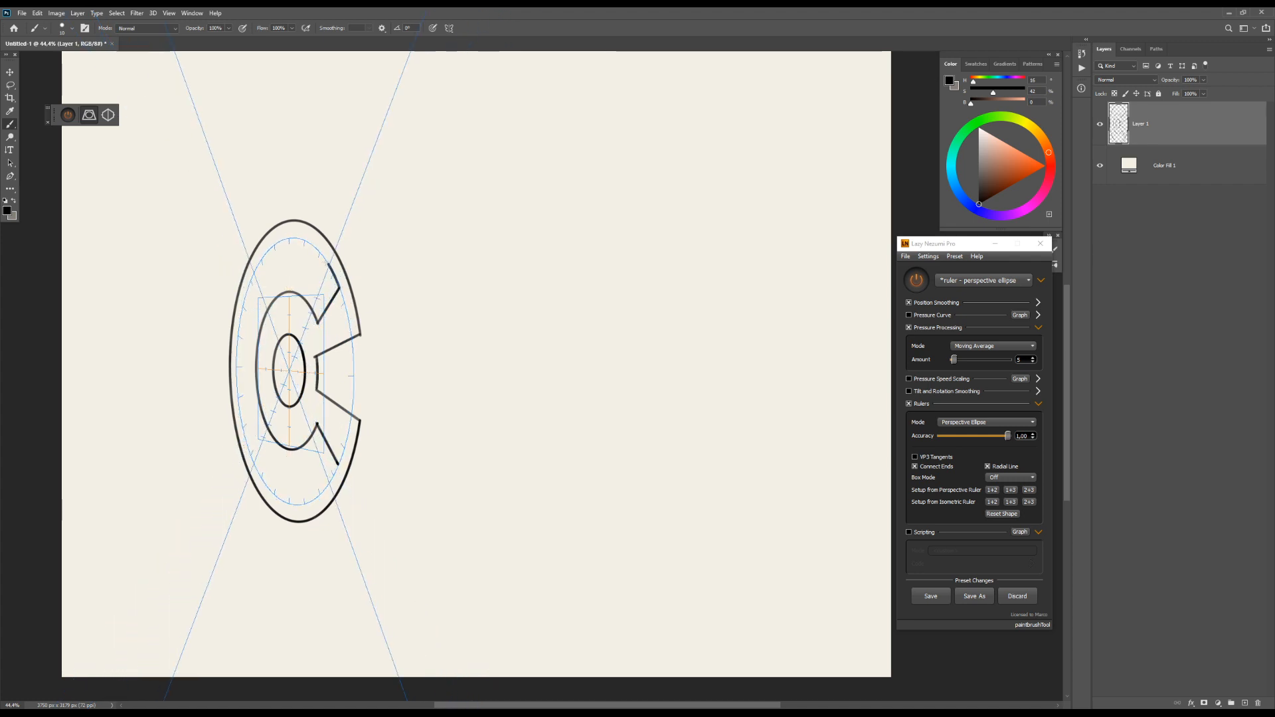
mouse_move(345, 297)
mouse_down()
mouse_move(261, 289)
mouse_move(239, 407)
mouse_move(294, 503)
mouse_move(337, 467)
mouse_up()
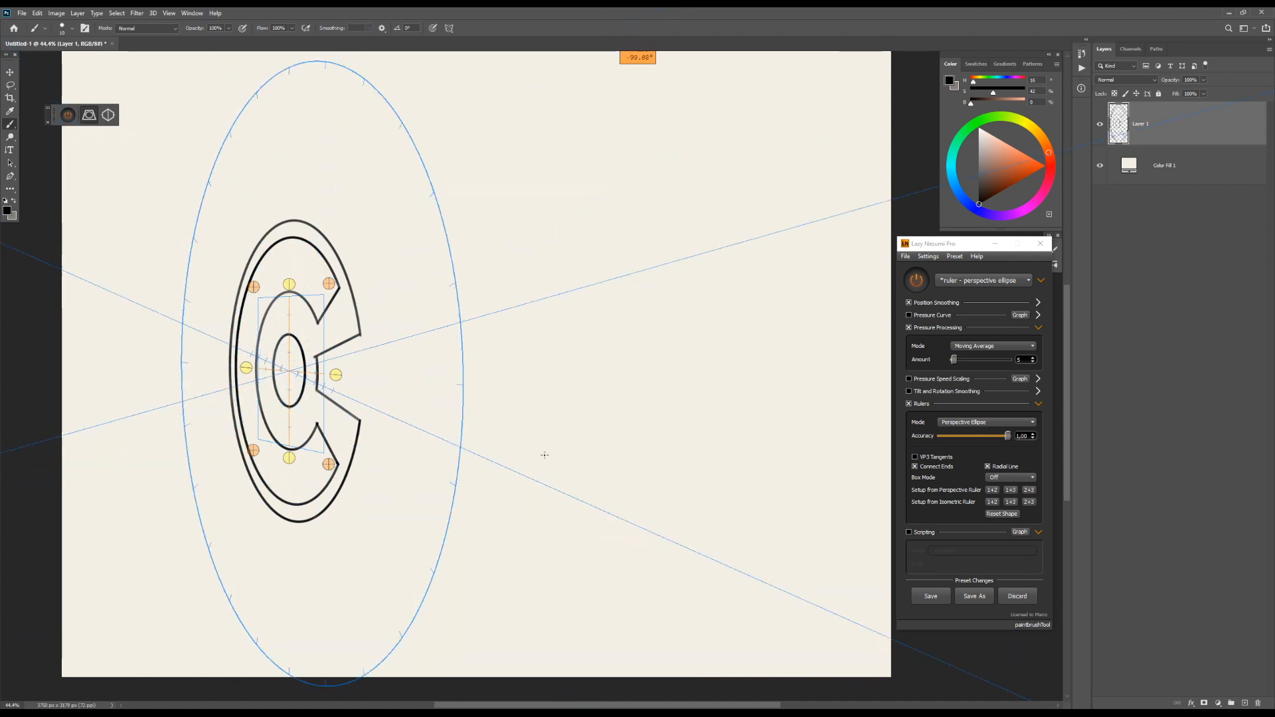
Turn off Radial Line, delete the drawn layer and create a new blank layer
click(987, 466)
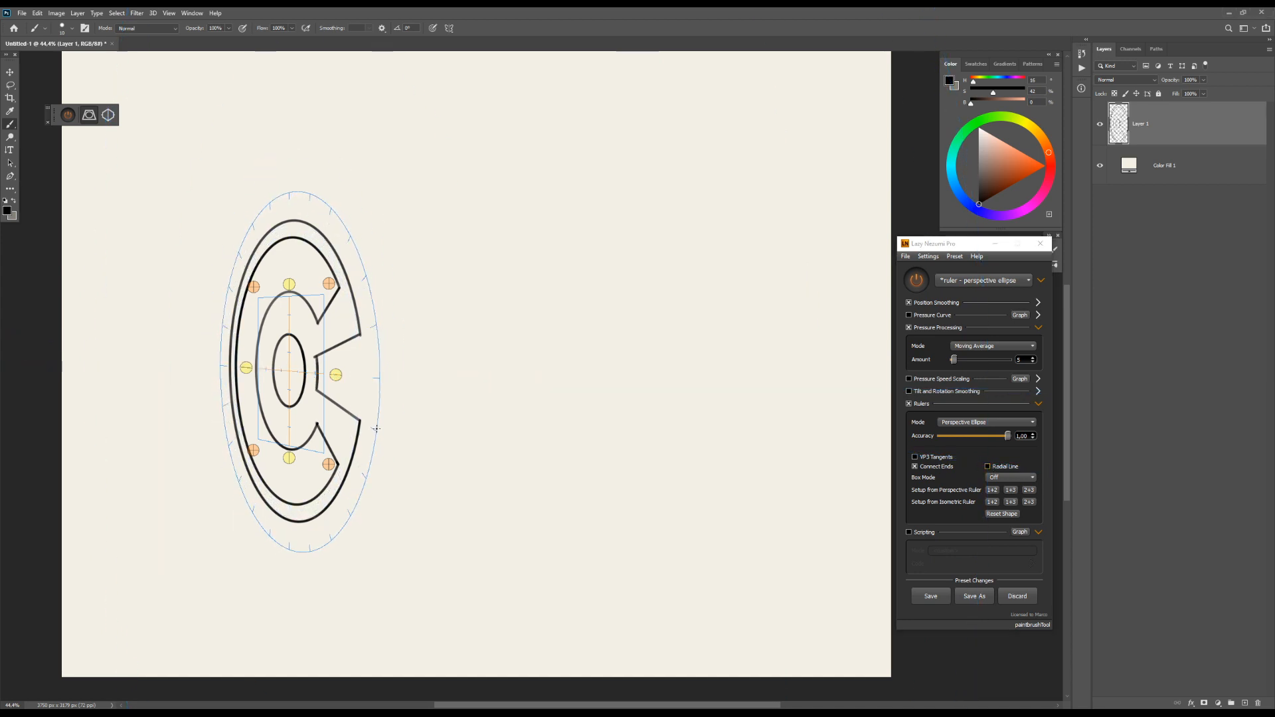
key(Delete)
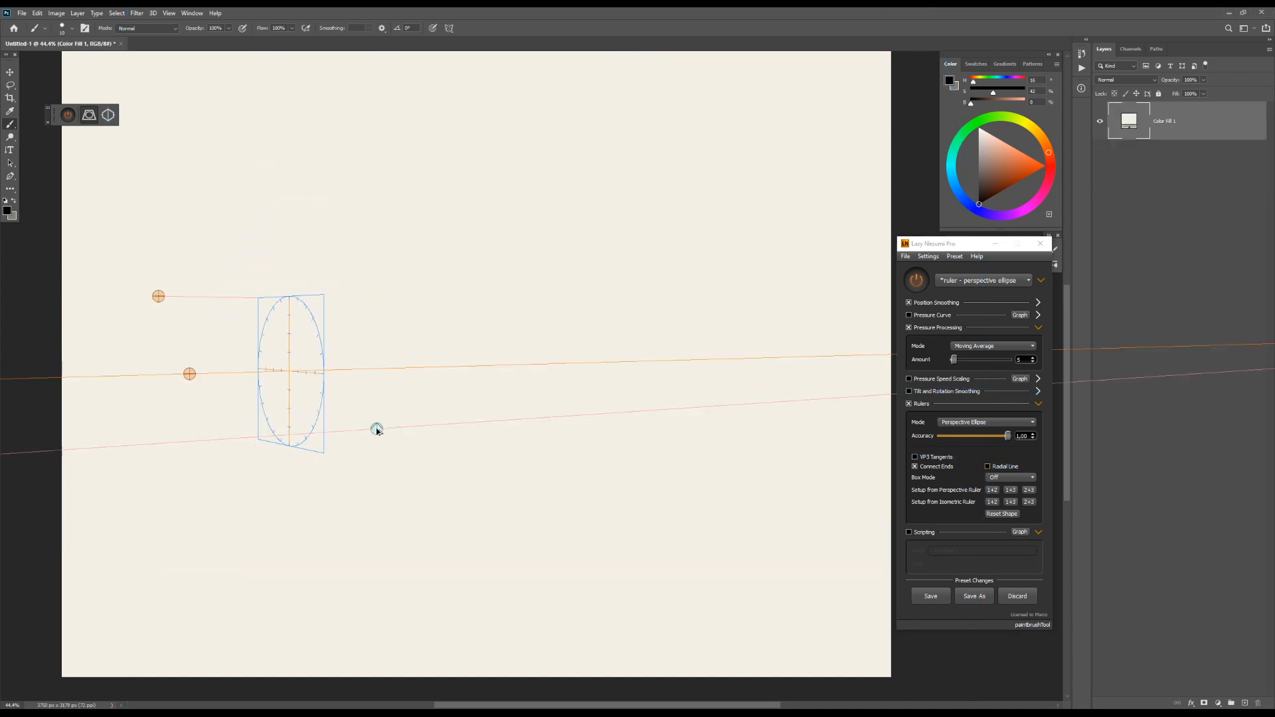
key(ctrl+alt+shift+n)
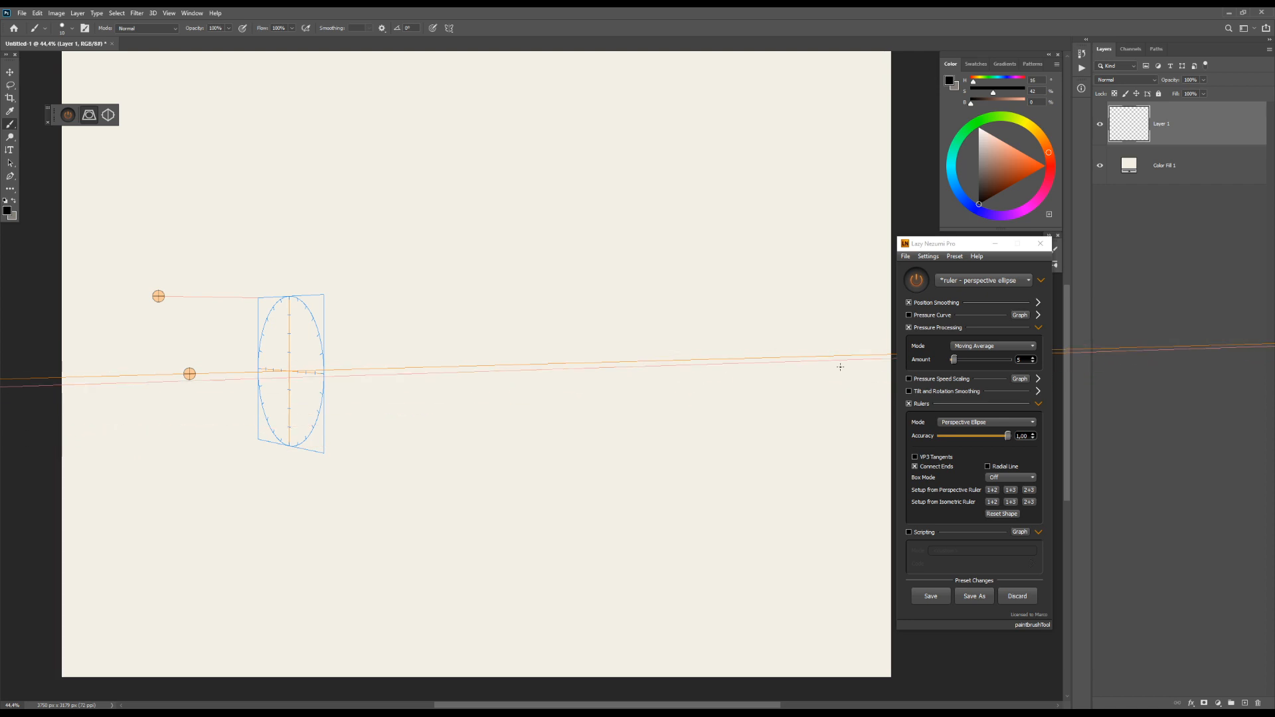
Switch the ruler mode to Fisheye Perspective, set its view radius to 1705, and move the ruler's centre toward the canvas centre
click(971, 425)
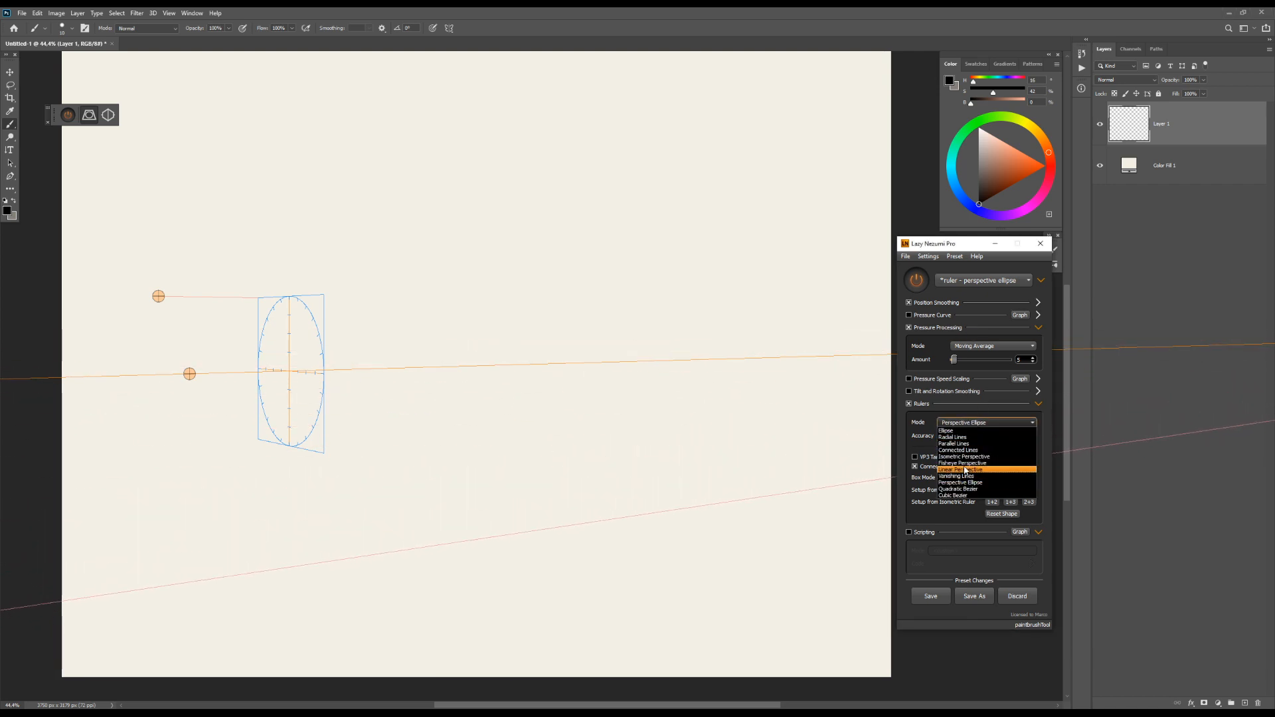
click(965, 463)
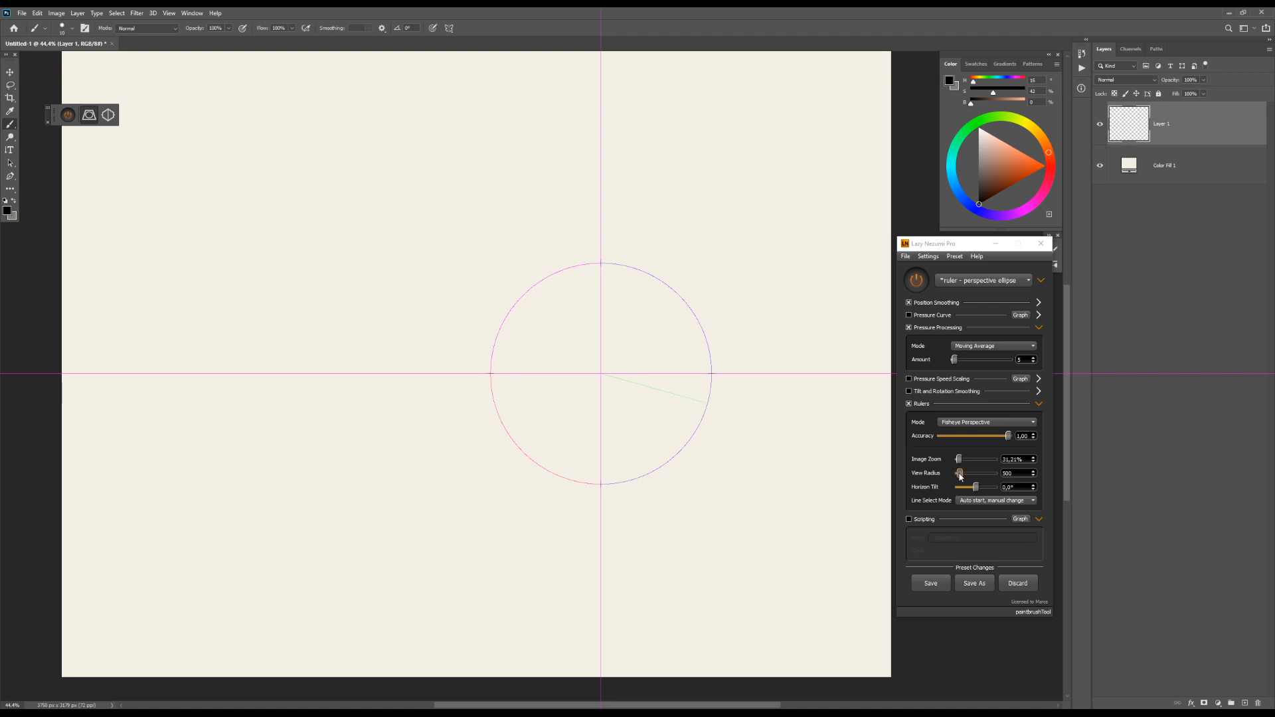
drag(961, 475, 964, 475)
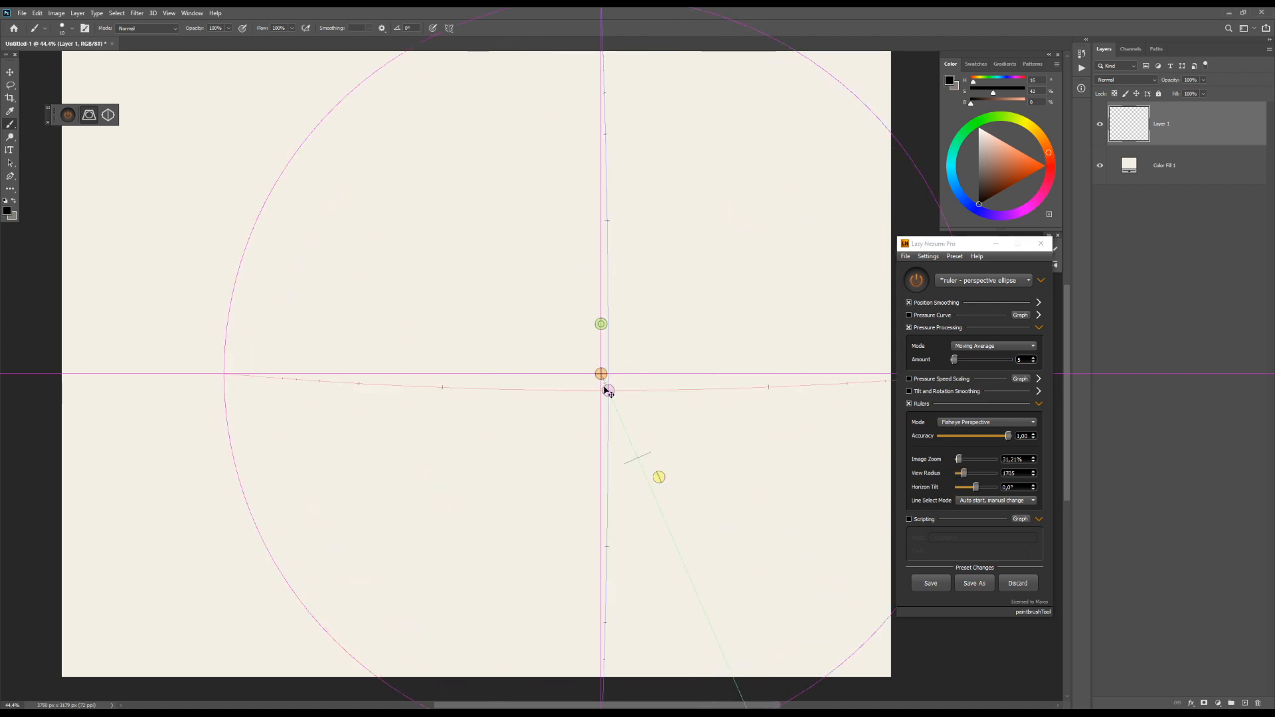
drag(601, 377, 462, 330)
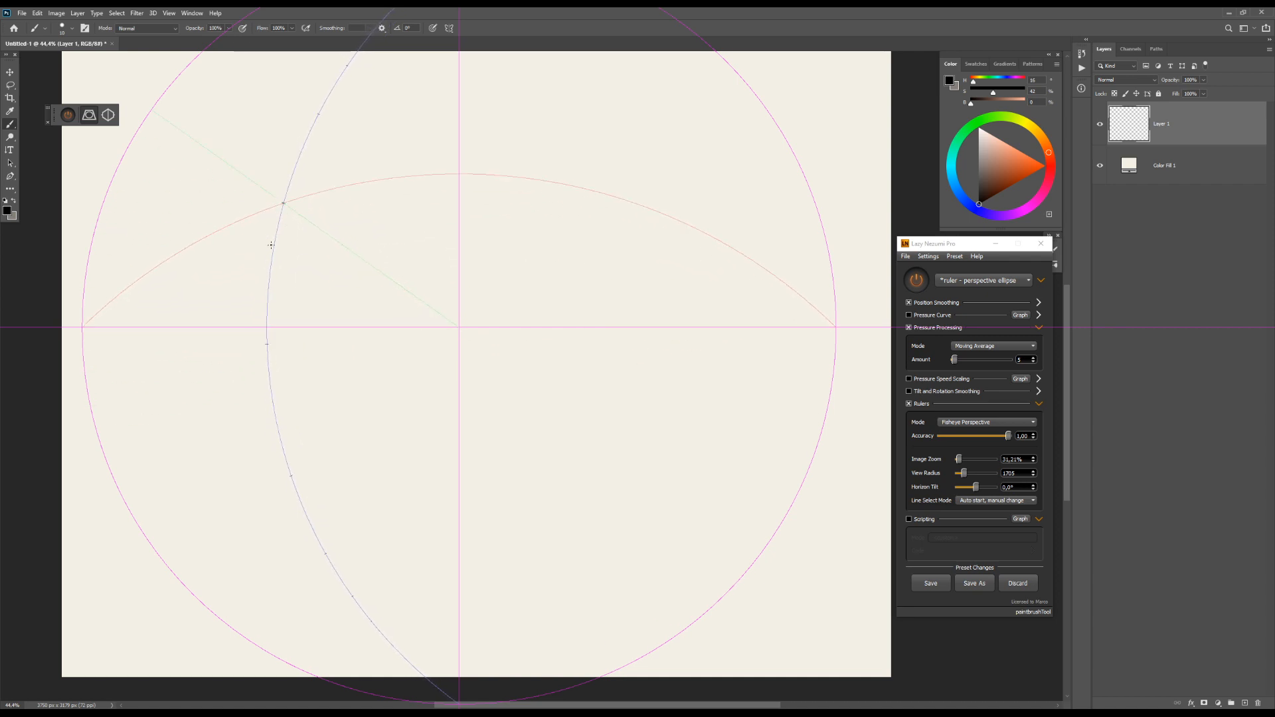
Draw a four-sided shape from two vertical and two horizontal fisheye curves, and add a short horizontal curve outside its right side
mouse_move(271, 245)
mouse_down()
mouse_move(299, 468)
mouse_move(281, 192)
mouse_move(302, 507)
mouse_up()
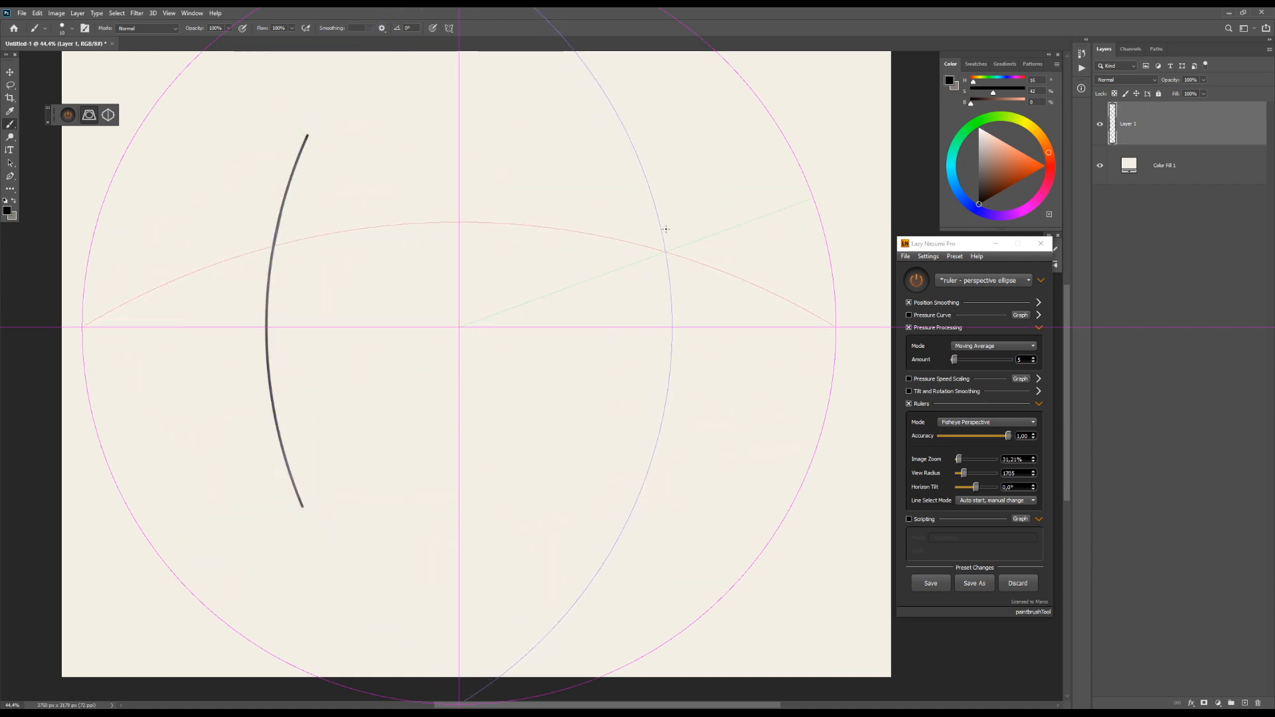
mouse_move(613, 107)
mouse_down()
mouse_move(680, 378)
mouse_move(646, 512)
mouse_move(620, 533)
mouse_up()
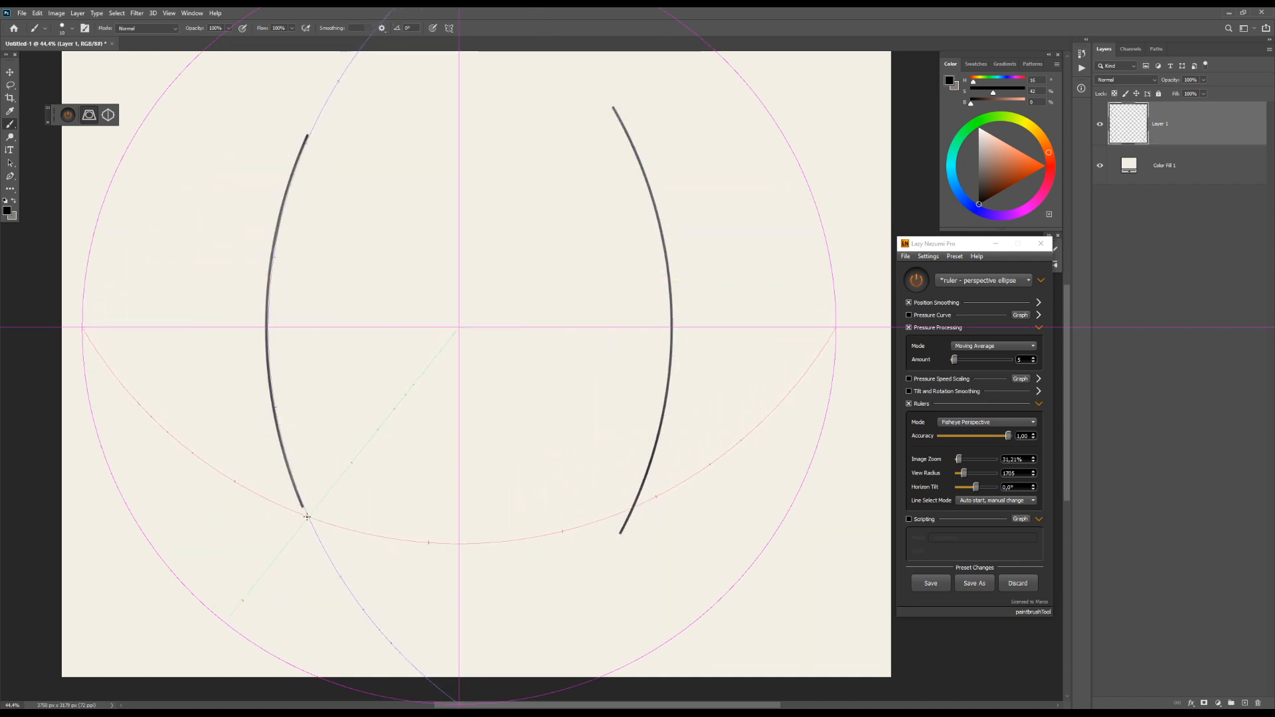
mouse_move(303, 506)
mouse_down()
mouse_move(341, 522)
mouse_move(515, 523)
mouse_move(636, 498)
mouse_up()
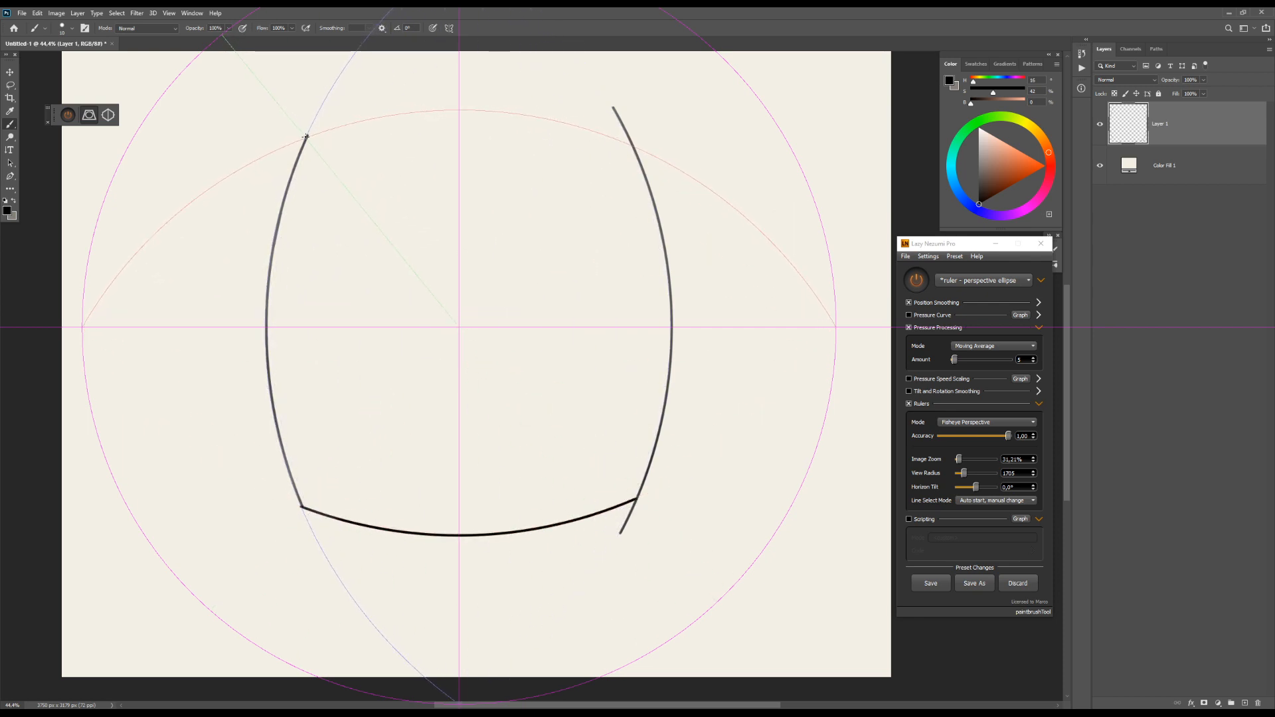
mouse_move(307, 137)
mouse_down()
mouse_move(464, 108)
mouse_move(582, 126)
mouse_move(586, 171)
mouse_move(628, 199)
mouse_up()
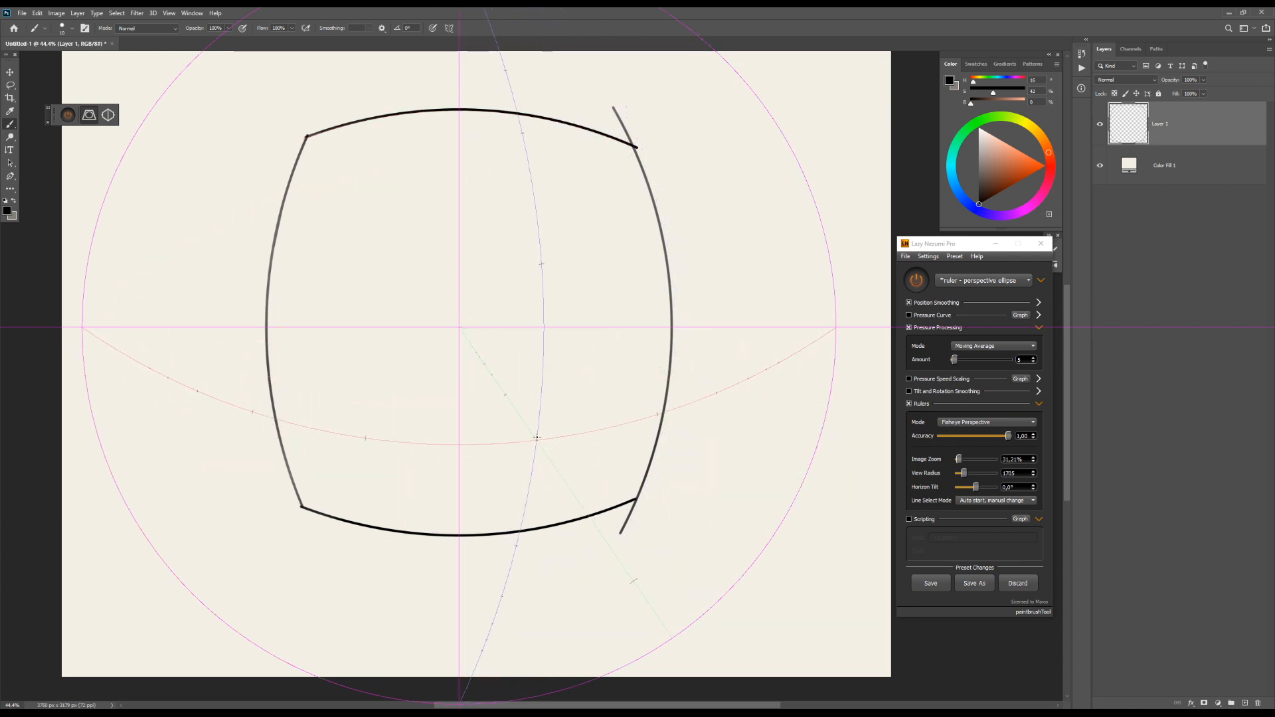
drag(680, 448, 774, 387)
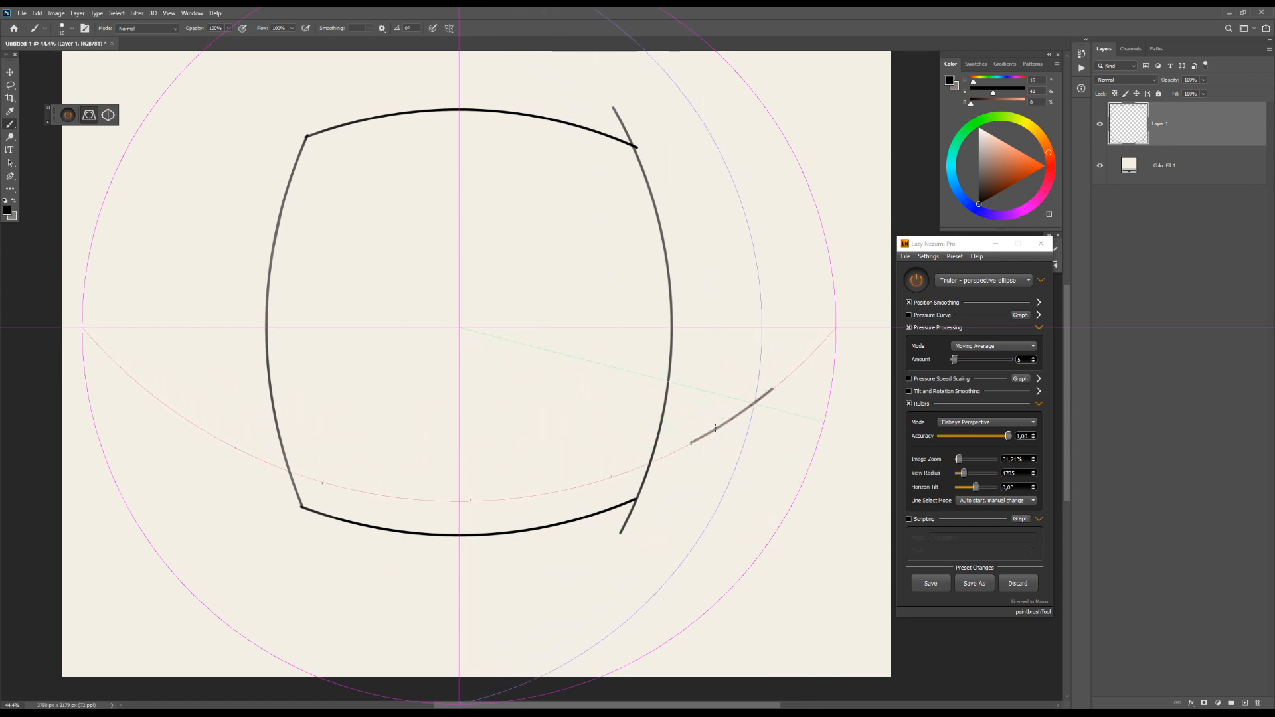
Cross the short horizontal curve with a vertical fisheye curve and a radial line, and clear everything drawn on the layer
drag(692, 499, 730, 362)
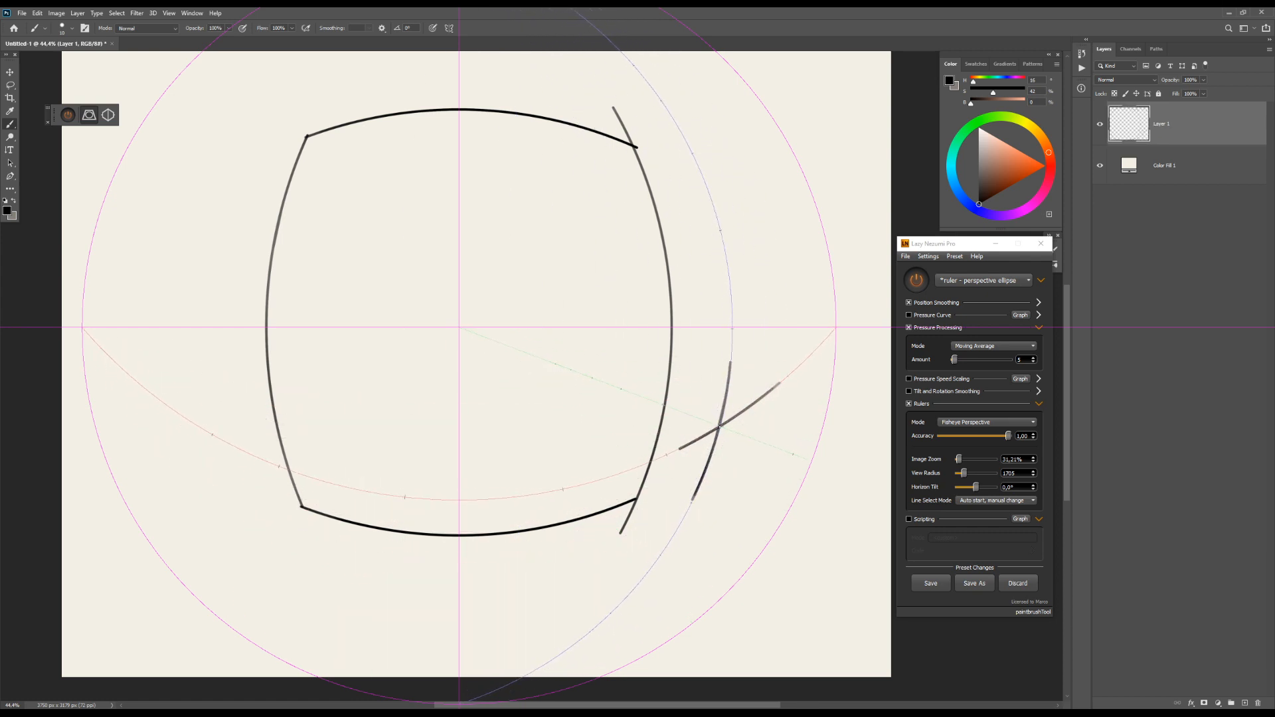
drag(671, 409, 720, 426)
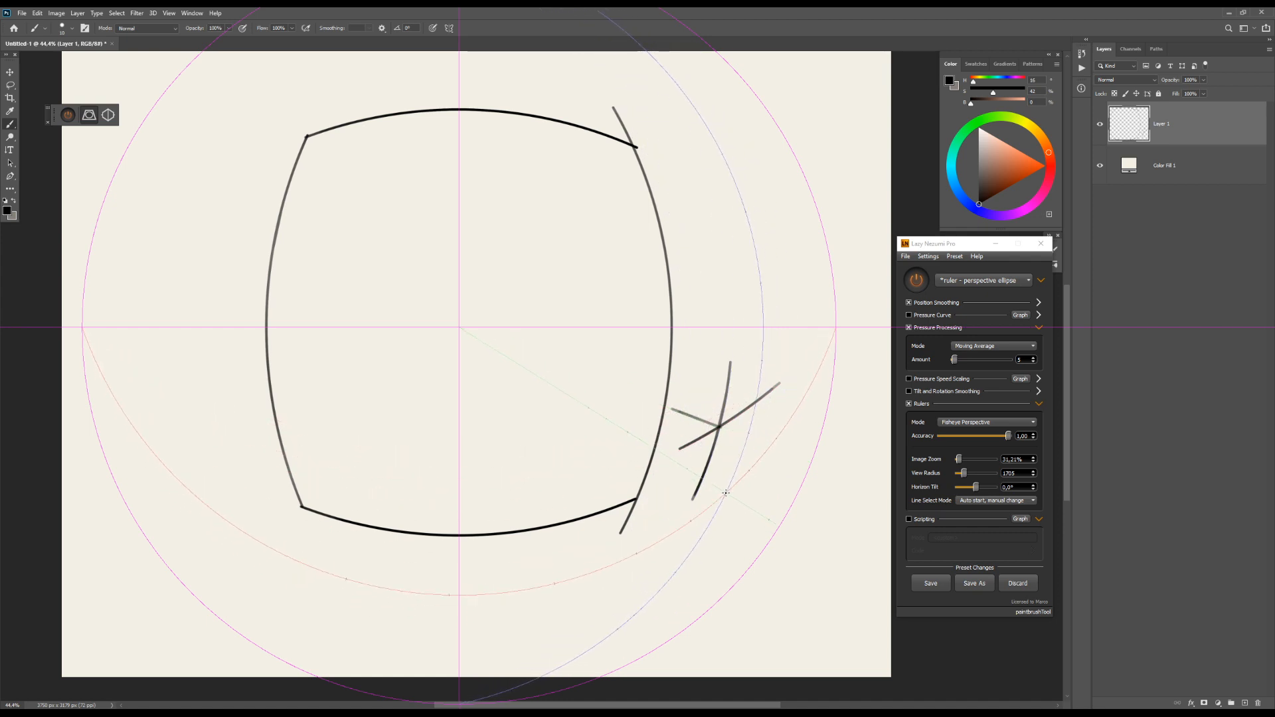
key(Delete)
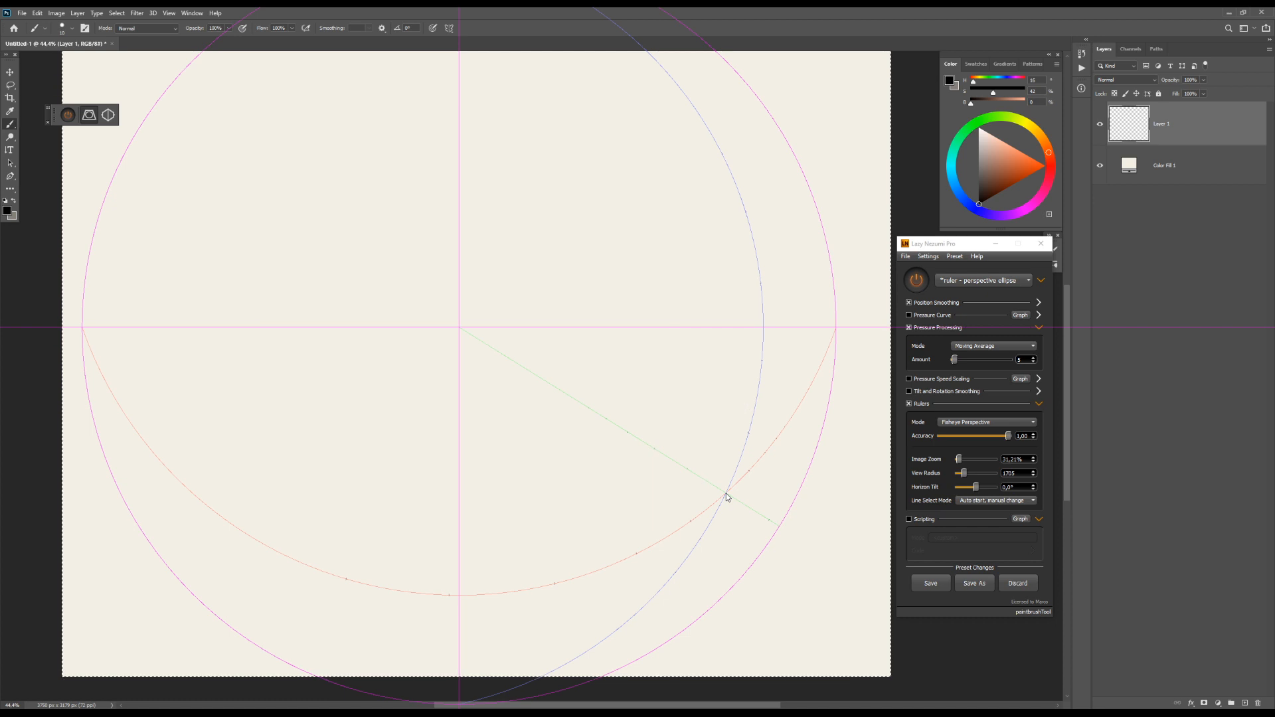
key(l)
drag(766, 579, 771, 578)
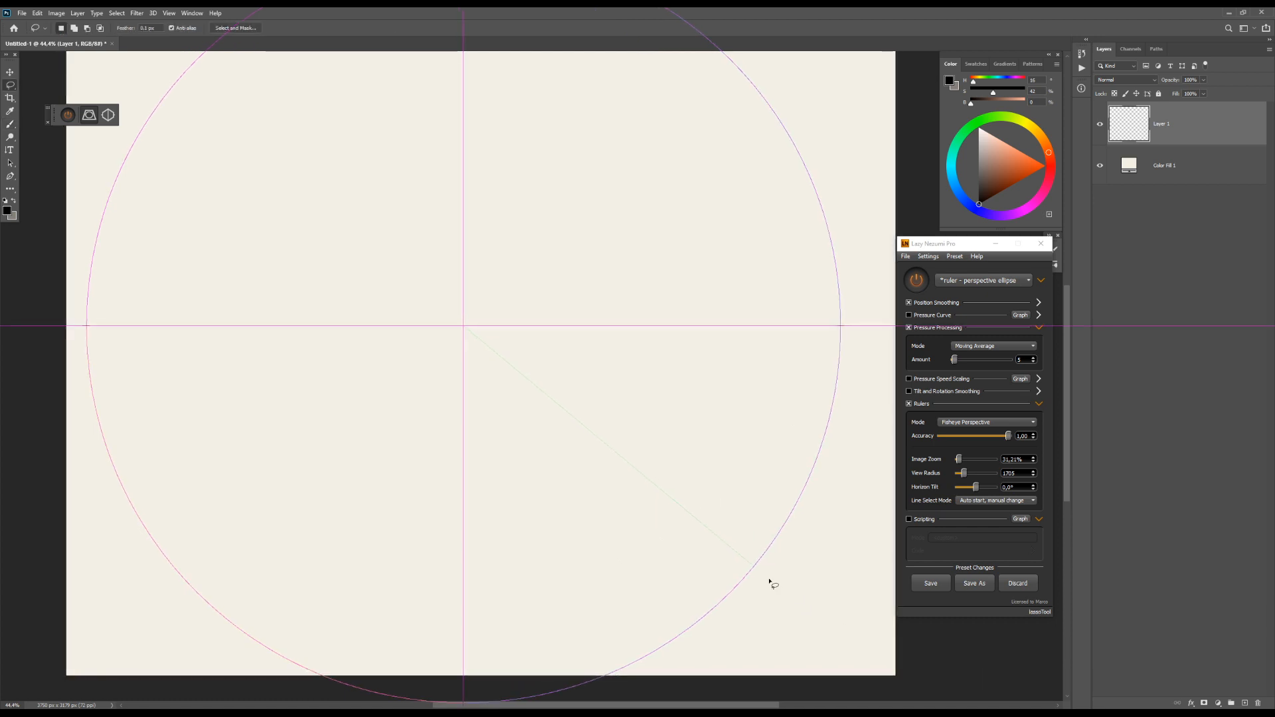
scroll(617, 470, down, 1)
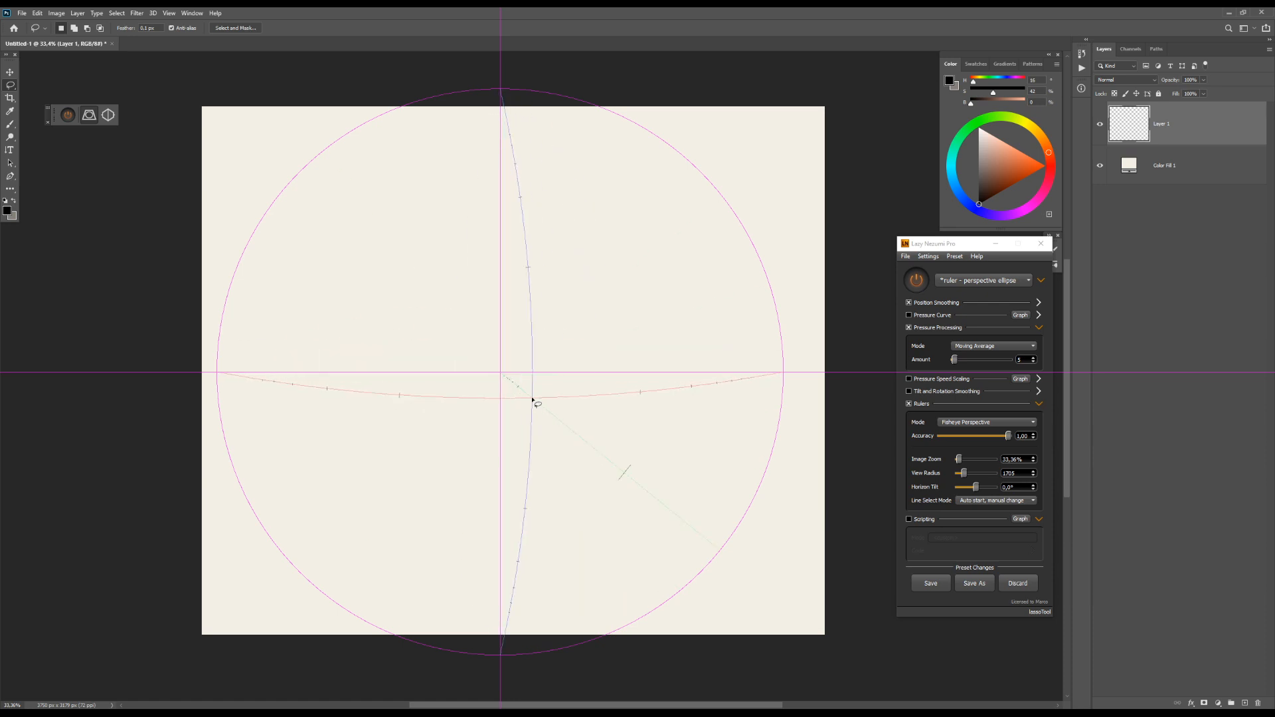
scroll(538, 407, left, 2)
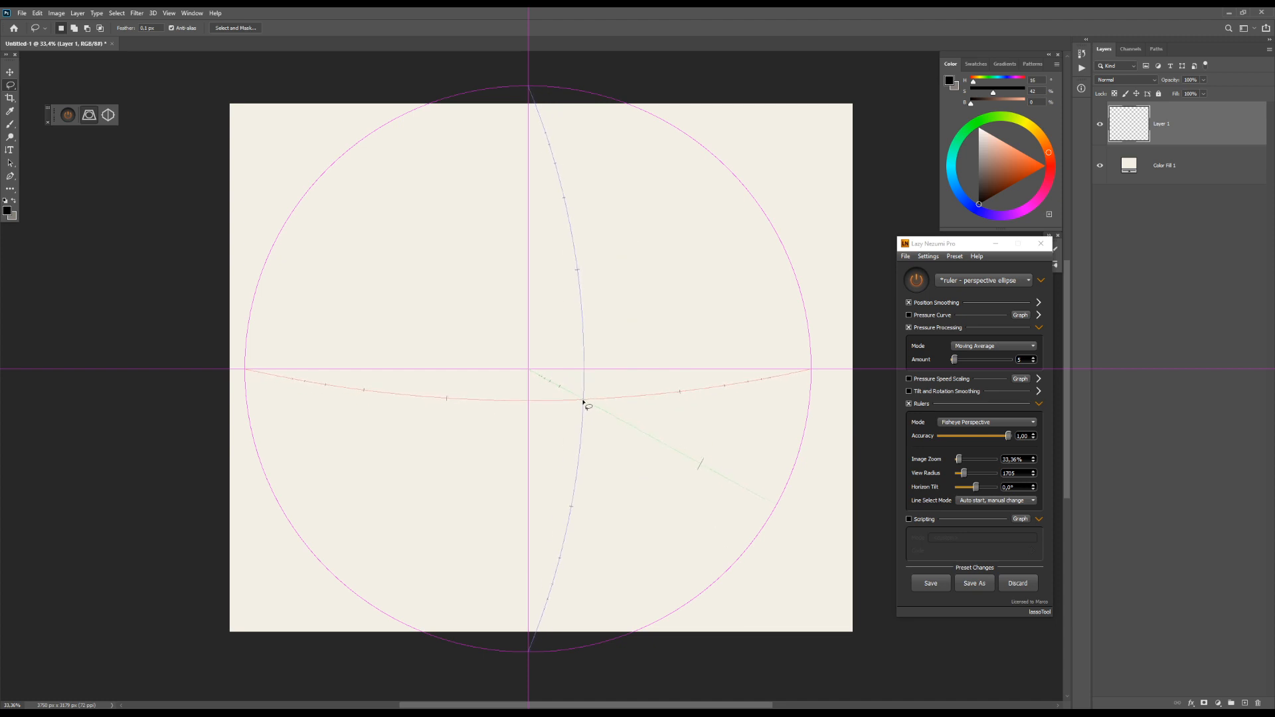
drag(584, 402, 599, 426)
Switch to Krita with the Lazy Nezumi Pro rulers turned off and minimize the Lazy Nezumi Pro window
key(alt+r)
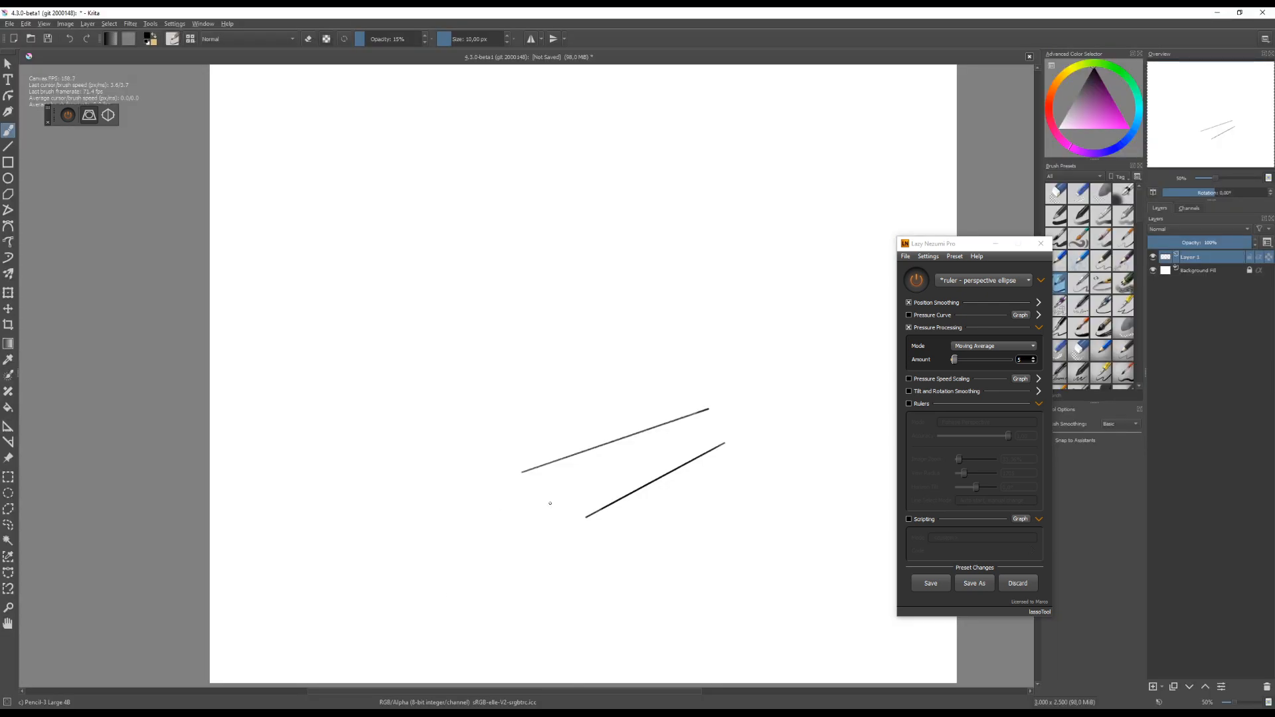
mouse_move(551, 505)
mouse_down()
mouse_move(467, 501)
mouse_move(487, 514)
mouse_move(422, 502)
mouse_up()
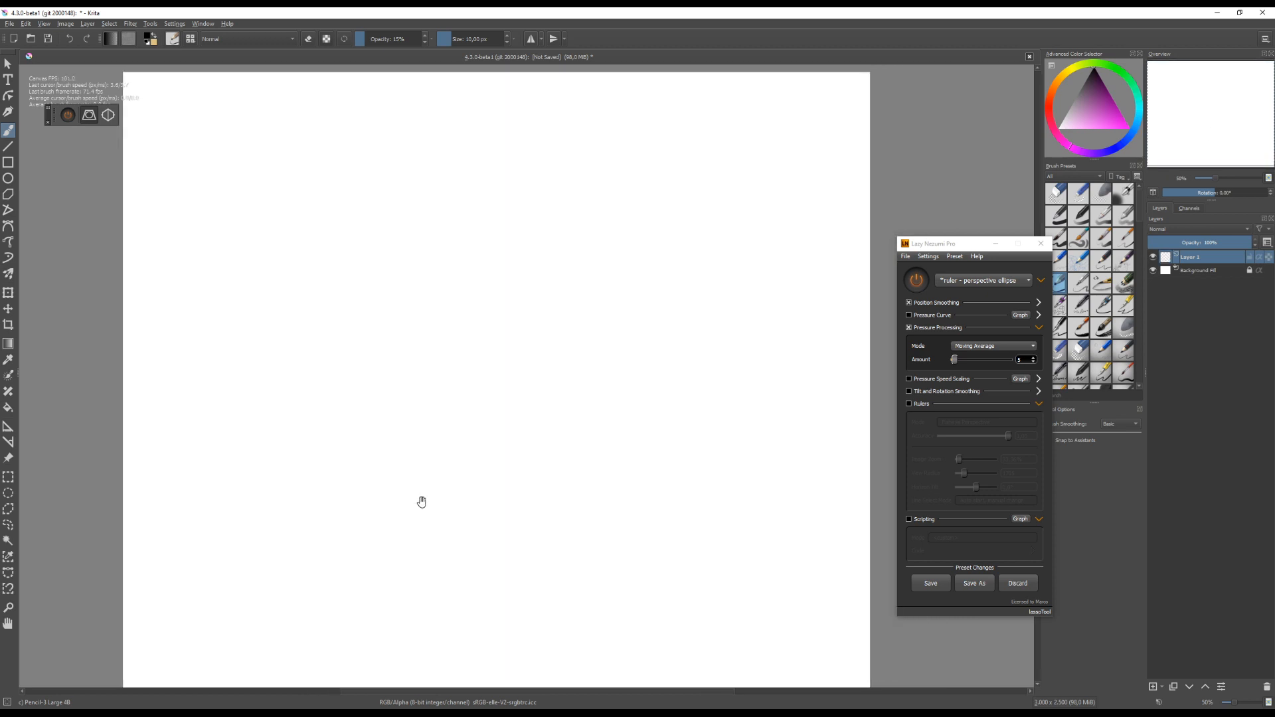
click(1001, 248)
Activate the Assistant Tool and choose Vanishing Point as the assistant type to add
drag(580, 399, 597, 394)
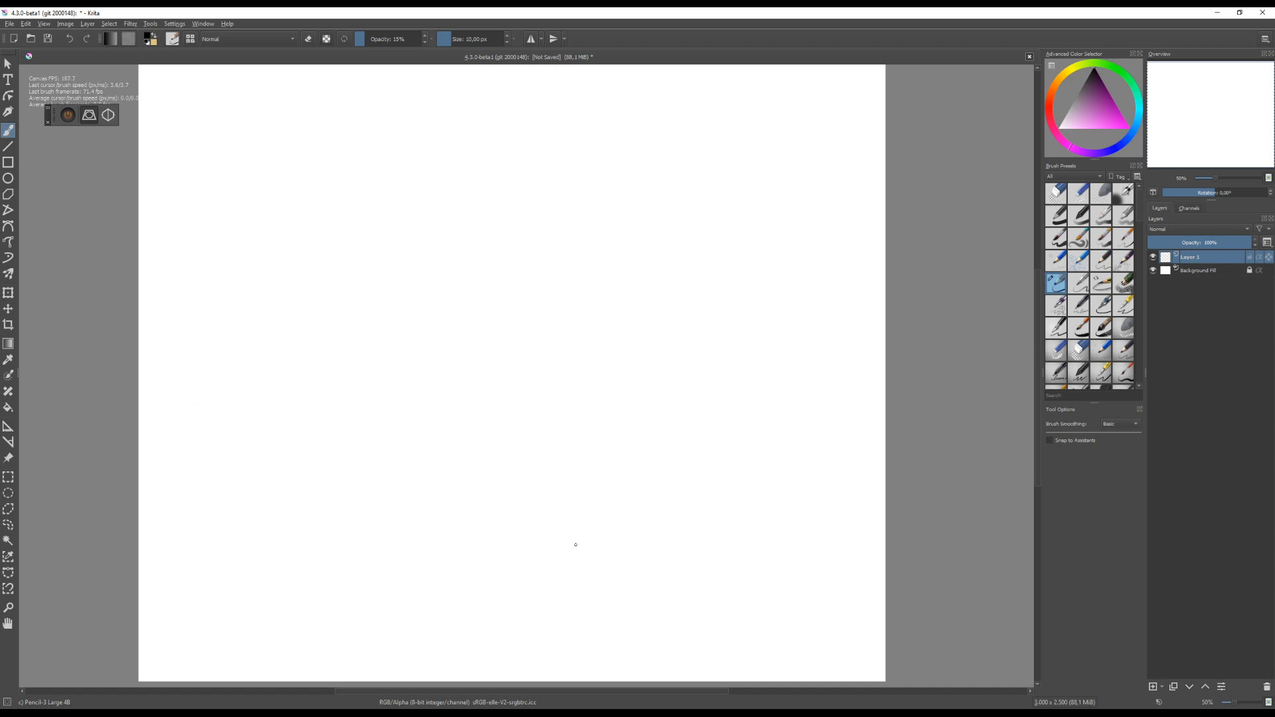
scroll(577, 545, down, 2)
scroll(578, 543, up, 2)
drag(569, 521, 595, 523)
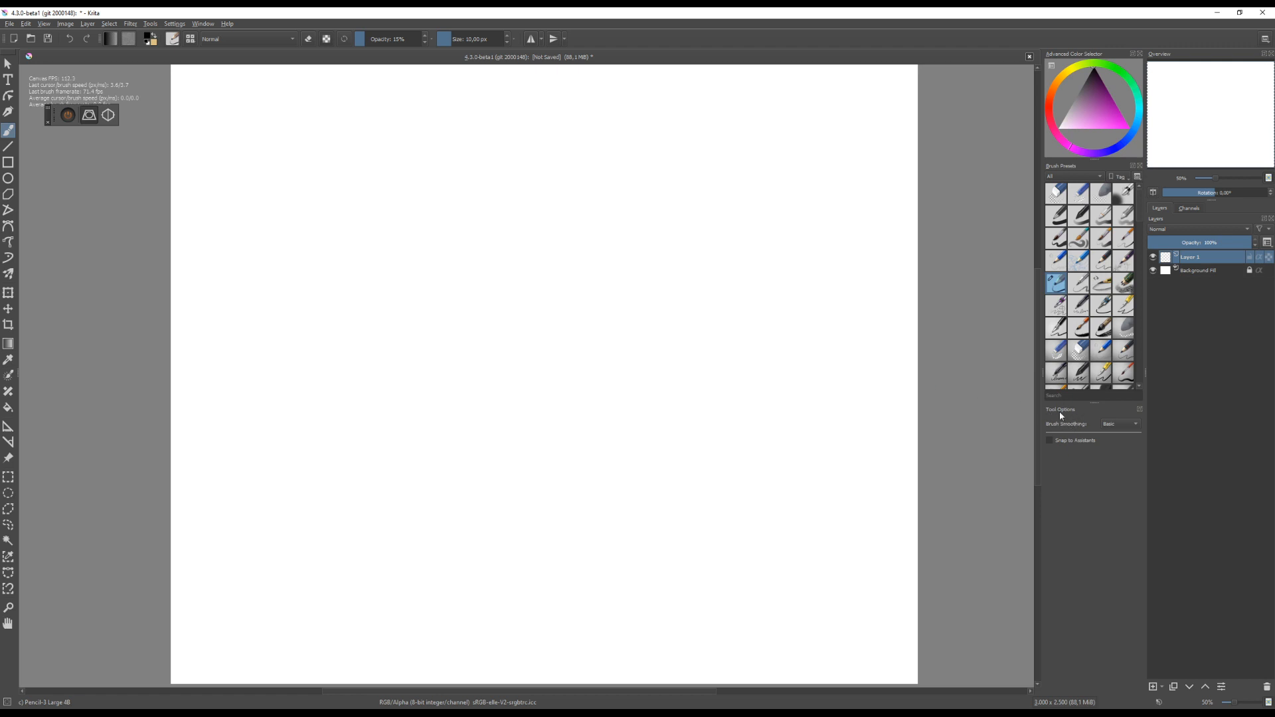
click(8, 427)
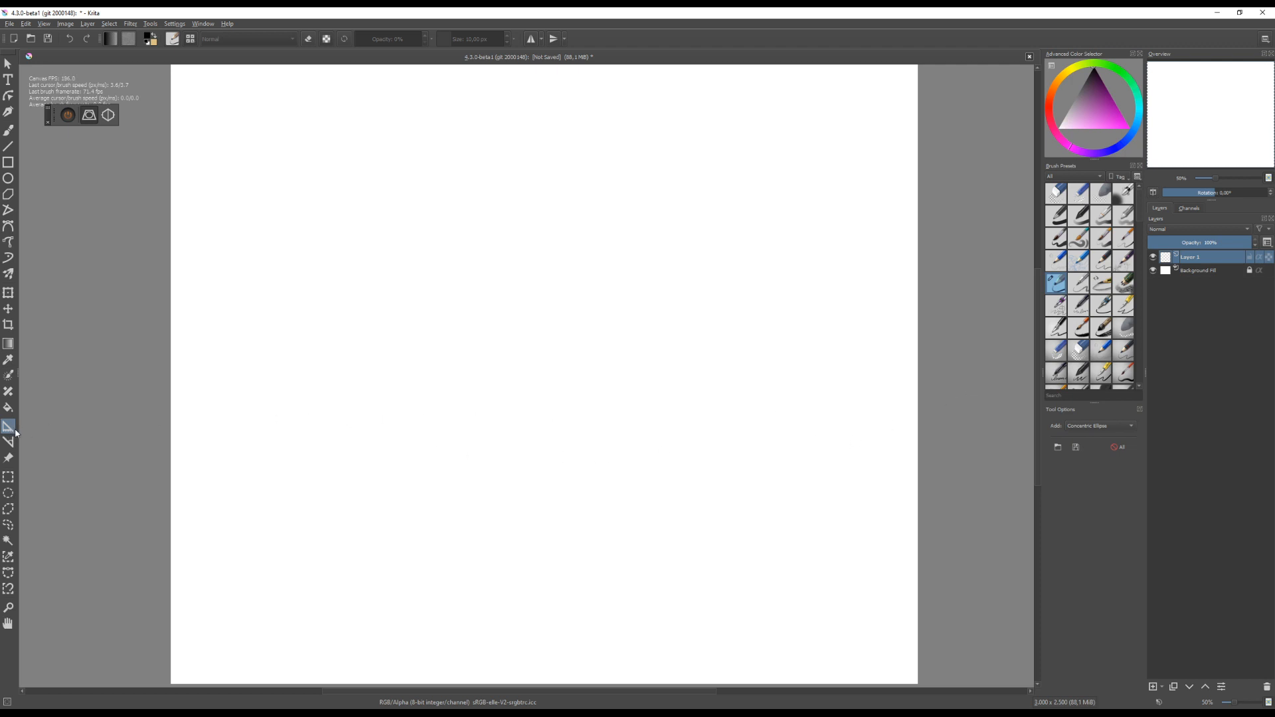
click(1077, 428)
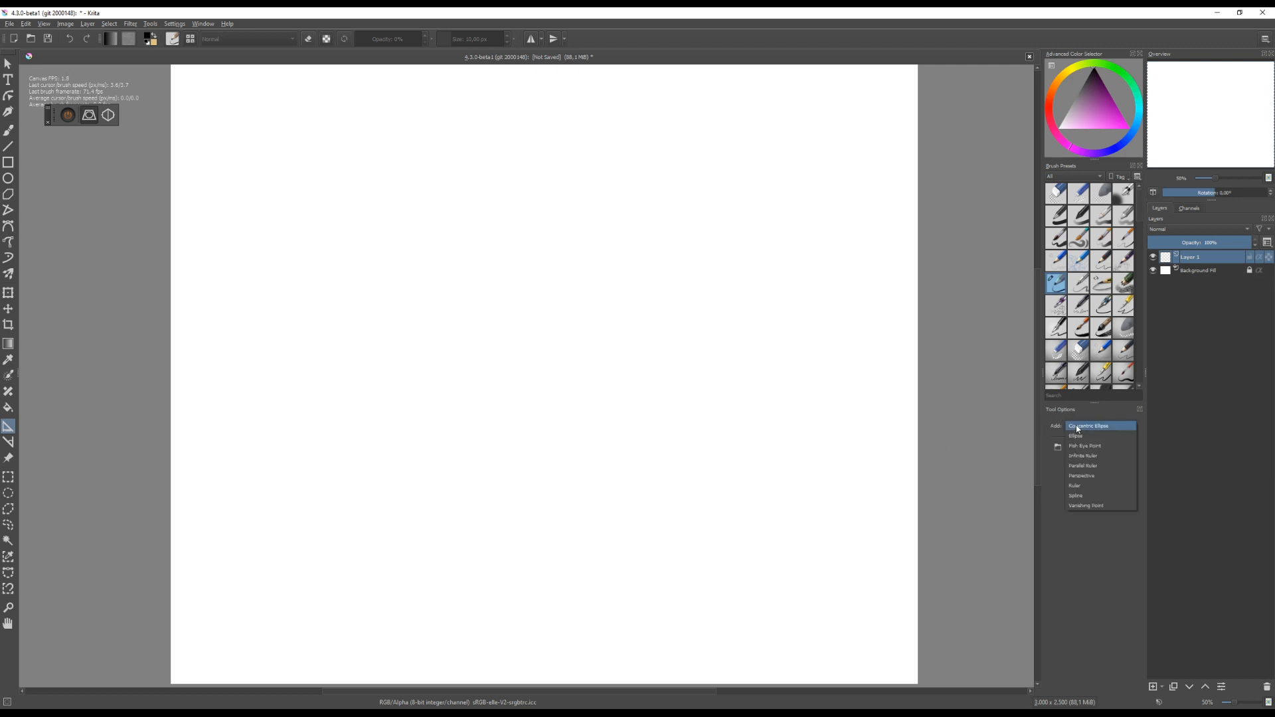
click(1077, 429)
click(1076, 429)
click(1100, 508)
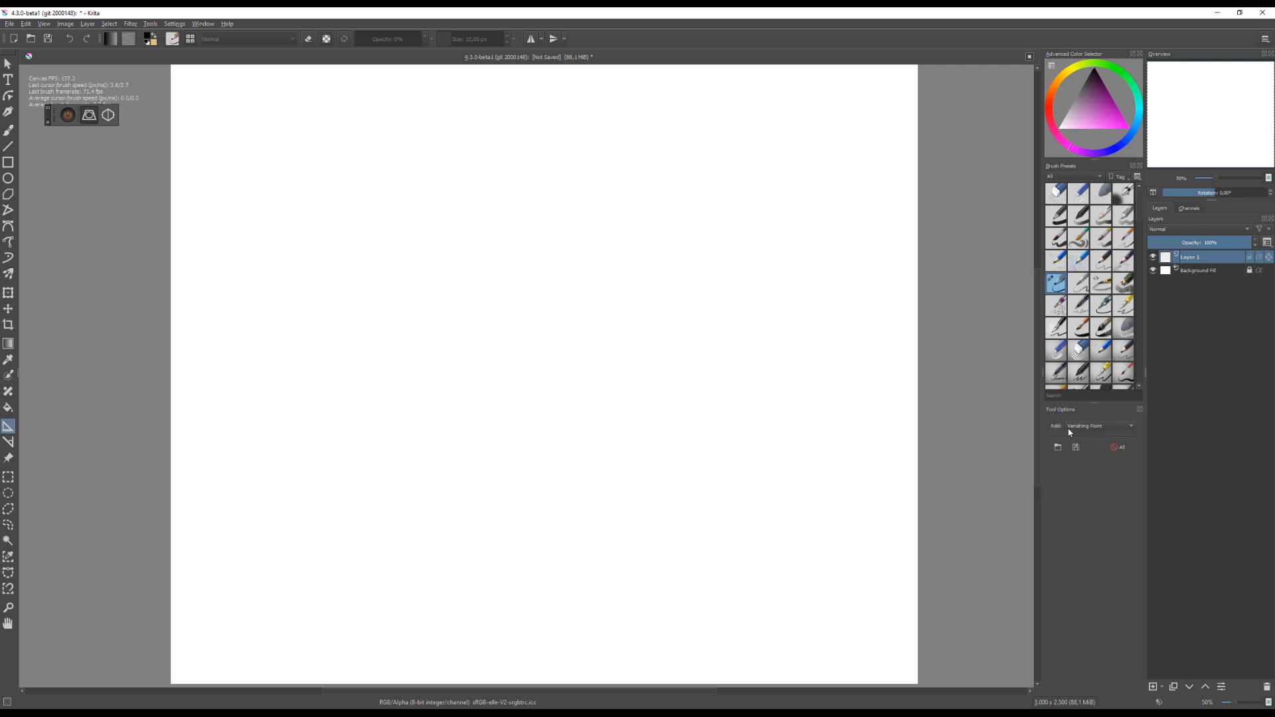
Place a vanishing point near the canvas's left edge, slightly above mid-height, and shift it a little further left
click(259, 358)
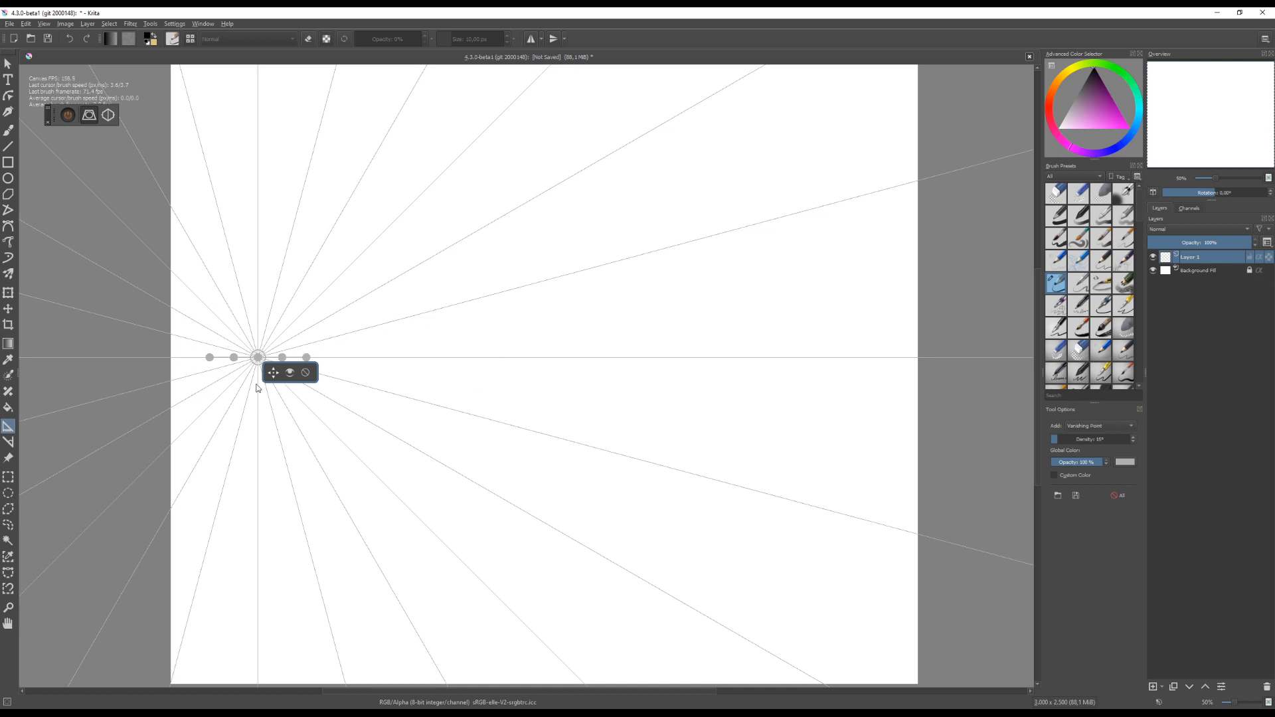
drag(273, 373, 248, 373)
key(v)
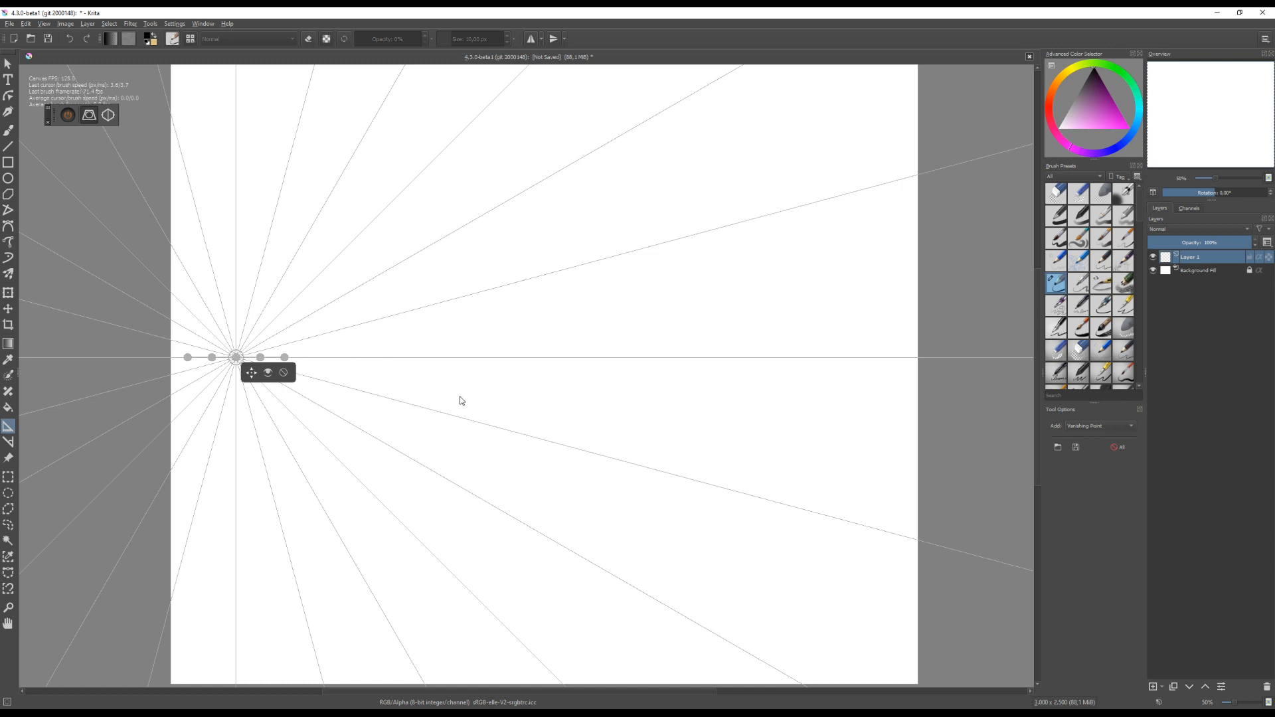
Place a second vanishing point on the same horizon near the canvas's right edge and shift it slightly outward
drag(456, 397, 412, 396)
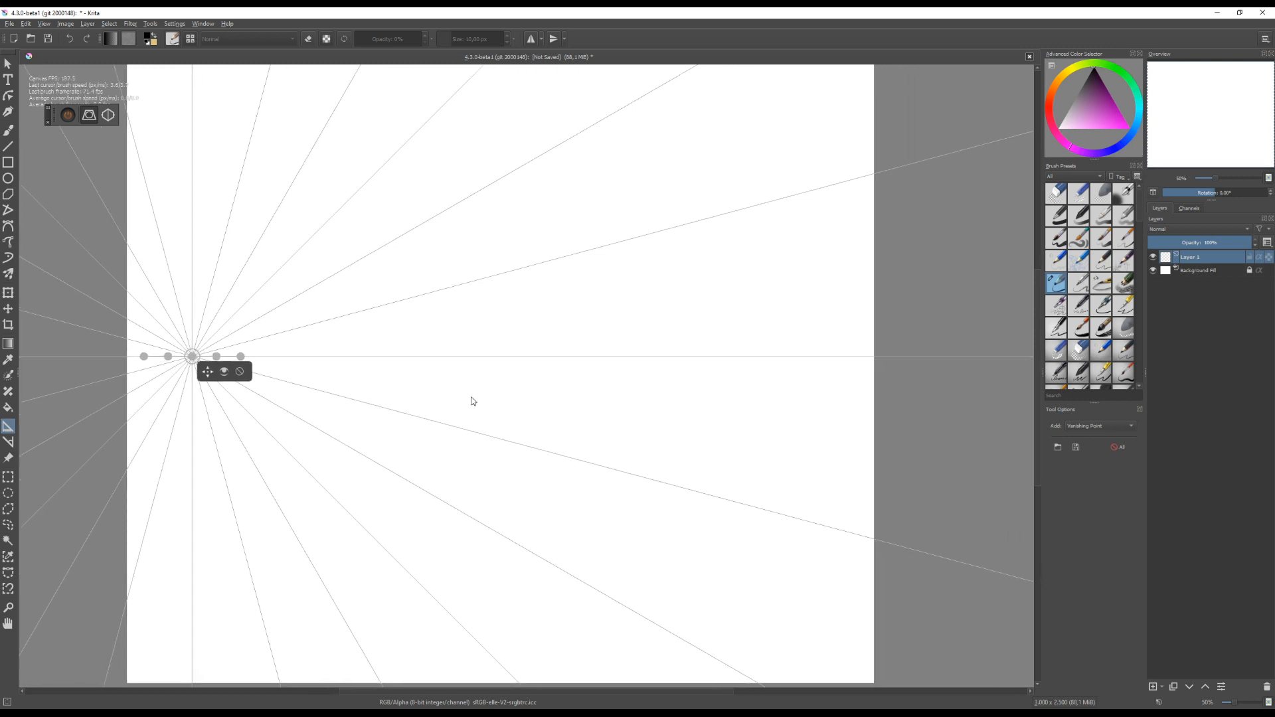
click(766, 357)
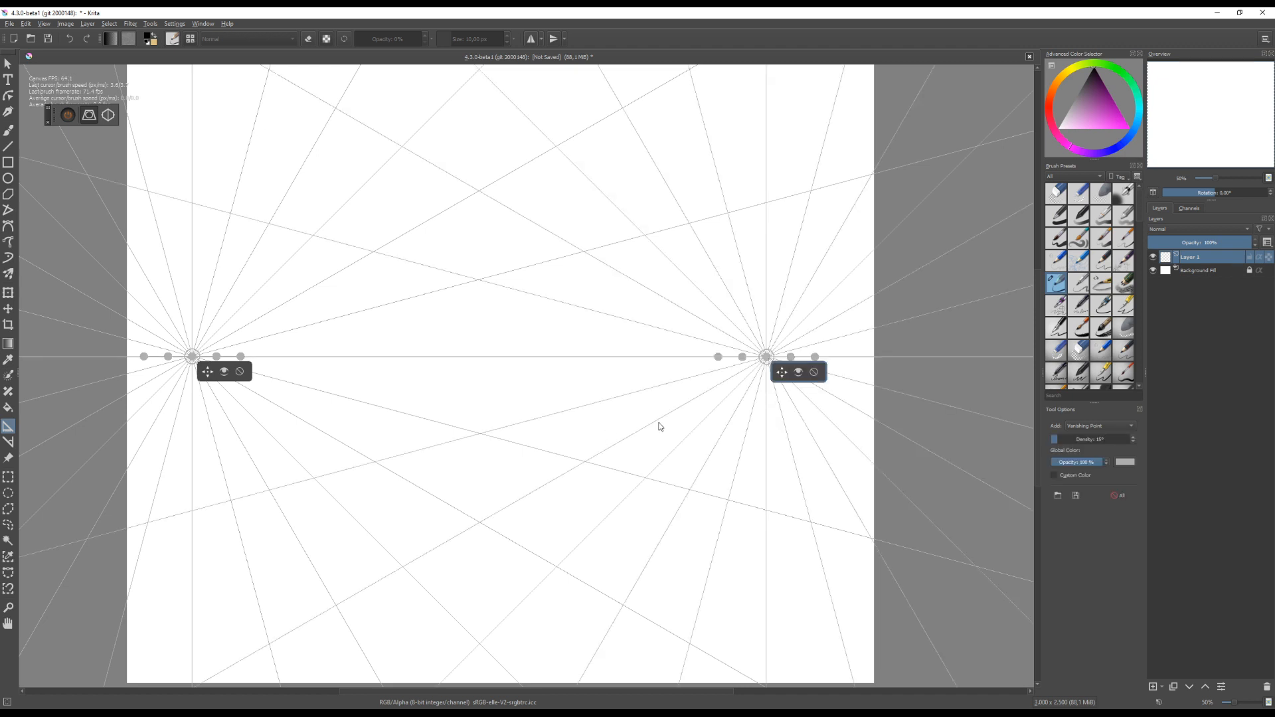
drag(783, 373, 795, 381)
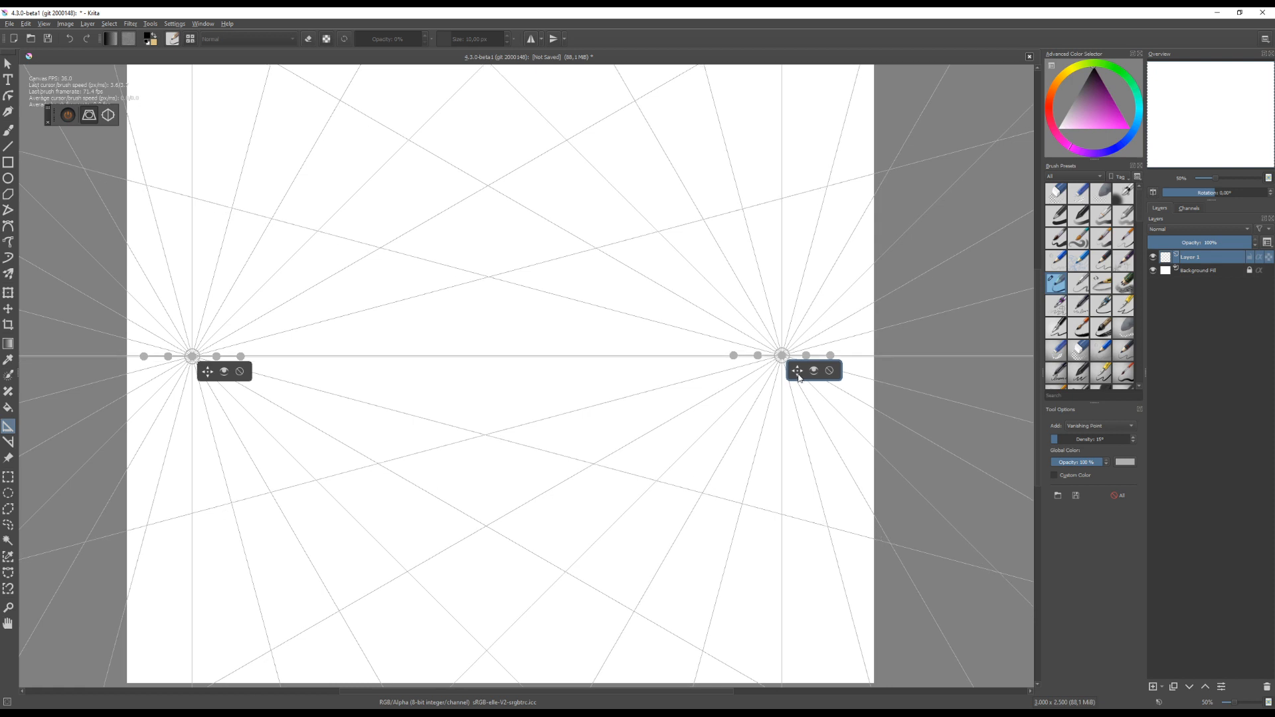
Hide and show the right vanishing point's guide lines, and move both vanishing points outward beyond the canvas's side edges
scroll(679, 388, down, 2)
scroll(676, 392, up, 1)
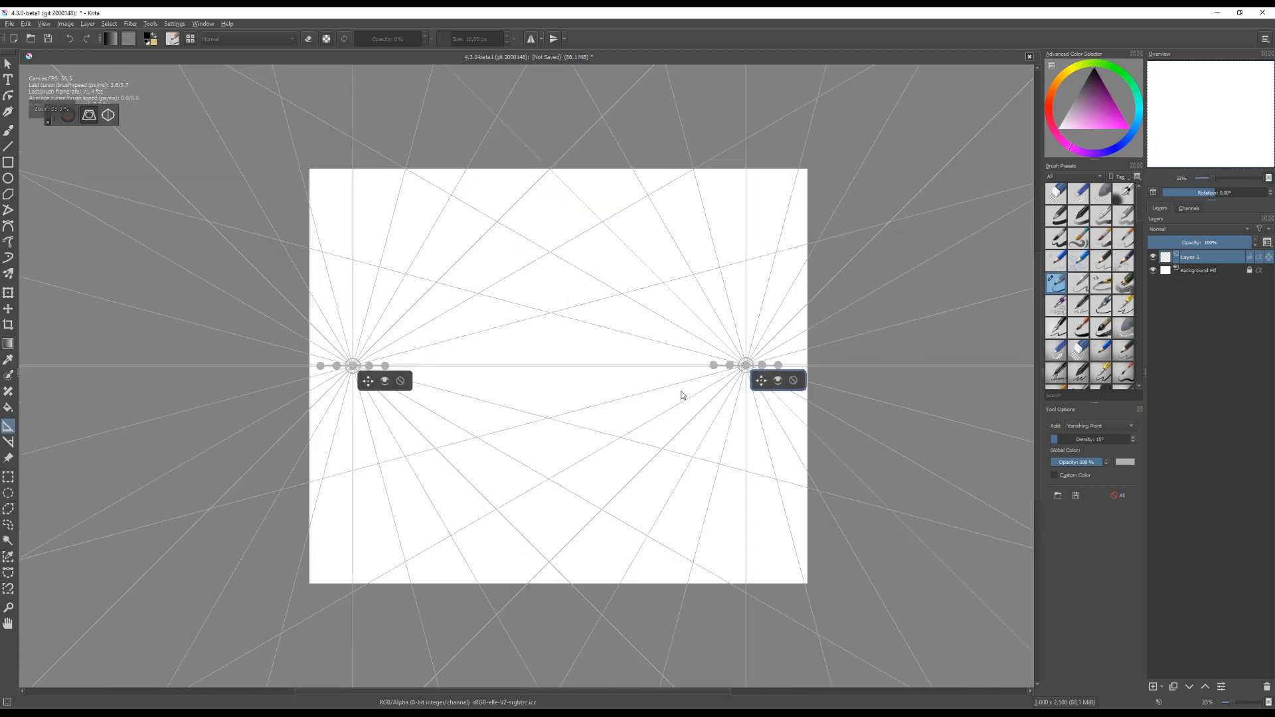
scroll(734, 395, down, 1)
drag(621, 407, 535, 409)
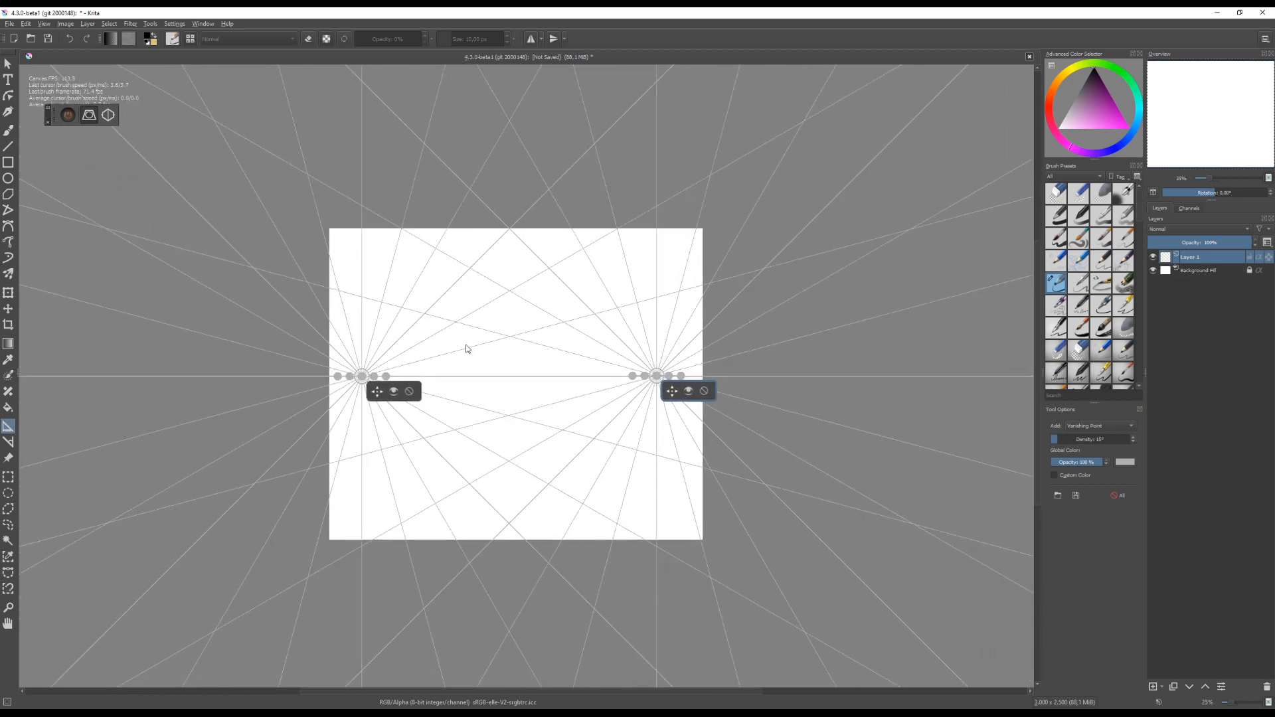
click(689, 391)
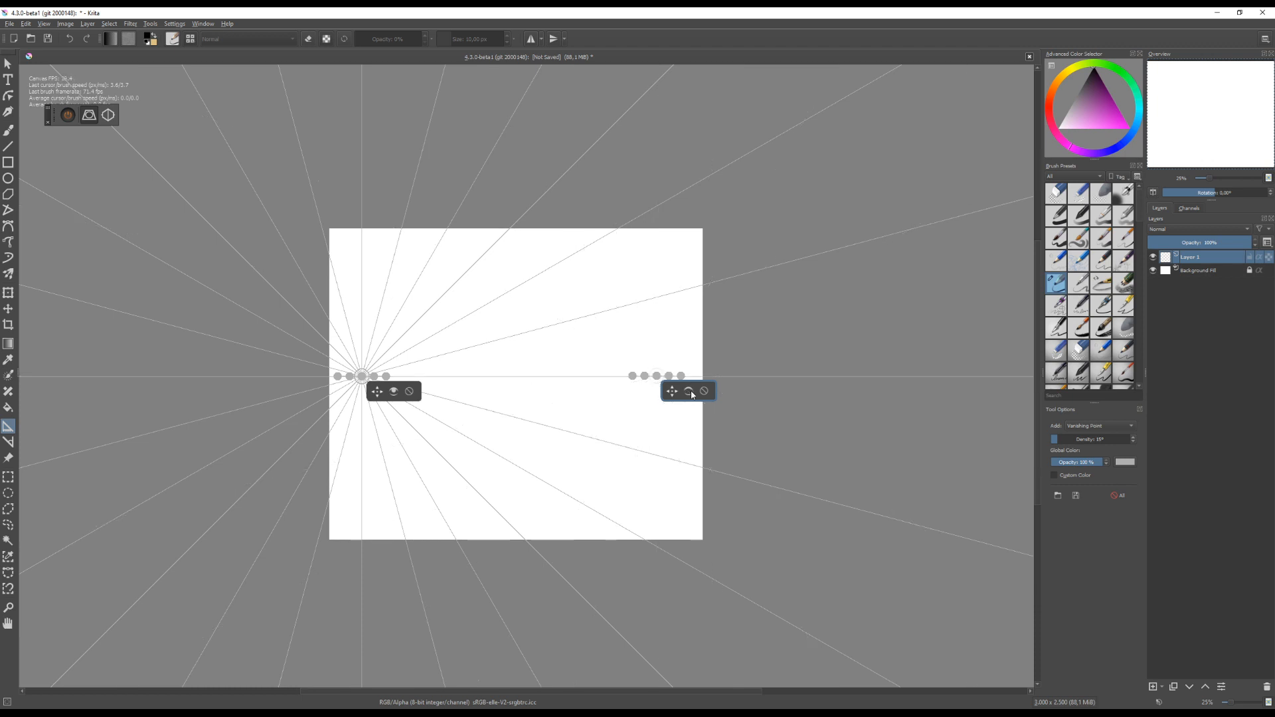
click(689, 391)
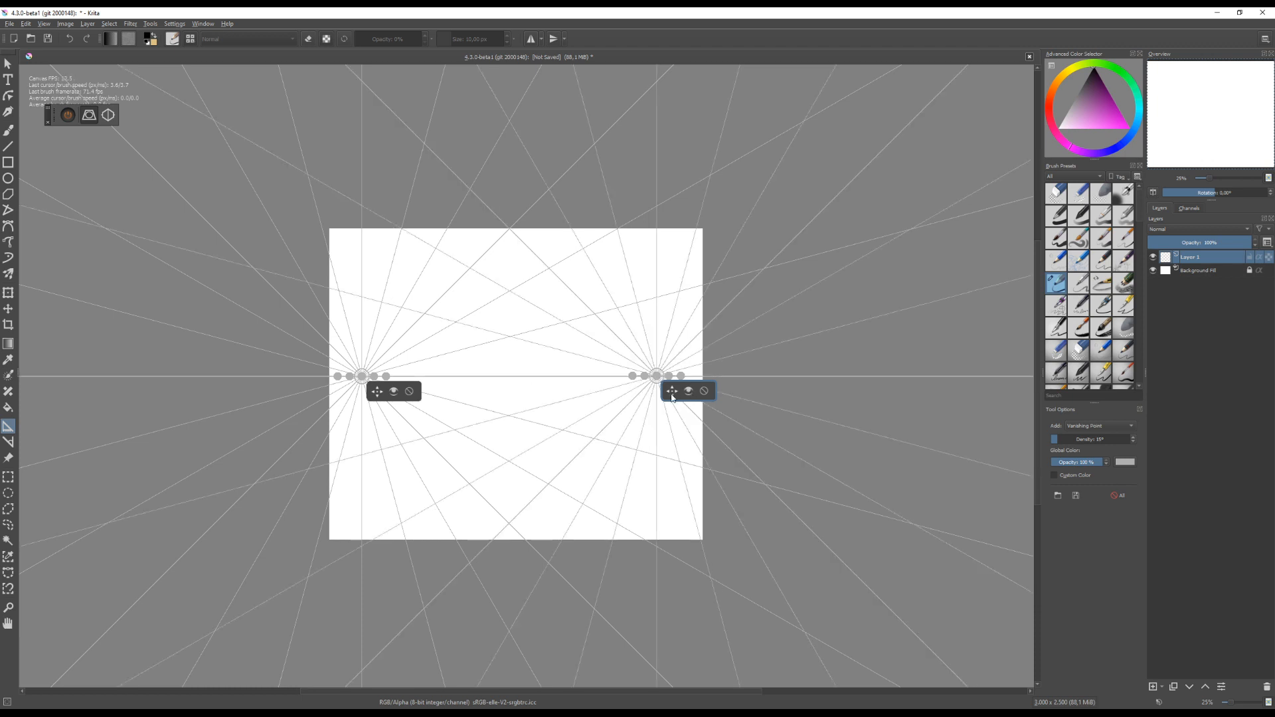
drag(677, 397, 789, 406)
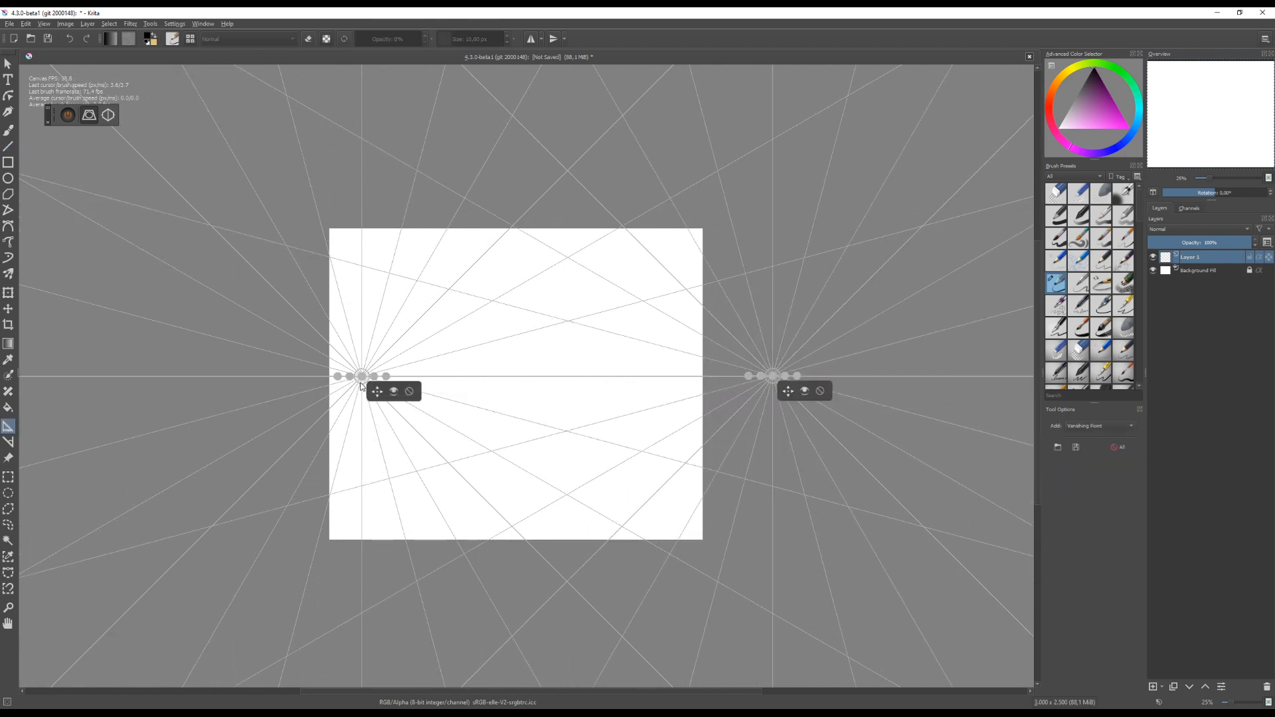
drag(377, 391, 269, 391)
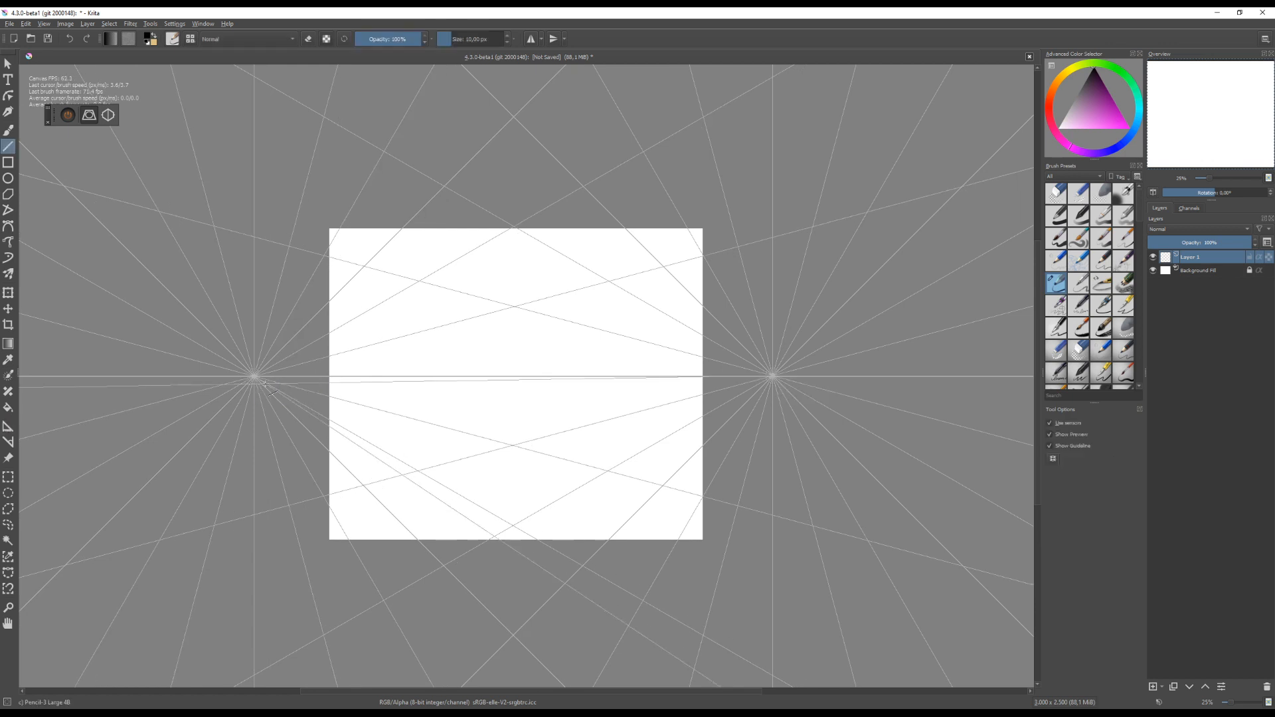
Try a third vanishing point directly above the left one, toggling its lines and lowering it slightly, and remove it
scroll(634, 355, up, 3)
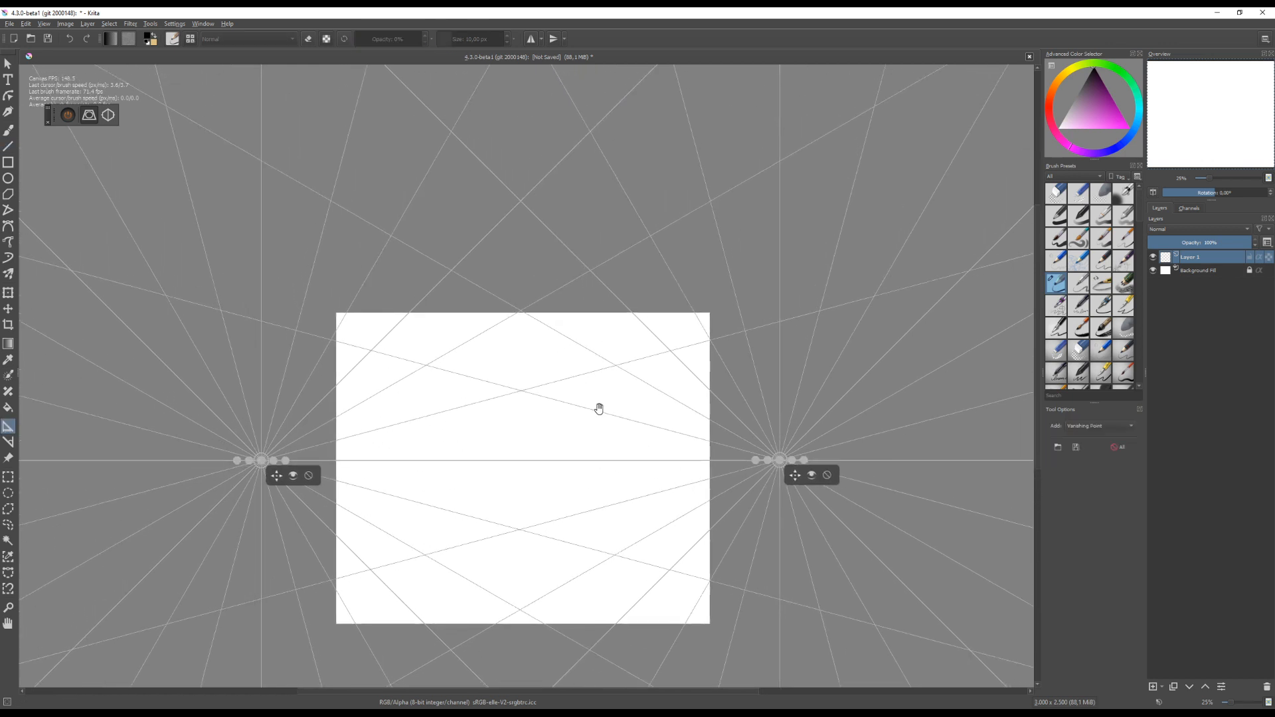
click(261, 190)
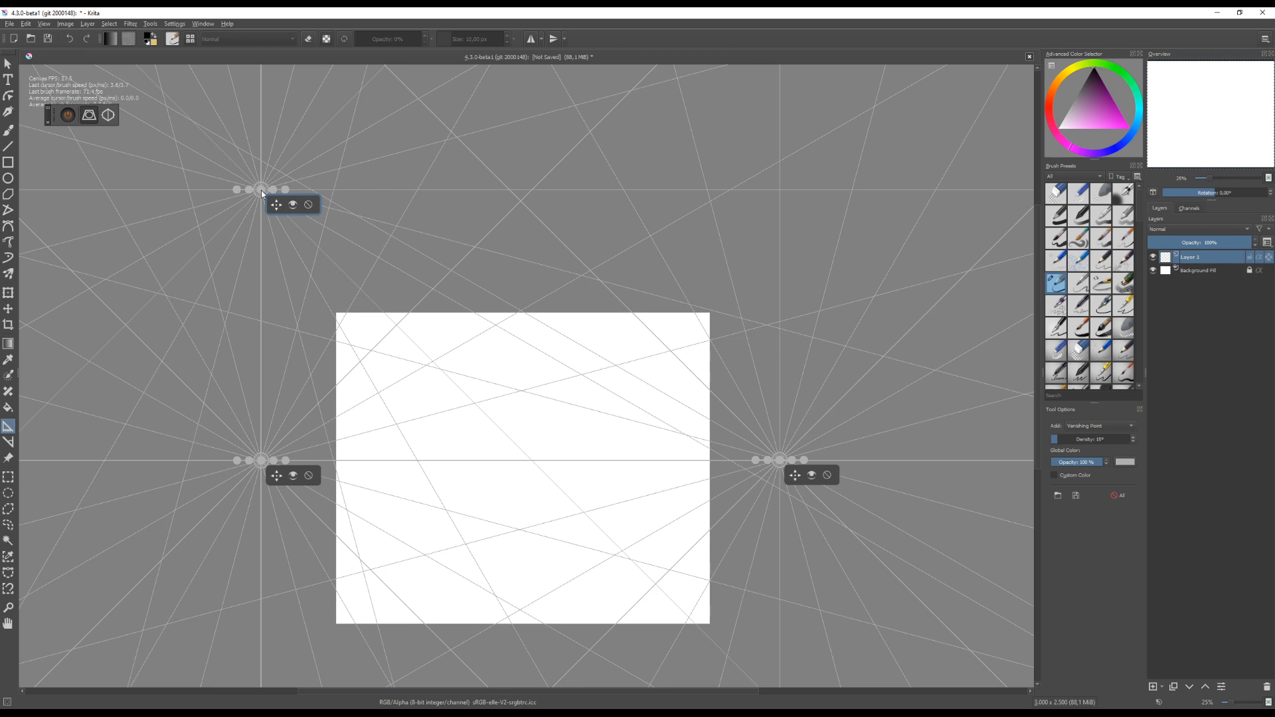
click(293, 208)
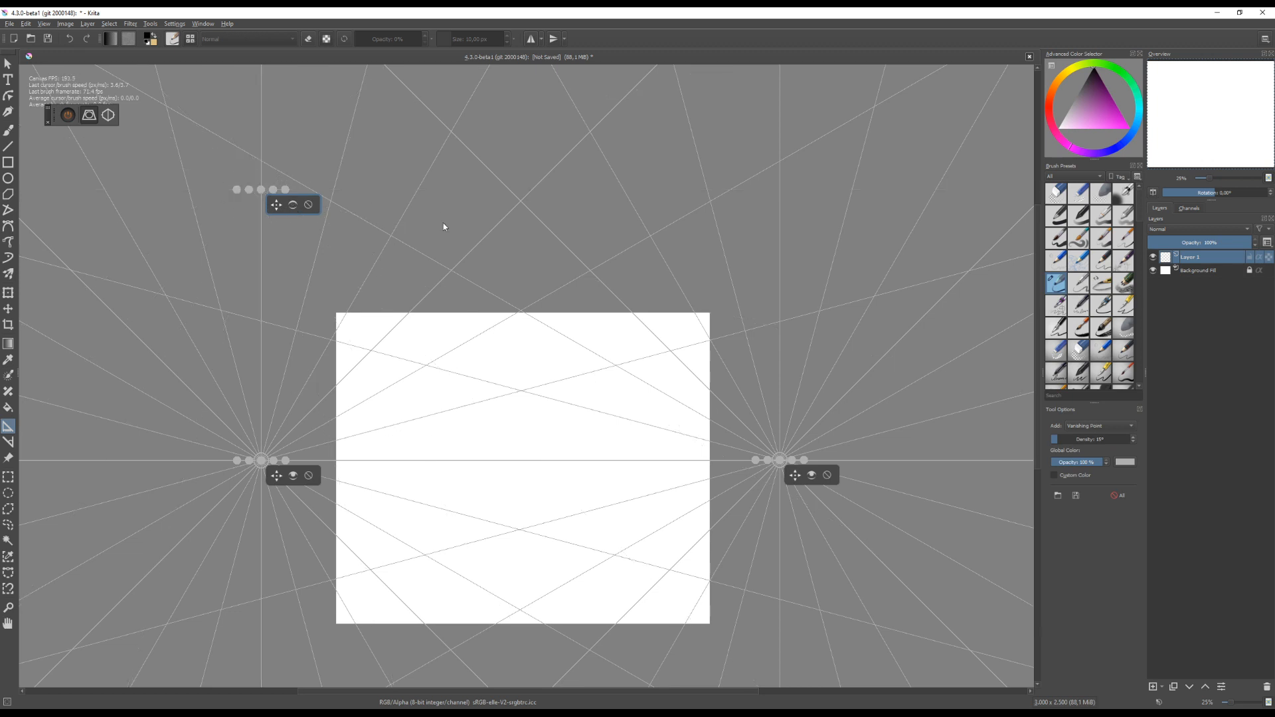
click(287, 206)
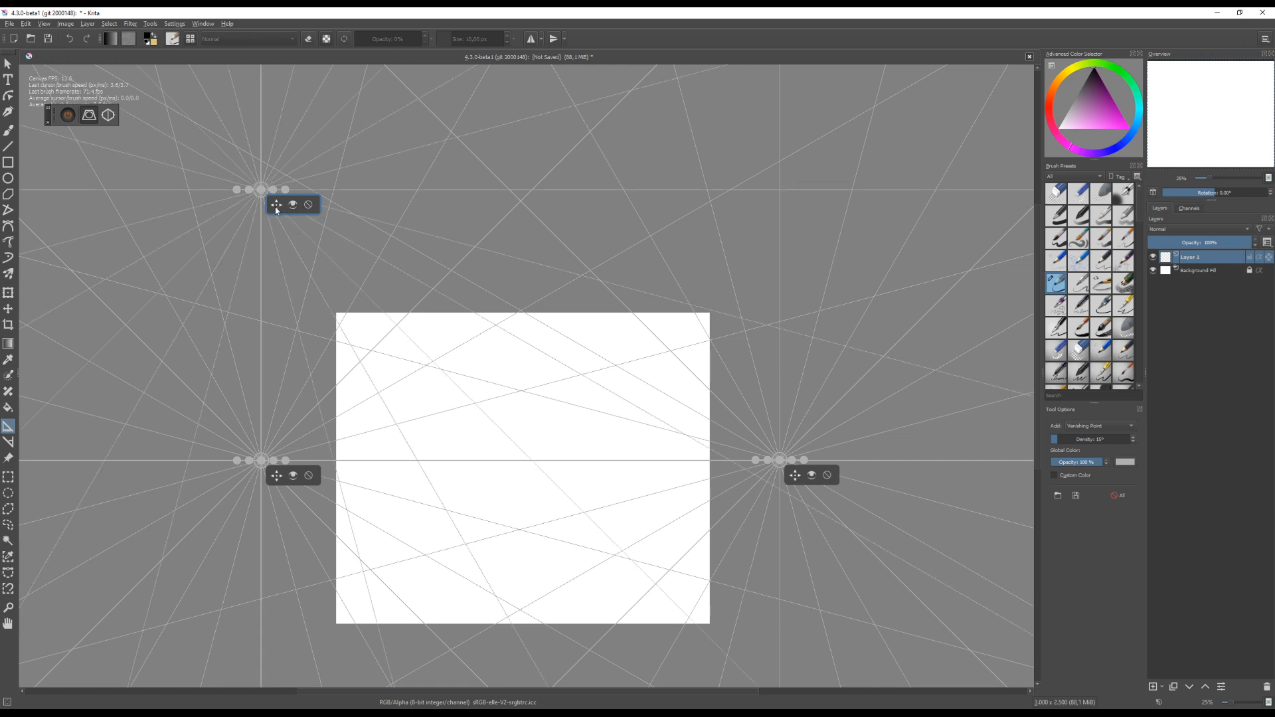
drag(276, 210, 277, 231)
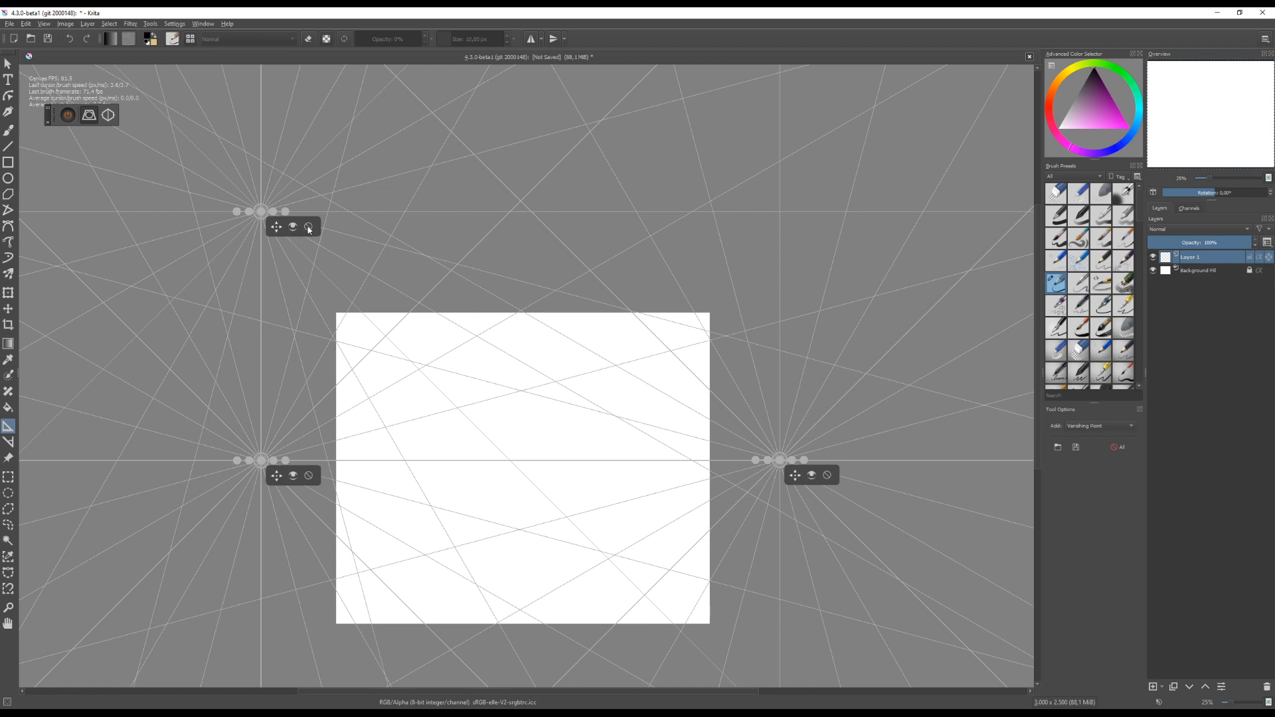
click(308, 228)
Place a third vanishing point high above the canvas, centred horizontally between the two horizon points
drag(463, 390, 503, 348)
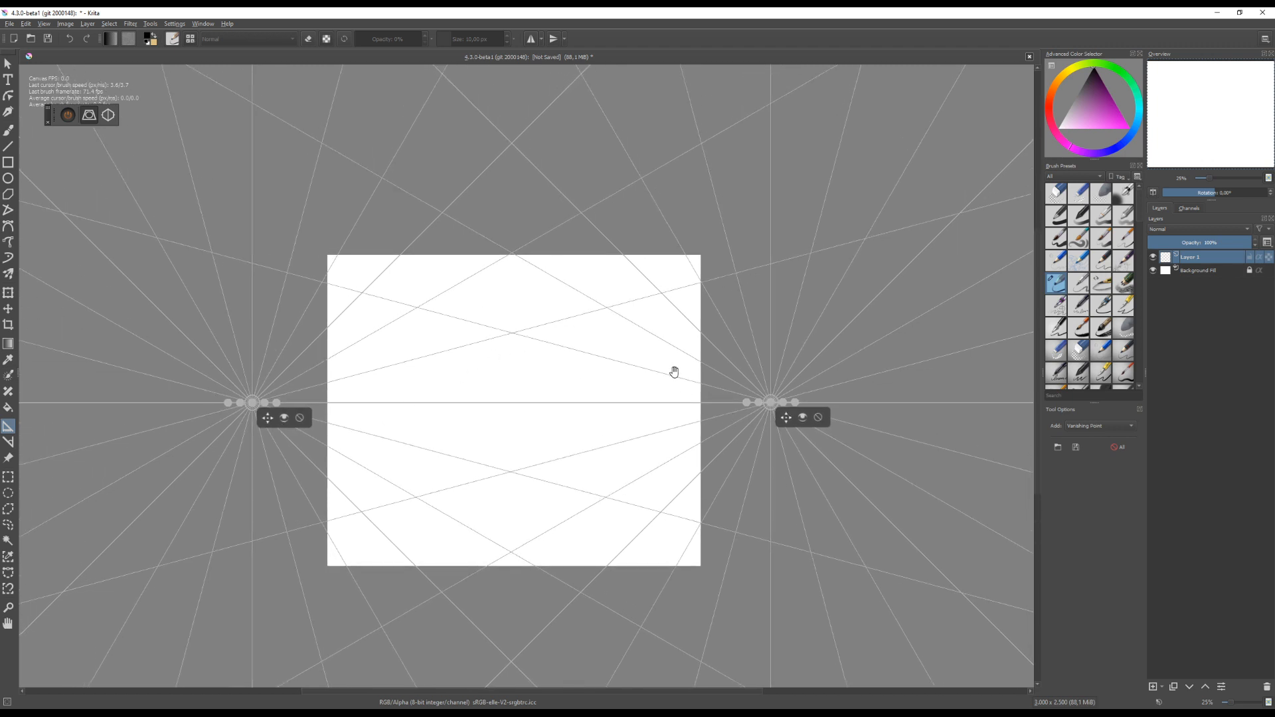
drag(567, 283, 571, 345)
scroll(570, 344, down, 1)
drag(538, 251, 535, 444)
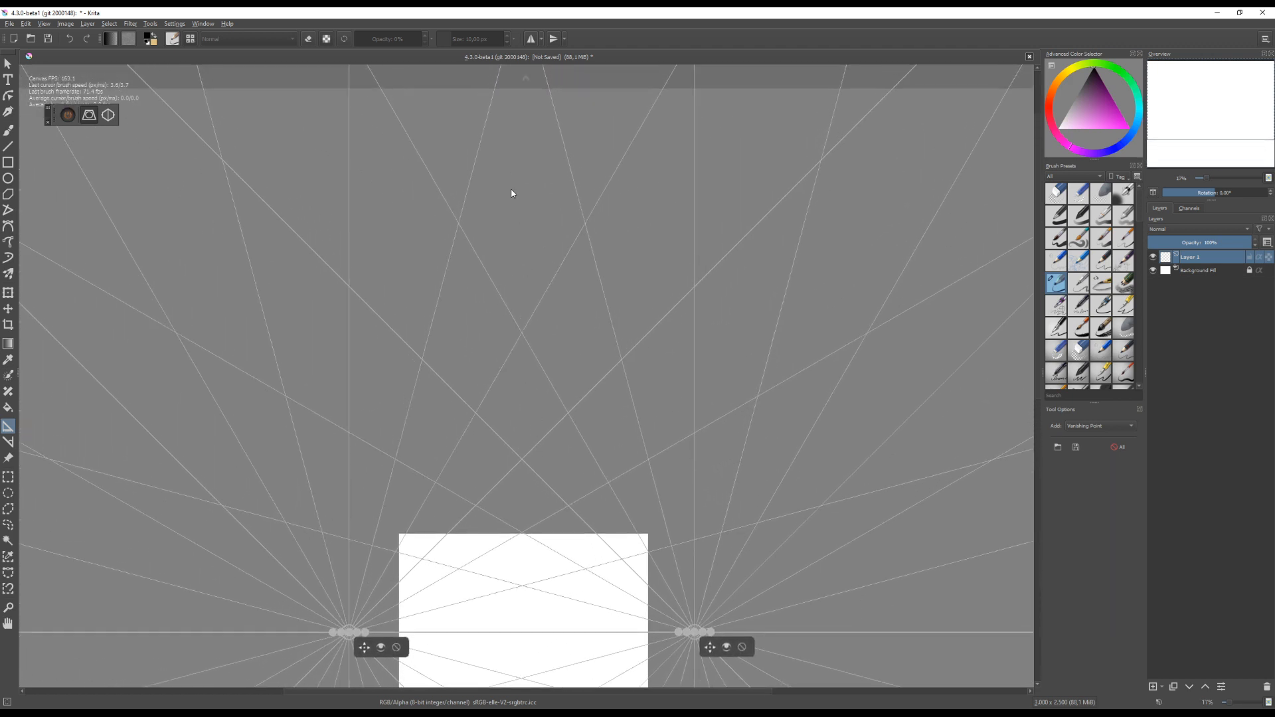
click(524, 137)
Move the third vanishing point further up from the canvas, keeping it roughly centred, and check its guide lines
drag(628, 558, 613, 313)
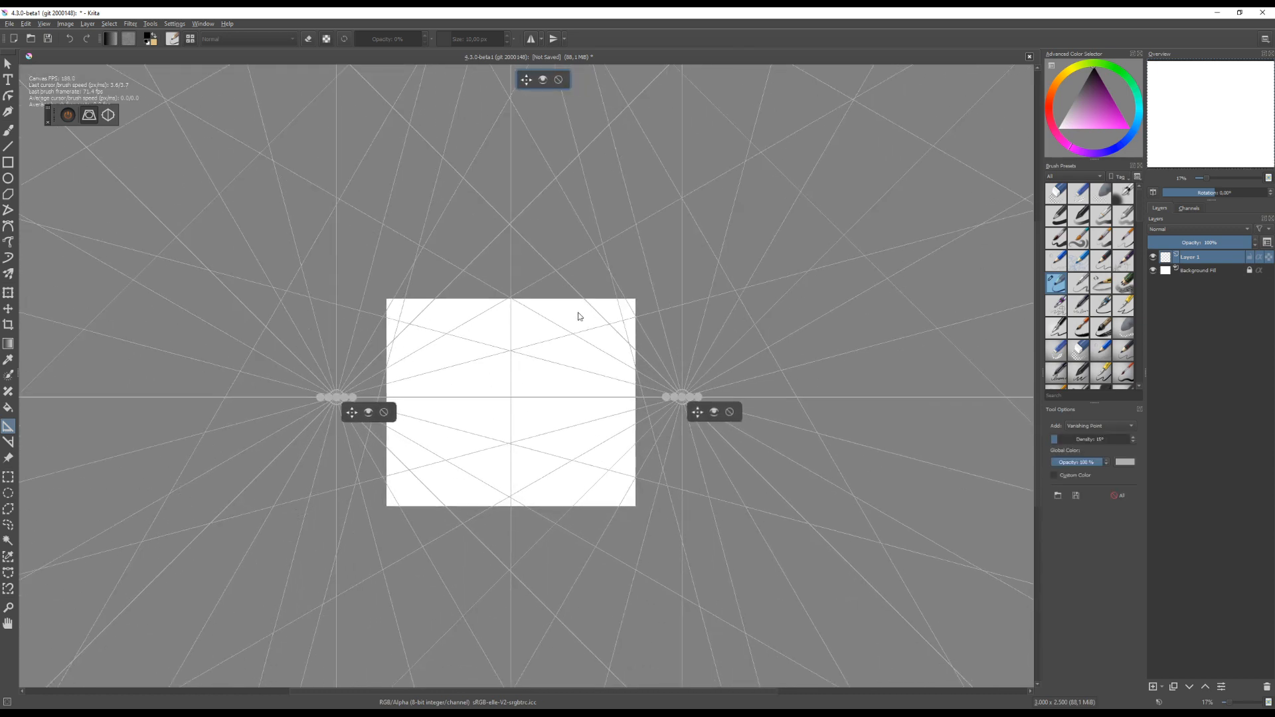
drag(568, 175, 540, 501)
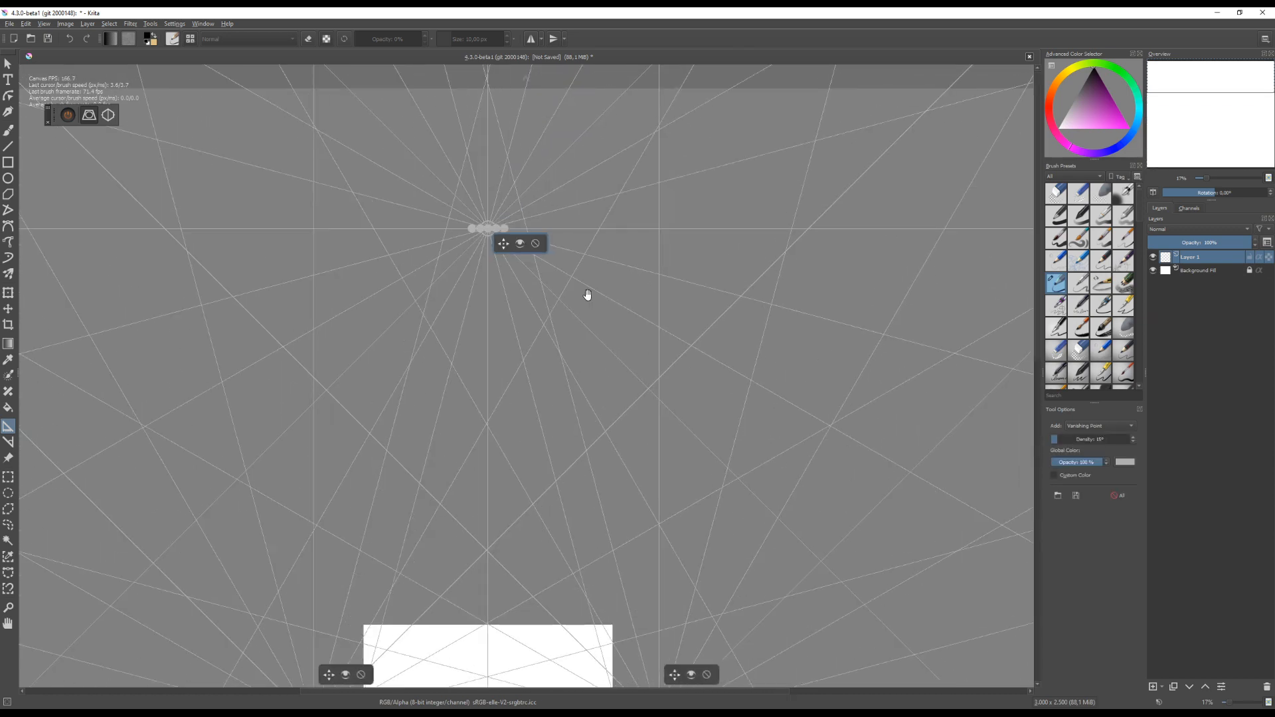
drag(502, 244, 495, 145)
key(v)
drag(587, 425, 621, 385)
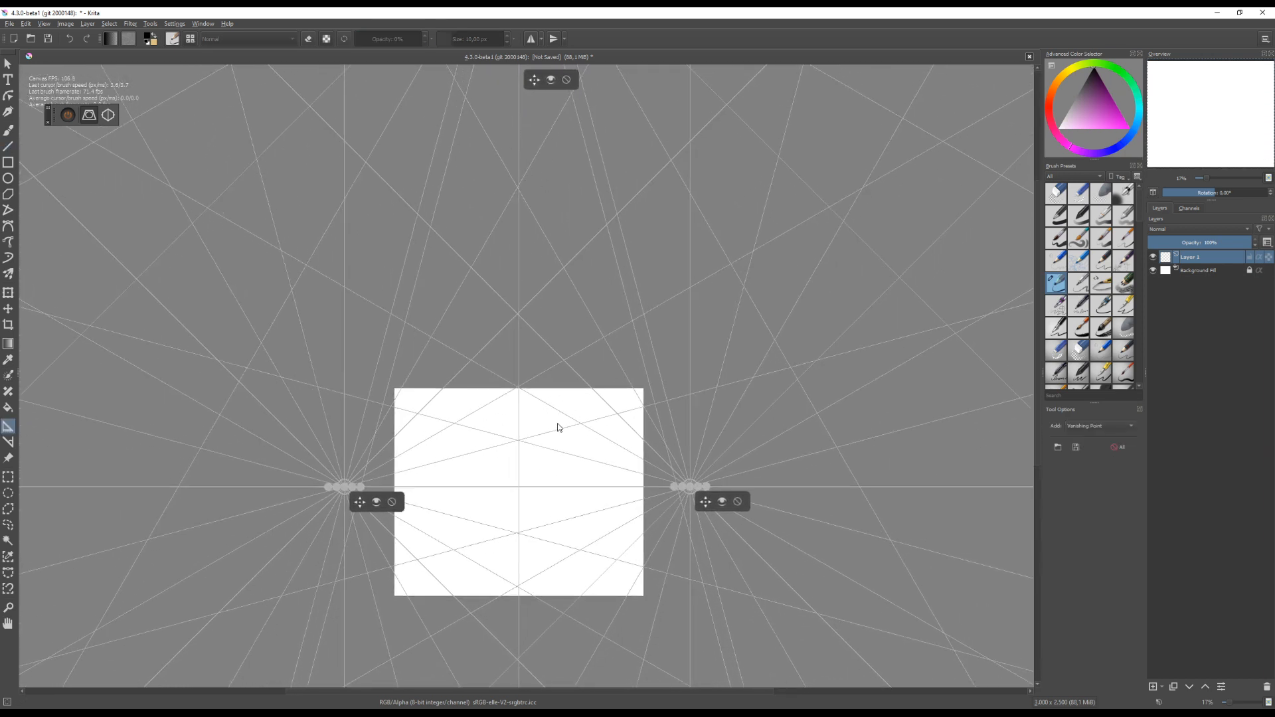
drag(568, 251, 550, 350)
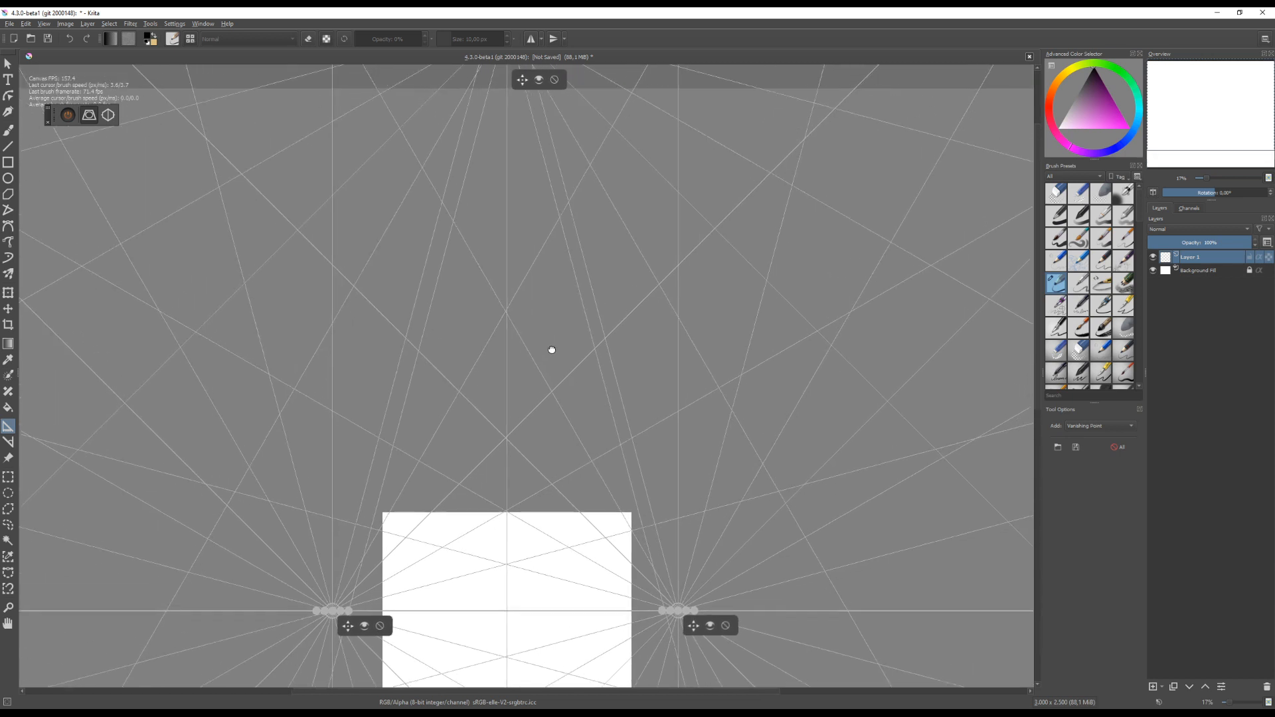
Delete the third vanishing point high above the canvas, keeping only the two horizon points
key(ctrl+shift+z)
click(556, 81)
drag(608, 449, 615, 288)
scroll(557, 373, up, 1)
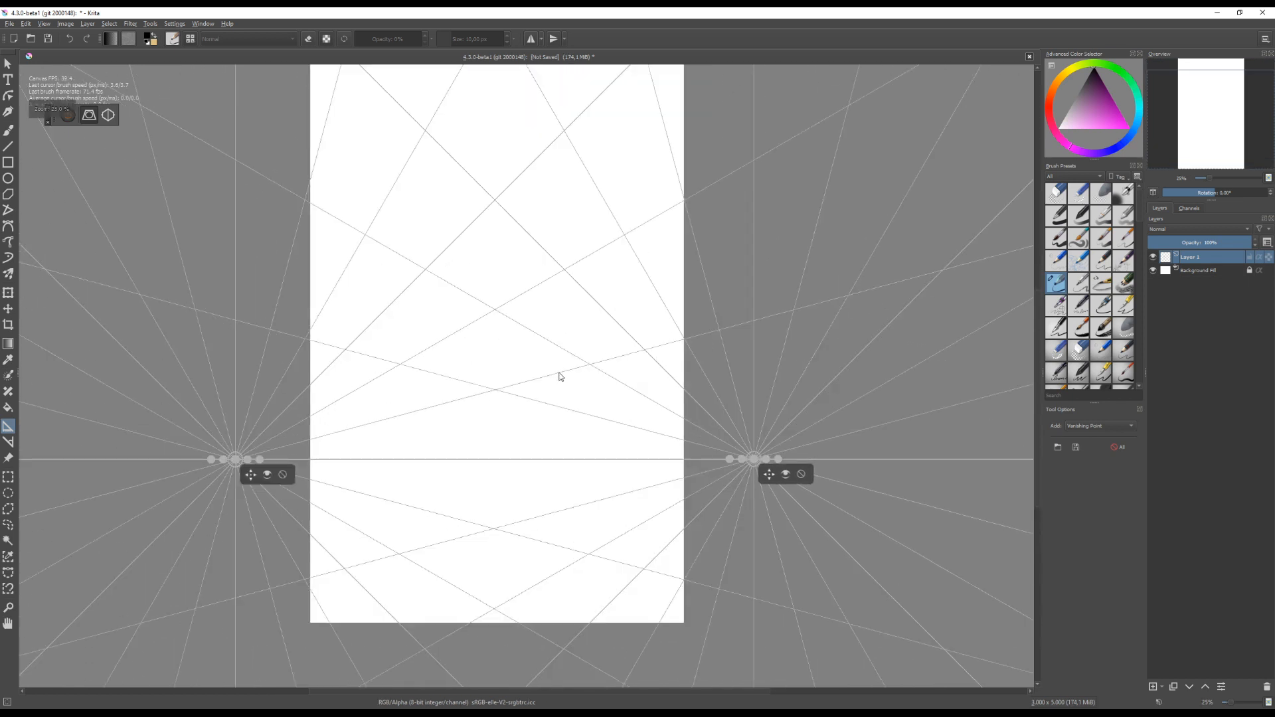
drag(565, 397, 582, 429)
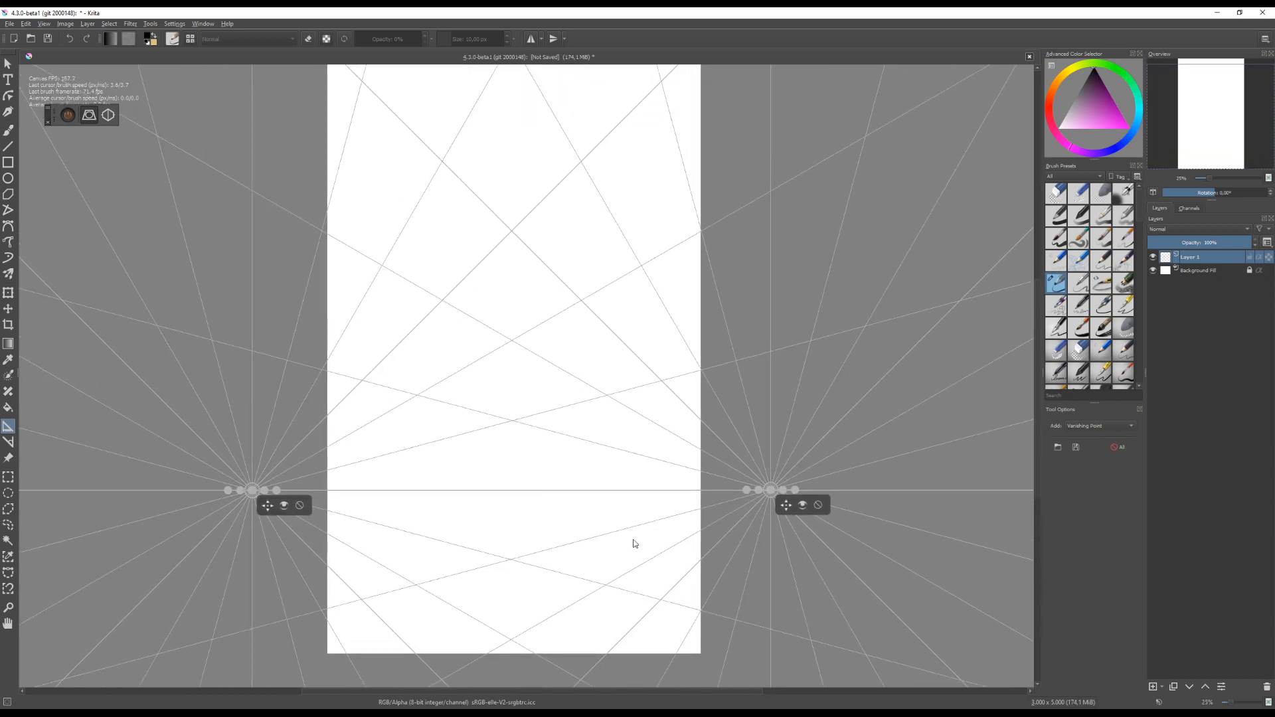
Add a short vertical Parallel Ruler assistant just outside the canvas's lower-left corner and shift it slightly further out
click(1090, 426)
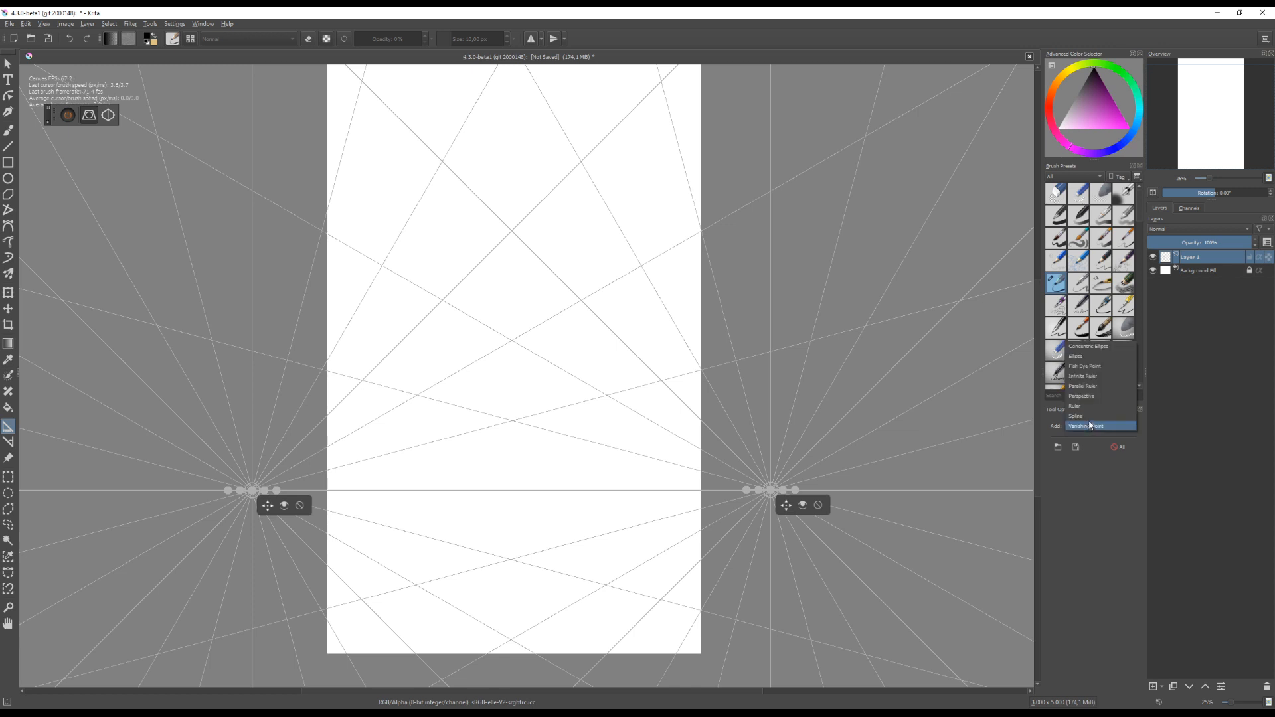
click(1095, 387)
drag(418, 572, 539, 359)
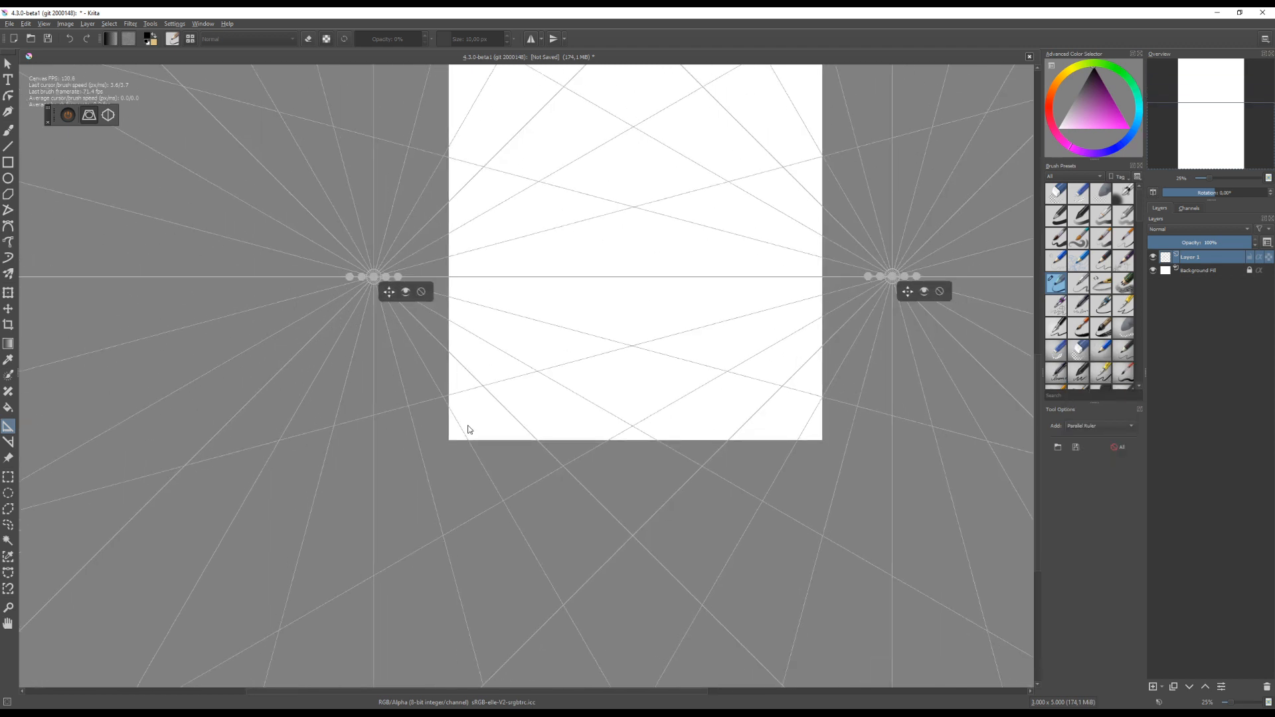
scroll(468, 429, up, 3)
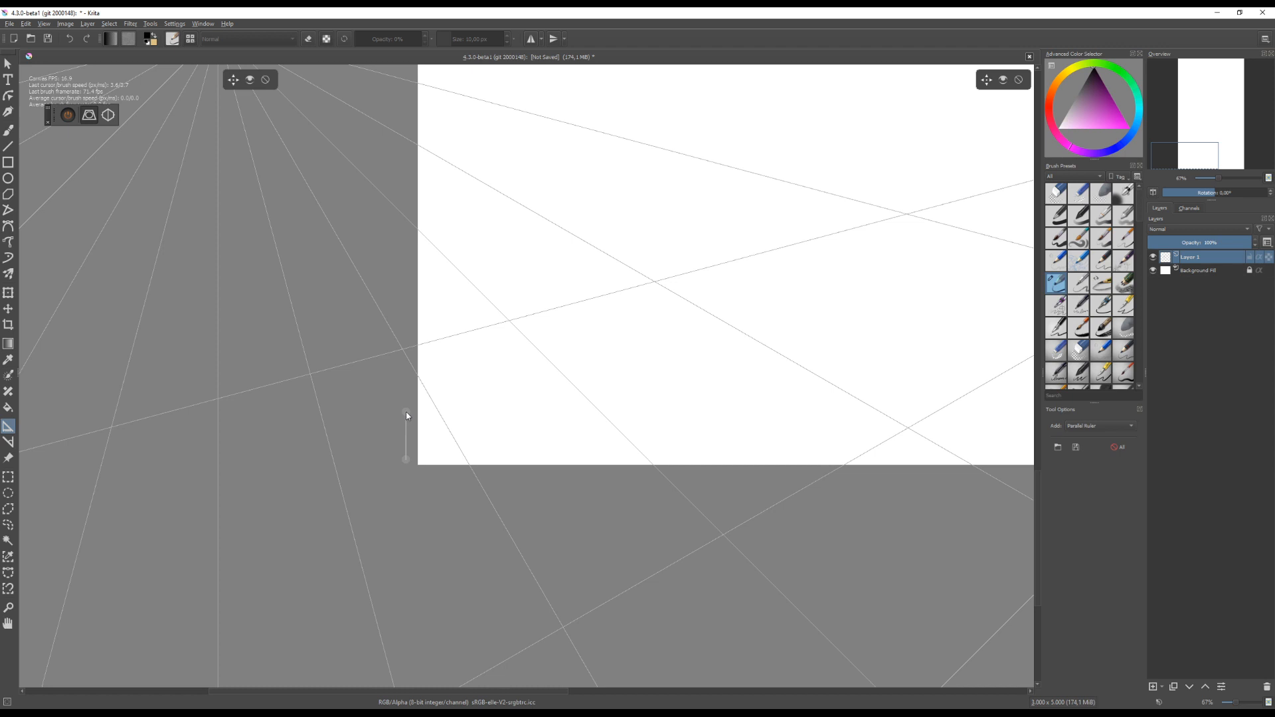
click(406, 415)
scroll(406, 431, down, 4)
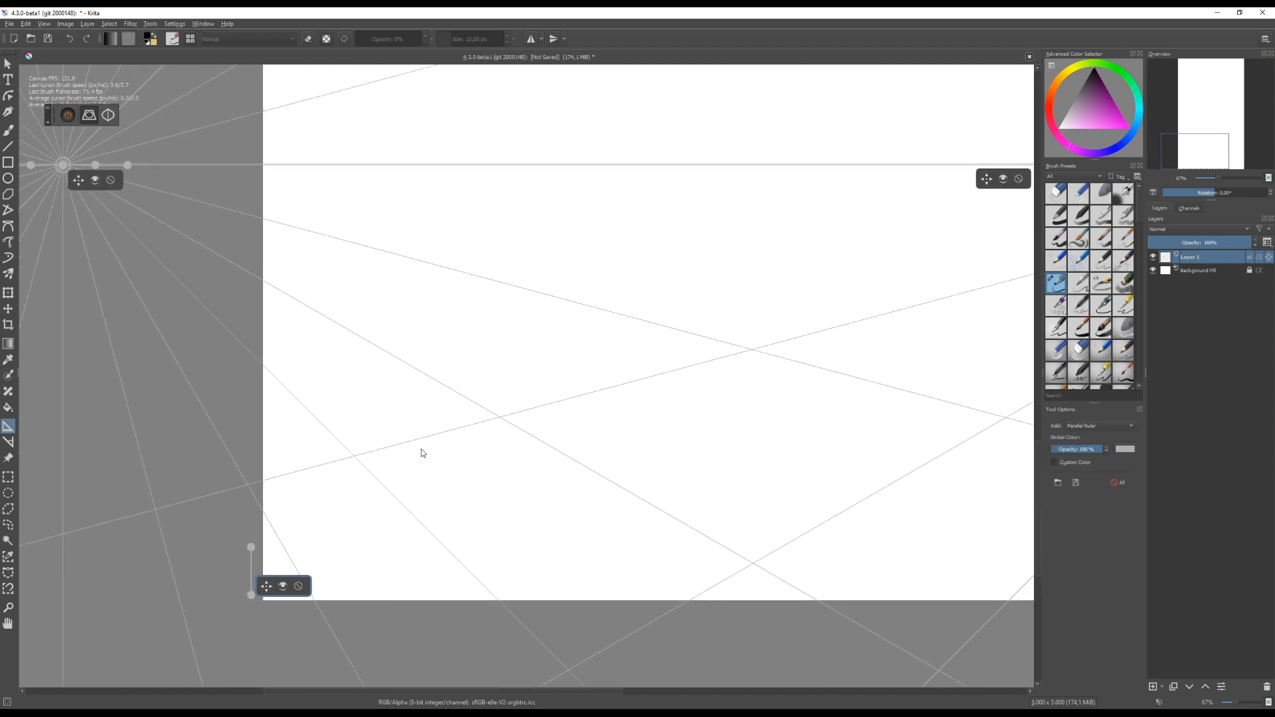
drag(490, 418, 433, 531)
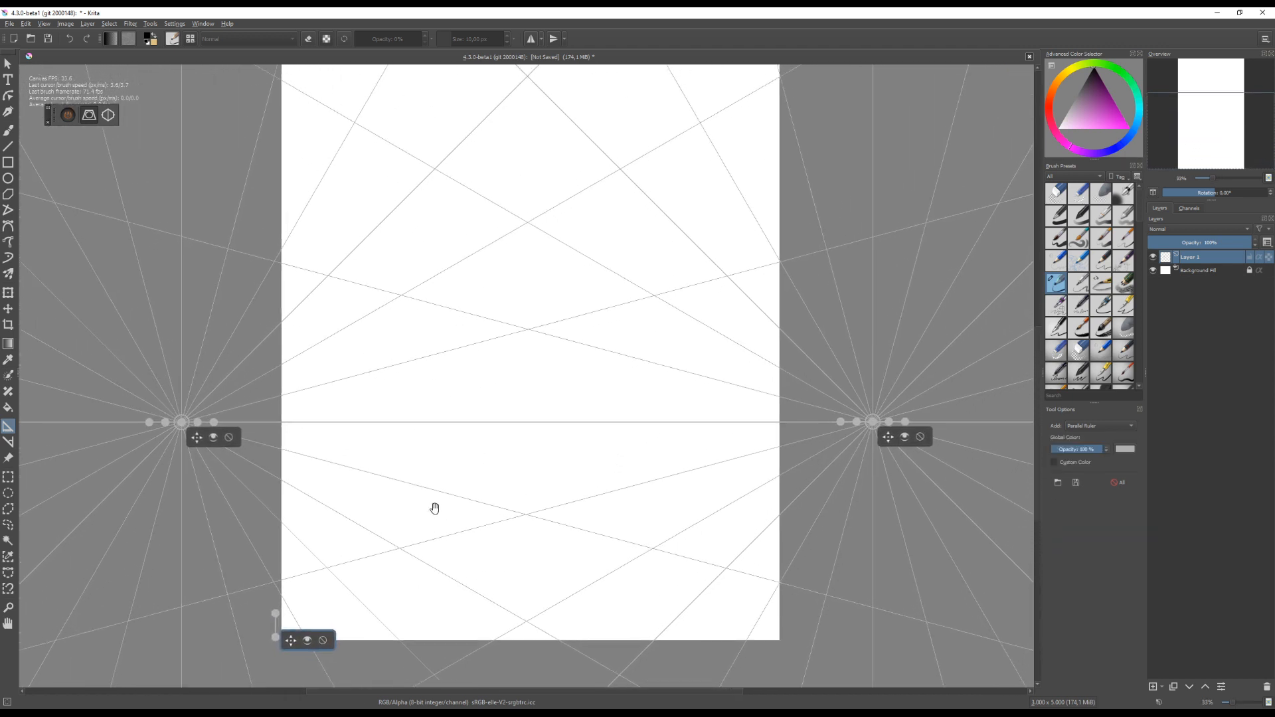
drag(422, 488, 416, 499)
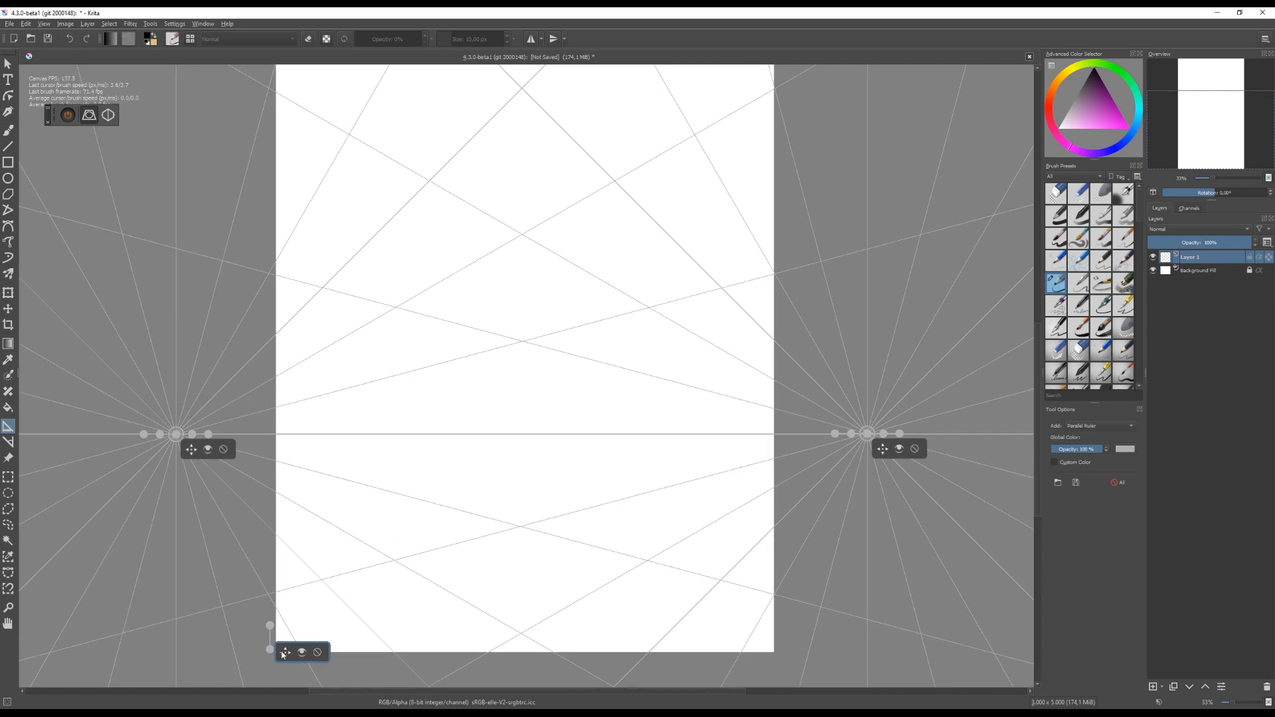
mouse_move(285, 652)
mouse_down()
mouse_move(448, 497)
mouse_move(278, 655)
mouse_up()
Switch to the freehand brush, enable Snap to Assistants, and undo the test strokes drawn around the horizon
key(b)
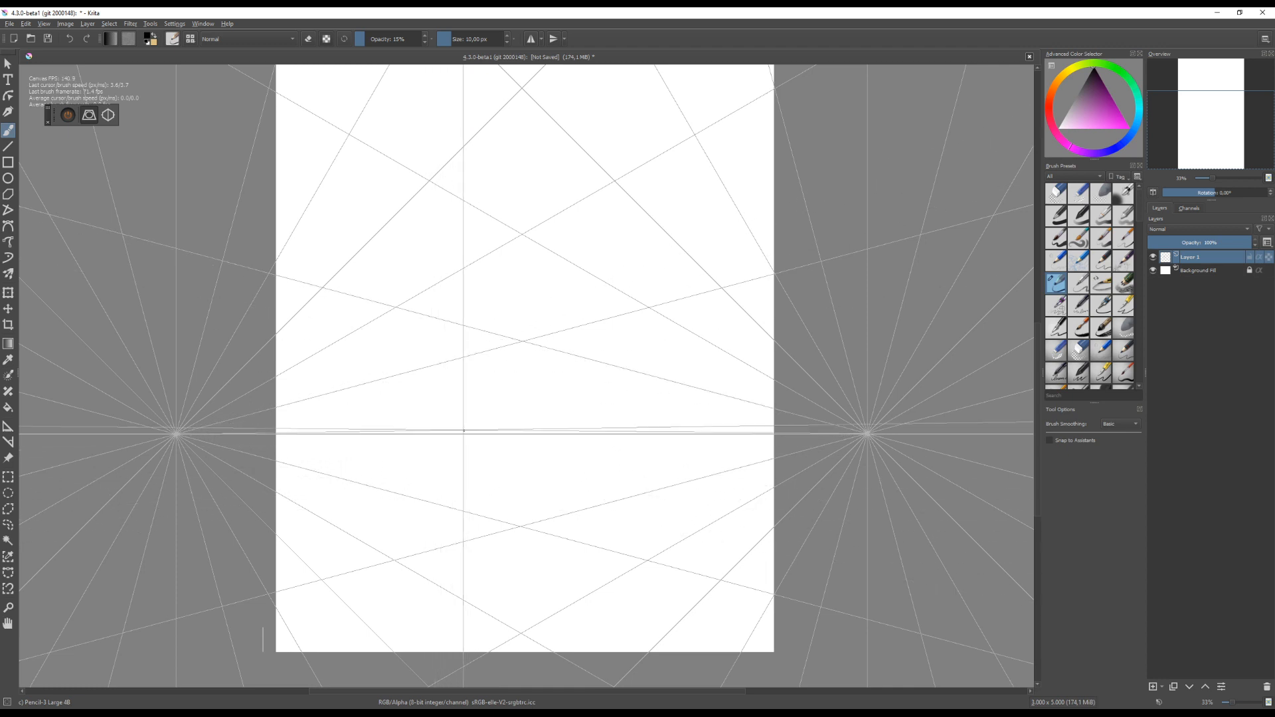
mouse_move(479, 369)
mouse_down()
mouse_move(454, 385)
mouse_move(459, 481)
mouse_up()
mouse_move(445, 399)
mouse_down()
mouse_move(526, 393)
mouse_move(470, 477)
mouse_move(510, 385)
mouse_up()
key(ctrl+z)
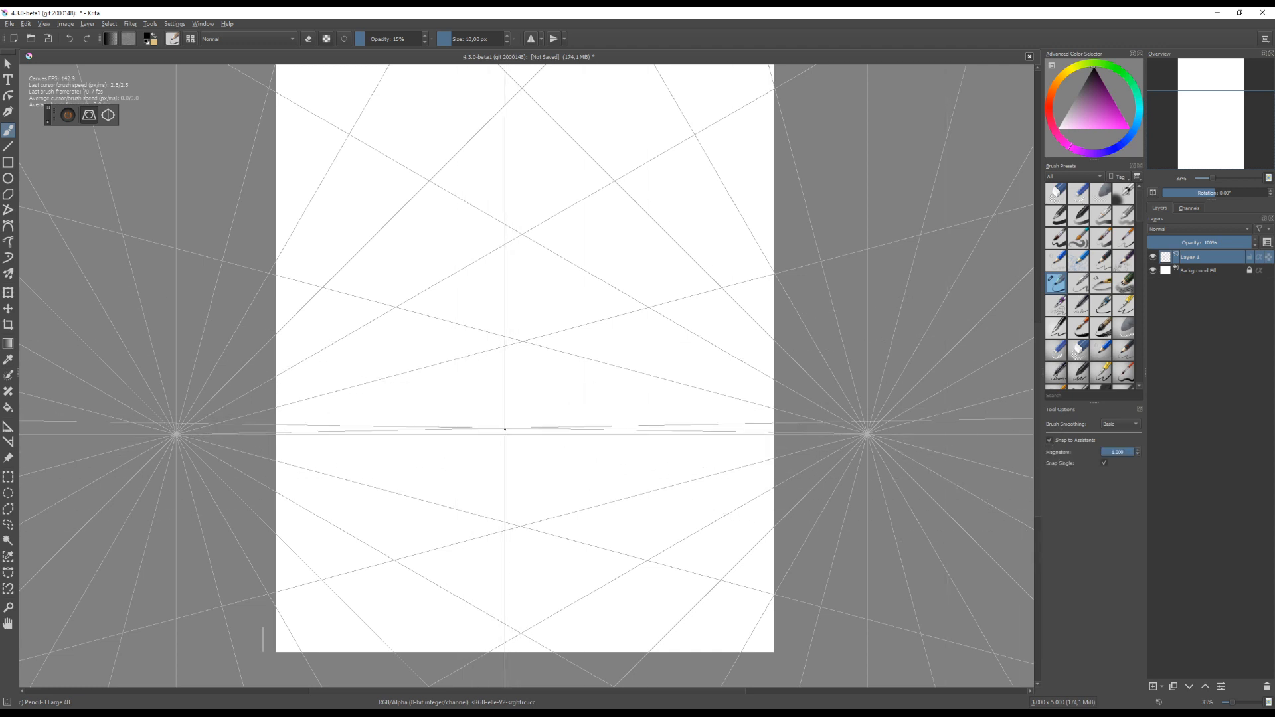
drag(481, 371, 566, 387)
key(ctrl+z)
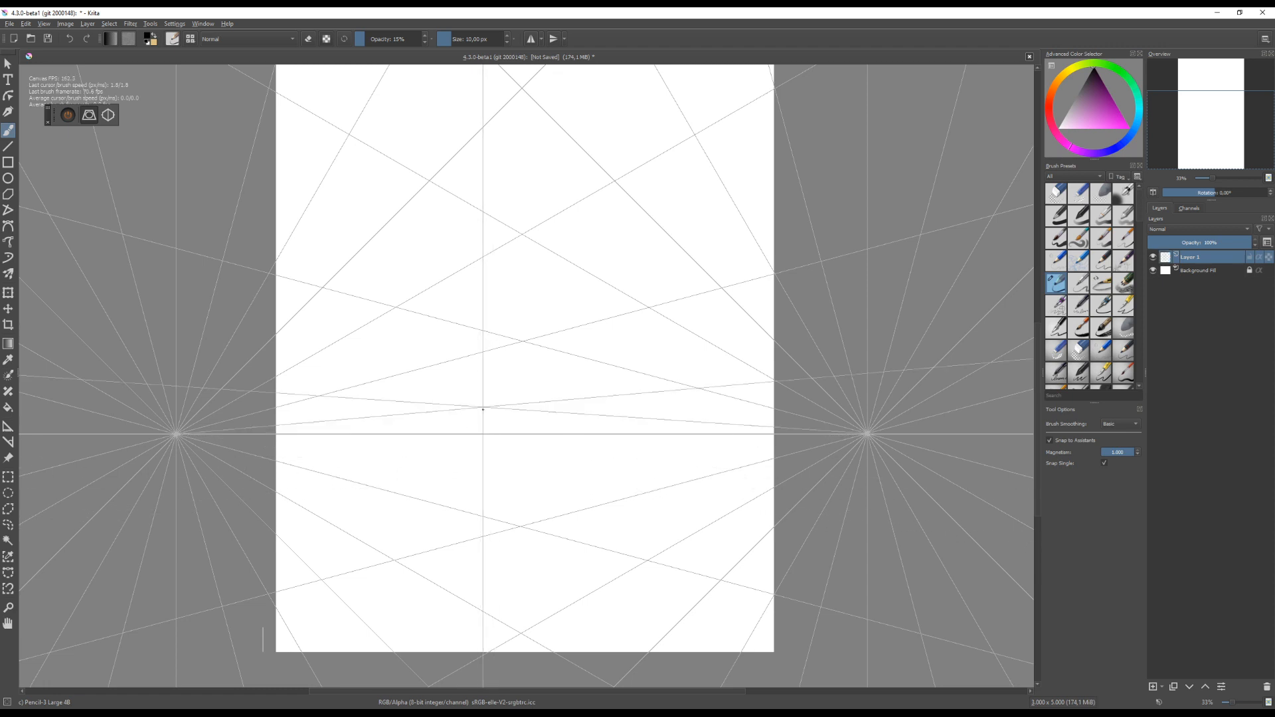
Try a four-sided plane just below the horizon with strokes snapped to both vanishing points, and remove it from the canvas
mouse_move(504, 305)
mouse_down()
mouse_move(504, 482)
mouse_move(618, 473)
mouse_up()
key(ctrl+z)
drag(498, 492, 417, 477)
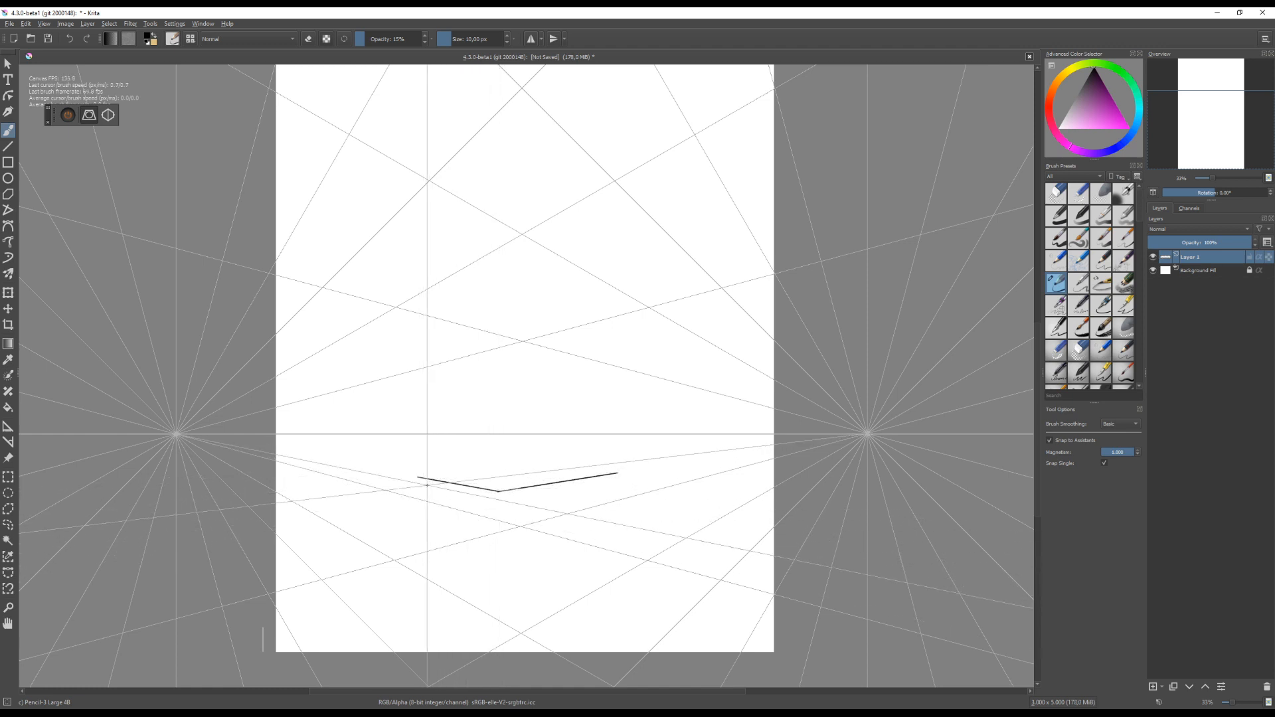
drag(418, 477, 507, 469)
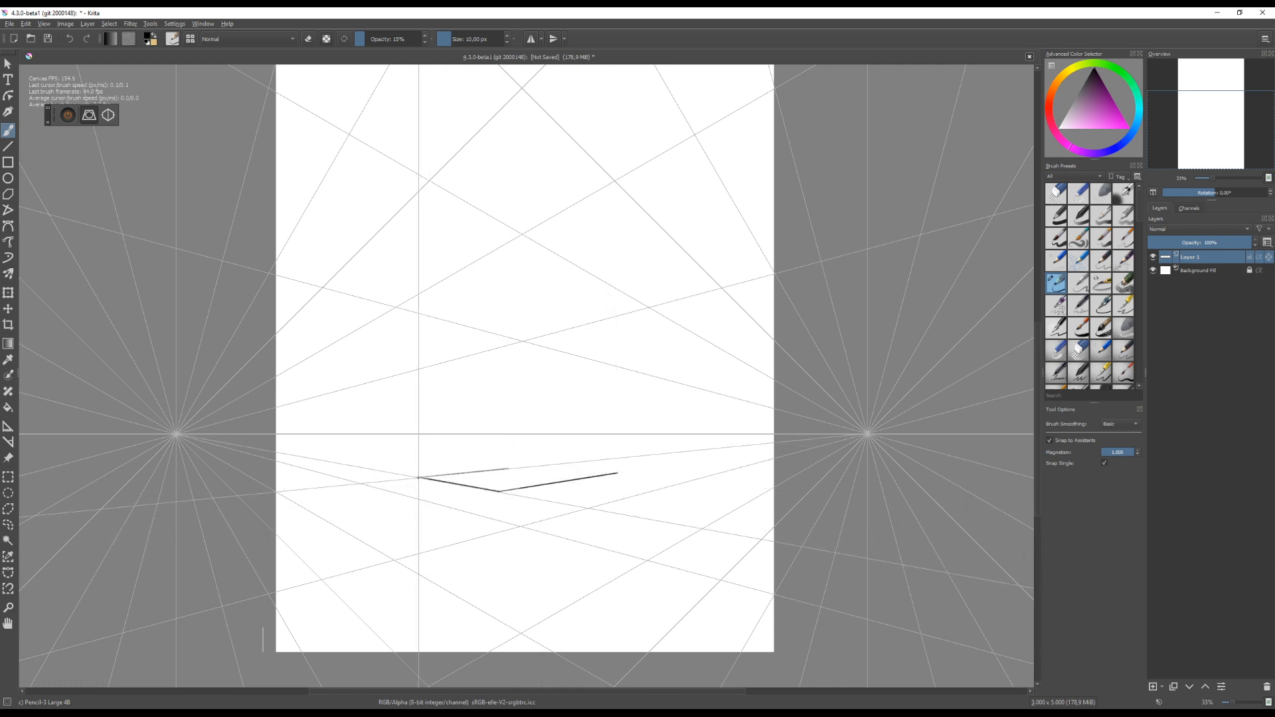
drag(419, 477, 545, 467)
key(ctrl+z)
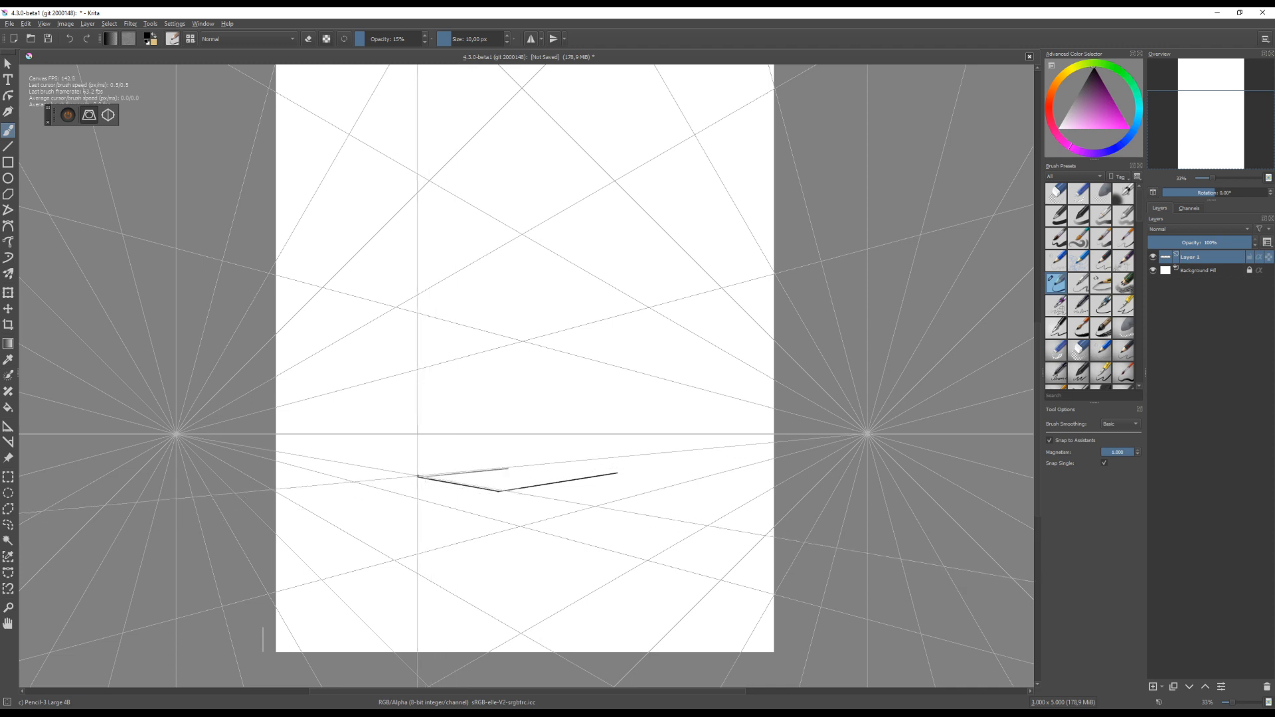
drag(418, 477, 617, 473)
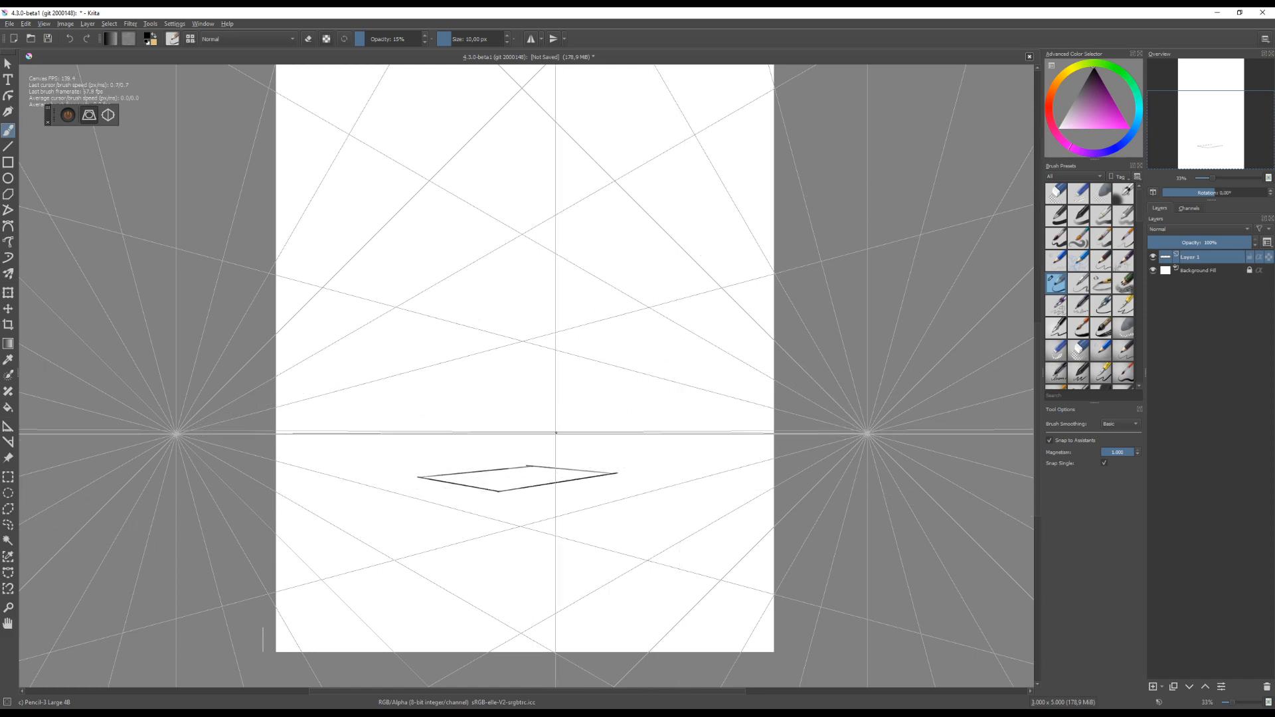
mouse_move(528, 515)
mouse_down()
mouse_move(538, 480)
mouse_move(507, 496)
mouse_move(521, 507)
mouse_move(527, 439)
mouse_move(509, 447)
mouse_move(522, 432)
mouse_move(547, 483)
mouse_move(527, 498)
mouse_up()
scroll(539, 479, up, 1)
scroll(538, 478, down, 1)
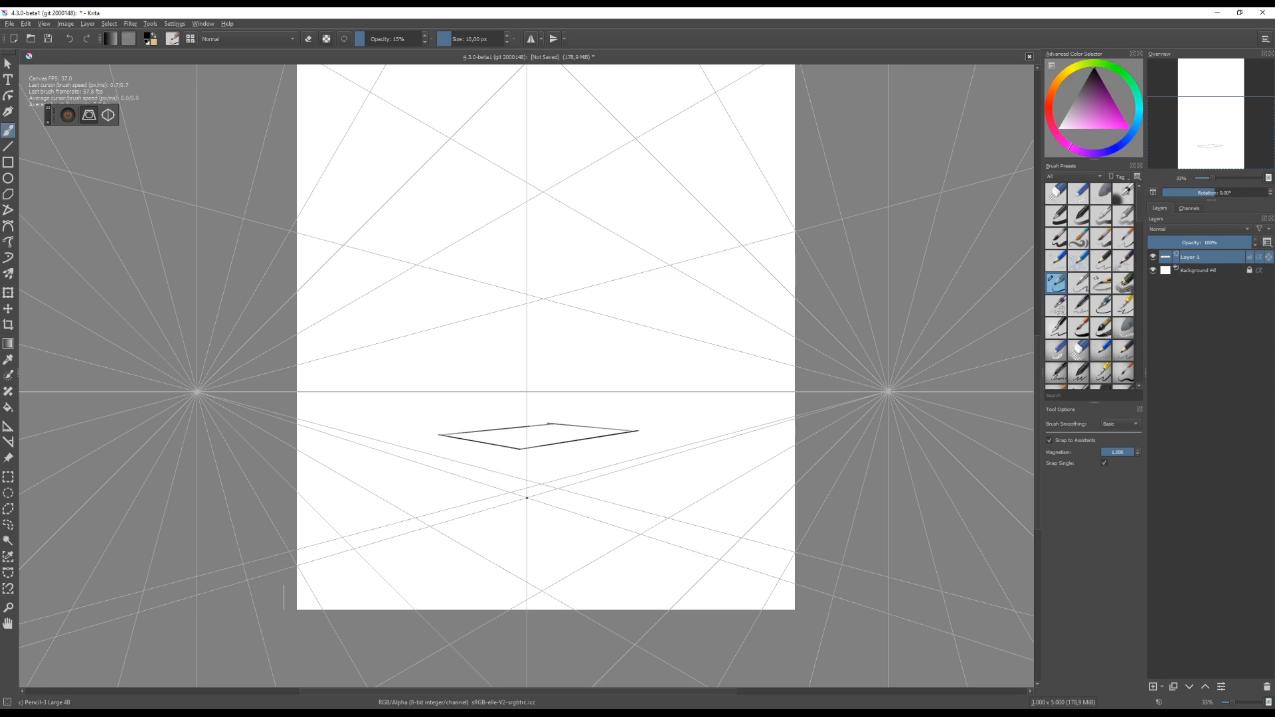
drag(509, 378, 518, 384)
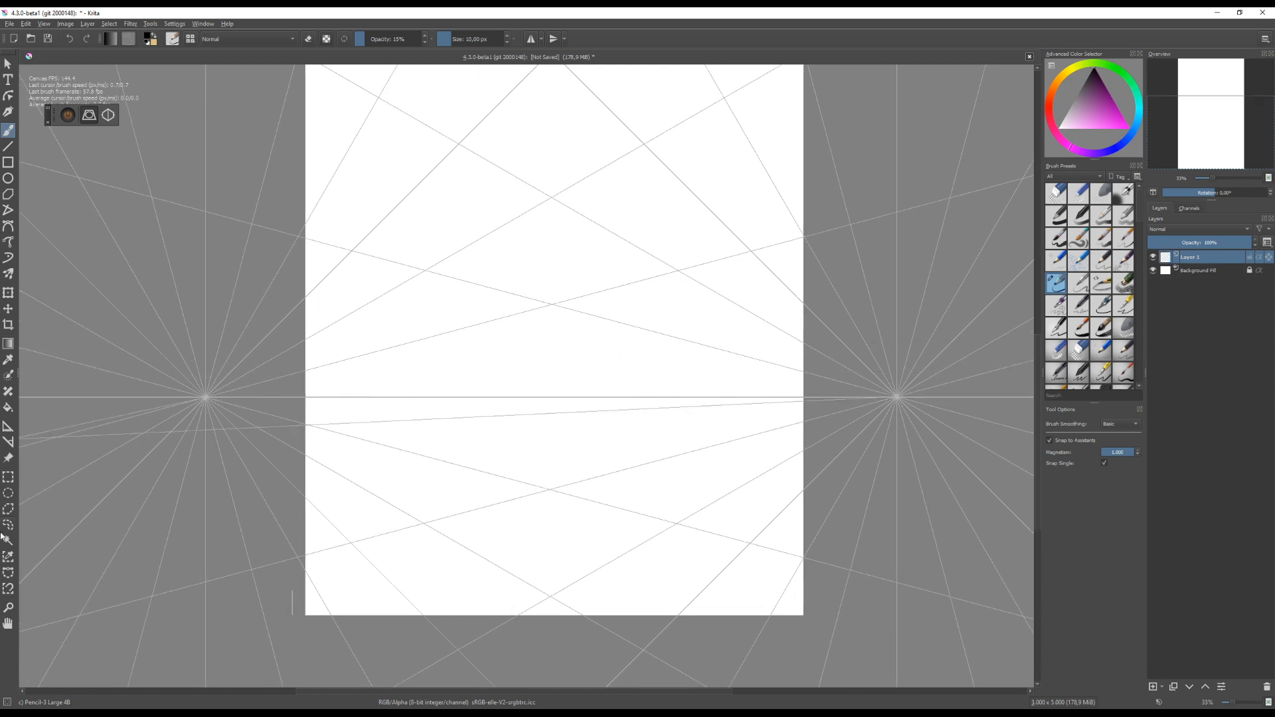
Delete the left and right vanishing point assistants, leaving the parallel ruler in place
click(8, 427)
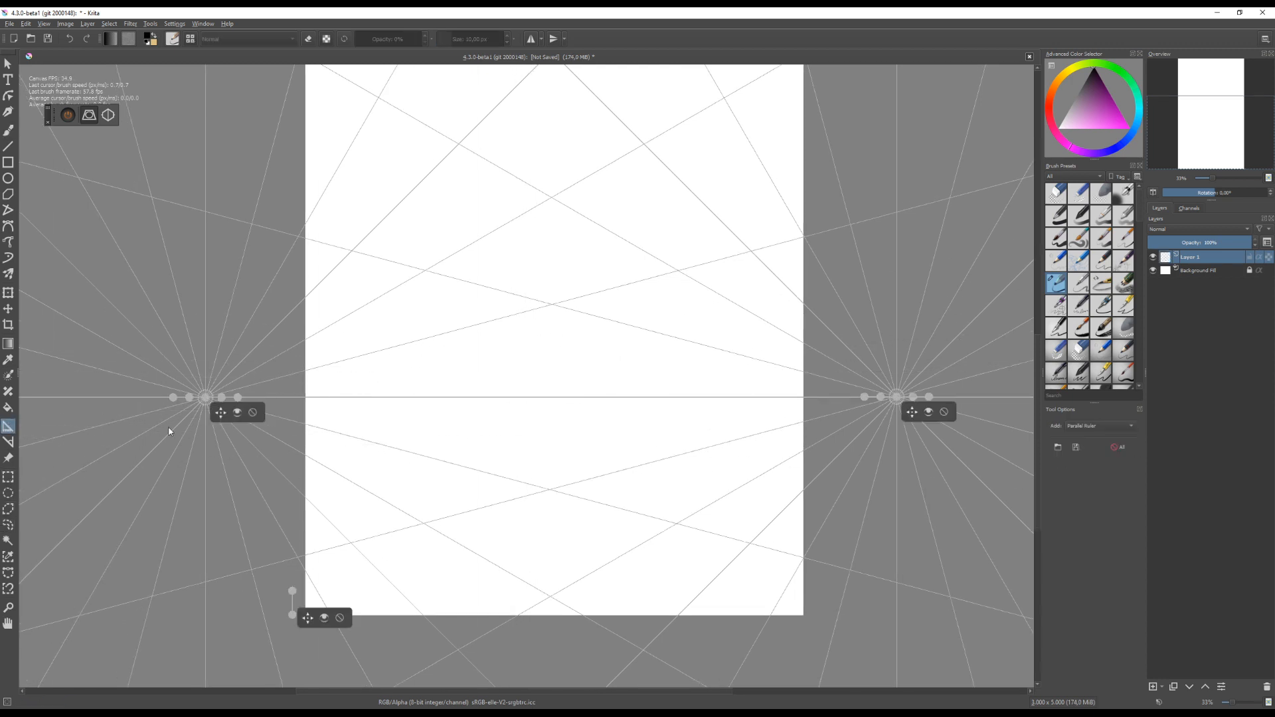
click(253, 413)
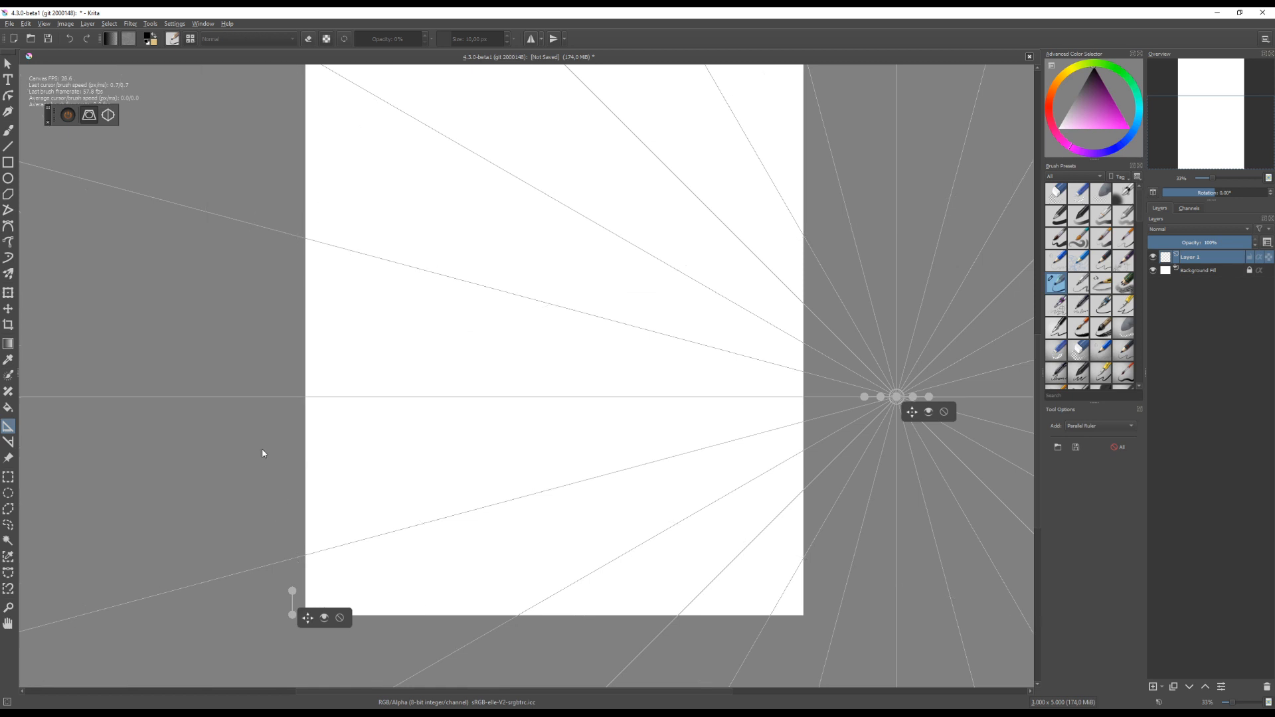
click(944, 411)
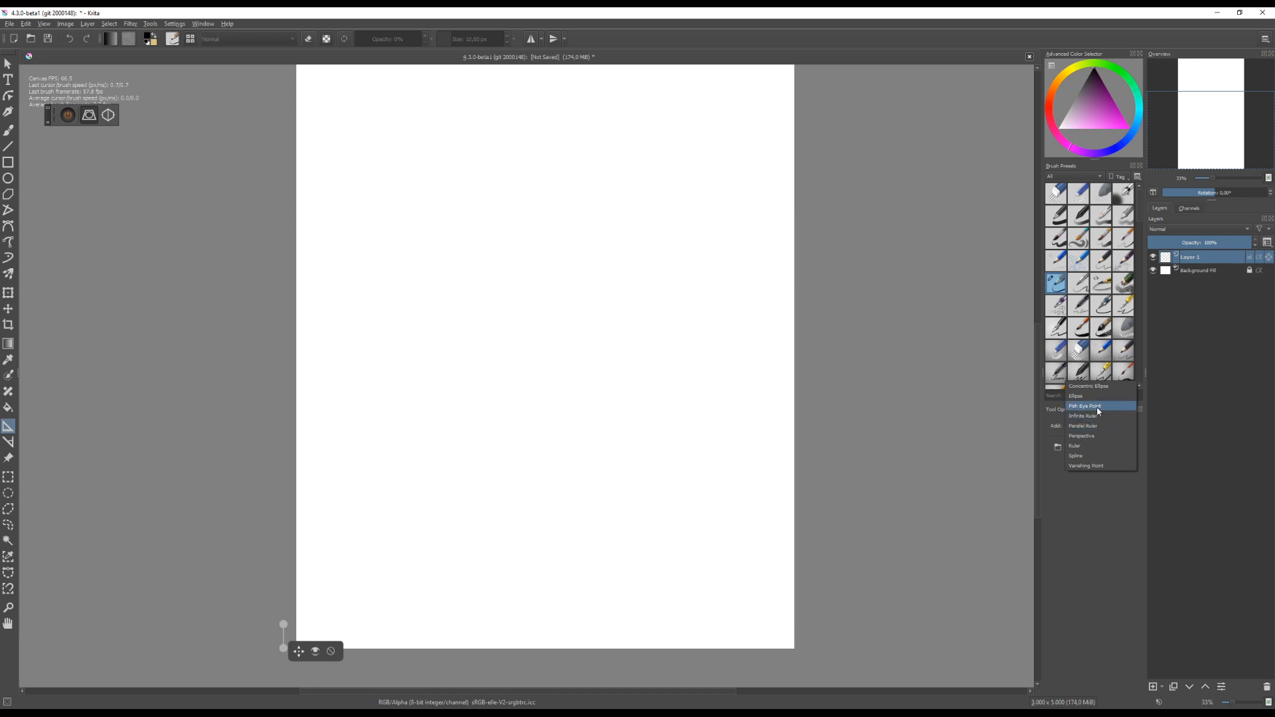
Add a Fish Eye Point assistant spanning horizontally beyond both canvas sides, with its circle reaching just below the canvas's lower edge
click(1099, 408)
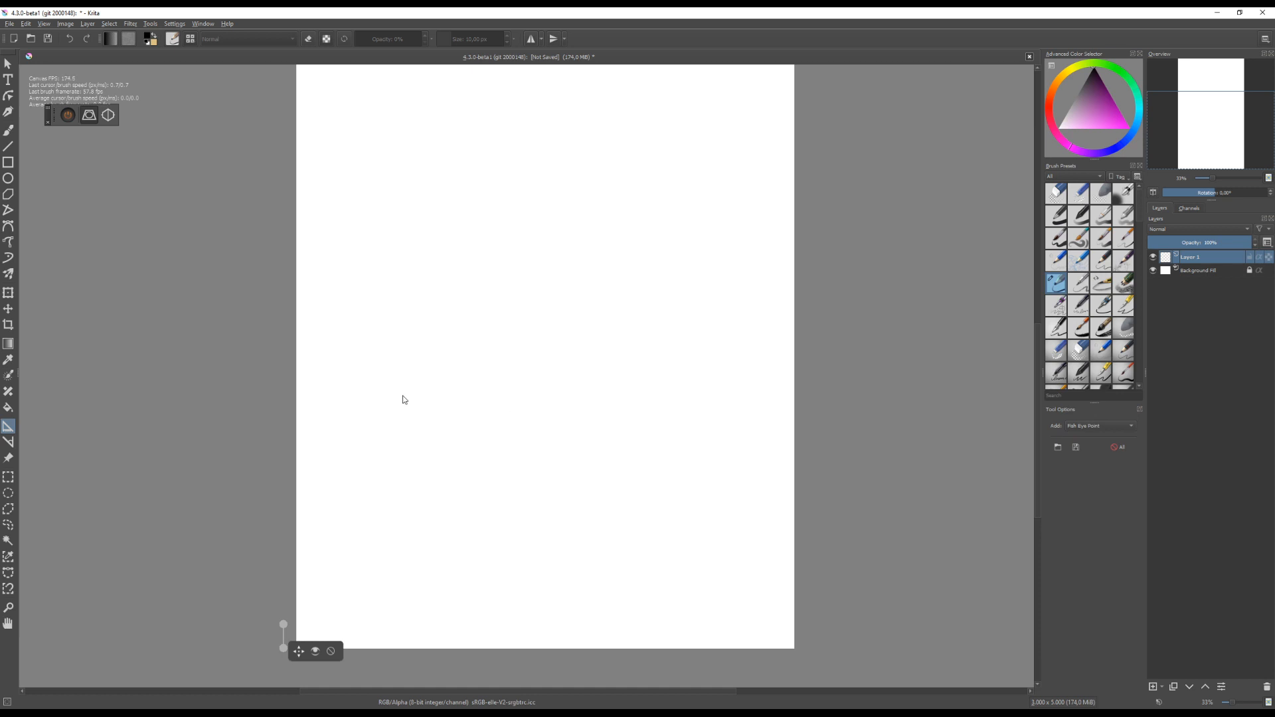
drag(206, 348, 853, 346)
click(875, 348)
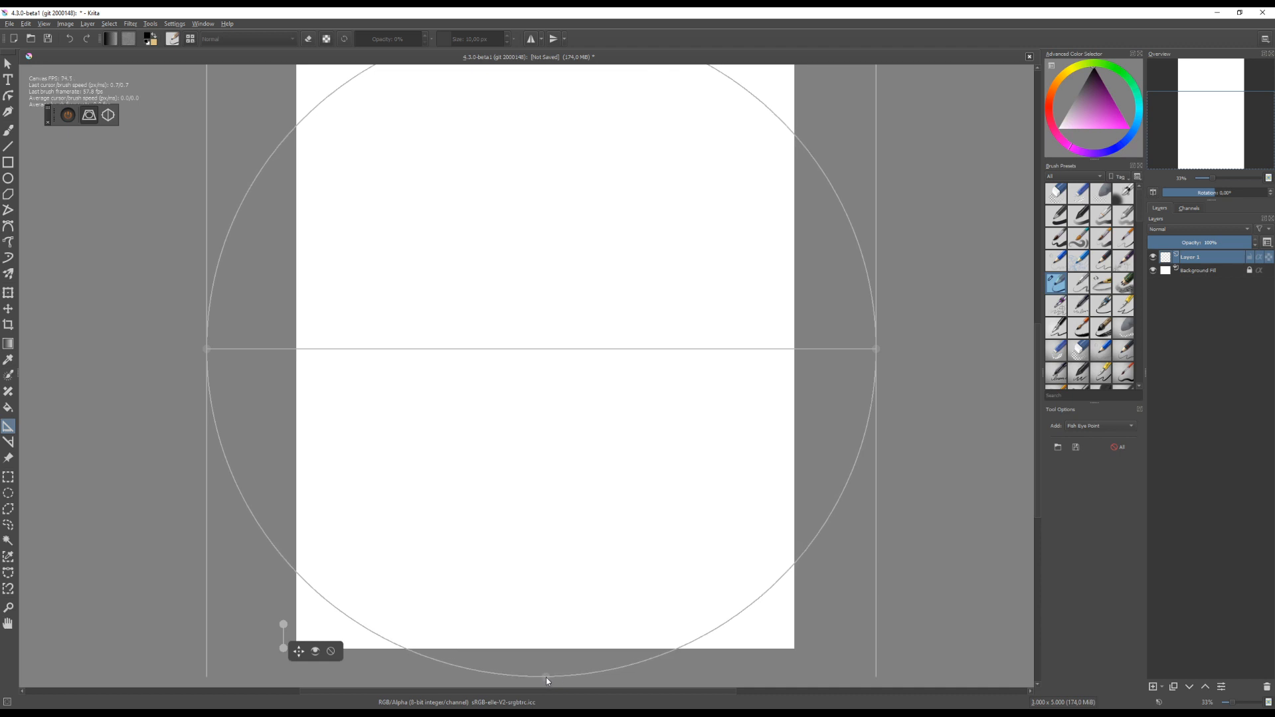
scroll(551, 671, down, 1)
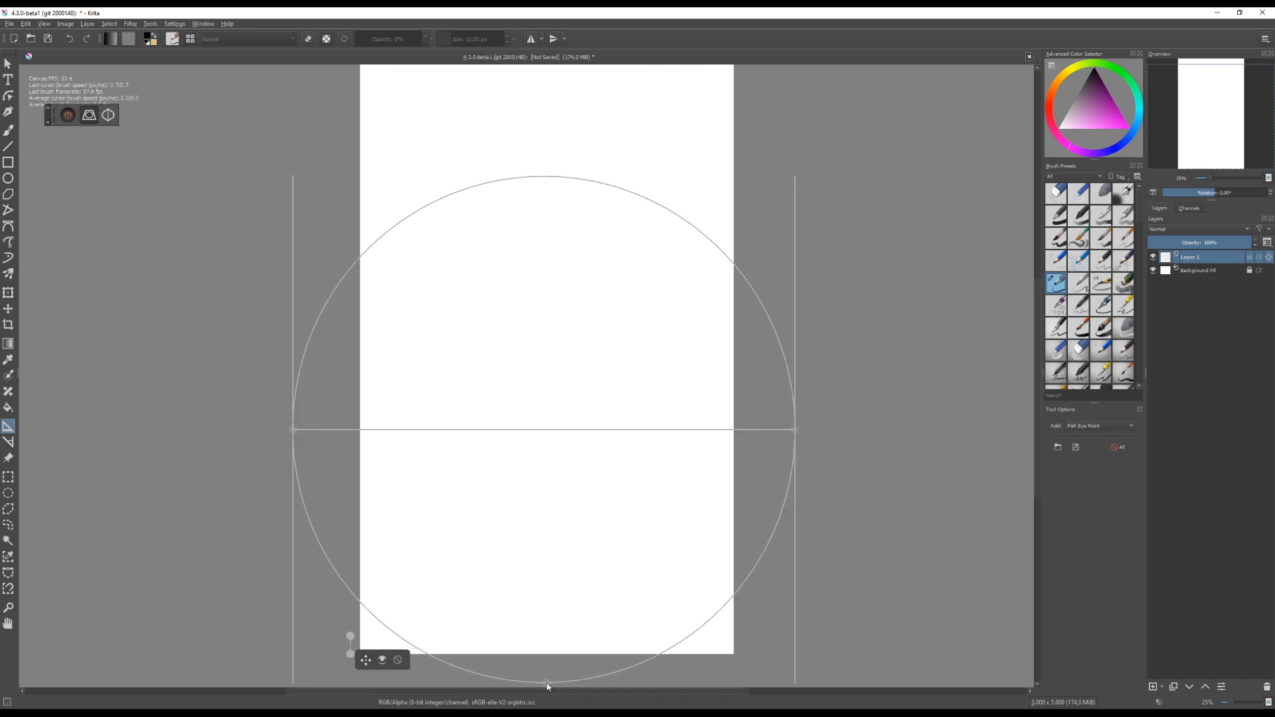
click(546, 682)
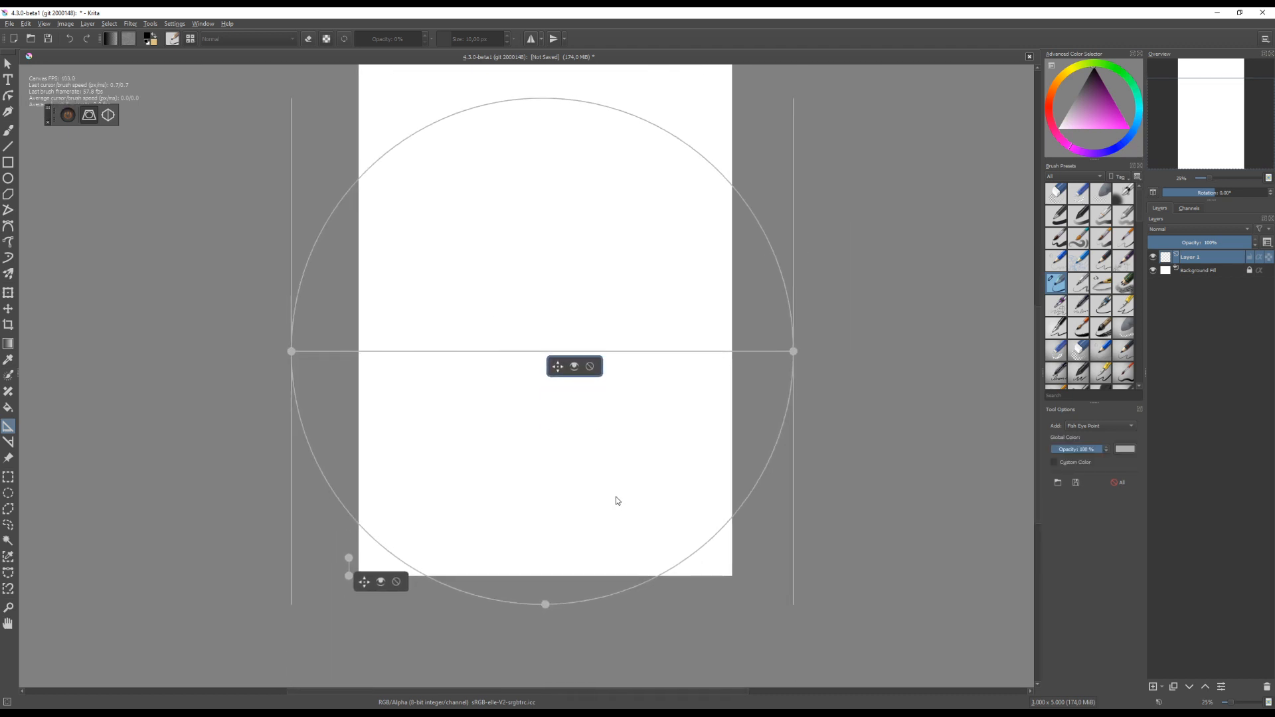
Try brush strokes snapped to the assistants in the upper half of the fish eye circle, and undo them
scroll(615, 501, up, 1)
scroll(611, 529, down, 1)
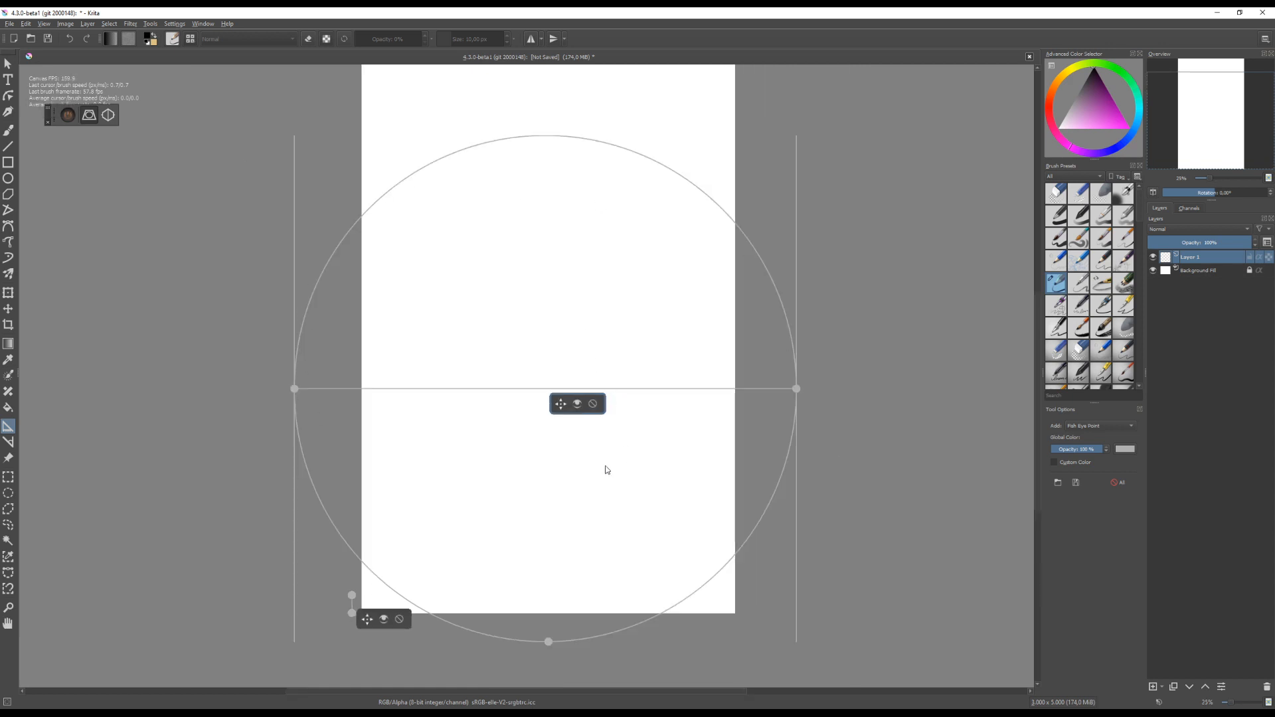
drag(493, 440, 487, 420)
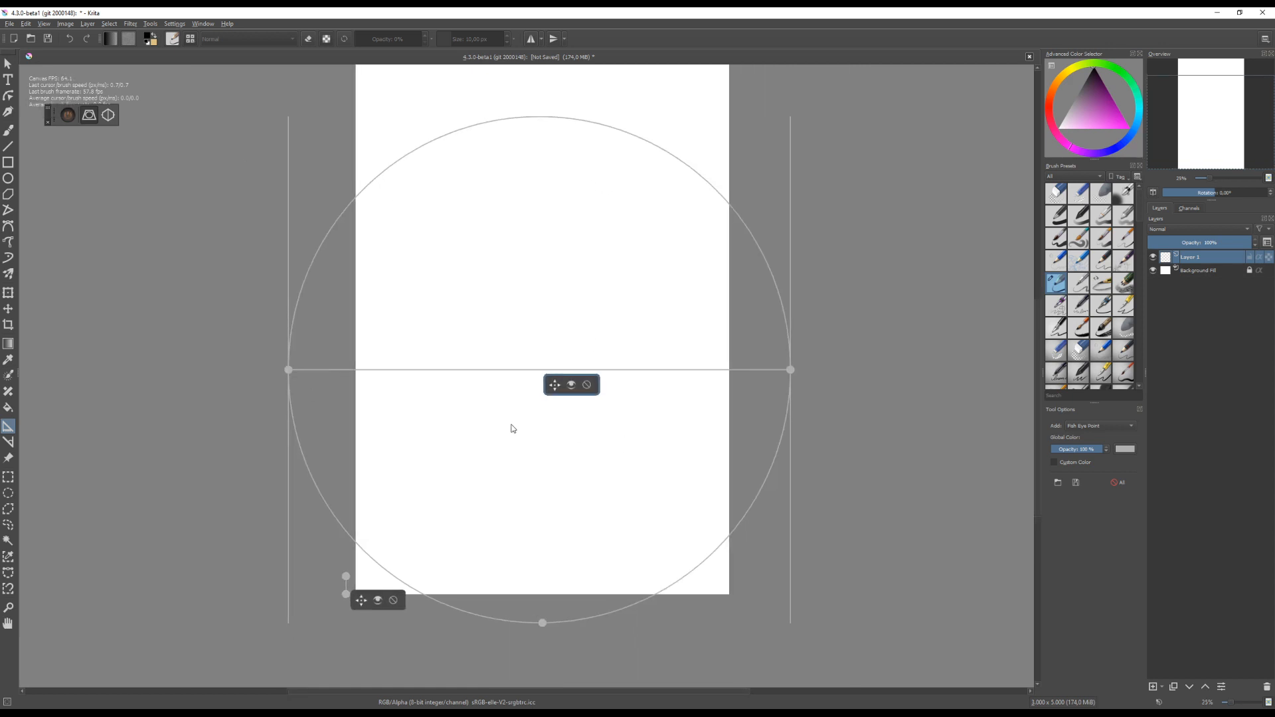
key(b)
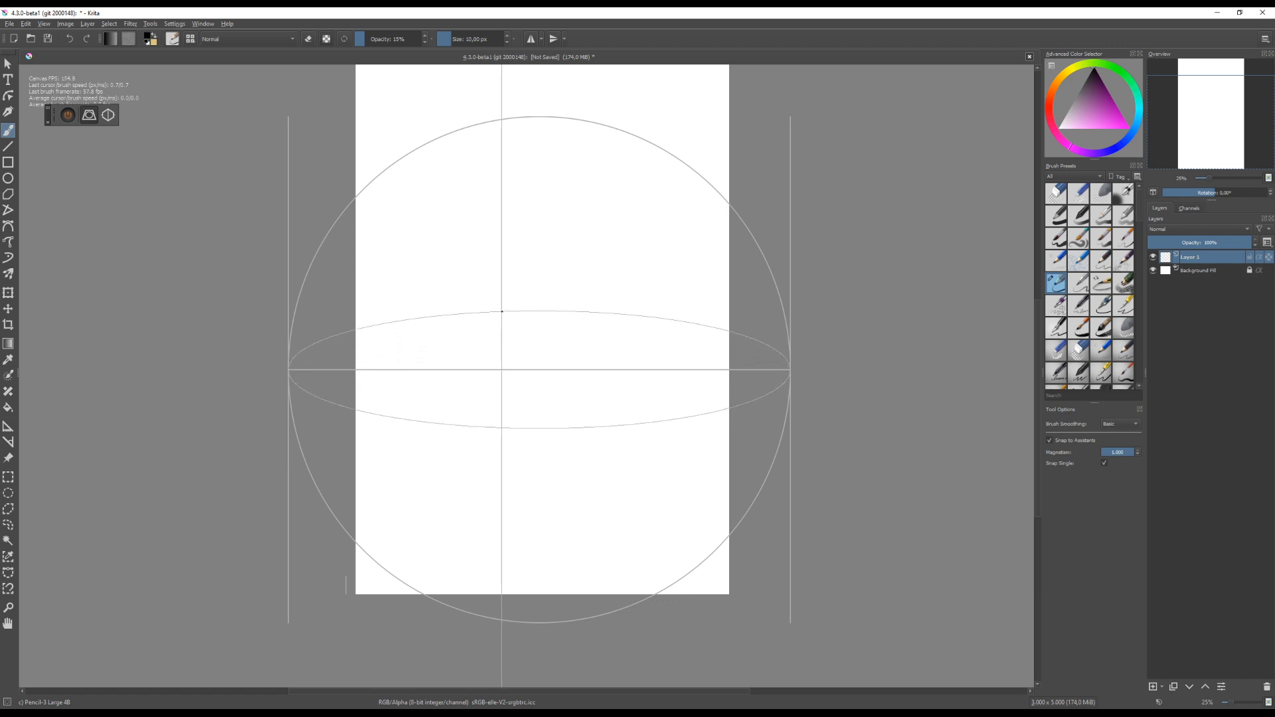
drag(401, 240, 401, 285)
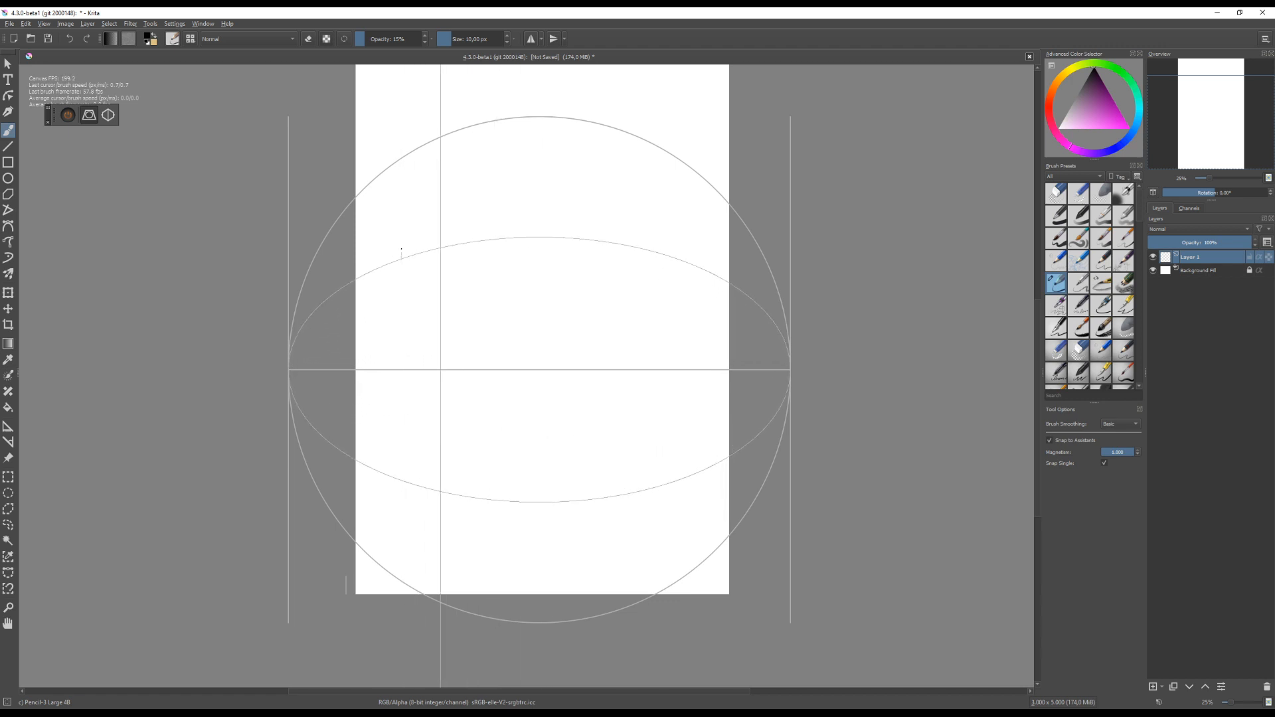
key(ctrl+z)
mouse_move(662, 263)
mouse_down()
mouse_move(533, 248)
mouse_move(365, 281)
mouse_up()
mouse_move(483, 271)
mouse_down()
mouse_move(591, 277)
mouse_move(454, 289)
mouse_up()
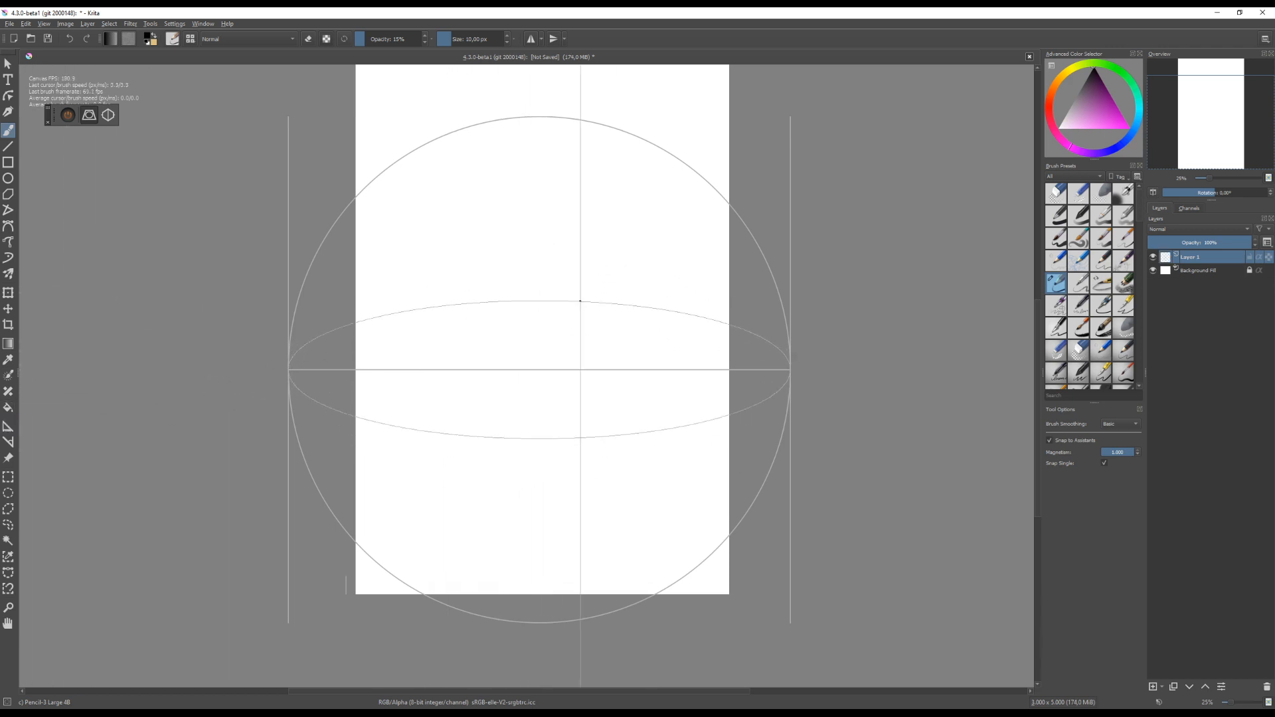
Replace the parallel ruler with a vertical Fish Eye Point spanning the circle's top and bottom, and fit the horizontal fish eye's ellipse to it
click(8, 426)
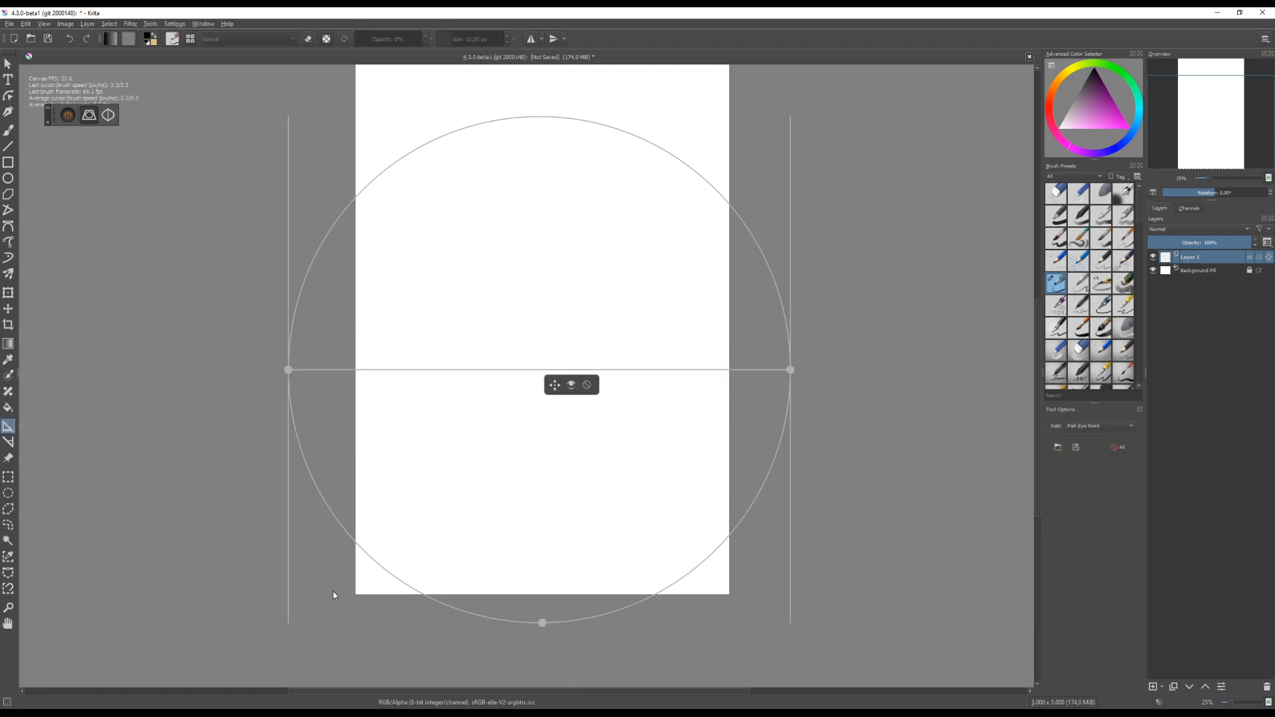
drag(352, 518, 333, 529)
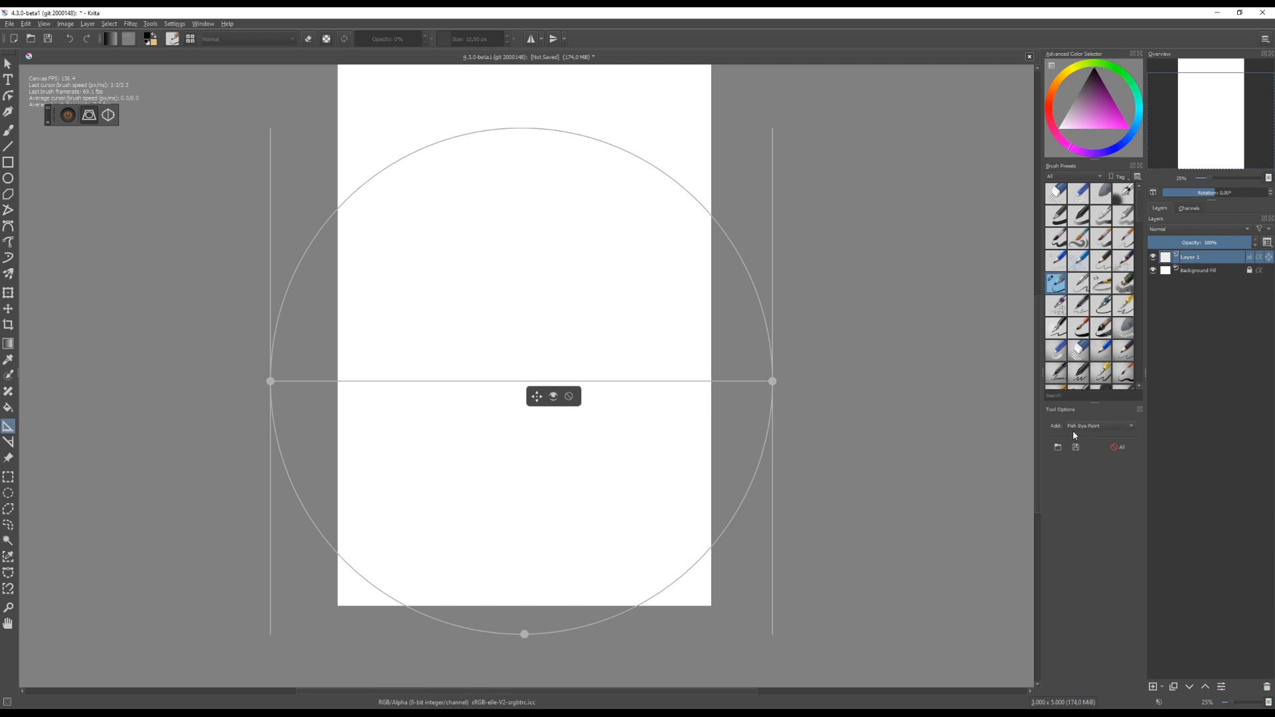
click(526, 639)
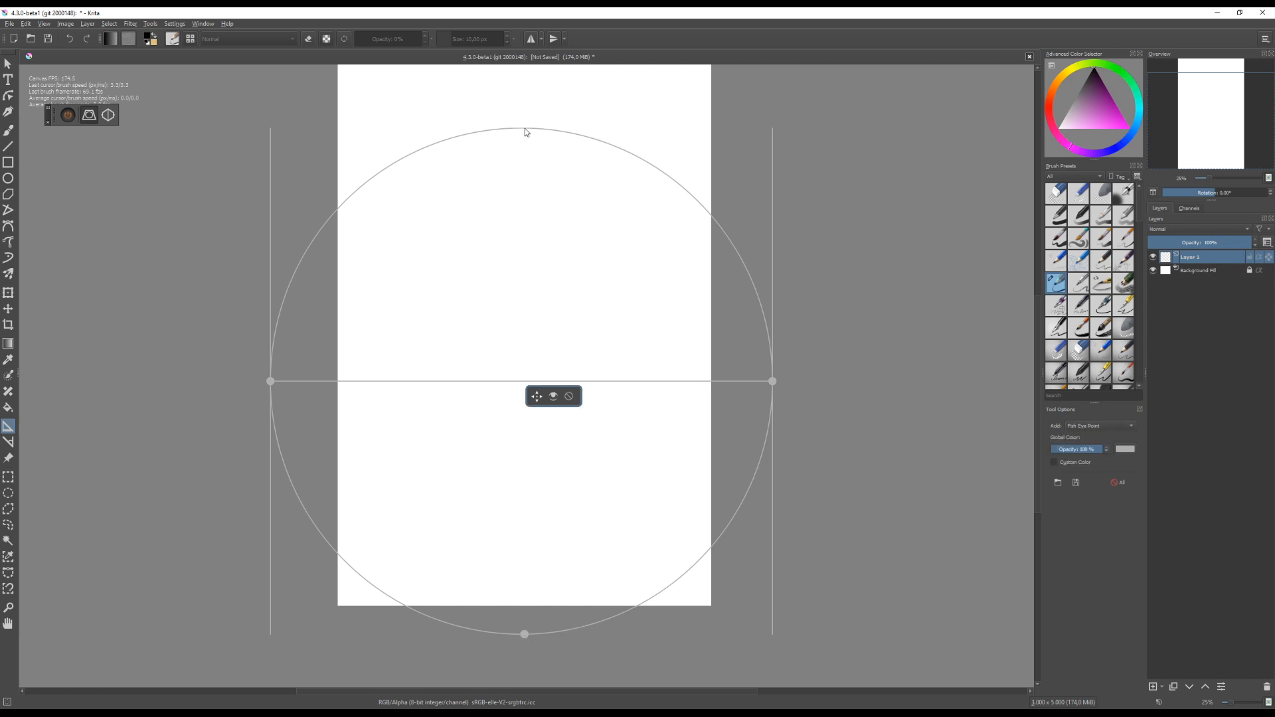
drag(521, 128, 525, 633)
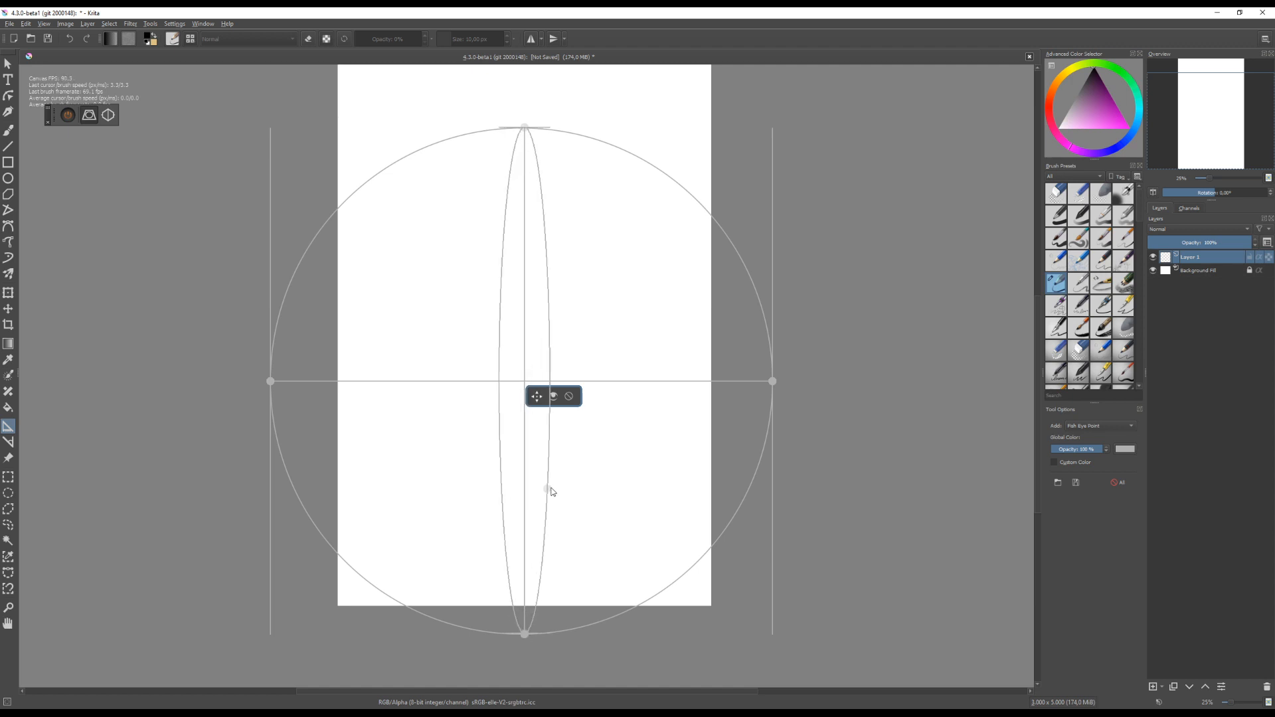
click(774, 383)
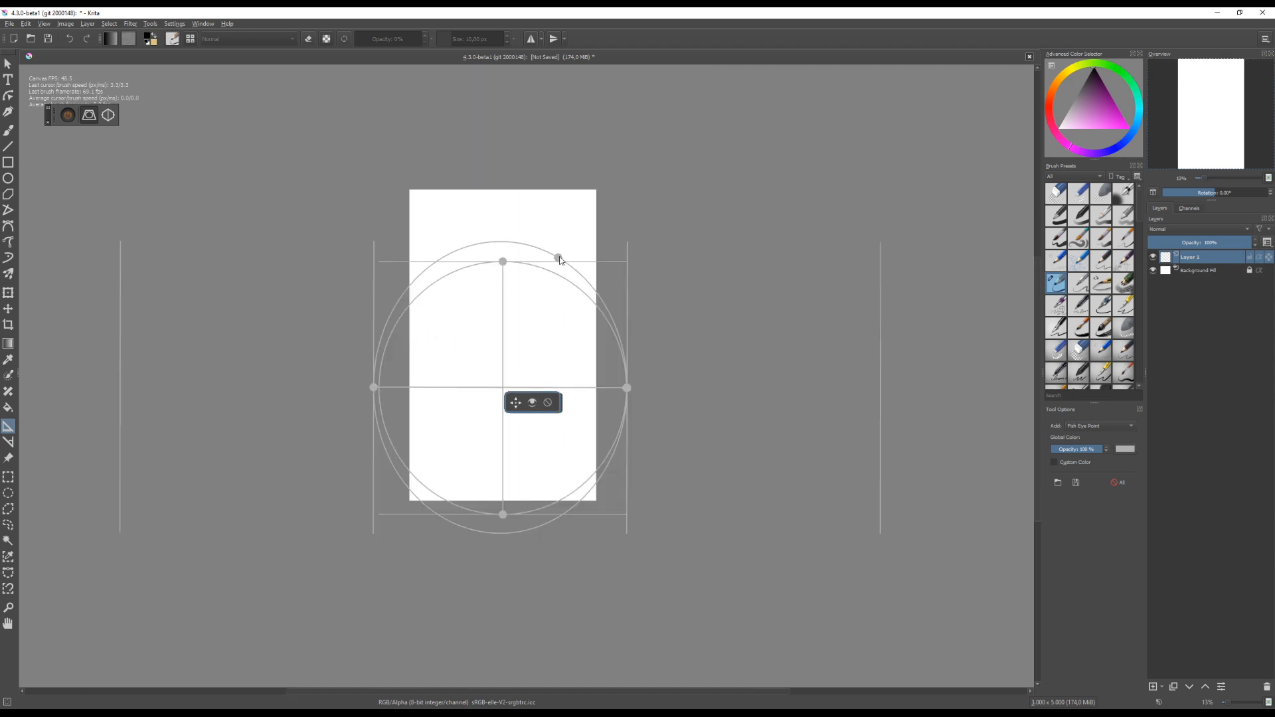
drag(560, 260, 532, 268)
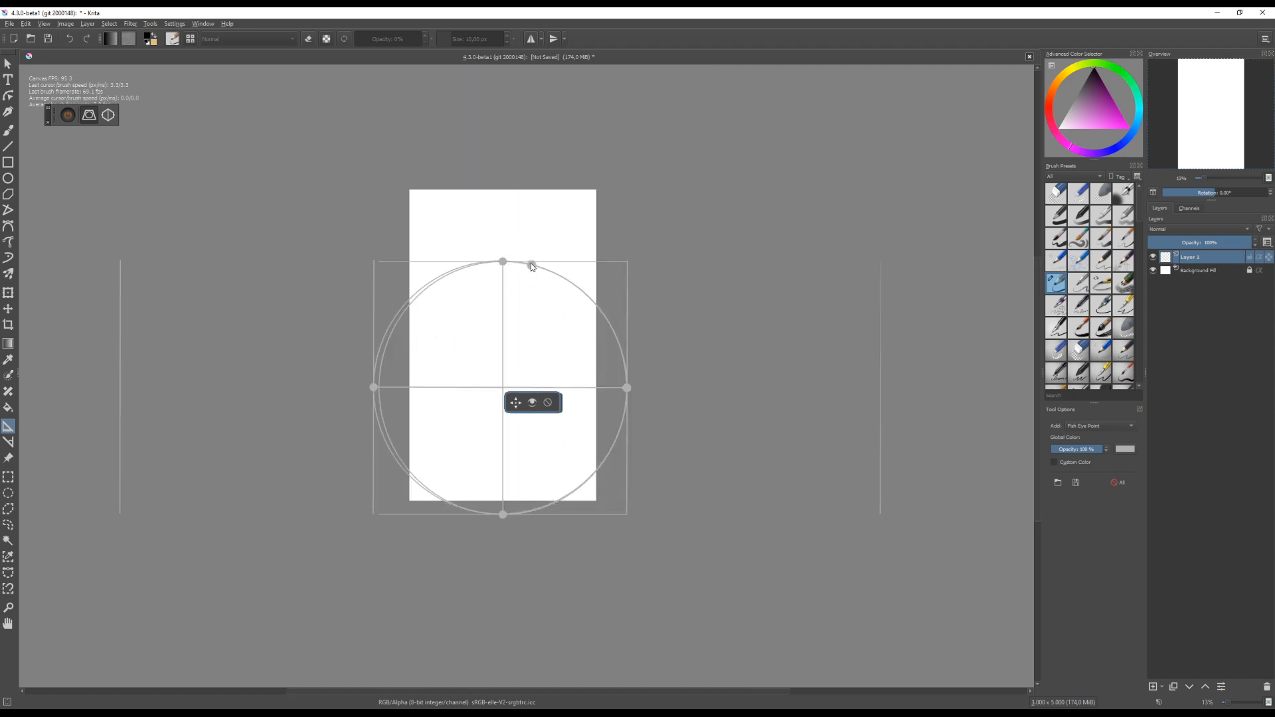
Pull in the left end of the horizontal Fish Eye Point to match the vertical one's circle, and preview the guides with the brush
drag(372, 388, 382, 394)
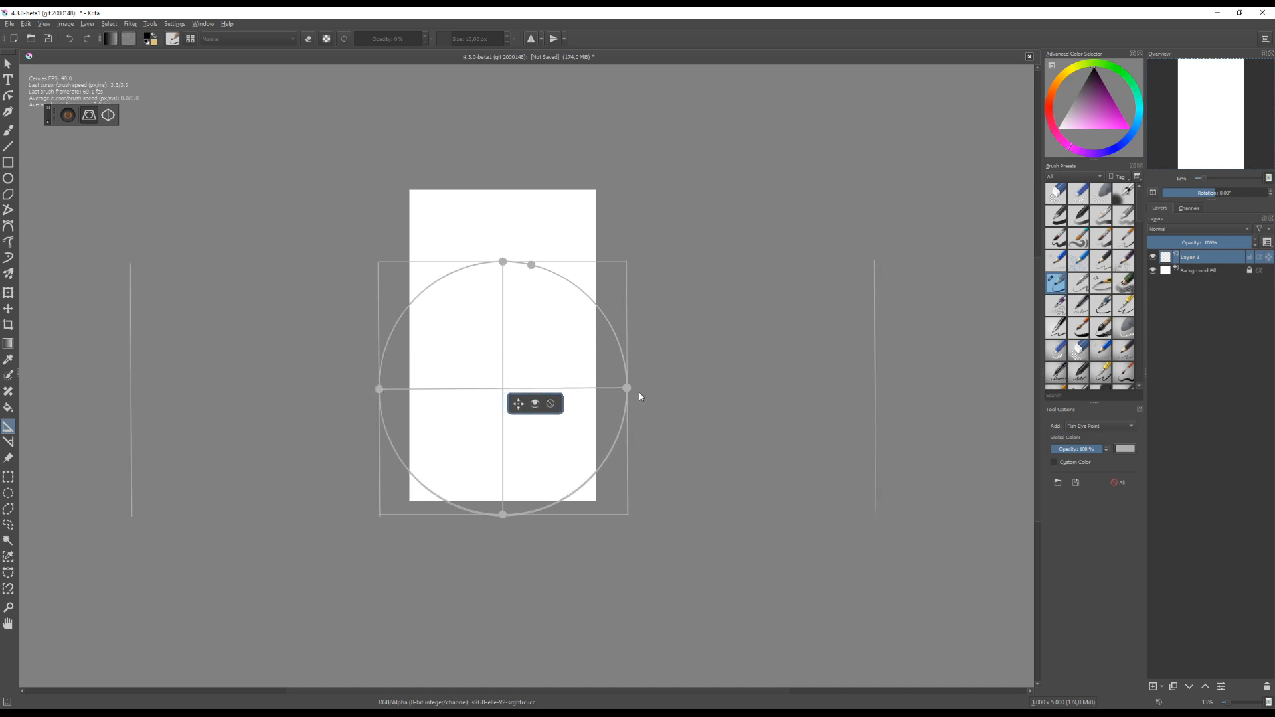
drag(389, 567, 394, 567)
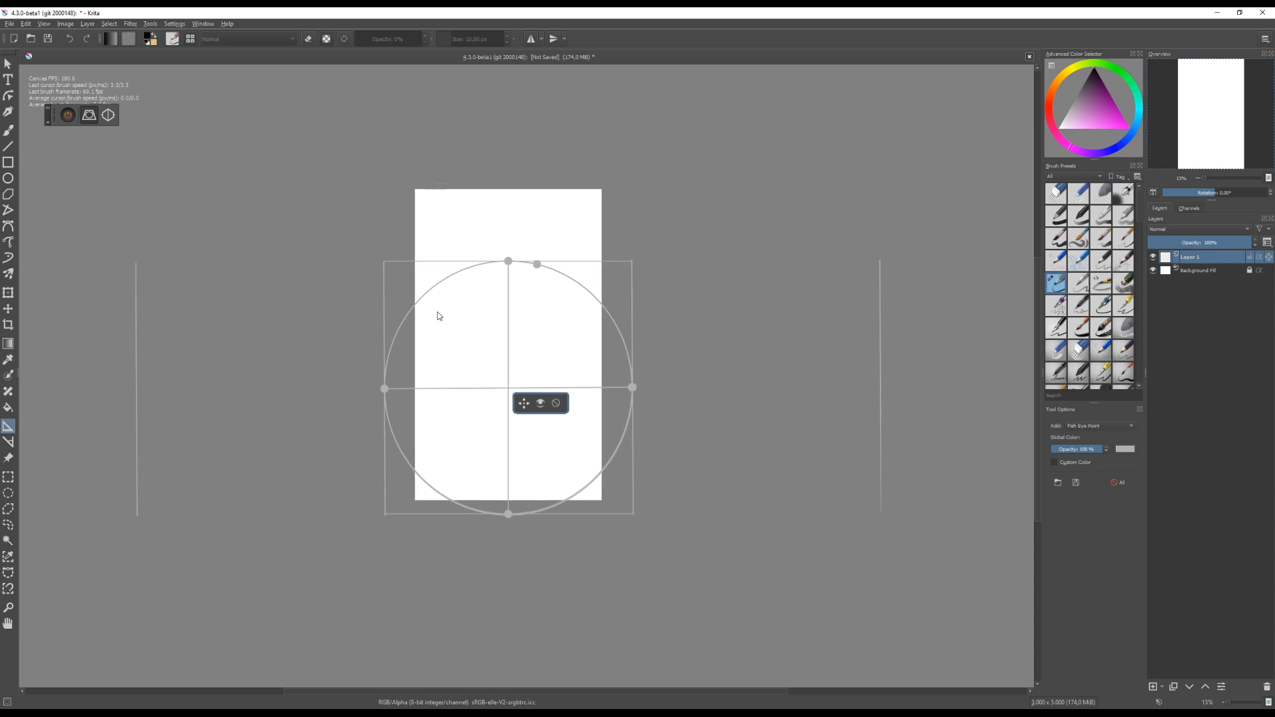
drag(306, 344, 319, 348)
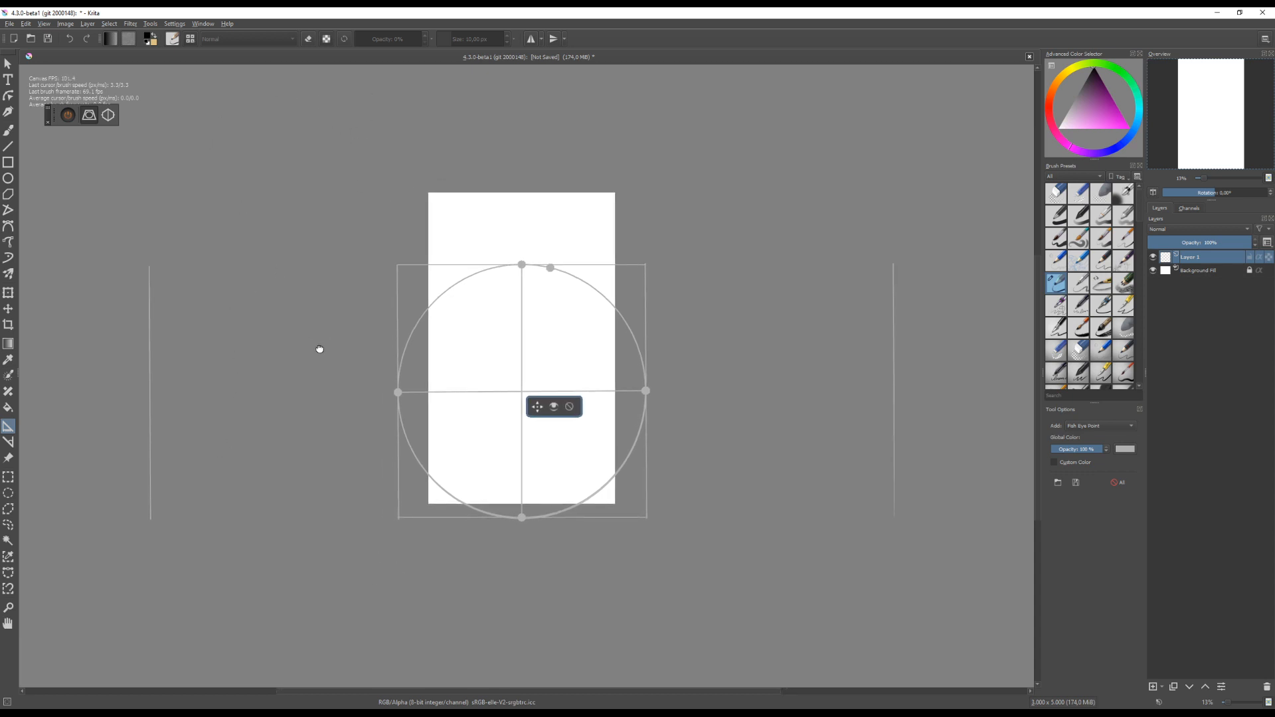
mouse_move(613, 378)
mouse_down()
mouse_move(637, 357)
mouse_move(628, 367)
mouse_up()
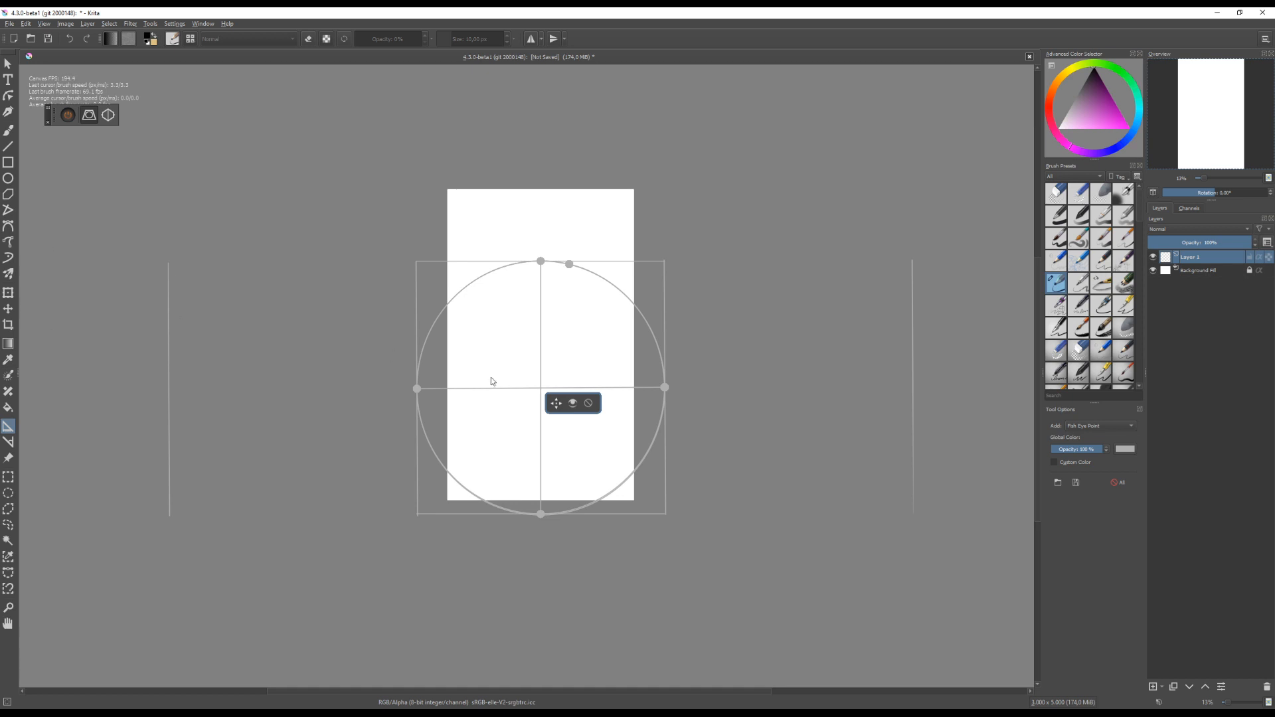
key(b)
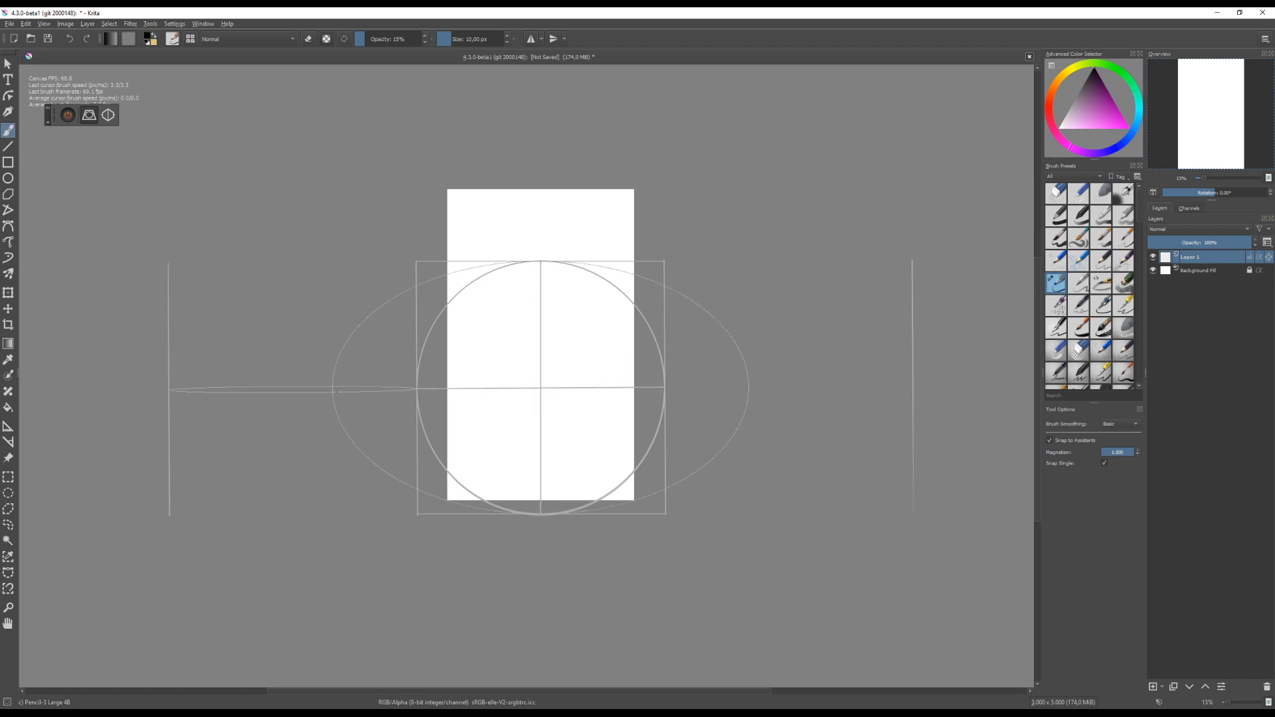
Add a Vanishing Point assistant, centre it on the fish eye circle, and preview the combined guides with the brush
click(9, 427)
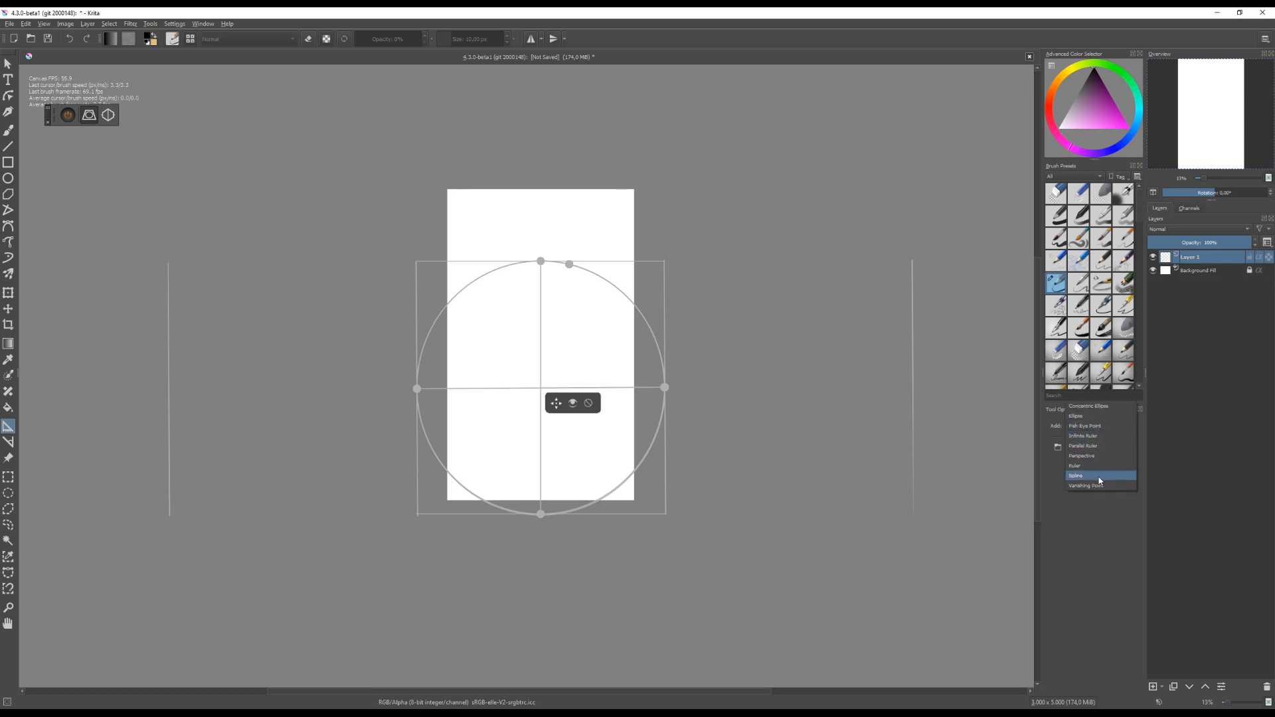
click(1096, 485)
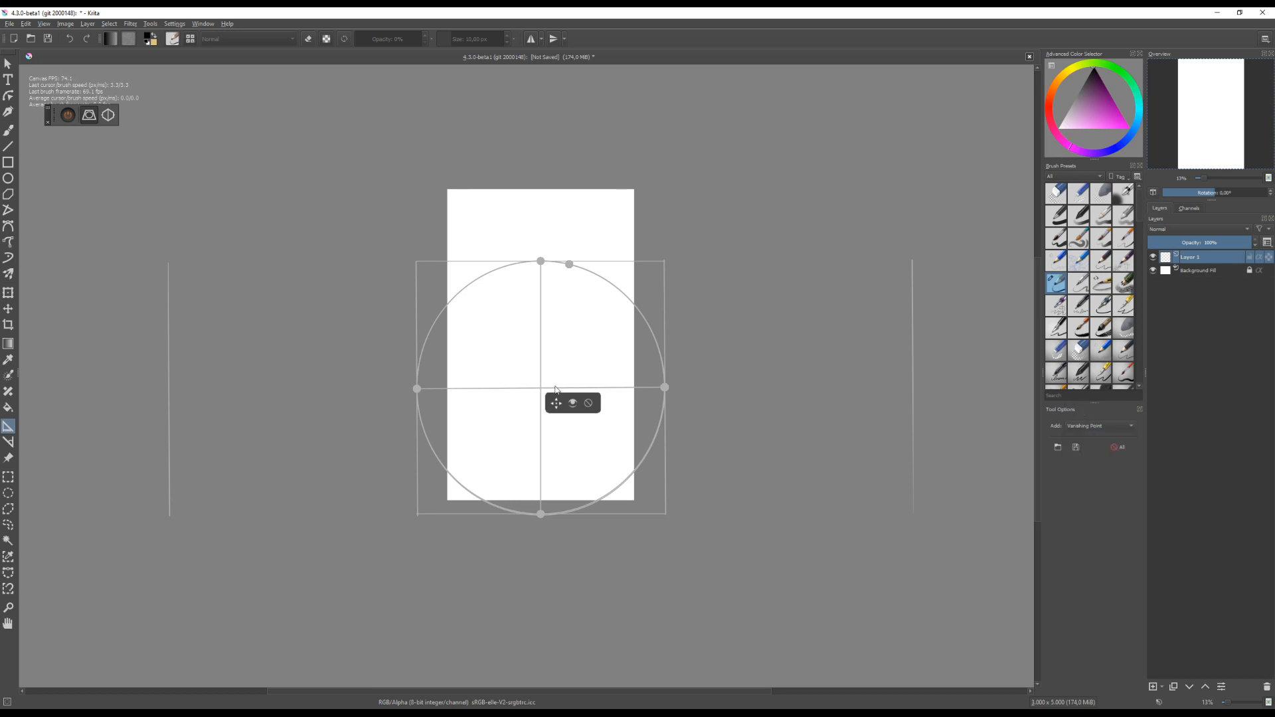
click(711, 382)
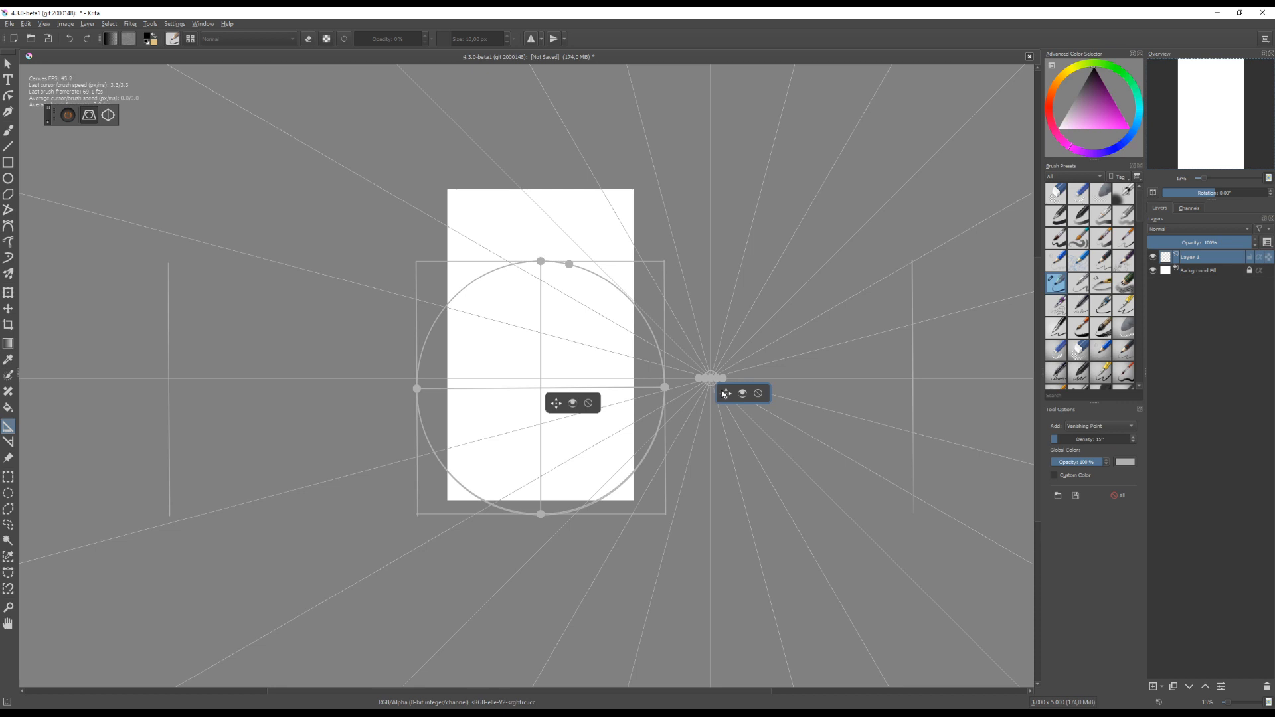
drag(724, 396, 556, 403)
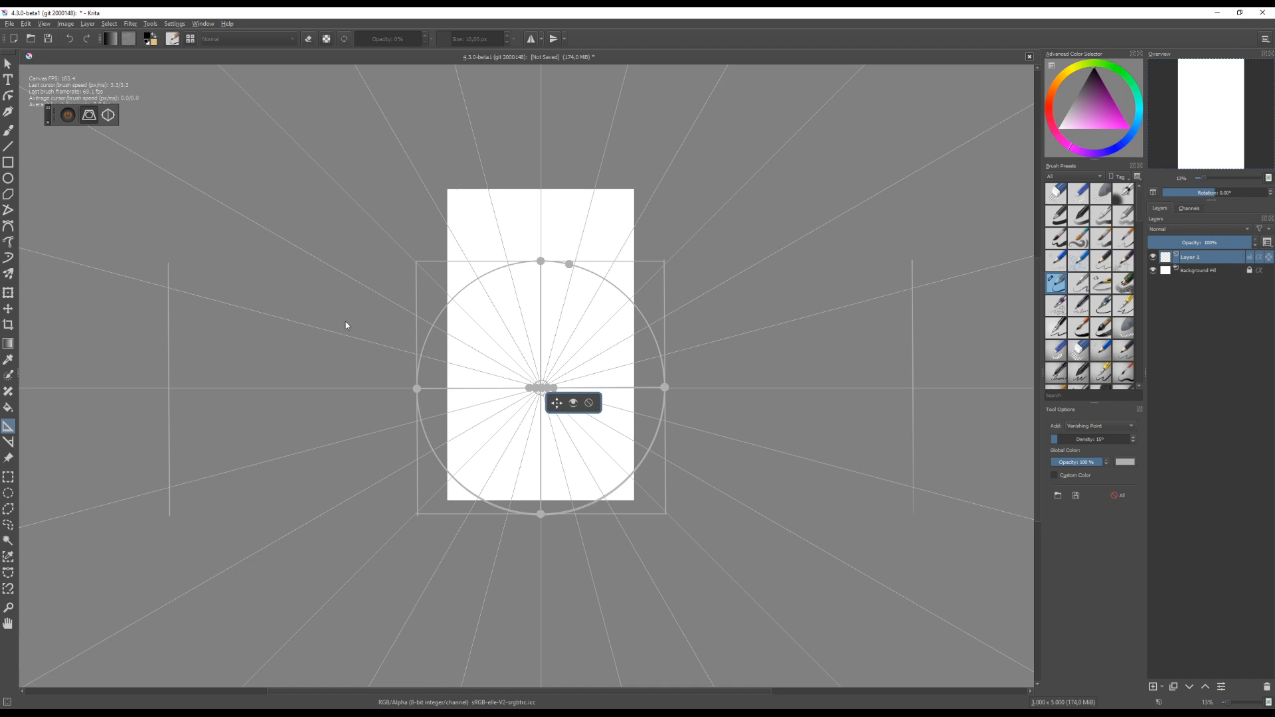
key(b)
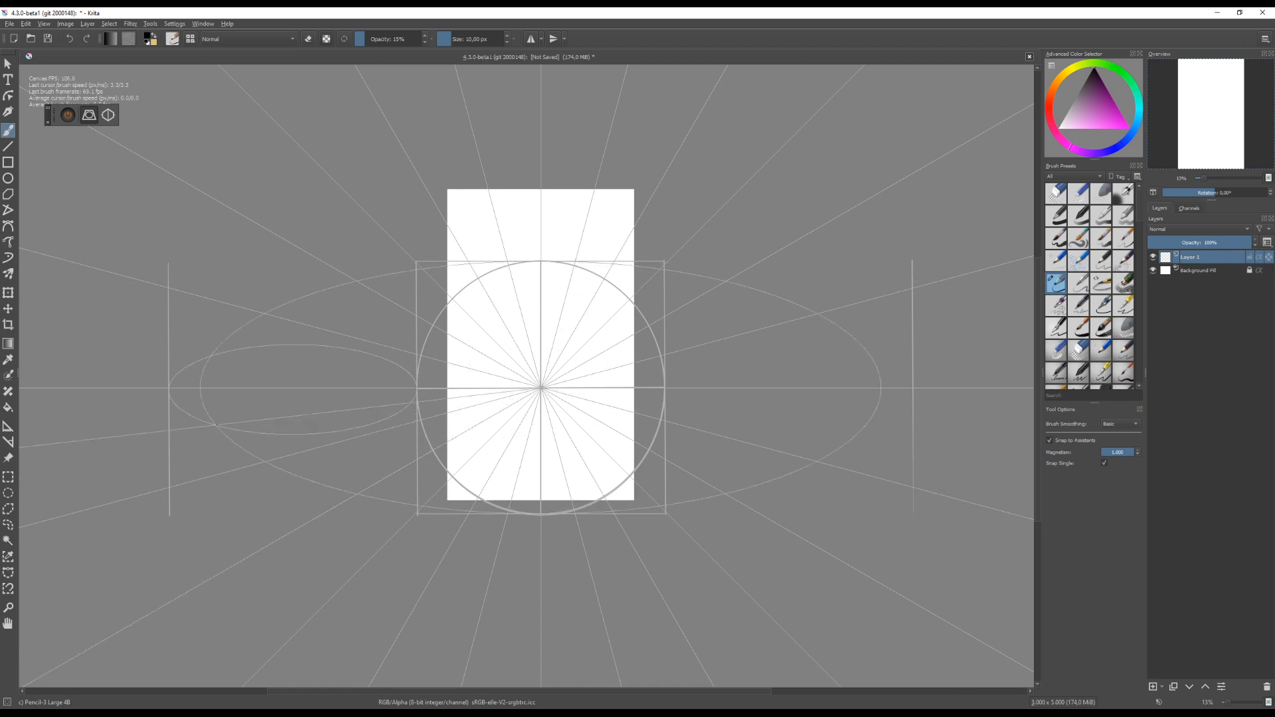
Delete both Fish Eye Point assistants and the central Vanishing Point, clearing all guides from the canvas
click(8, 63)
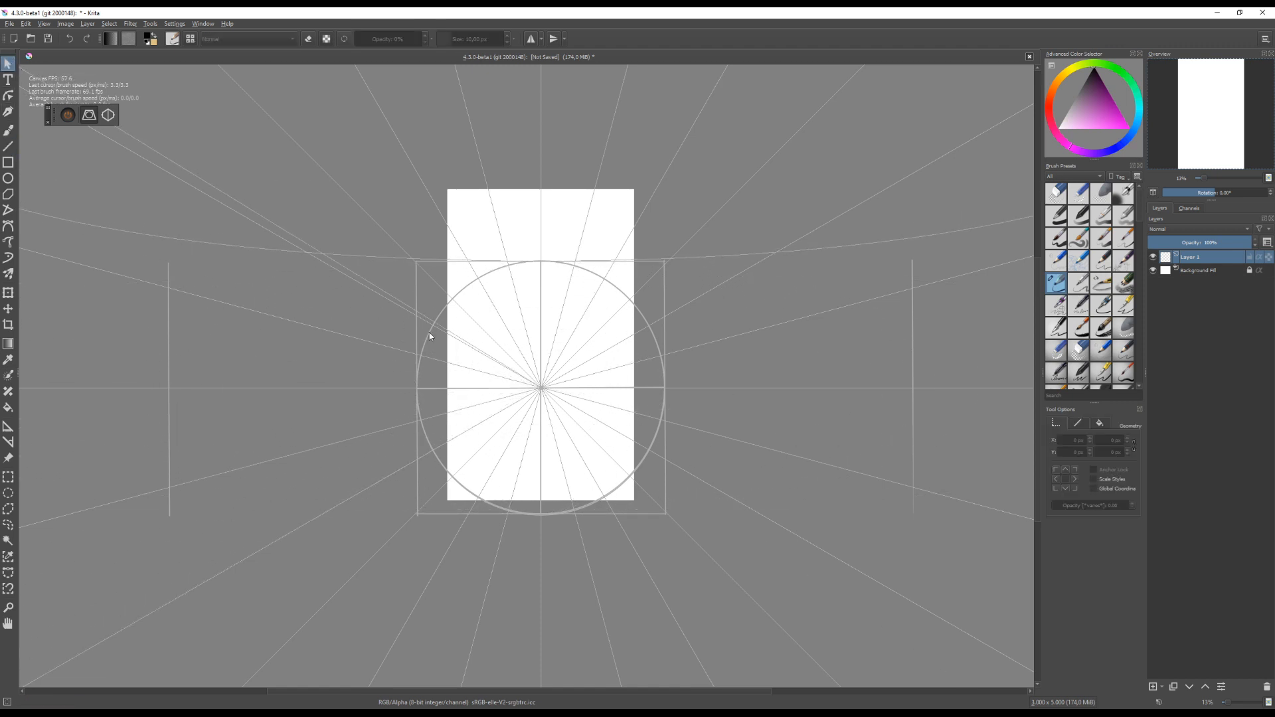
click(13, 427)
click(589, 404)
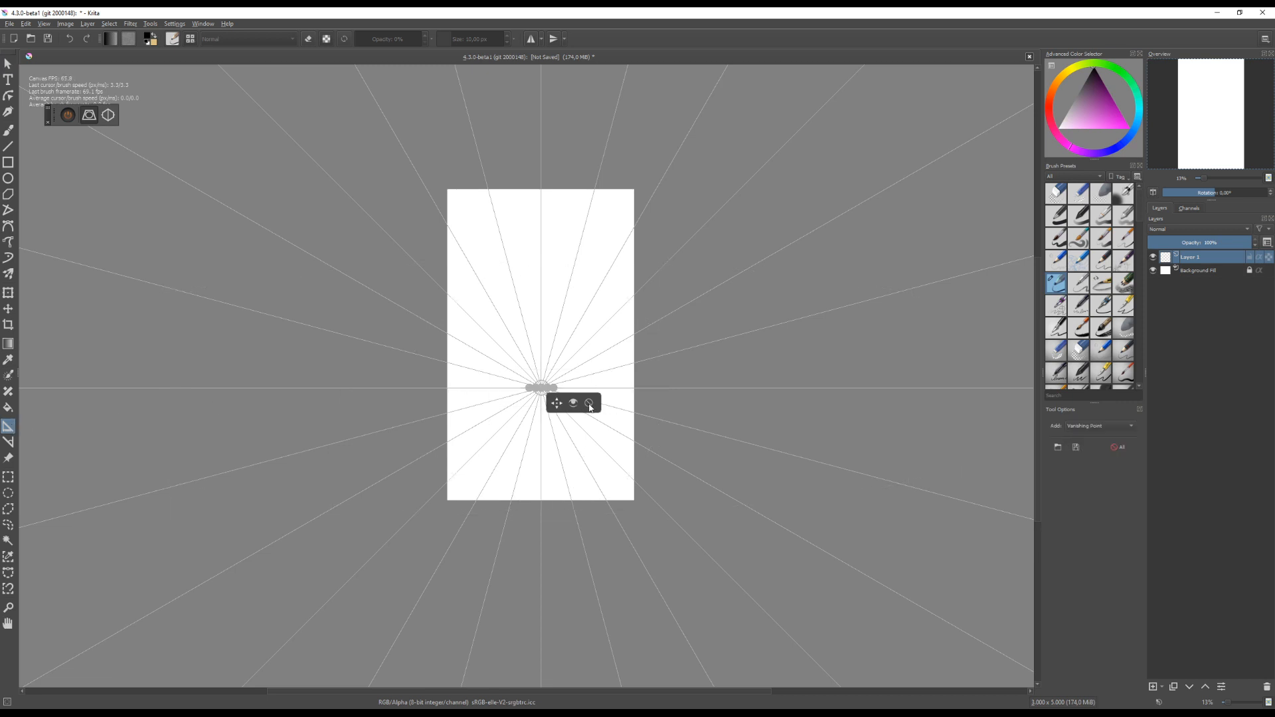
click(590, 404)
scroll(589, 407, up, 1)
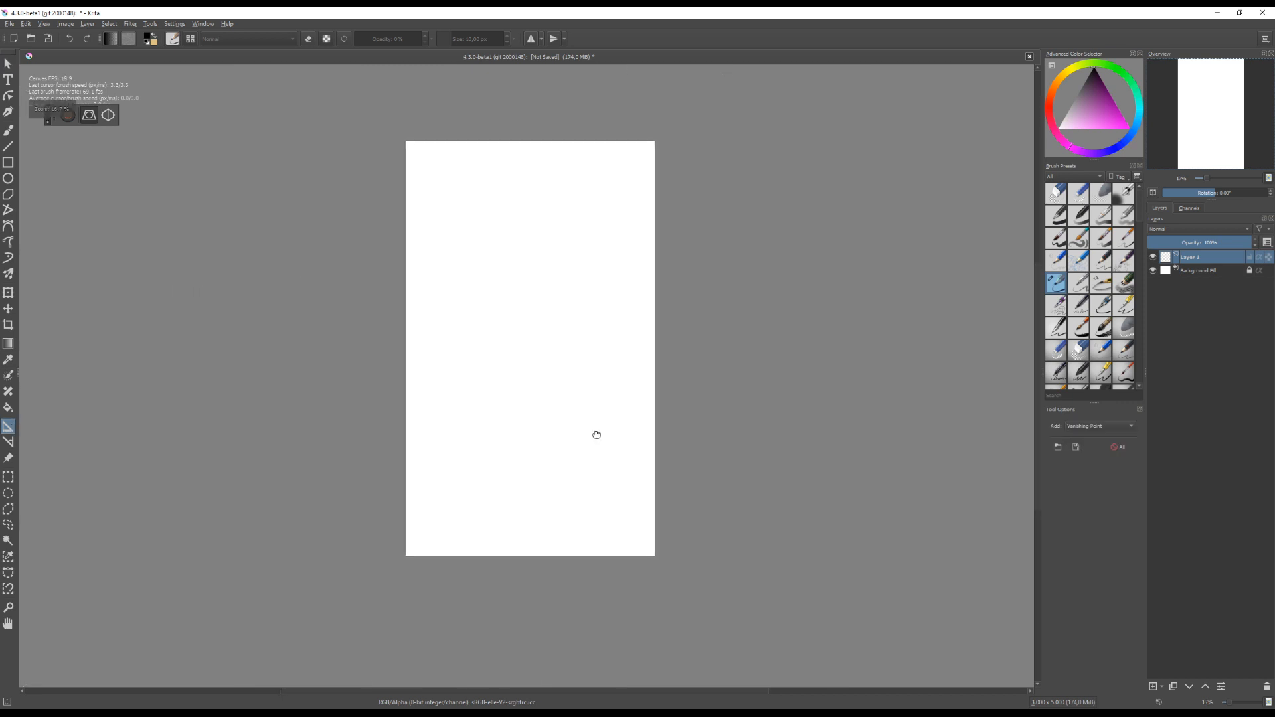
scroll(569, 392, up, 1)
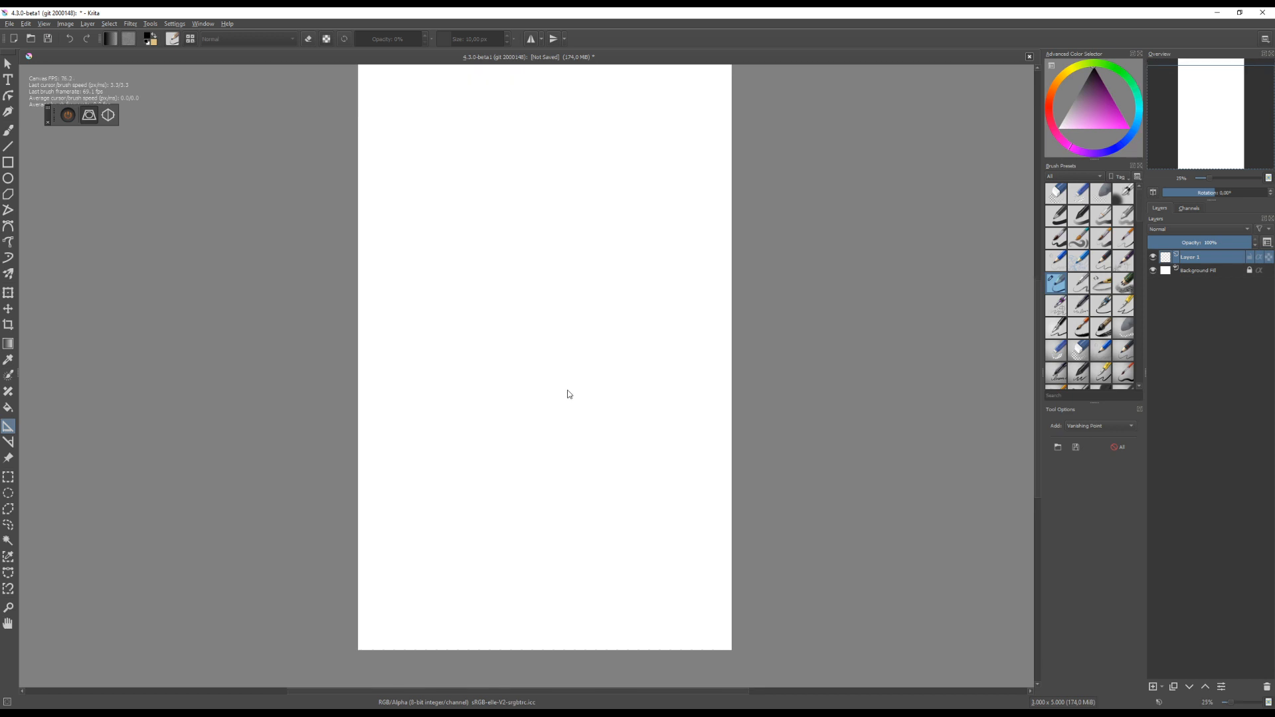
scroll(563, 427, down, 1)
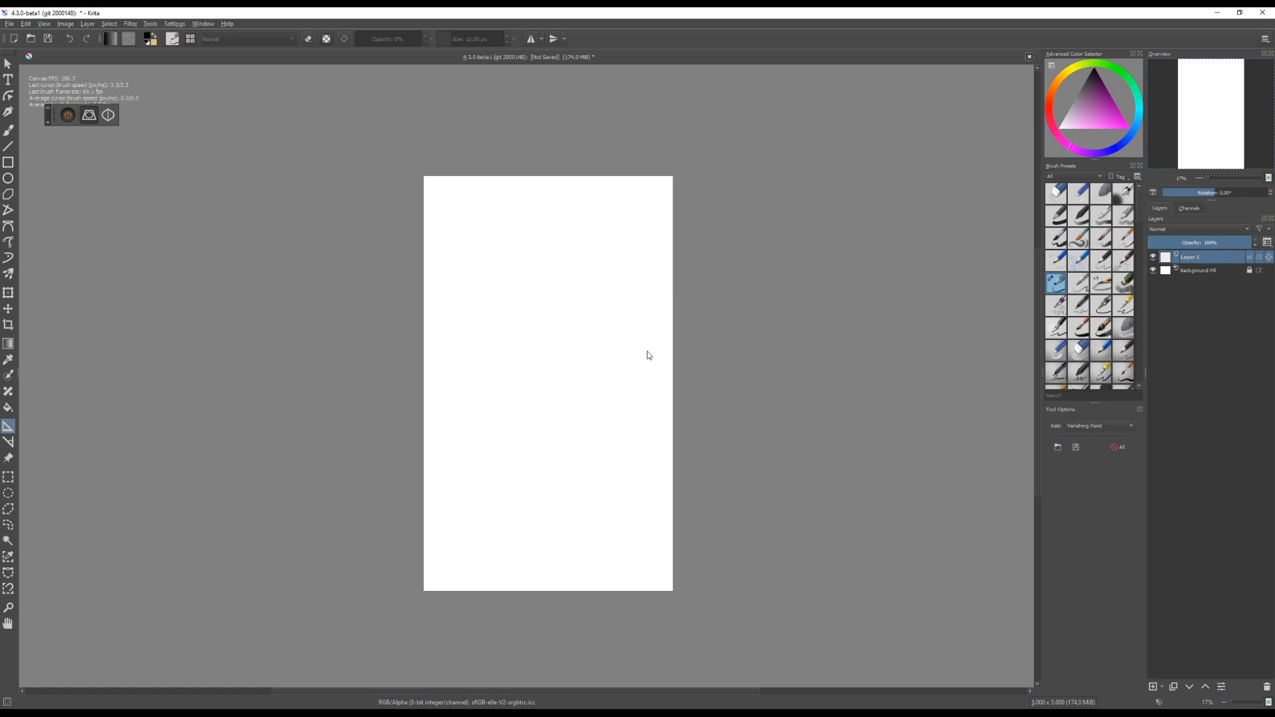
drag(634, 361, 634, 368)
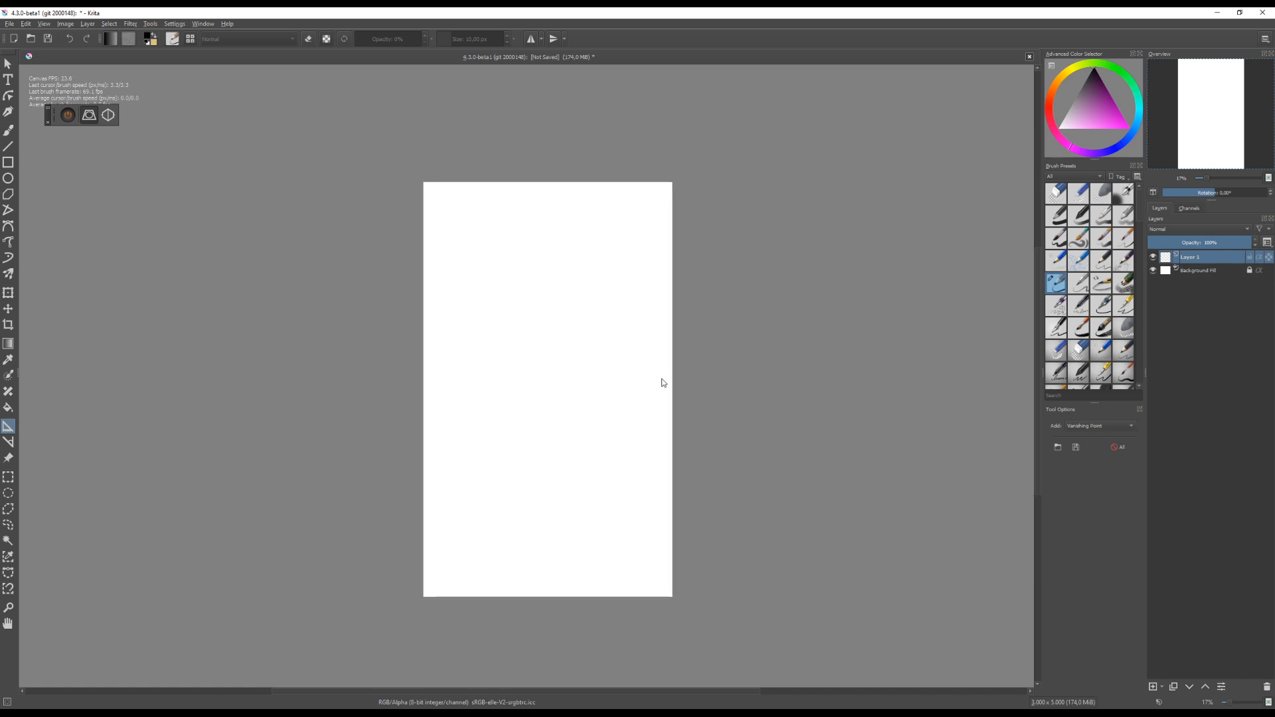
scroll(663, 383, up, 1)
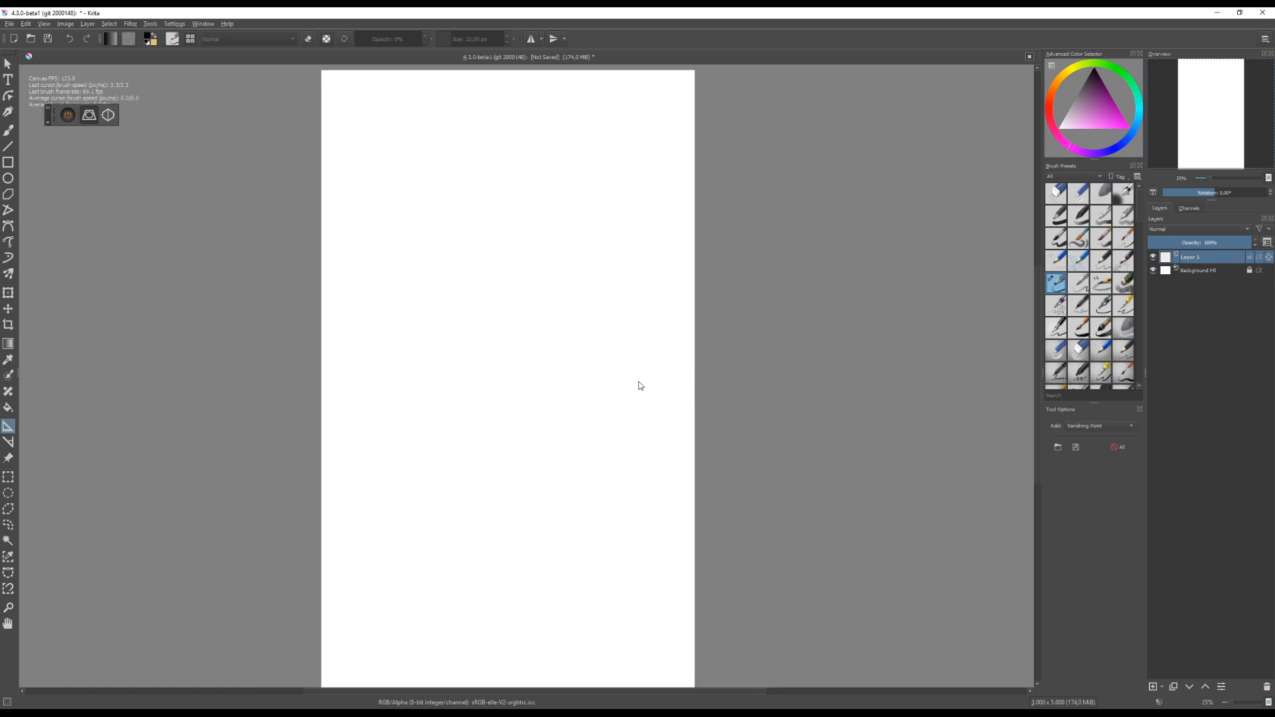
drag(615, 382, 613, 376)
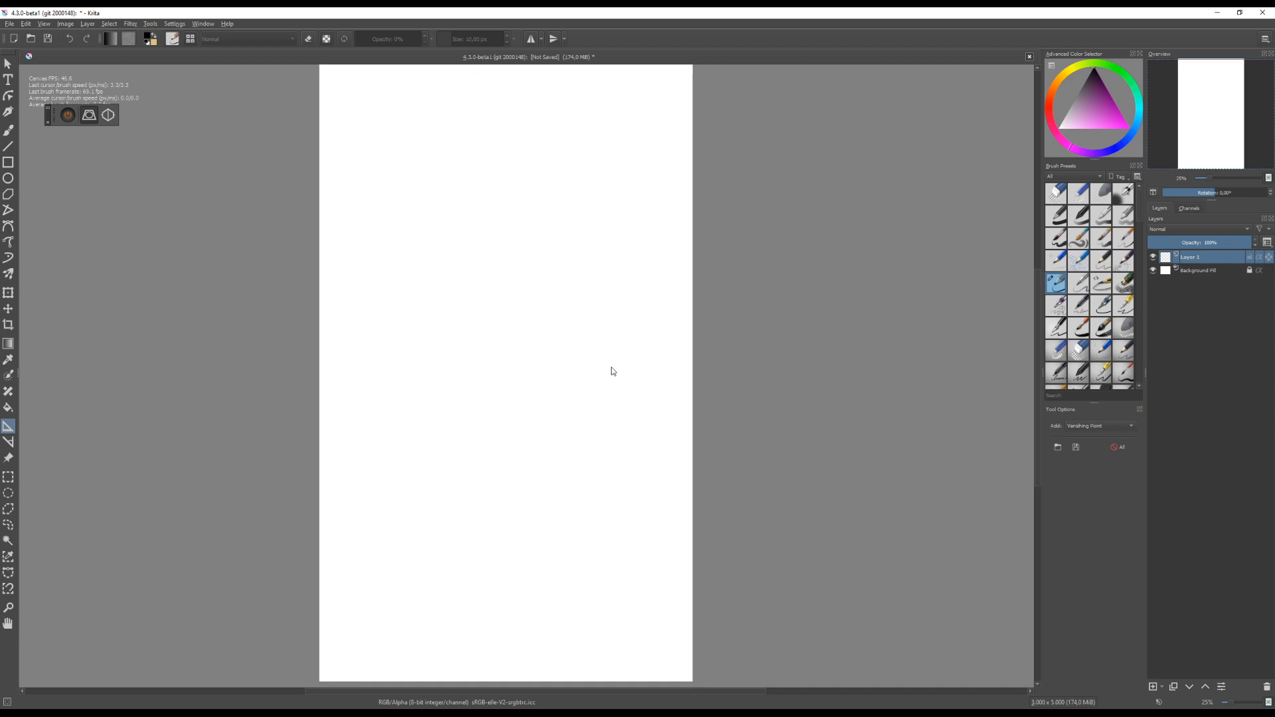